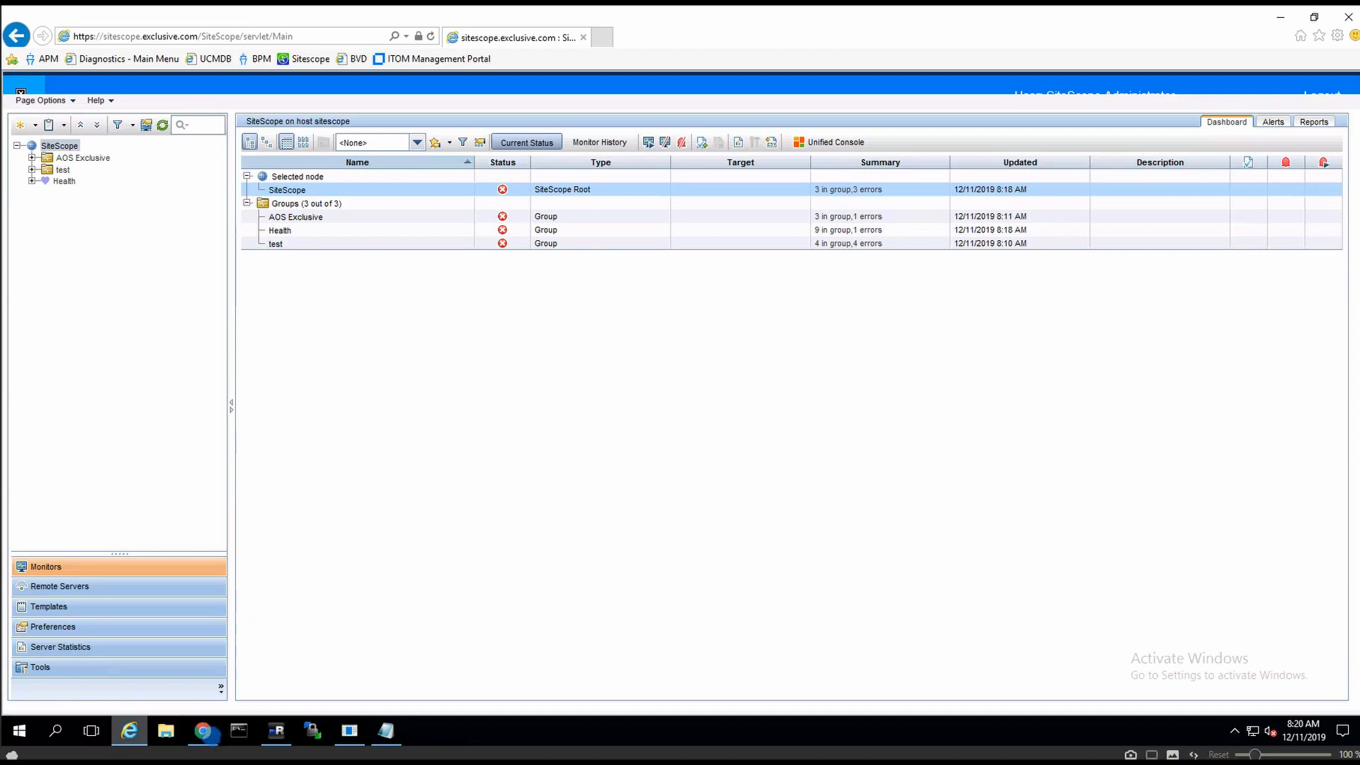
Switch to mRemoteNG and open the RDP connection to the oo server.
click(276, 731)
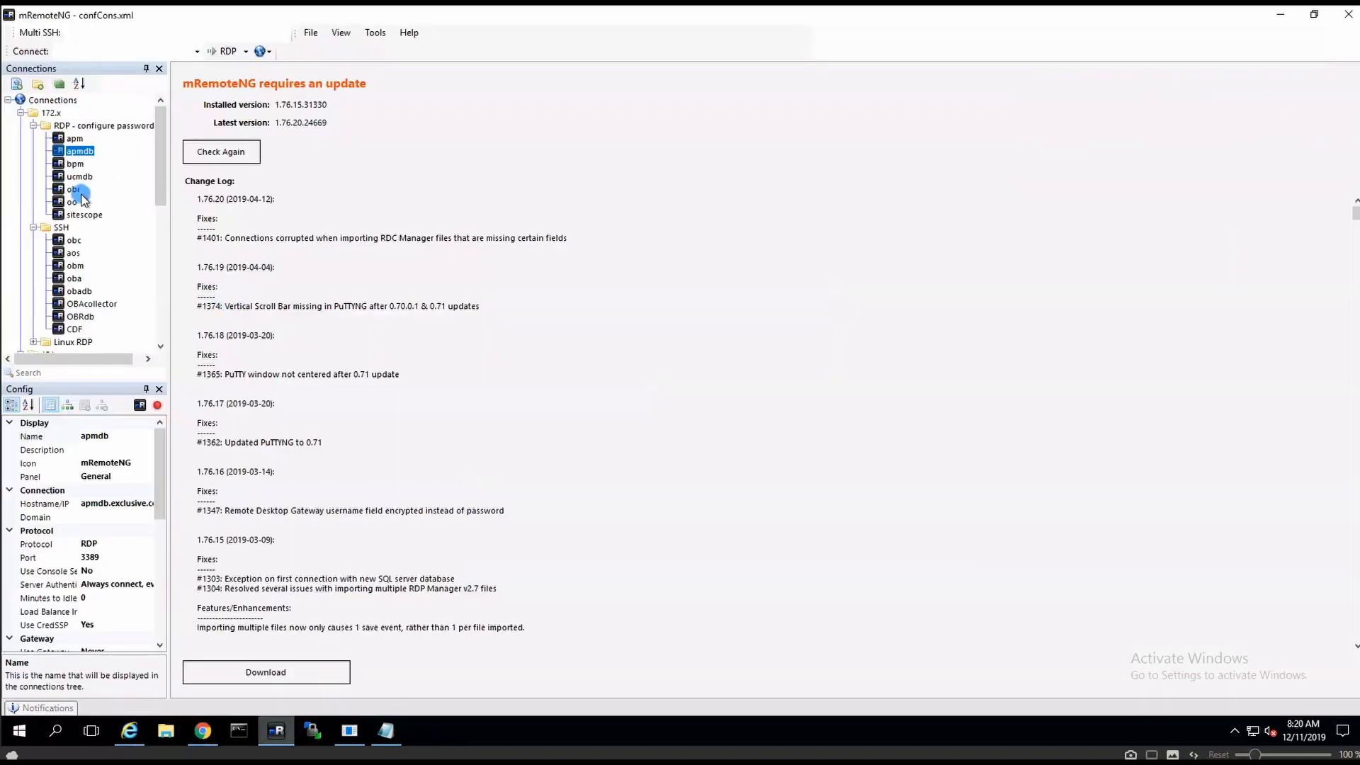
double_click(73, 202)
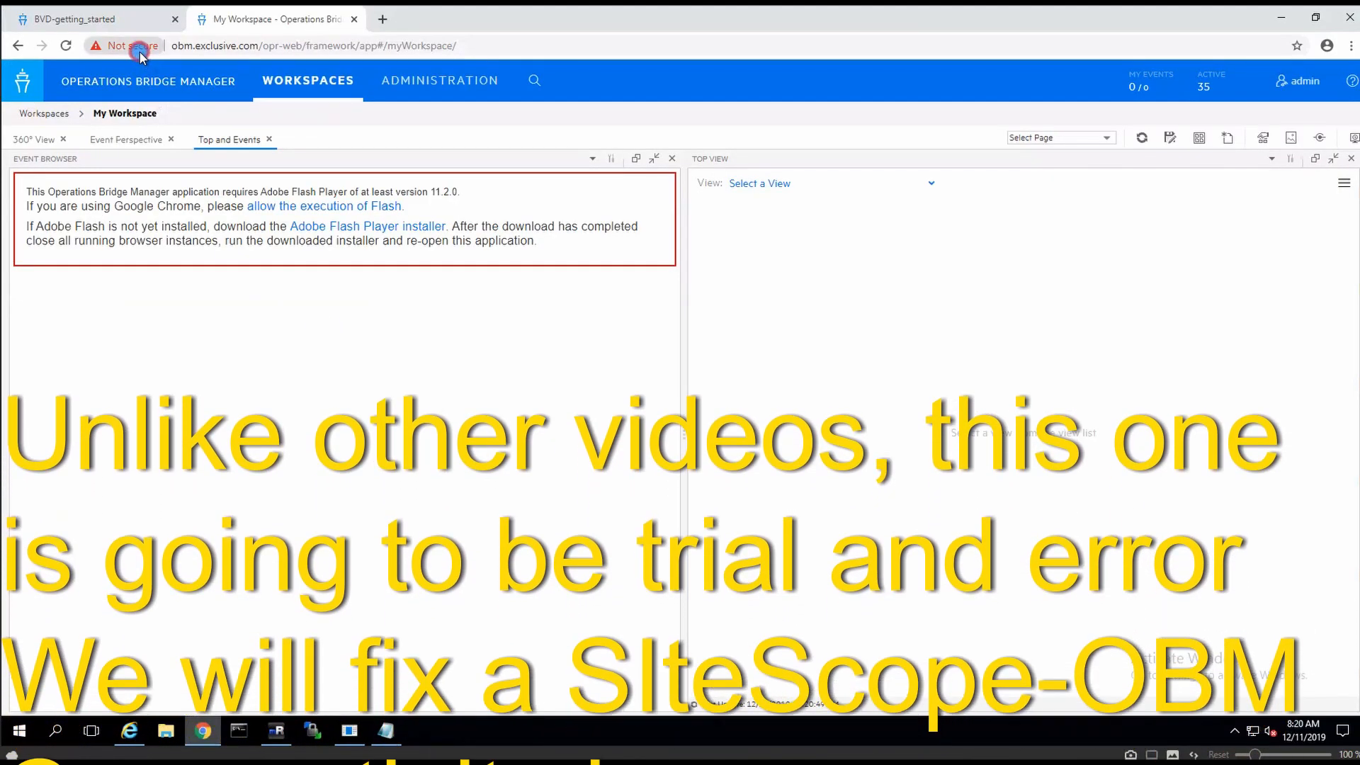
Set the Flash permission to Allow for the Operations Bridge Manager site in Chrome and reload the page.
click(128, 45)
click(266, 197)
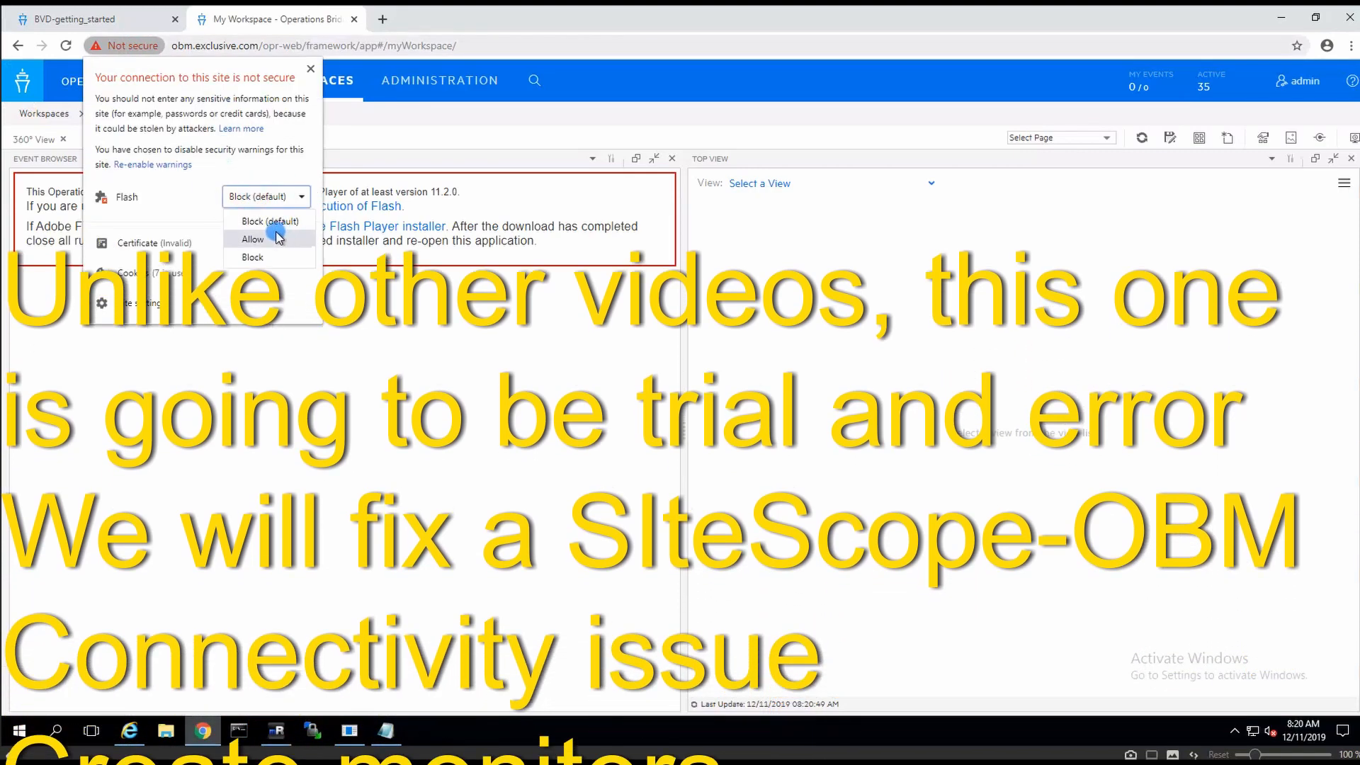
click(330, 77)
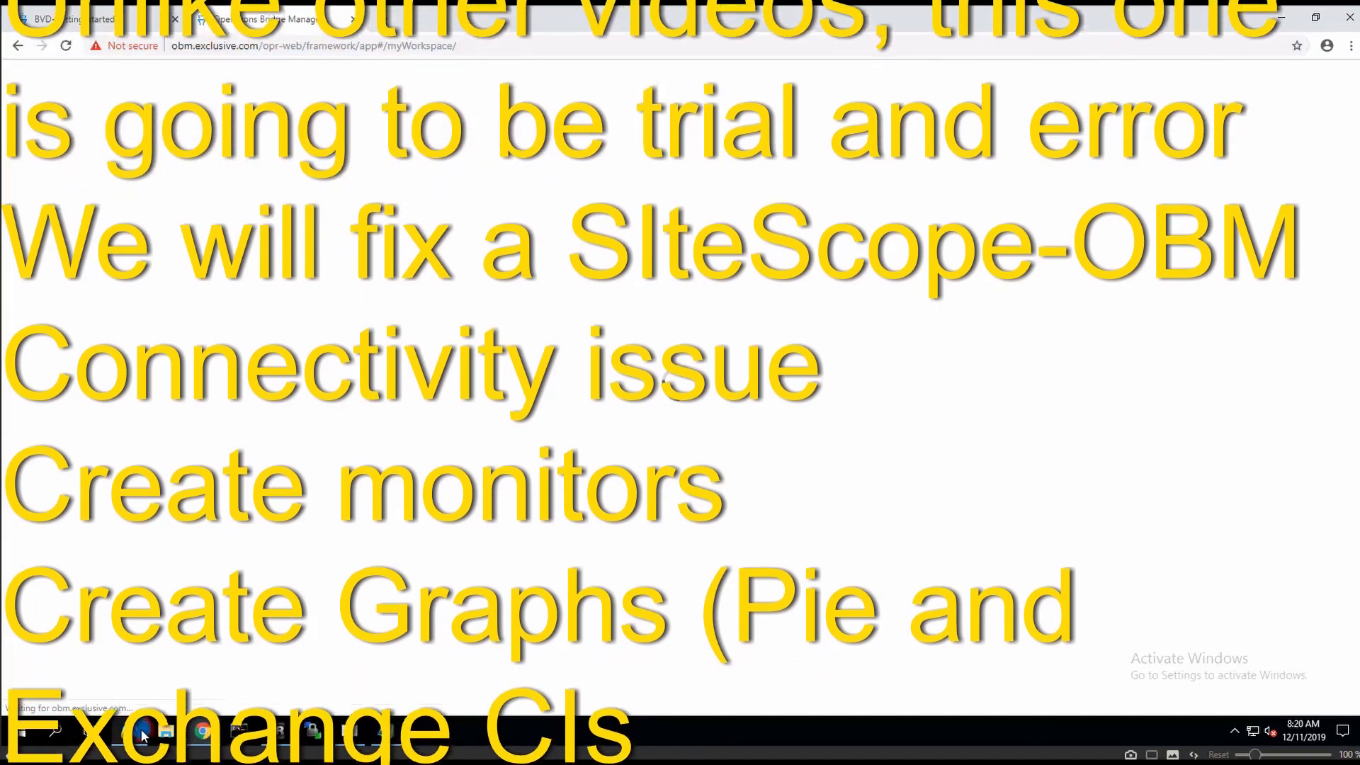
click(130, 731)
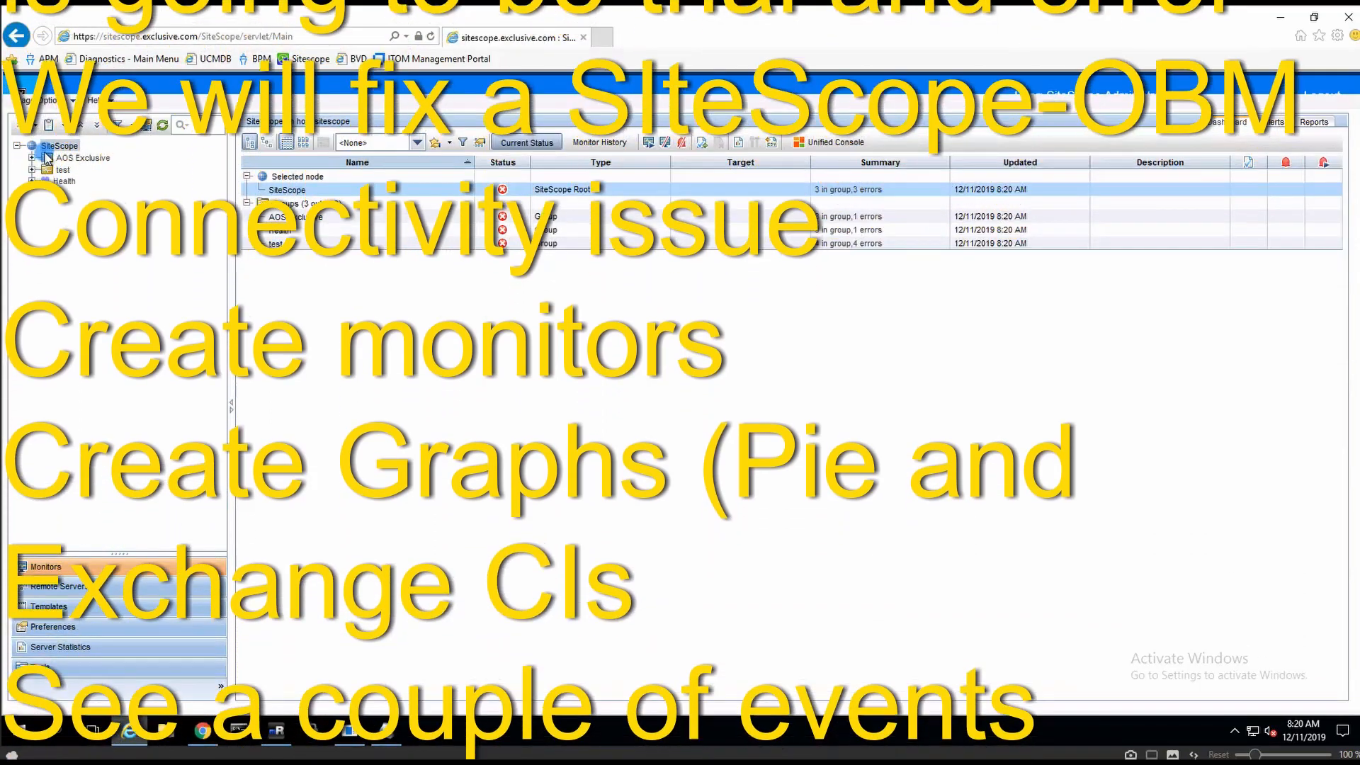
right_click(55, 144)
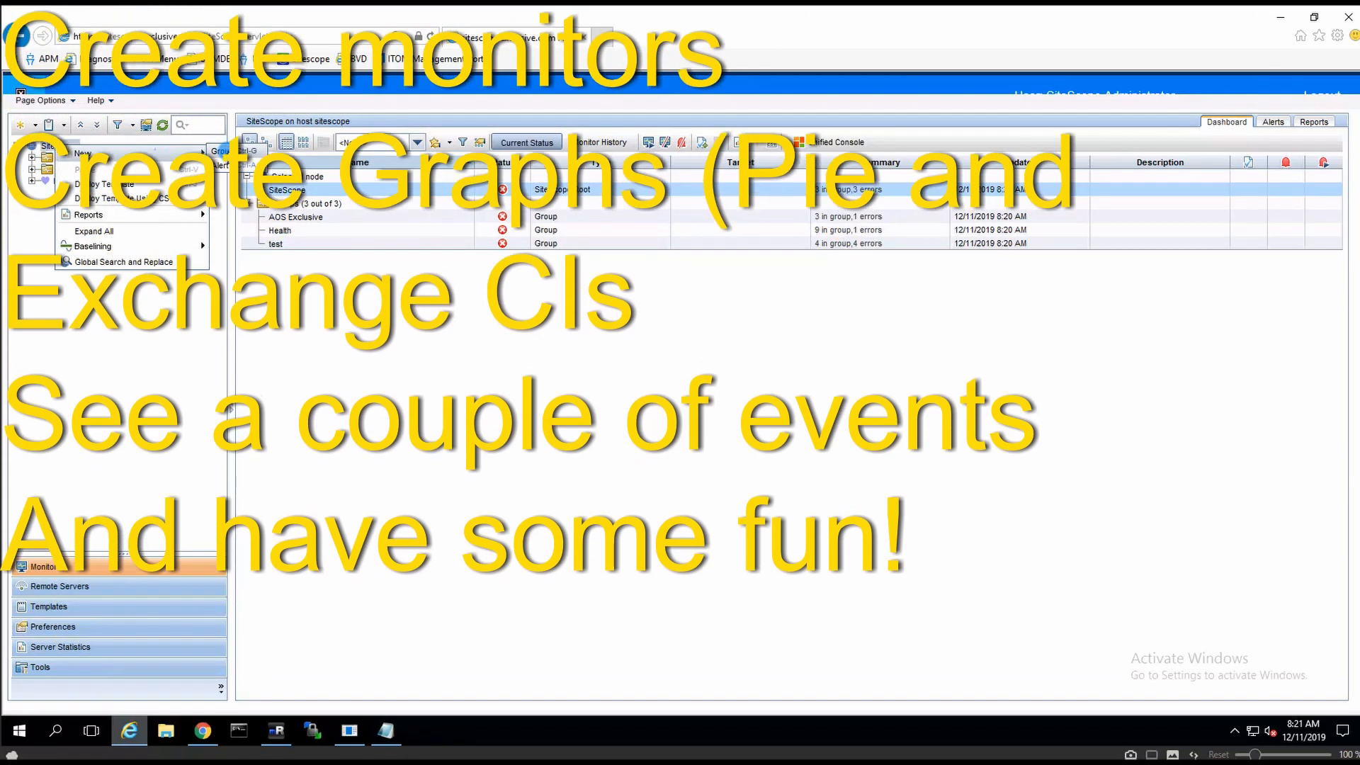
click(340, 390)
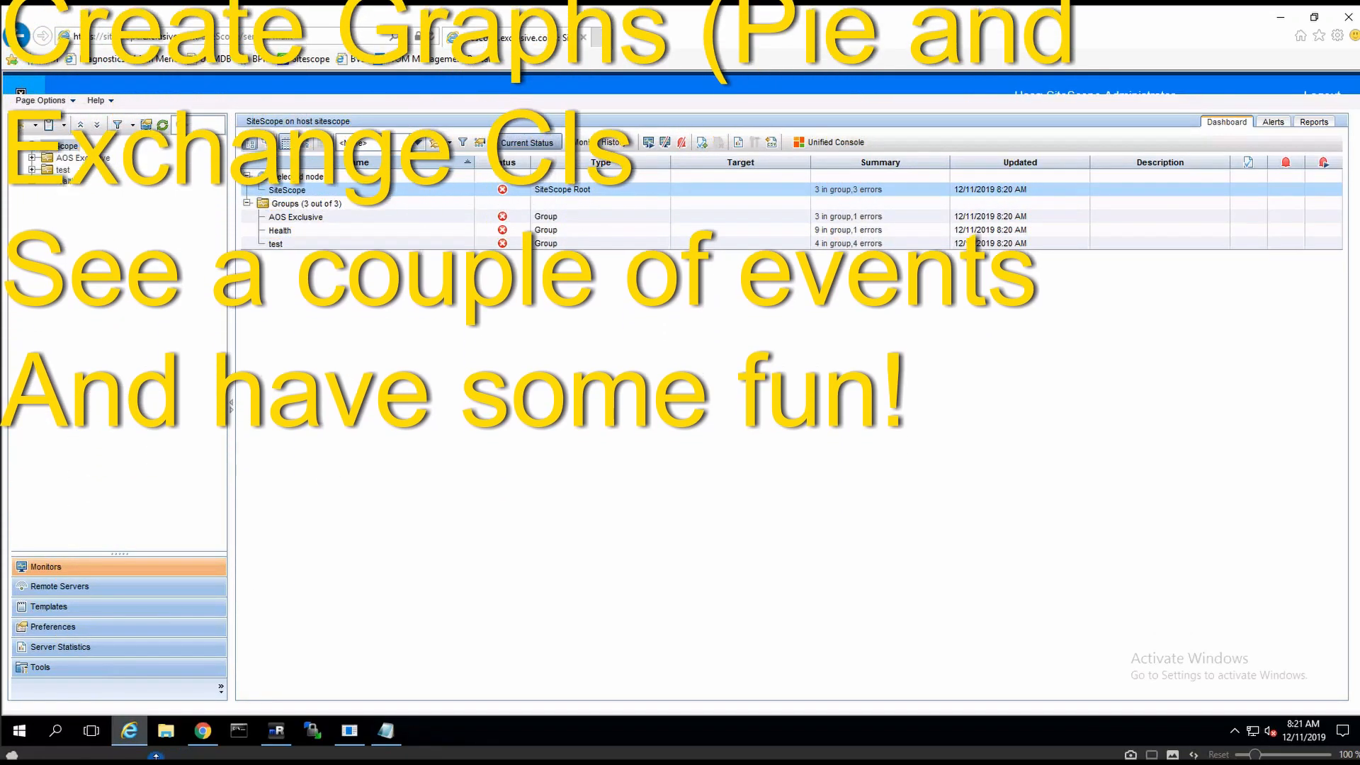
Switch to Operations Bridge Manager in Chrome and load the Systems_Infrastructure view in the Performance Perspective.
click(204, 733)
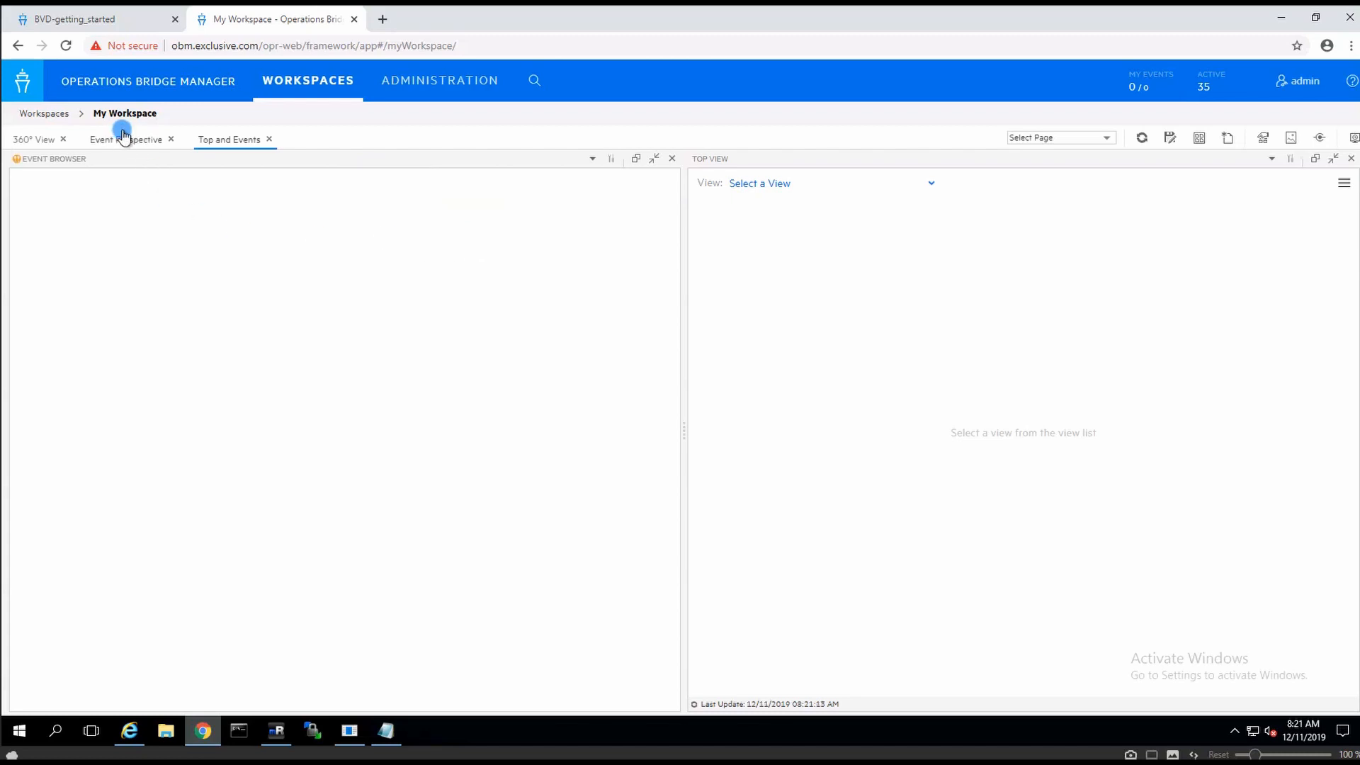
click(309, 88)
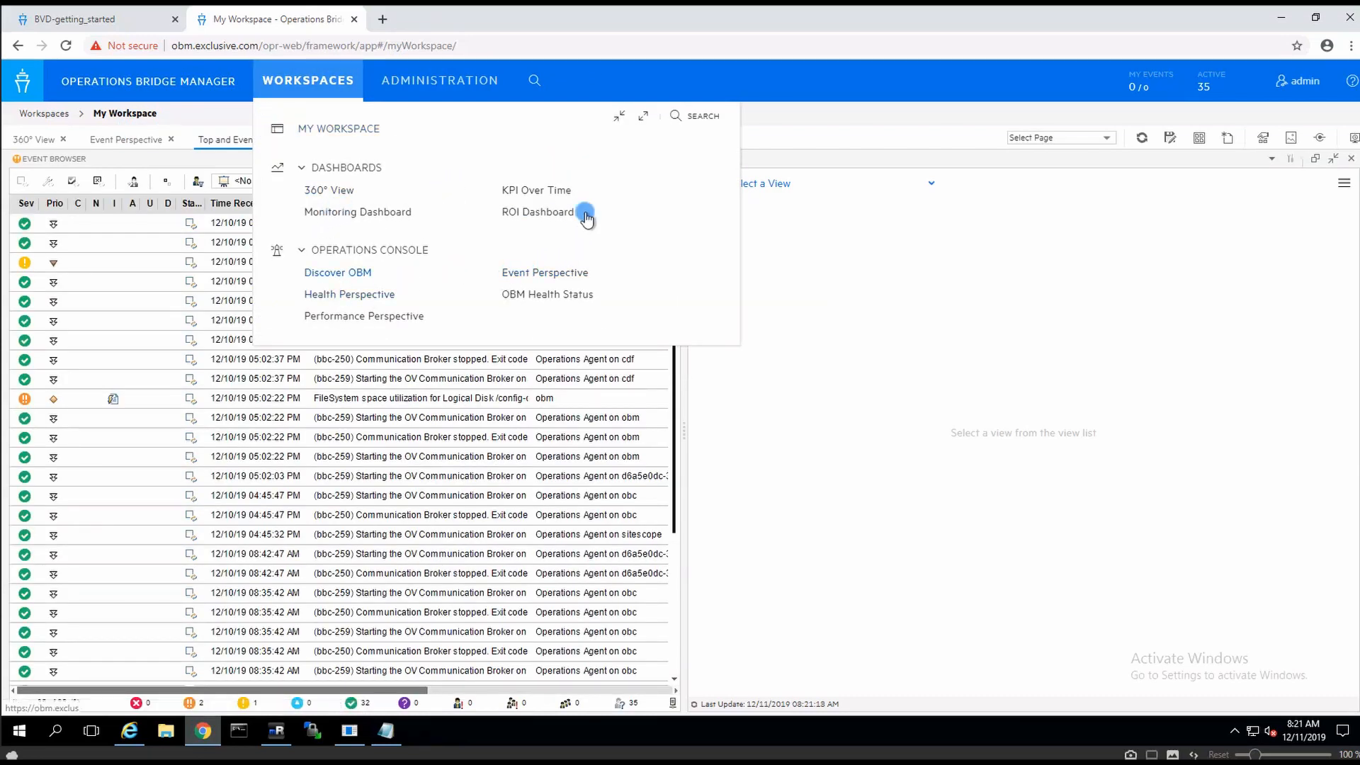
click(376, 316)
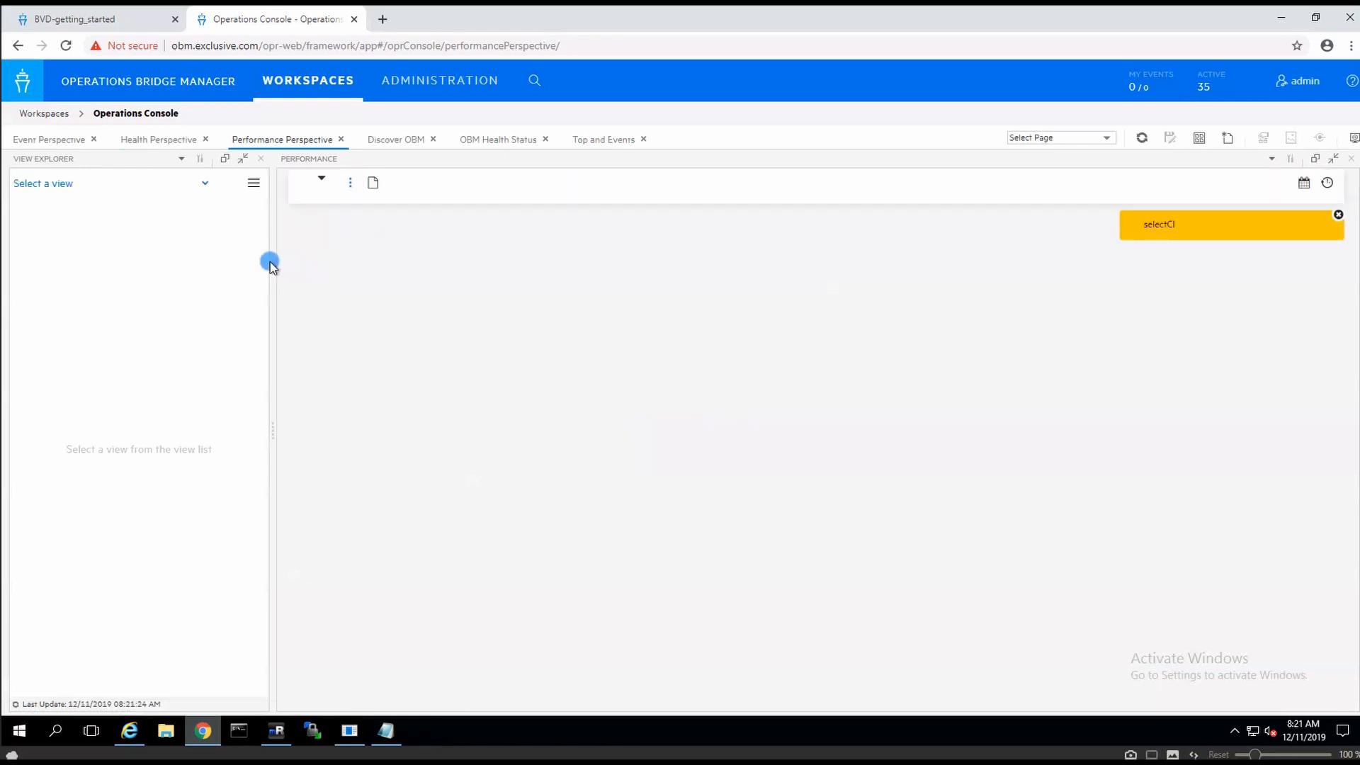
click(199, 184)
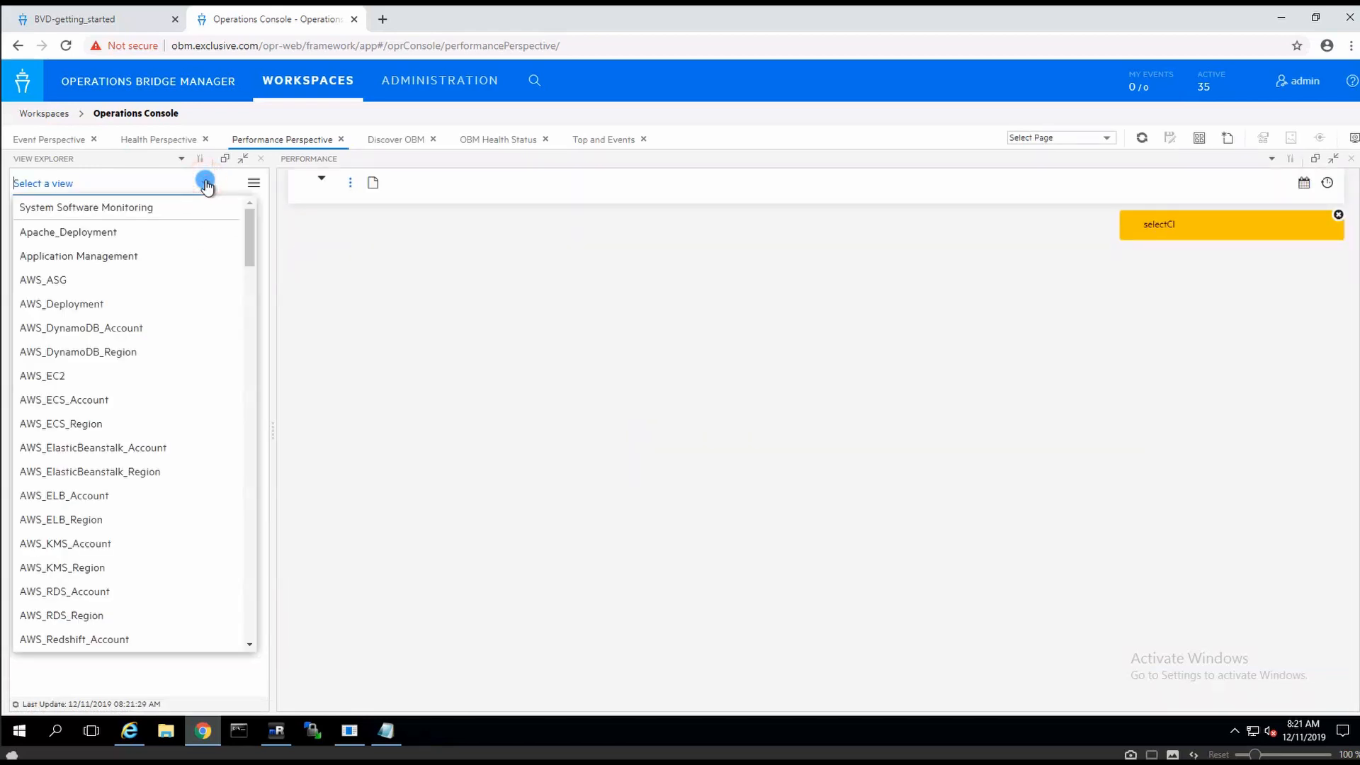
drag(250, 240, 252, 607)
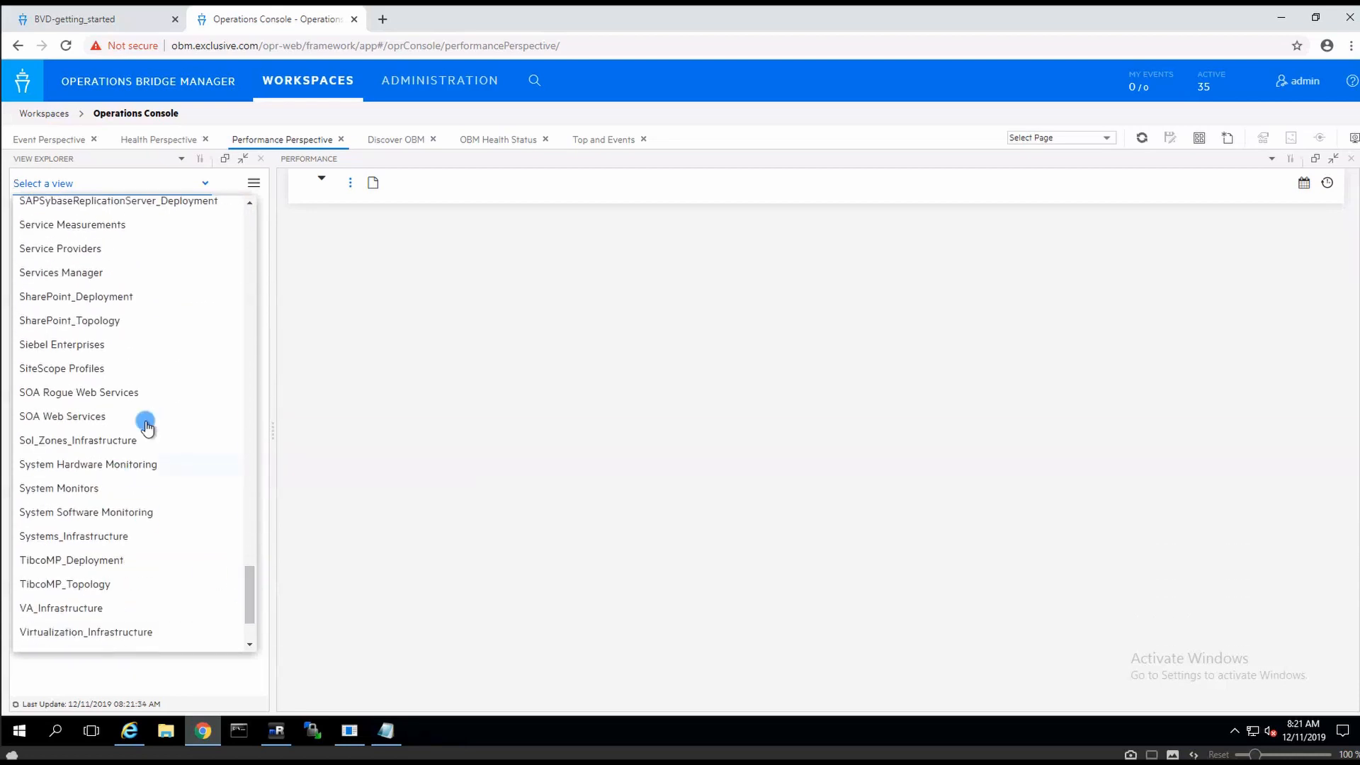
click(91, 537)
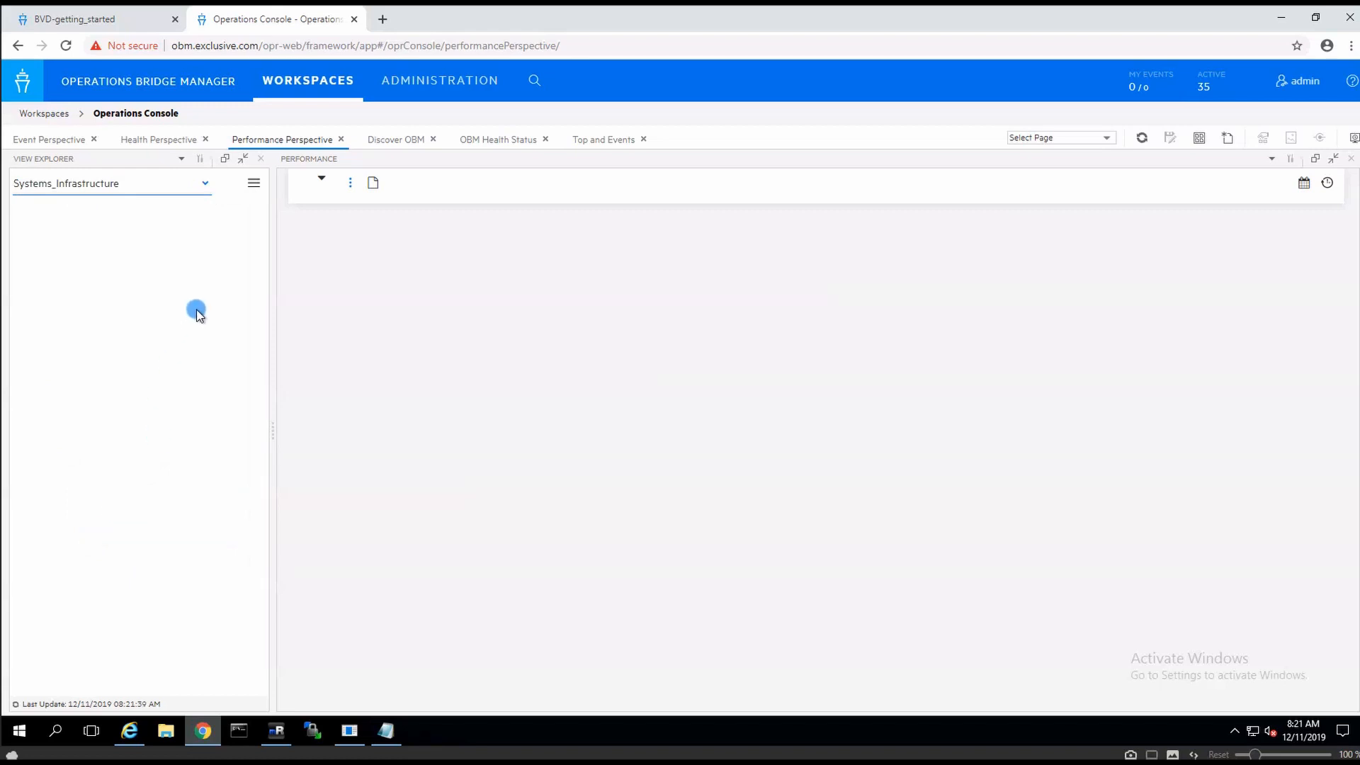
click(236, 299)
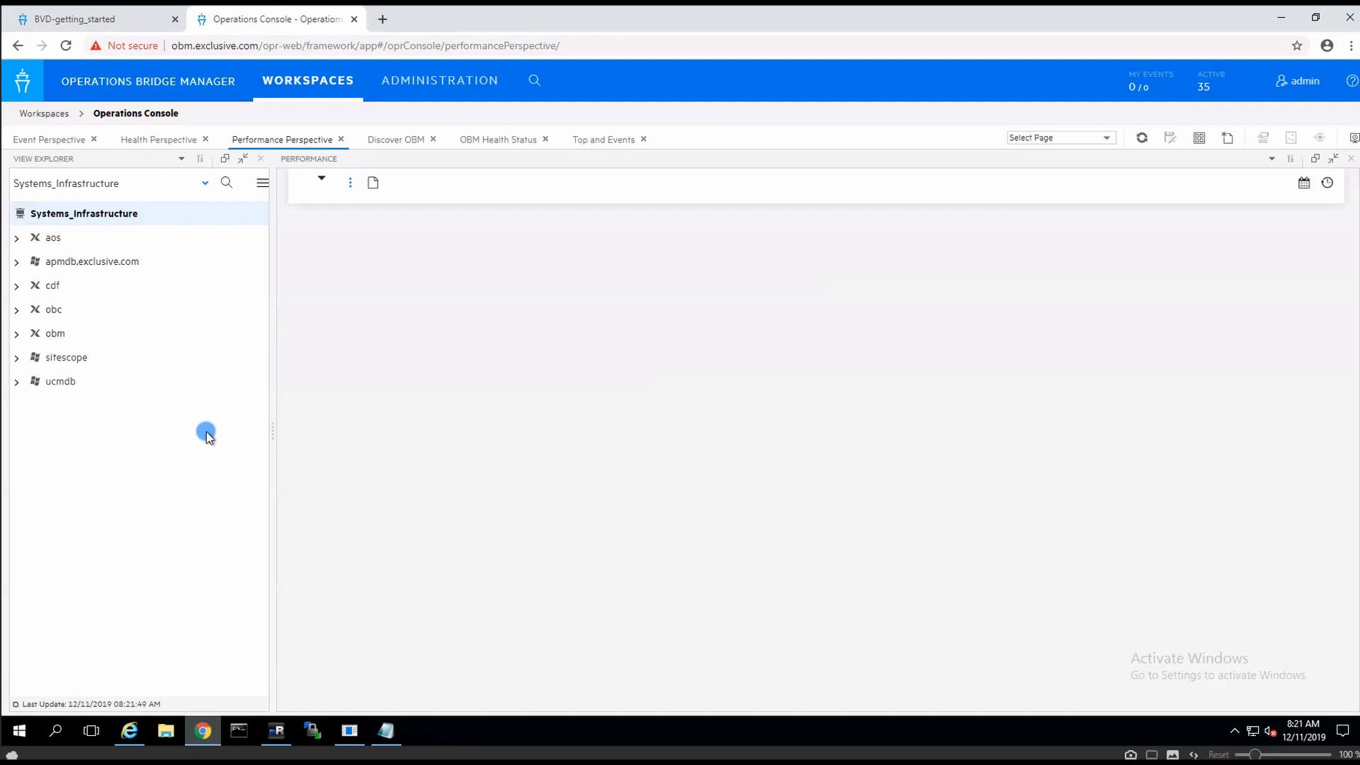
Switch to SiteScope in Internet Explorer and create a group named OO Server under the SiteScope root.
click(131, 737)
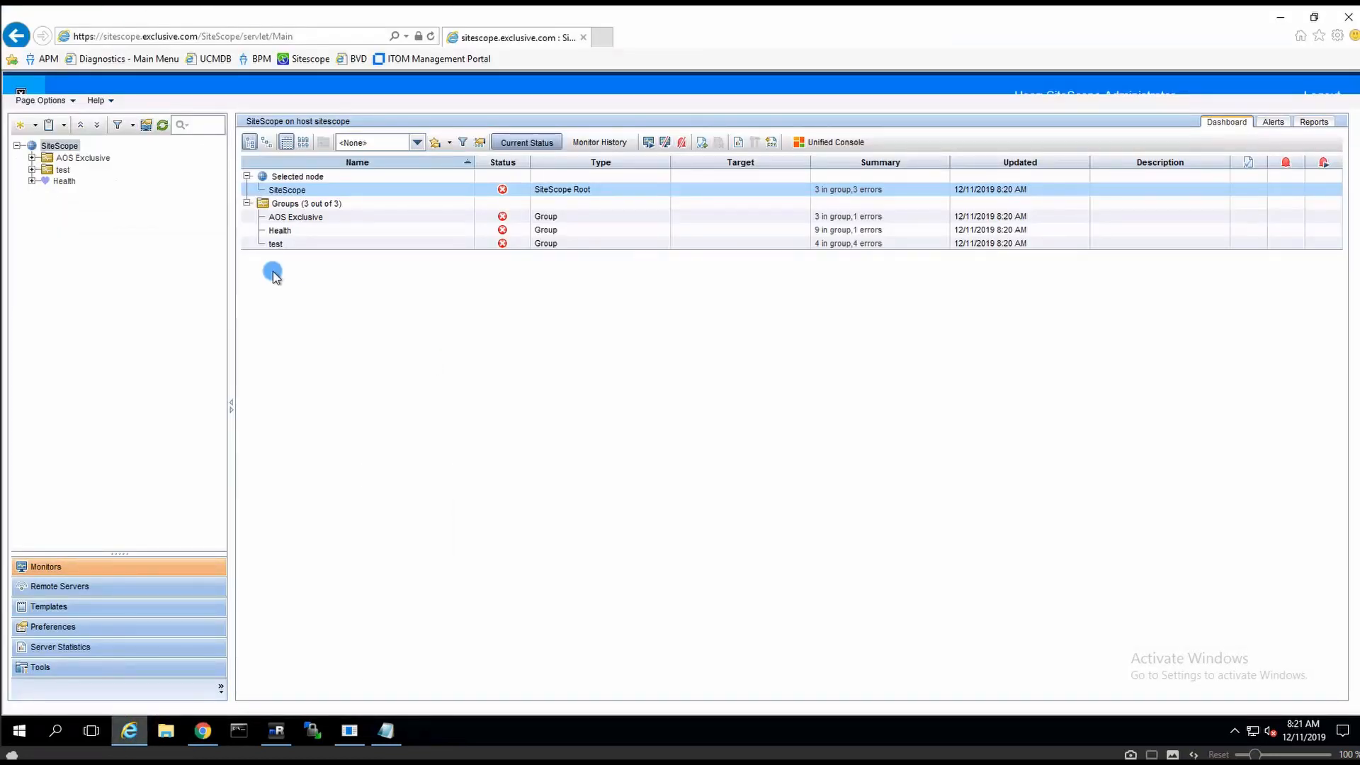
right_click(57, 145)
click(83, 151)
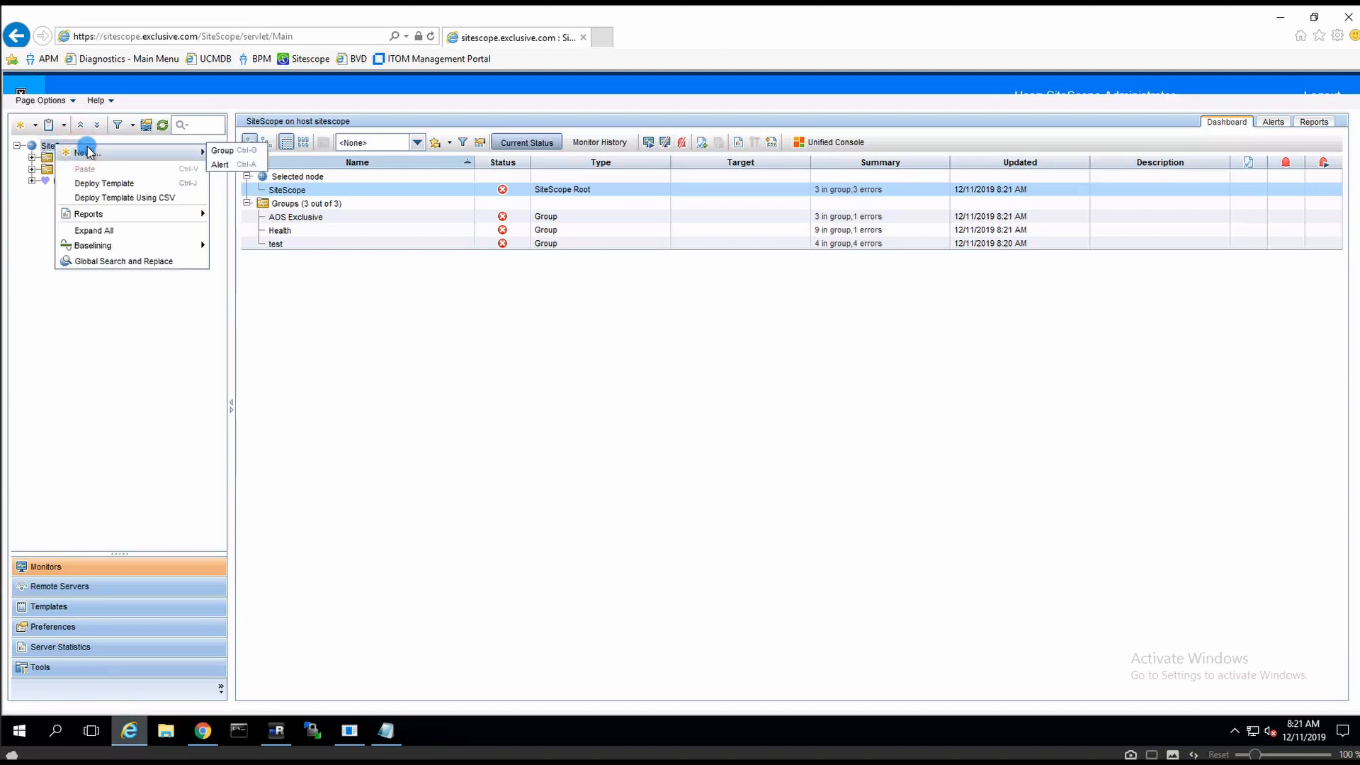
click(235, 152)
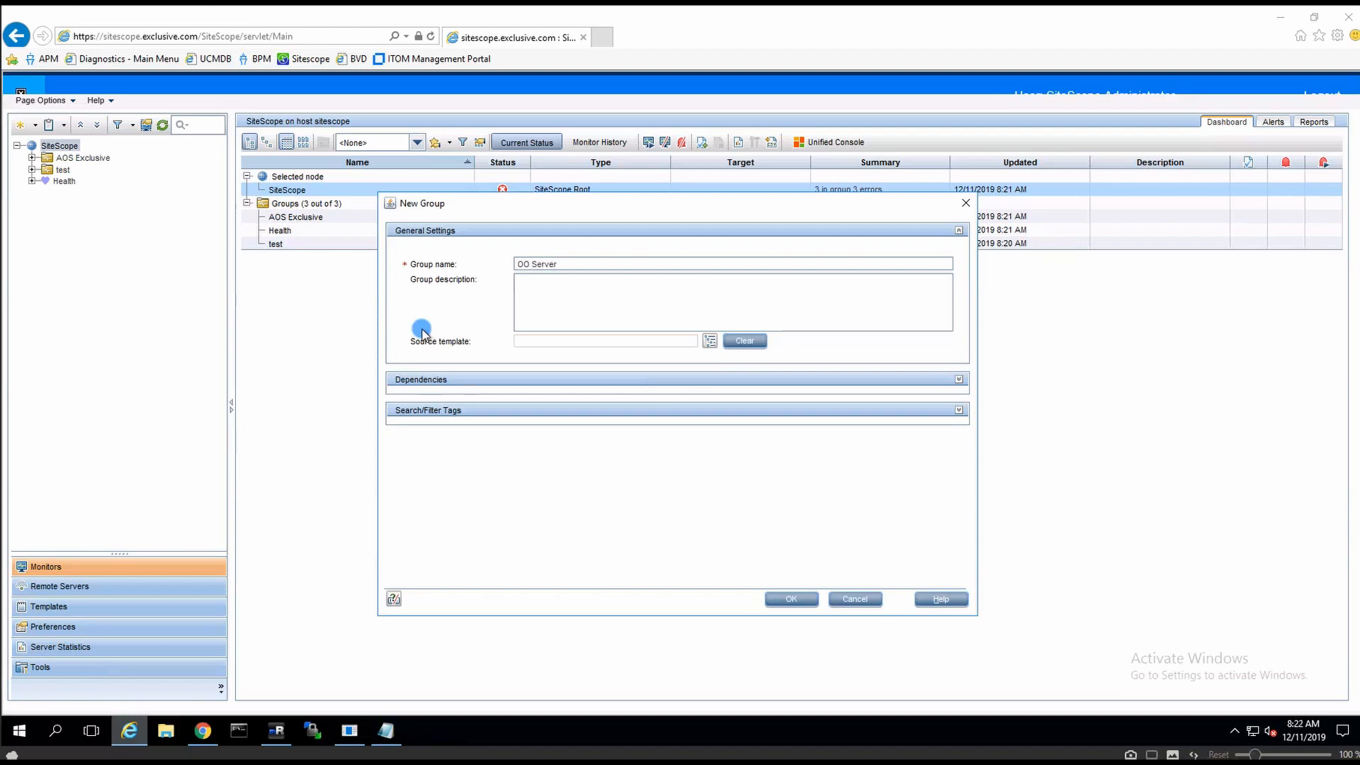
click(792, 599)
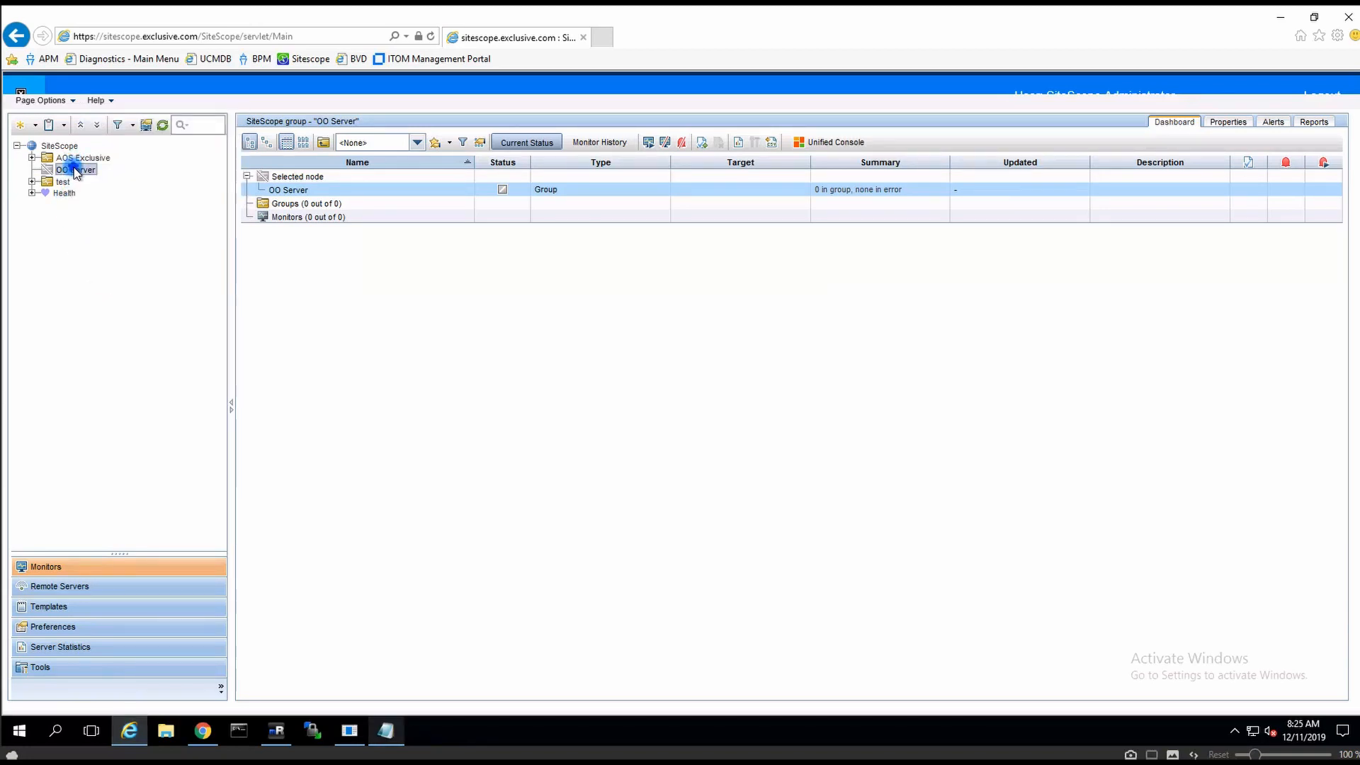
Start a new Microsoft Windows Resources monitor in the OO Server group and name it OO resources.
right_click(77, 172)
click(122, 175)
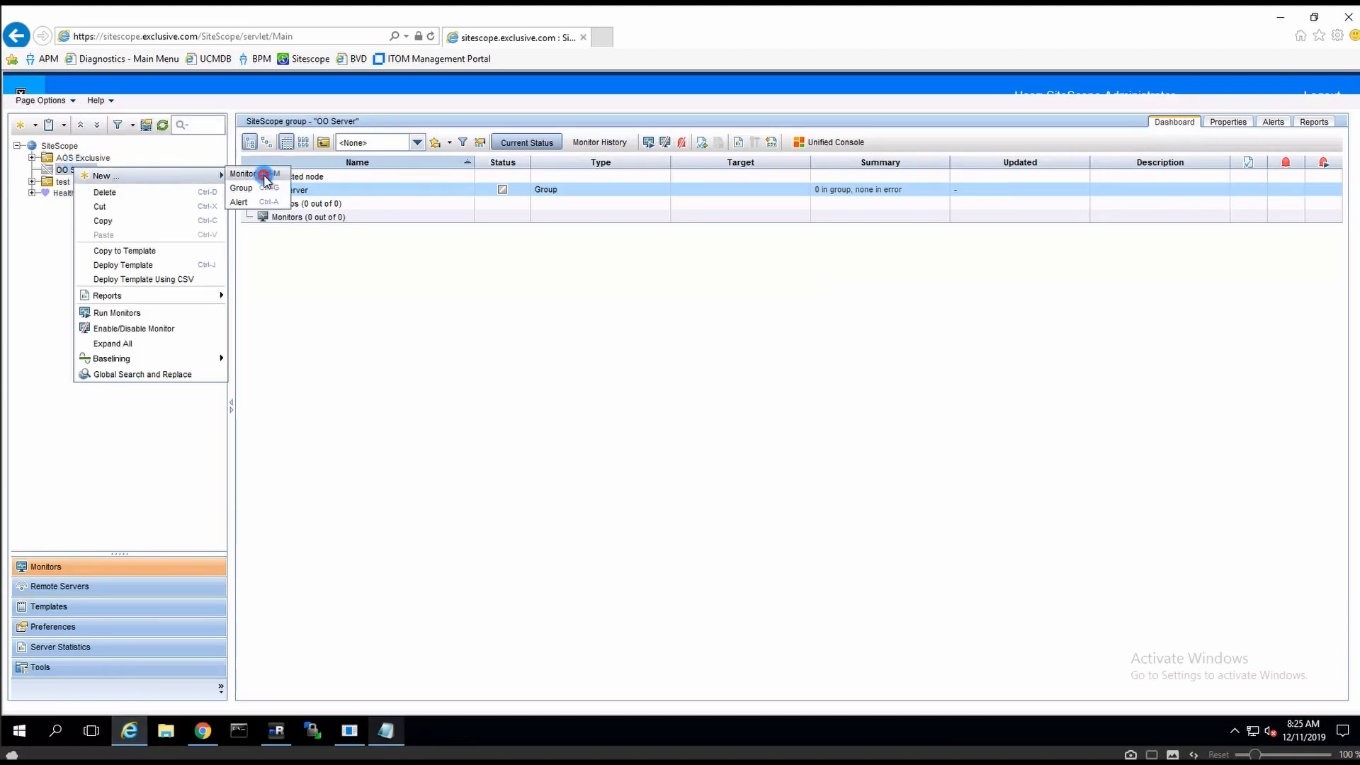
click(264, 175)
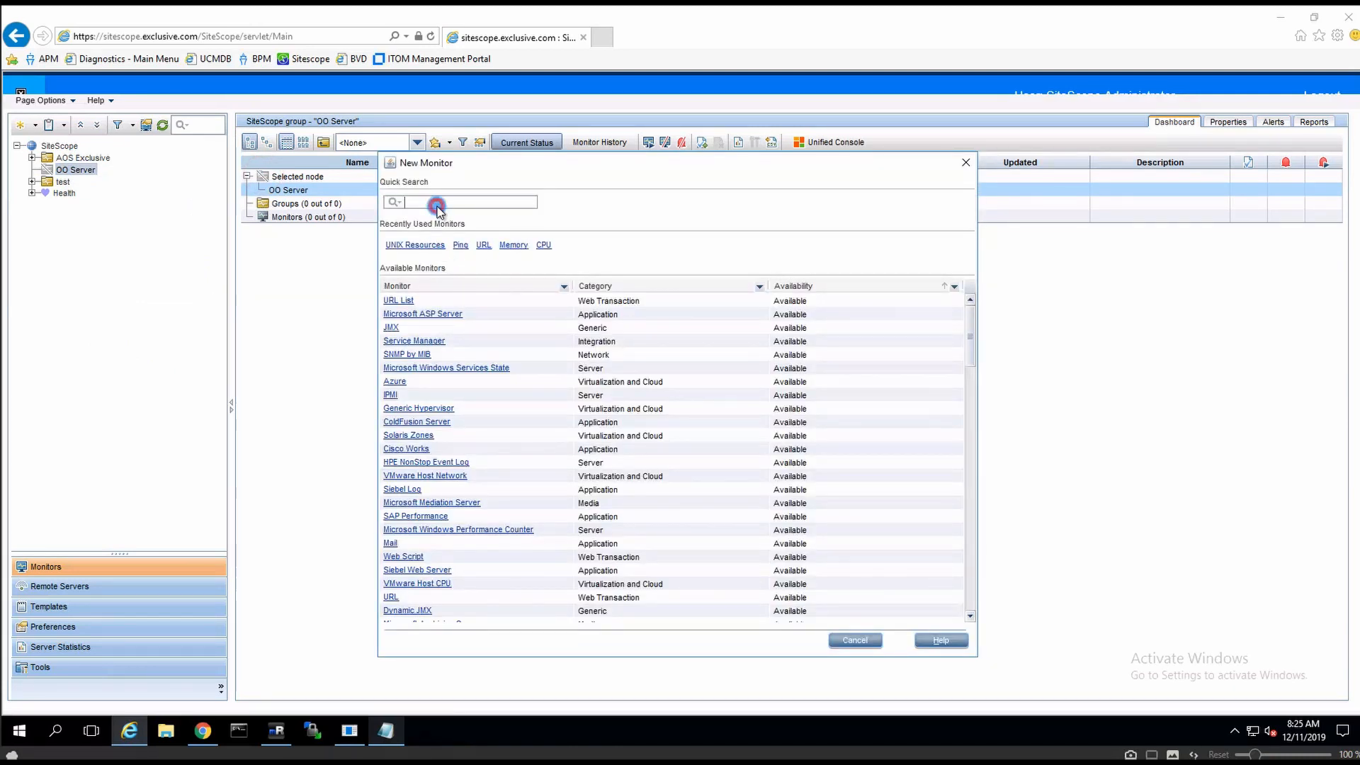
text(windows)
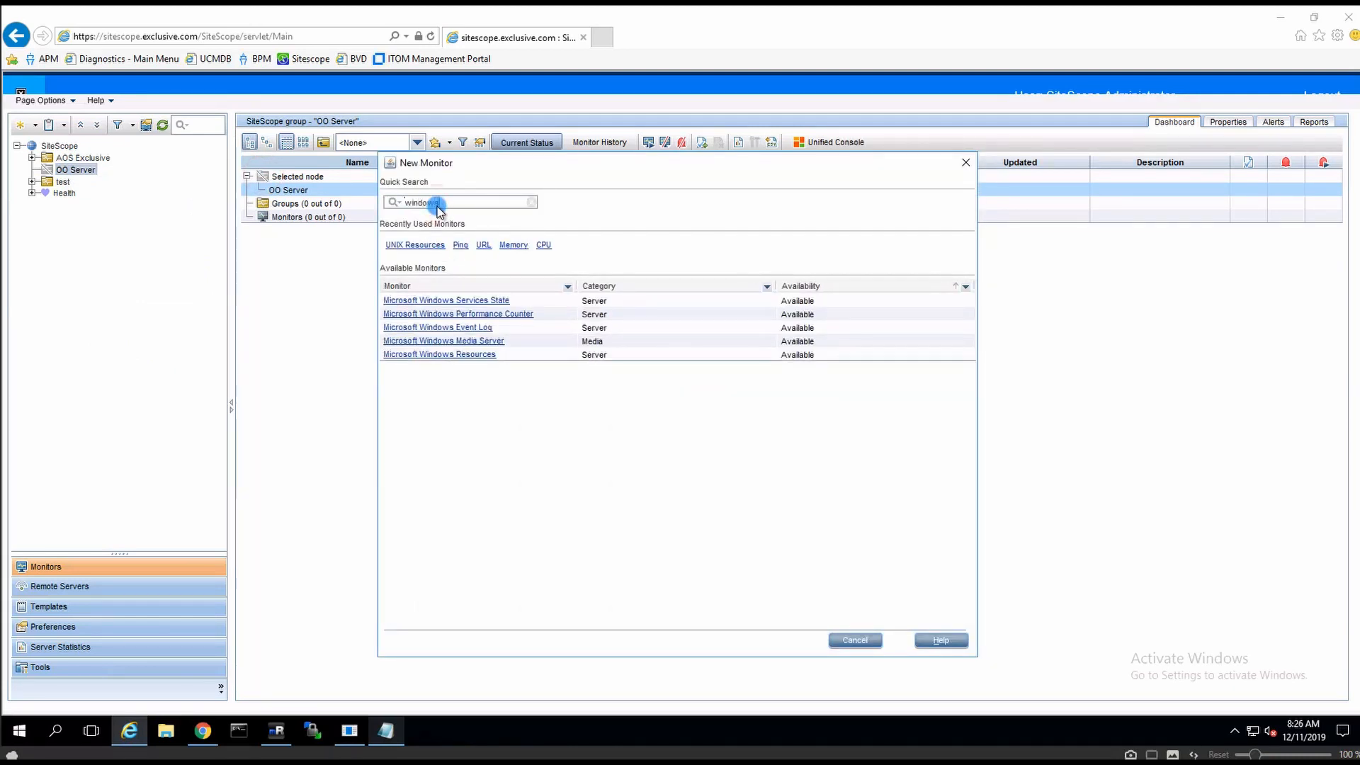
click(444, 354)
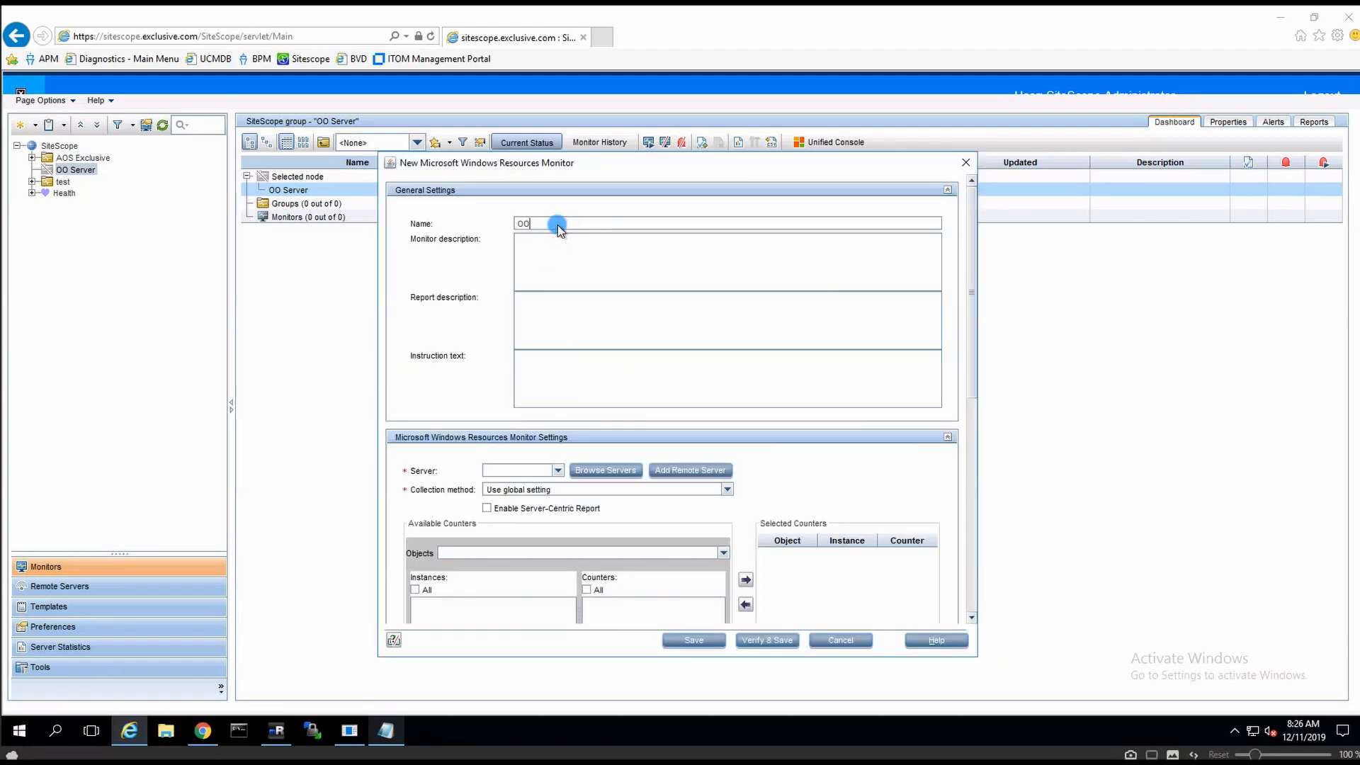
text(resources)
Add a Windows remote server named oo for server oo with the account's user name and password, and save and test it.
click(691, 473)
click(559, 195)
text(oo)
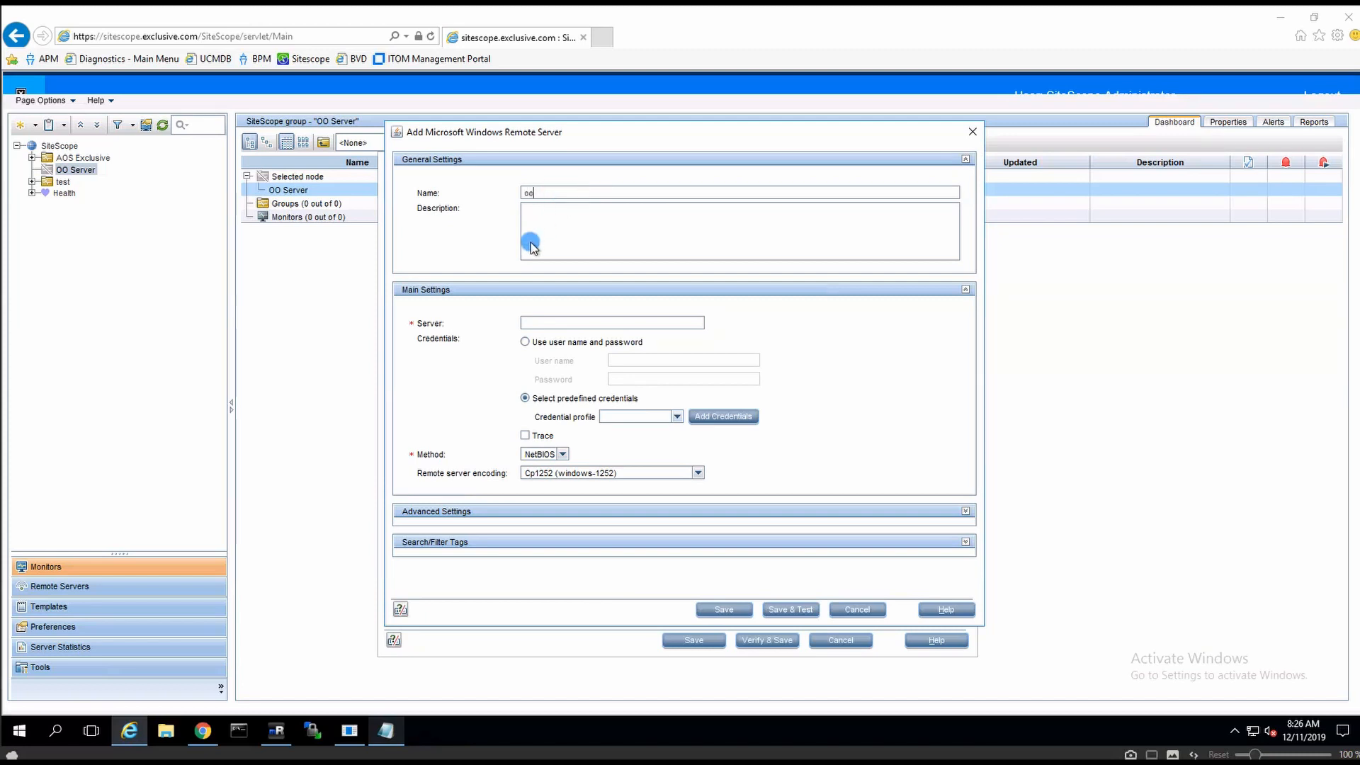
click(560, 325)
click(562, 344)
click(671, 361)
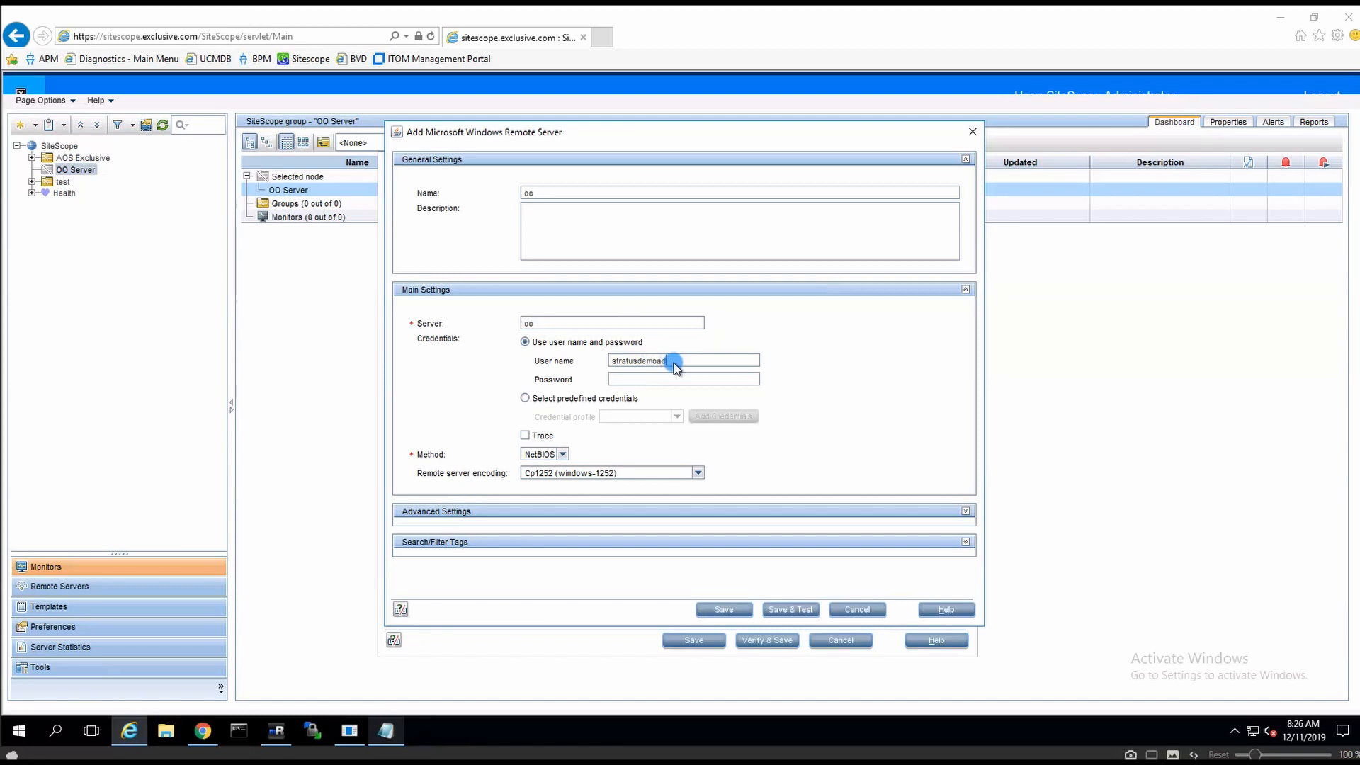
key(ctrl+v)
click(801, 609)
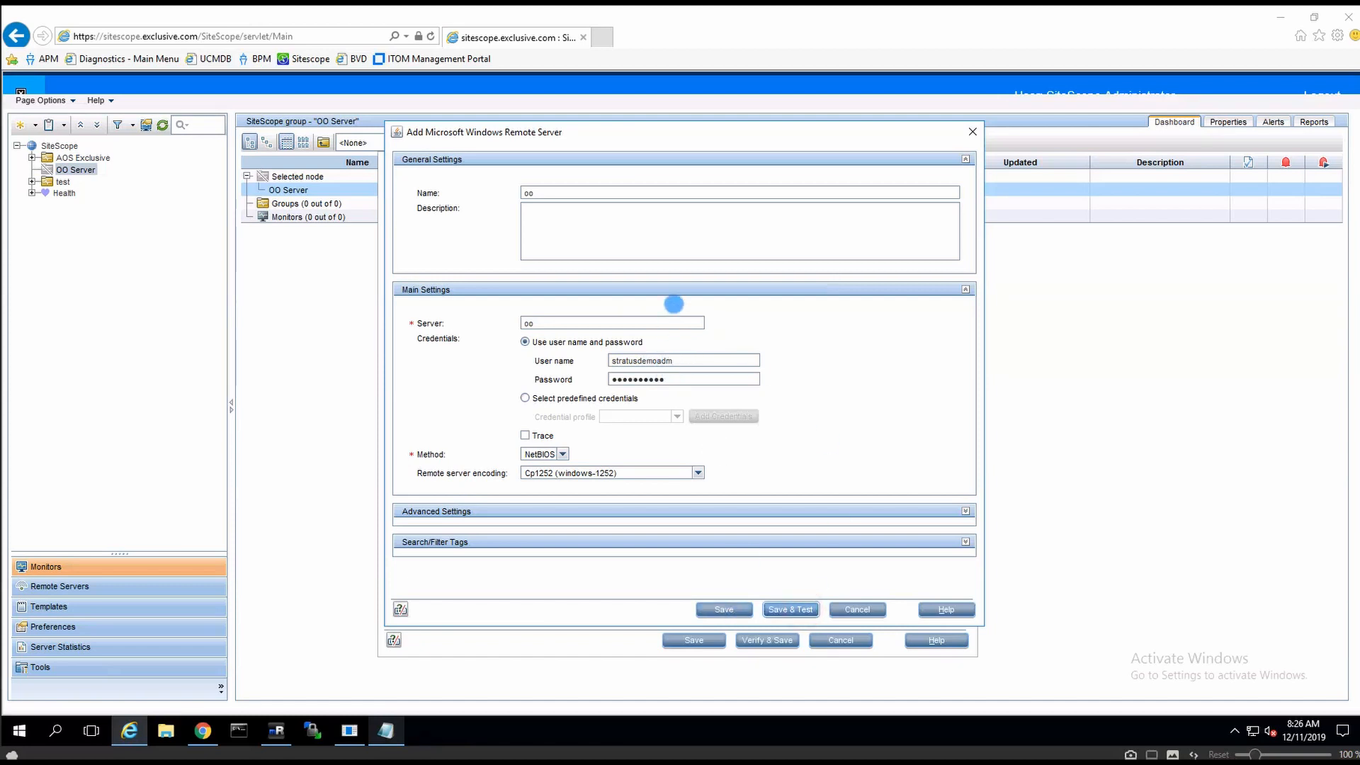
click(679, 442)
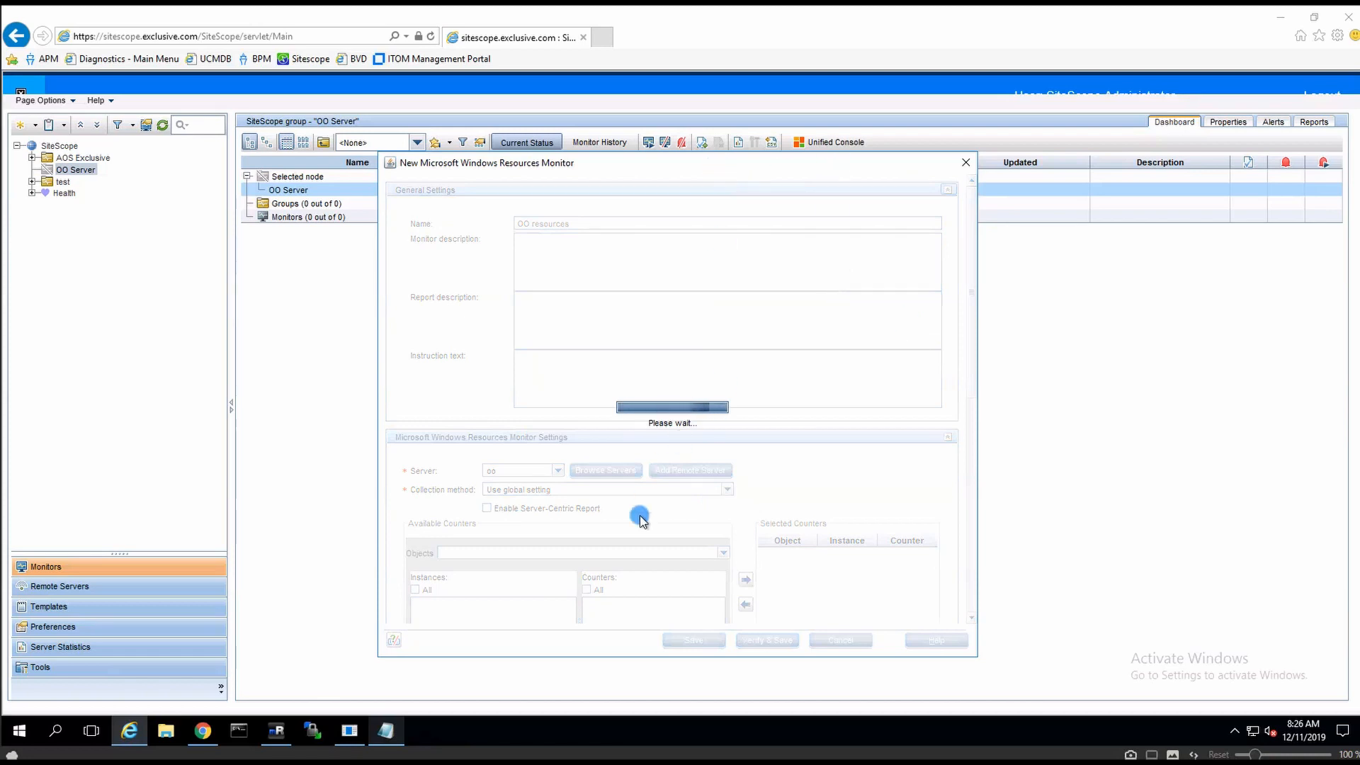
Try Direct registry queries as the monitor's collection method and revert it to Use global setting.
scroll(750, 495, down, 4)
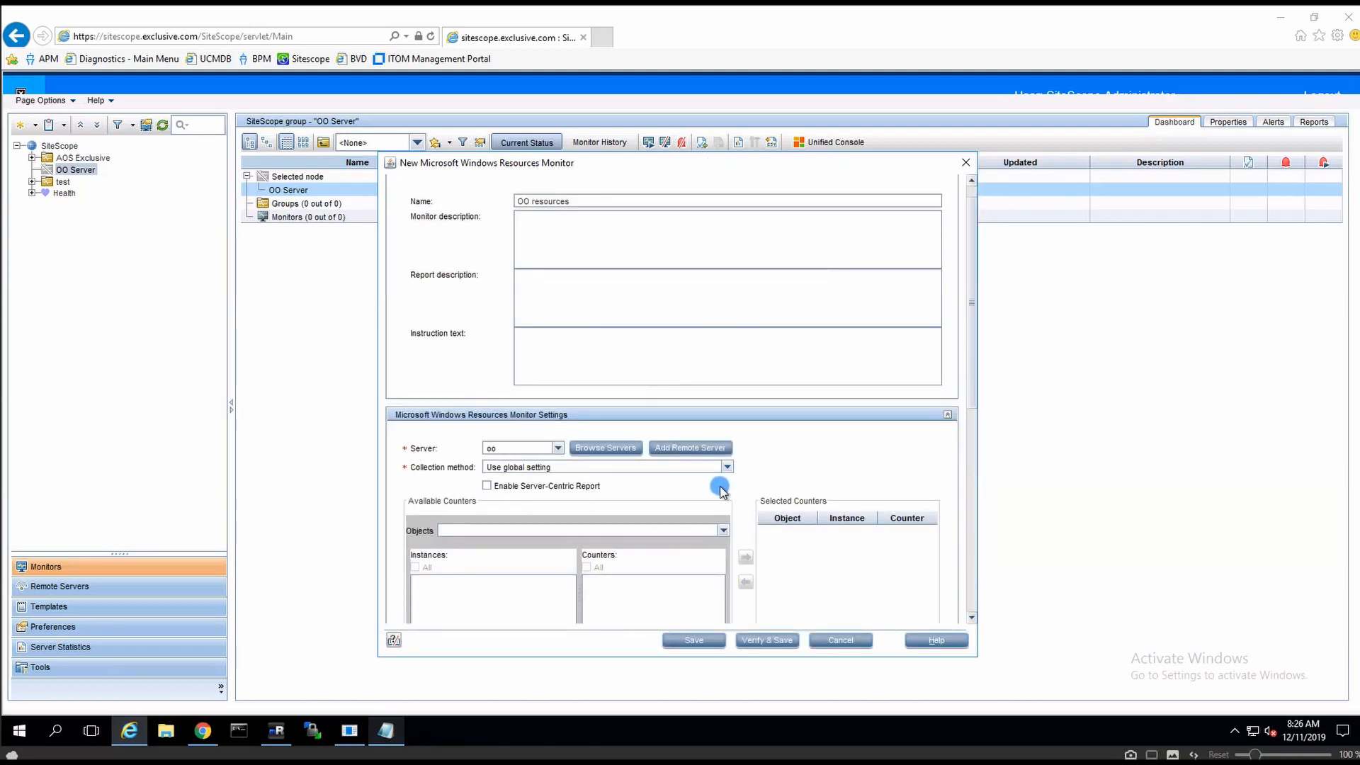
scroll(536, 457, down, 1)
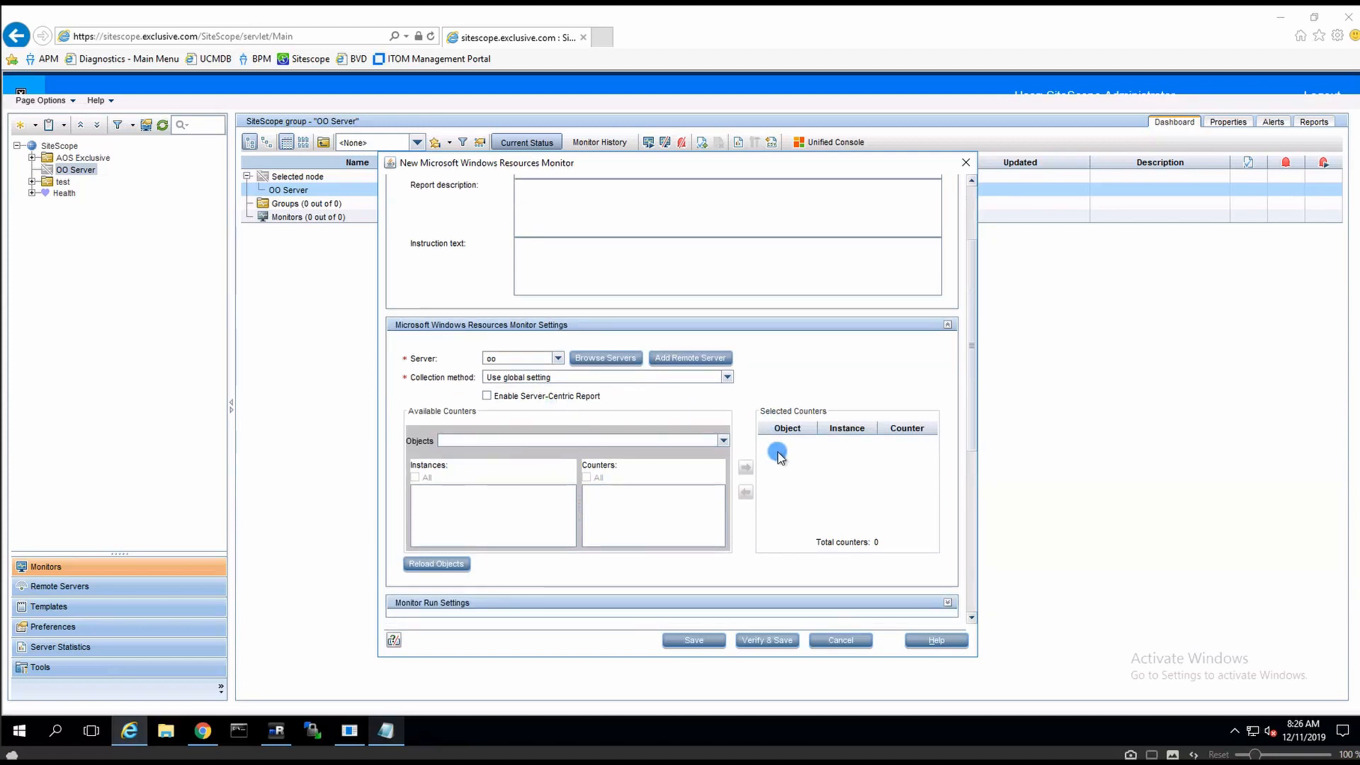
click(728, 378)
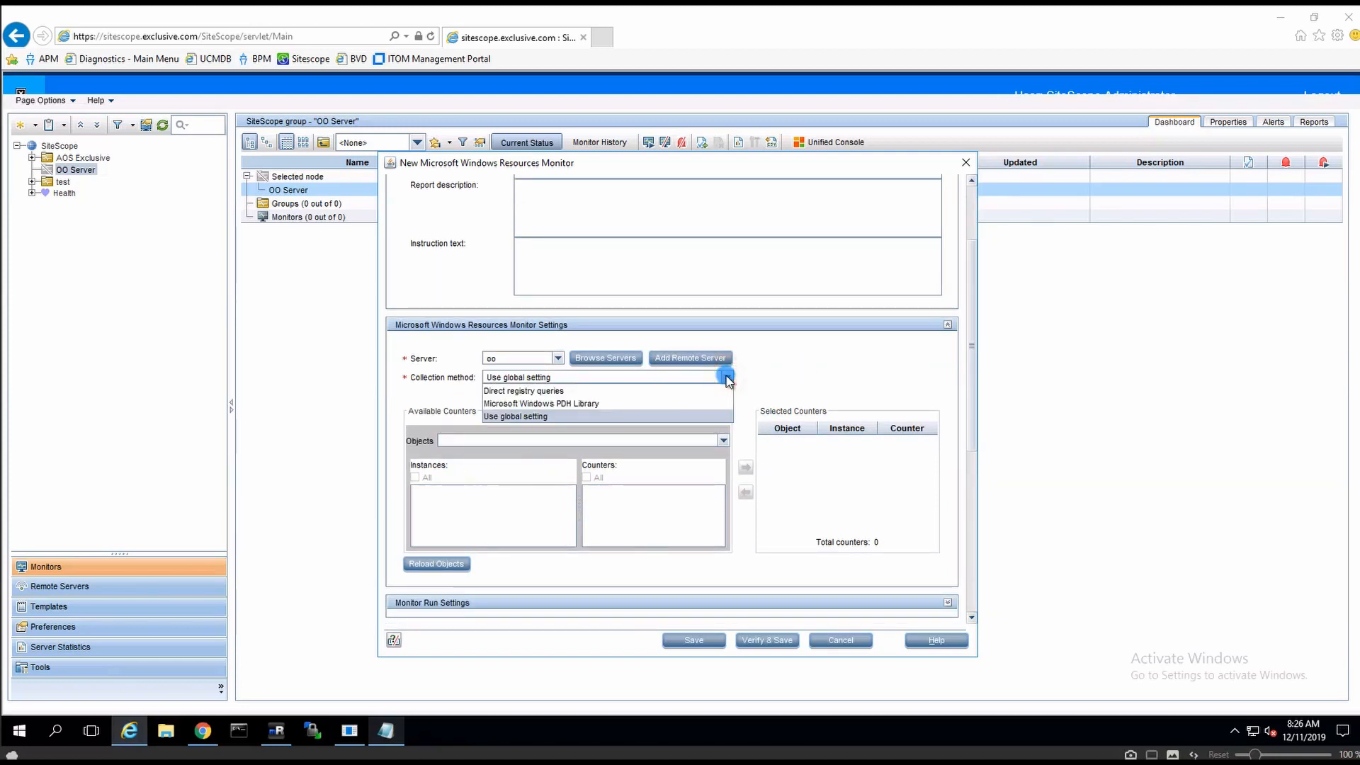
click(546, 391)
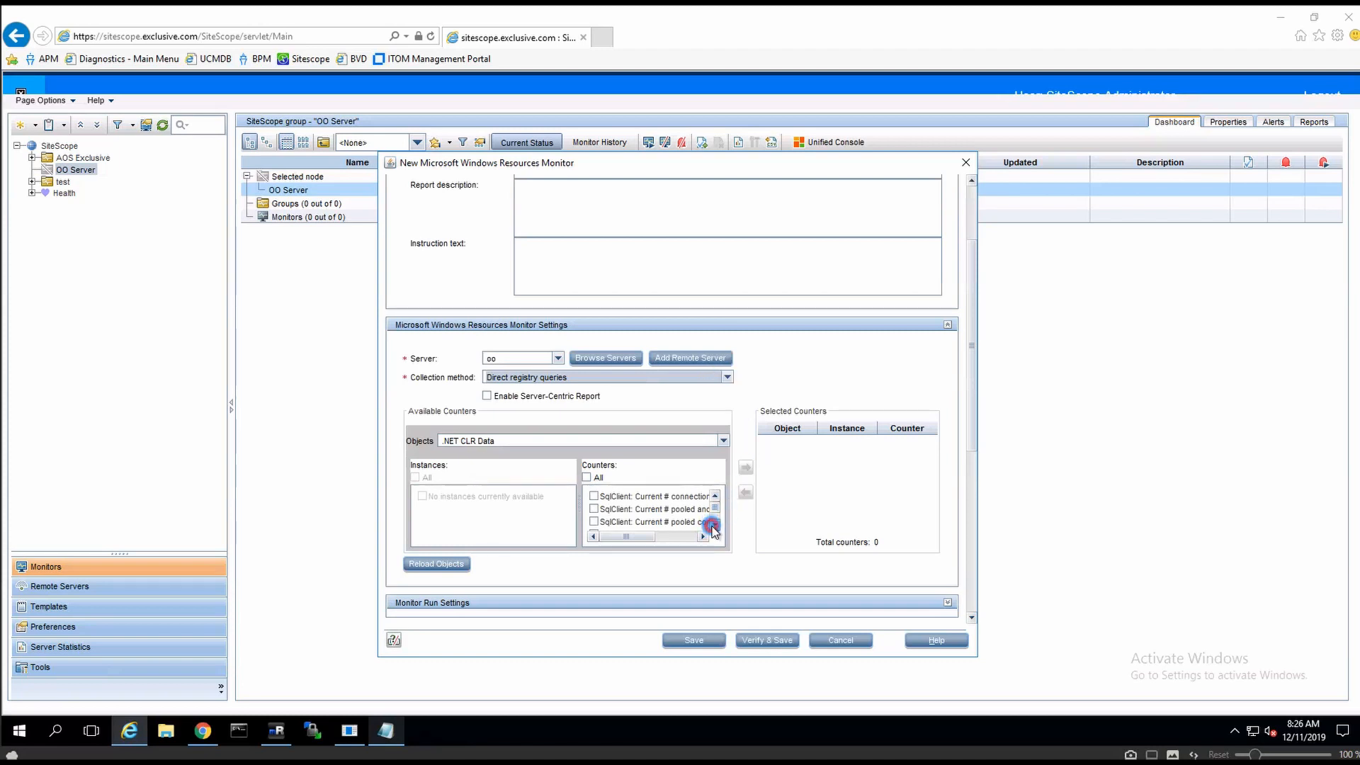
click(712, 525)
click(728, 377)
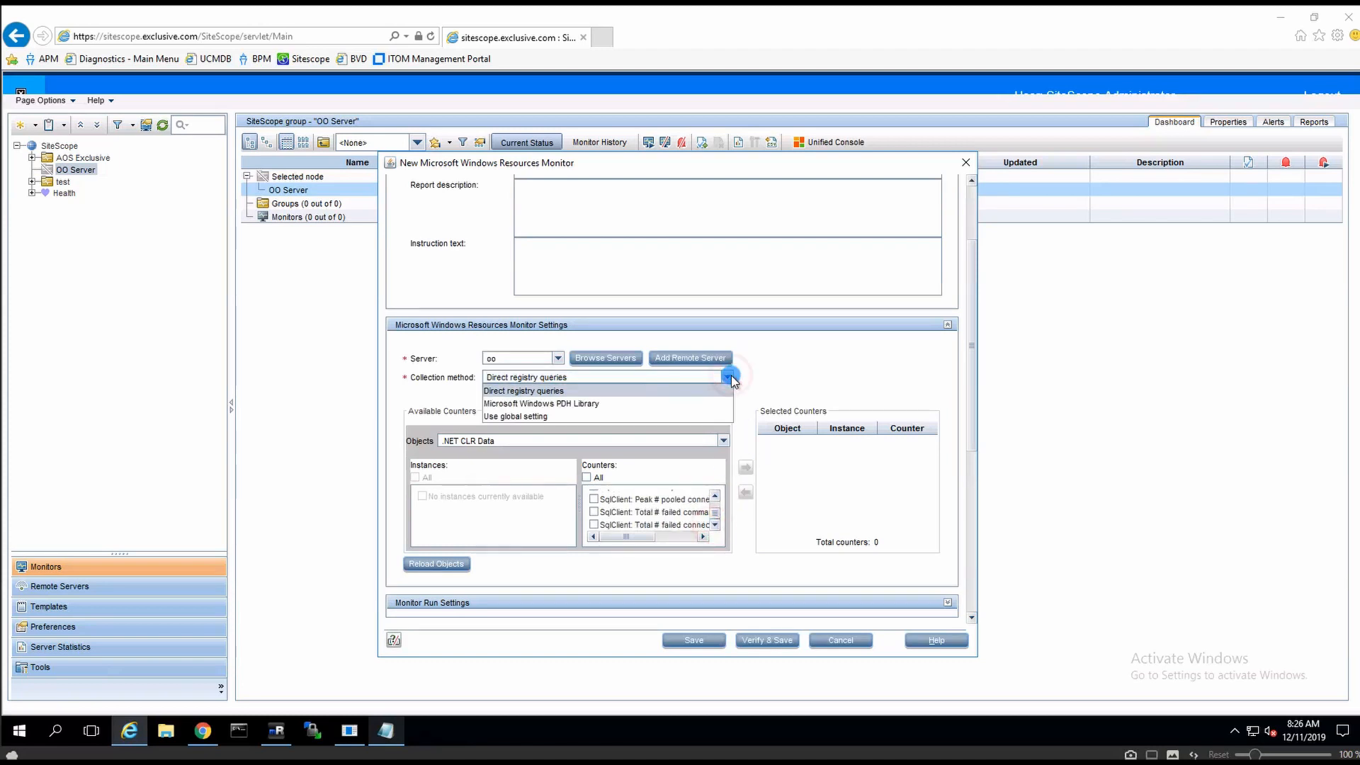
click(574, 416)
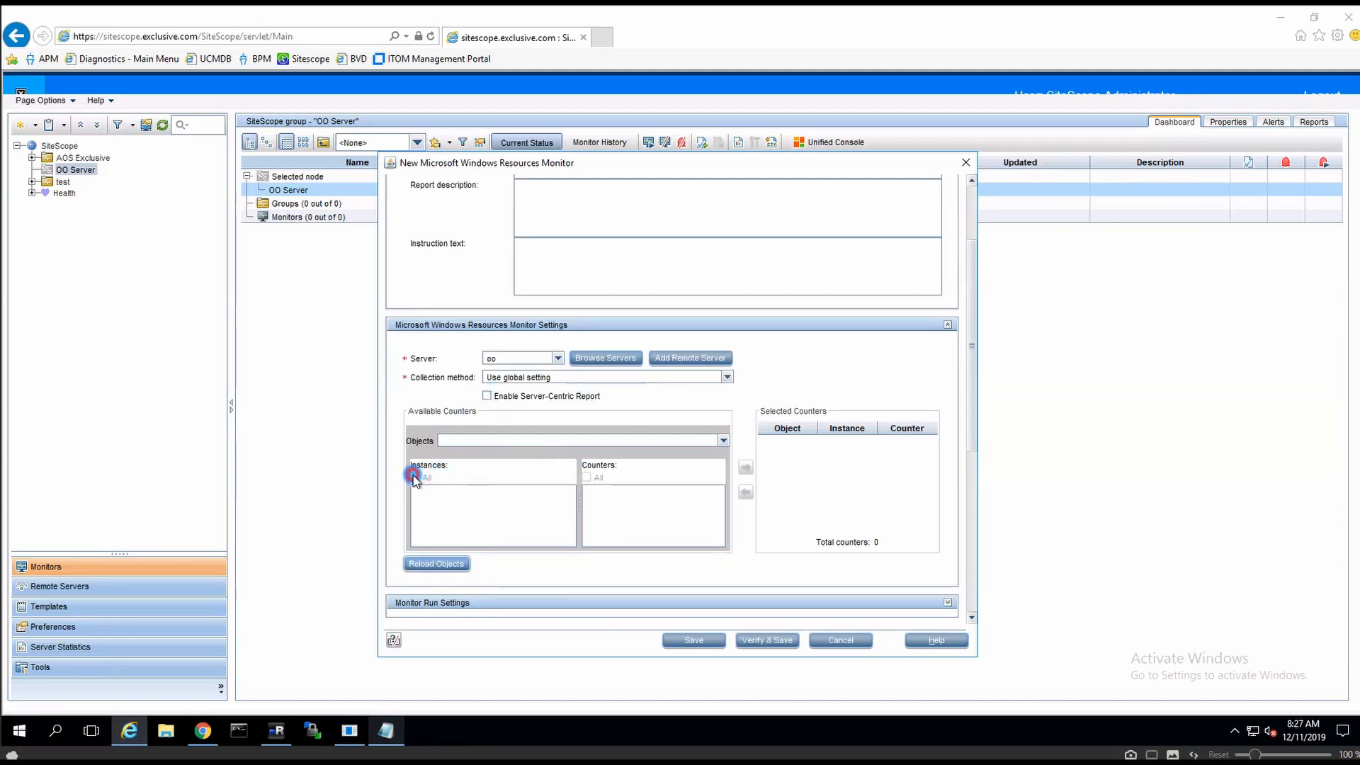
Set the OO resources monitor's collection method to Microsoft Windows PDH Library.
click(716, 380)
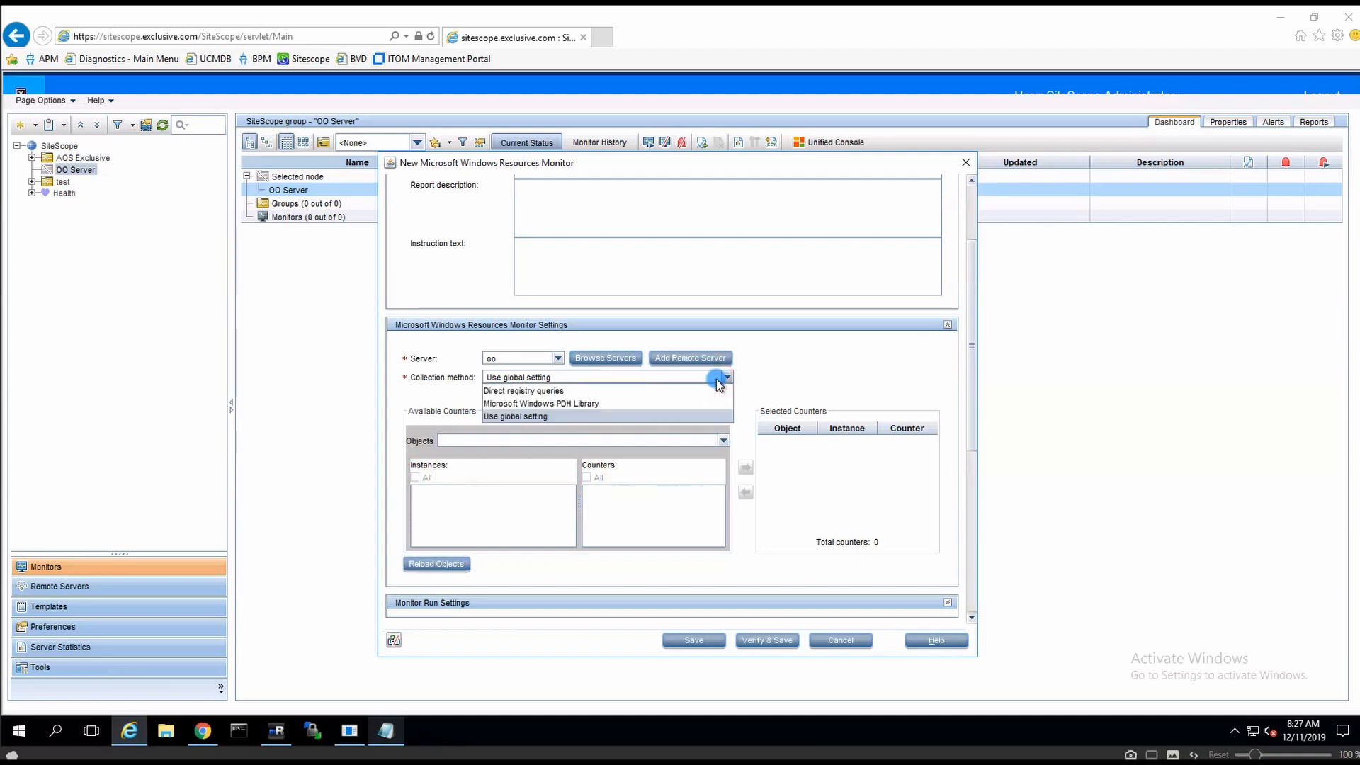
click(582, 404)
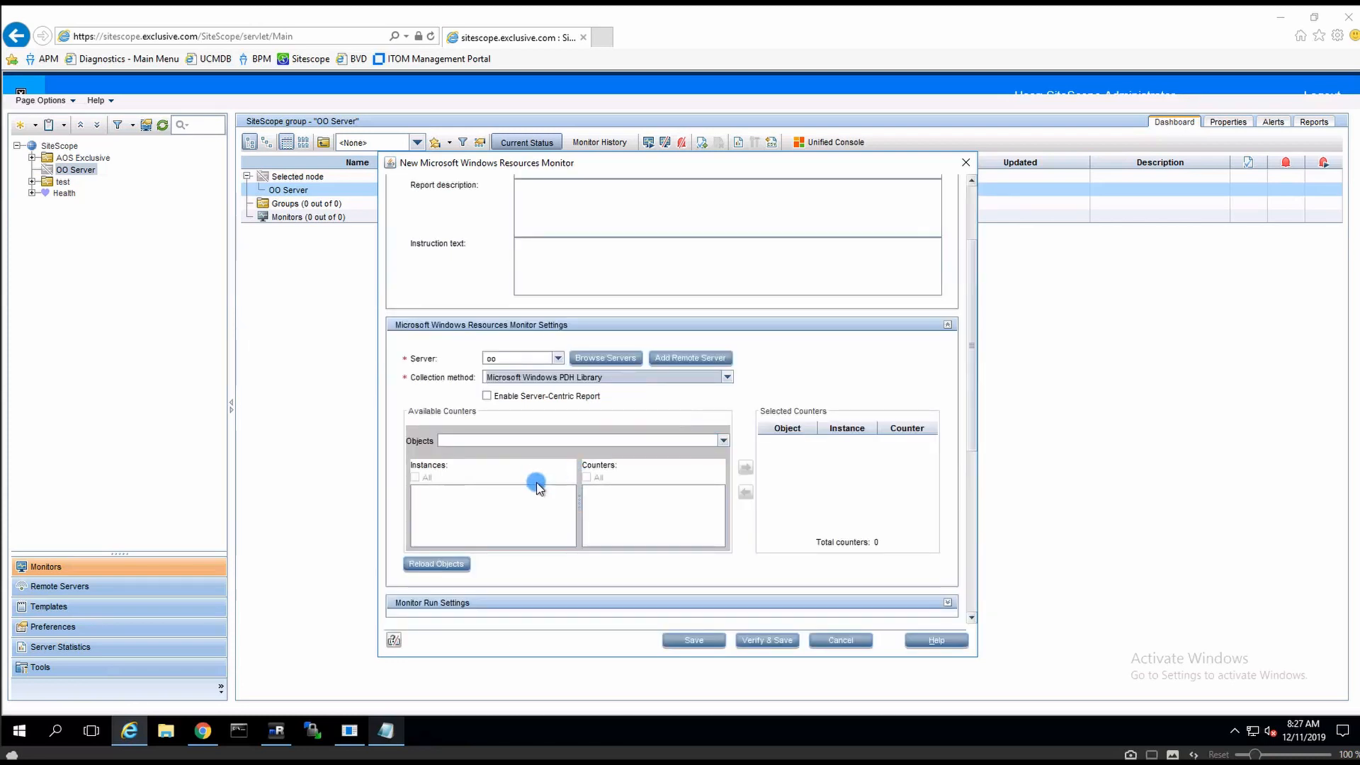
scroll(546, 478, down, 3)
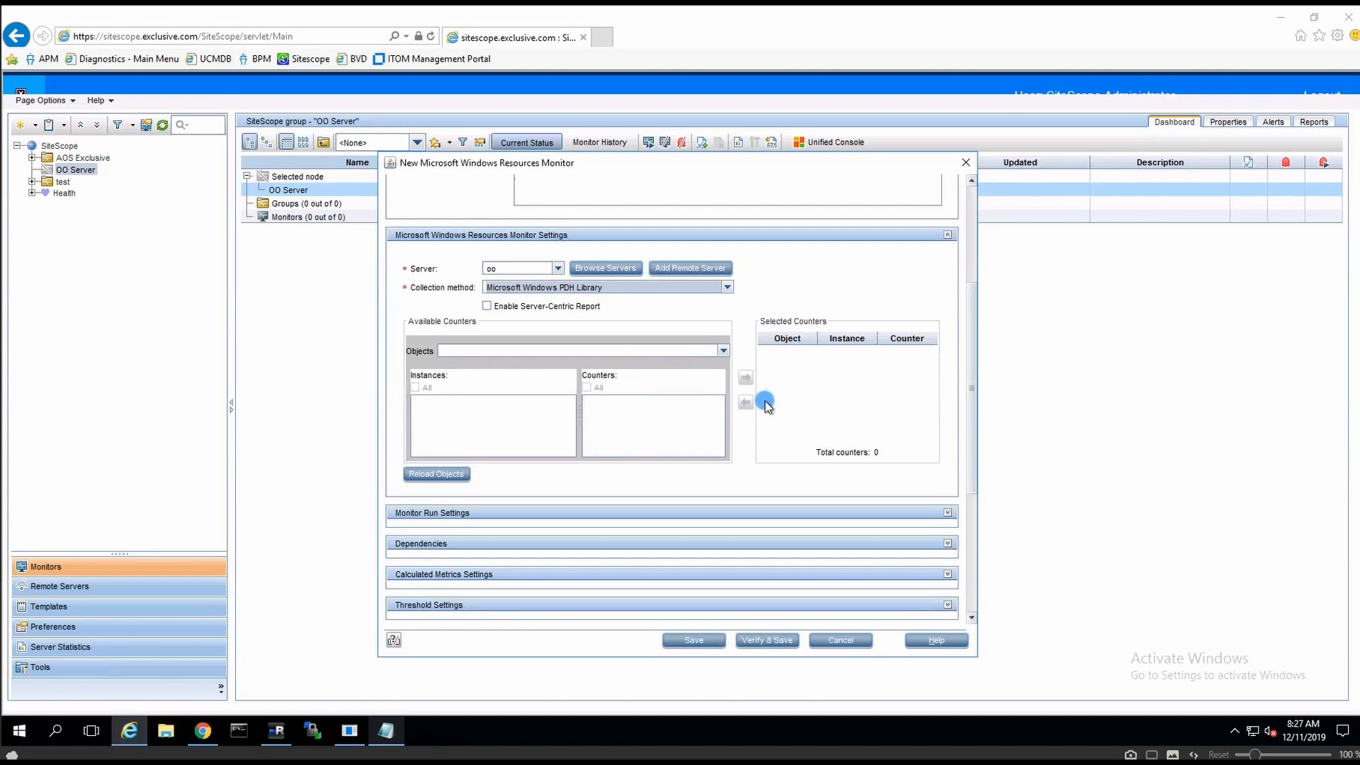
Set the collection method to Direct registry queries and add all .NET CLR Data counters to the monitor's selected counters.
scroll(616, 377, up, 2)
click(727, 354)
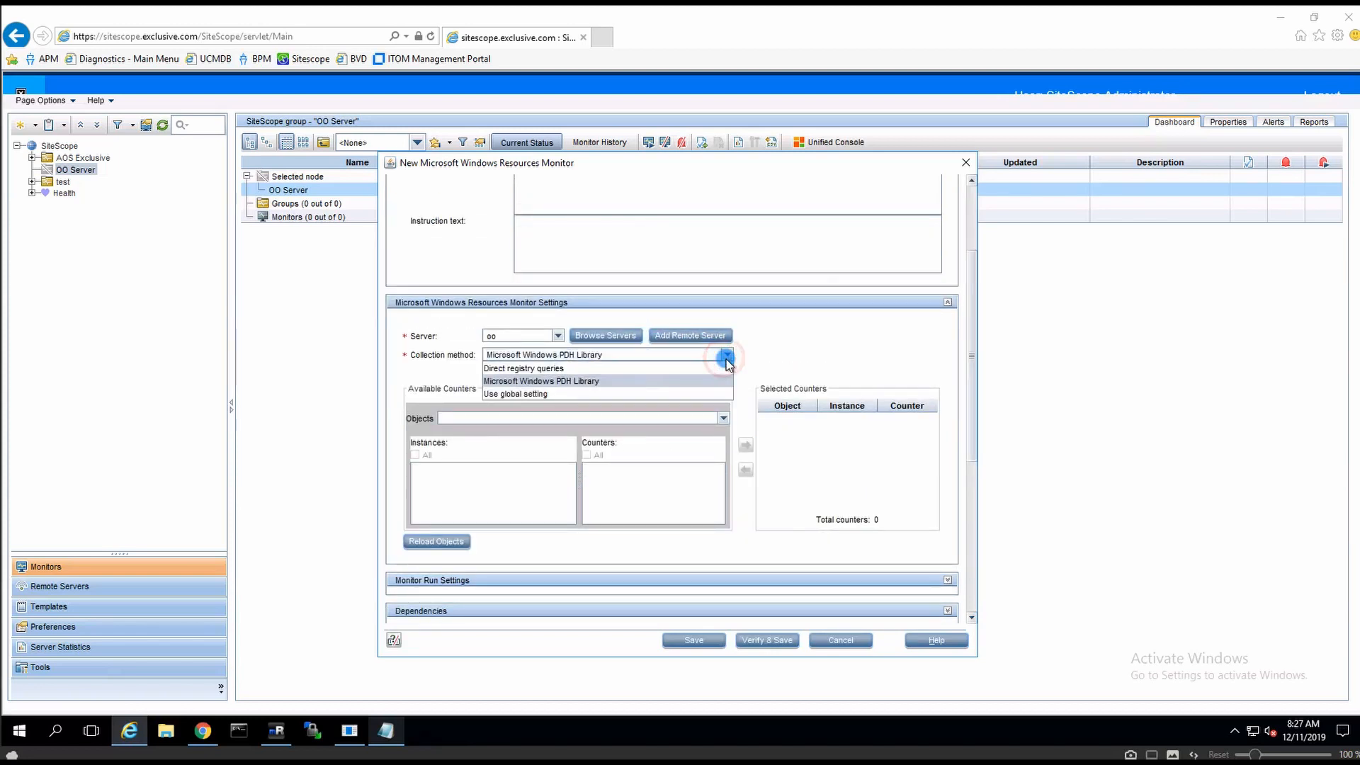
click(528, 369)
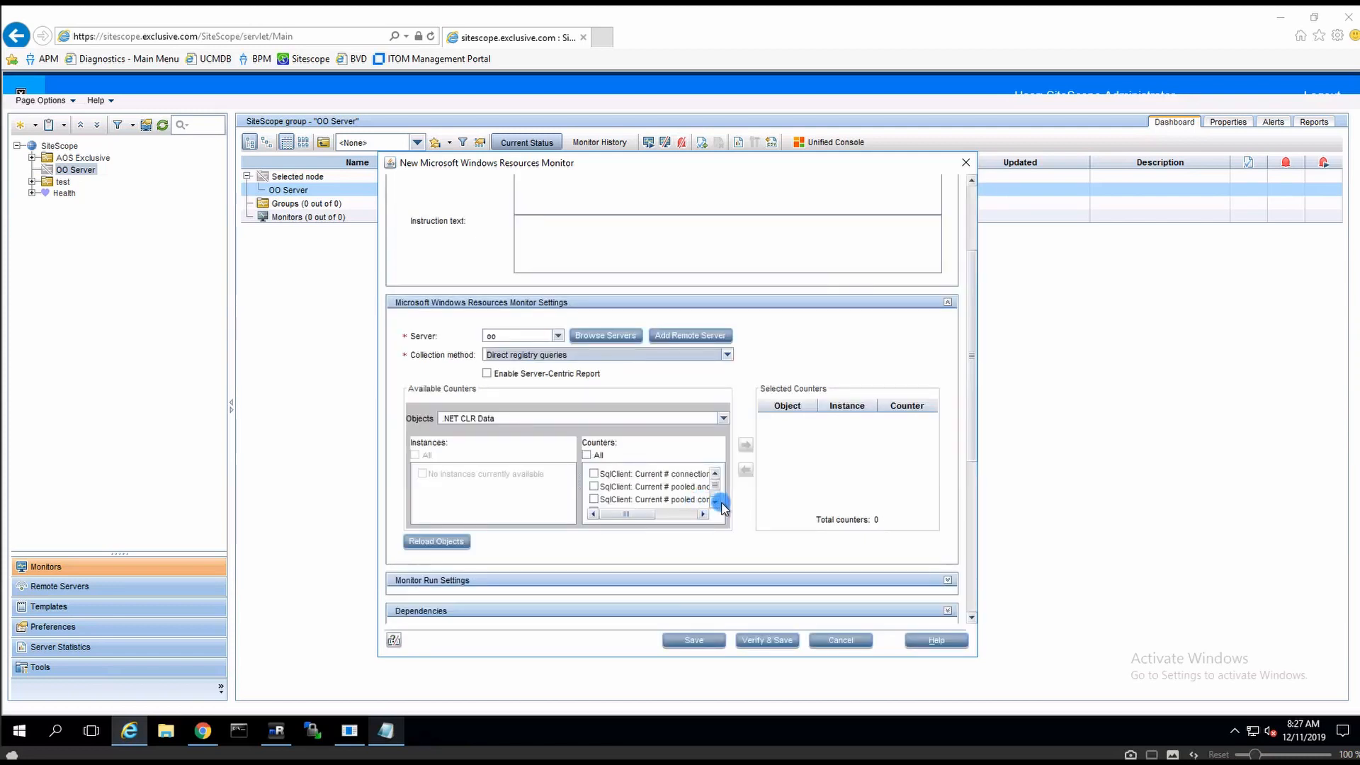
click(586, 455)
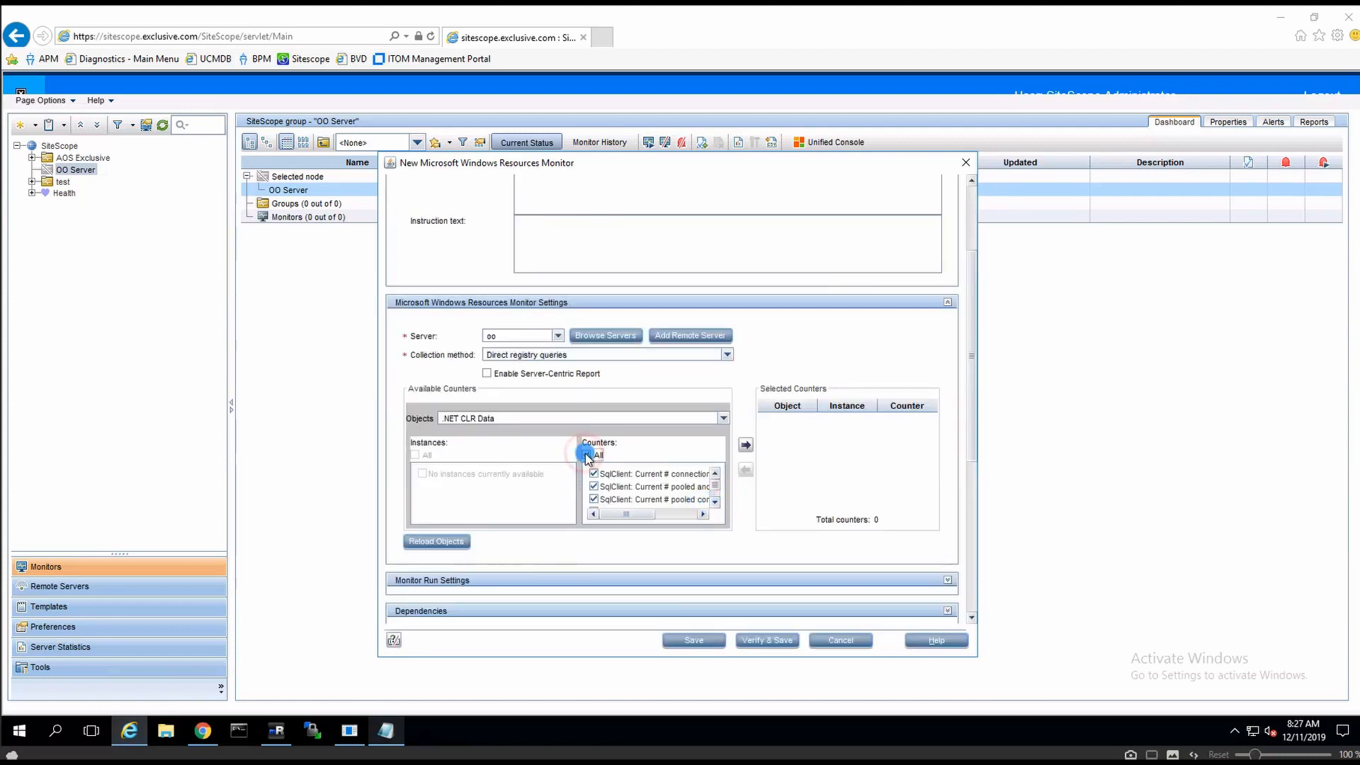
click(744, 445)
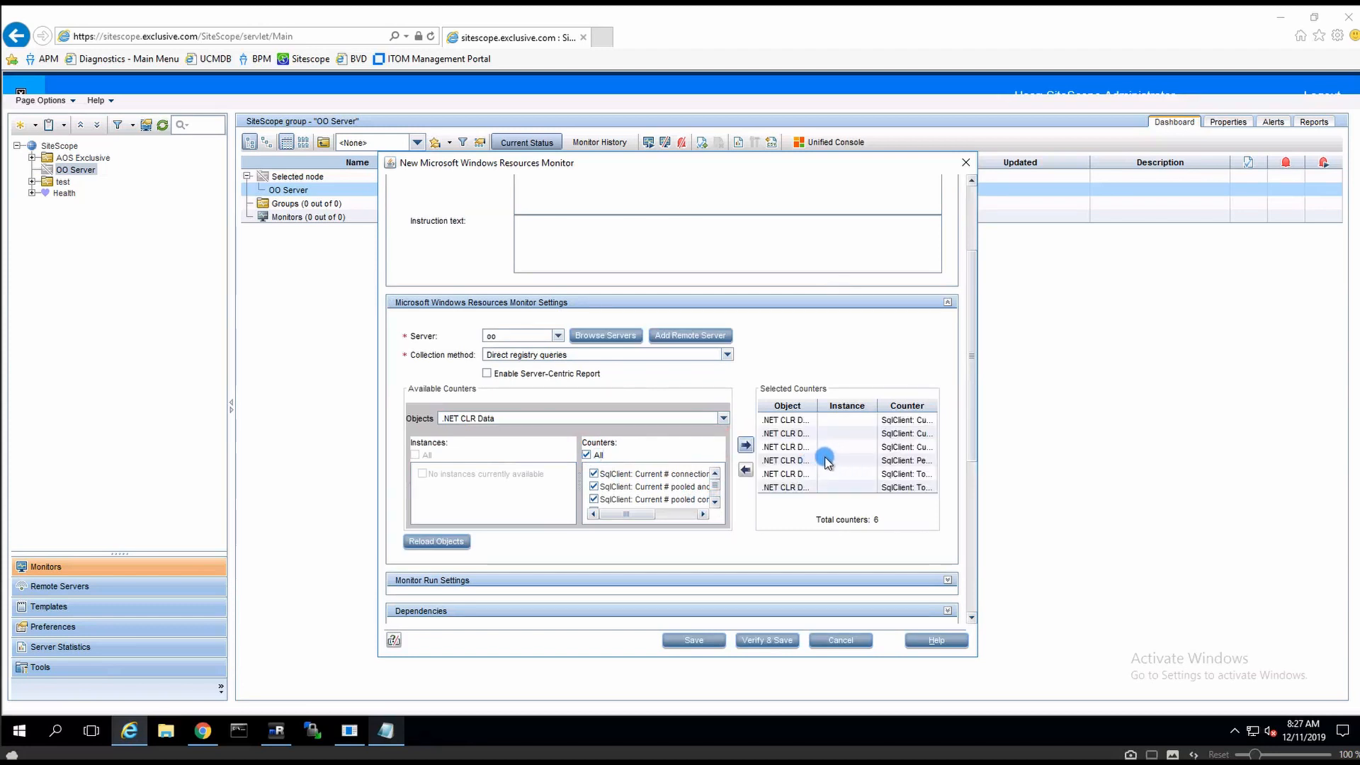
click(915, 421)
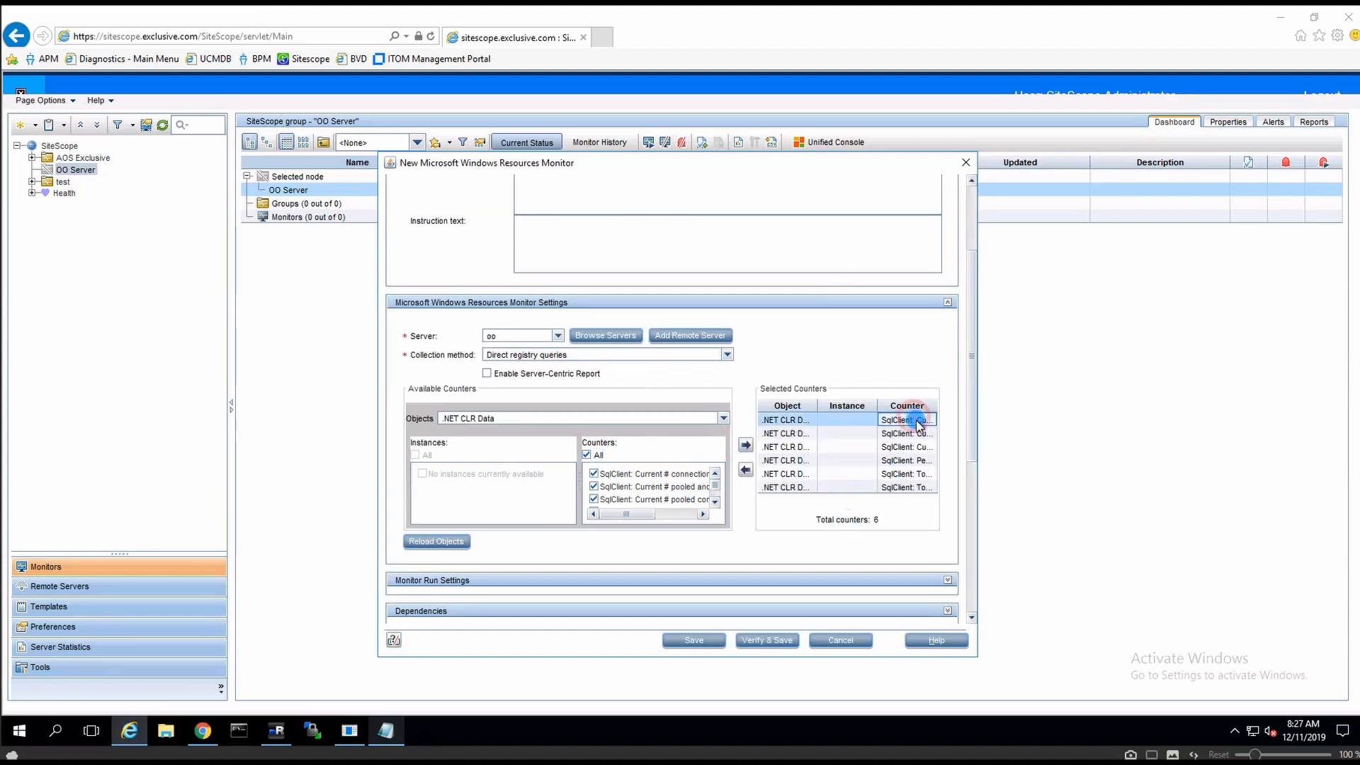
click(919, 434)
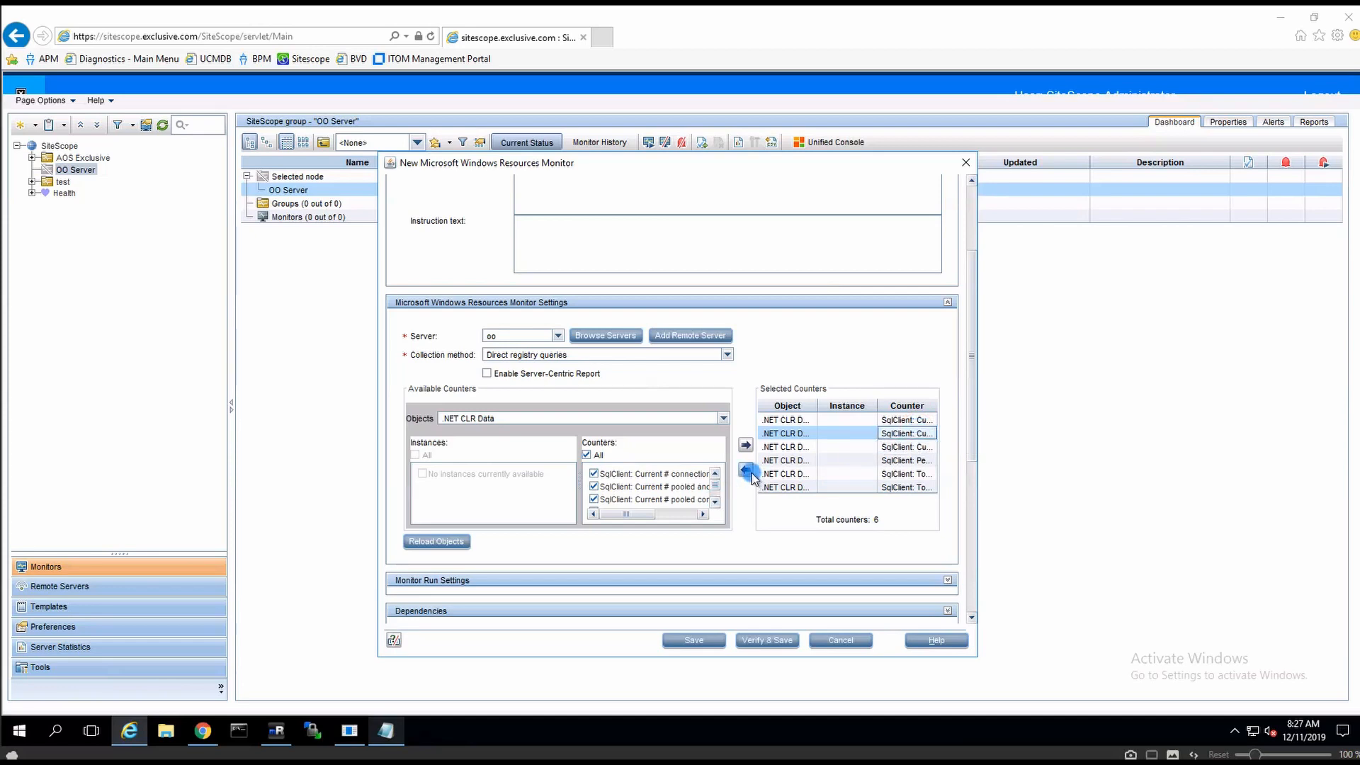
Set the OO resources monitor's run frequency to 2 minutes.
scroll(597, 410, down, 3)
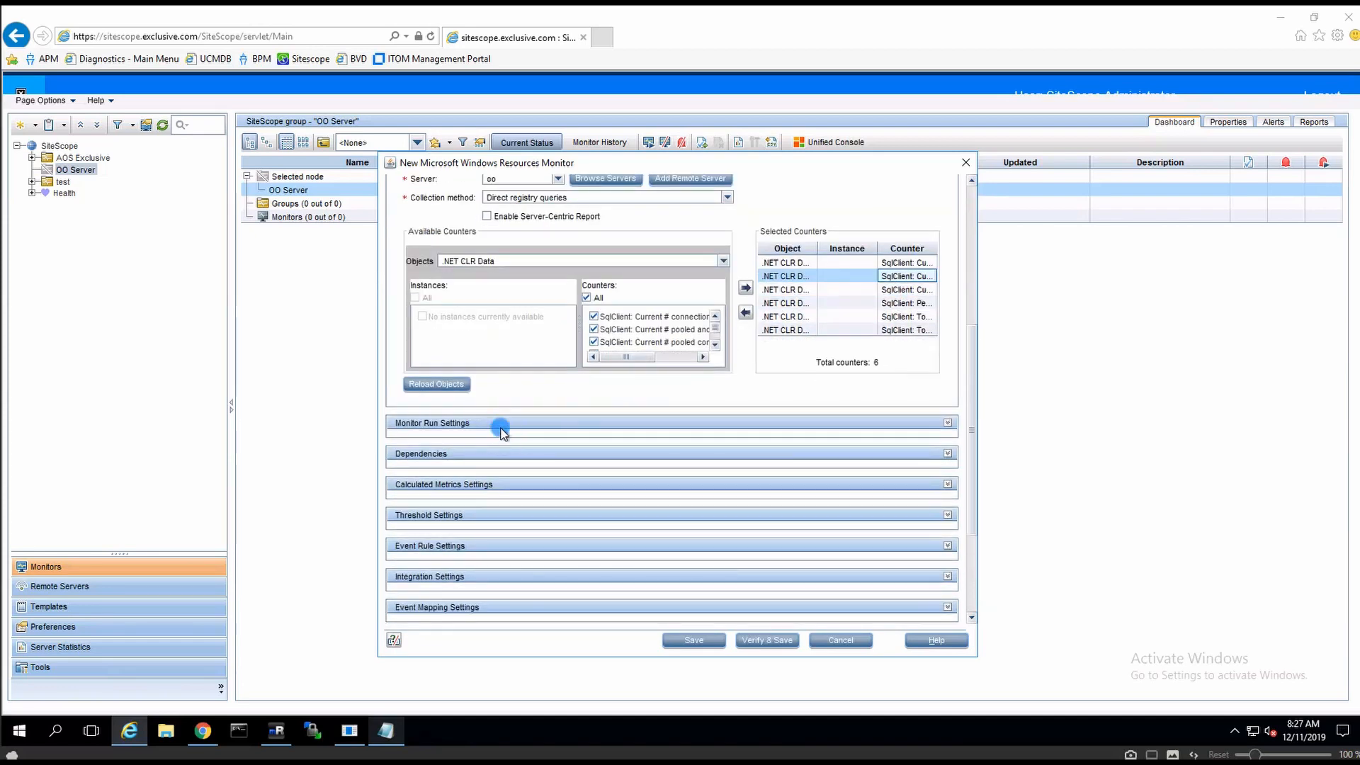
scroll(506, 428, down, 1)
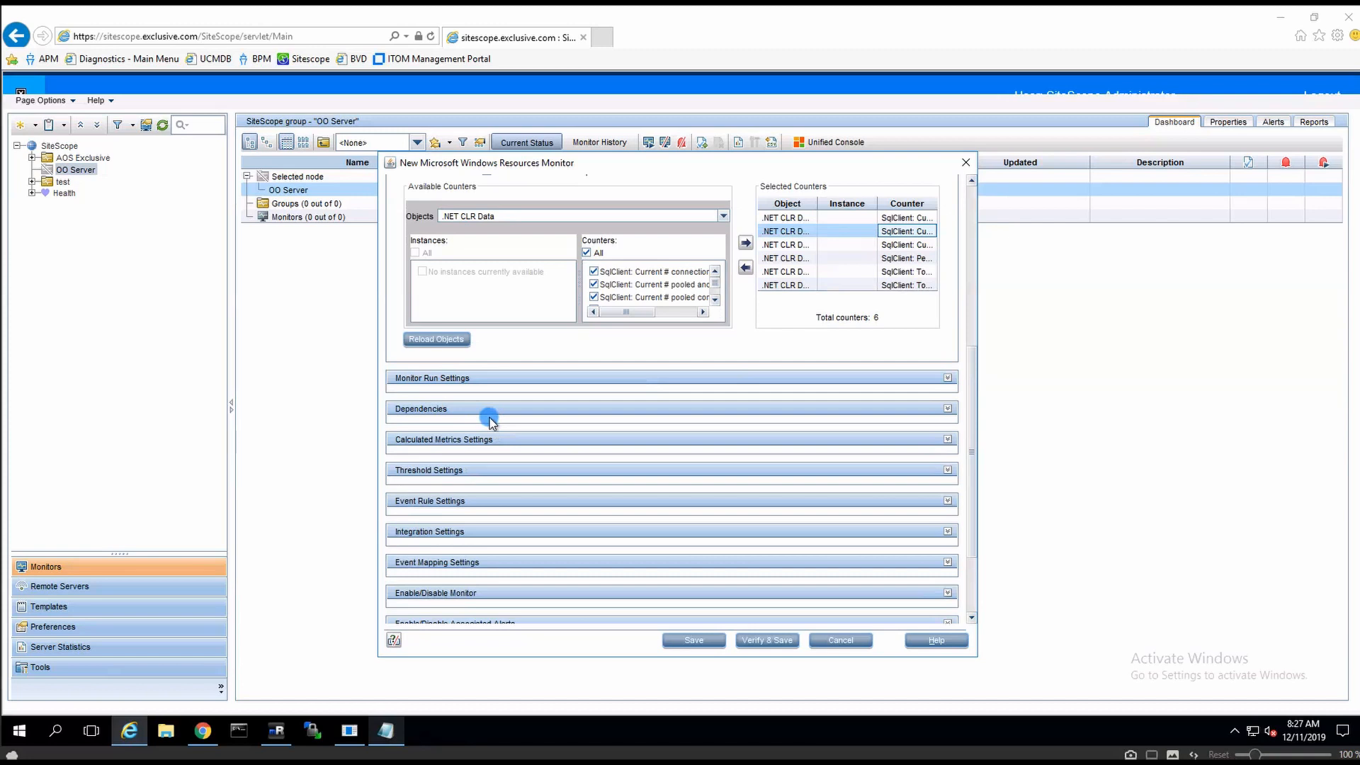
click(438, 380)
click(446, 425)
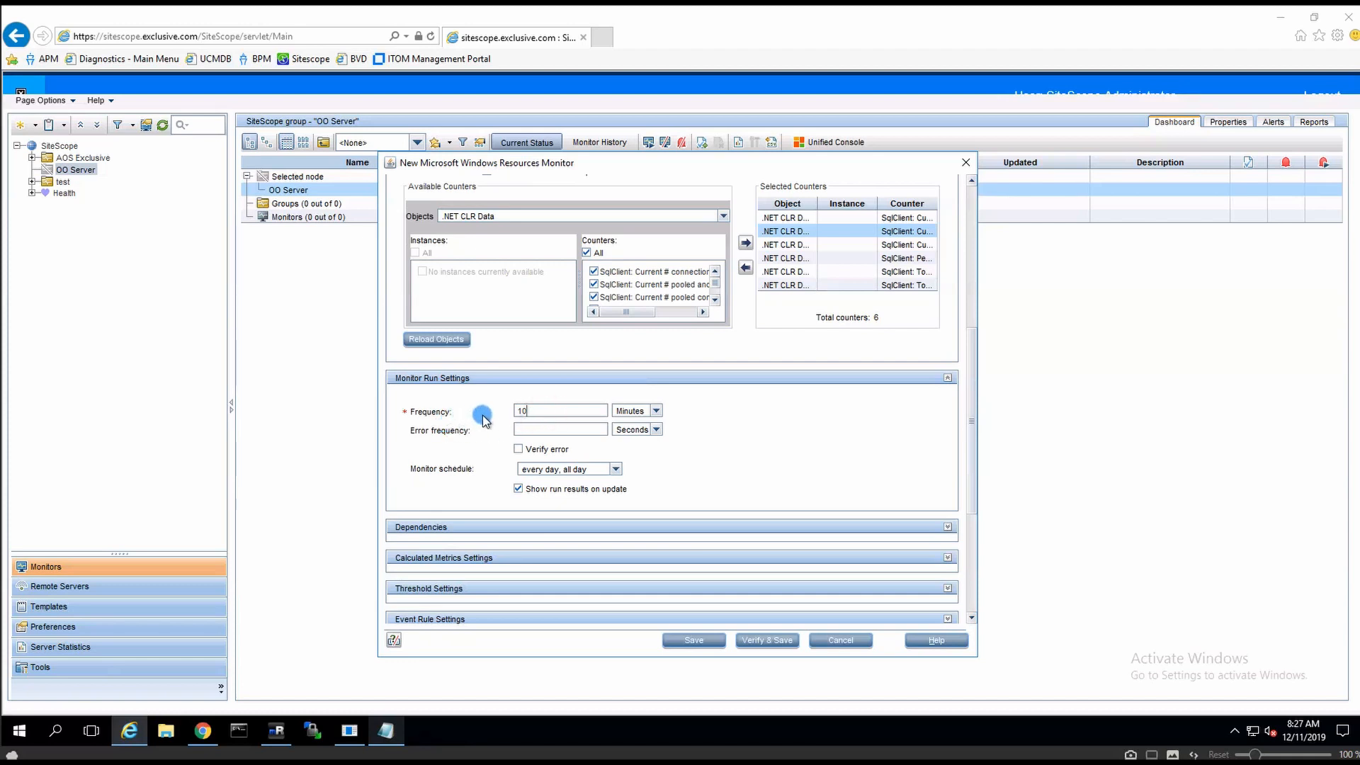
key(BackSpace)
key(BackSpace)
text(2)
click(570, 379)
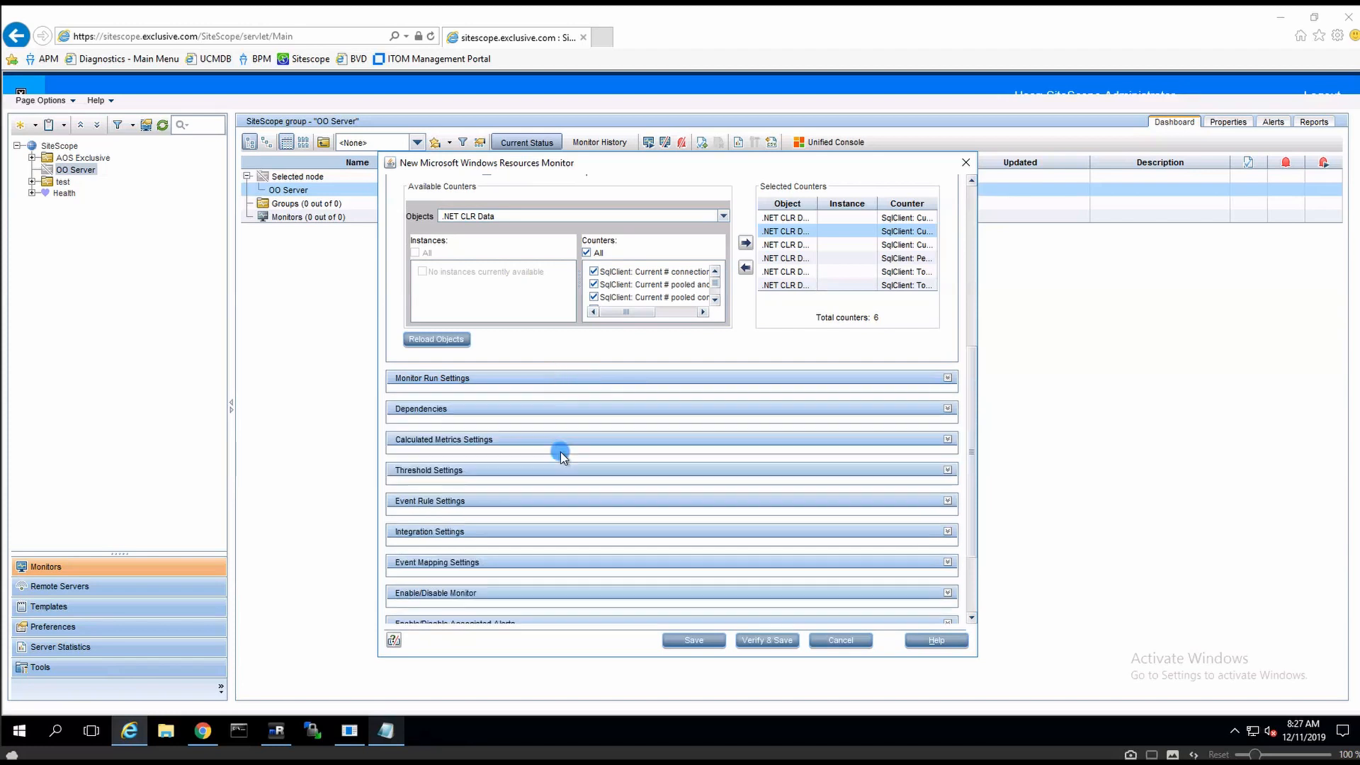
Review the OO resources monitor's integration settings, save the monitor and dismiss its run results.
scroll(570, 485, down, 1)
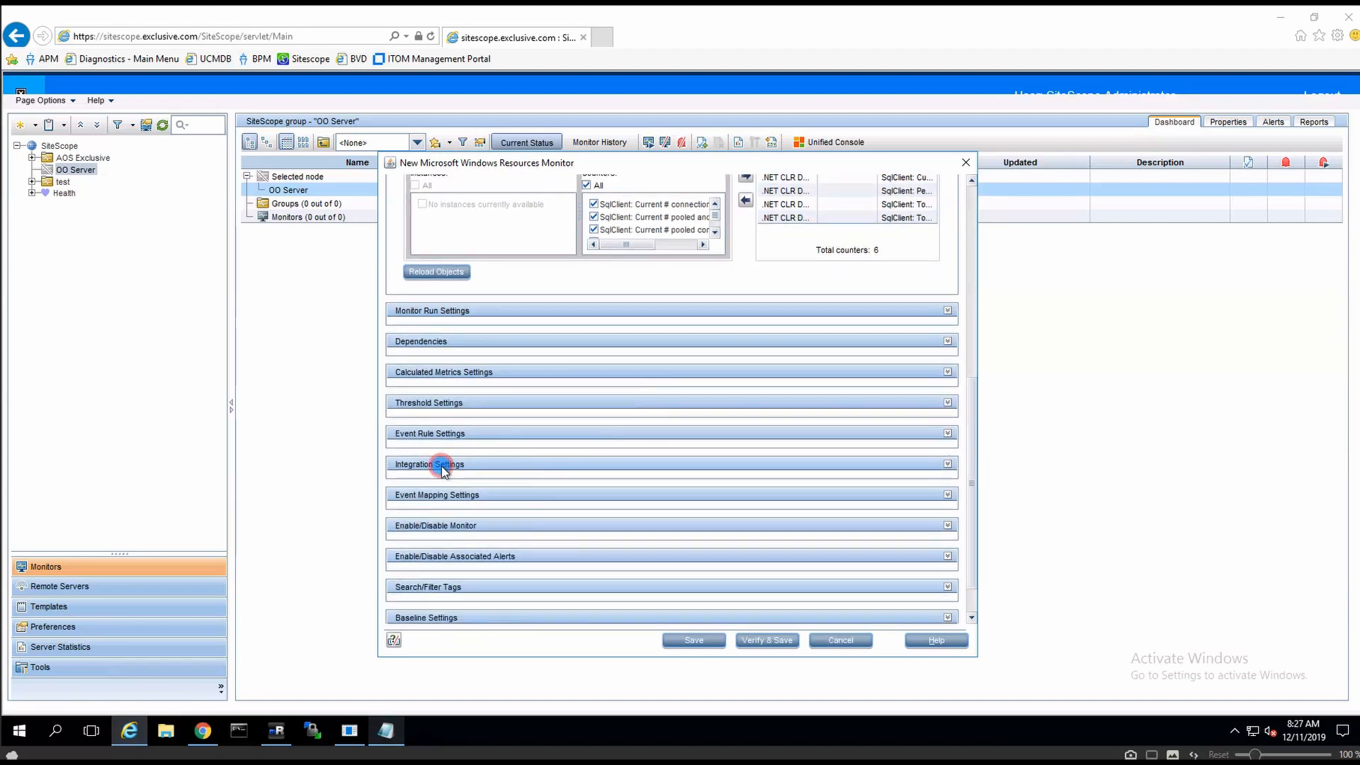
click(440, 465)
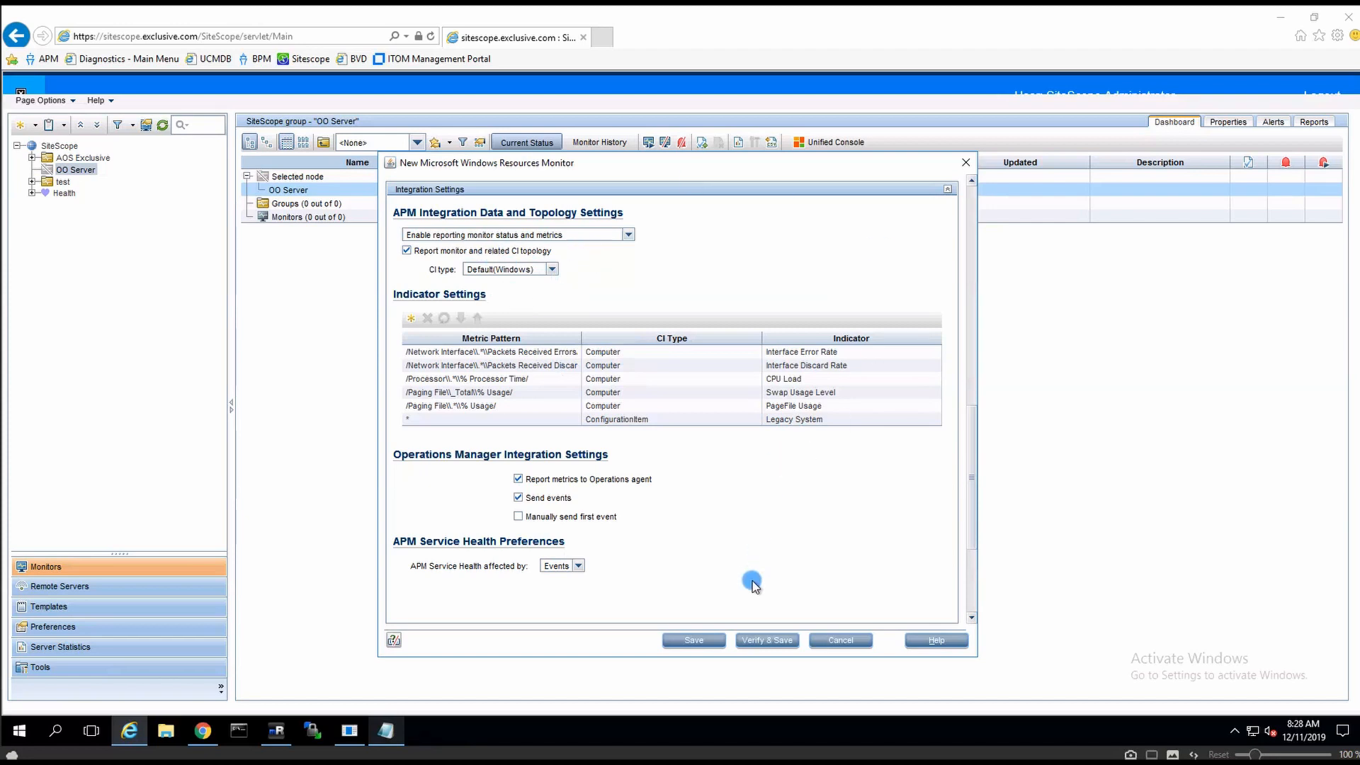
click(635, 405)
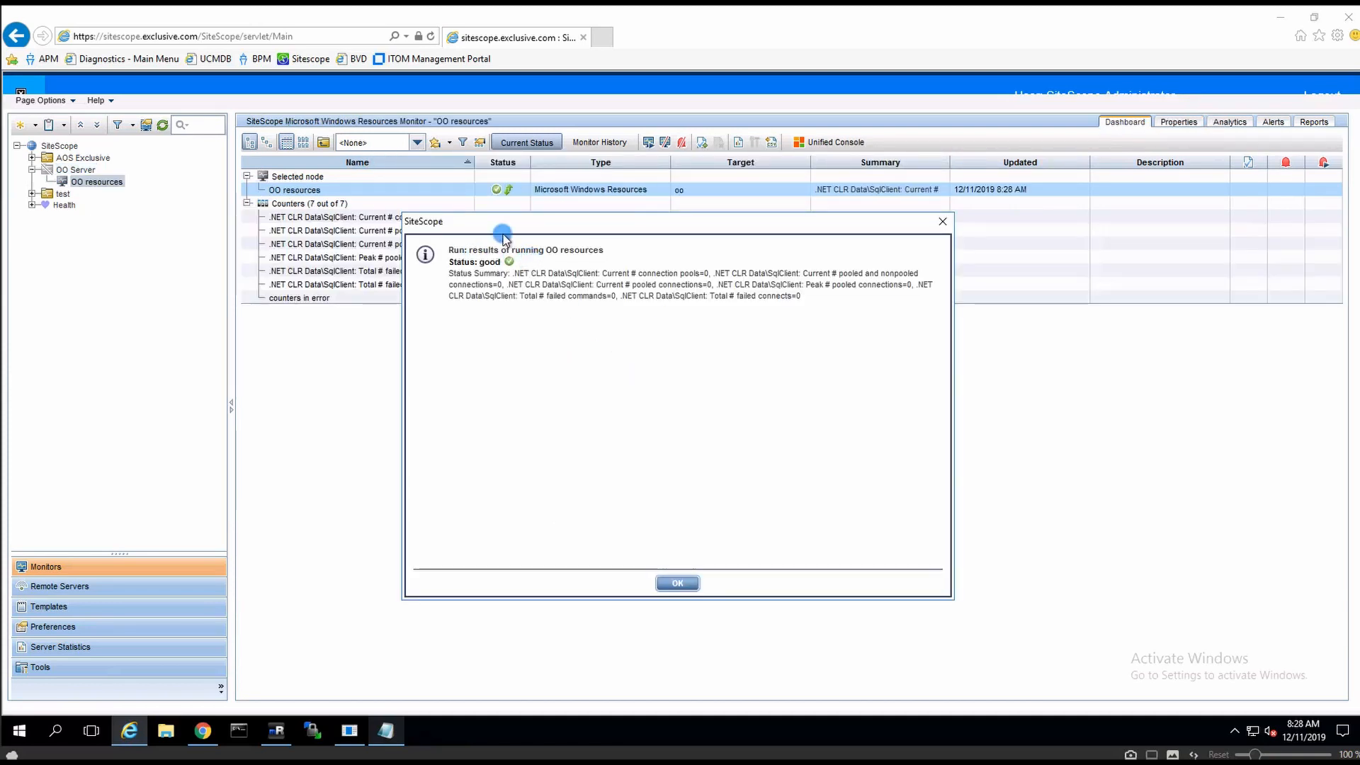
click(678, 583)
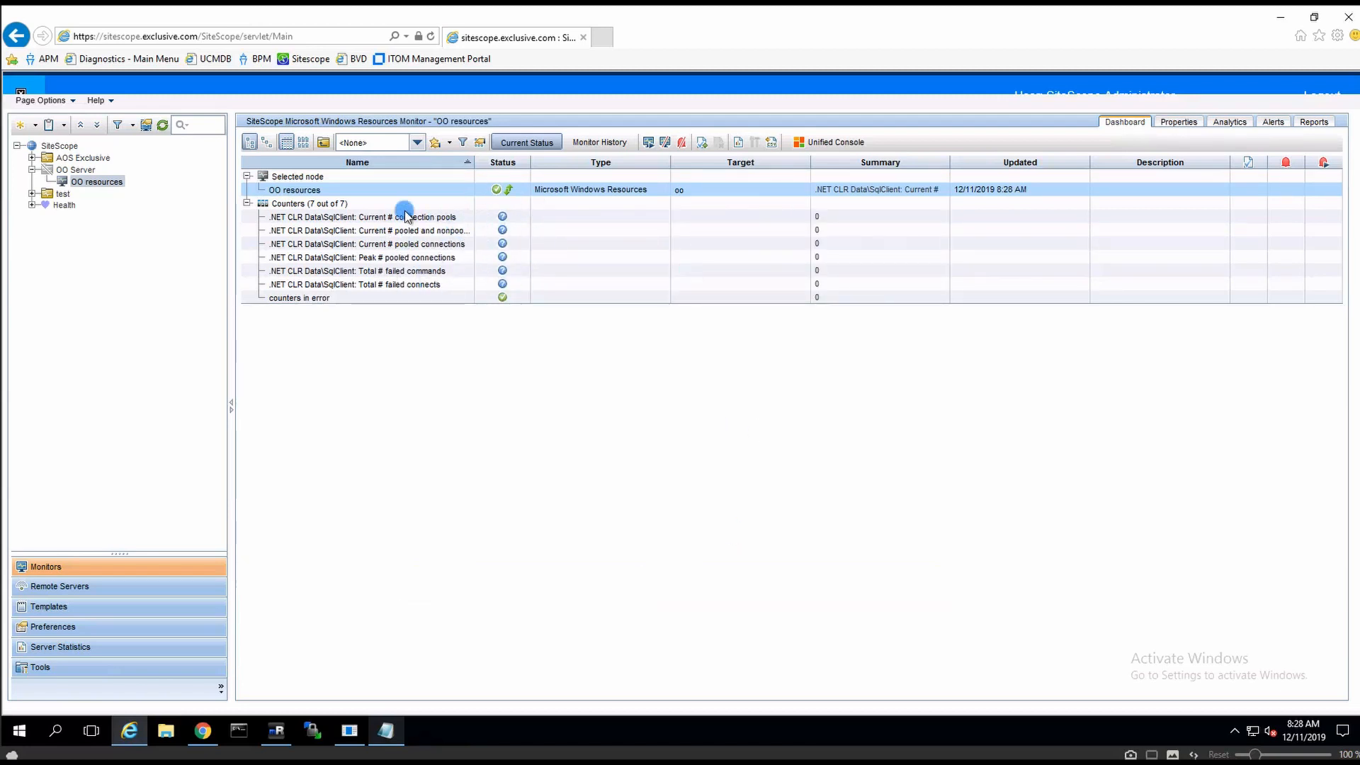
Start a new CPU monitor in the OO Server group and name it CPU on OO.
click(79, 170)
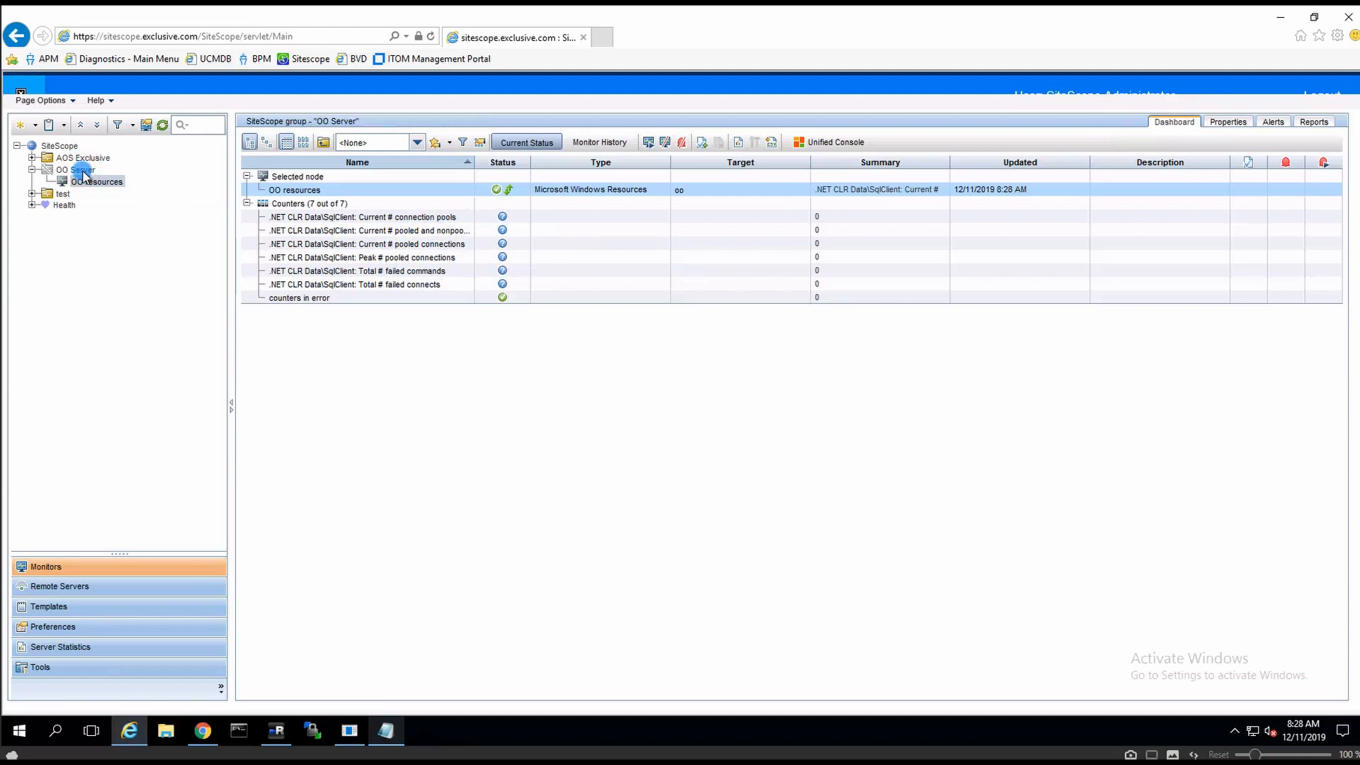
right_click(84, 174)
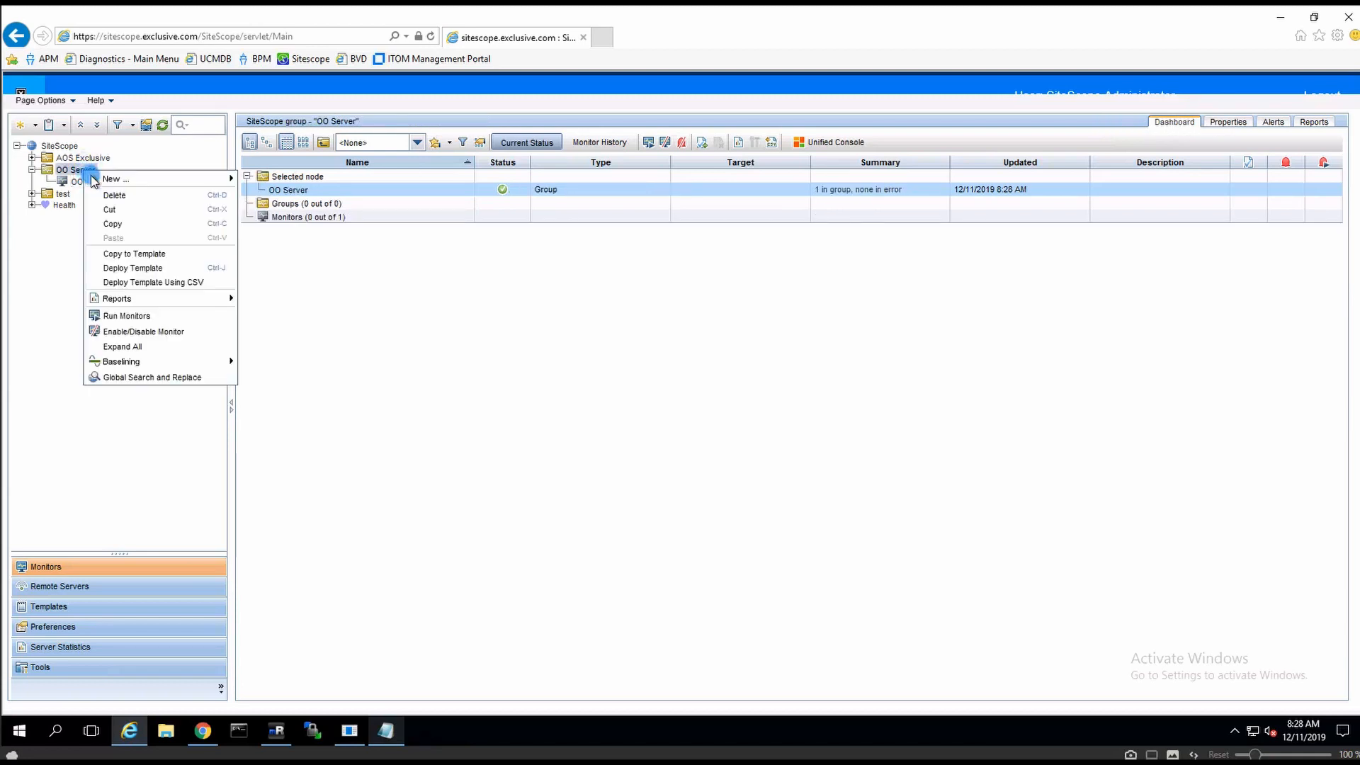
mouse_move(93, 181)
click(262, 178)
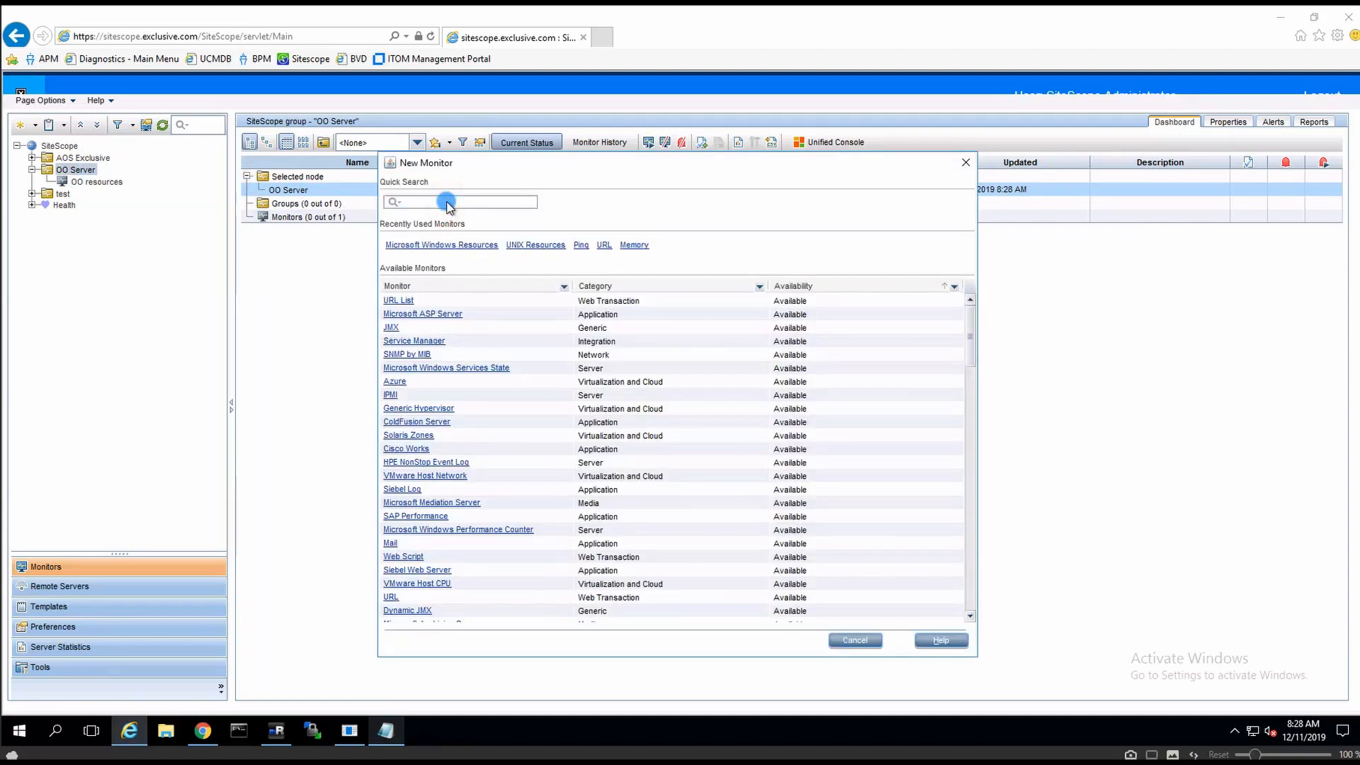
click(390, 313)
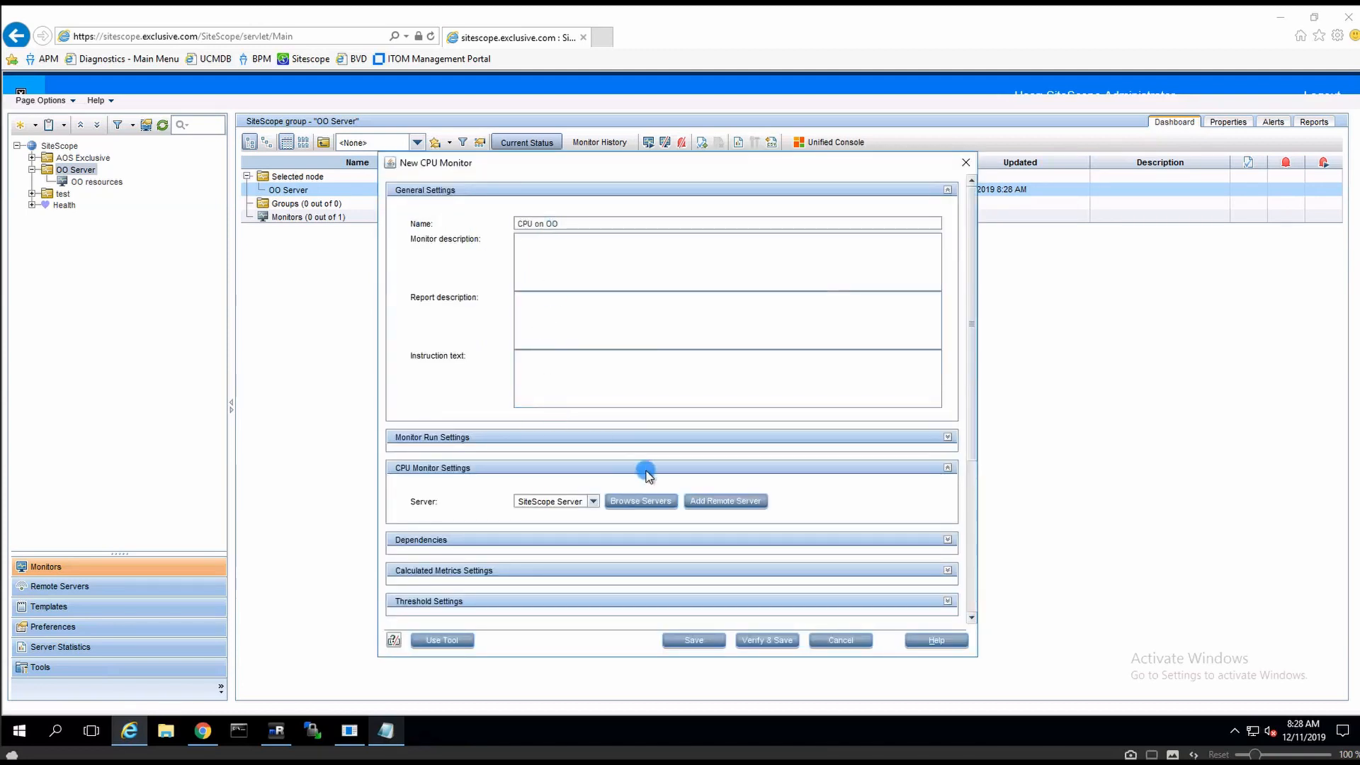
Set the CPU monitor's server to oo and its run frequency to 2 minutes.
click(585, 502)
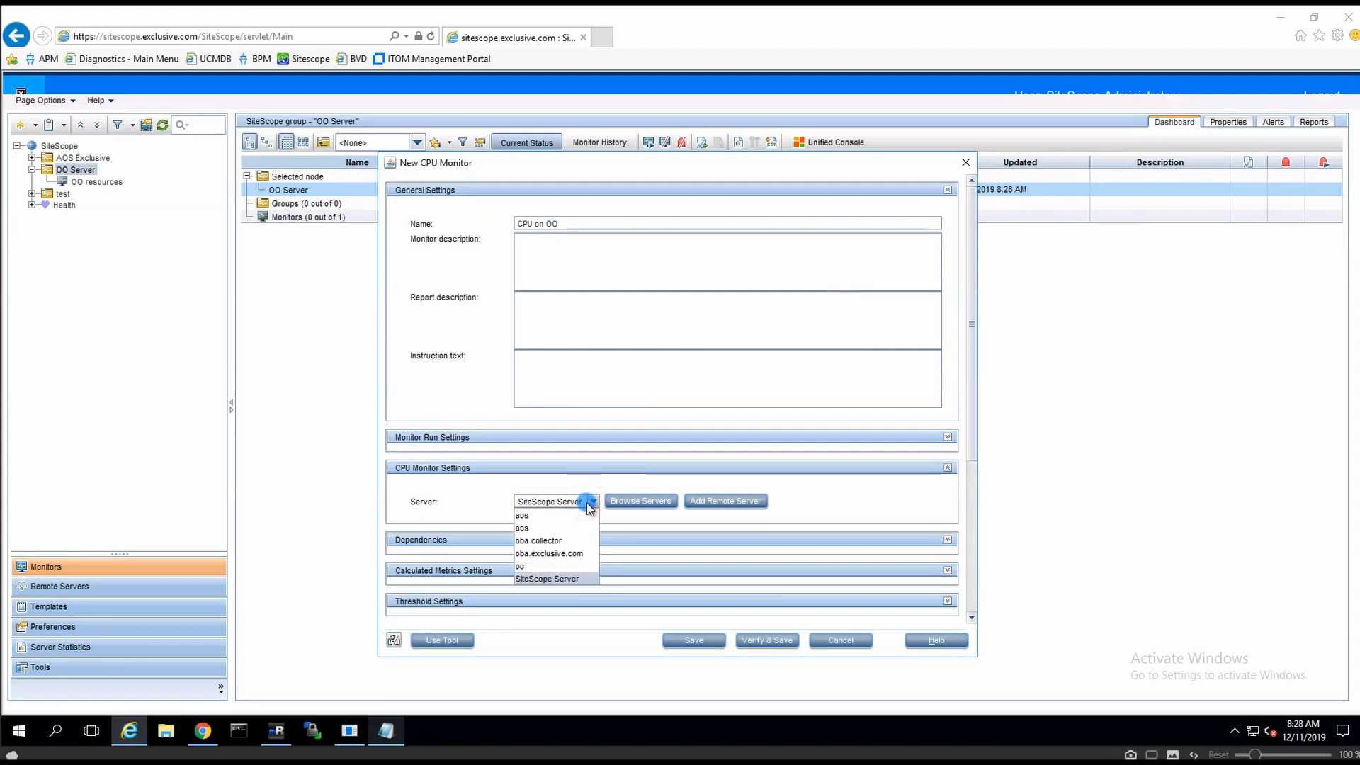
click(533, 566)
click(522, 440)
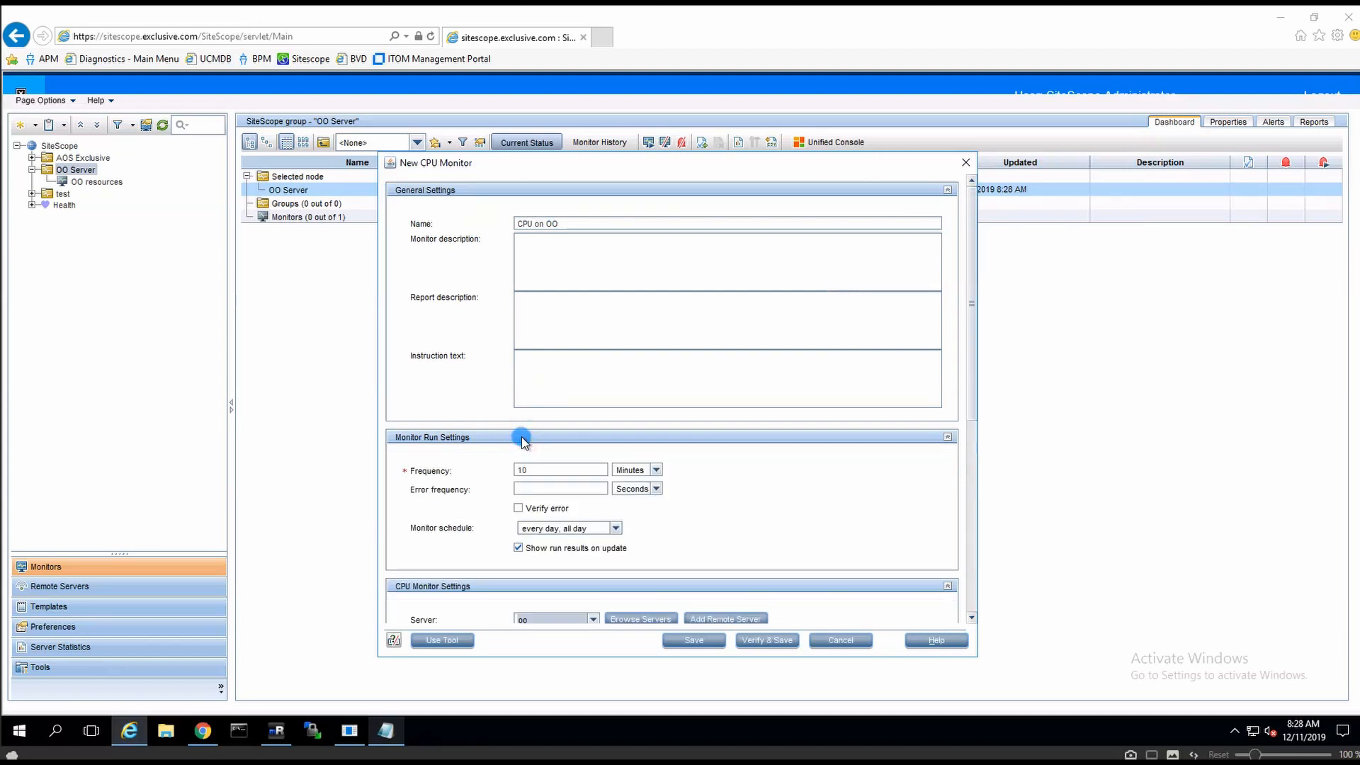
text(2)
click(506, 437)
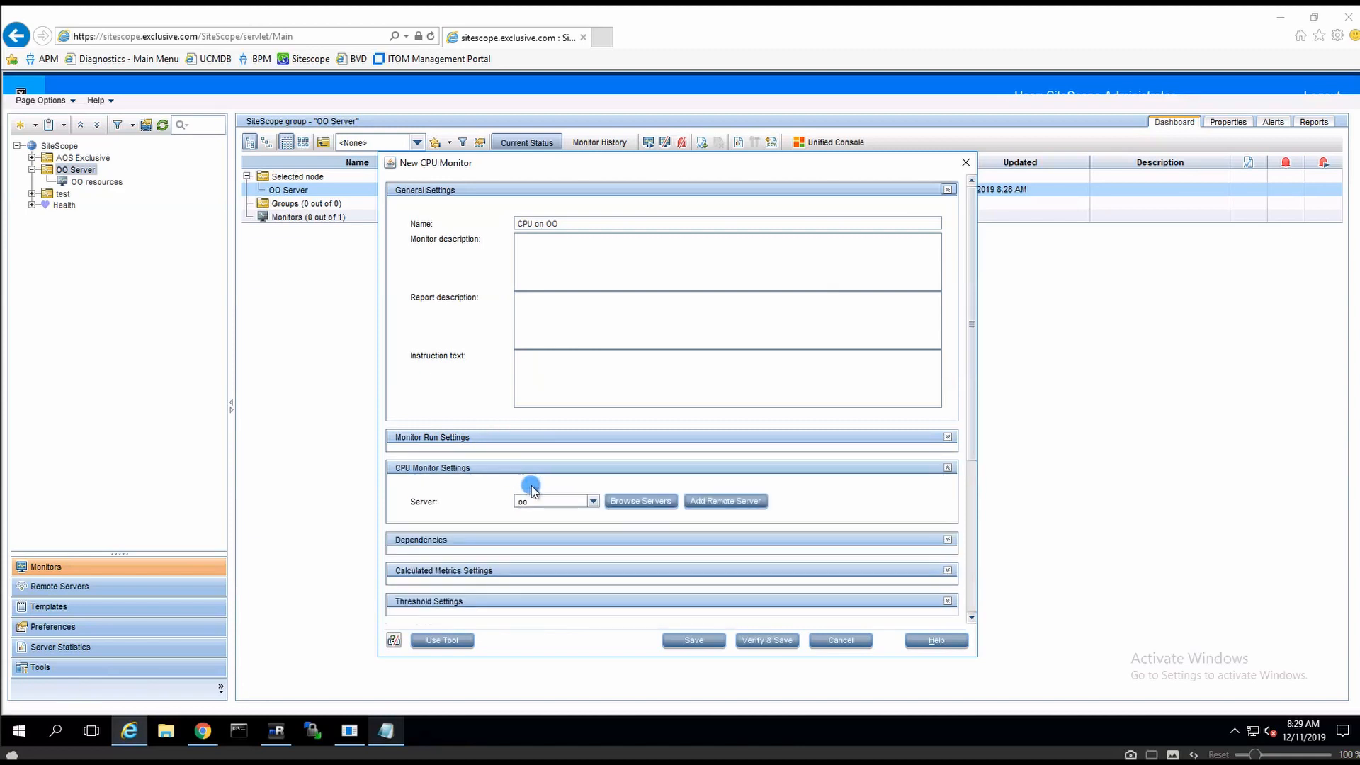
Review the CPU monitor's integration settings, verify and save it, and inspect its utilization counter.
click(499, 468)
scroll(525, 517, down, 1)
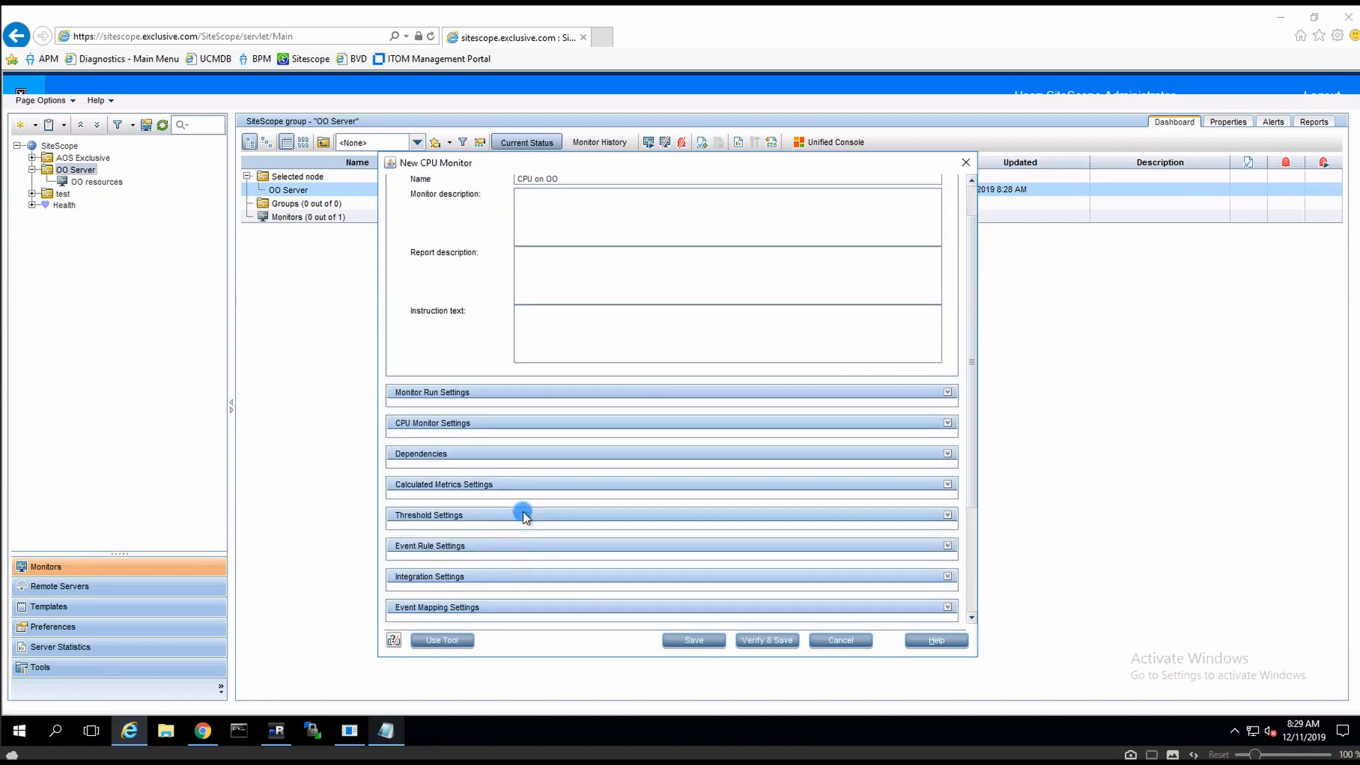
scroll(526, 517, down, 1)
click(452, 553)
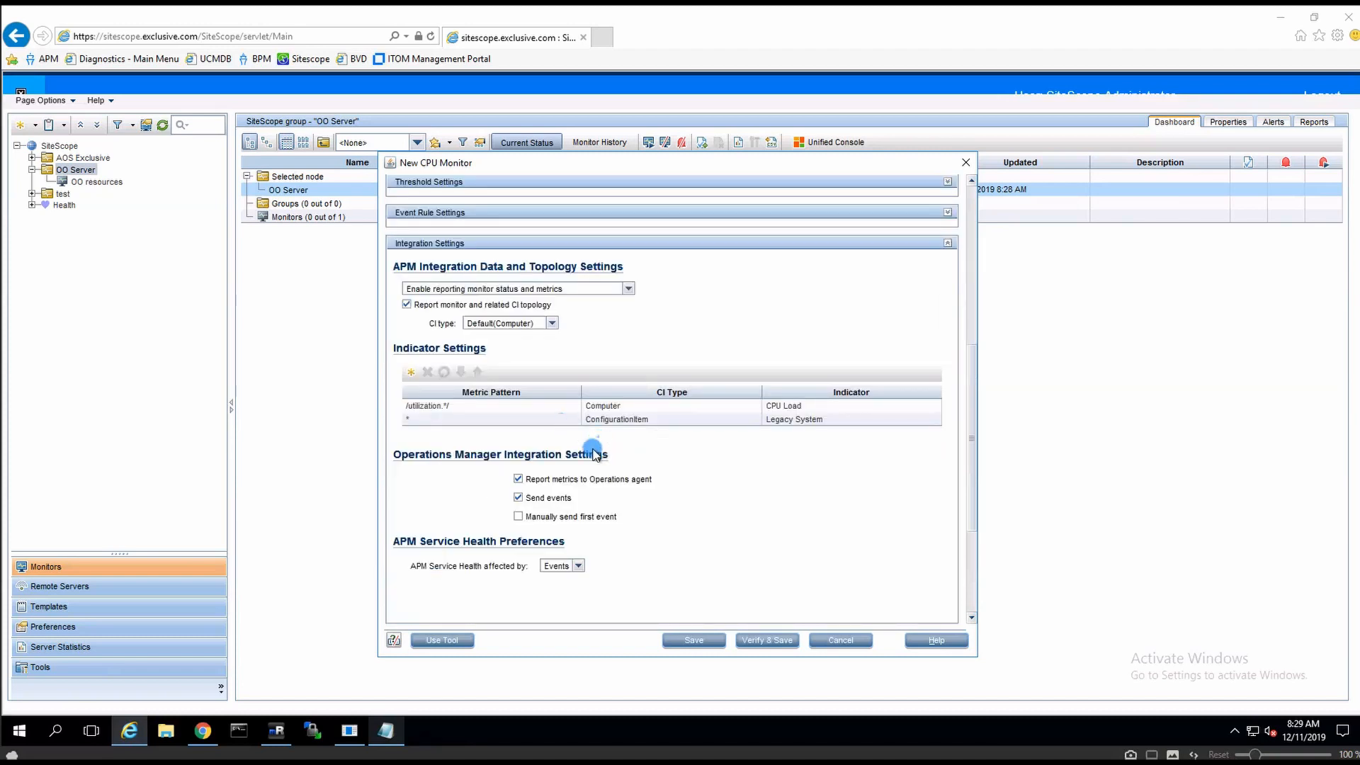
click(767, 640)
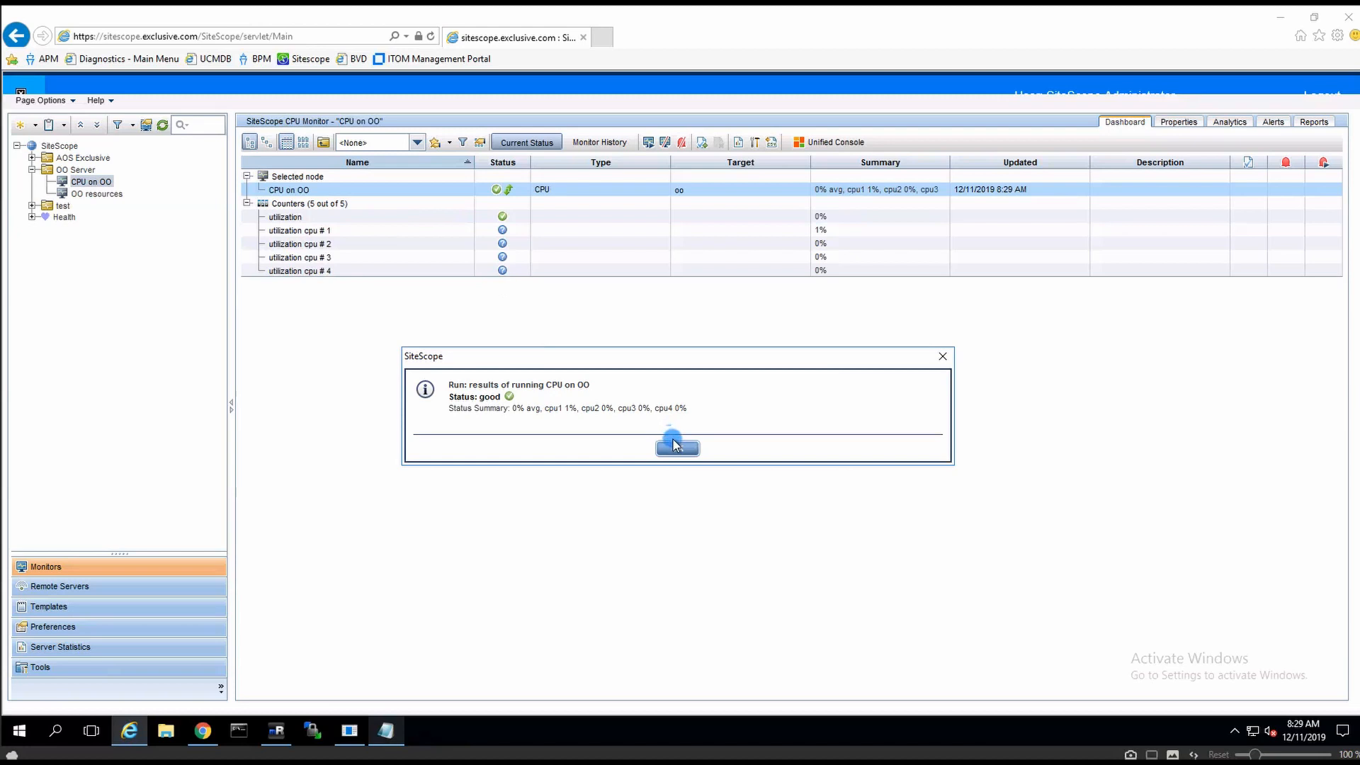
click(675, 446)
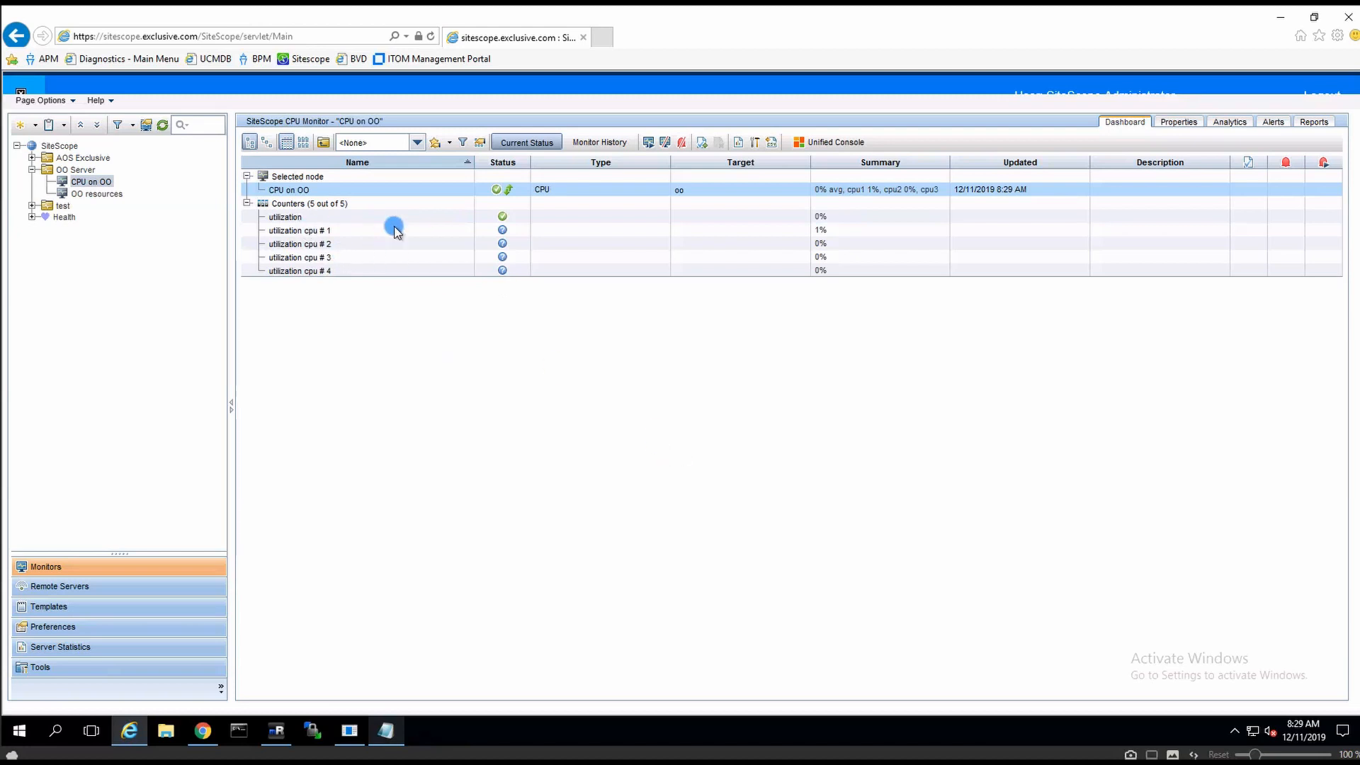
click(303, 218)
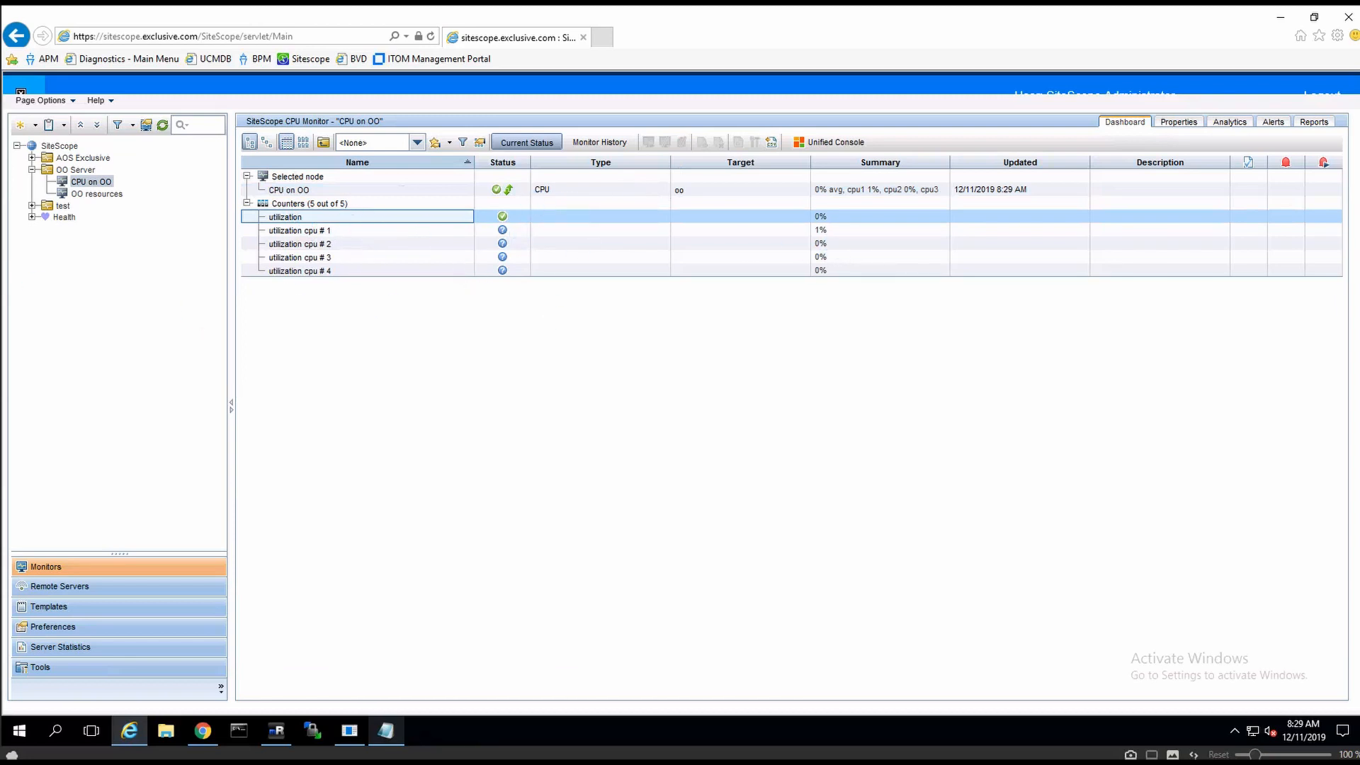
Start a new Memory monitor in the OO Server group and name it Memory on OO.
right_click(77, 173)
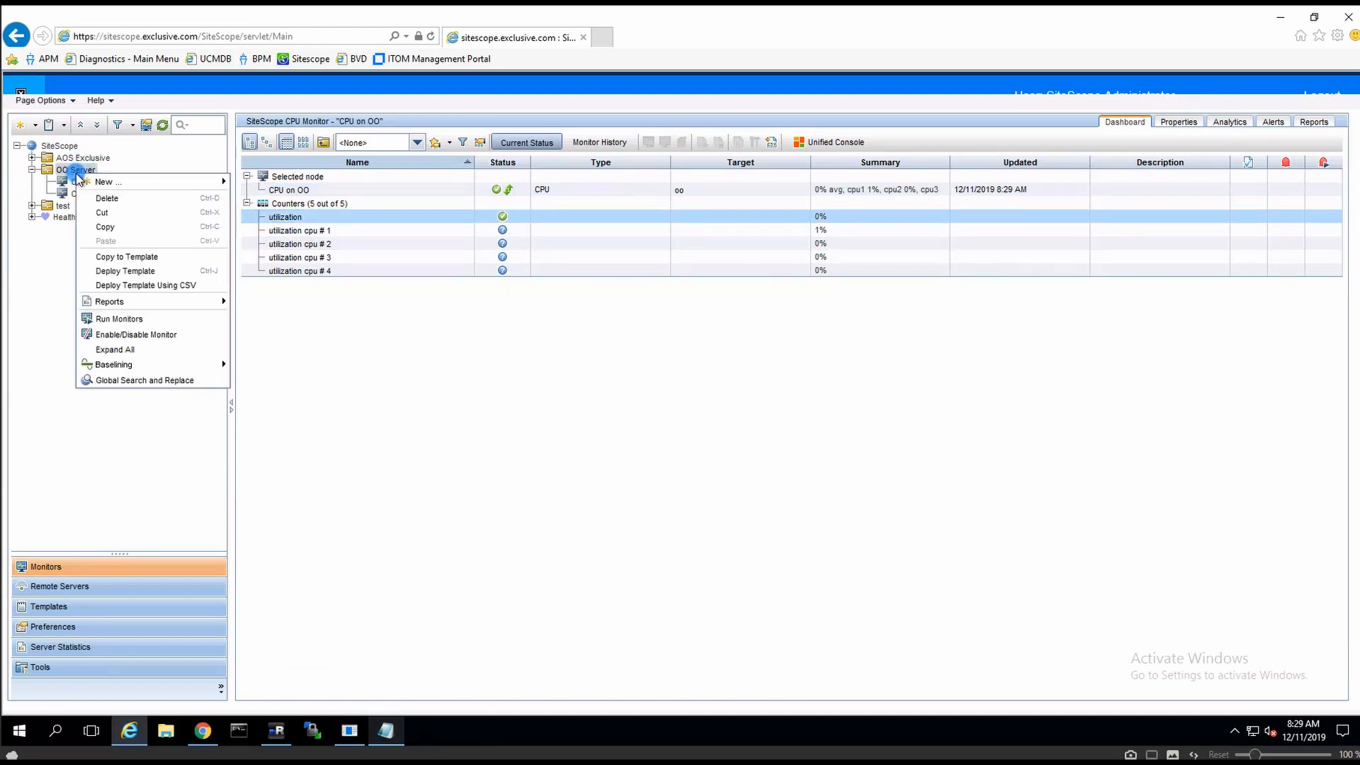
mouse_move(220, 186)
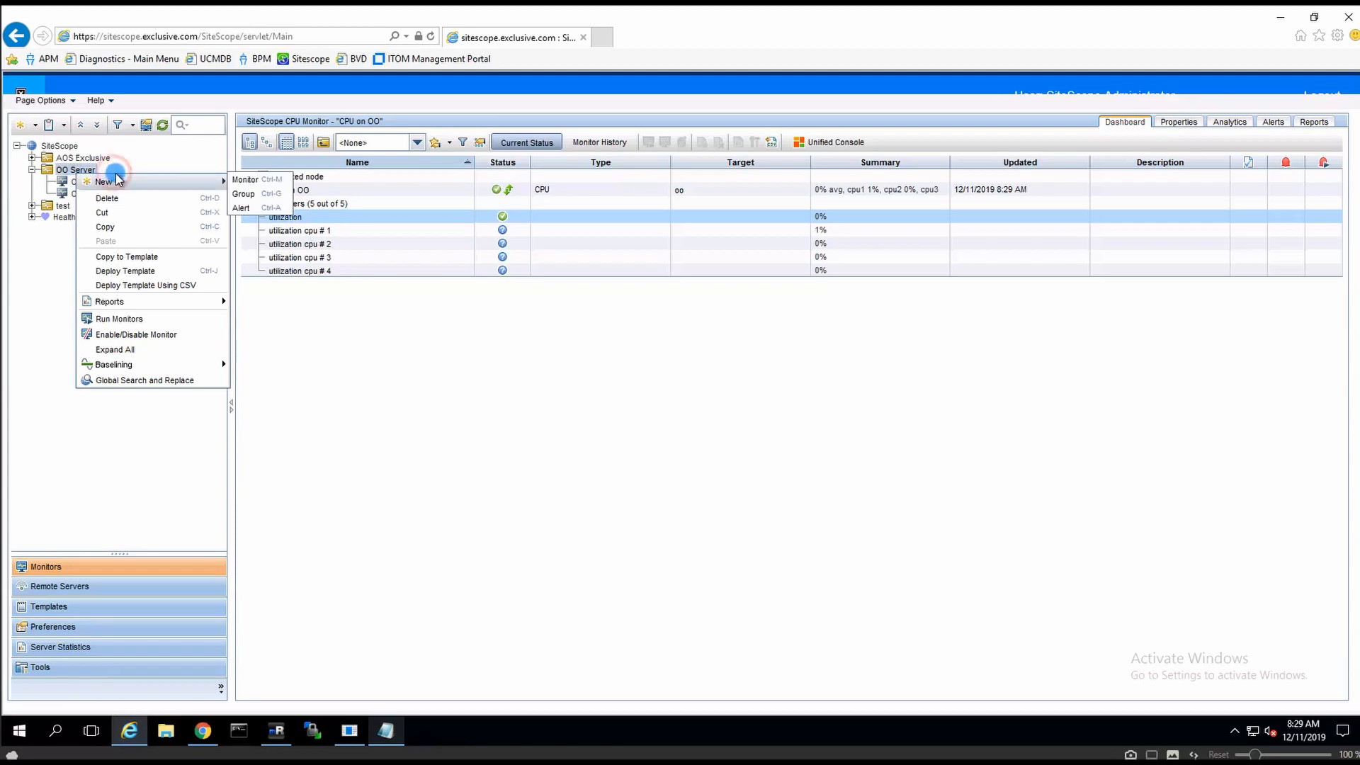
click(245, 179)
text(memory)
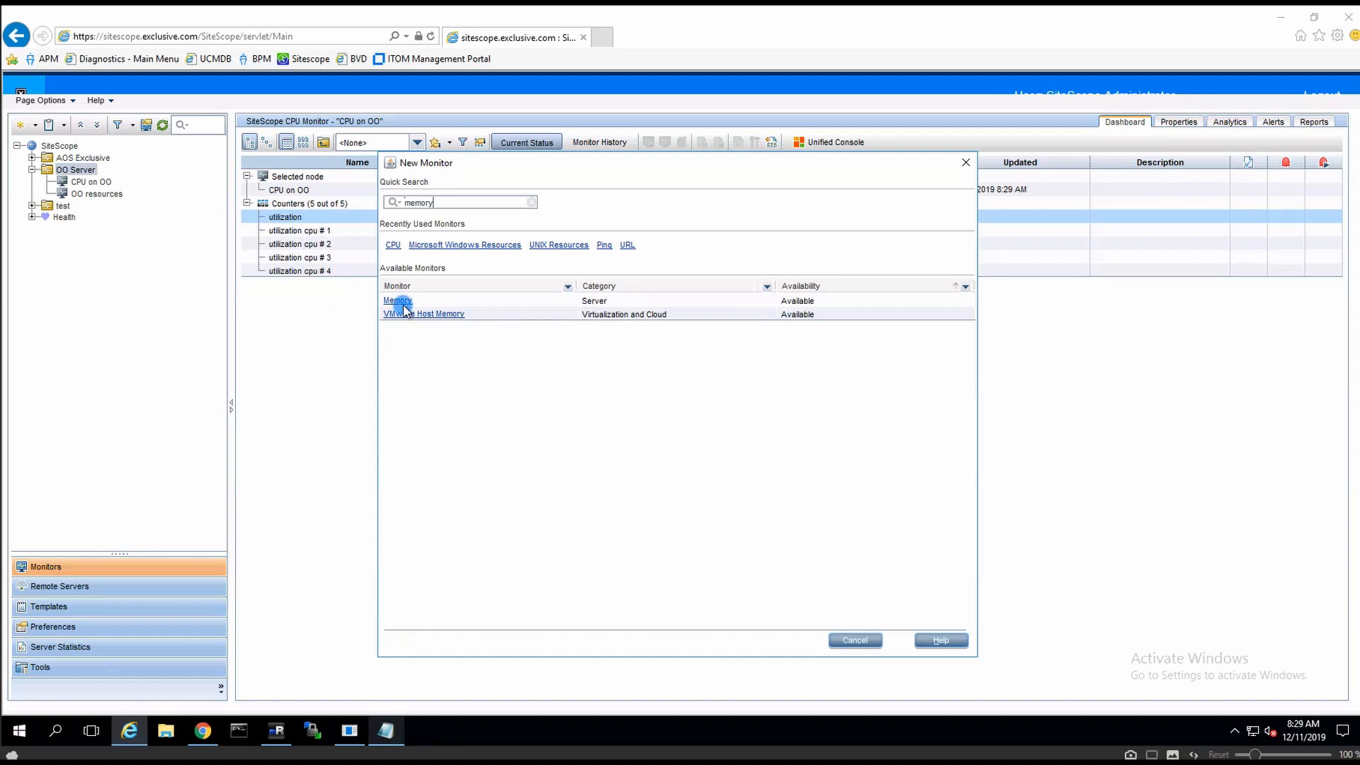
click(399, 301)
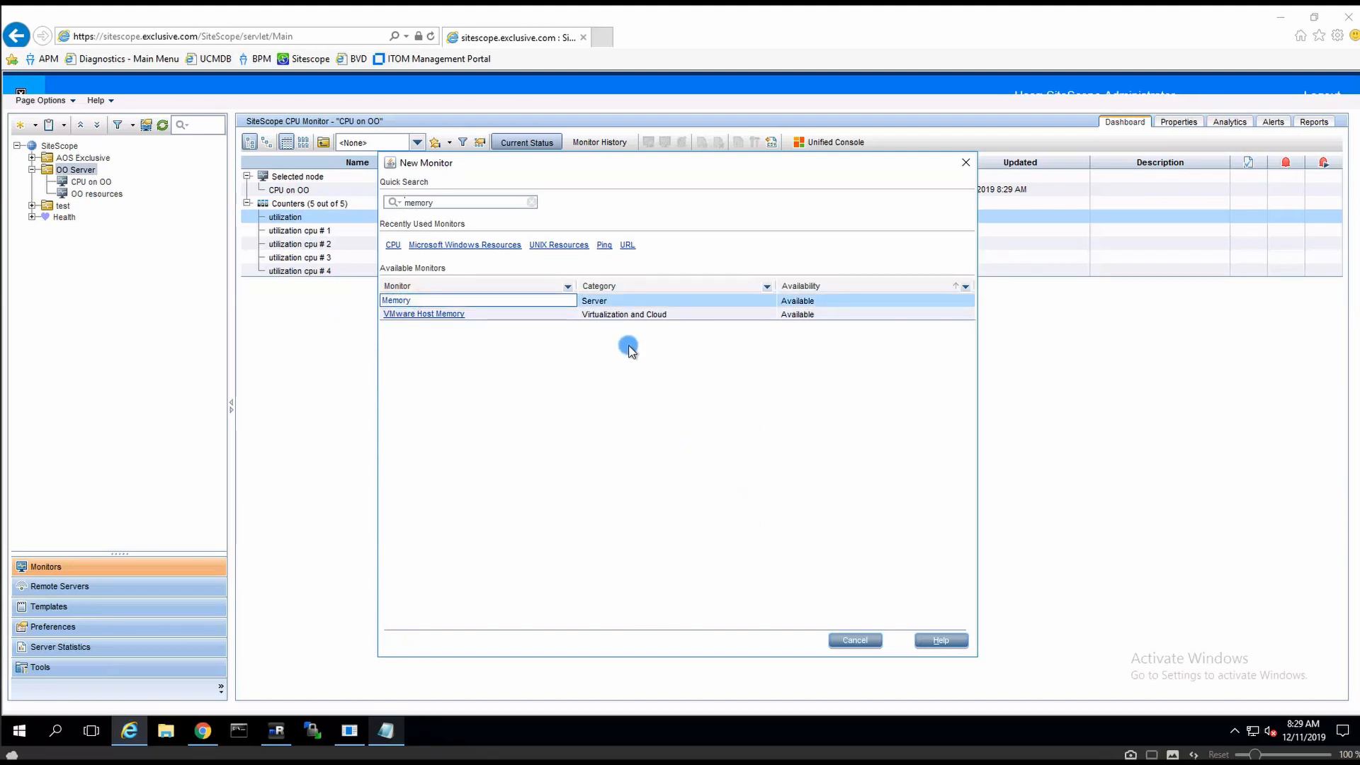
click(558, 224)
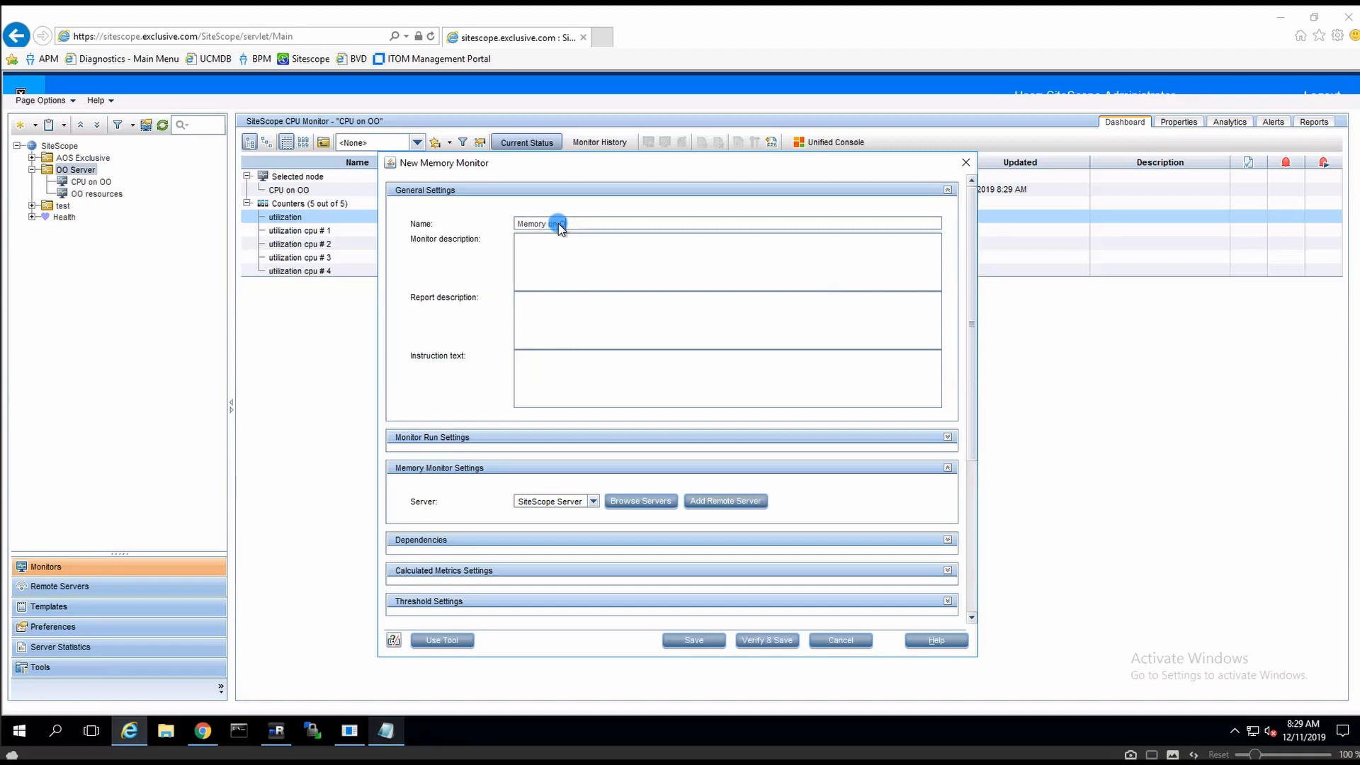
Check the Memory monitor's run frequency setting and set its server to oo.
click(481, 438)
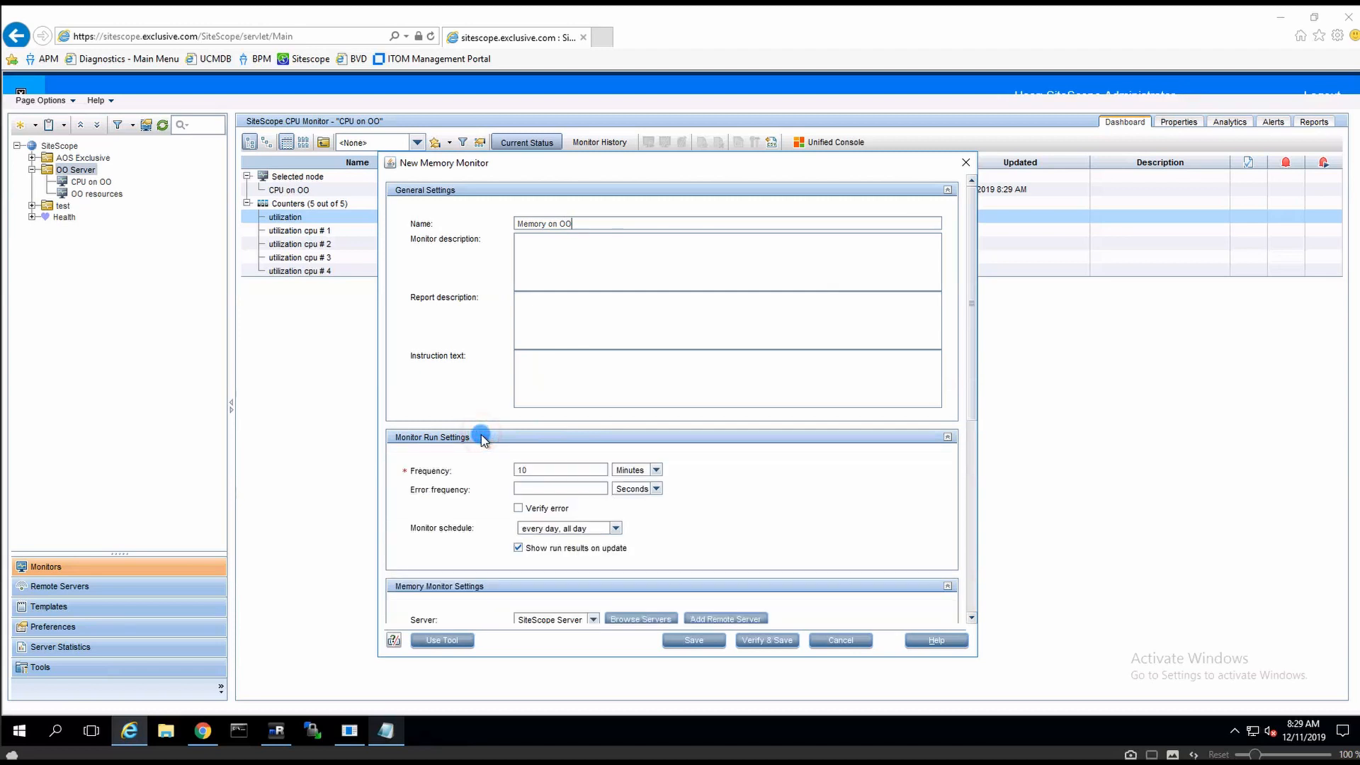
click(530, 467)
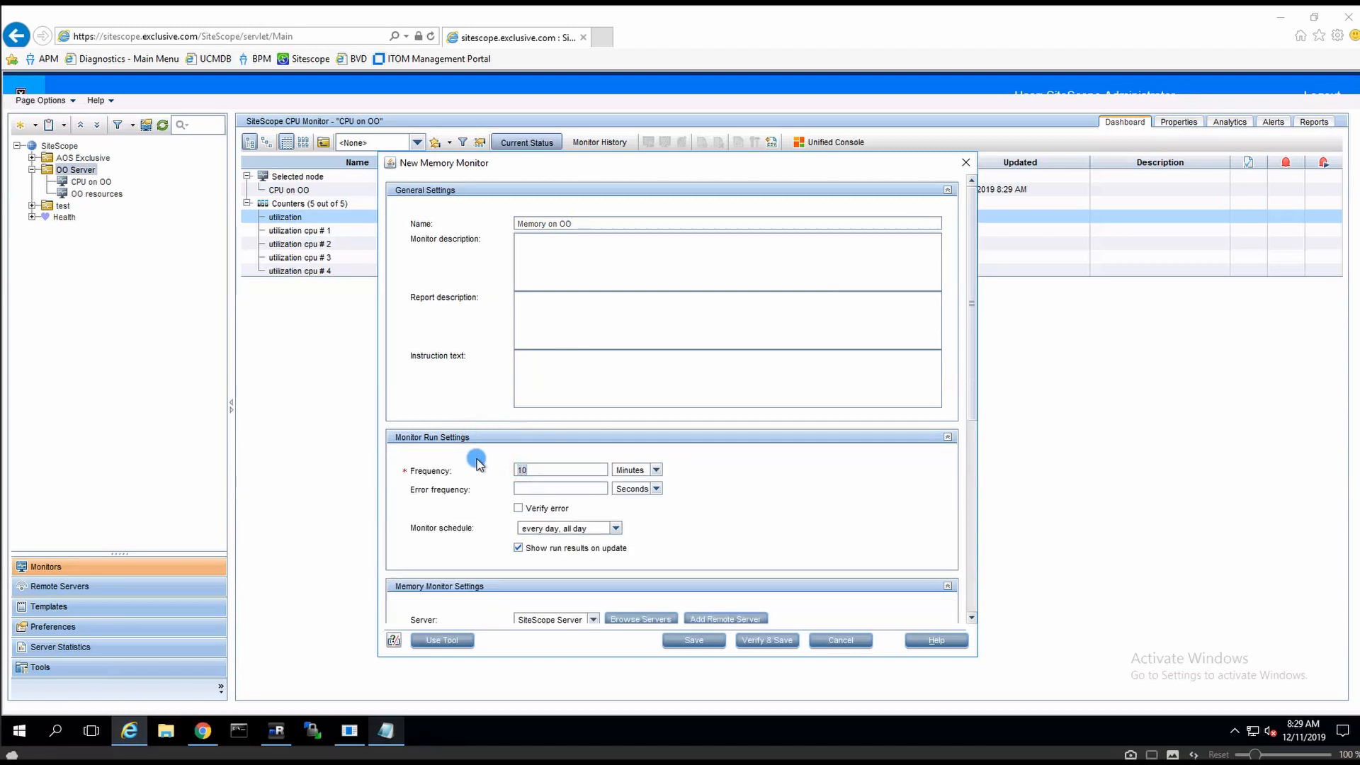
click(486, 436)
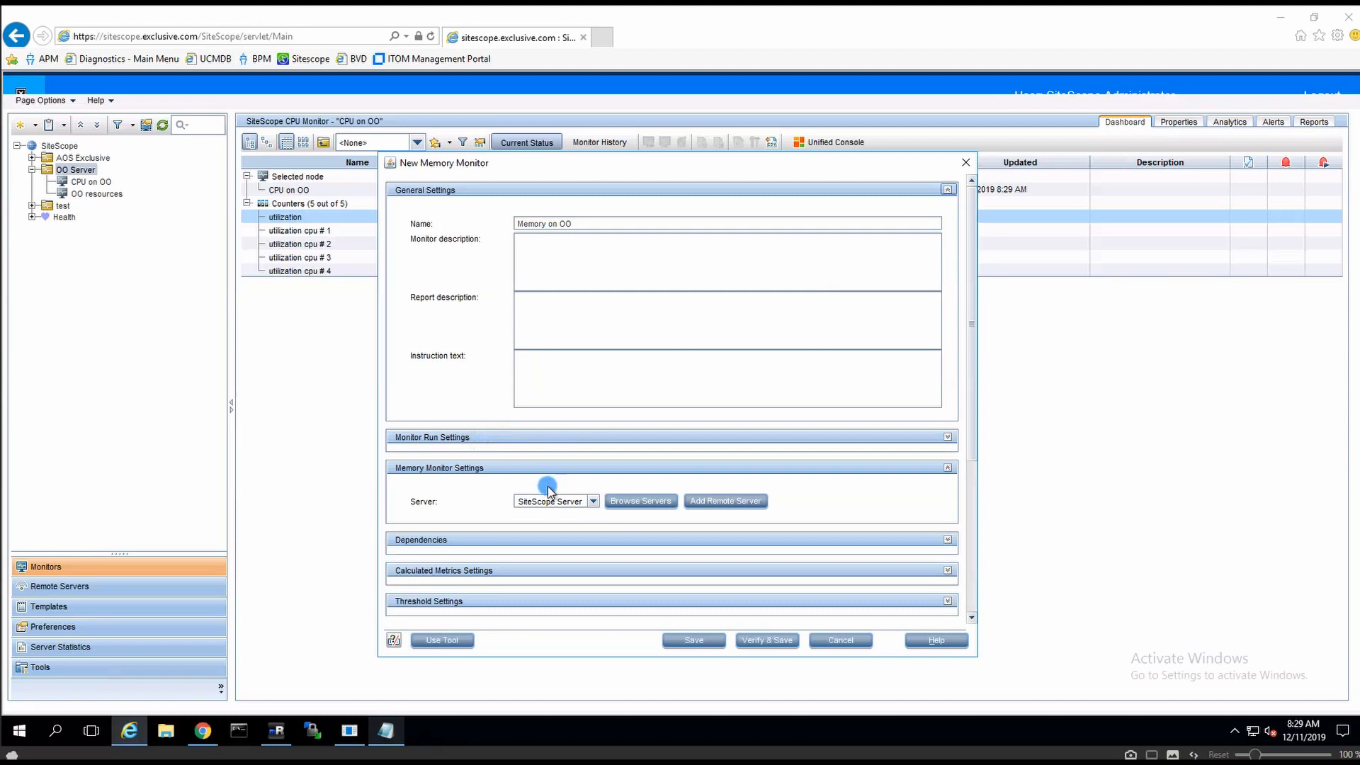
click(591, 501)
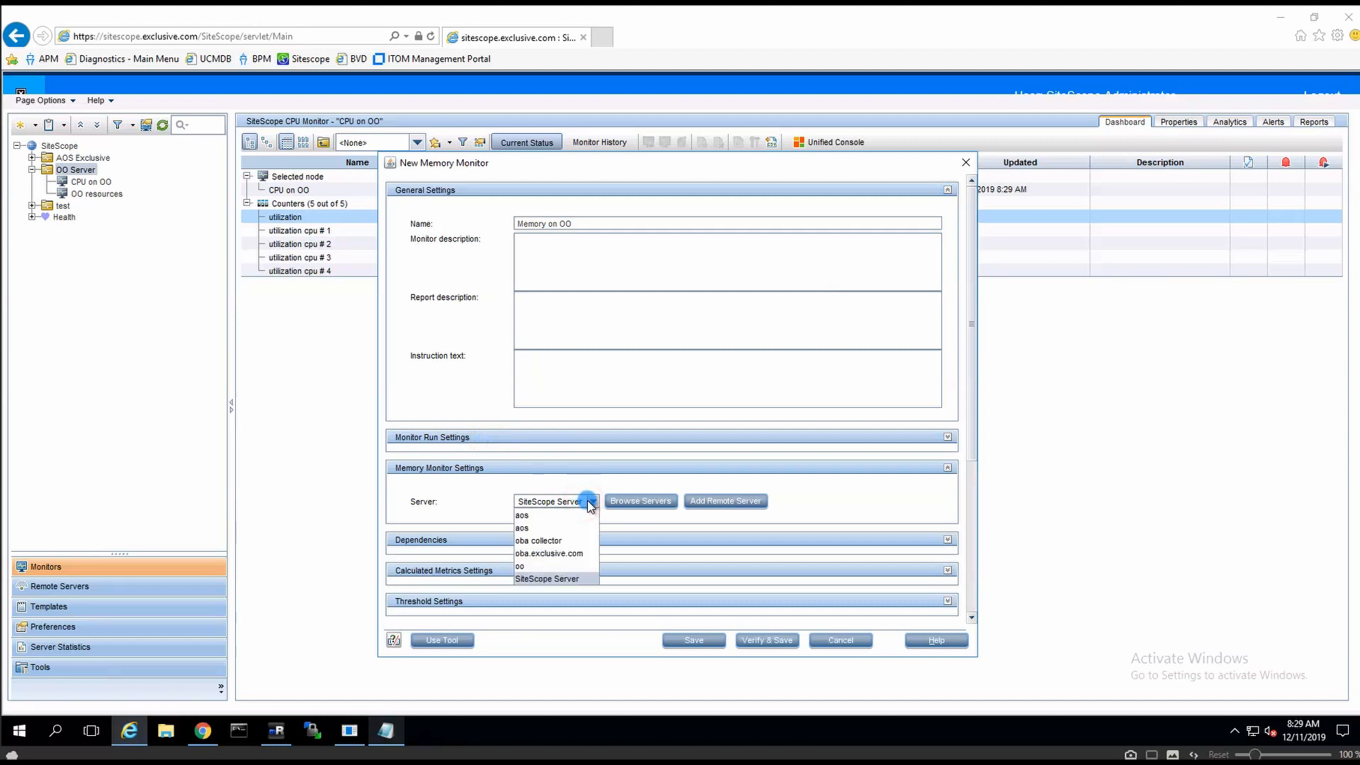
click(528, 567)
Review the Memory monitor's integration settings, and verify and save the monitor.
click(522, 469)
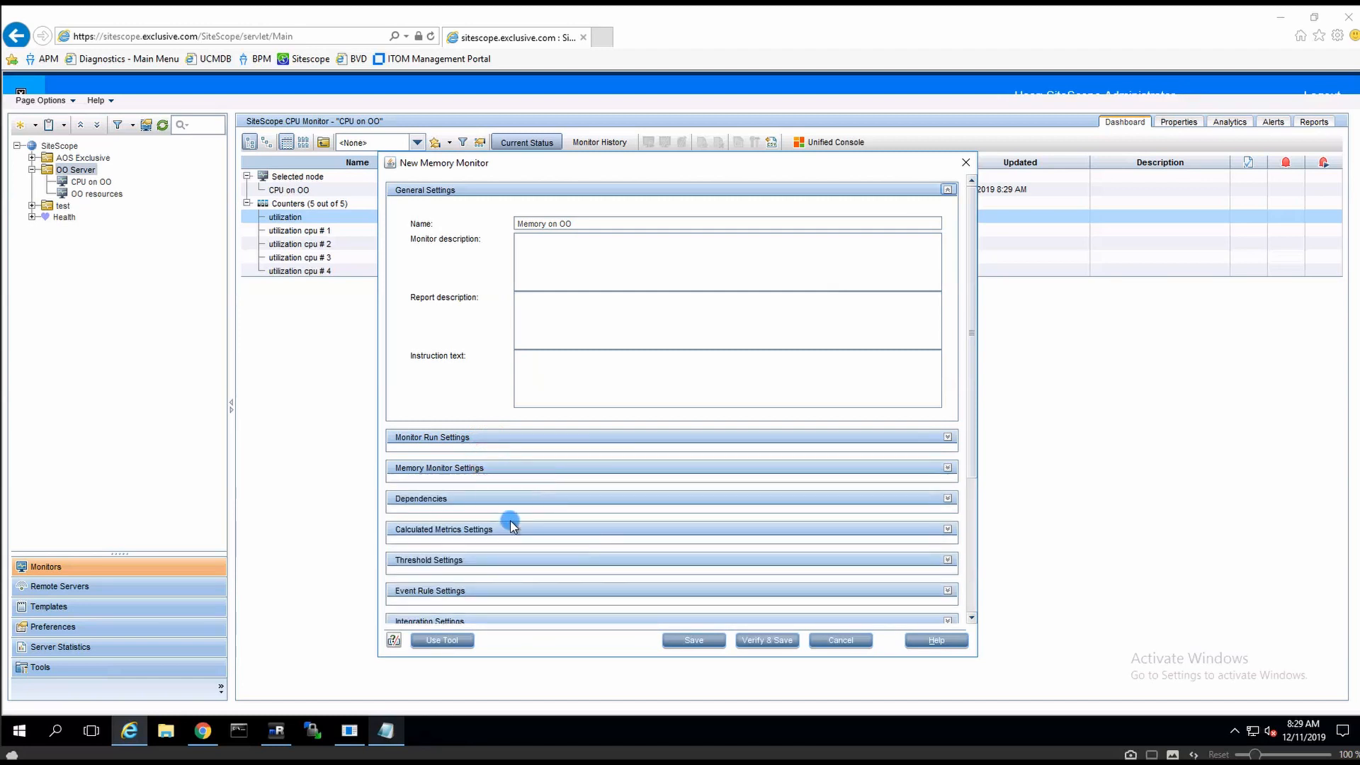
scroll(510, 524, down, 3)
click(449, 487)
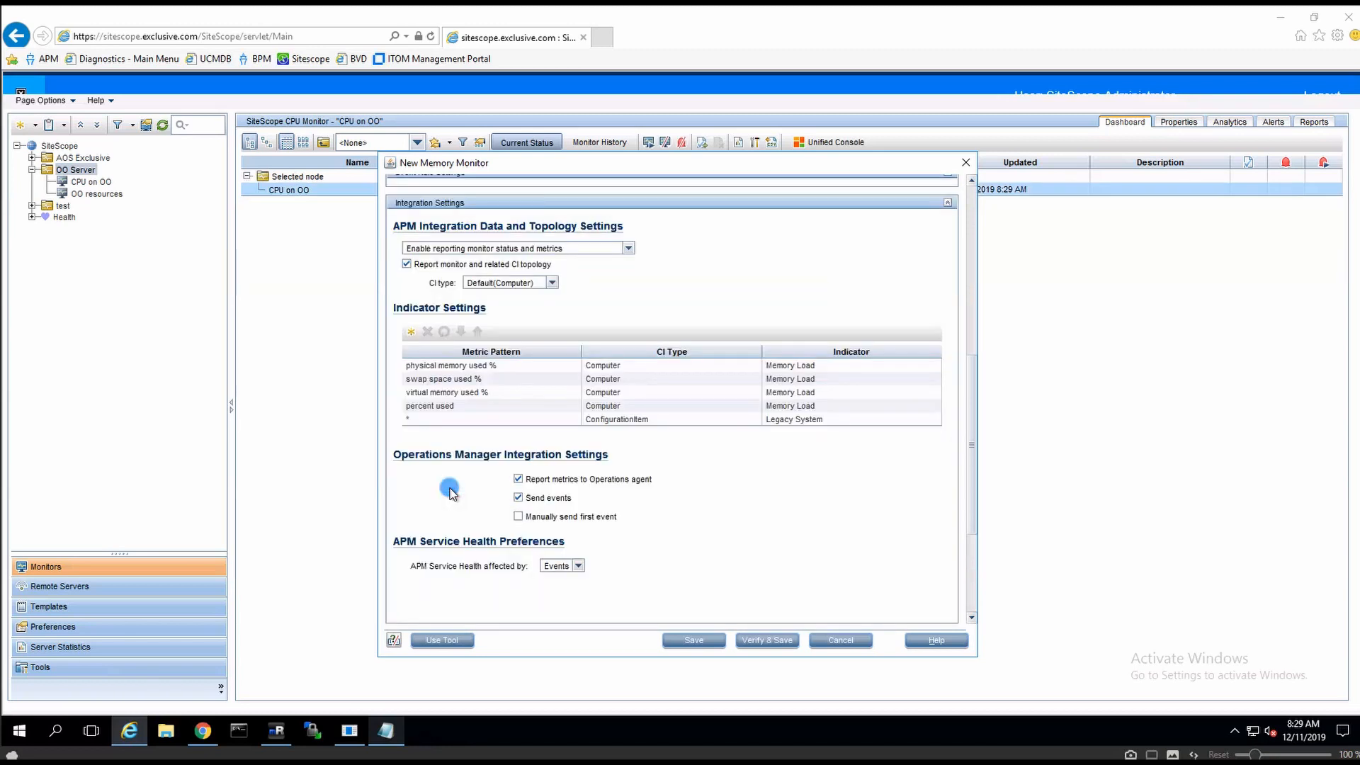
click(761, 641)
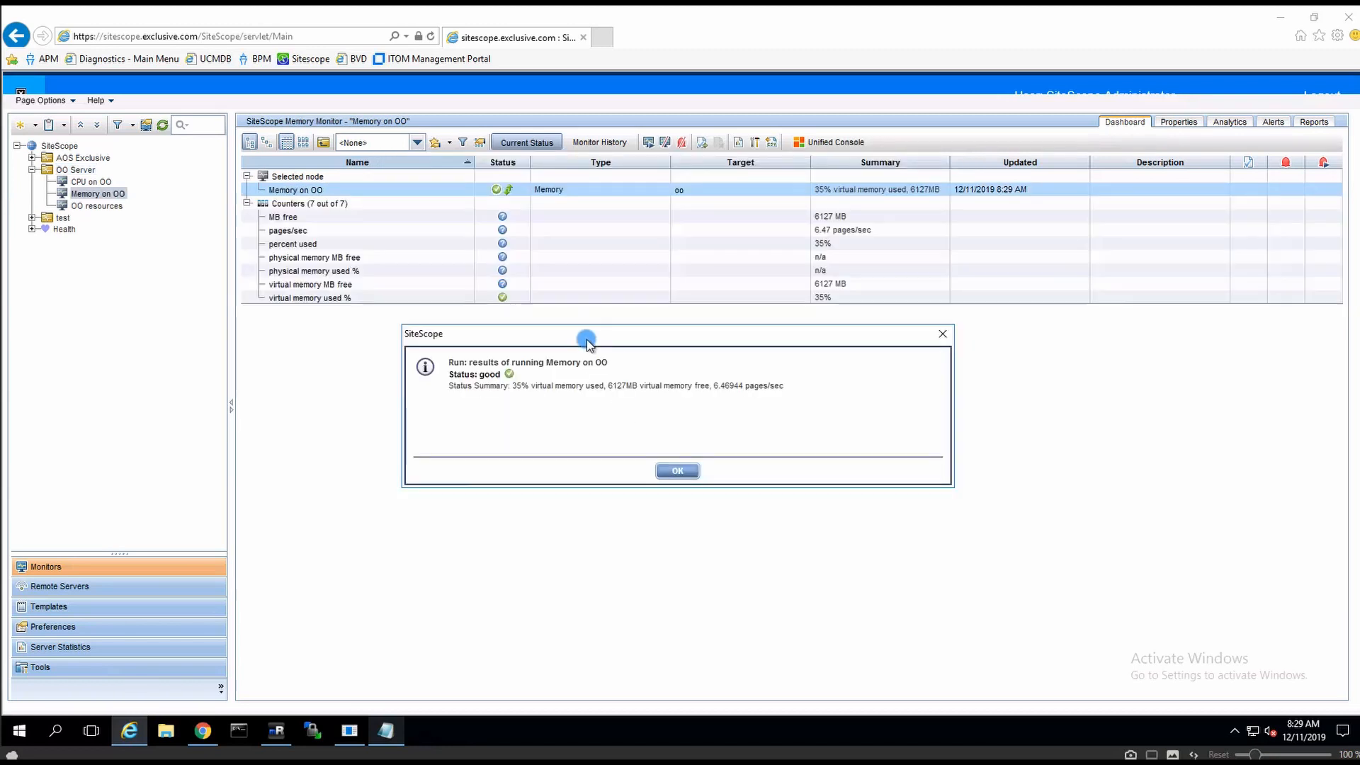
click(677, 470)
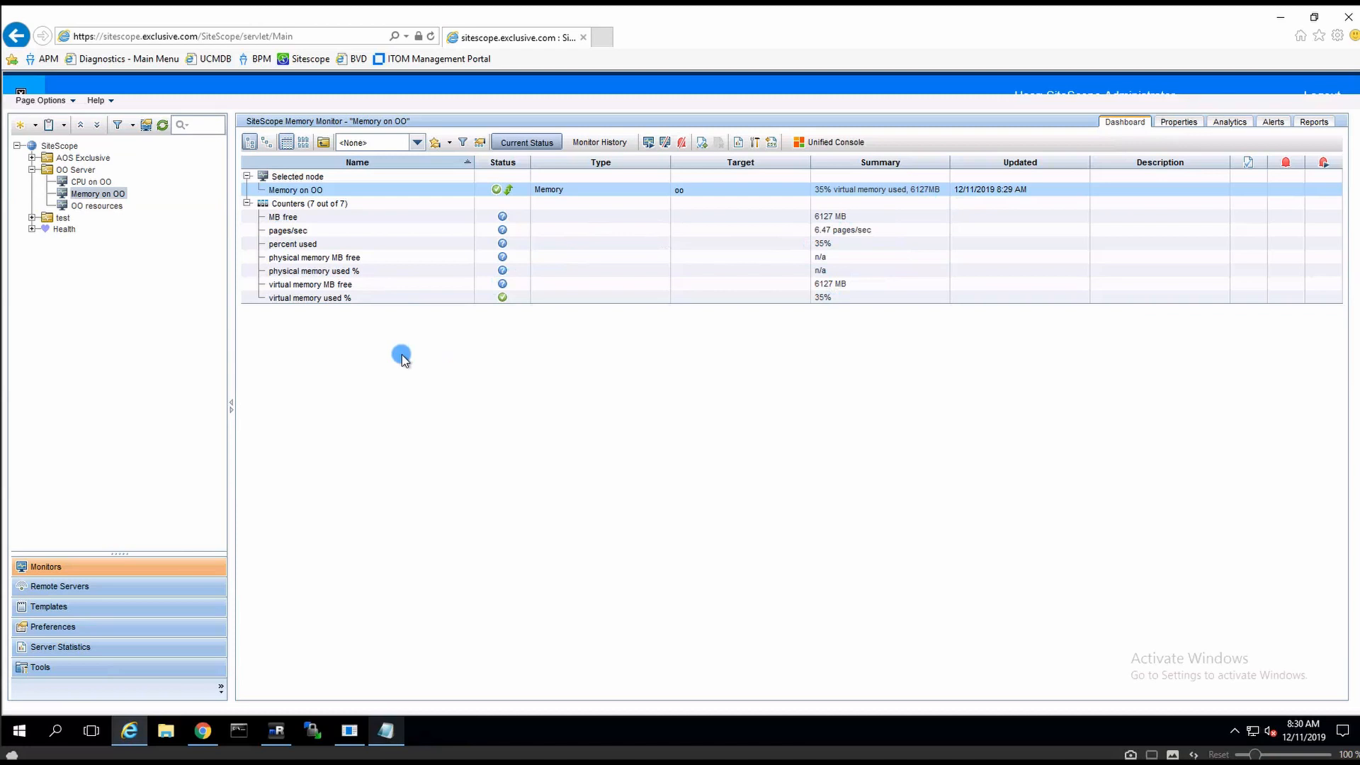
Search for service monitors, start a new Service monitor in the OO Server group and name it Service on OO.
click(78, 171)
right_click(79, 173)
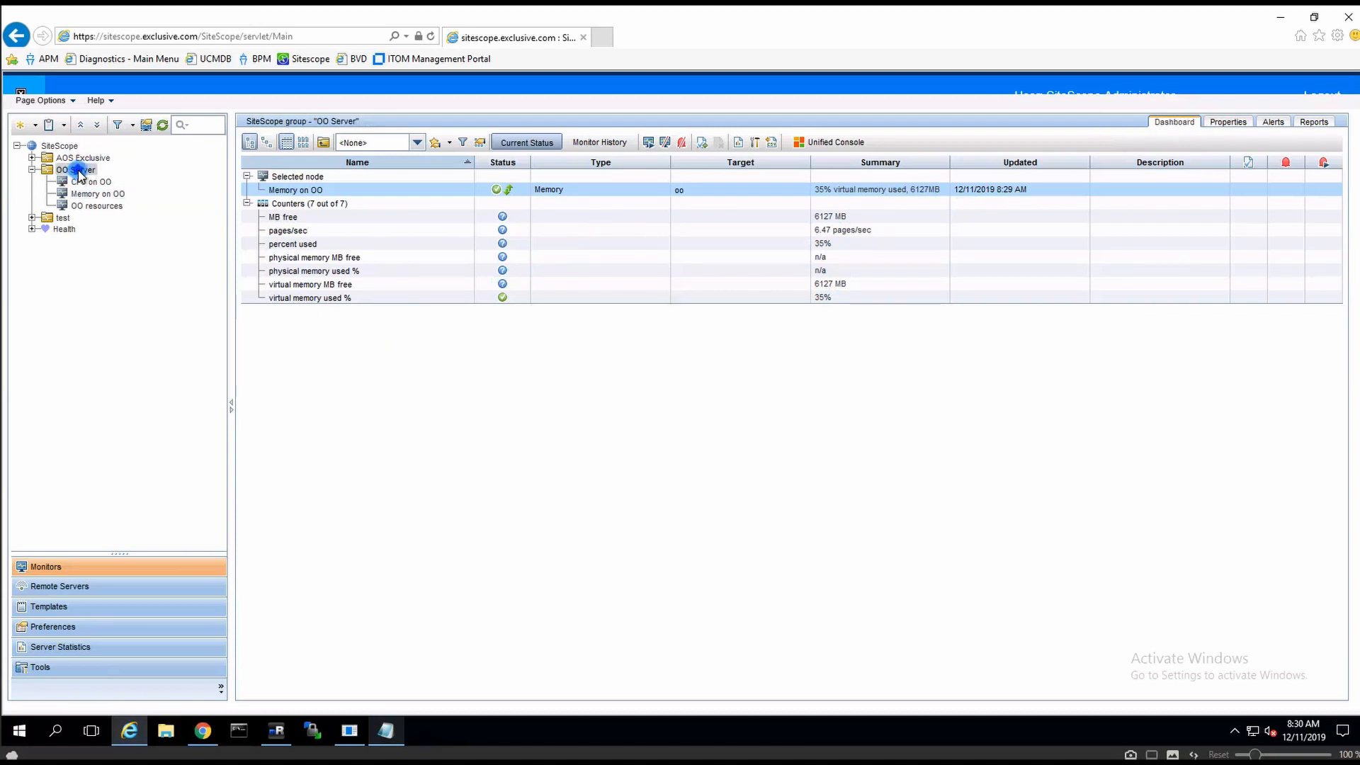
mouse_move(138, 181)
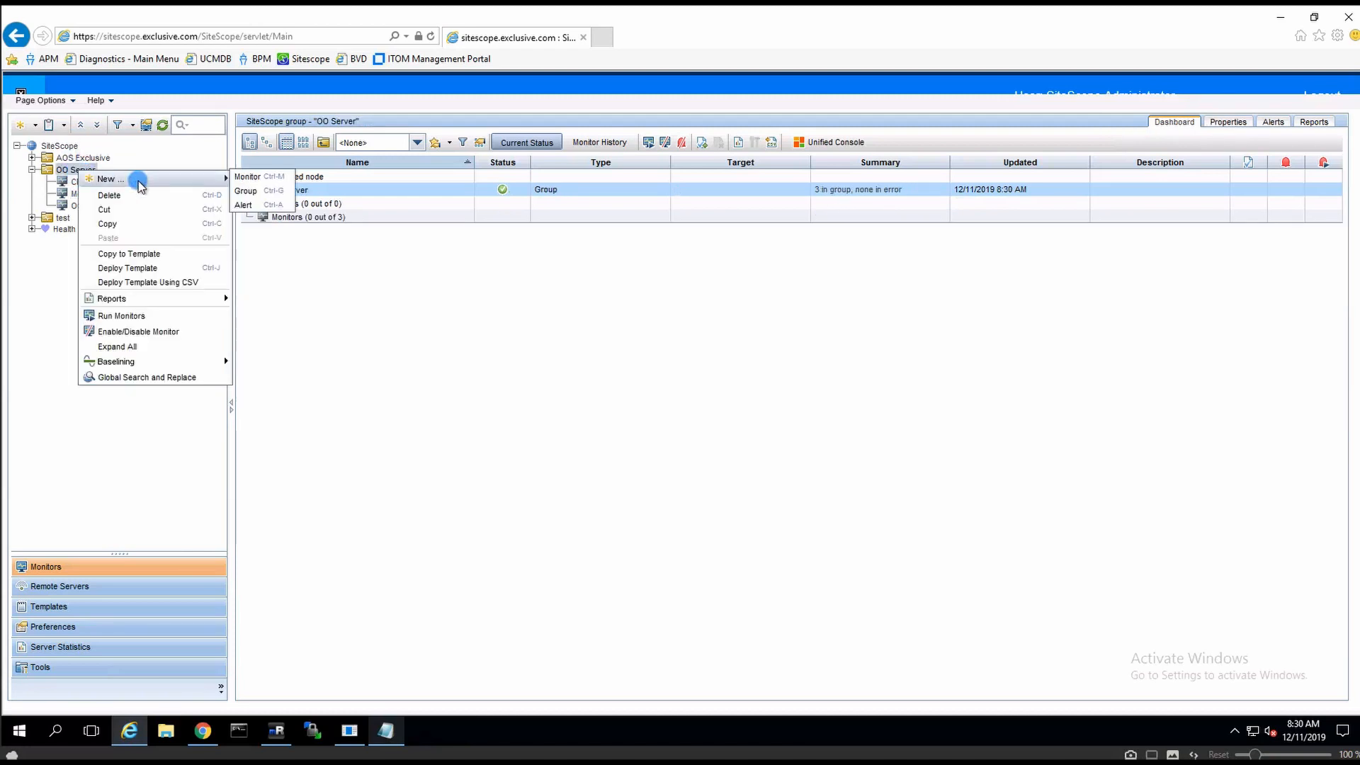
click(267, 180)
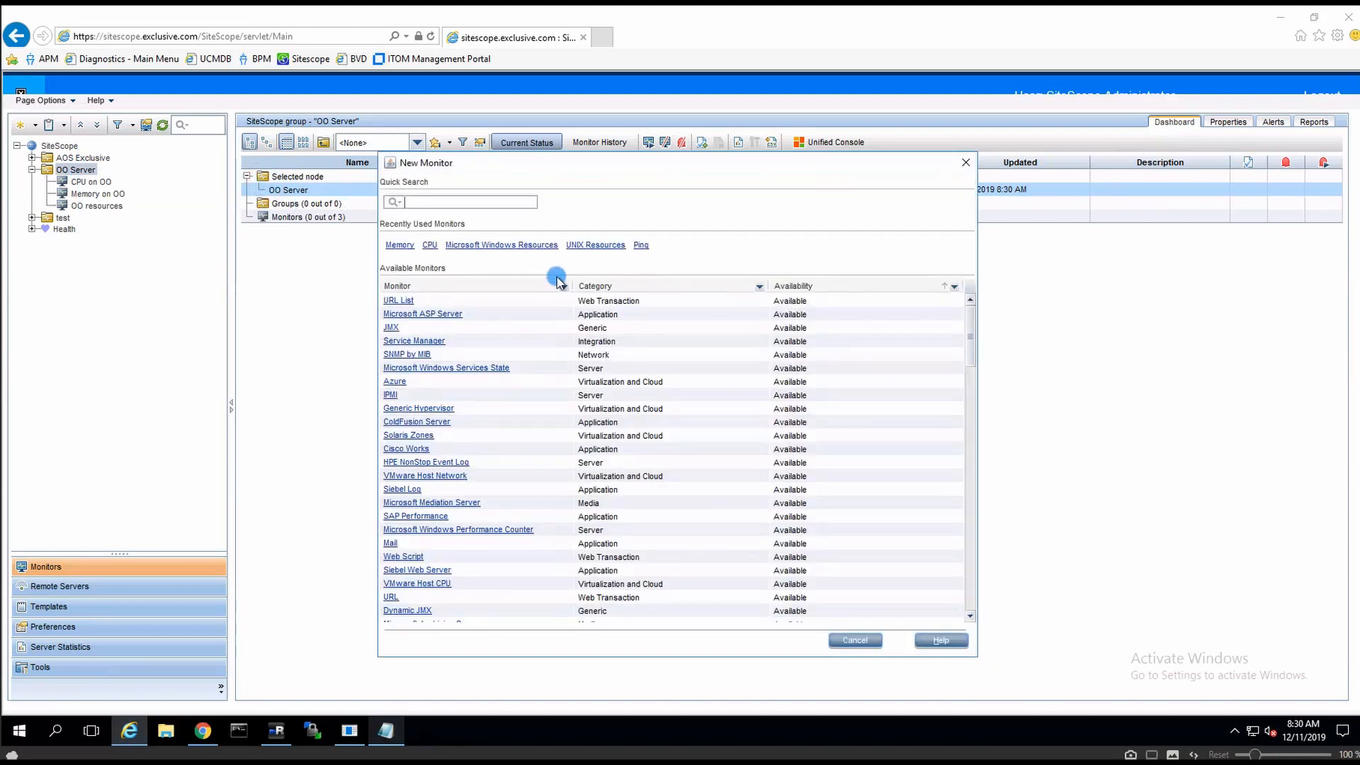
click(452, 204)
text(service)
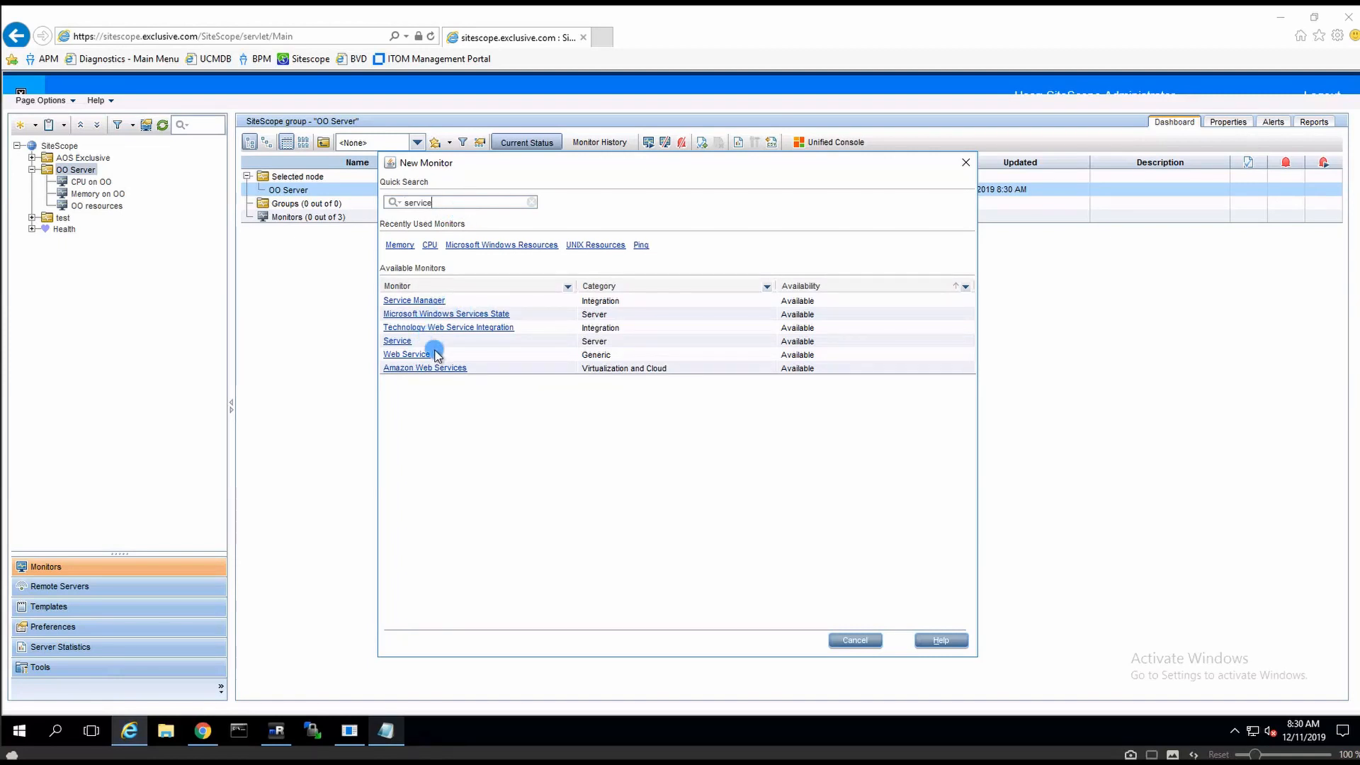
click(398, 341)
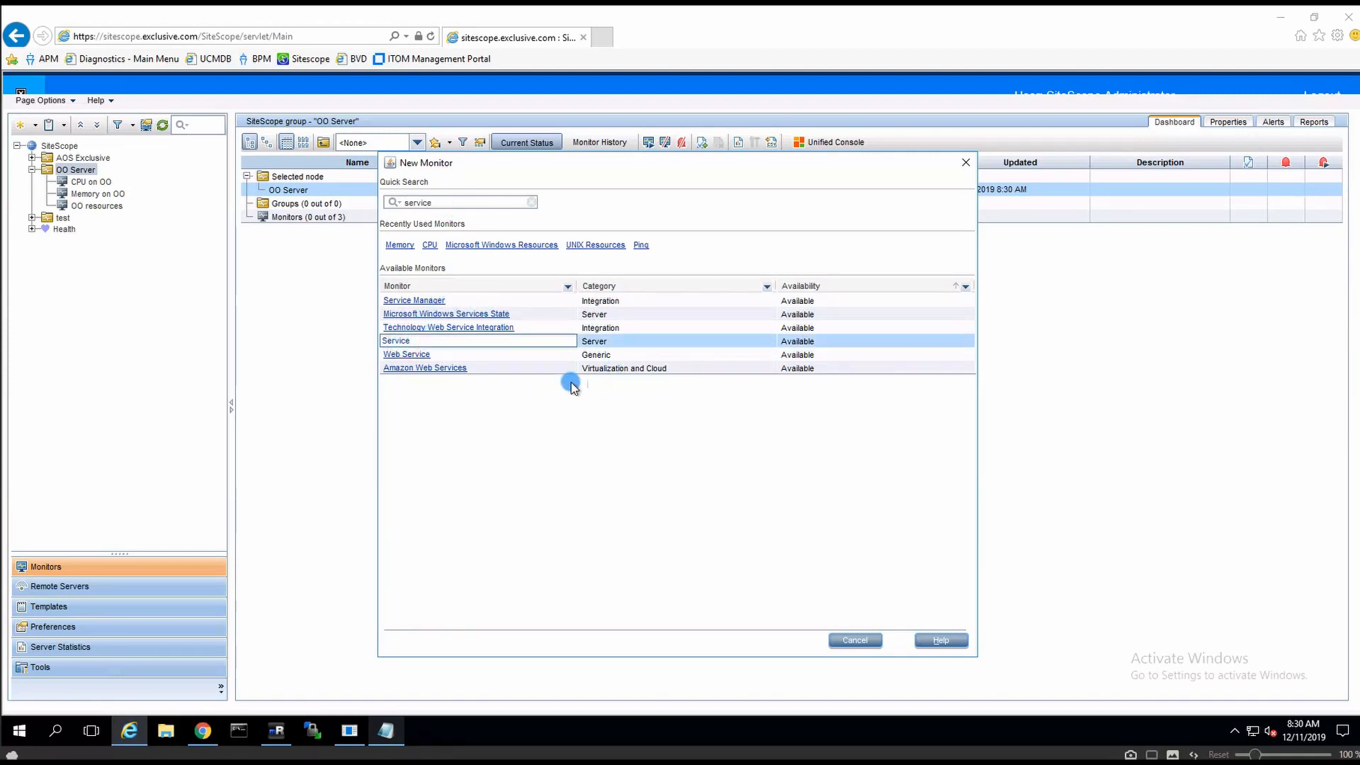
click(559, 223)
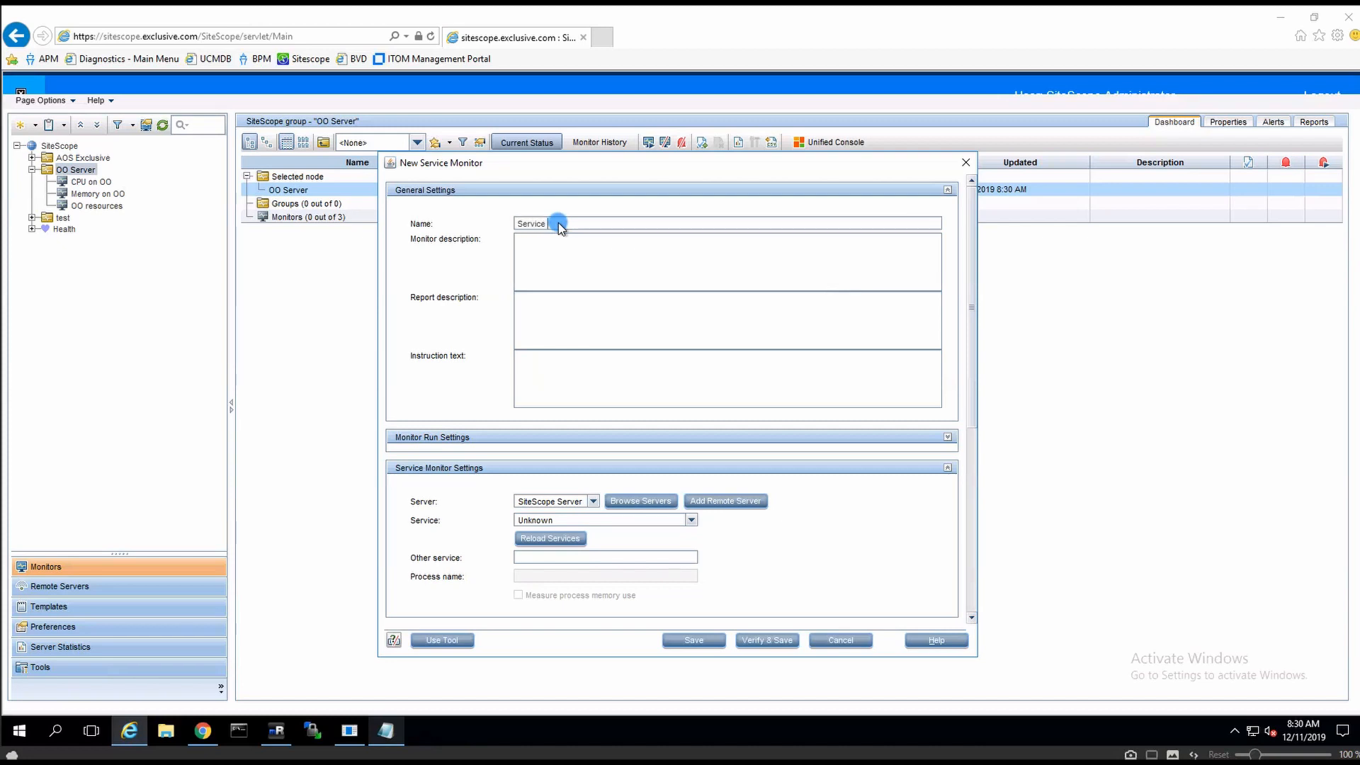
text(OO)
Set the Service monitor's server to oo and its service to Micro Focus Operations Orchestration Central.
click(595, 499)
click(531, 566)
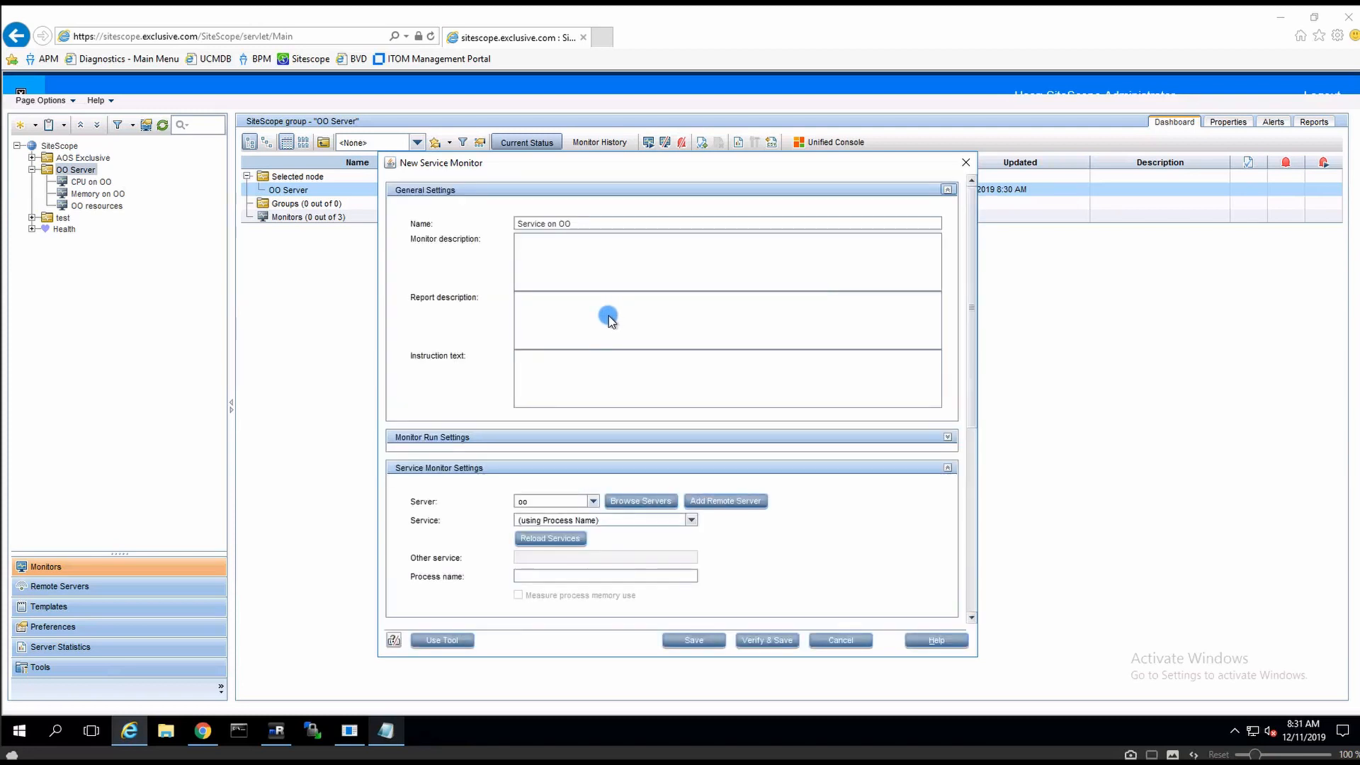
click(691, 521)
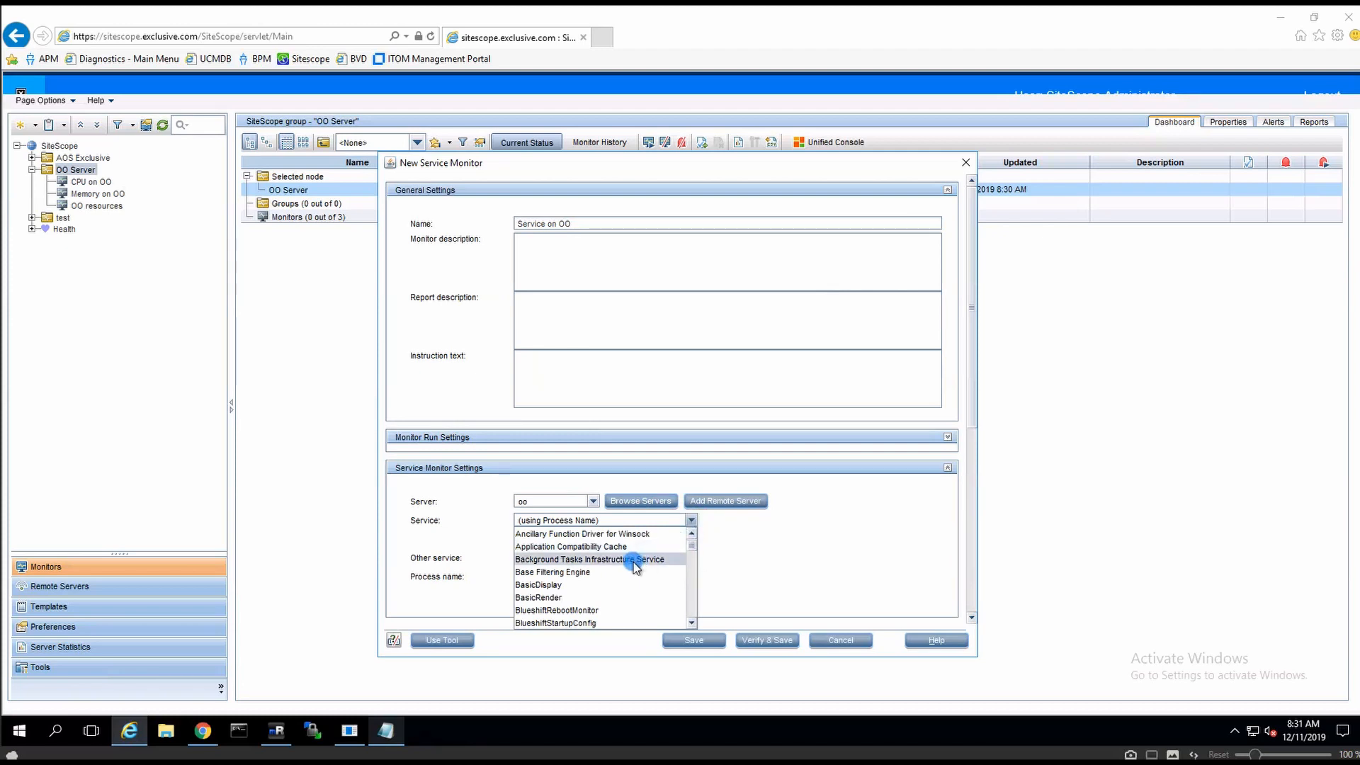
scroll(633, 565, down, 6)
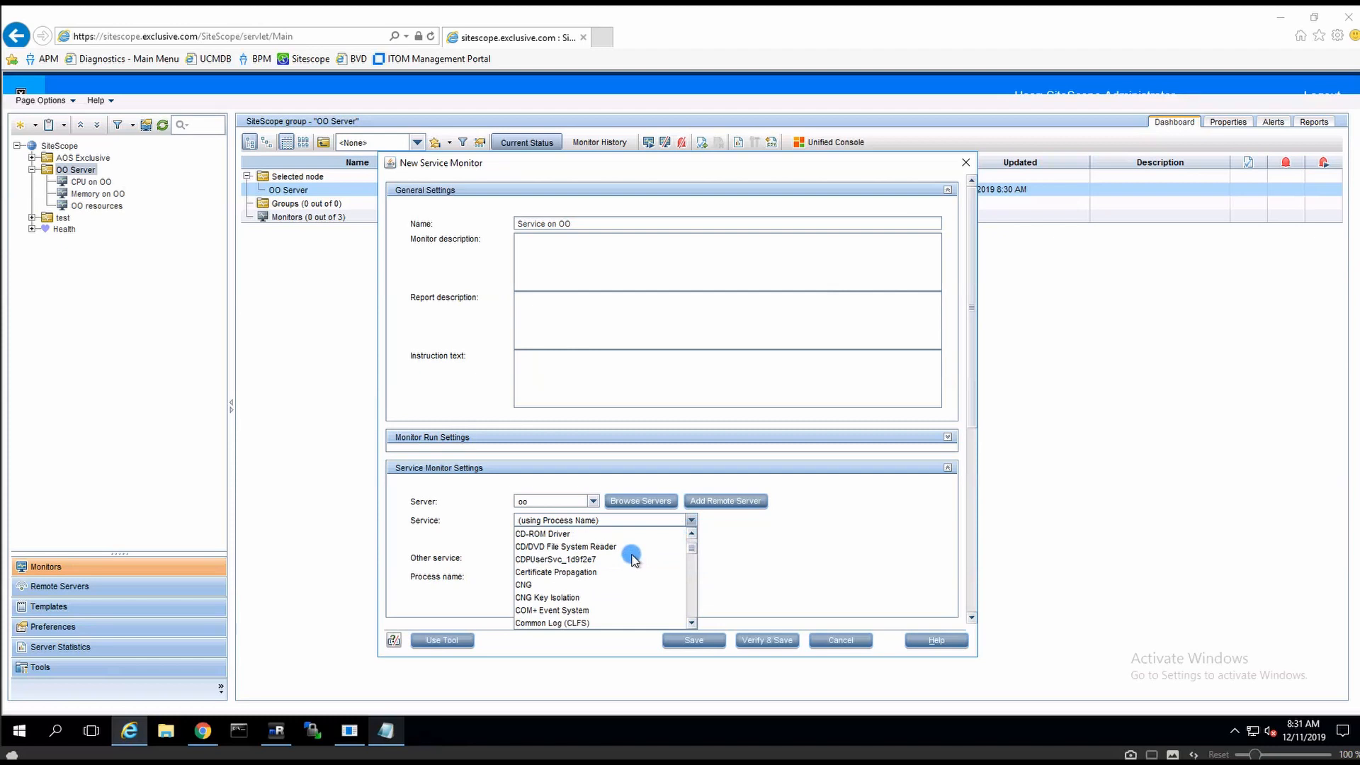
scroll(632, 560, down, 10)
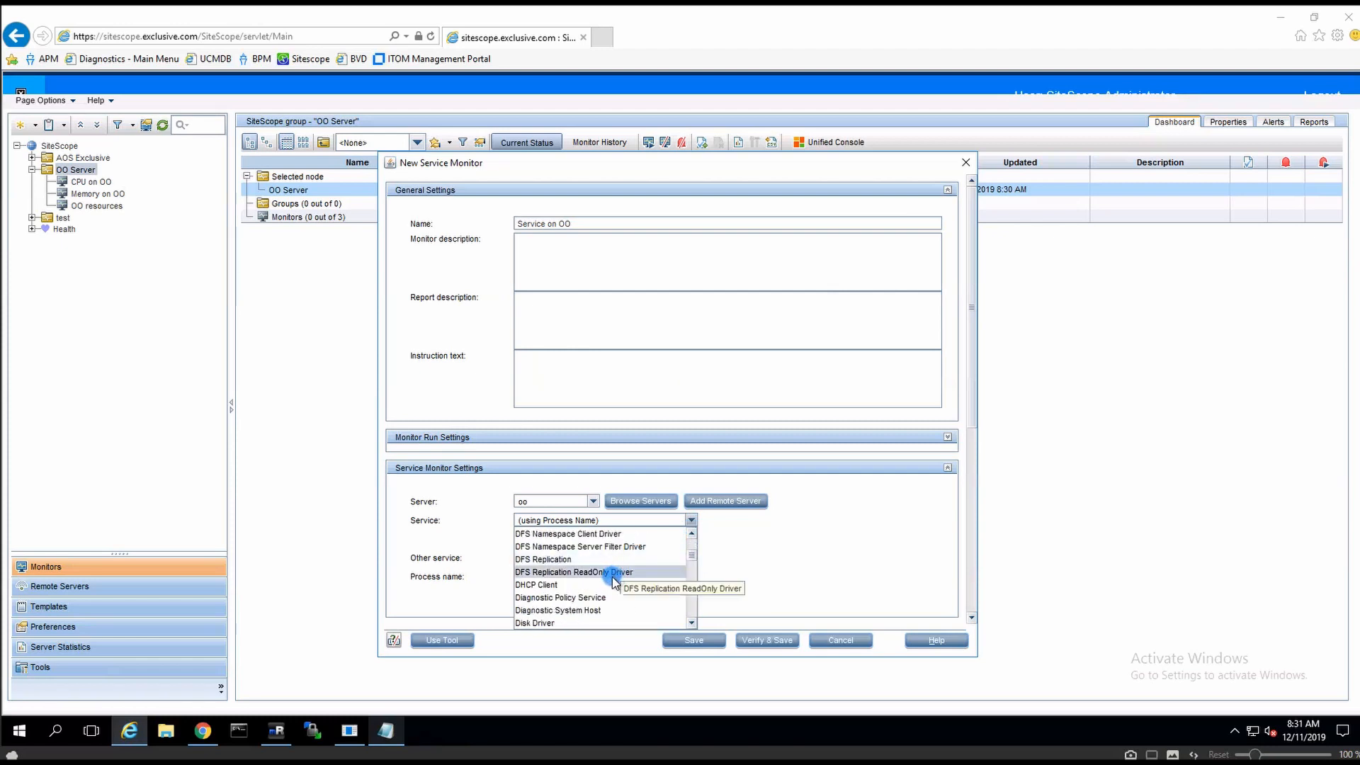
scroll(599, 576, down, 2)
scroll(595, 574, down, 1)
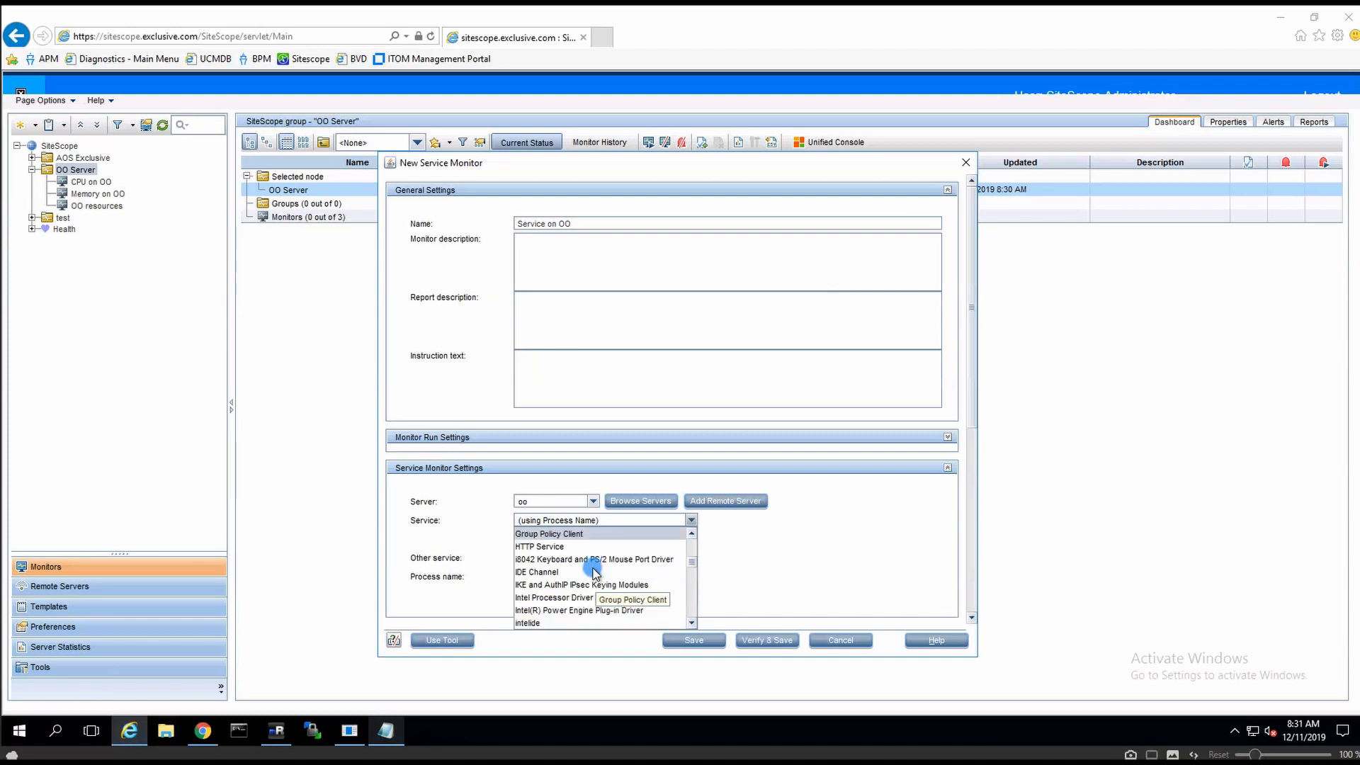
scroll(592, 570, down, 2)
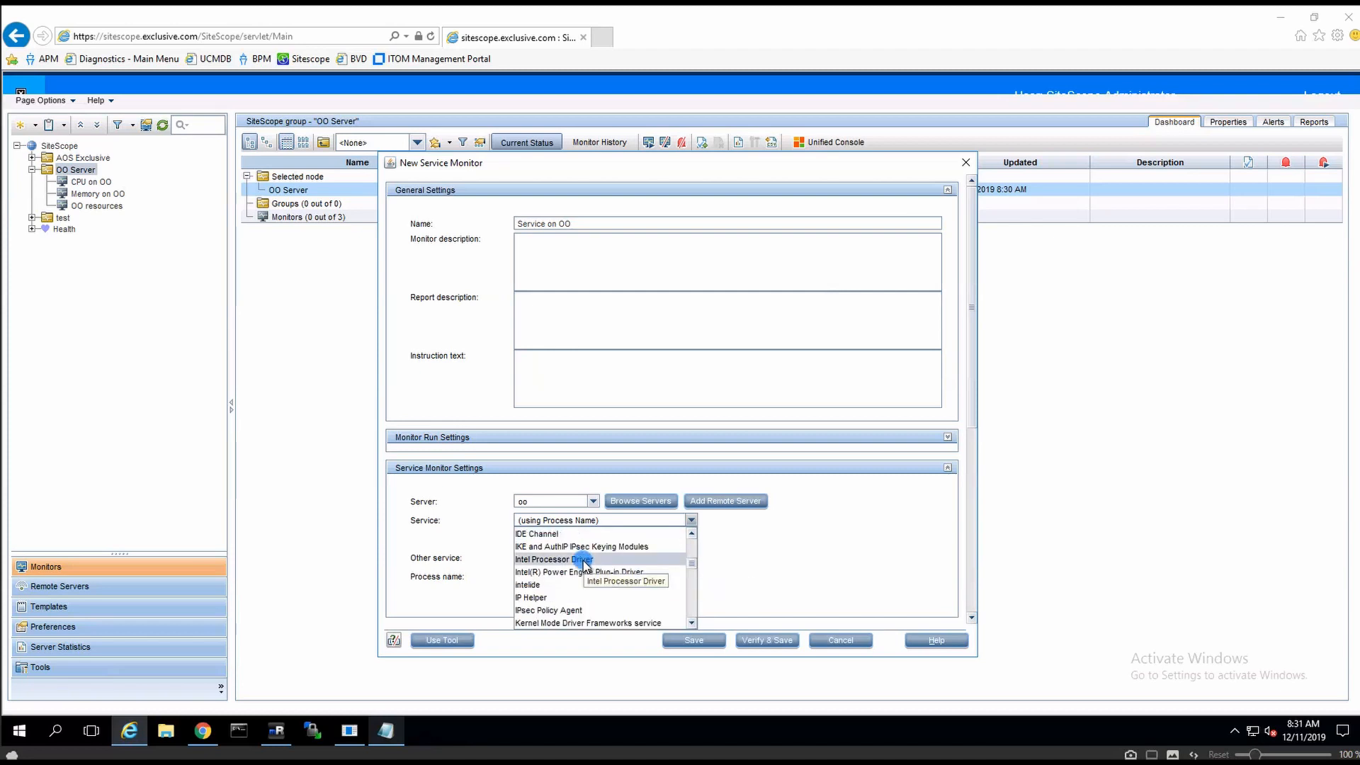
scroll(586, 573, down, 2)
scroll(588, 572, down, 1)
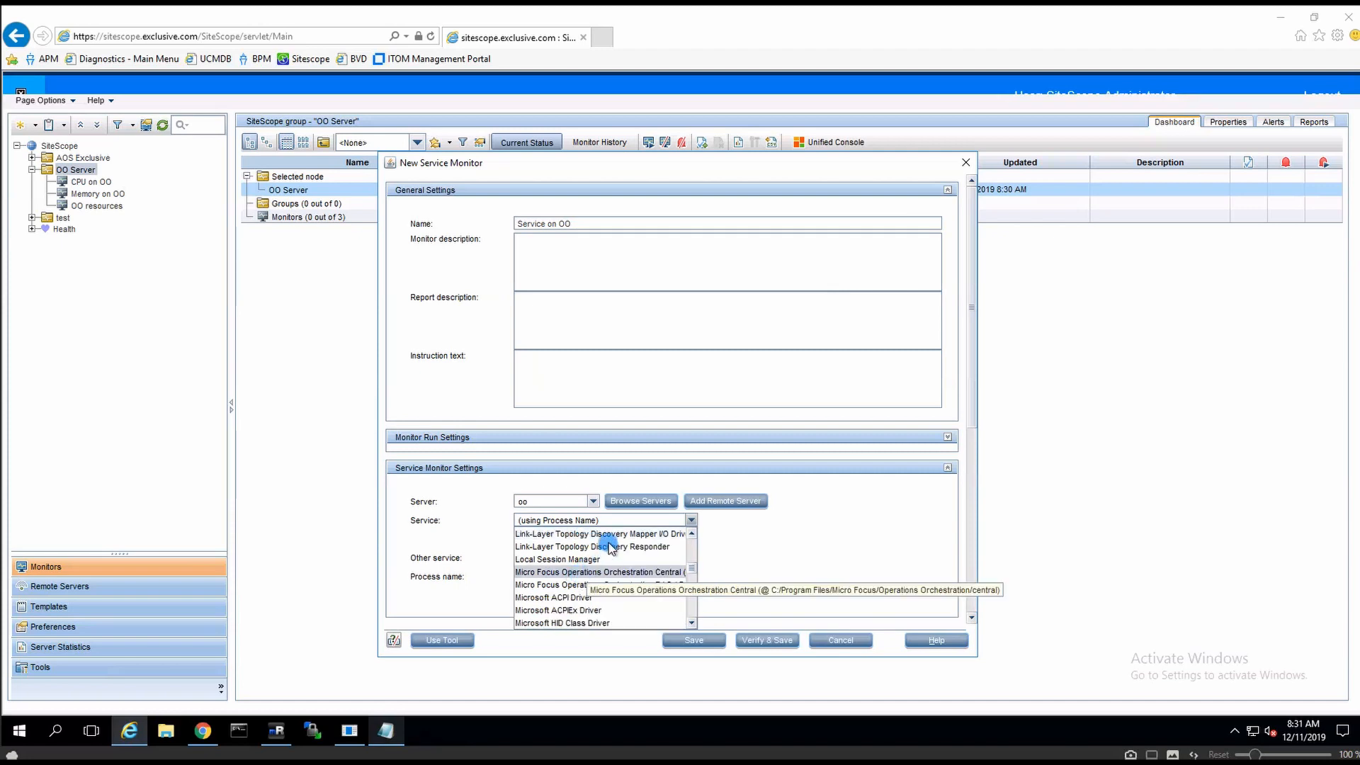
click(571, 573)
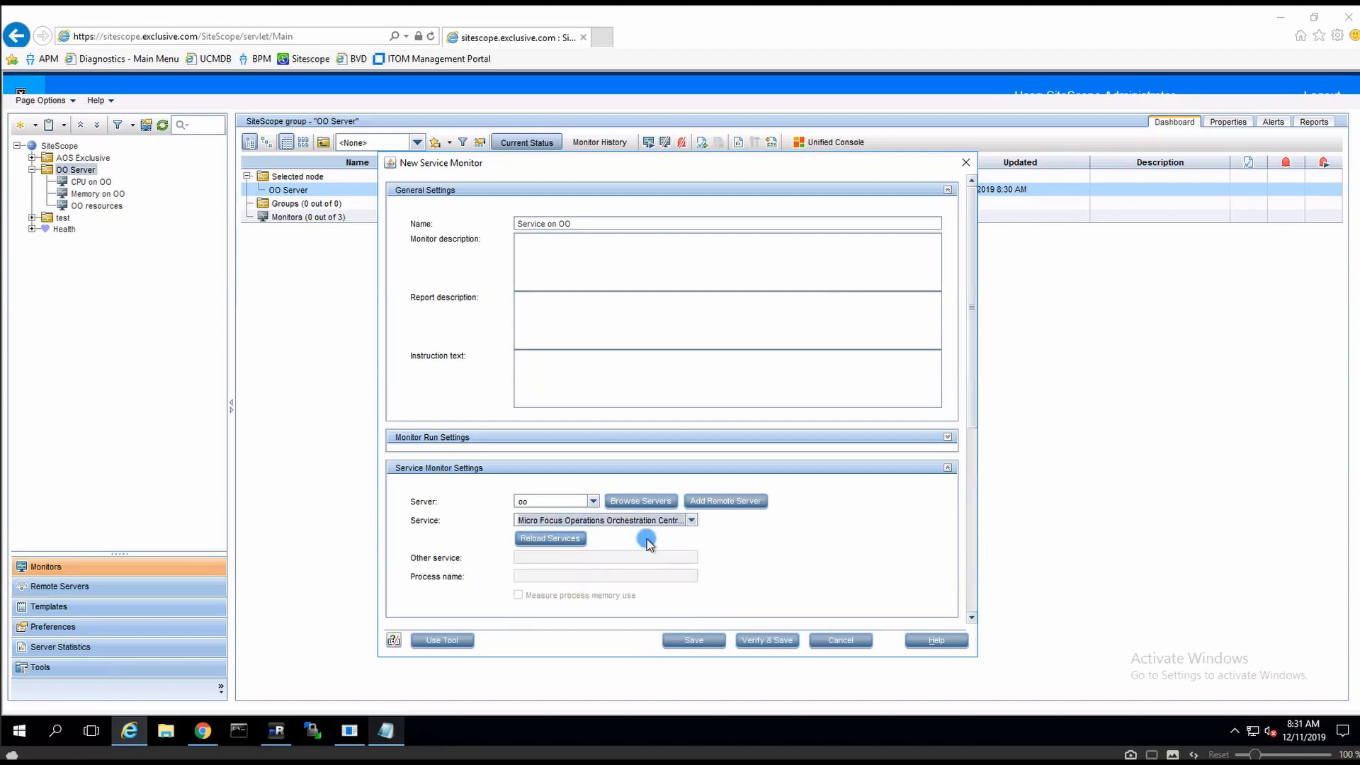
Rename the Service monitor as Central Service on OO and, after reviewing its integration settings, verify and save it.
click(518, 223)
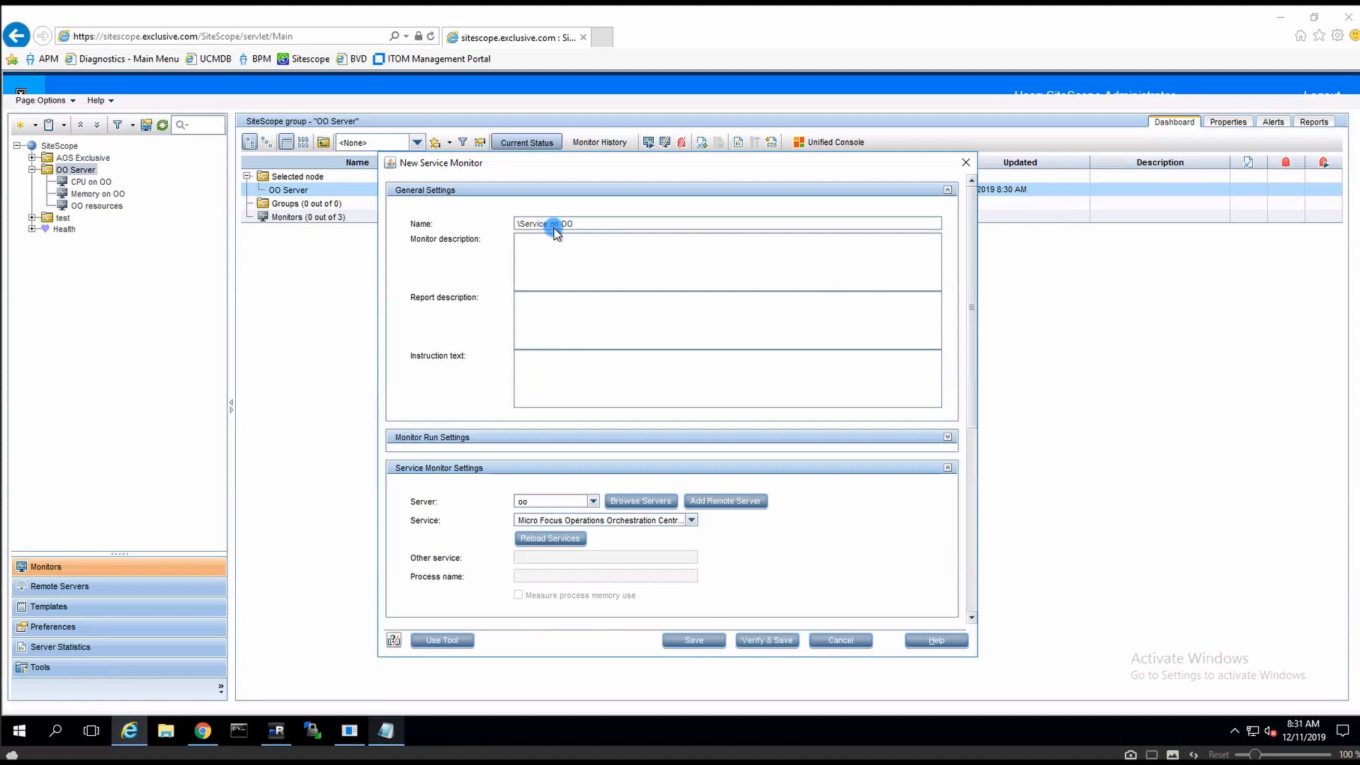
text(Central)
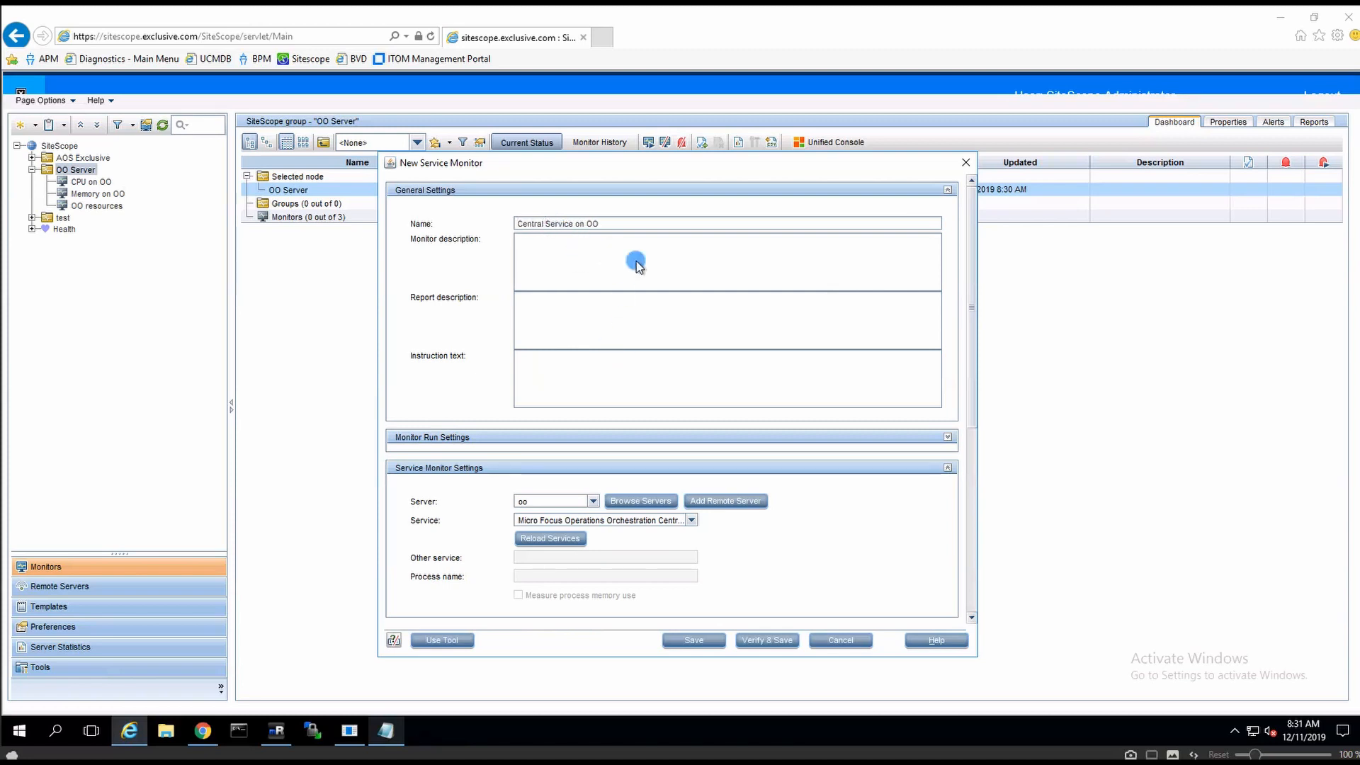
click(476, 190)
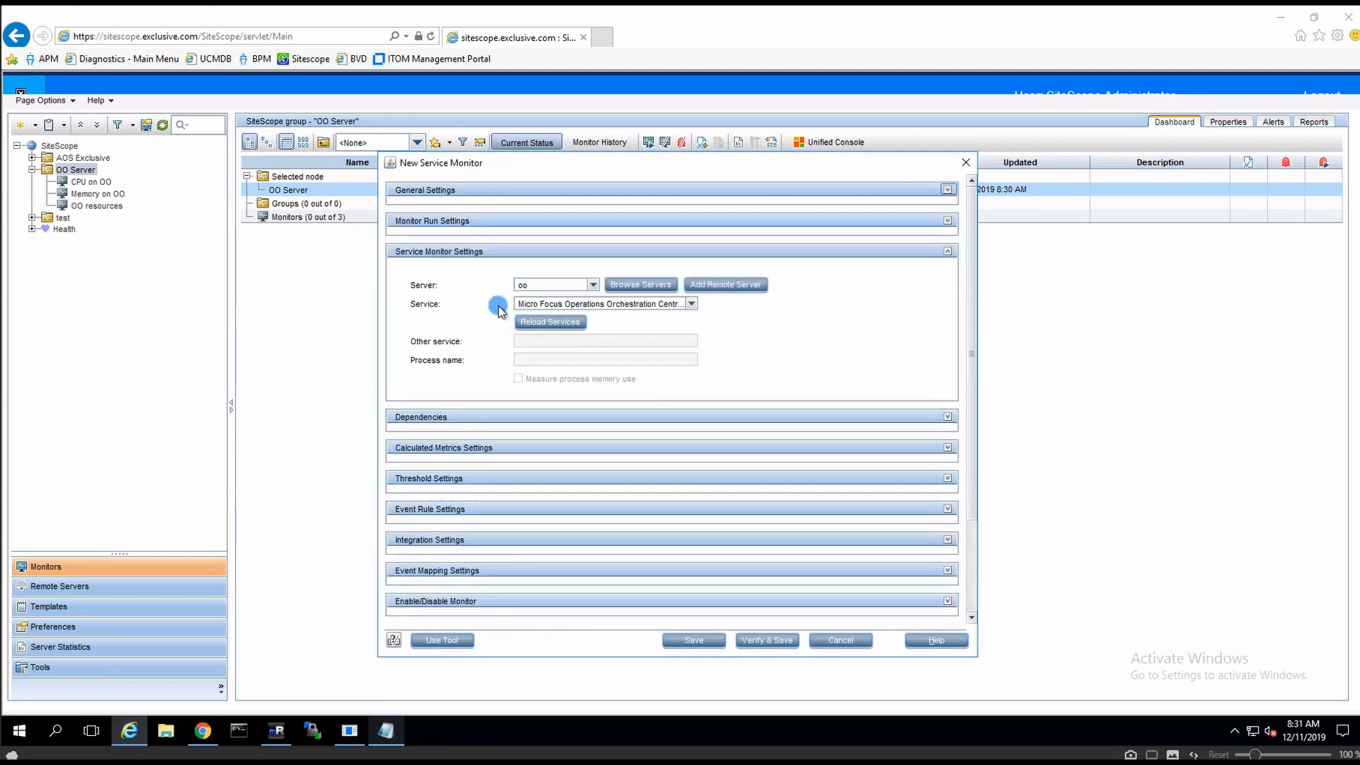
click(485, 251)
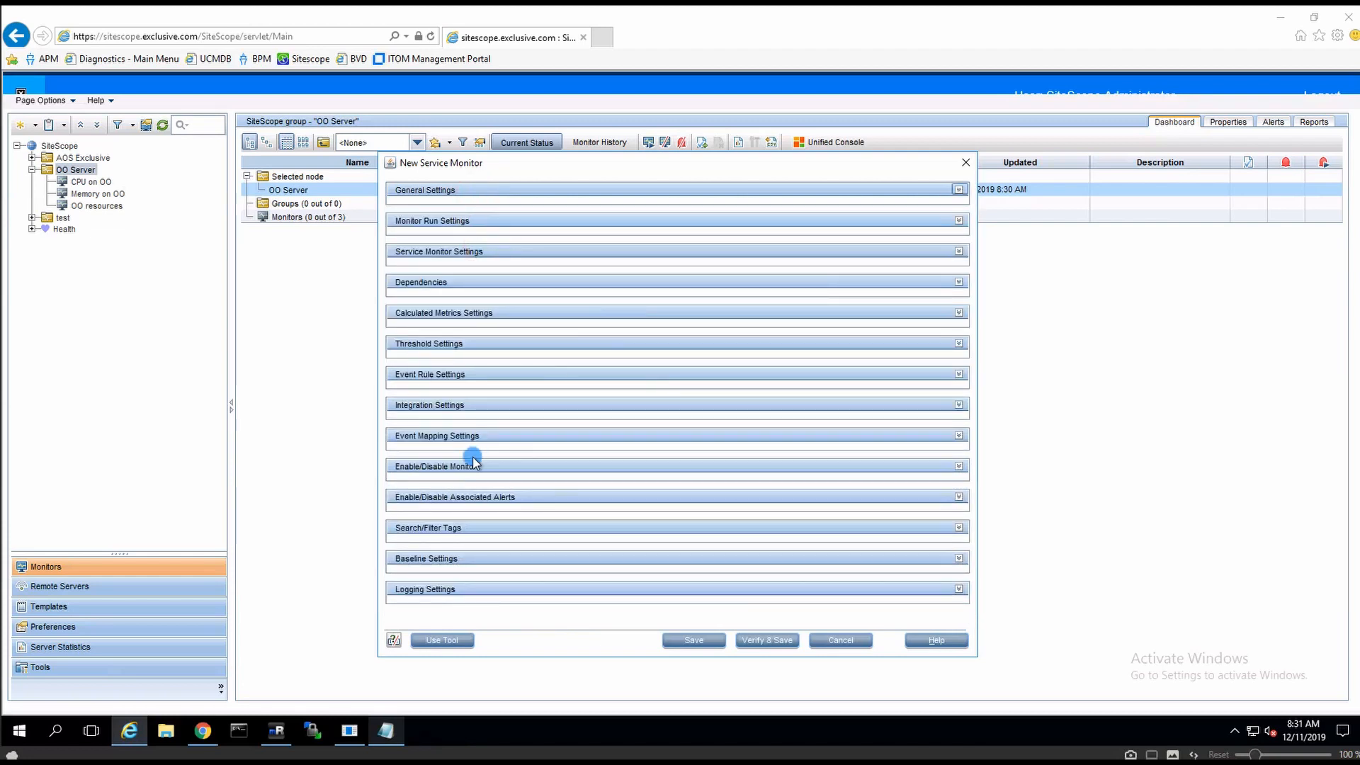
click(464, 404)
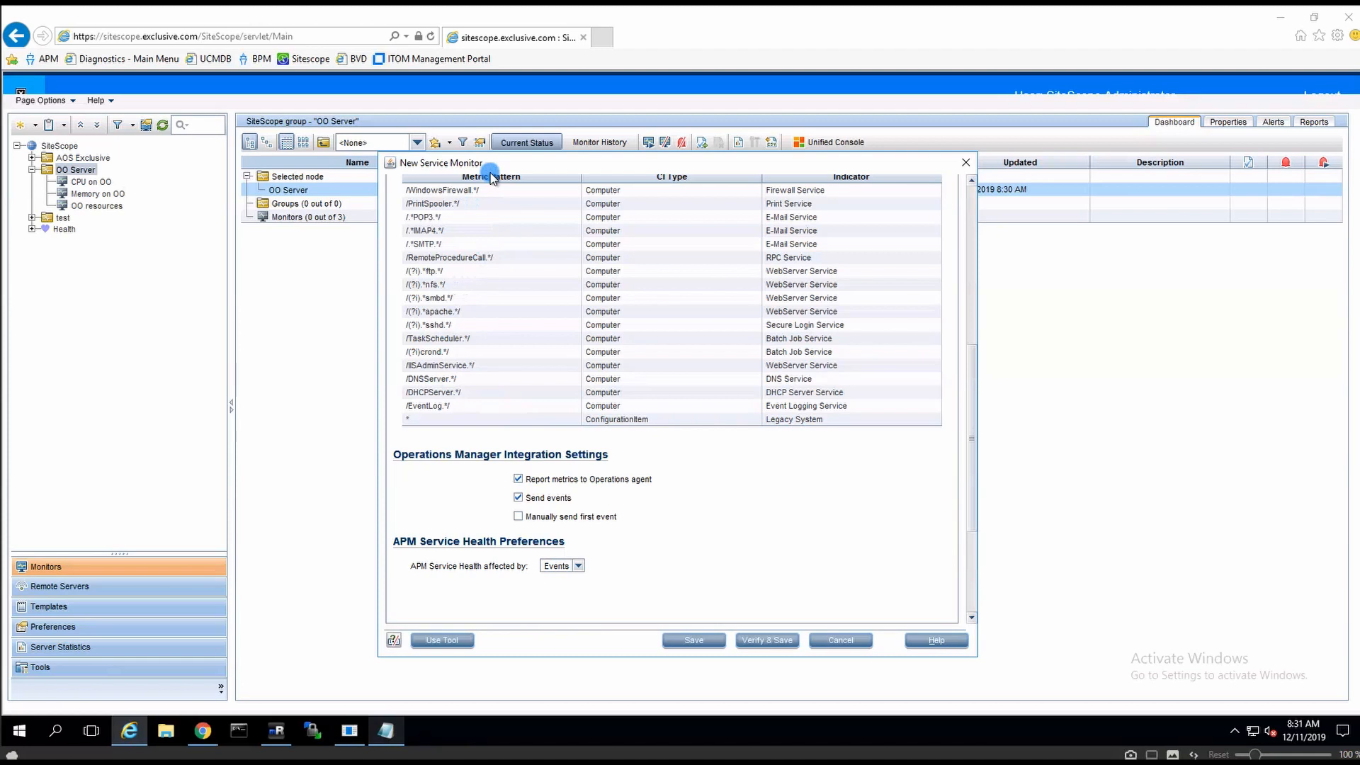
click(767, 640)
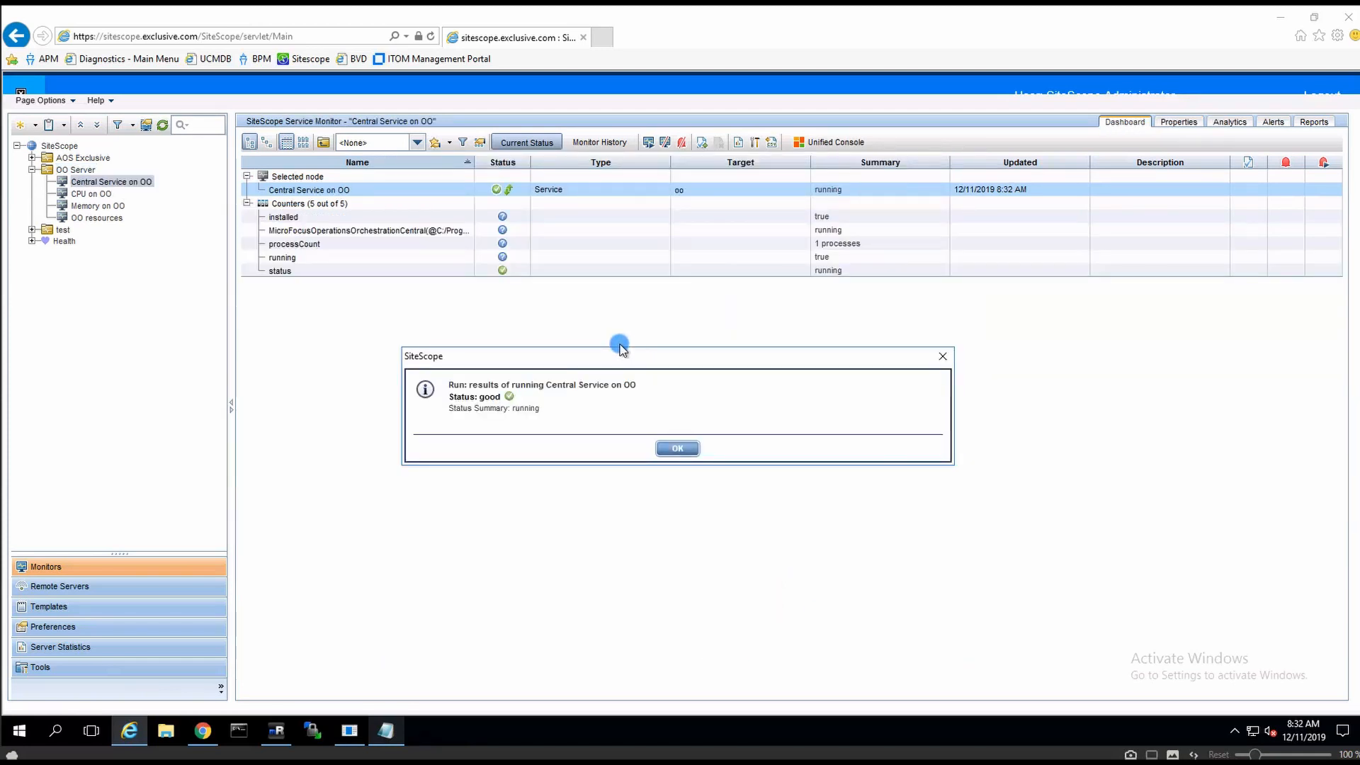
click(674, 448)
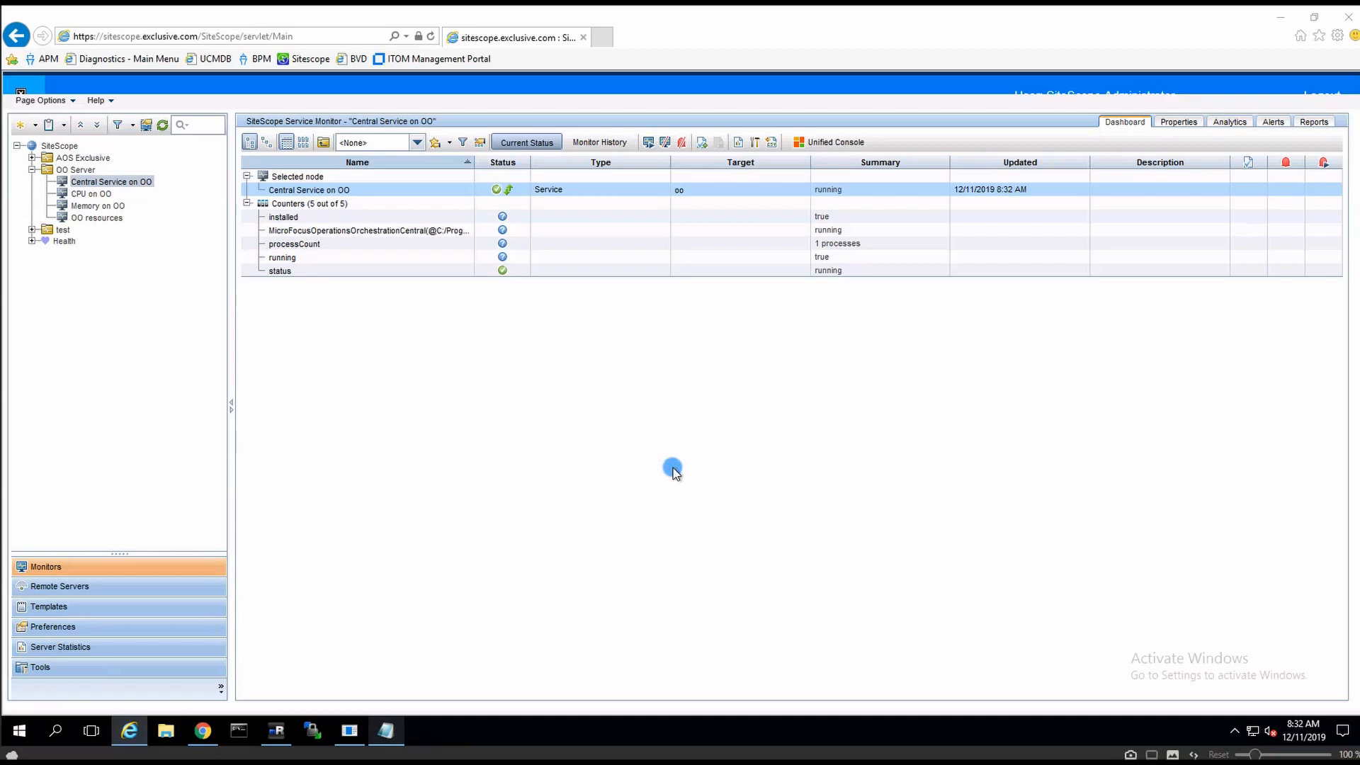
Copy the Central Service on OO monitor and paste the duplicate into the OO Server group.
right_click(112, 188)
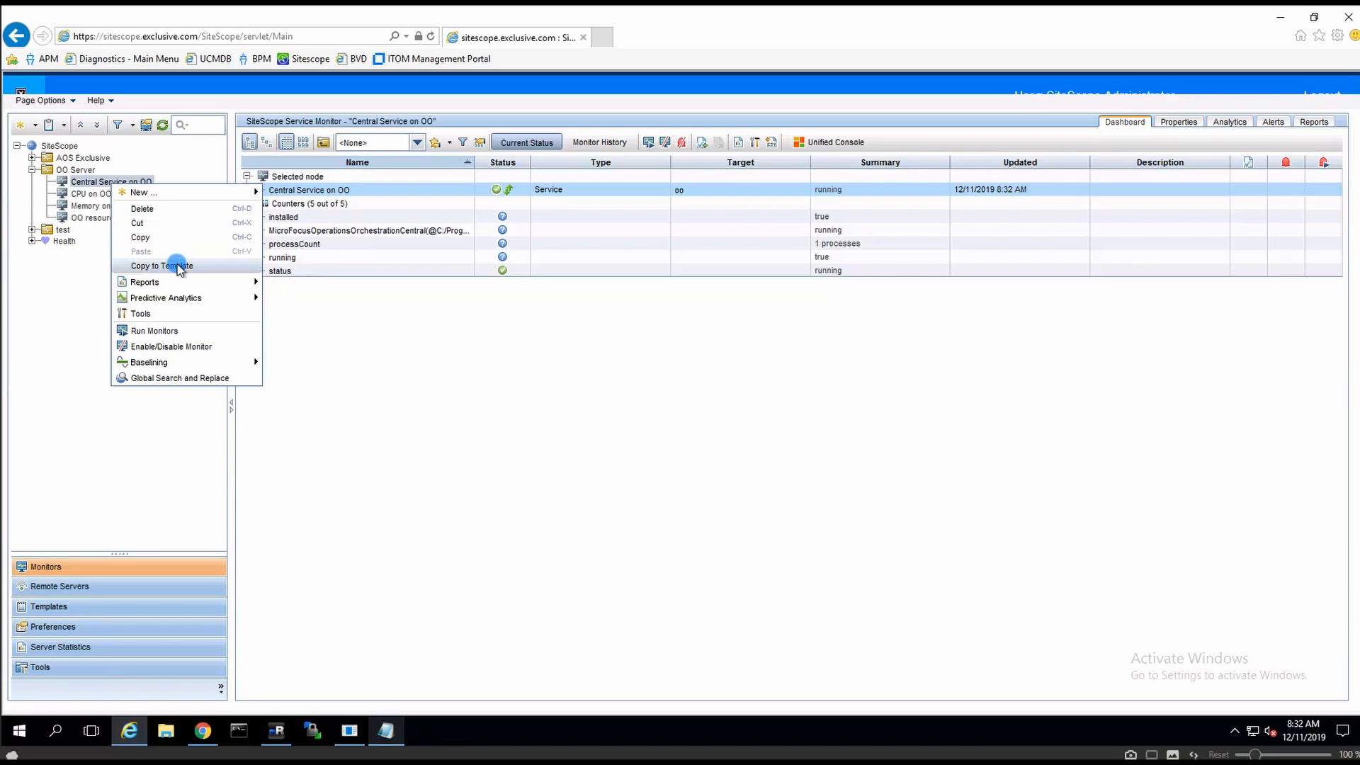
click(155, 237)
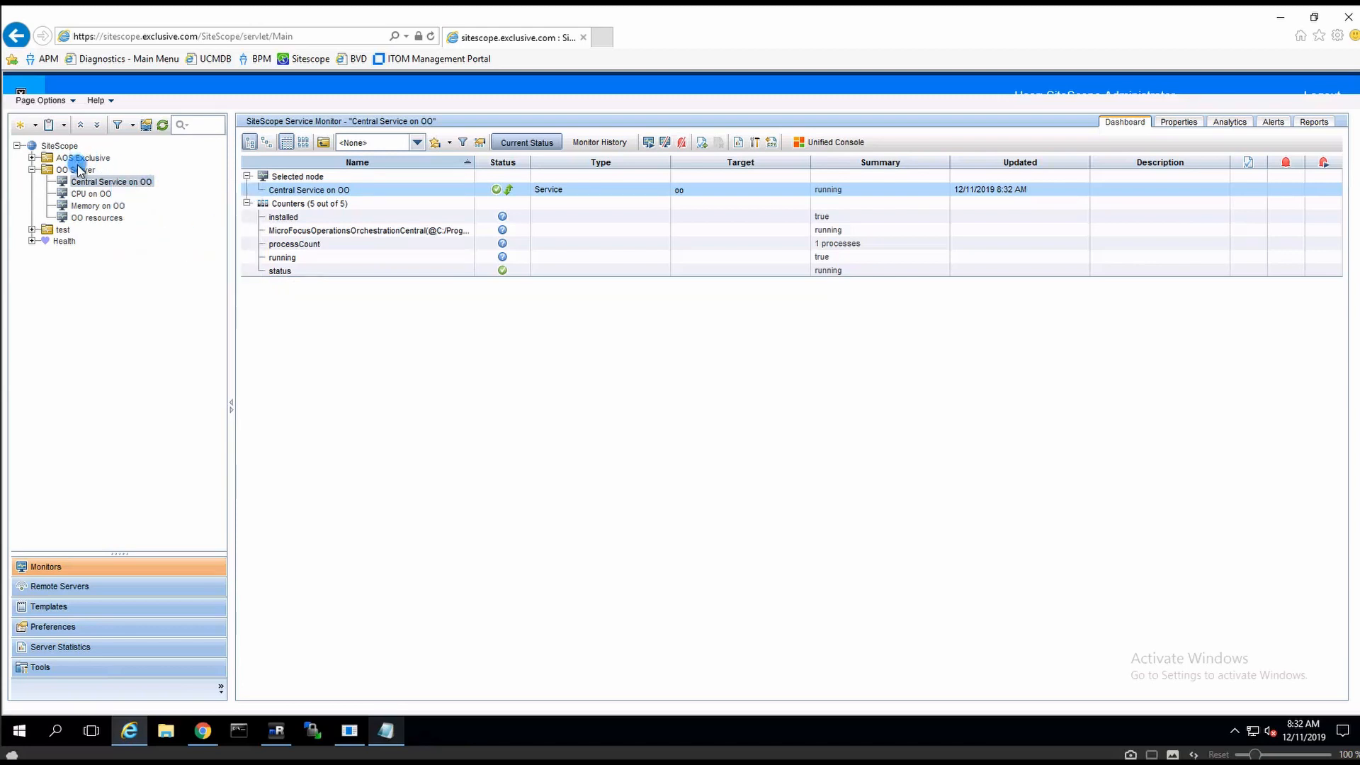
right_click(78, 170)
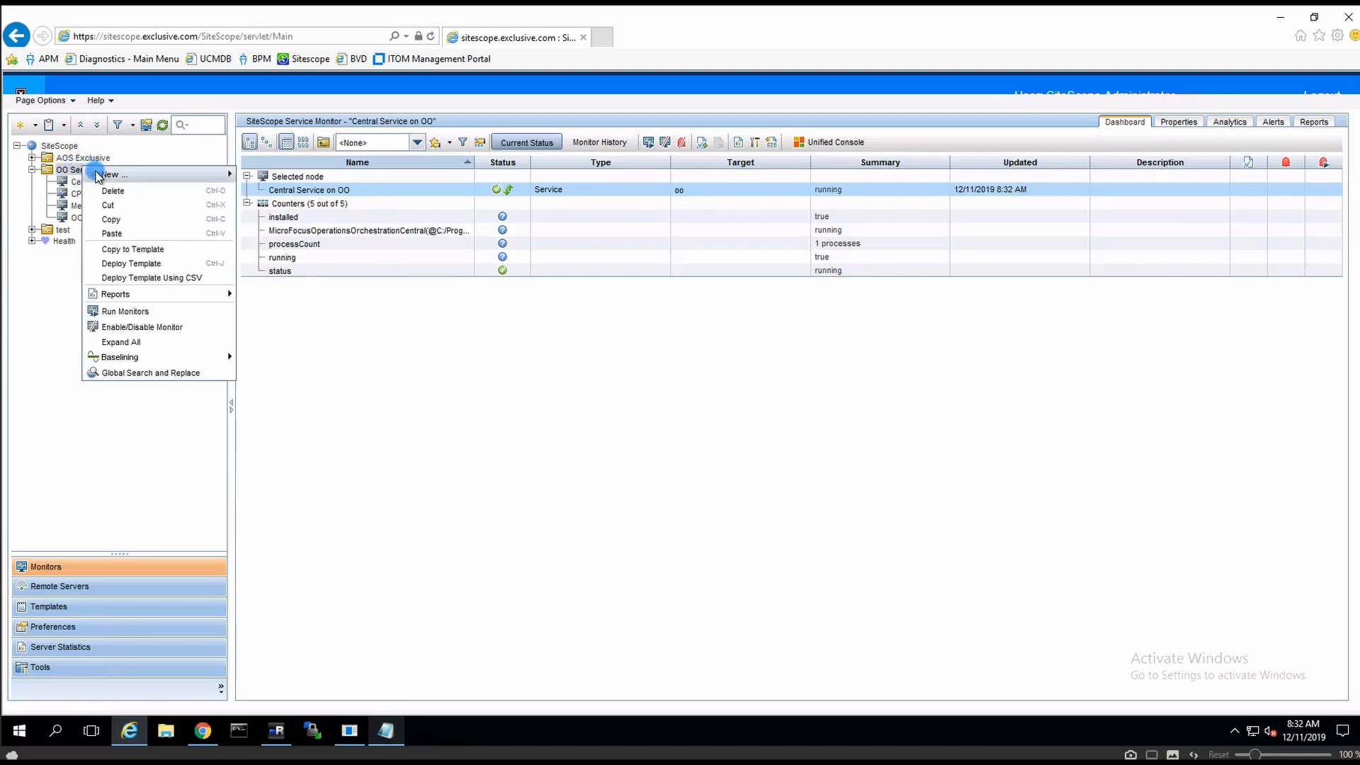
click(168, 235)
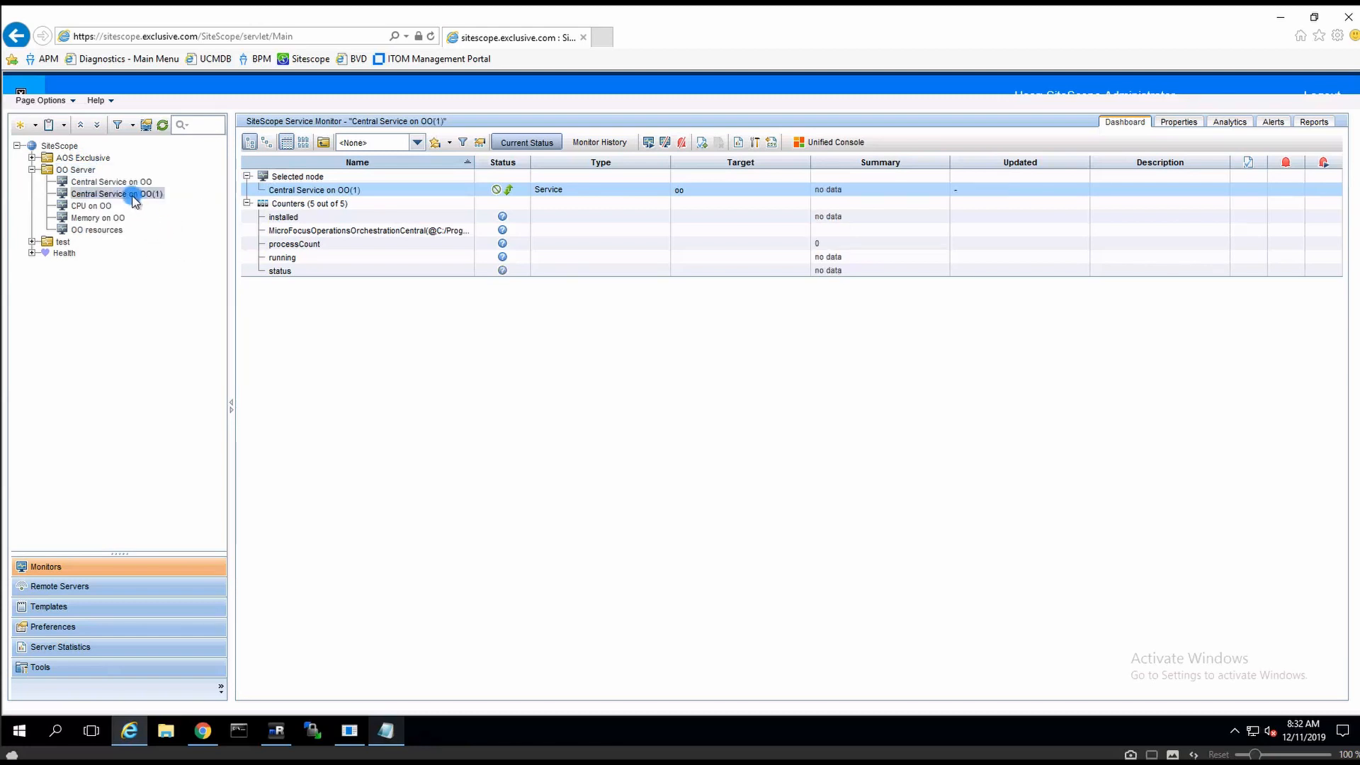
Rename the duplicated Central Service on OO(1) monitor as RAS Service on OO in its properties.
click(1178, 122)
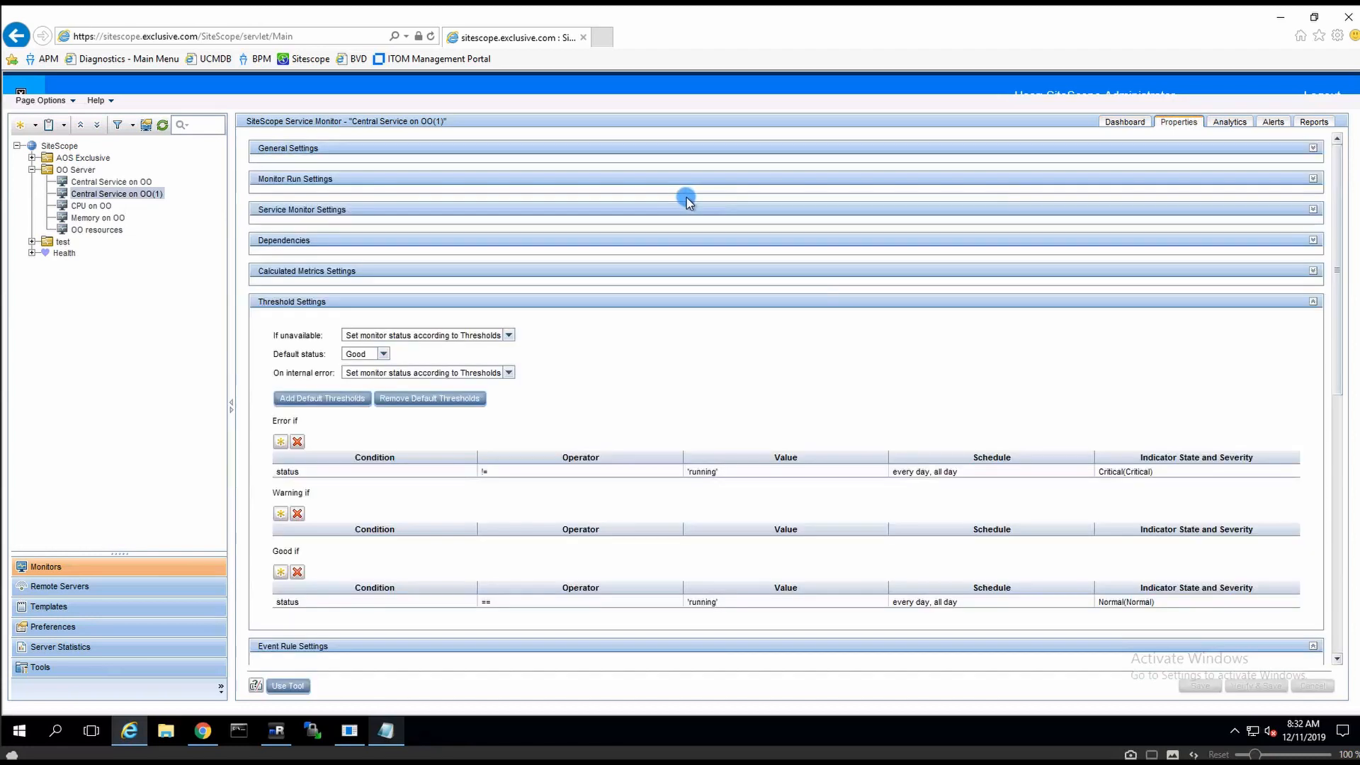
click(290, 149)
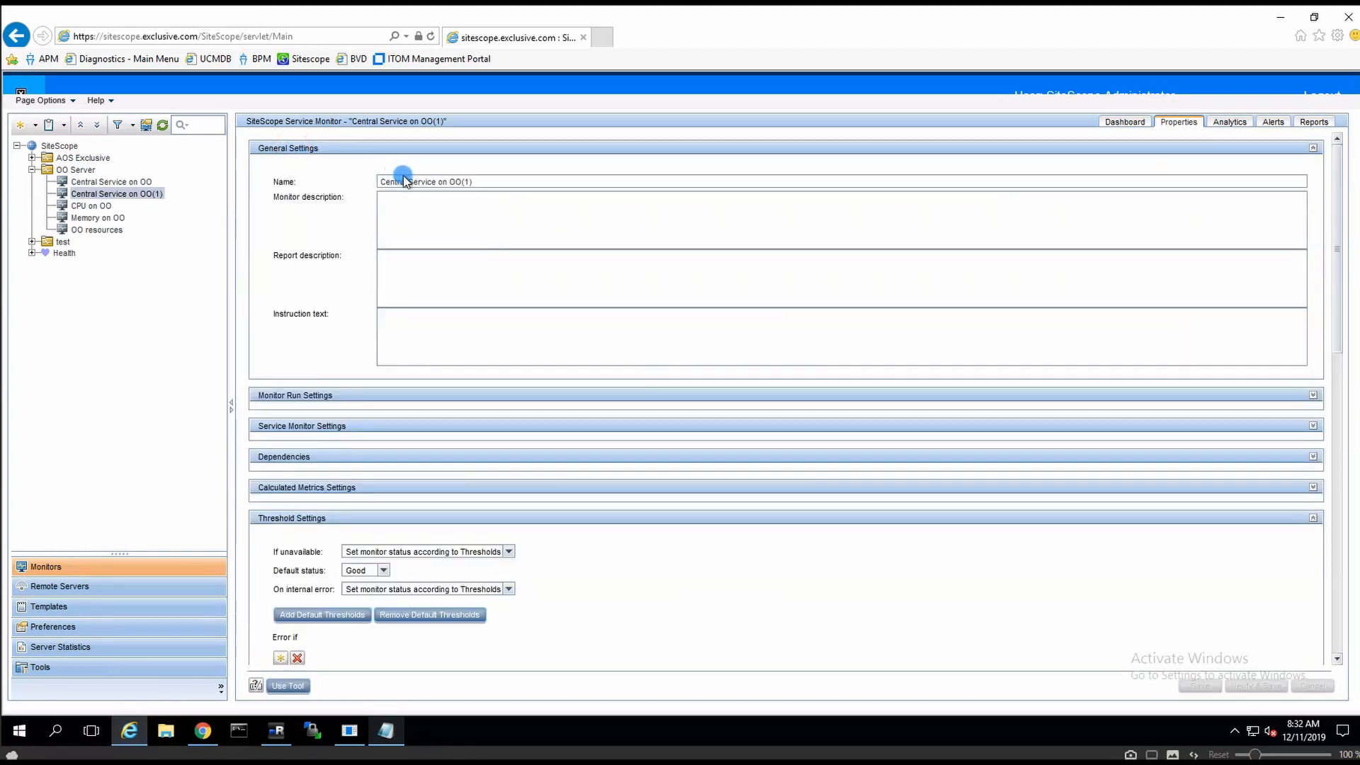
double_click(402, 181)
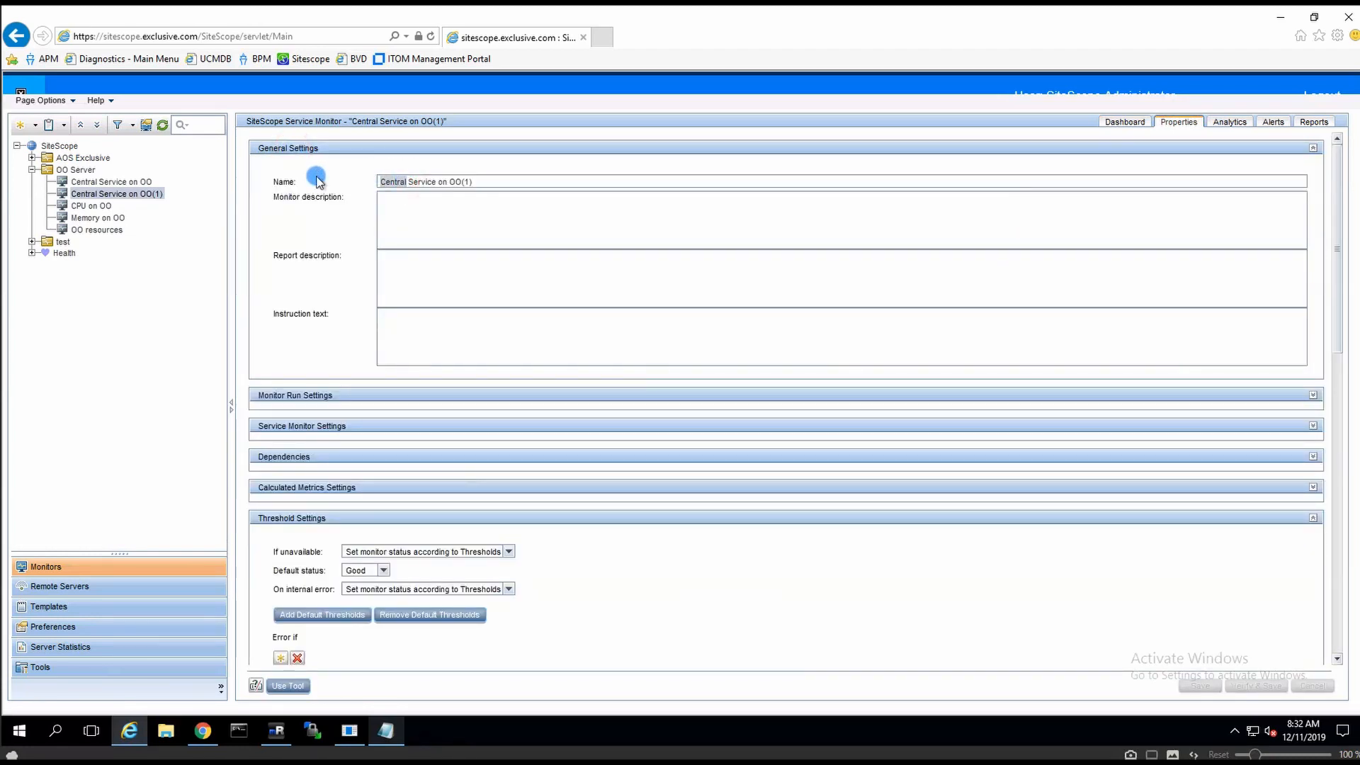
text(RAS)
click(480, 181)
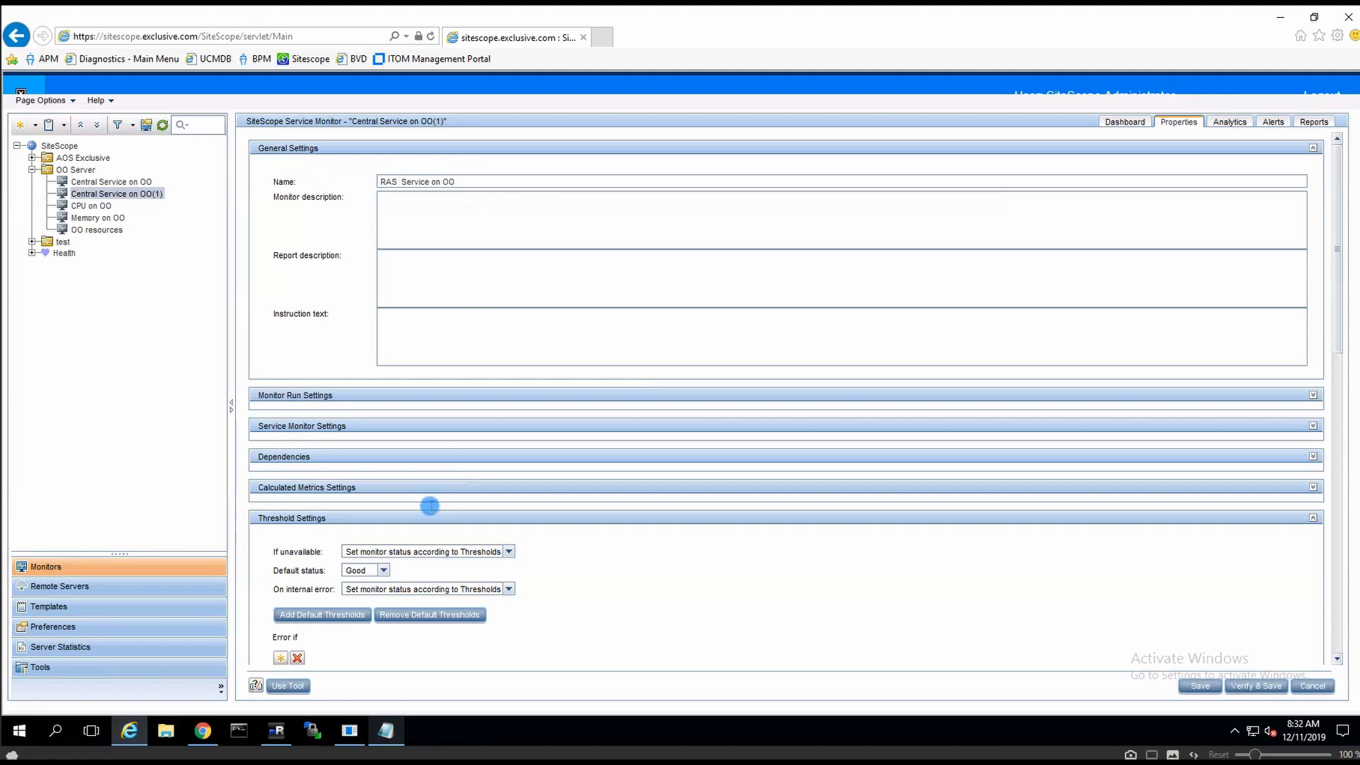
Reload the services of server oo, set the monitored service to Micro Focus Operations Orchestration RAS, and verify and save the monitor.
click(303, 396)
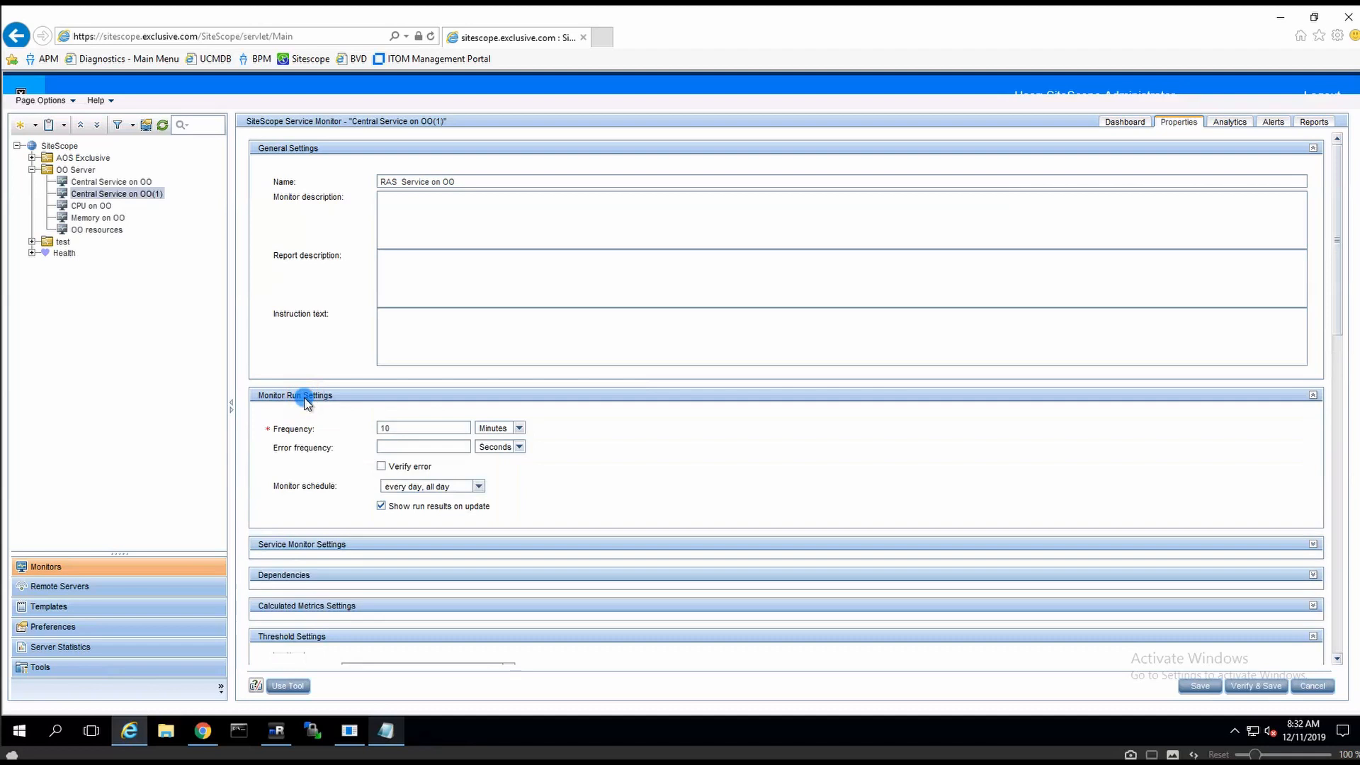
click(383, 428)
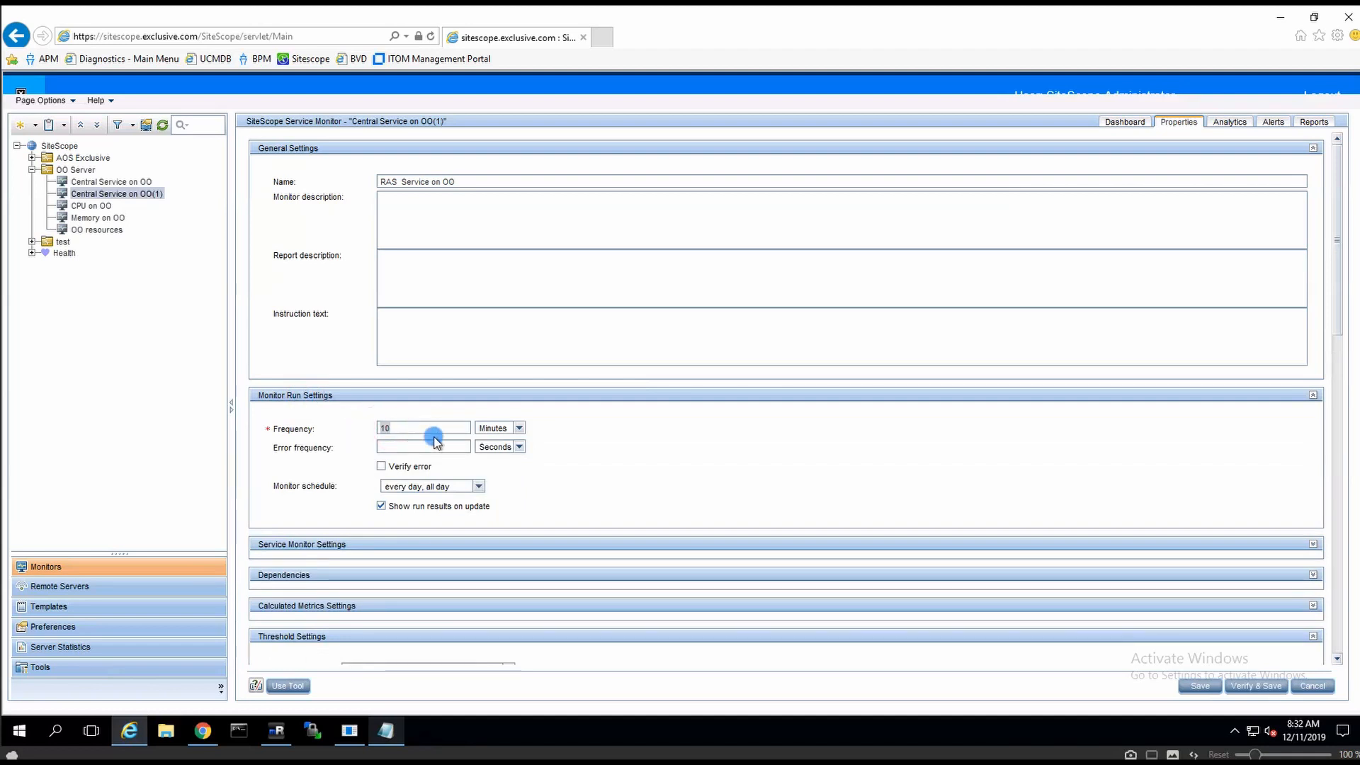
click(344, 395)
click(333, 429)
click(356, 427)
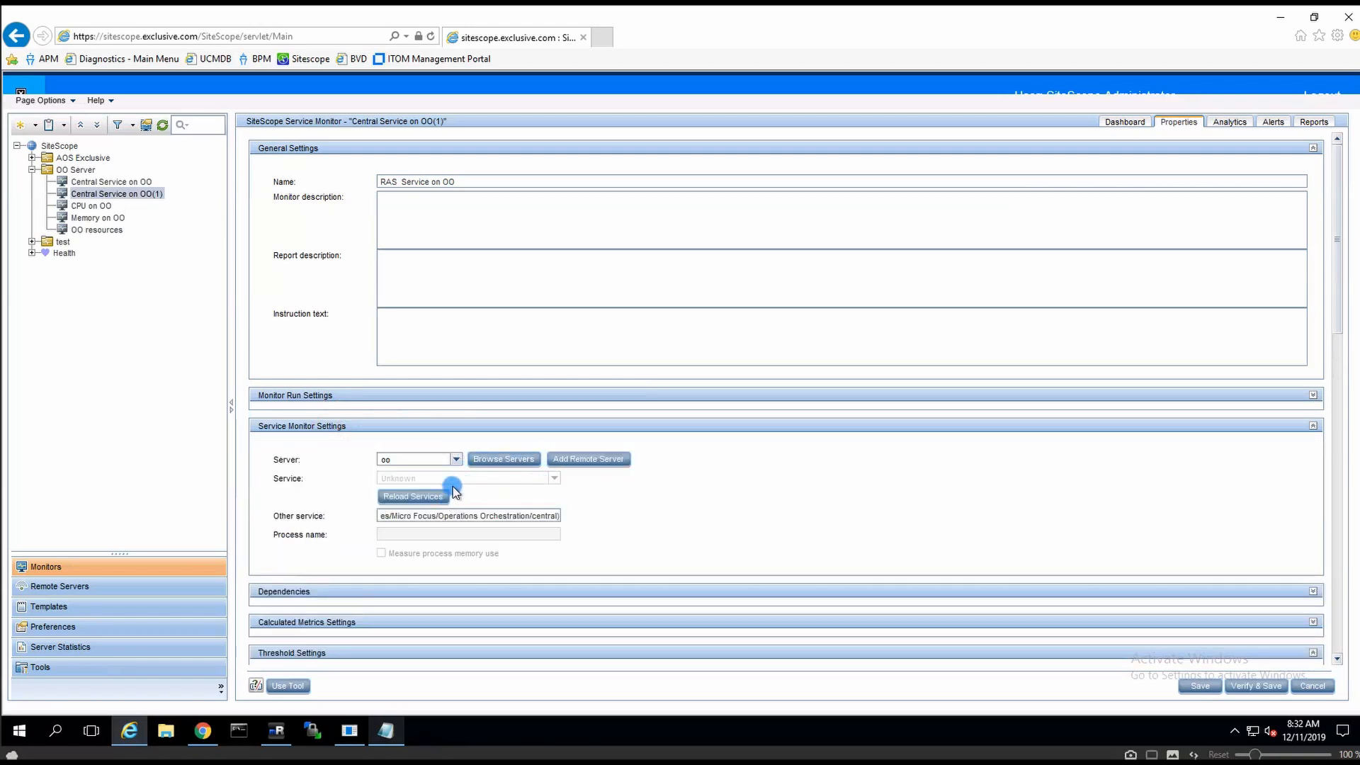
click(432, 497)
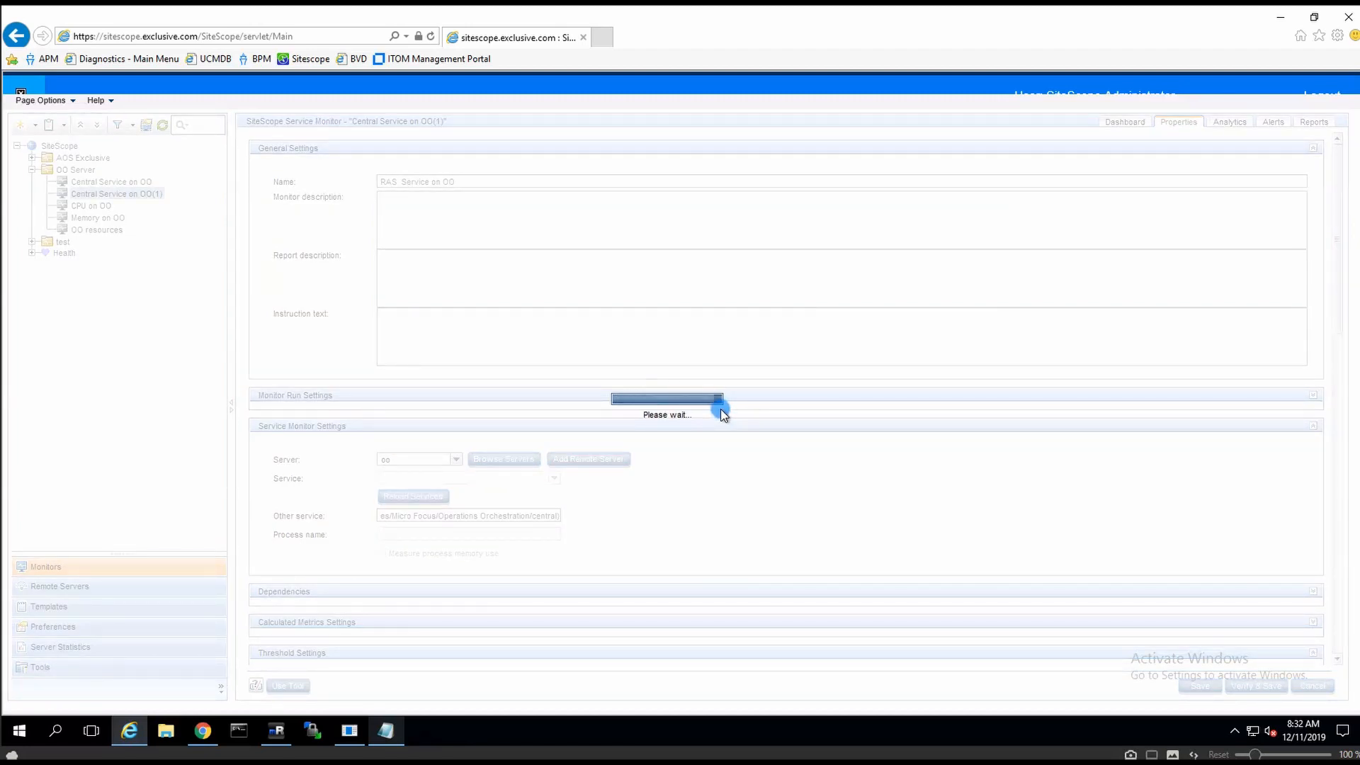
click(556, 480)
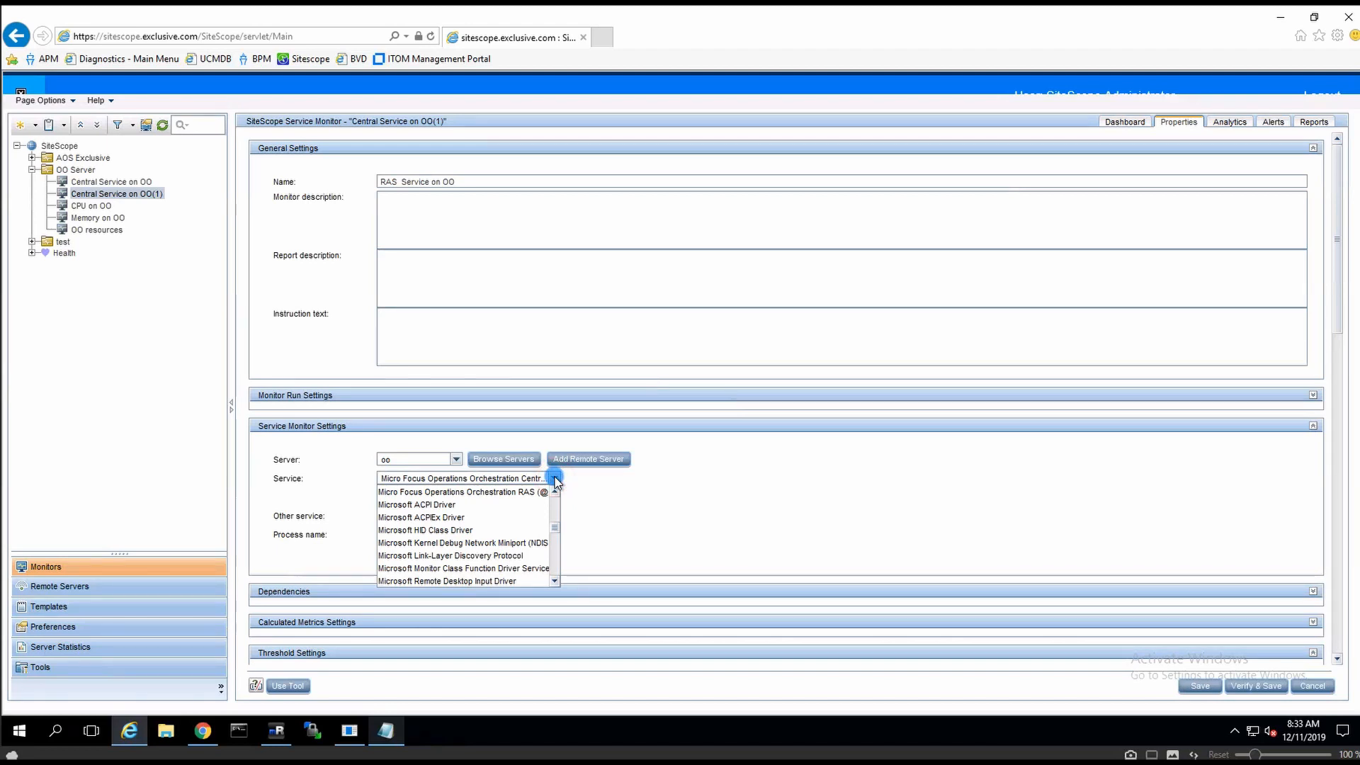
click(489, 492)
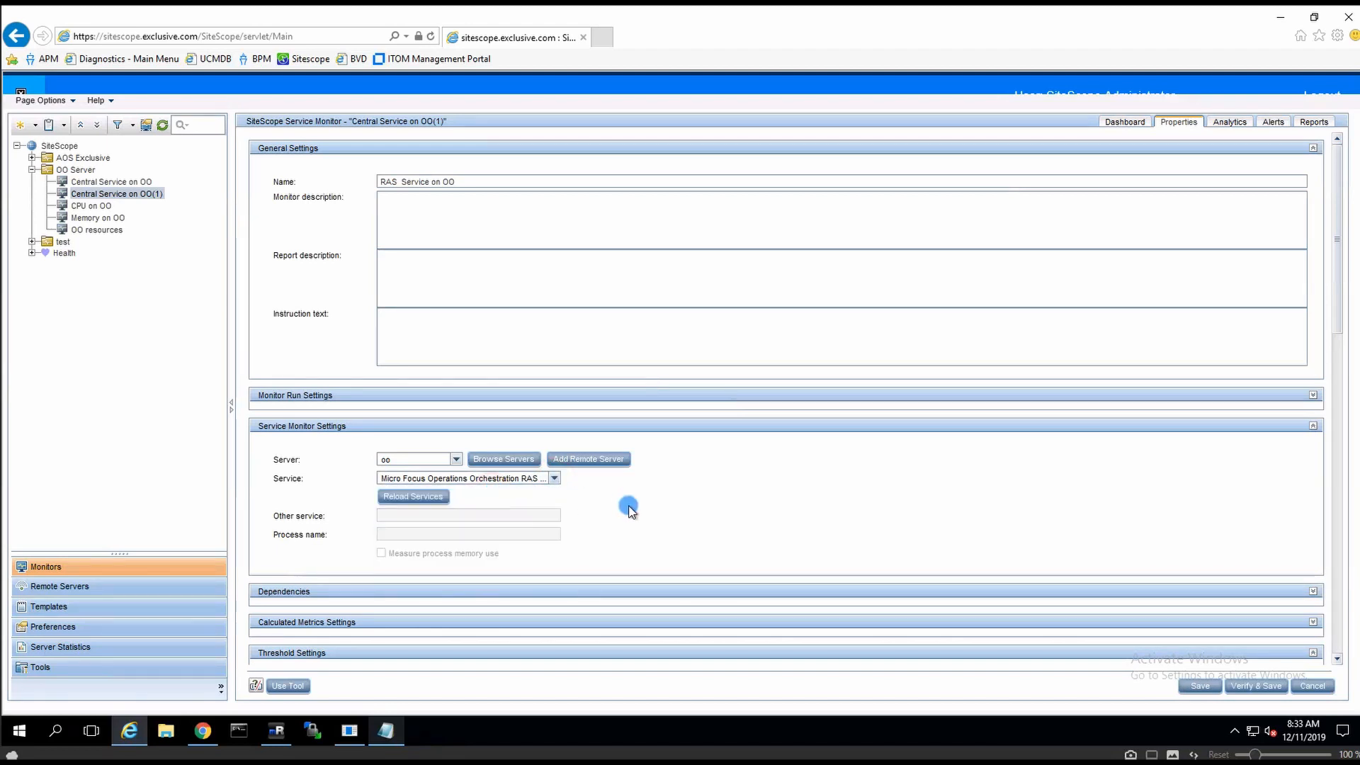
click(1251, 688)
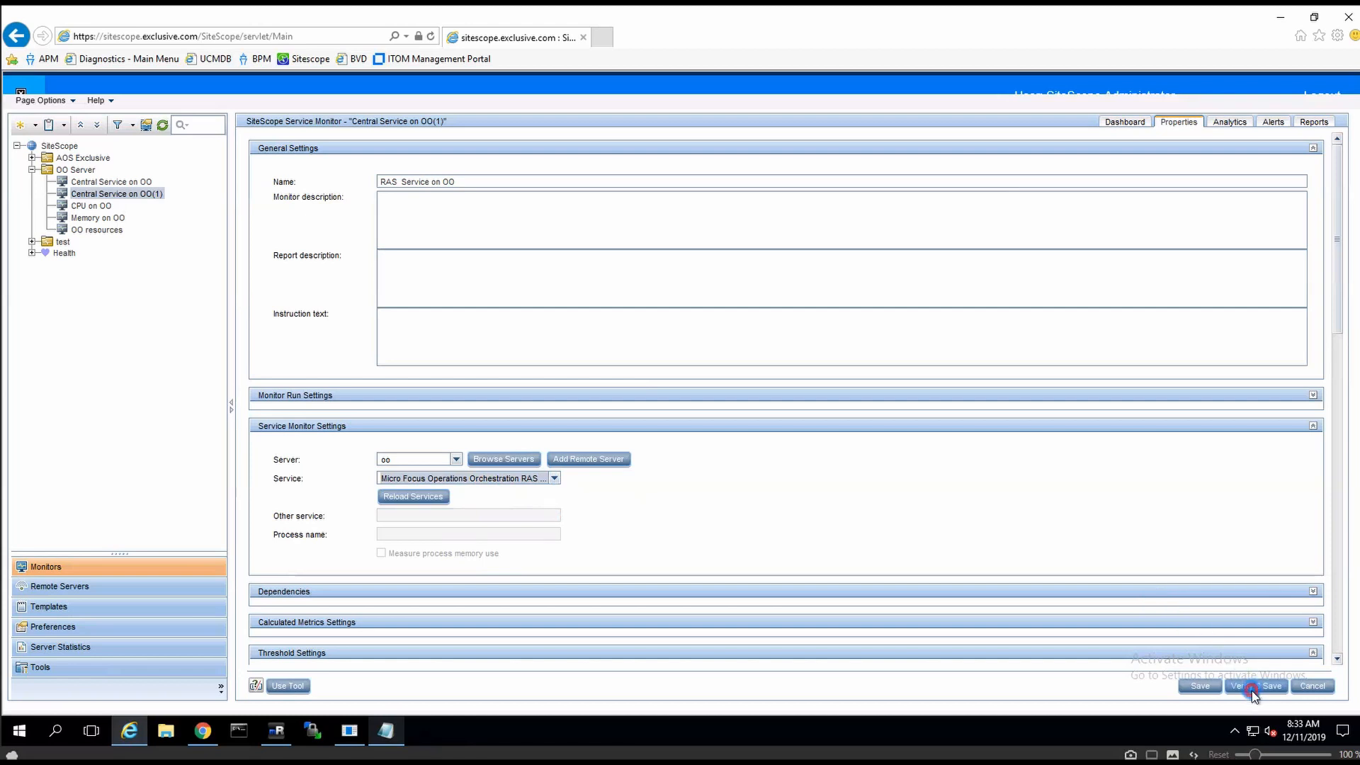
click(659, 441)
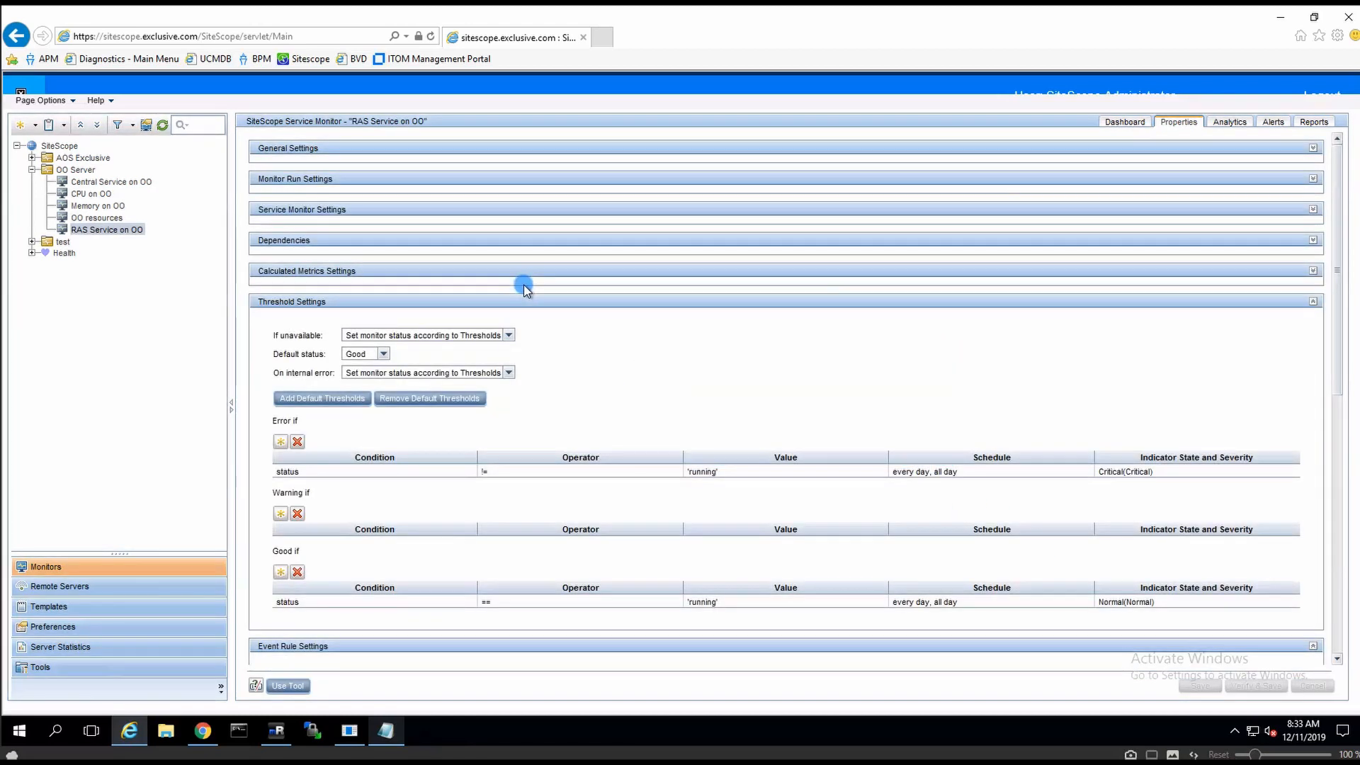
Paste another copy of the Central Service on OO monitor into the OO Server group.
right_click(114, 231)
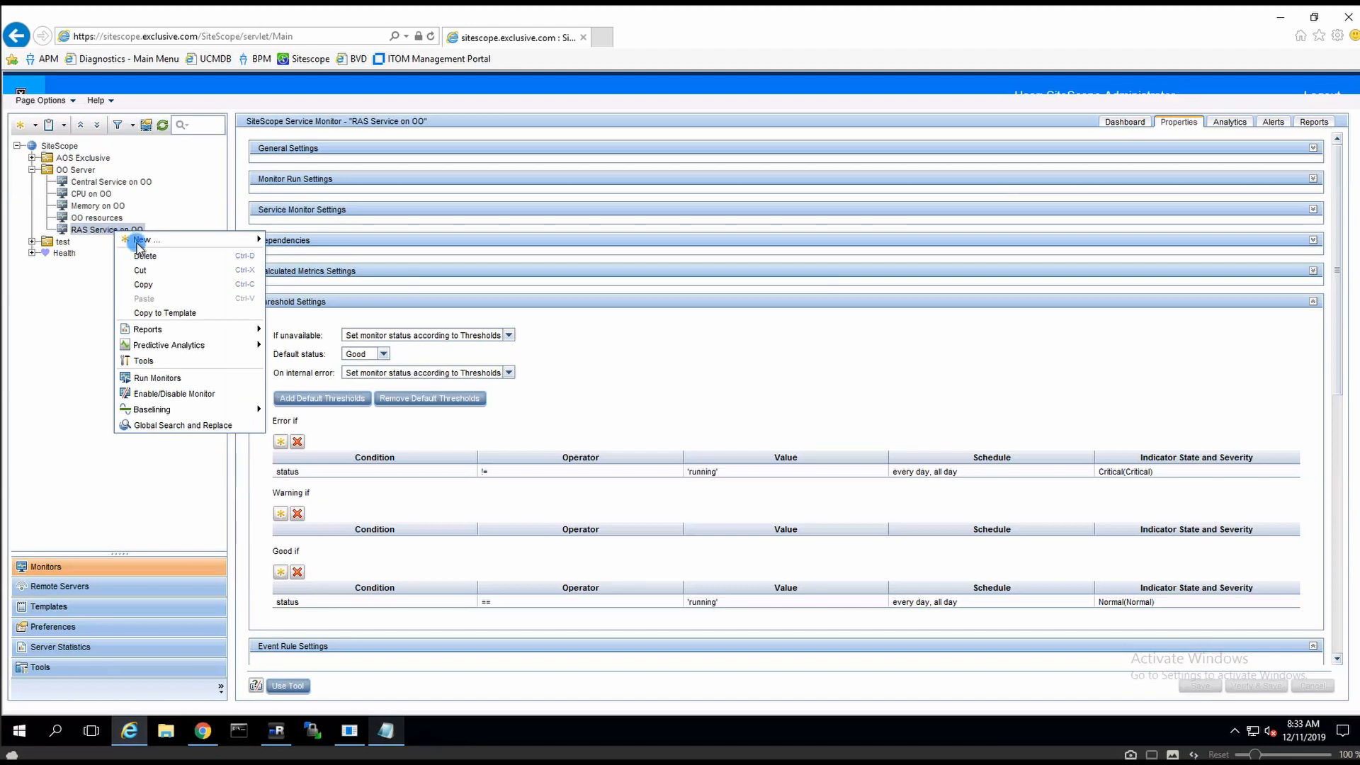
mouse_move(182, 243)
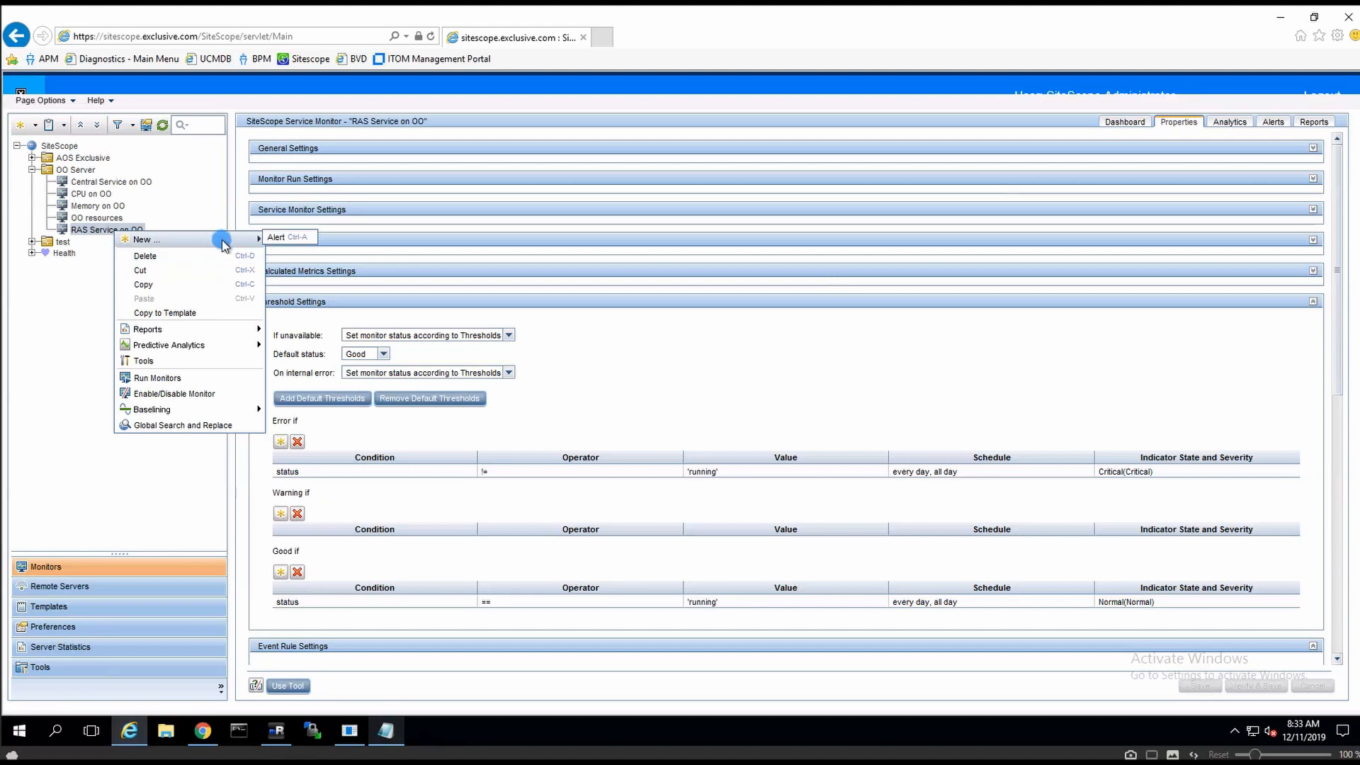
click(90, 230)
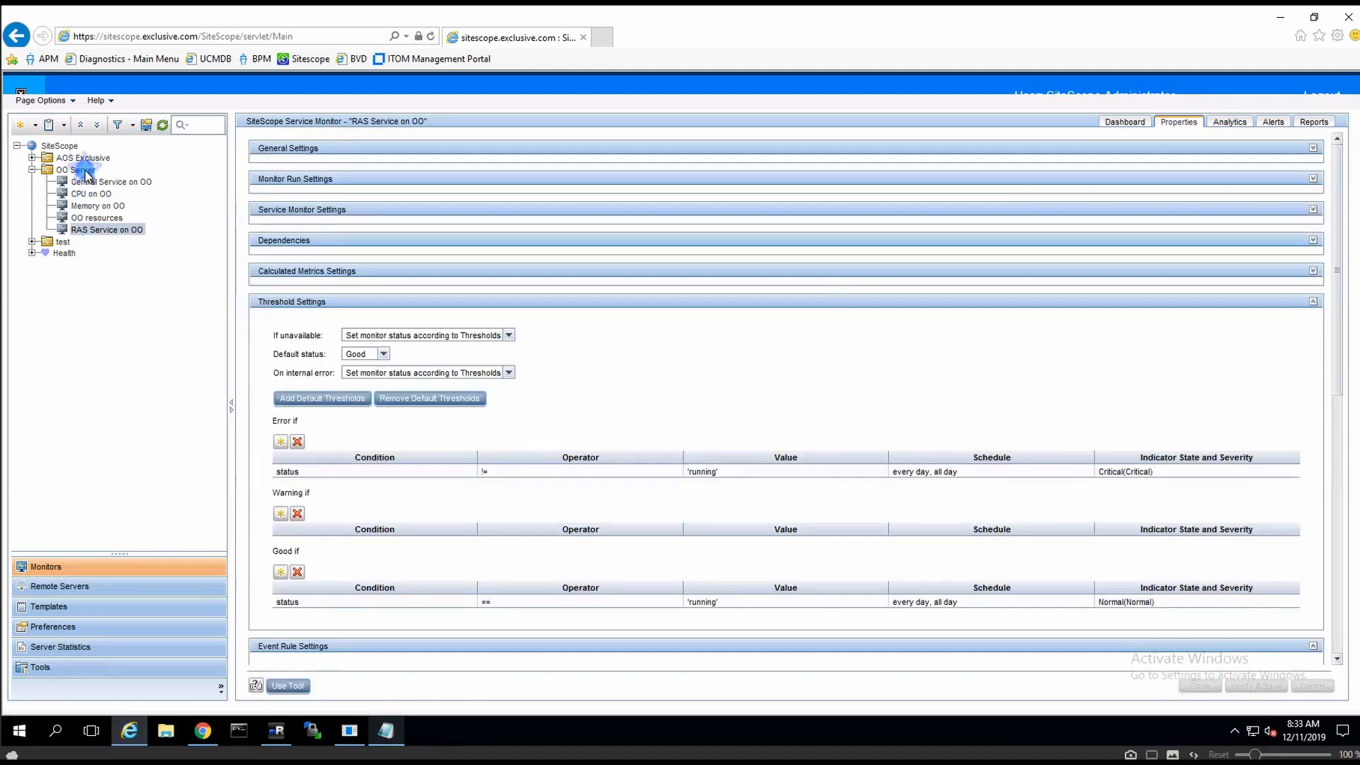
right_click(84, 170)
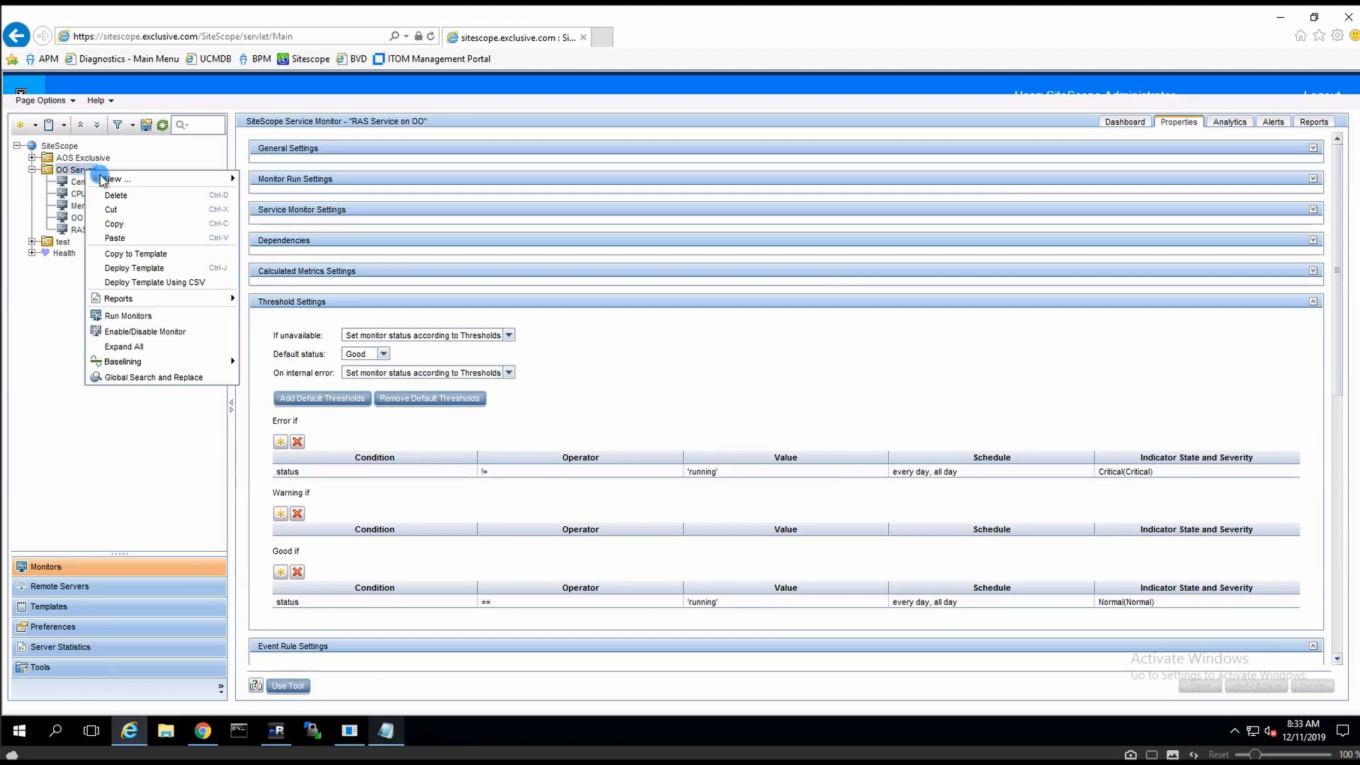
click(152, 238)
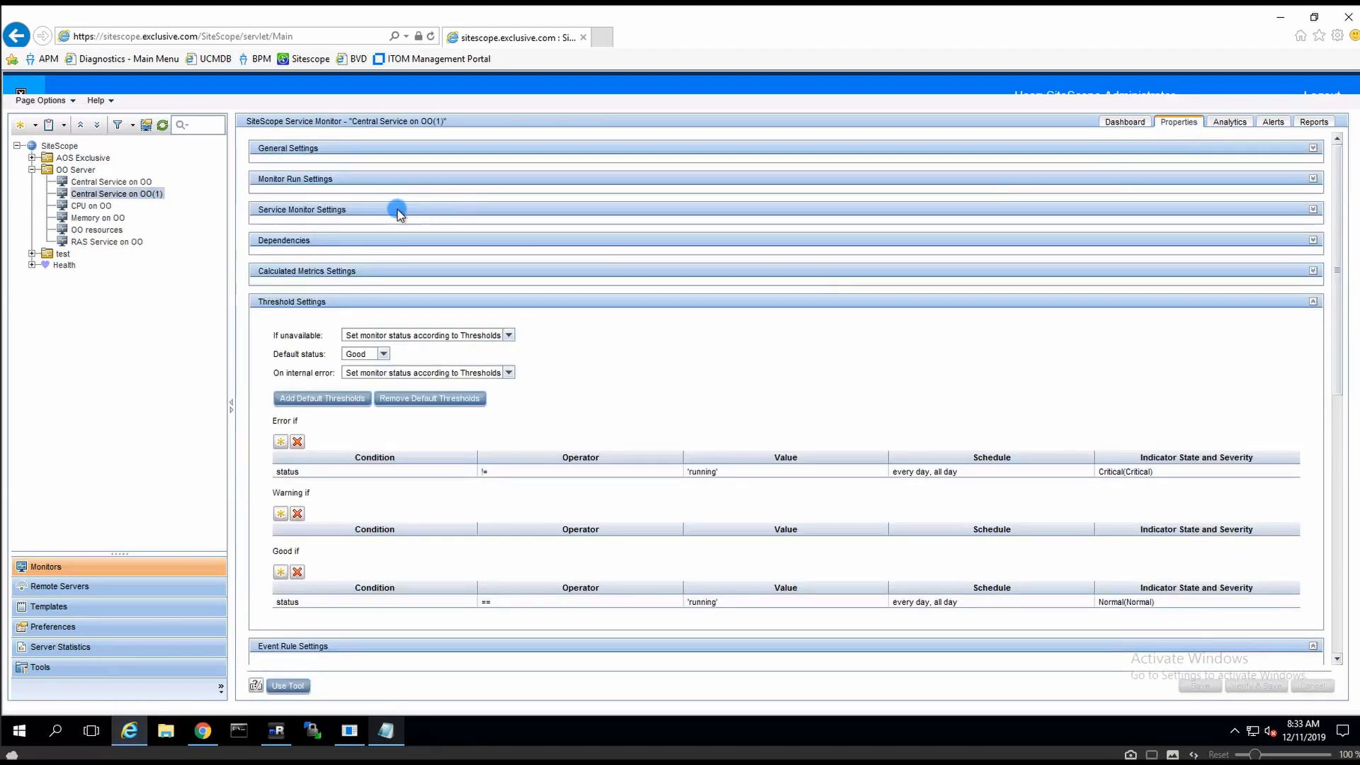
Rename the newly pasted Central Service on OO(1) monitor as Postgressql Service on OO.
click(308, 145)
click(408, 182)
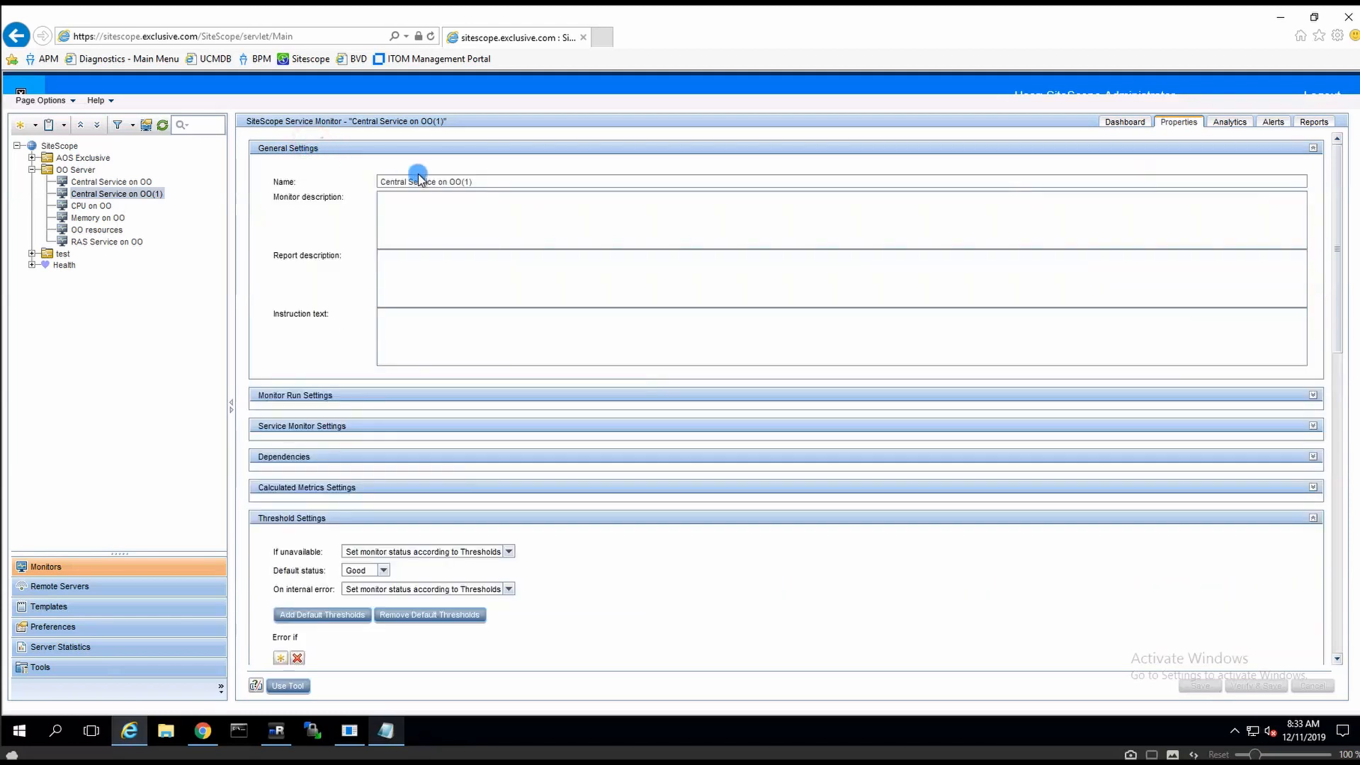
key(shift+End)
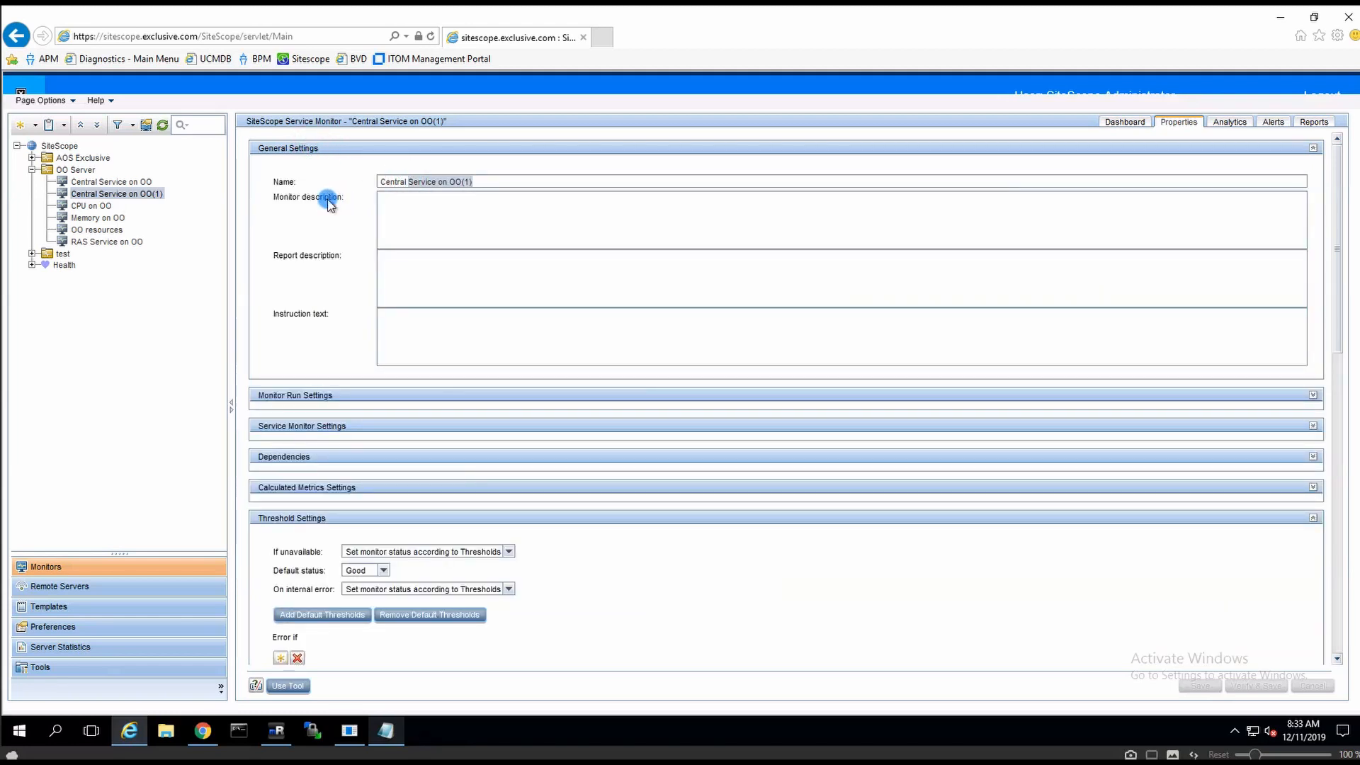
key(Home)
key(ctrl+Delete)
text(Postgres)
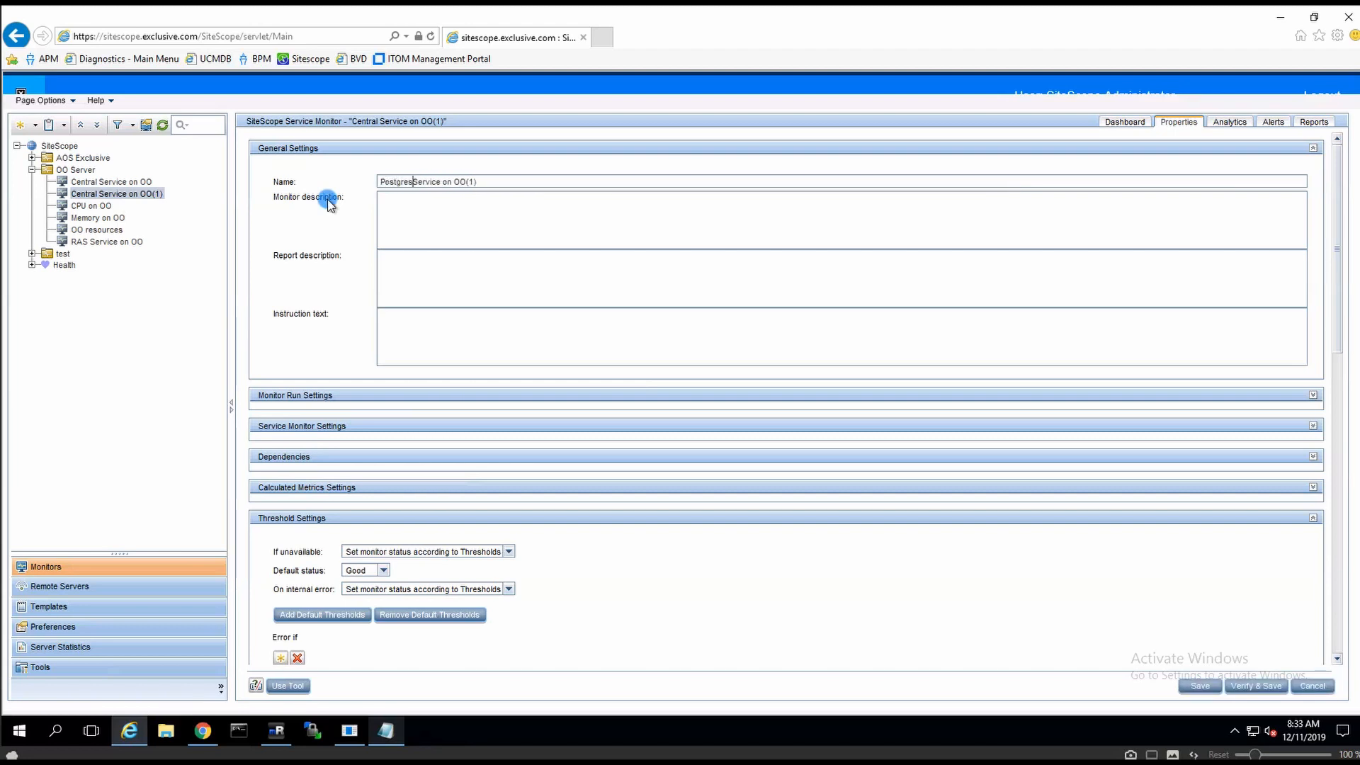
text(sql)
Check the copied monitor's run frequency and try to reload the services of server oo.
click(312, 396)
drag(408, 427, 298, 422)
click(374, 394)
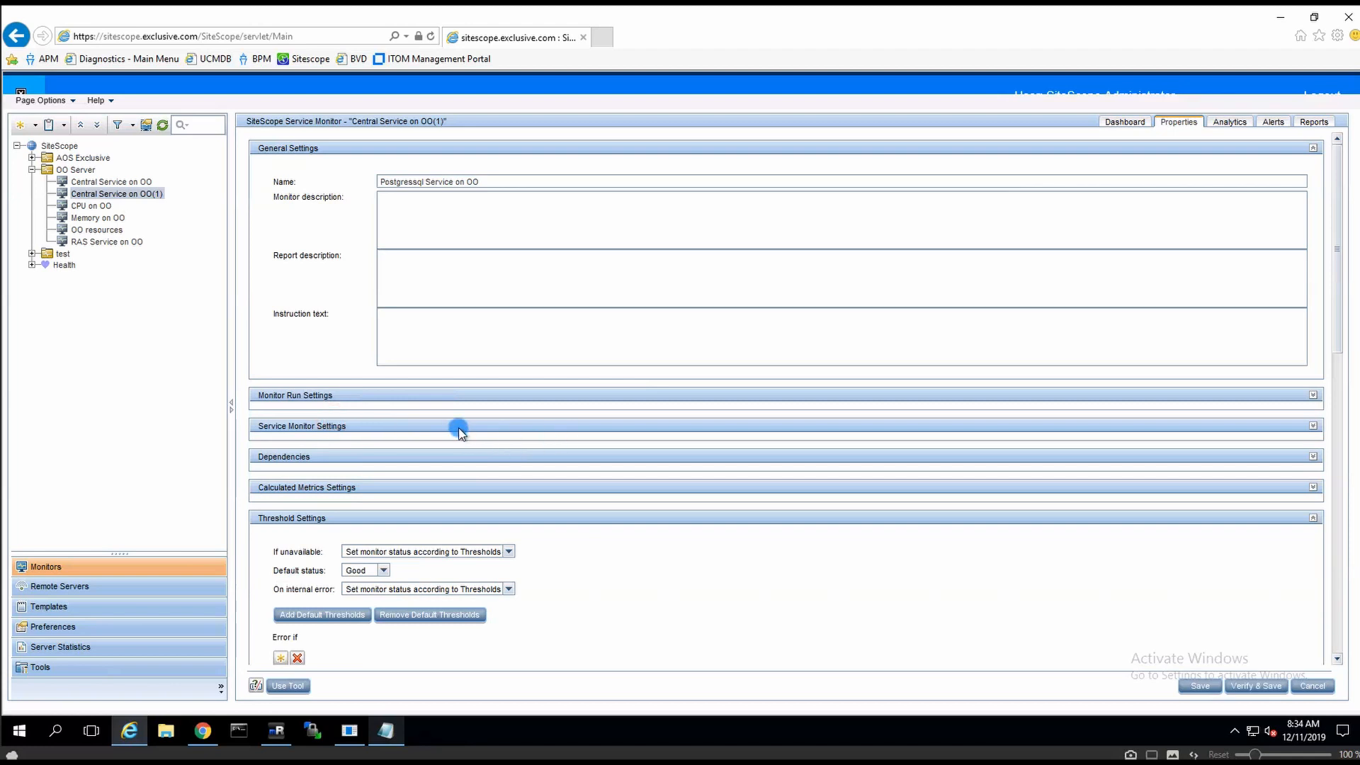
click(318, 426)
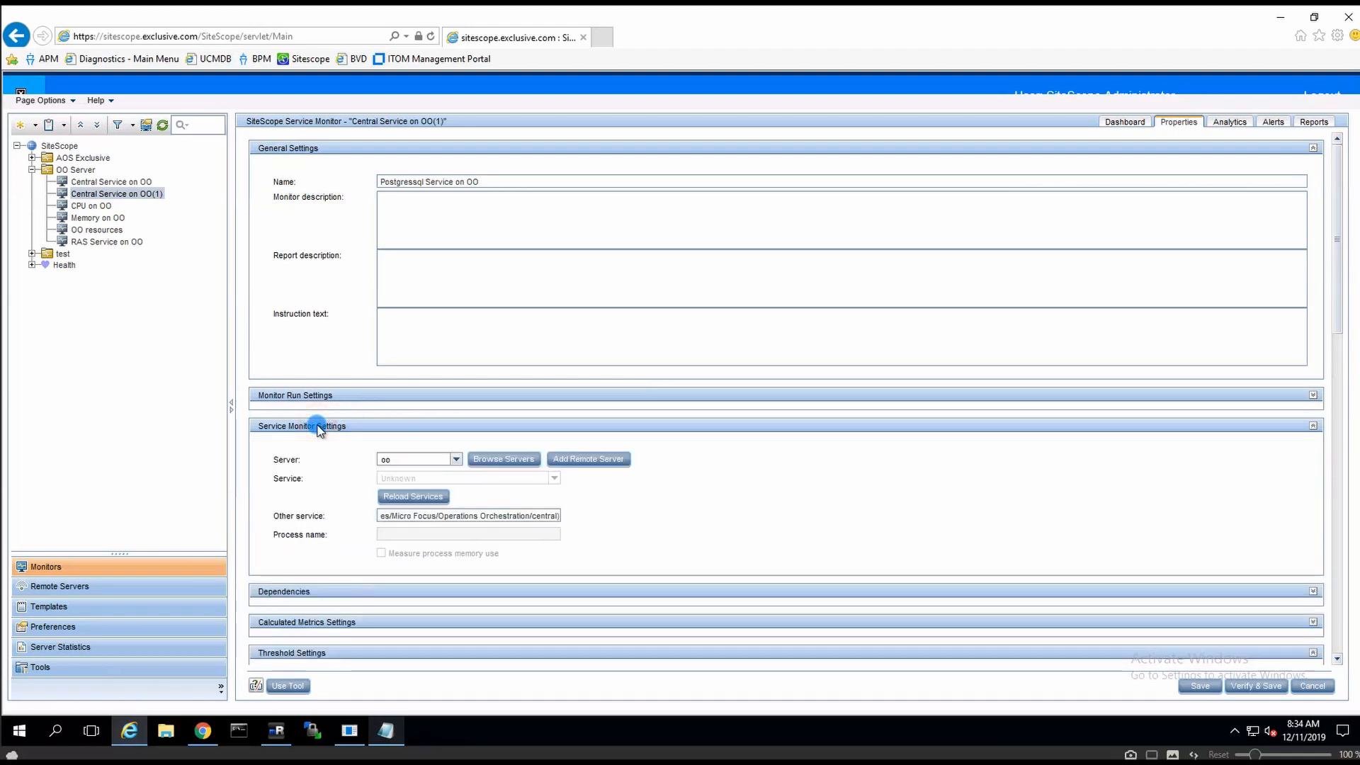
click(413, 497)
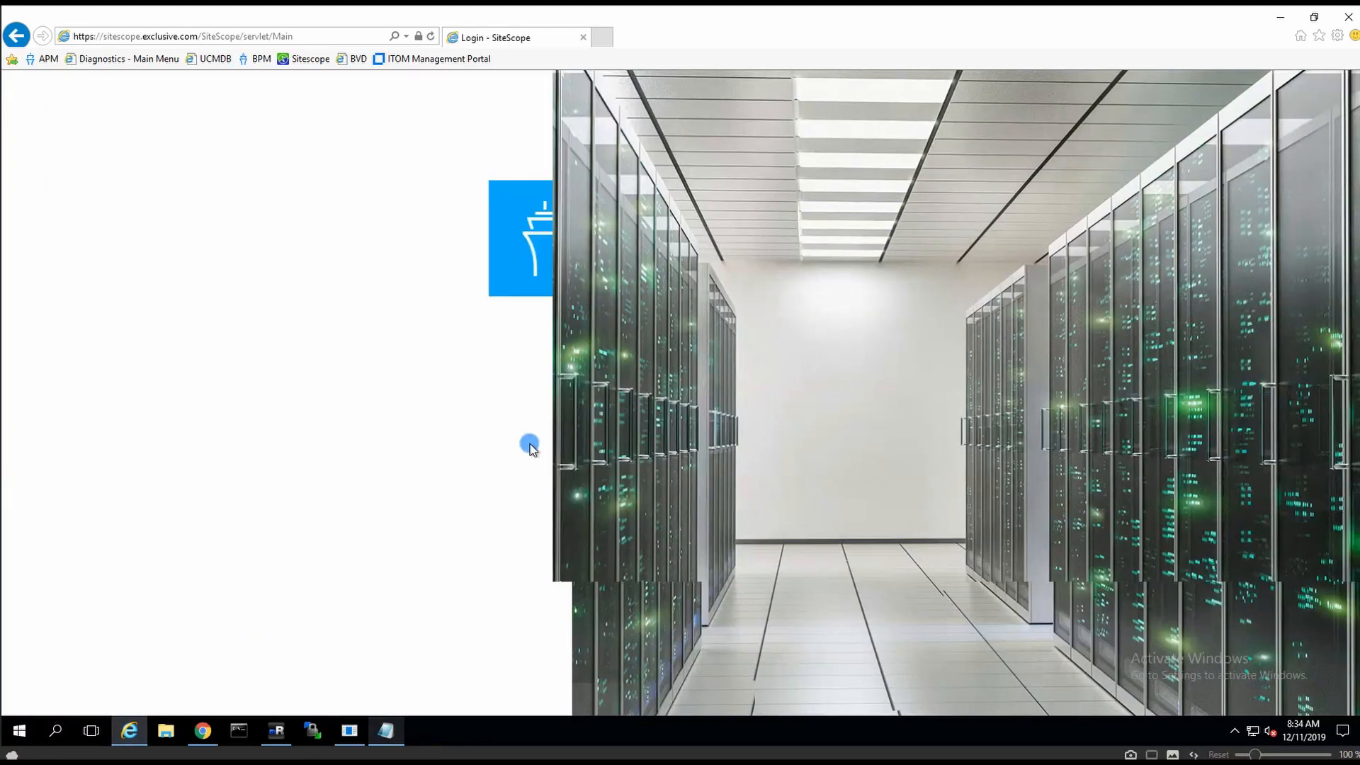
Log back in to SiteScope with the admin user name and account password, and refresh the Operations Bridge Manager console in Chrome.
click(553, 397)
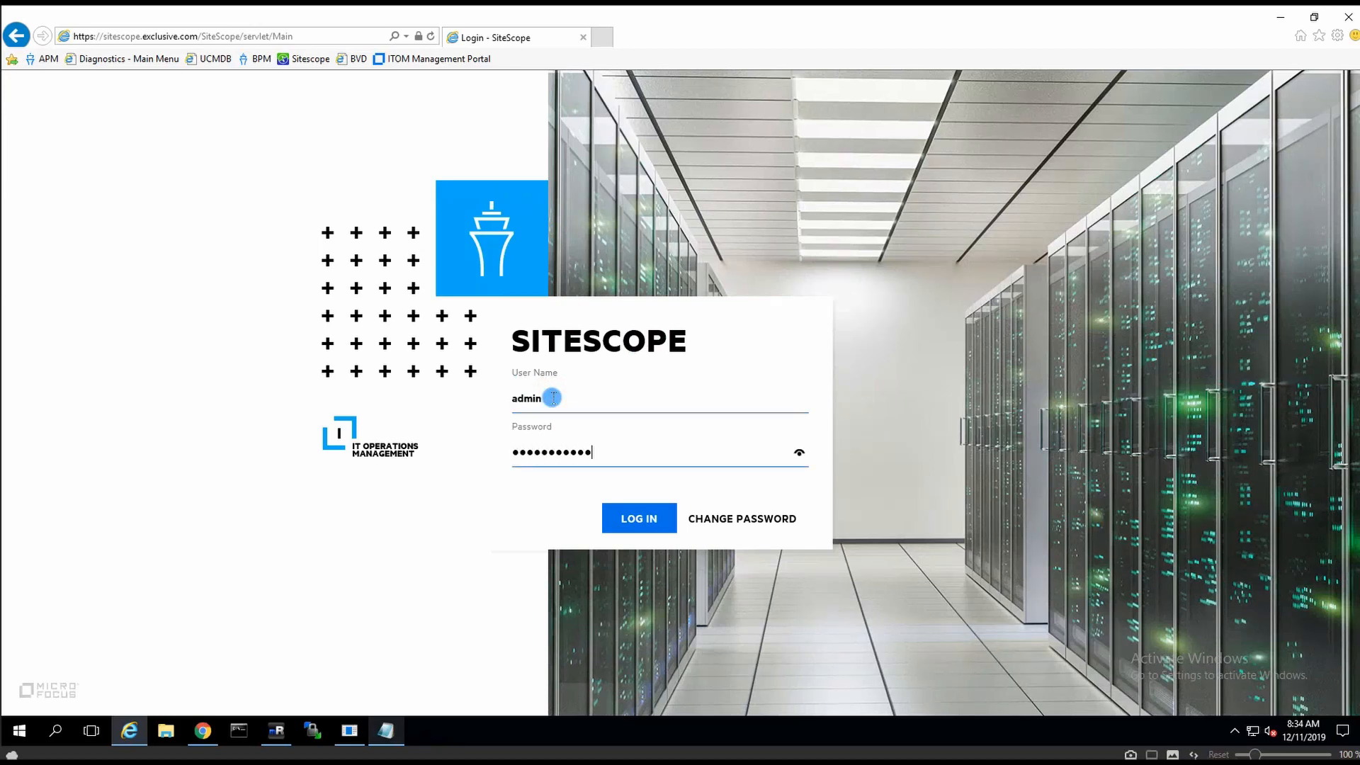
key(Return)
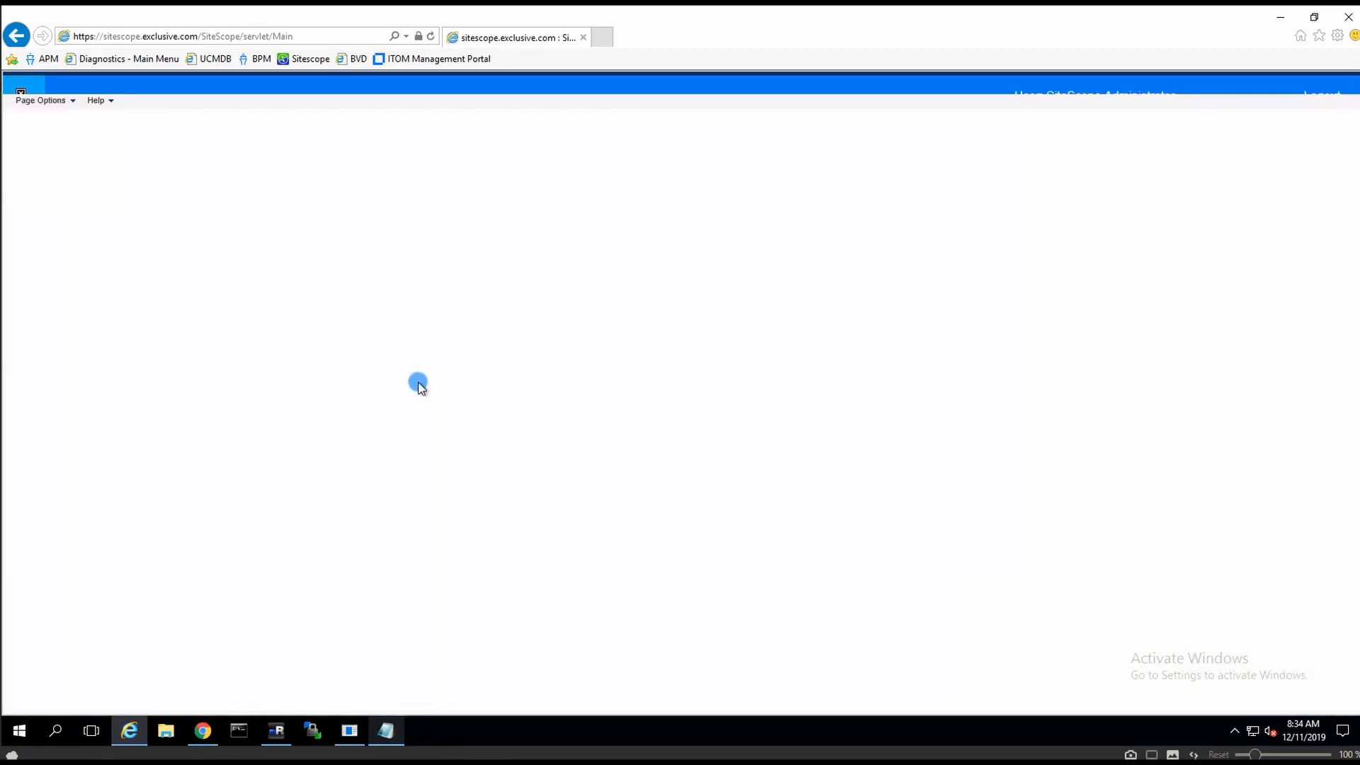
click(202, 731)
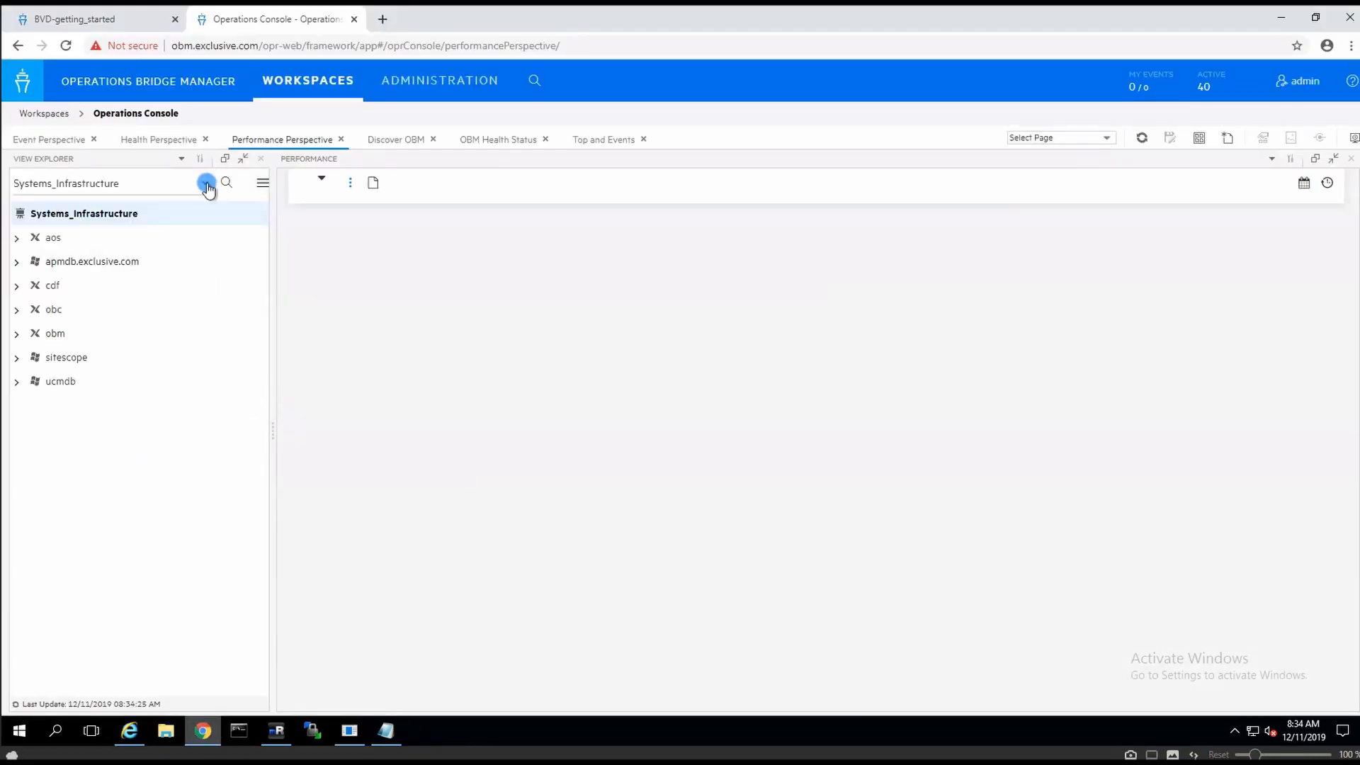
click(66, 46)
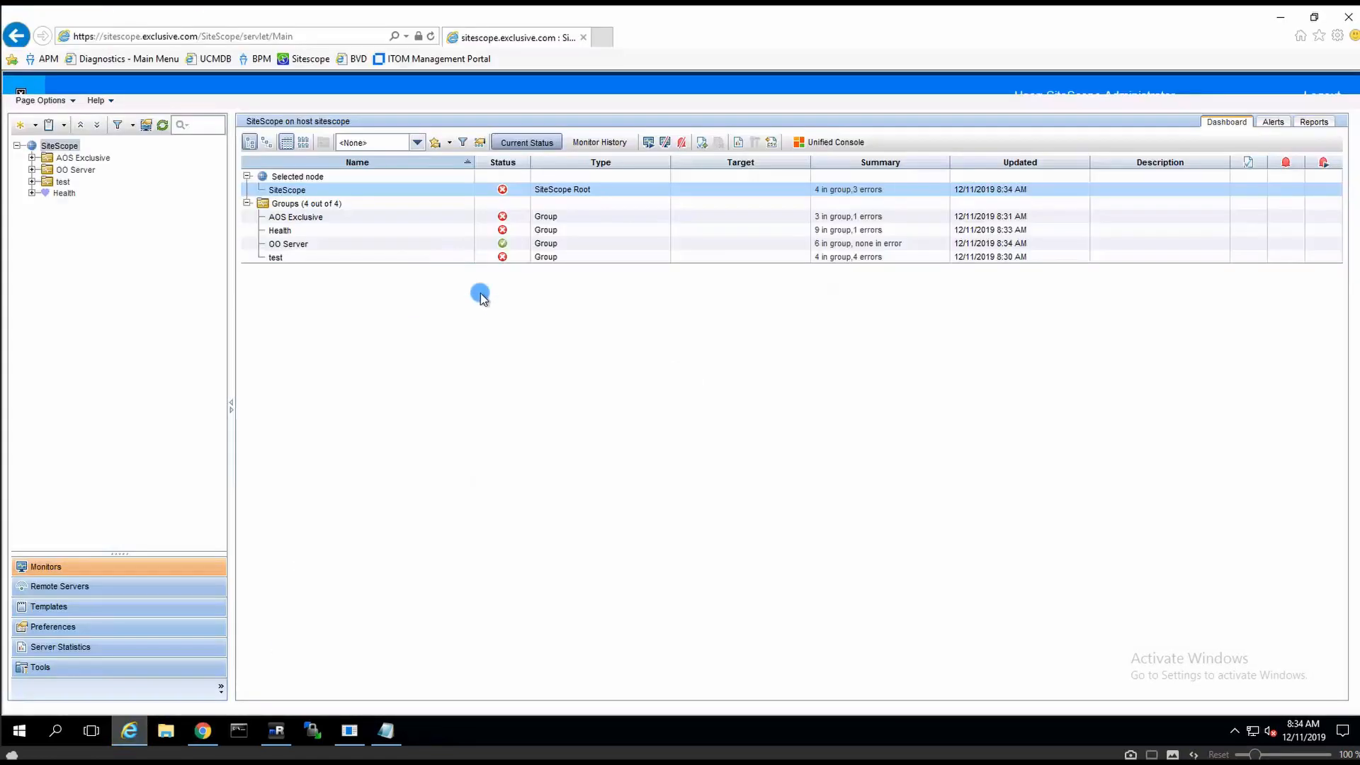
In SiteScope, reopen the properties of Central Service on OO(1) in the OO Server group and rename it as Postgresql Service on OO.
click(32, 169)
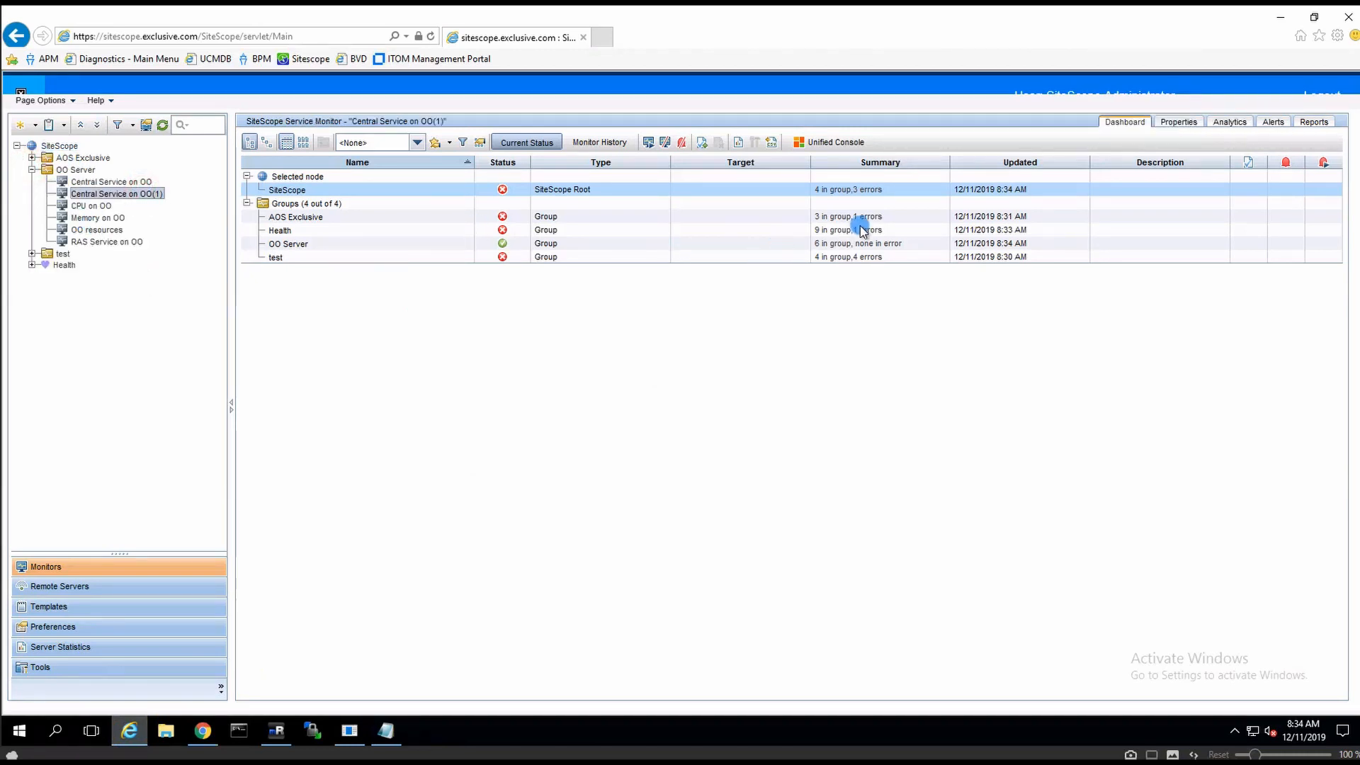
click(1179, 122)
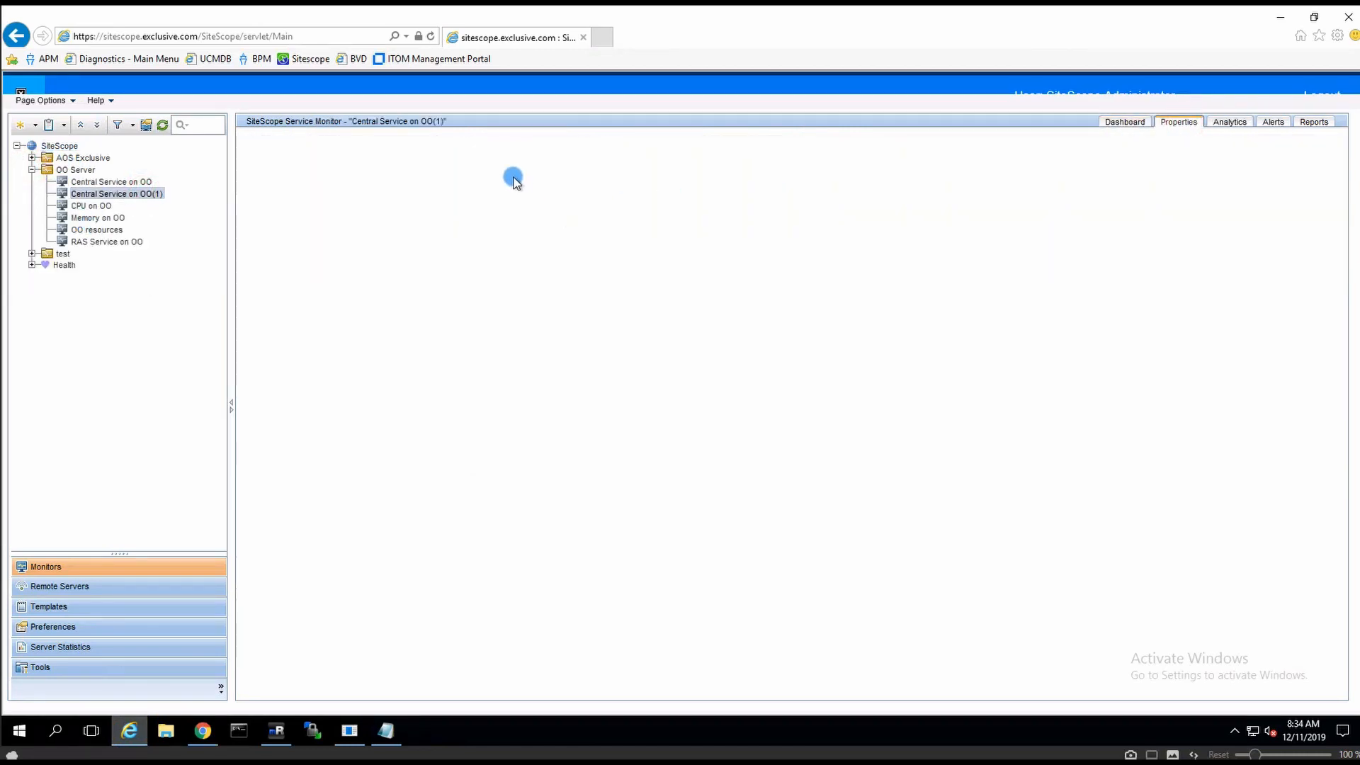
click(322, 149)
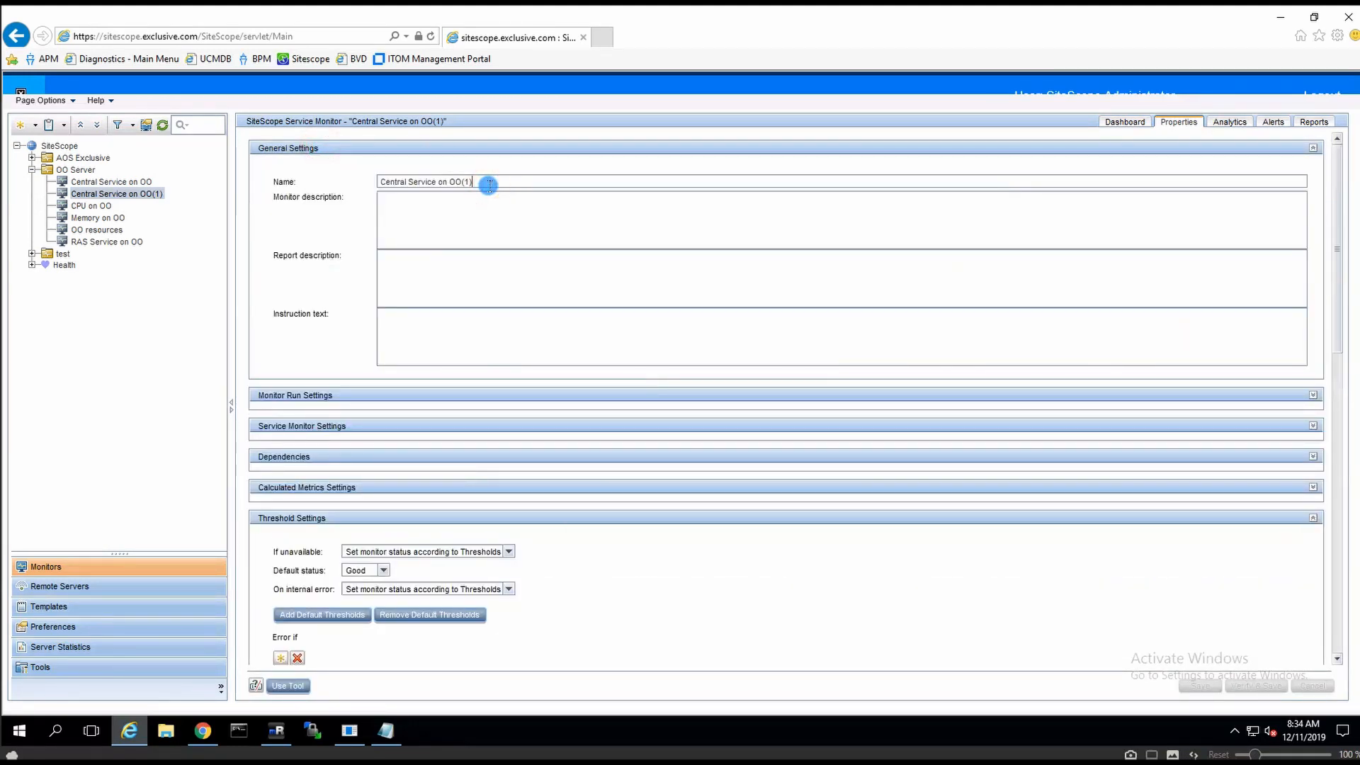
key(BackSpace)
key(BackSpace)
key(BackSpace)
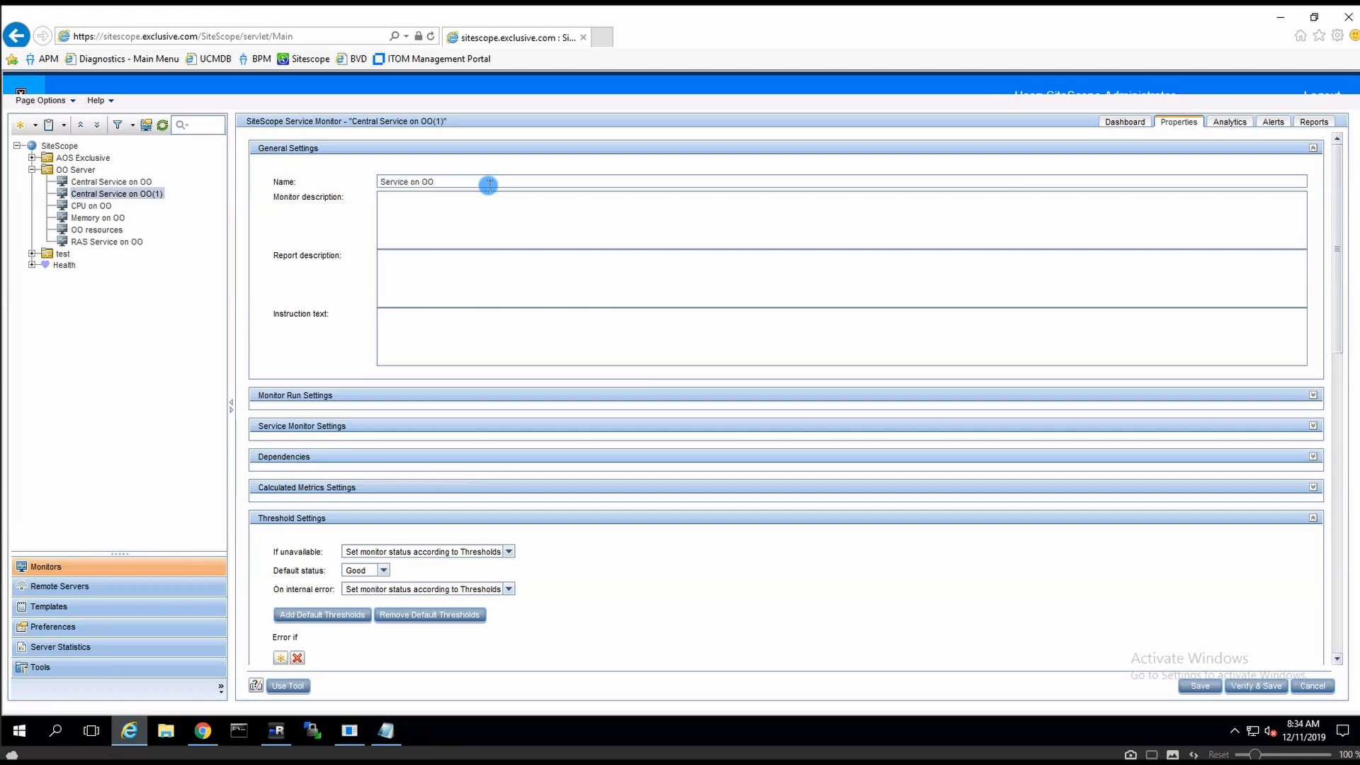
text(Postgresql)
Reload the services of server oo in the service settings of the Central Service on OO(1) monitor.
click(354, 148)
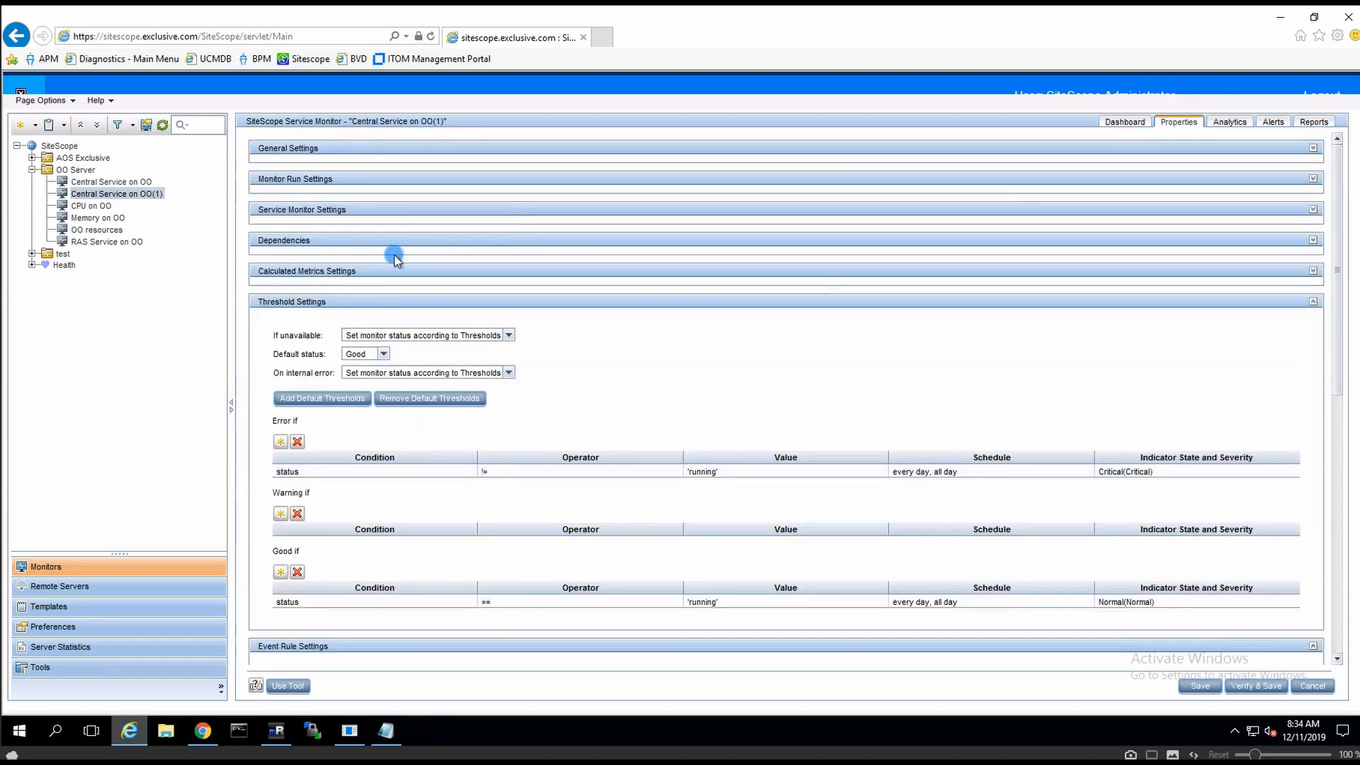
click(333, 208)
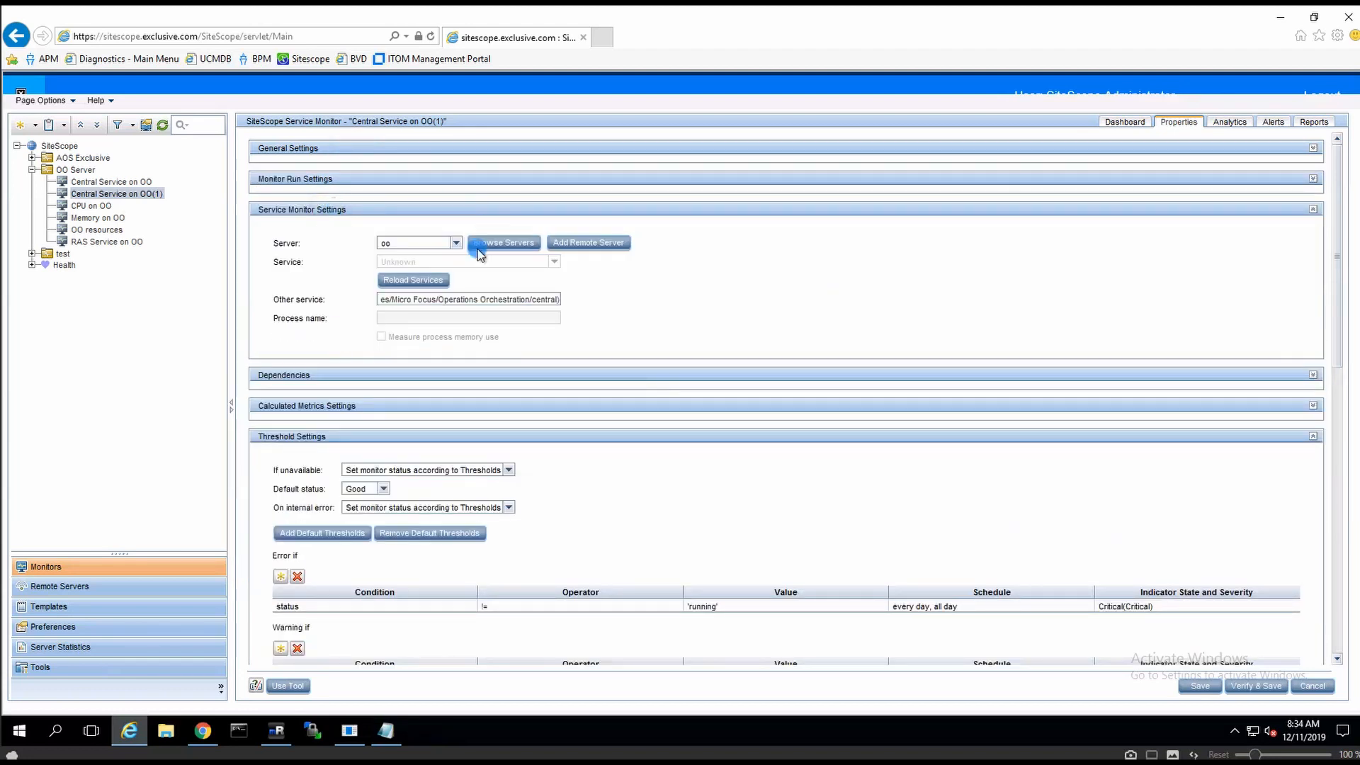
click(451, 281)
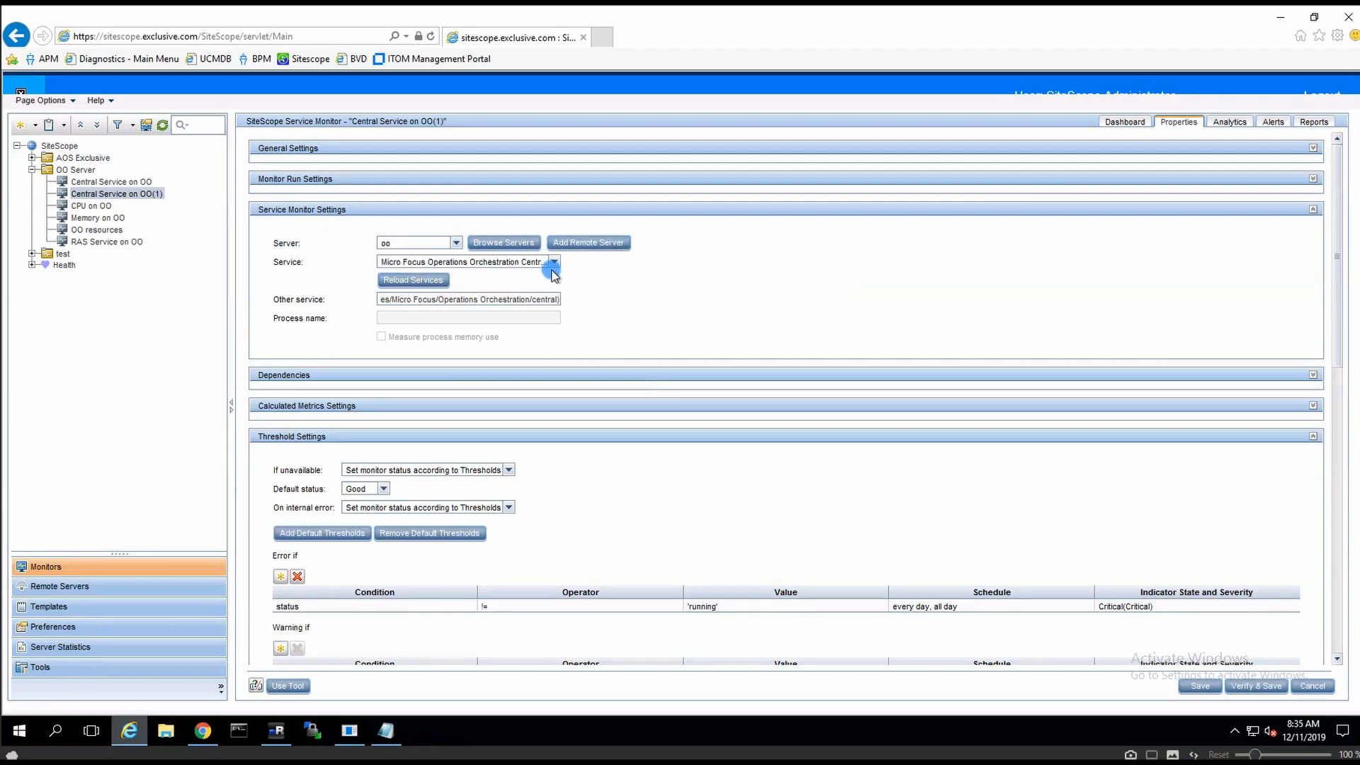
Look through the services of server oo for a PostgreSQL service.
click(555, 263)
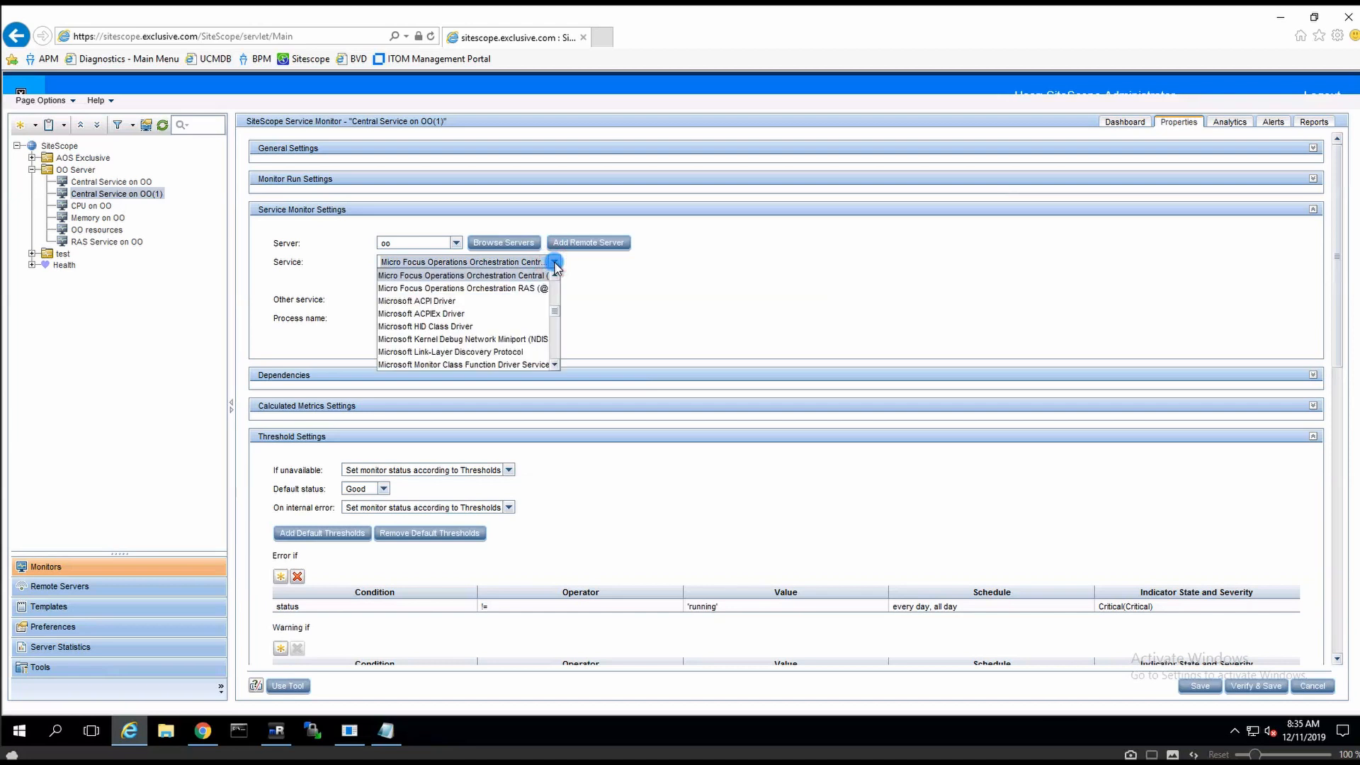
text(p)
key(Return)
click(556, 262)
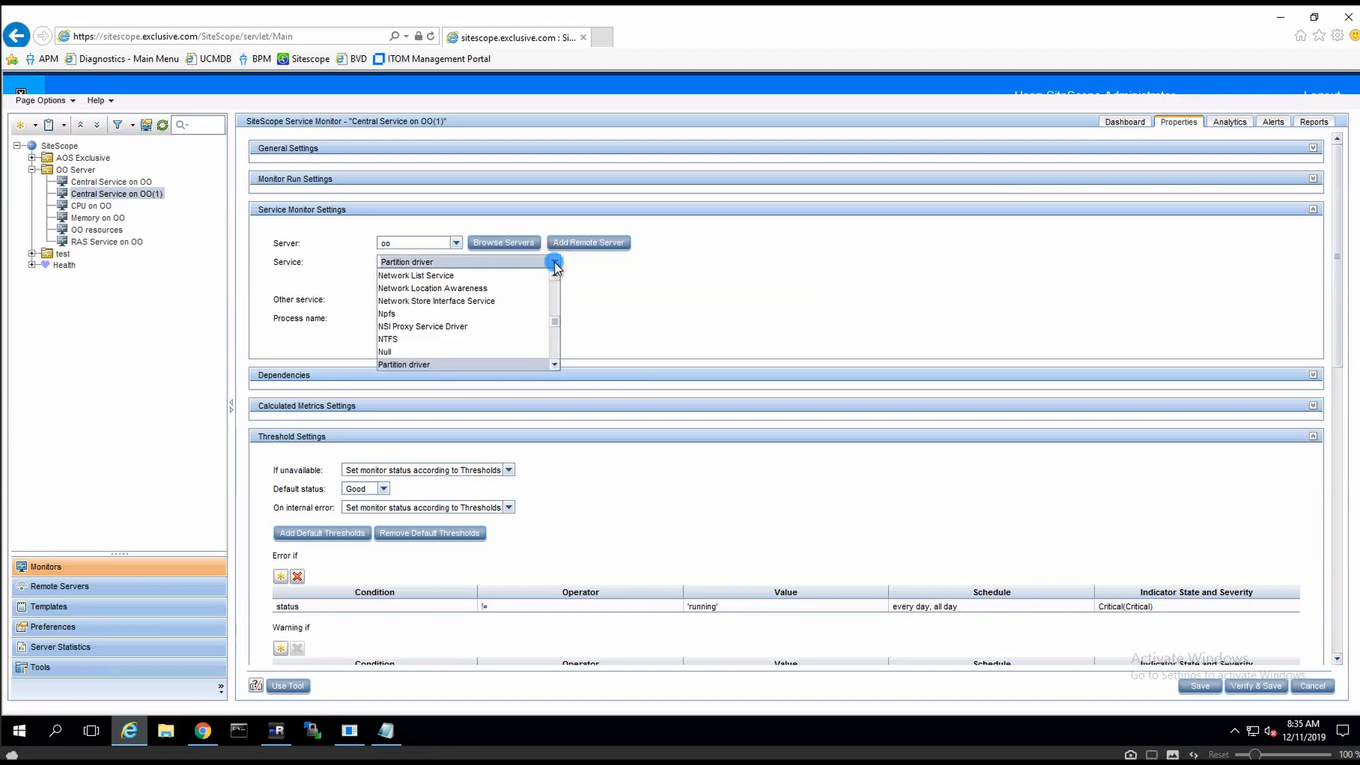
click(556, 366)
click(556, 366)
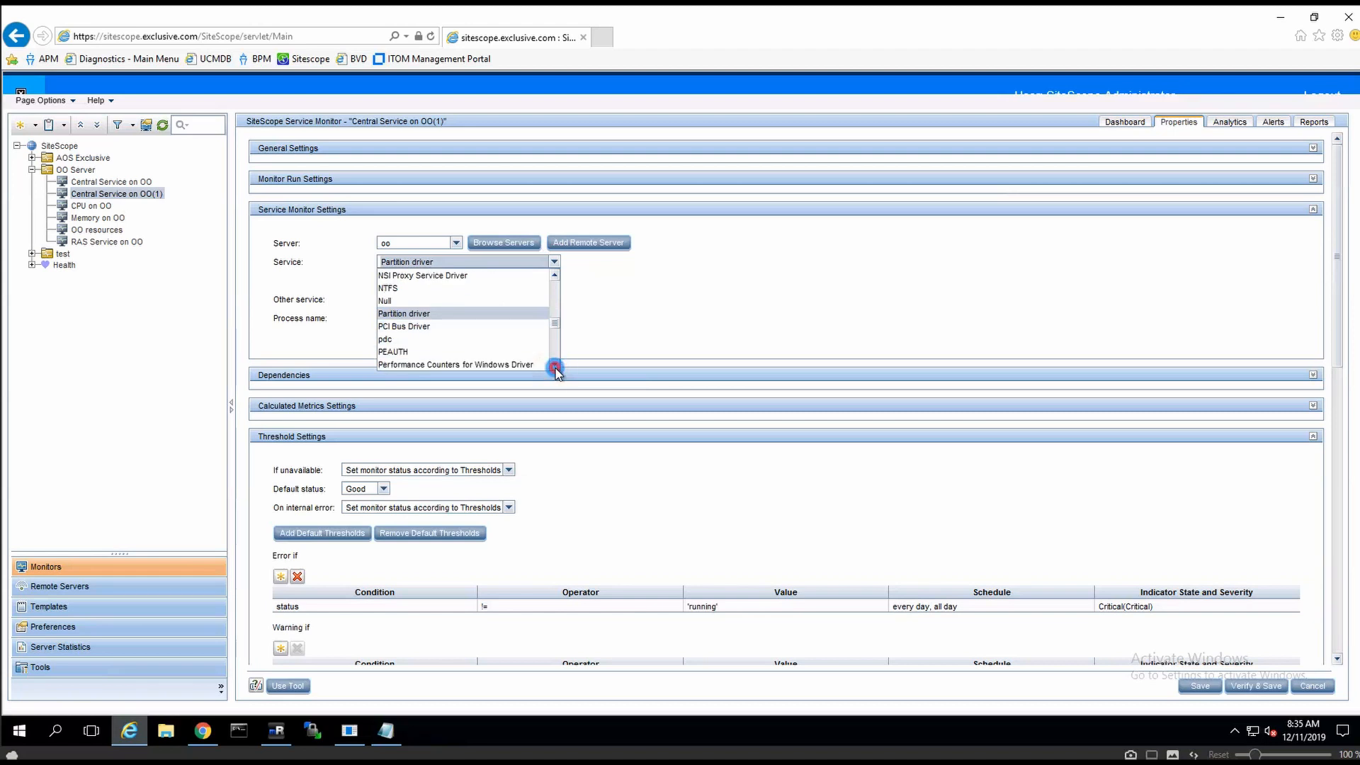
click(556, 365)
click(556, 365)
click(556, 366)
click(555, 365)
click(556, 365)
click(555, 365)
click(556, 366)
click(556, 366)
click(555, 365)
click(555, 366)
click(556, 366)
click(555, 365)
click(556, 365)
click(556, 365)
click(556, 365)
click(555, 365)
click(556, 366)
click(555, 365)
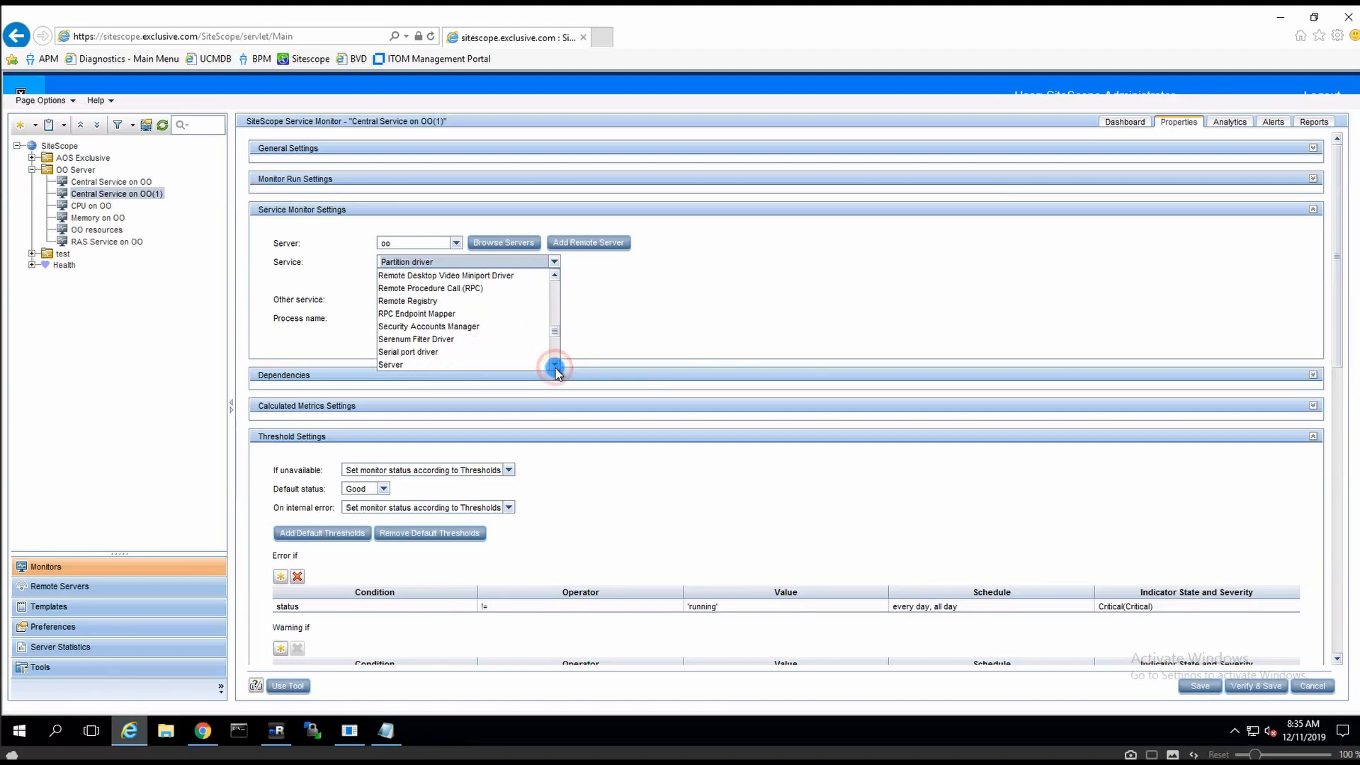
click(555, 342)
drag(556, 362, 556, 268)
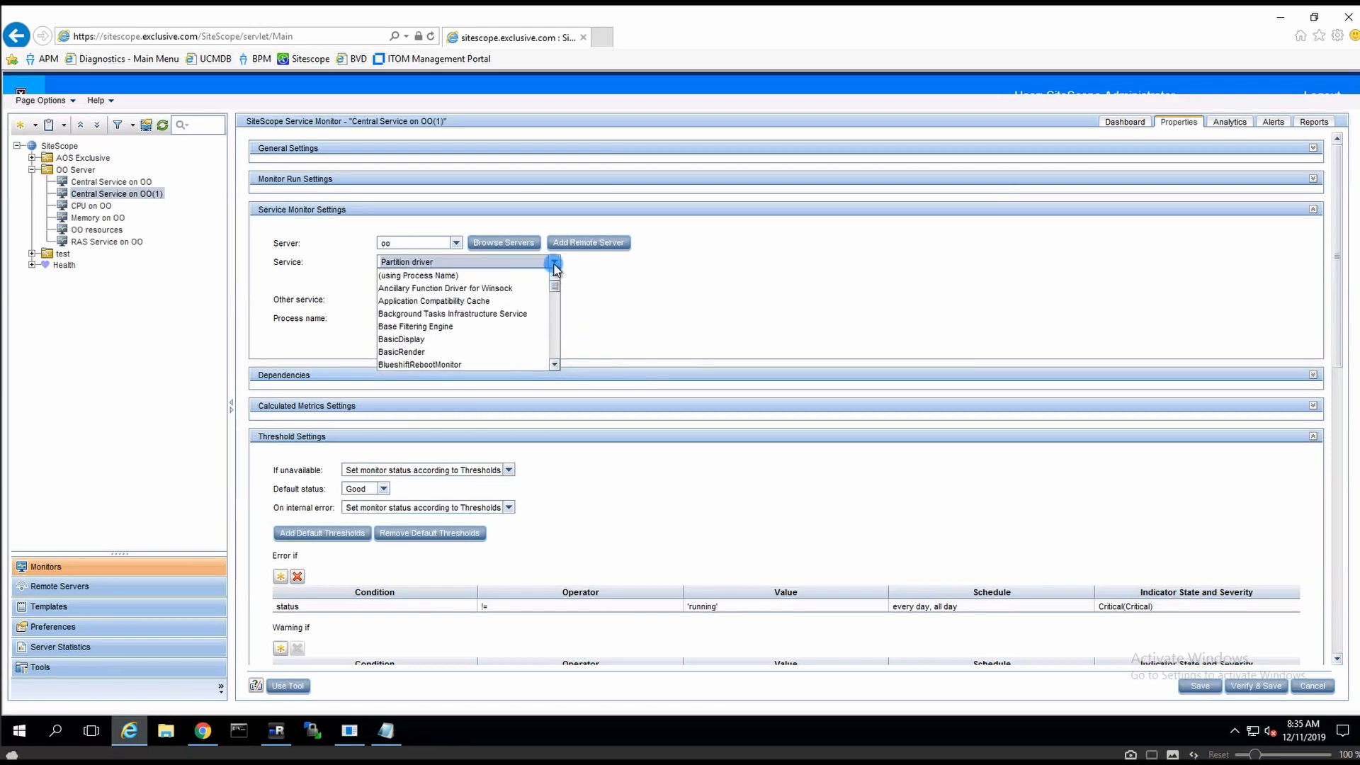
click(599, 274)
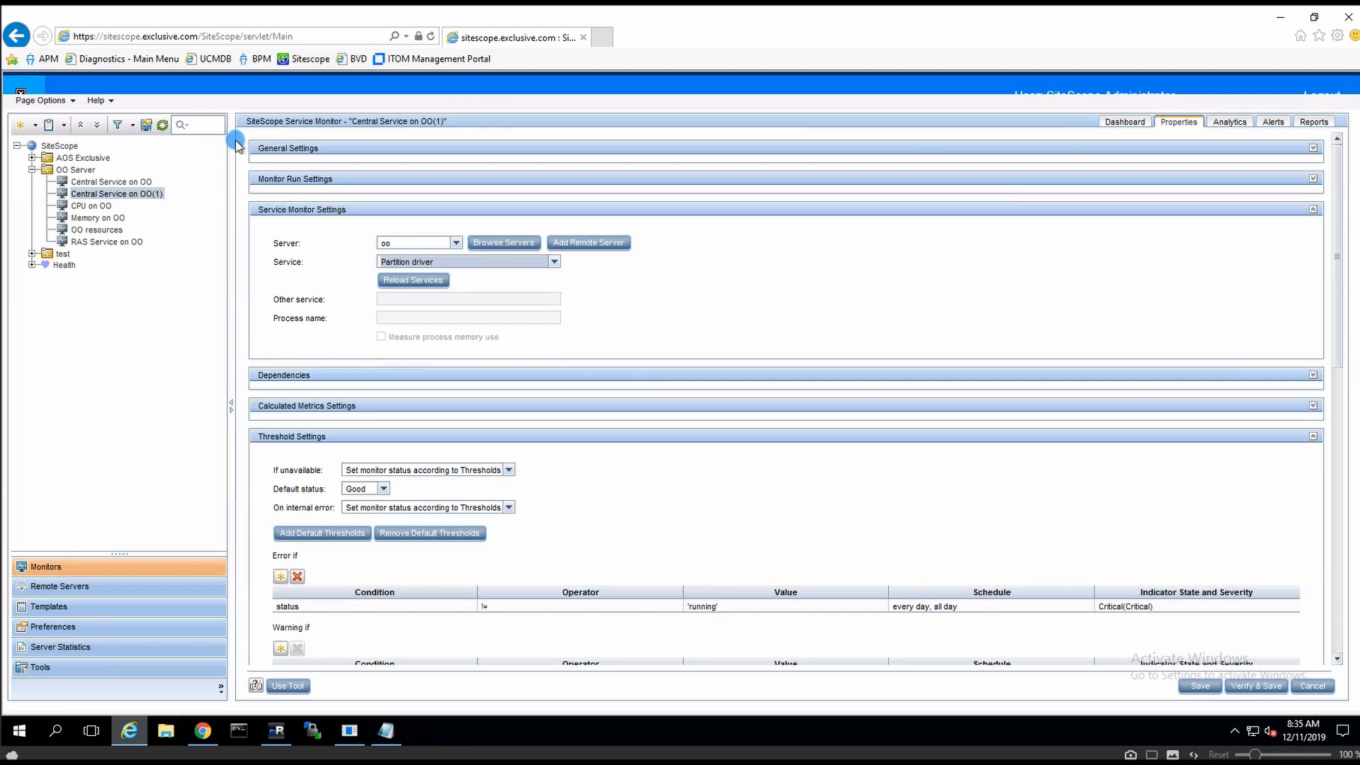
Discard the unsaved changes and delete the Central Service on OO(1) monitor from the OO Server group.
click(118, 197)
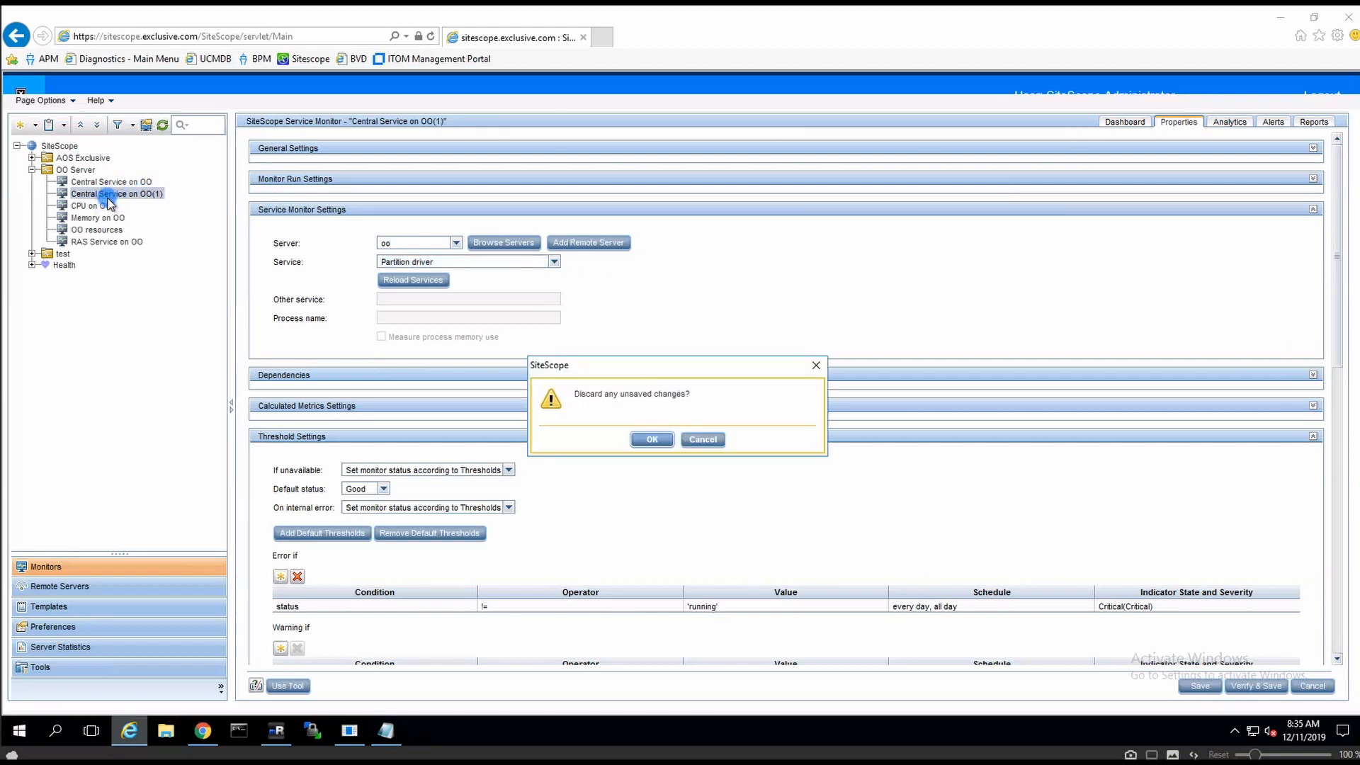
click(650, 438)
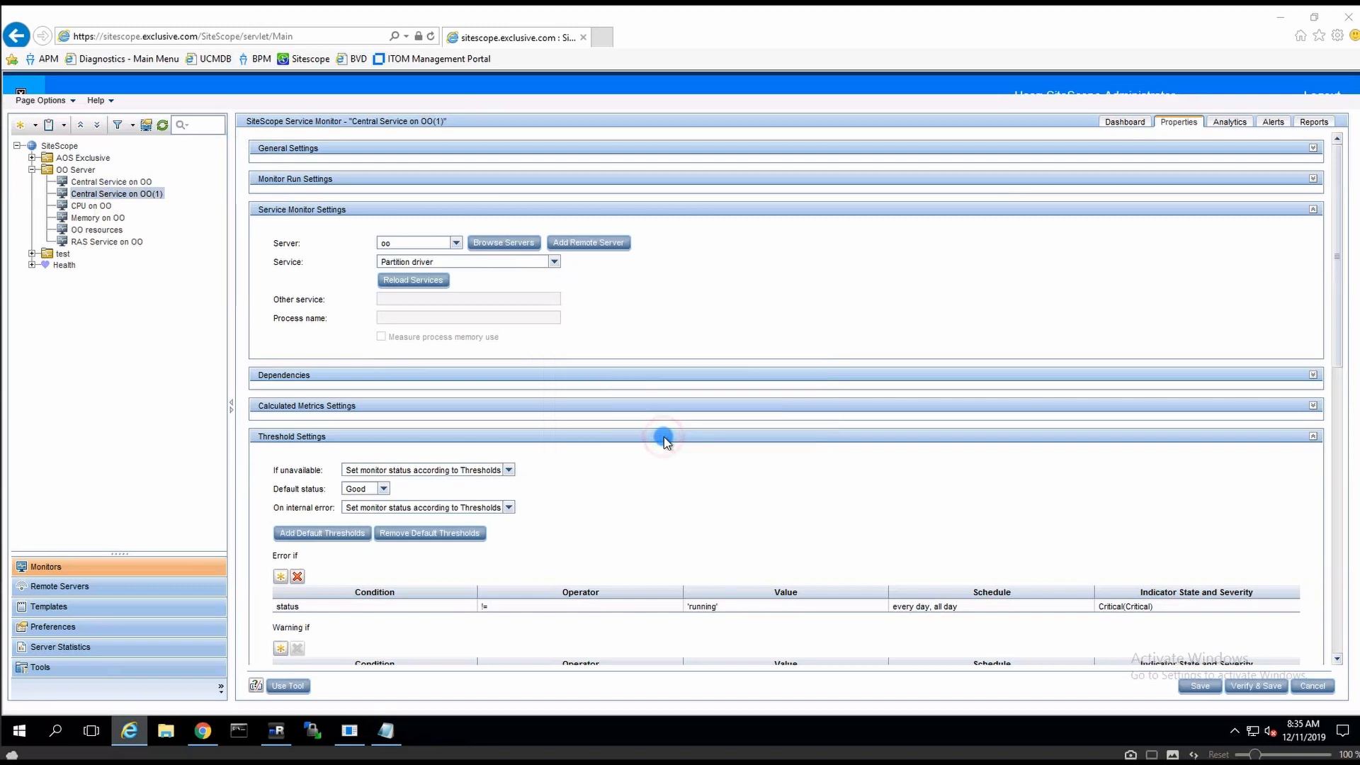
right_click(136, 196)
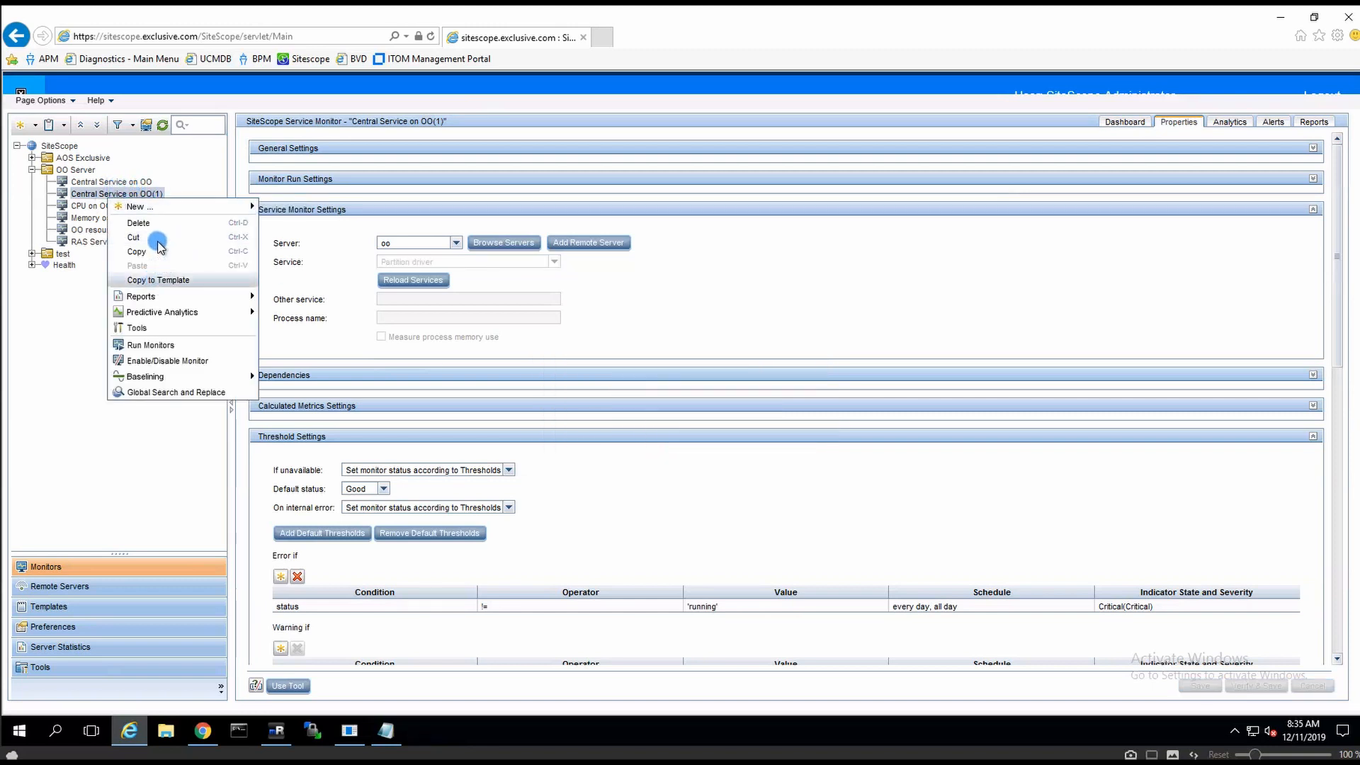
click(139, 223)
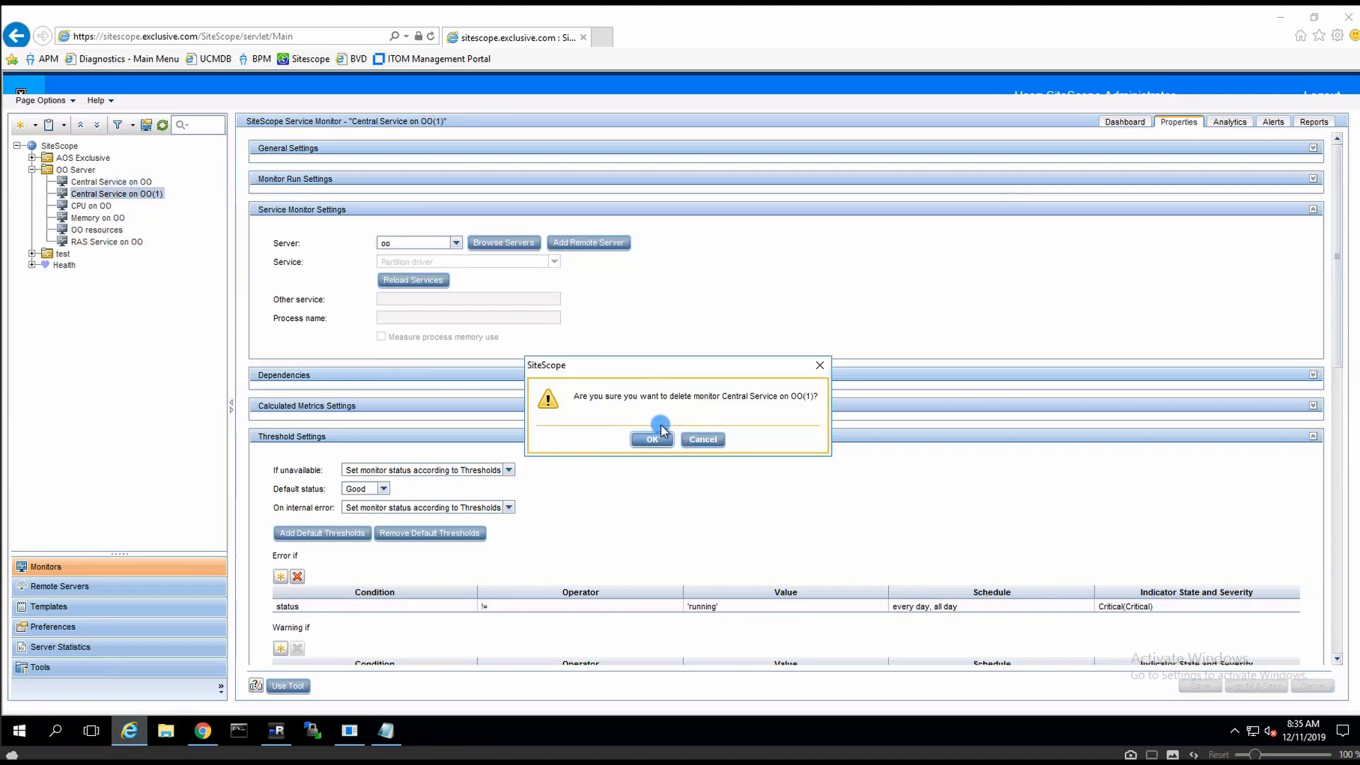
click(655, 440)
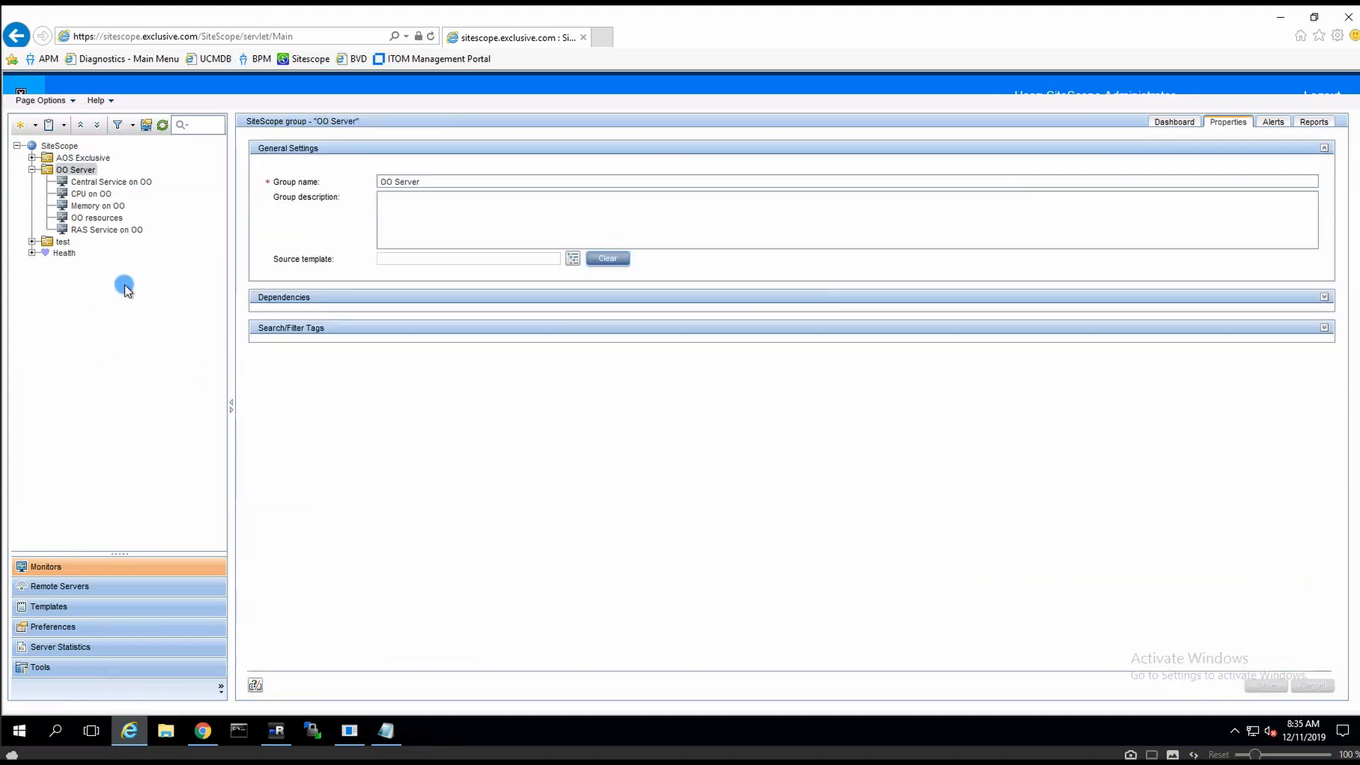
Start a new Port monitor in the OO Server group, finding the monitor type by searching for port.
right_click(85, 168)
mouse_move(141, 182)
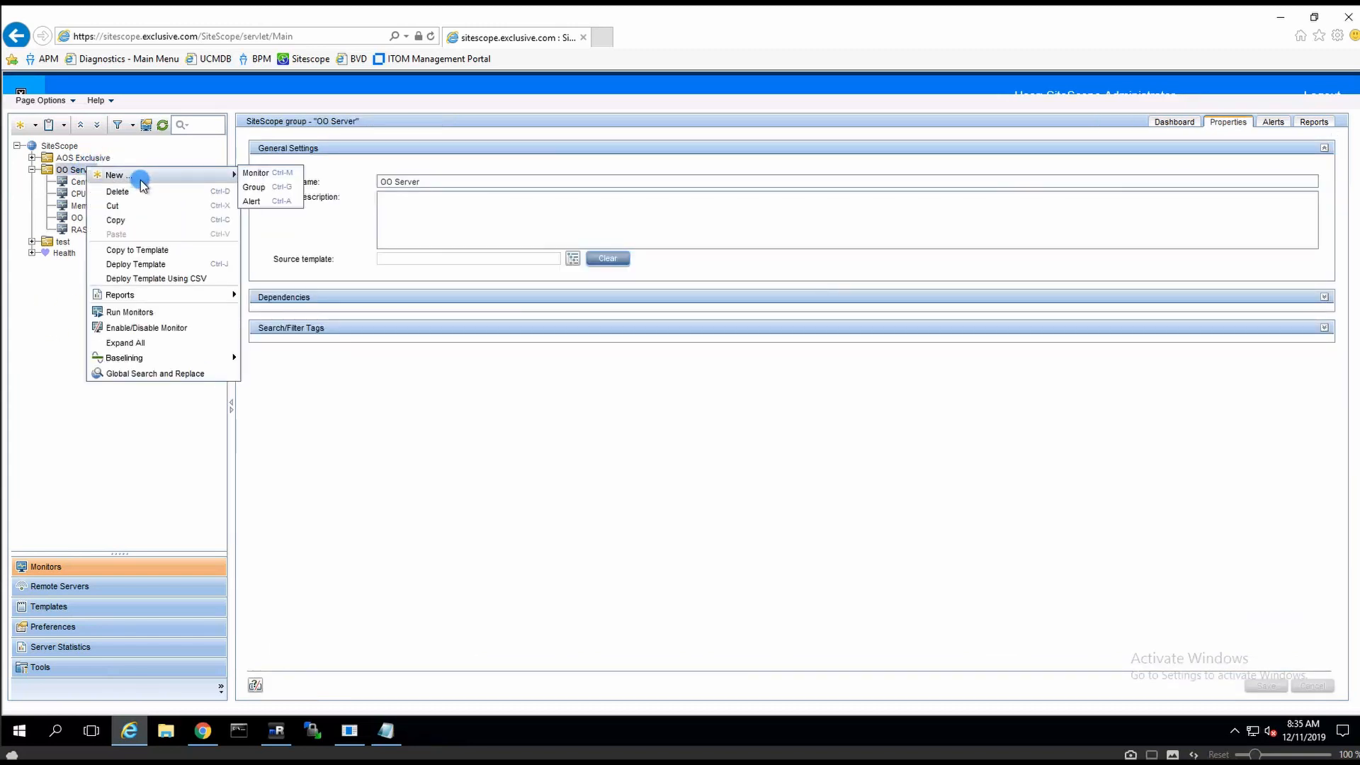
click(251, 174)
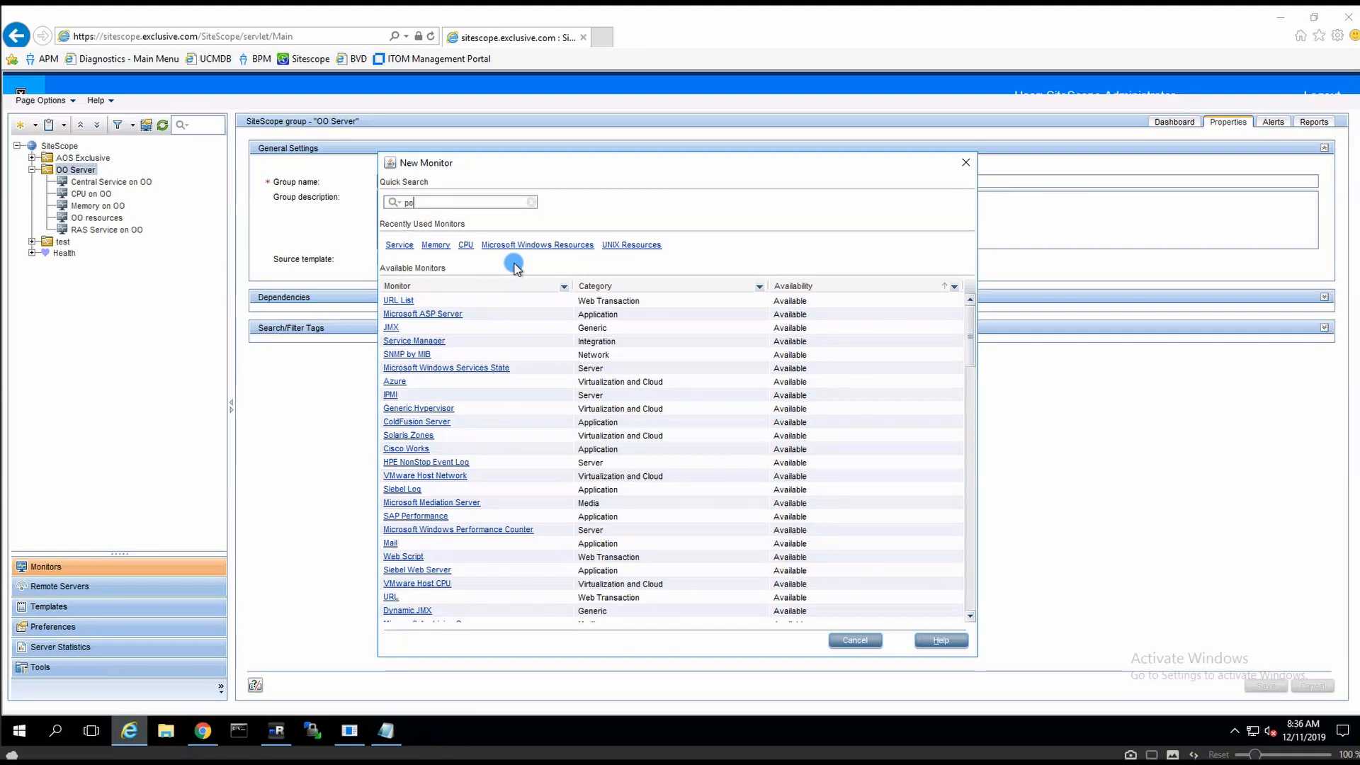
text(rt)
click(392, 303)
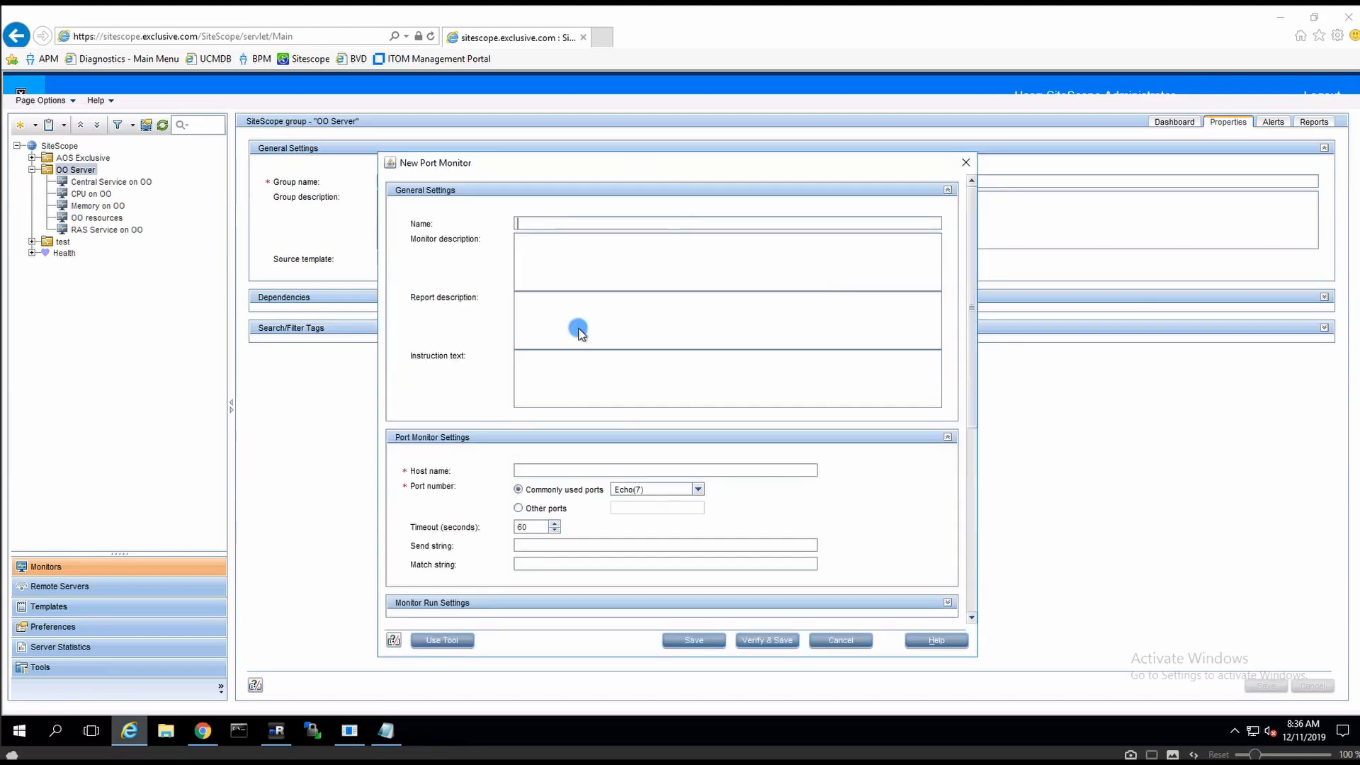
Name the port monitor Postgresql on OO and set its host name to oo.exclusive.com and its other port to 5432.
click(549, 224)
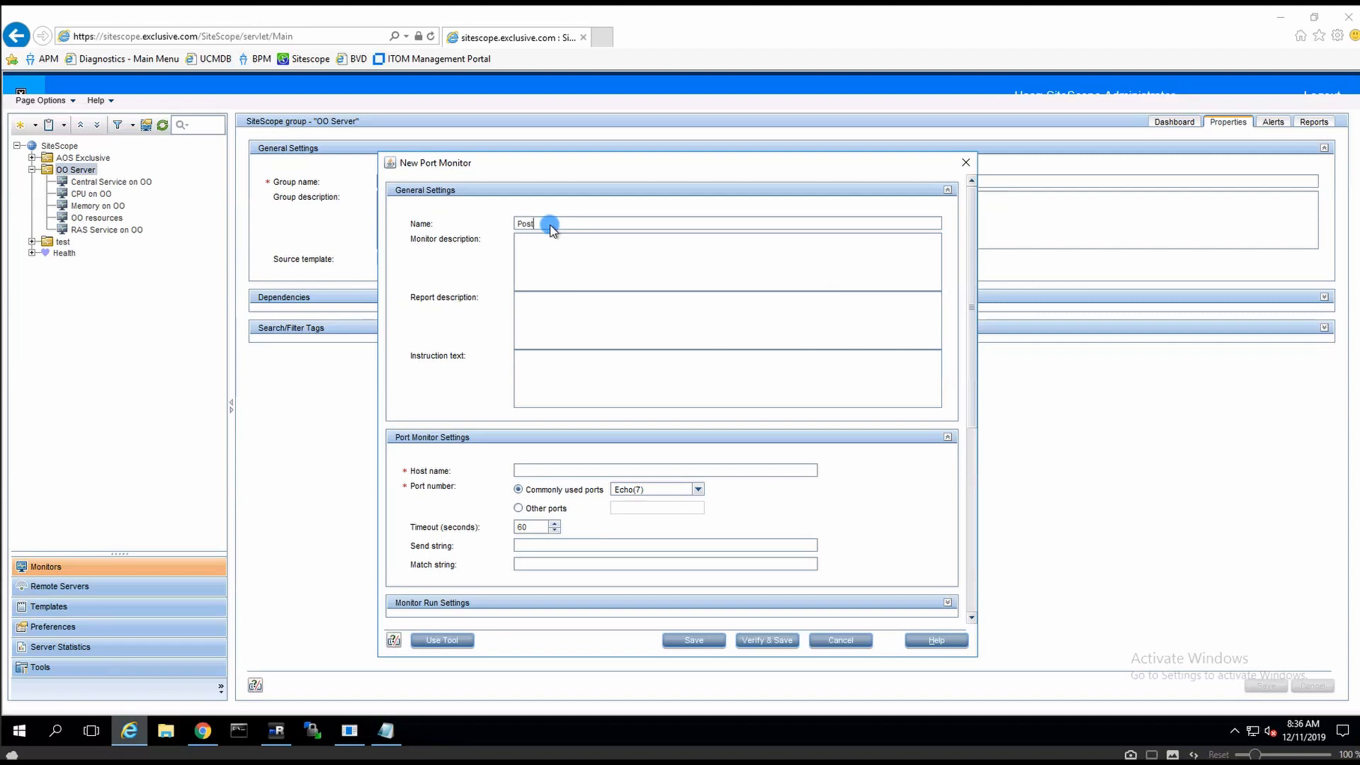
text(Postgresql on OO)
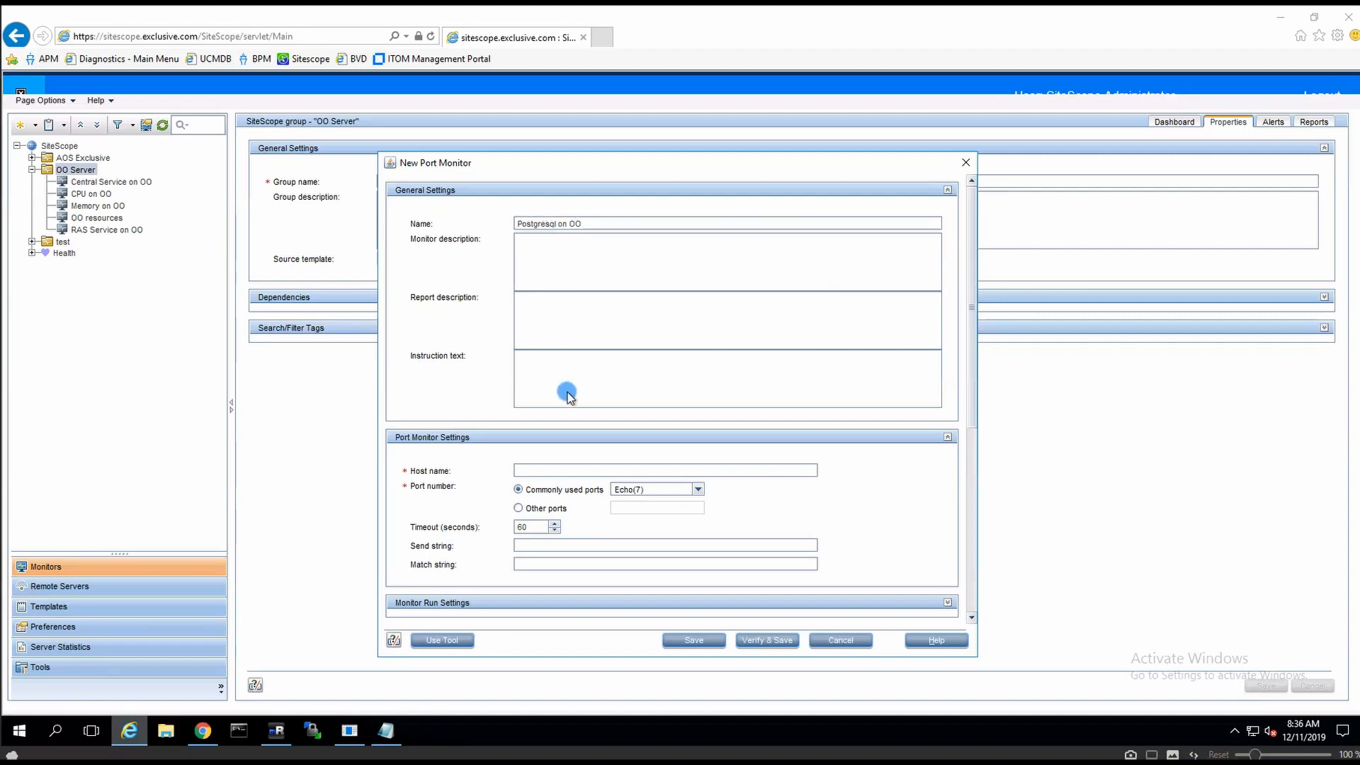
click(525, 471)
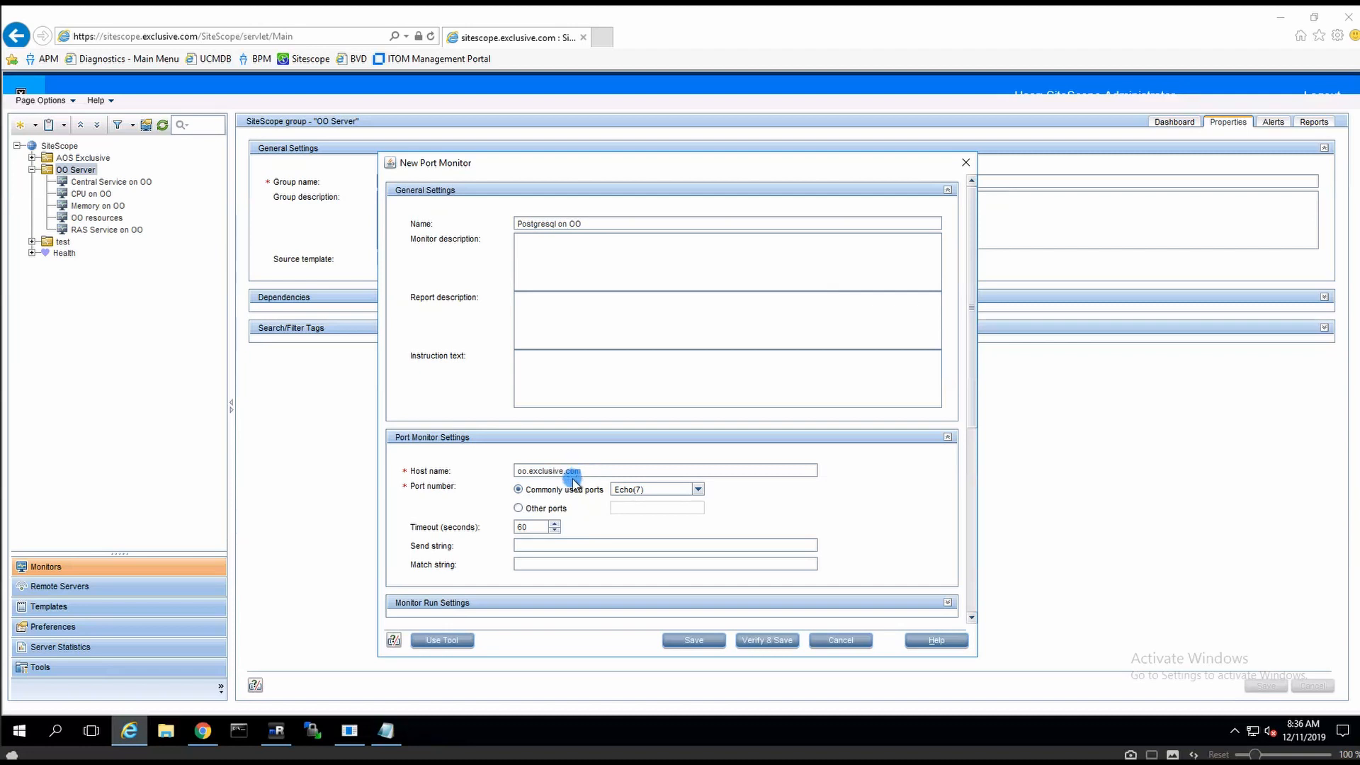
click(537, 508)
click(623, 508)
text(54)
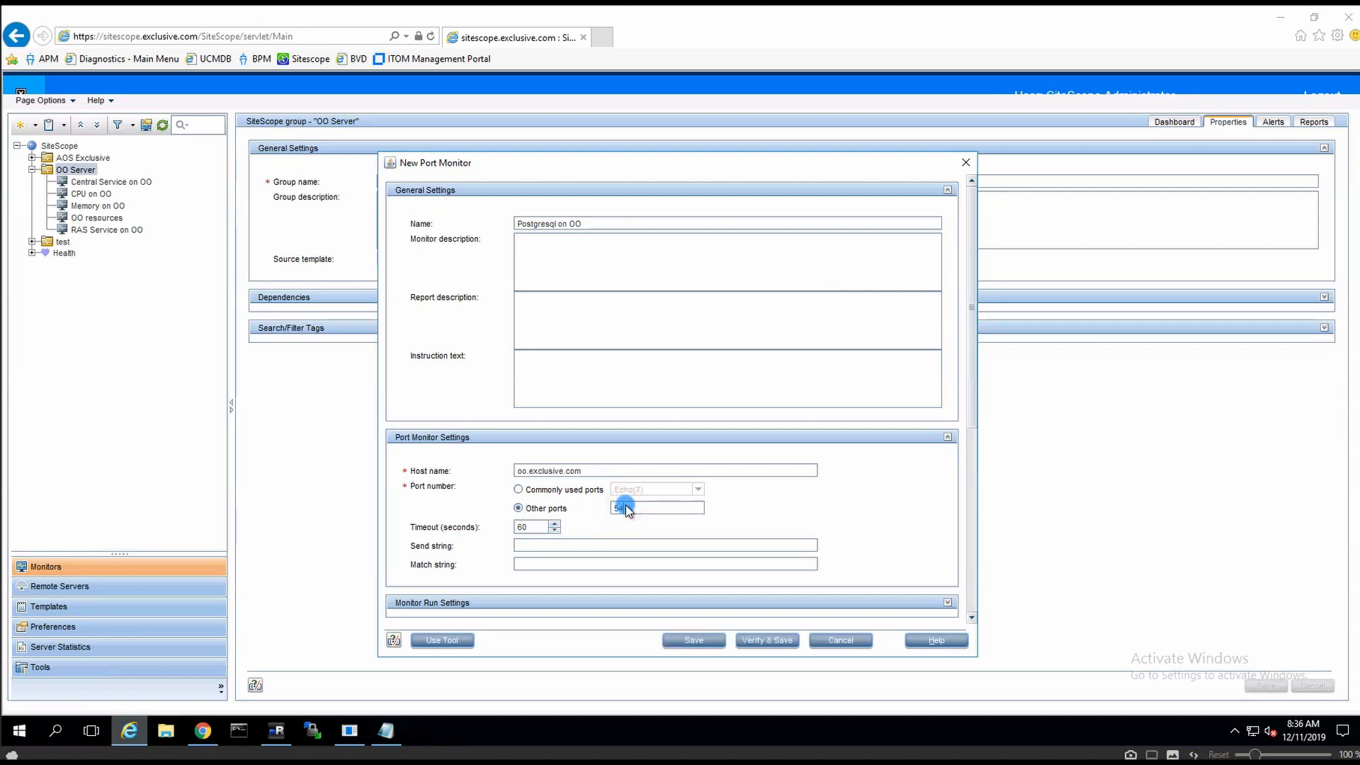
text(32)
click(536, 438)
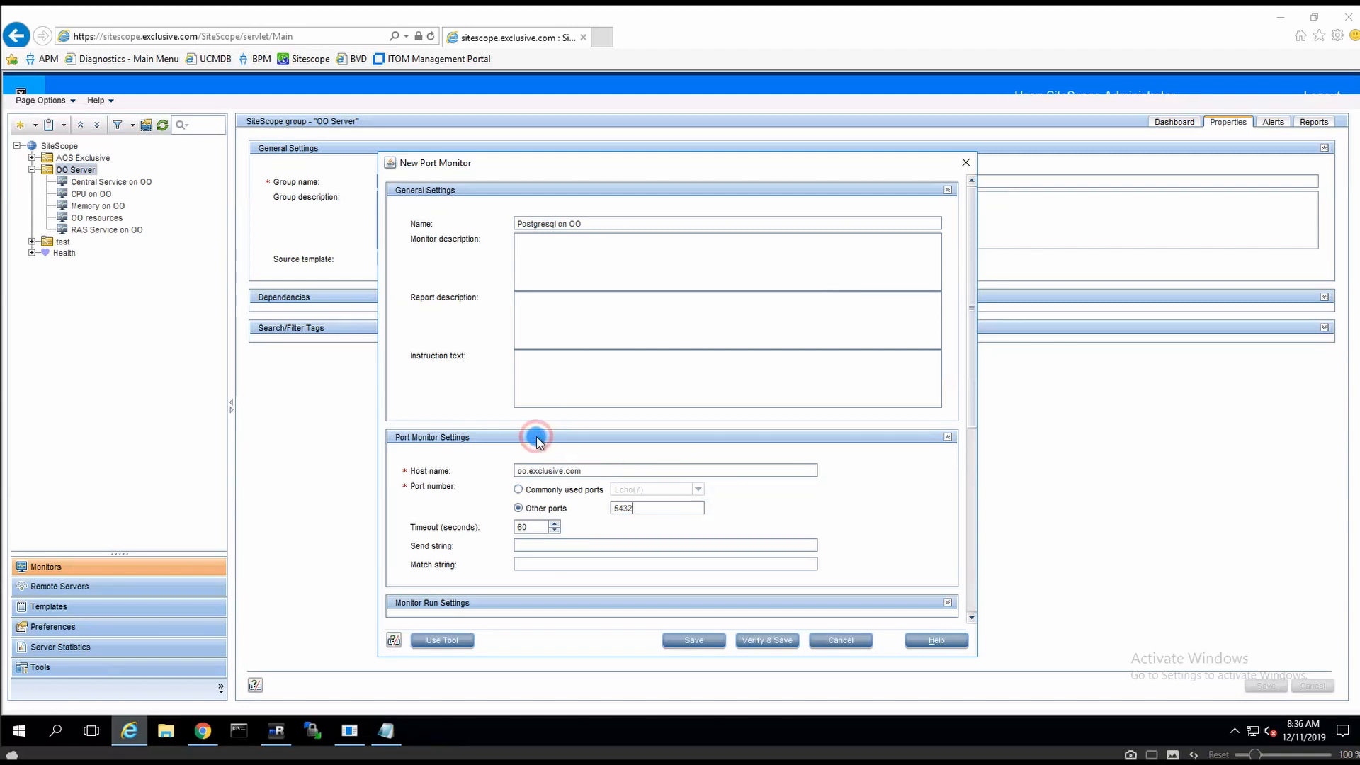
Set the port monitor's run frequency to 2 minutes.
click(476, 466)
click(544, 500)
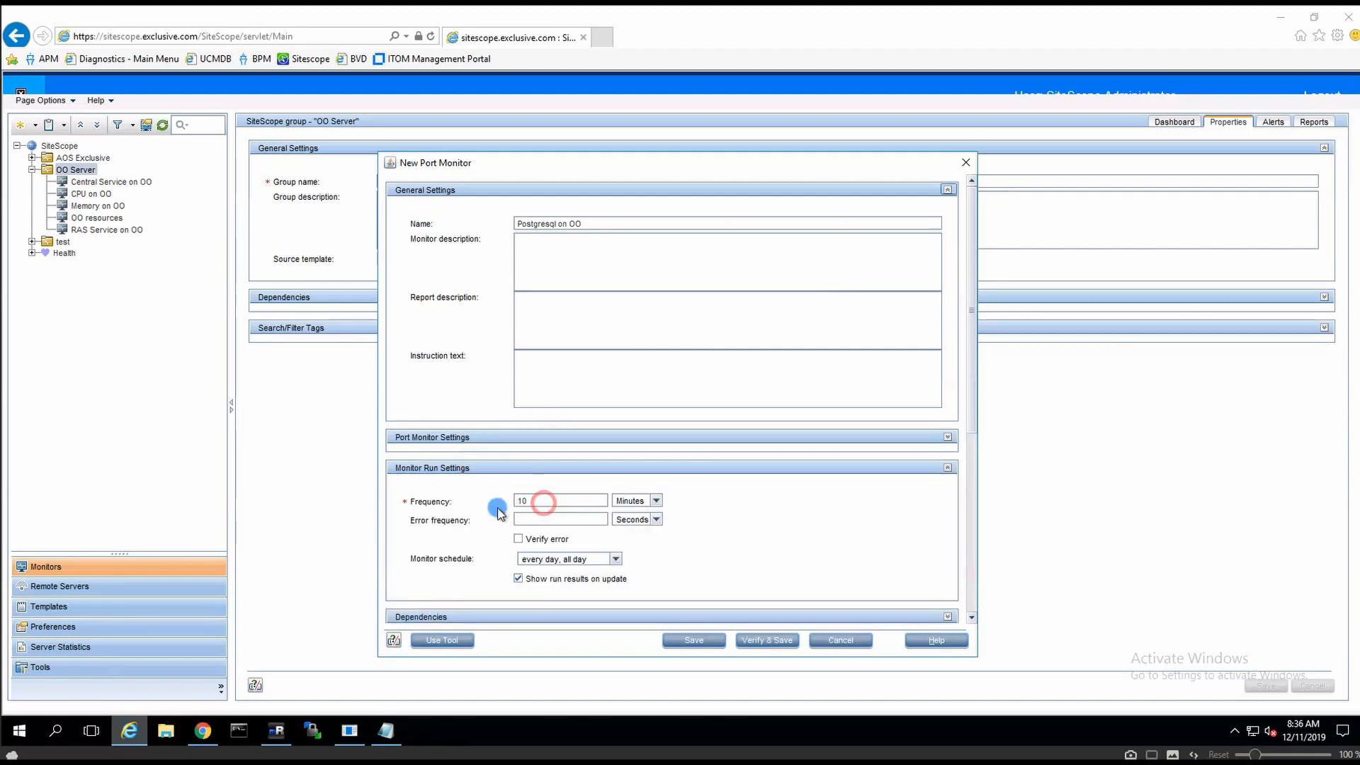
click(541, 502)
text(2)
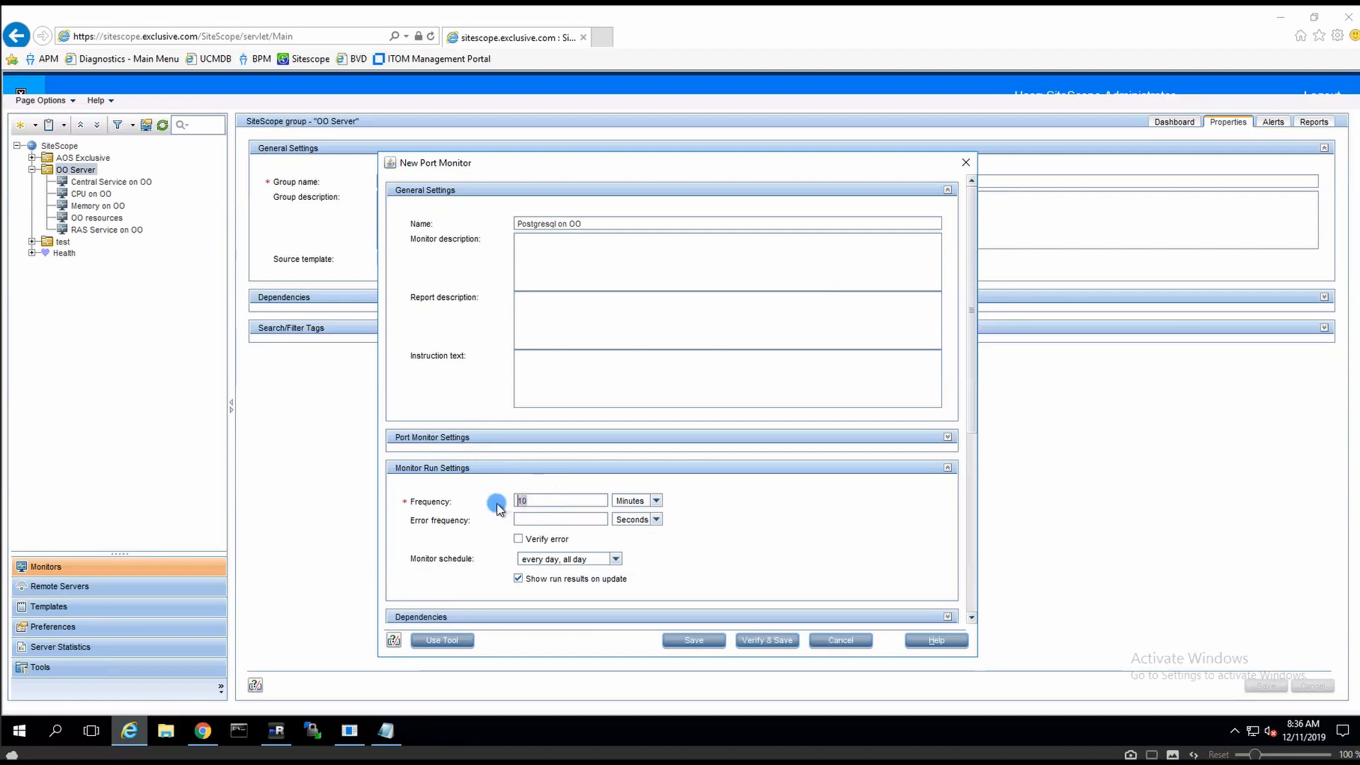
click(574, 467)
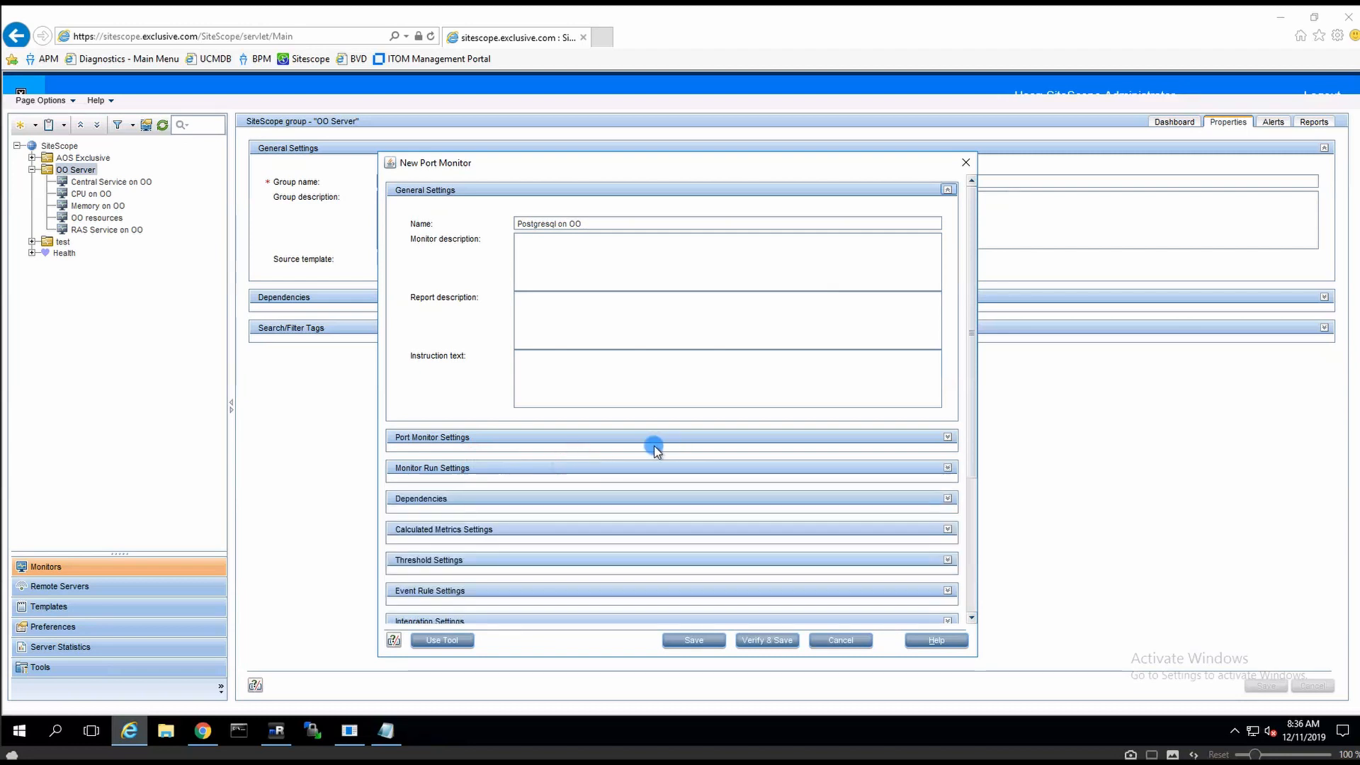
Review the CI types in the monitor's integration settings, keep Default(Node), and verify and save the monitor.
scroll(649, 483, down, 3)
click(466, 510)
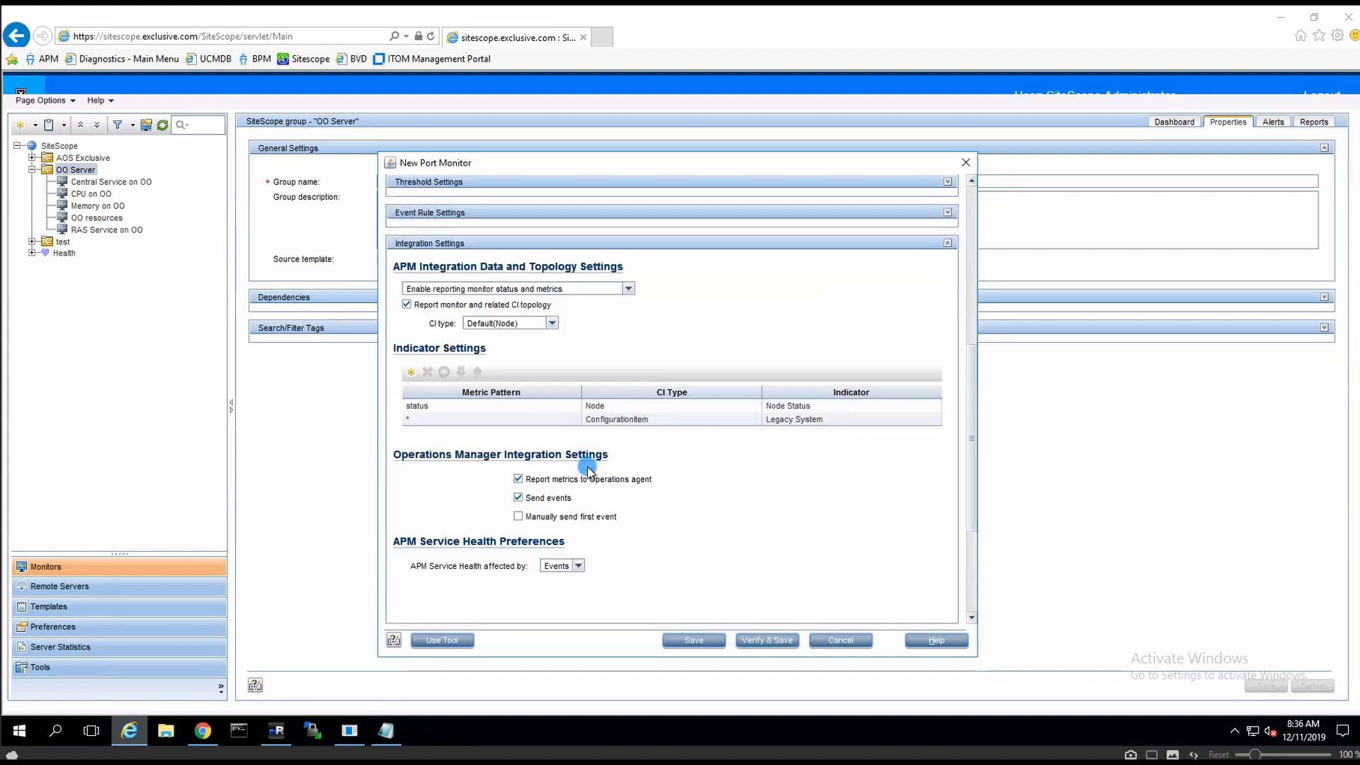
click(553, 323)
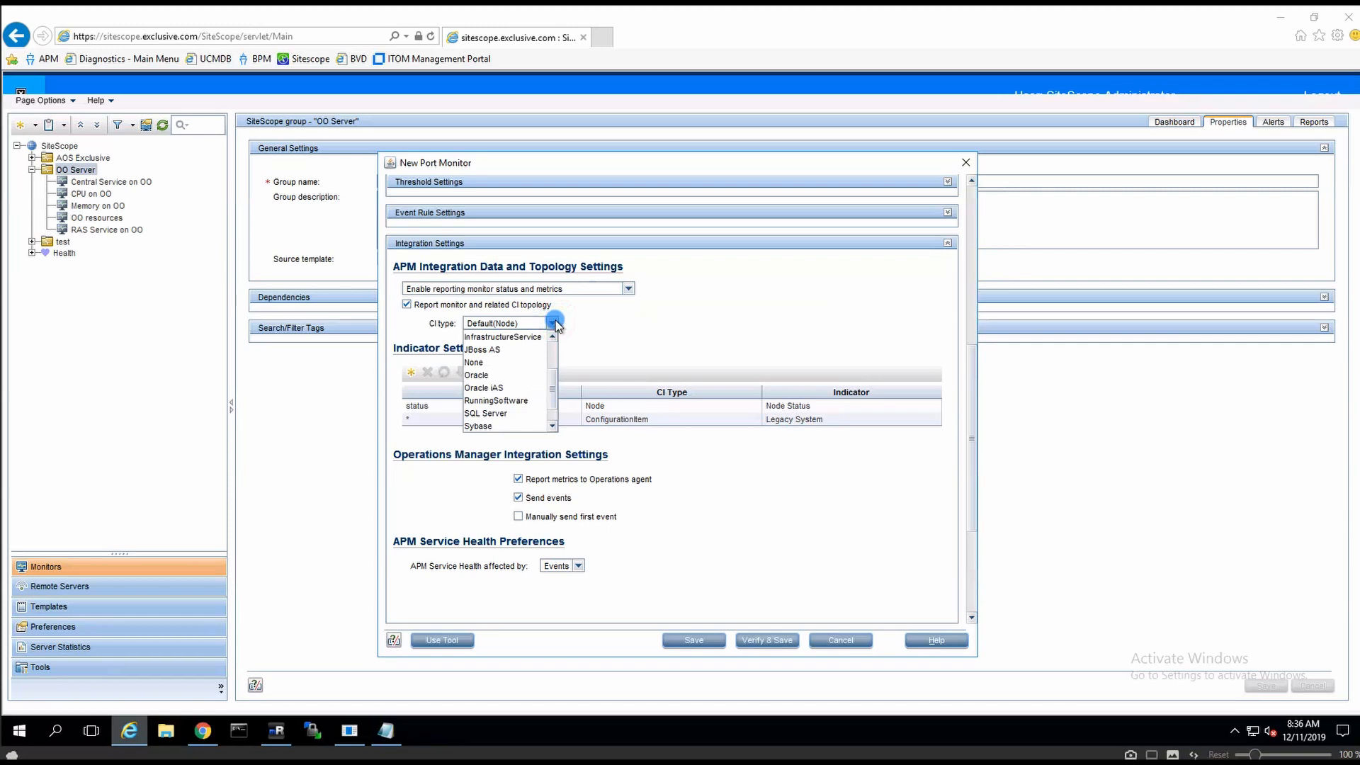
drag(553, 383, 553, 410)
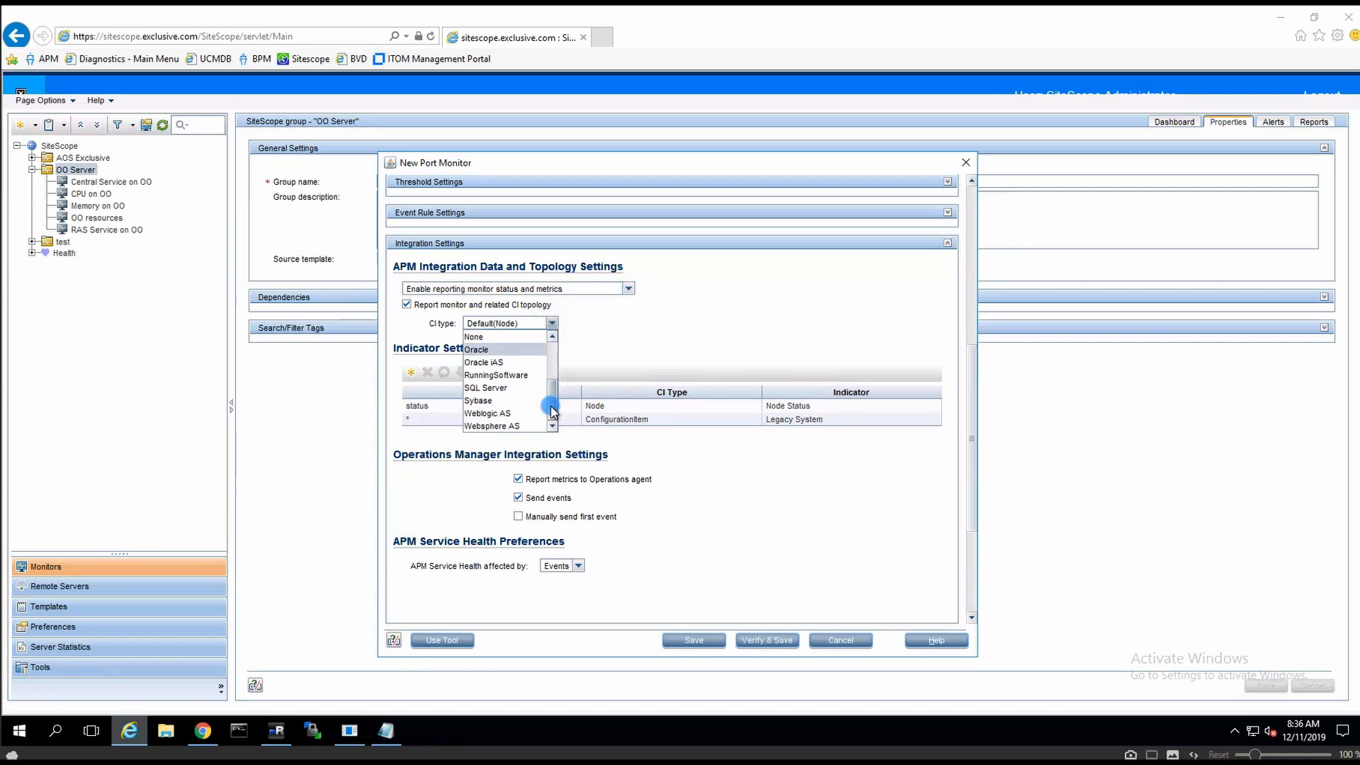
click(619, 363)
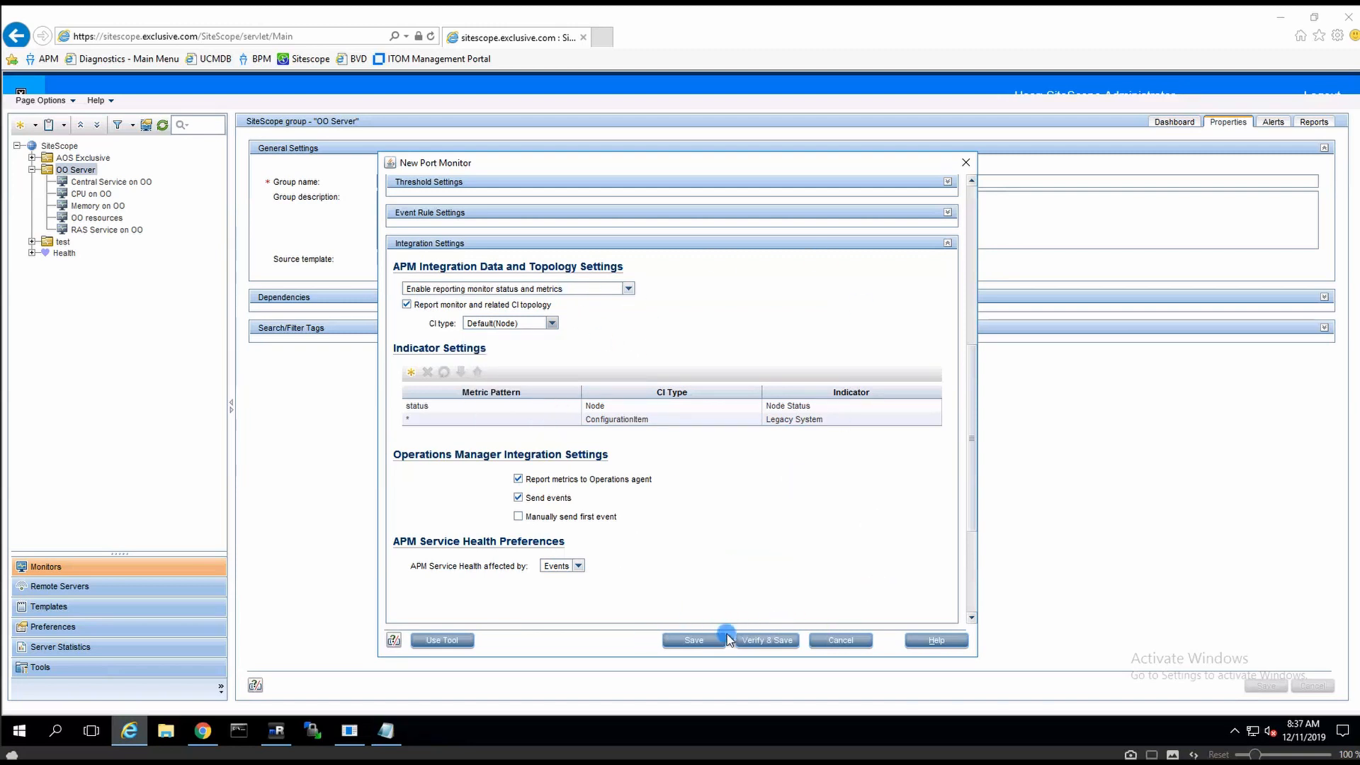
click(791, 641)
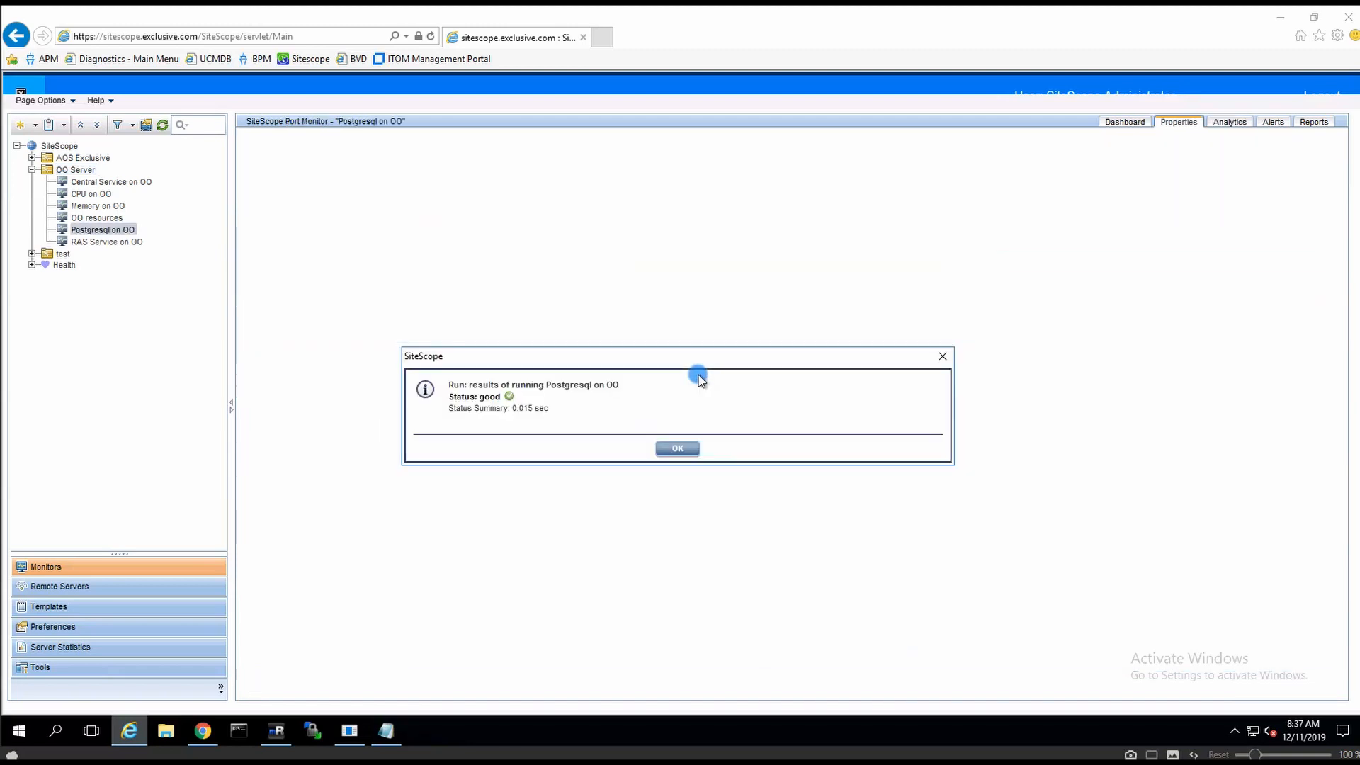
click(677, 449)
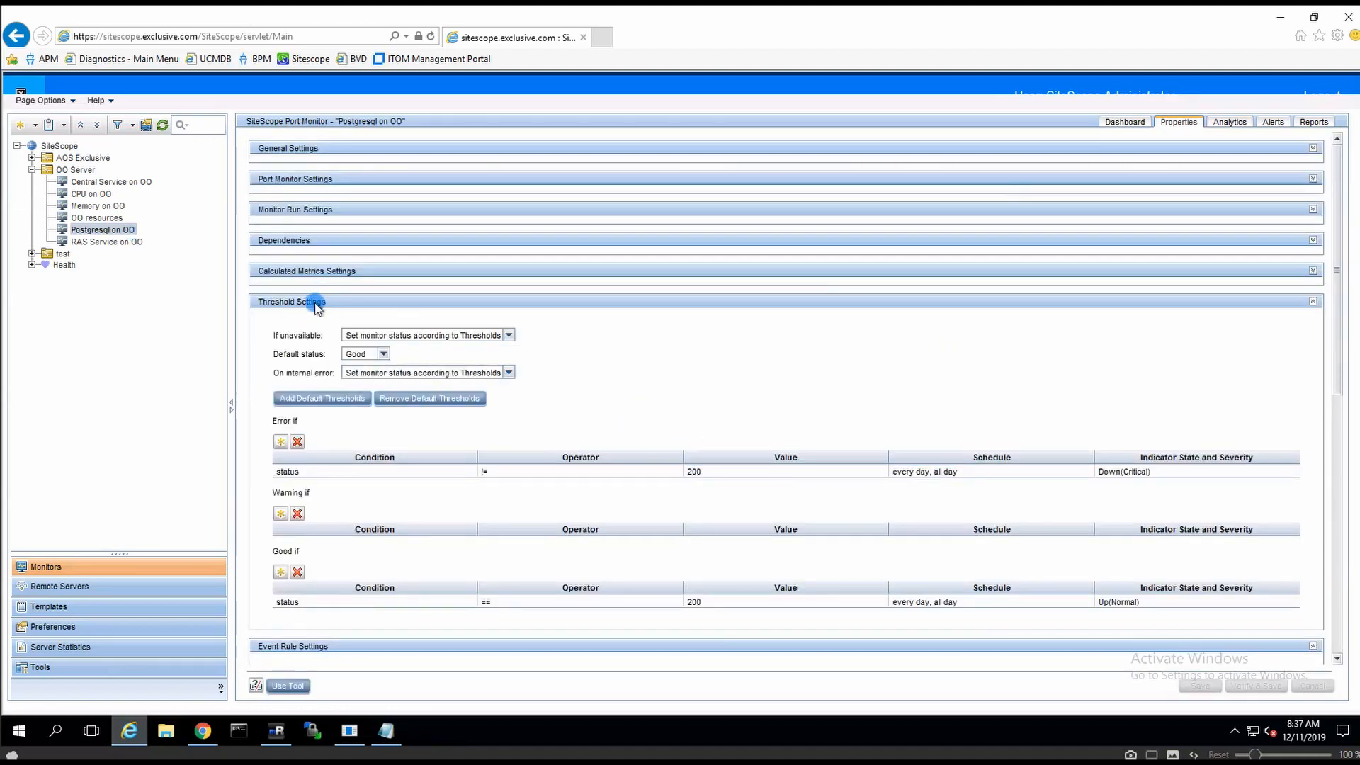
Switch to the Operations Bridge Manager console in Chrome and load the Systems_Infrastructure view in the Performance Perspective.
click(75, 170)
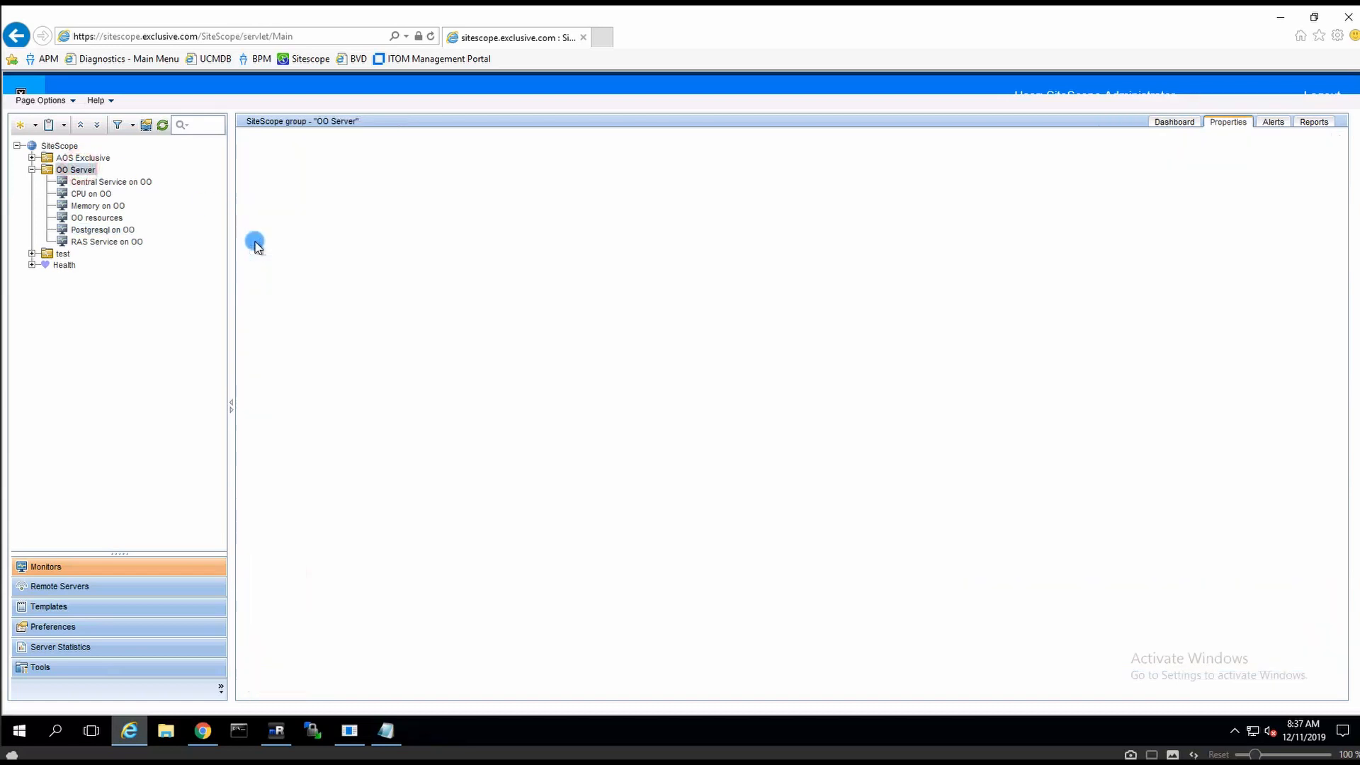
click(197, 740)
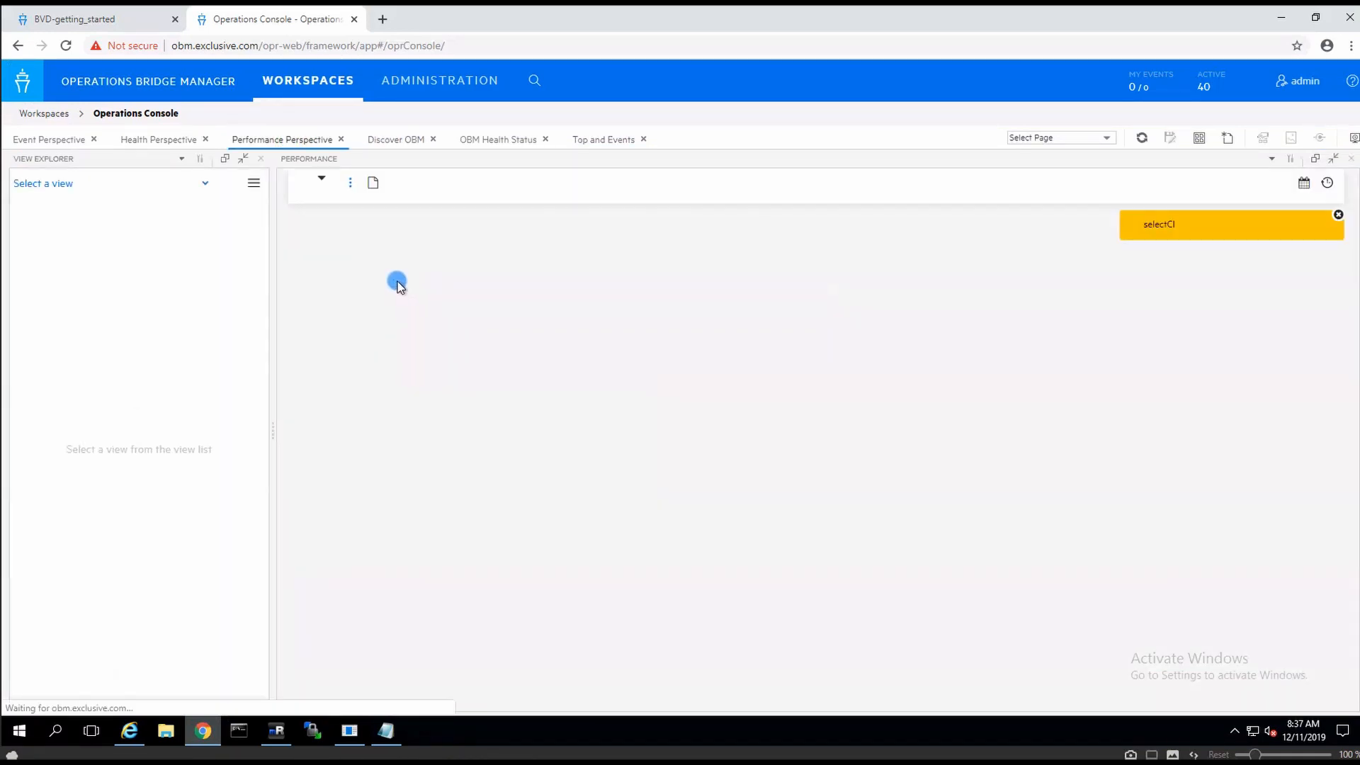
click(209, 184)
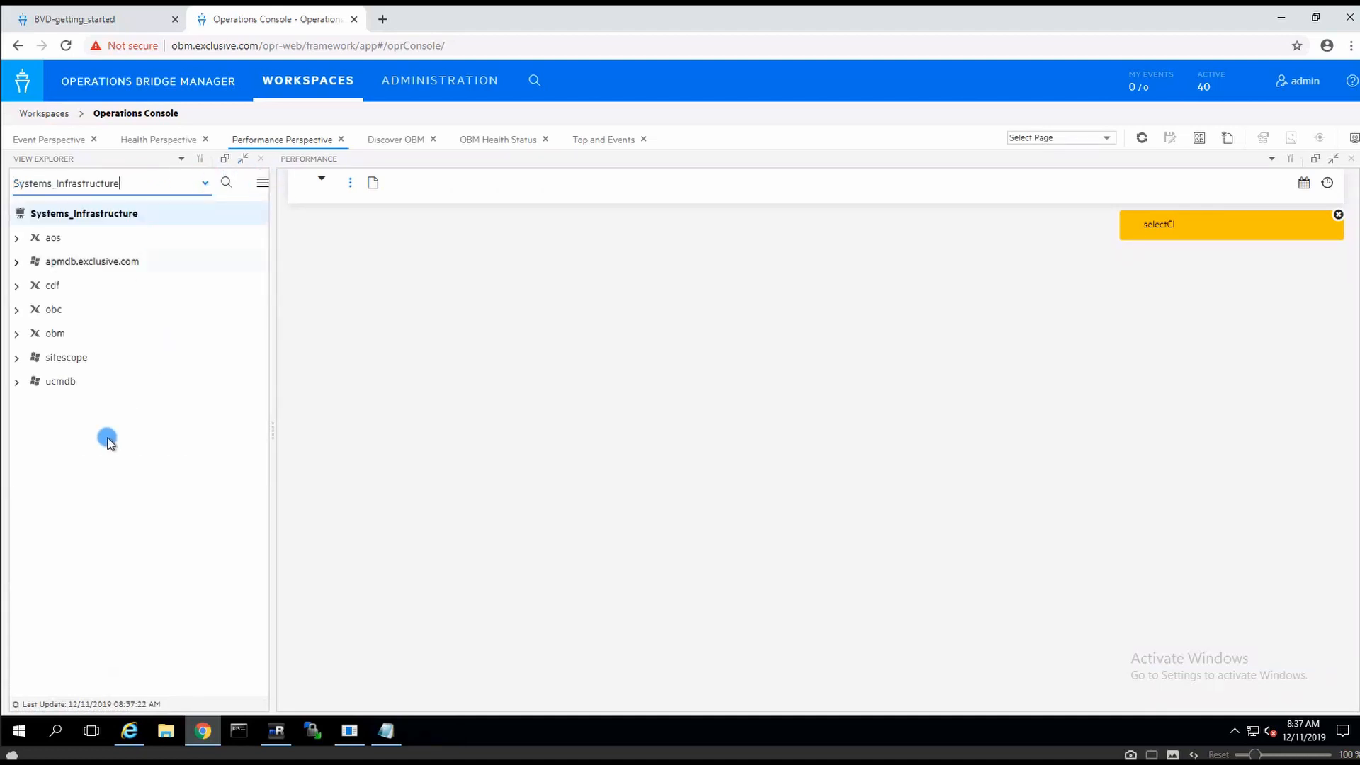
click(108, 439)
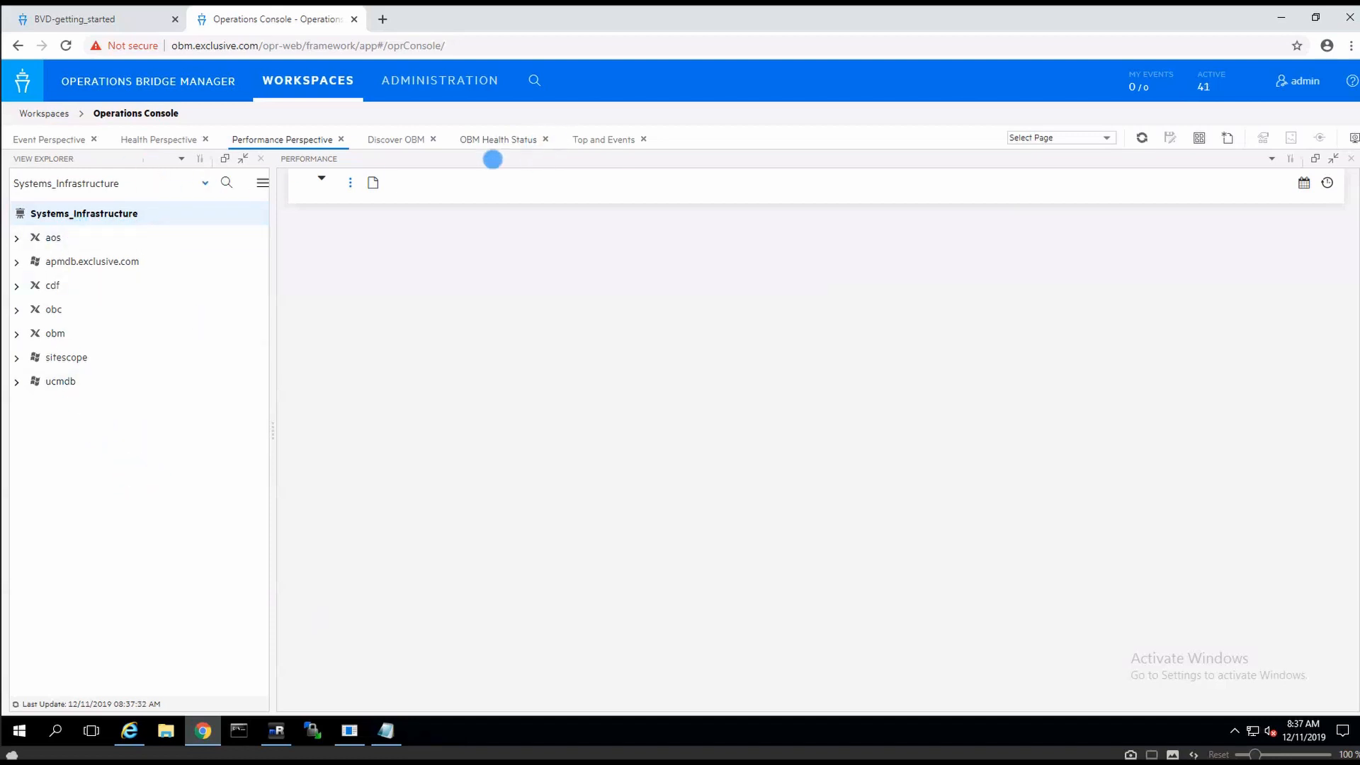
Review the resolver hints of the newest status event on the Top and Events page, close it, and return to the Performance Perspective.
click(604, 139)
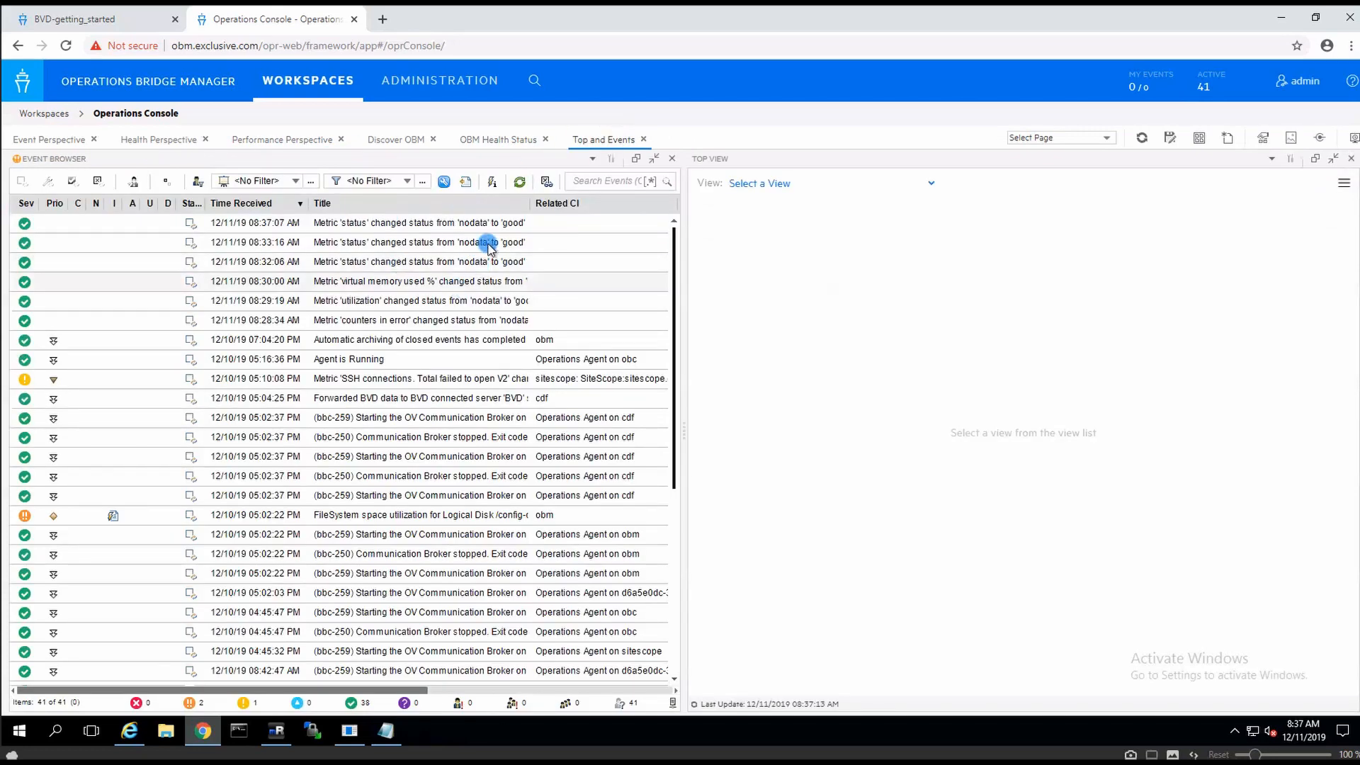
double_click(466, 230)
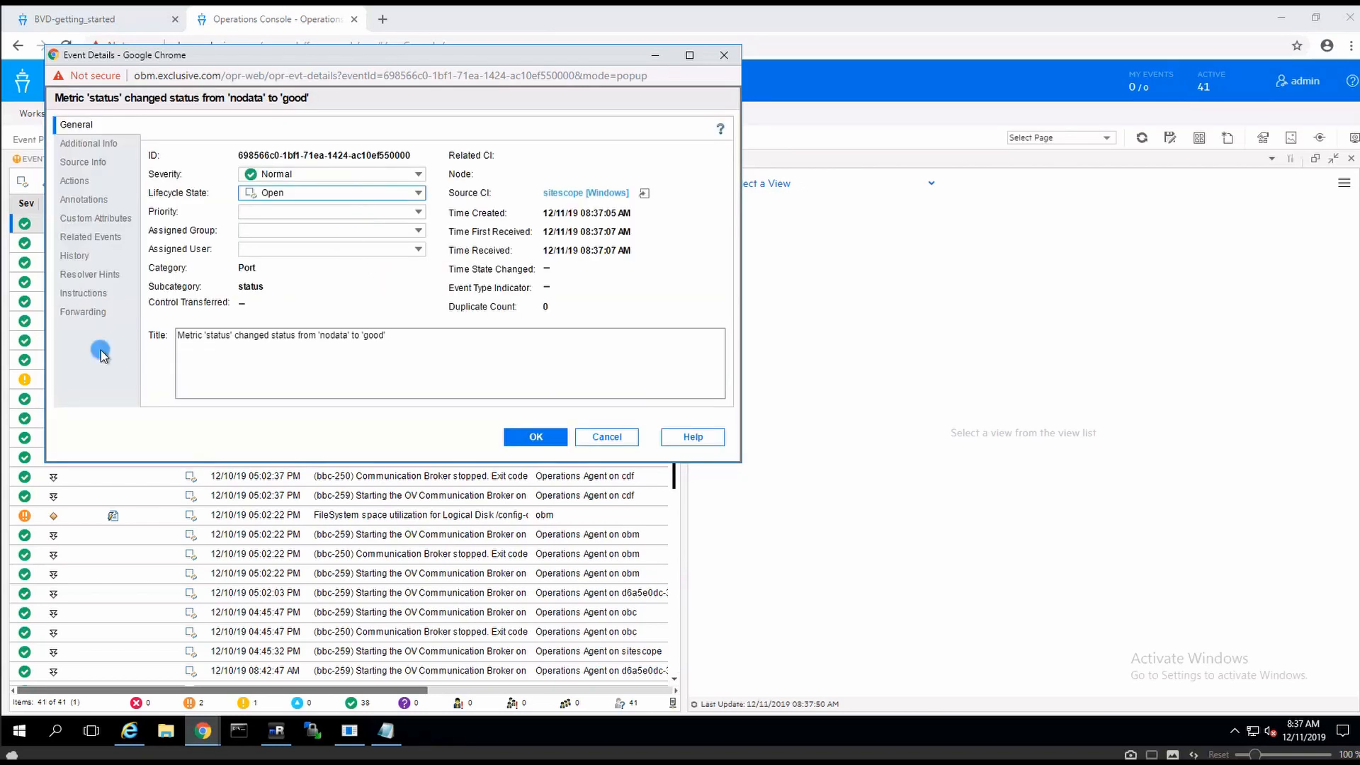
click(100, 282)
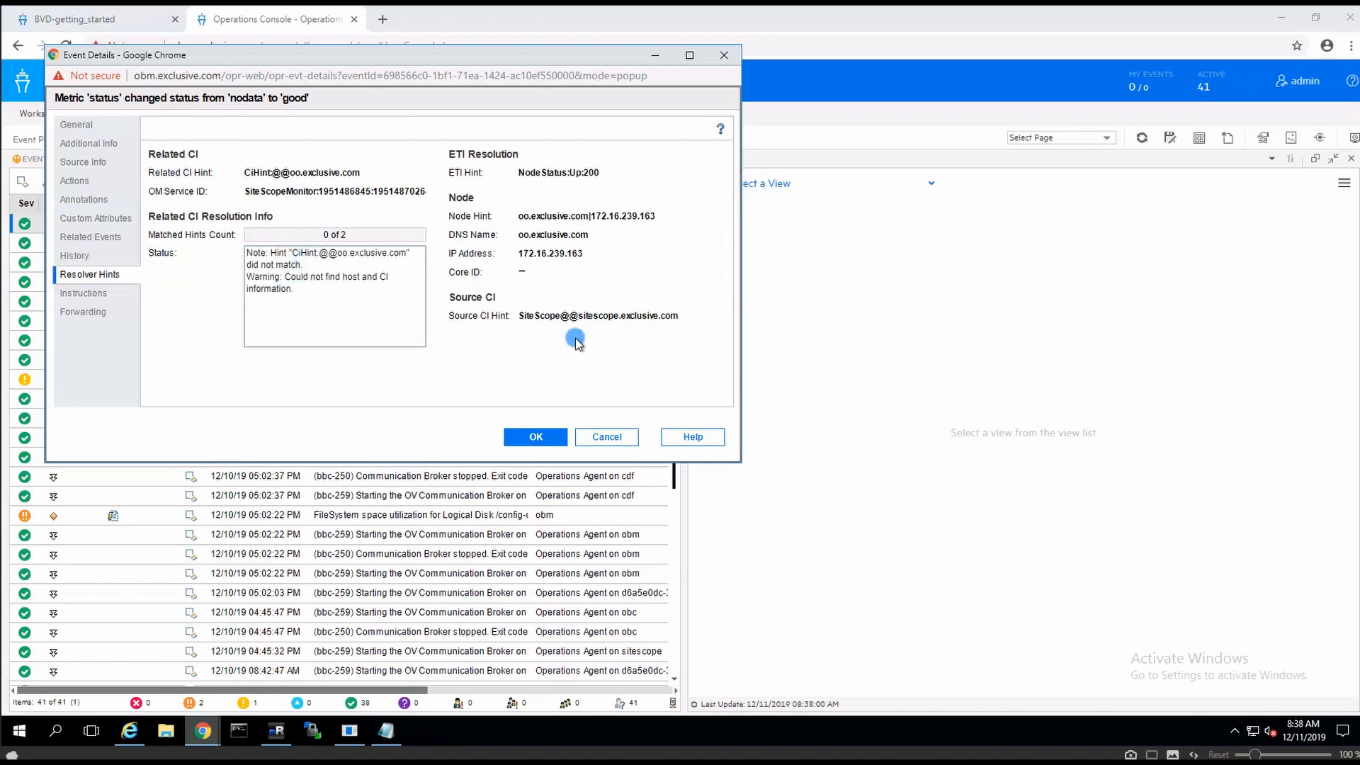
click(535, 437)
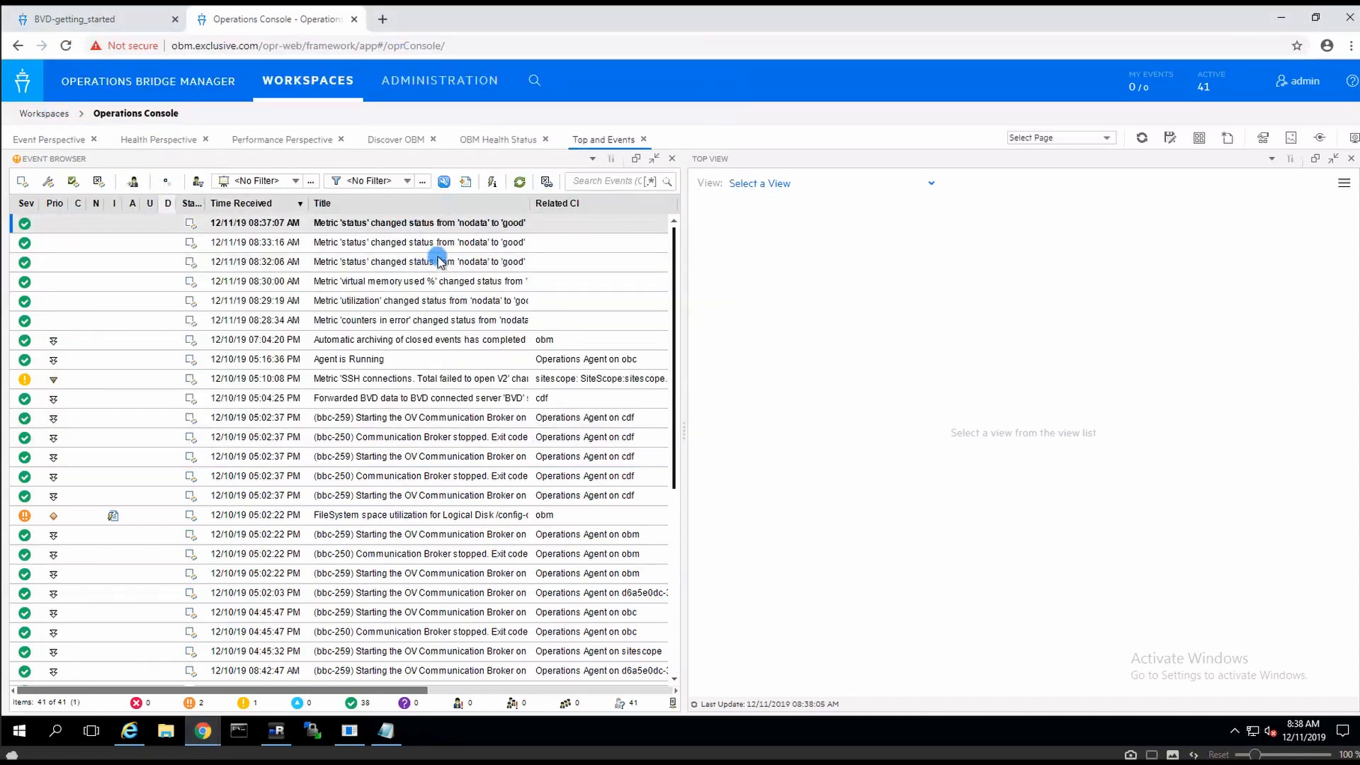
click(266, 141)
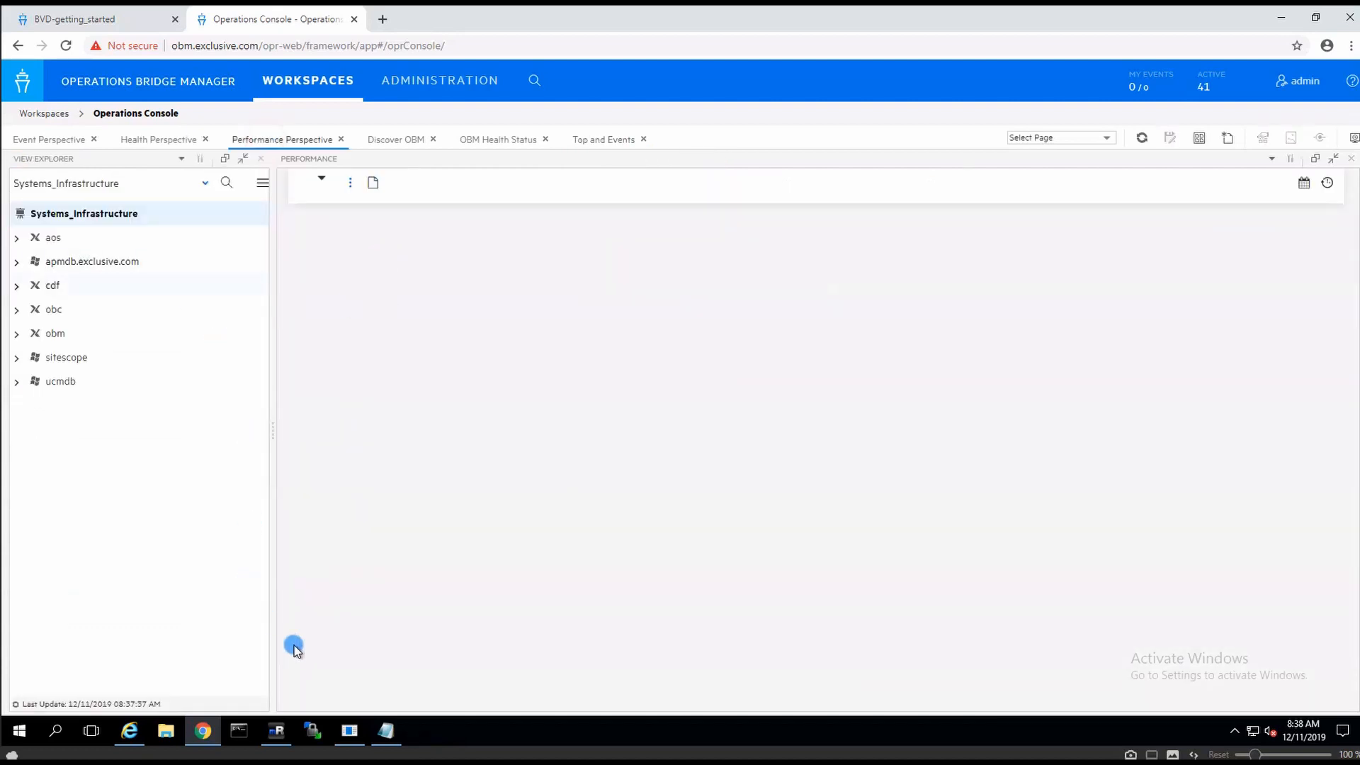
Switch to SiteScope in Internet Explorer and examine the topology reporting and web server security settings of the APM integration on obm.exclusive.com:443.
click(129, 730)
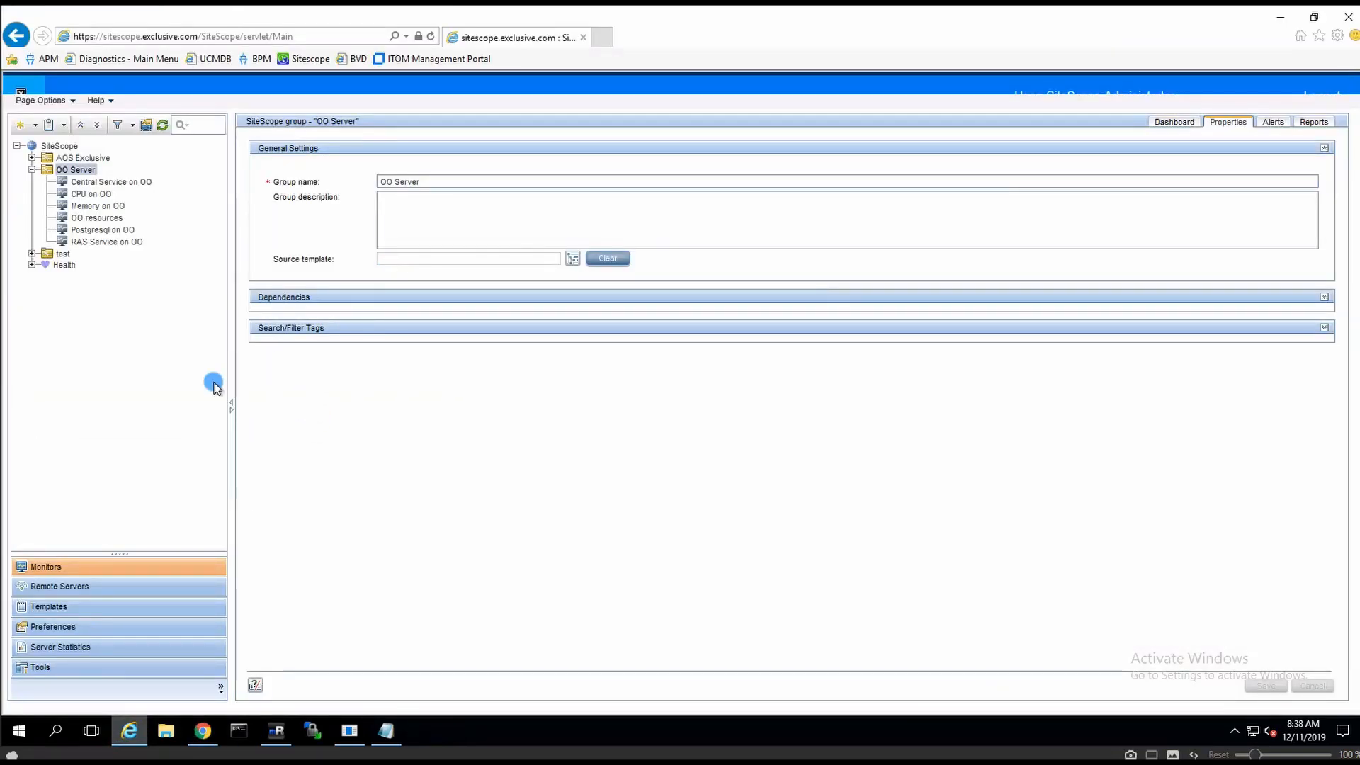
click(74, 625)
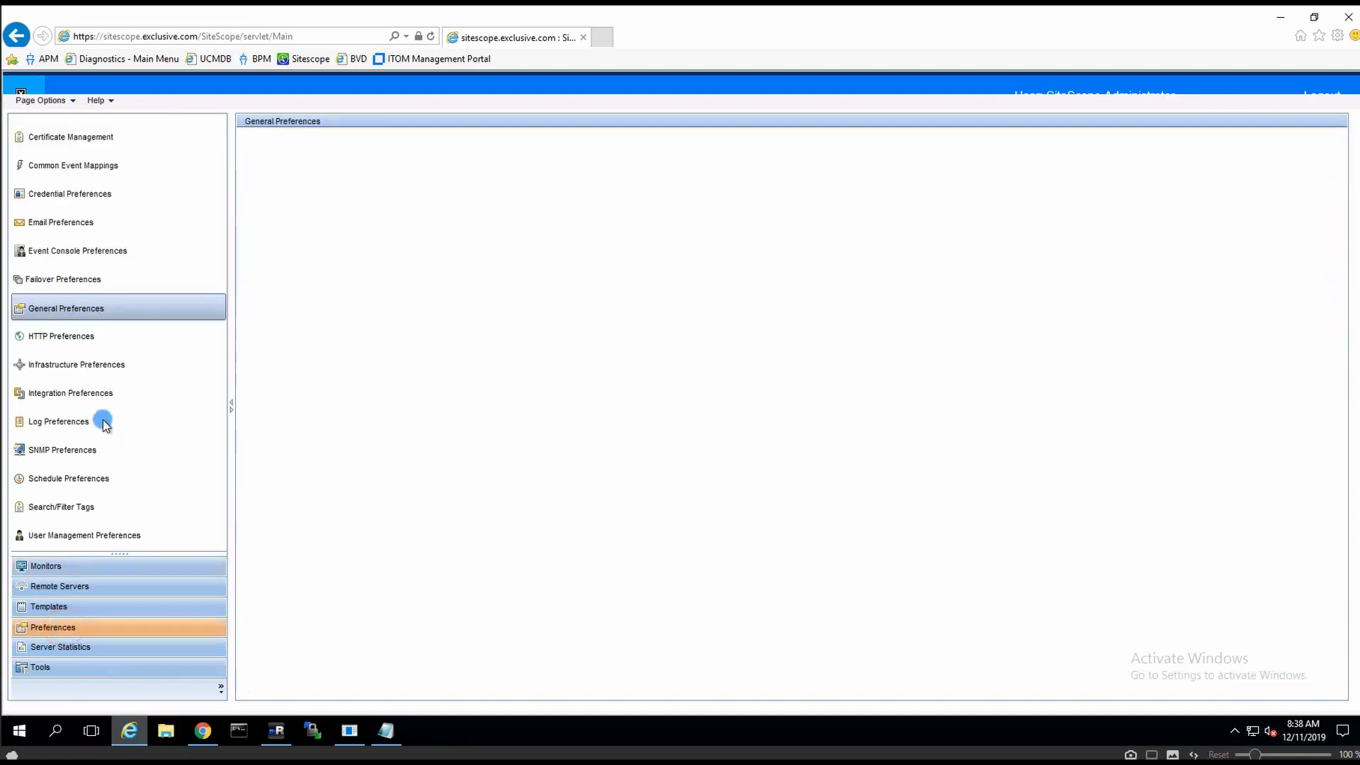
click(84, 389)
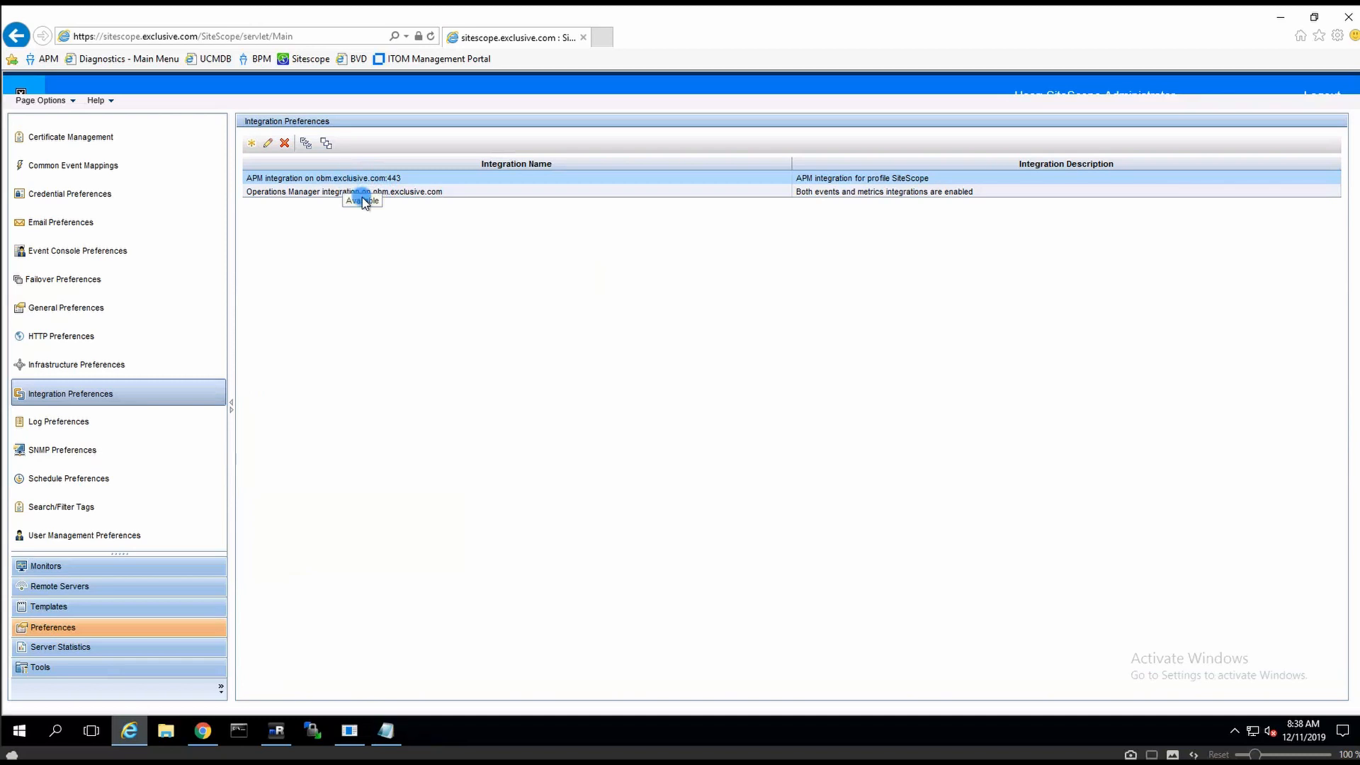
double_click(339, 178)
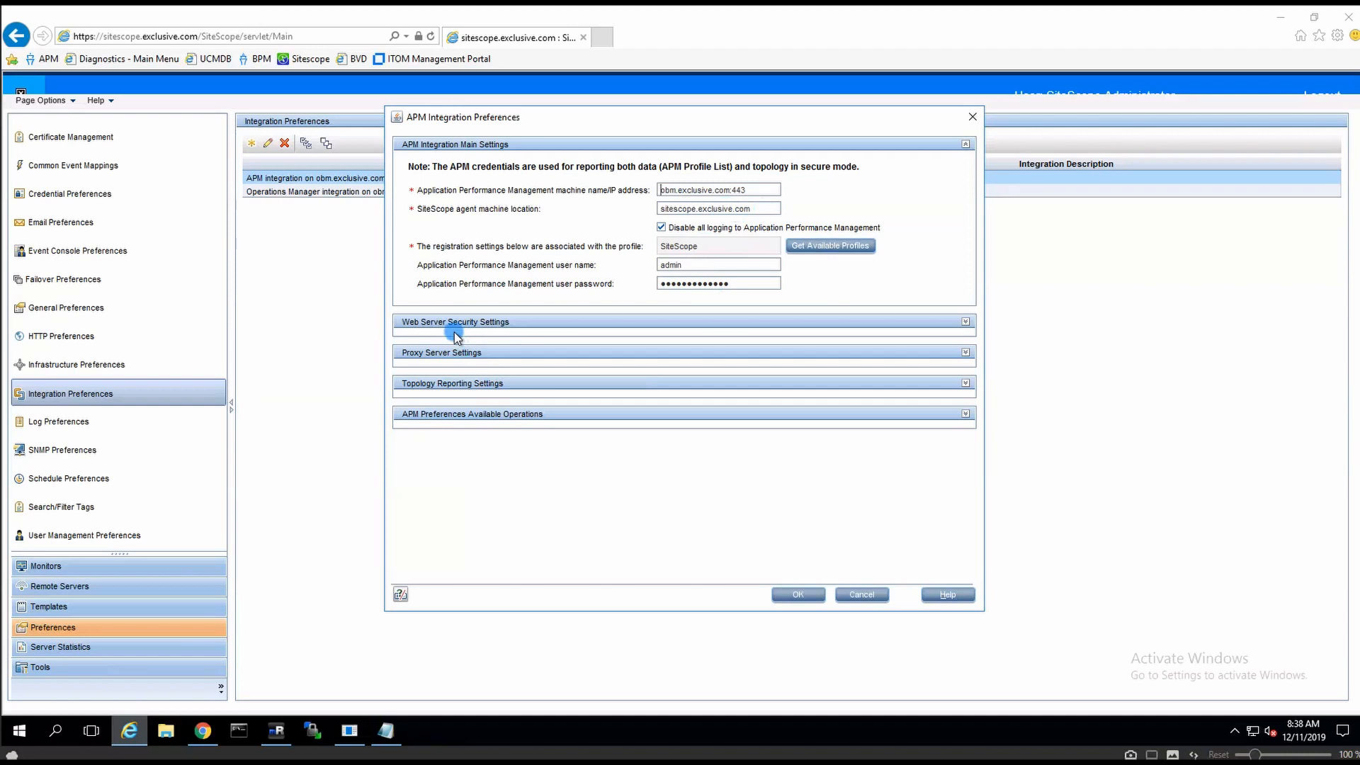
click(471, 383)
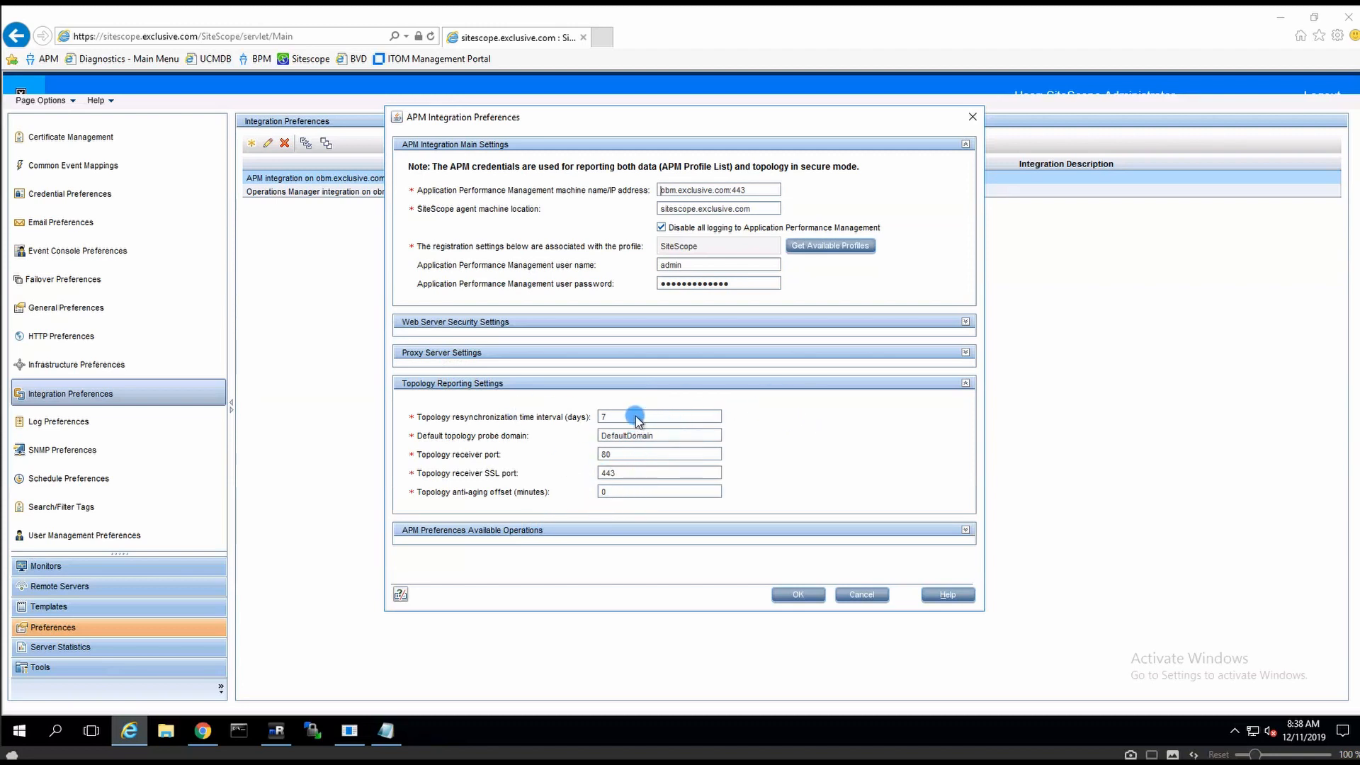
click(519, 383)
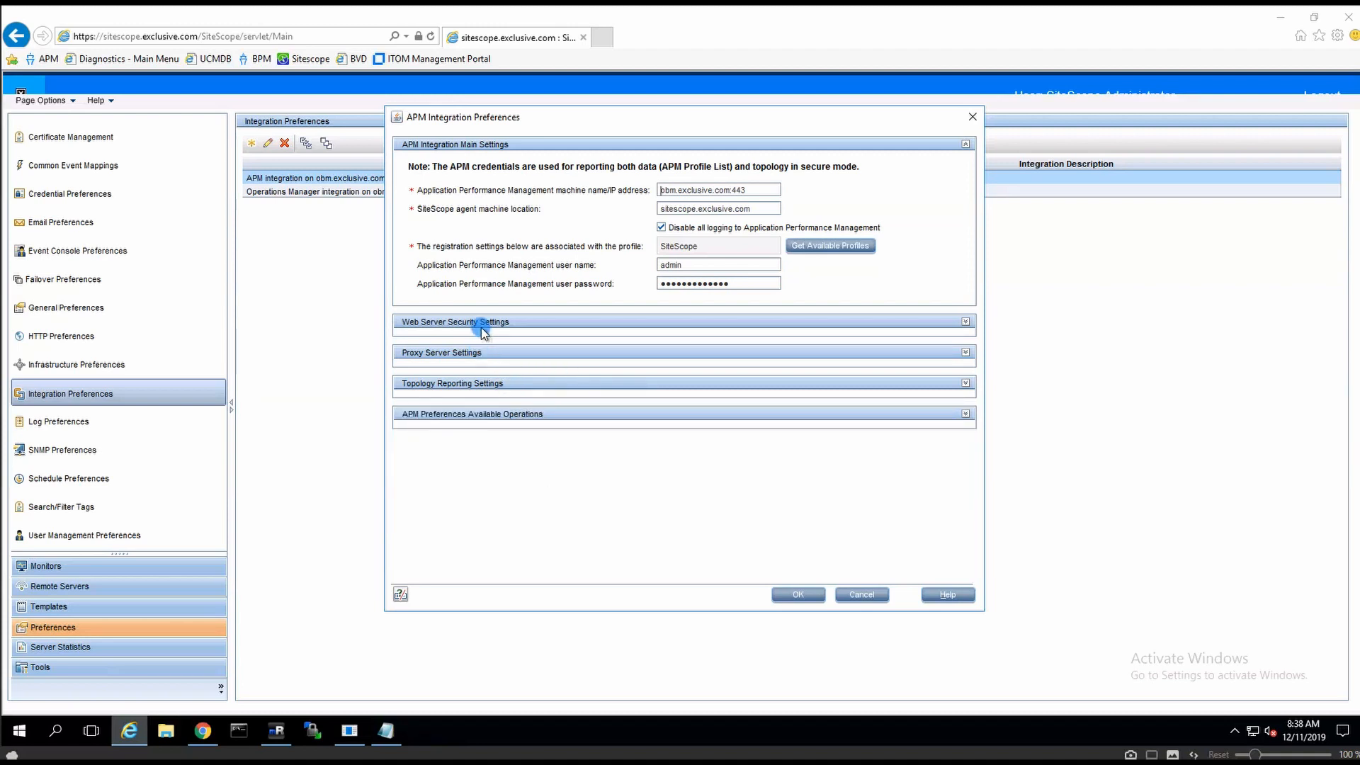
click(485, 323)
click(485, 323)
Force SiteScope to re-synchronize its configuration with Application Performance Management, and save the APM integration preferences.
click(481, 416)
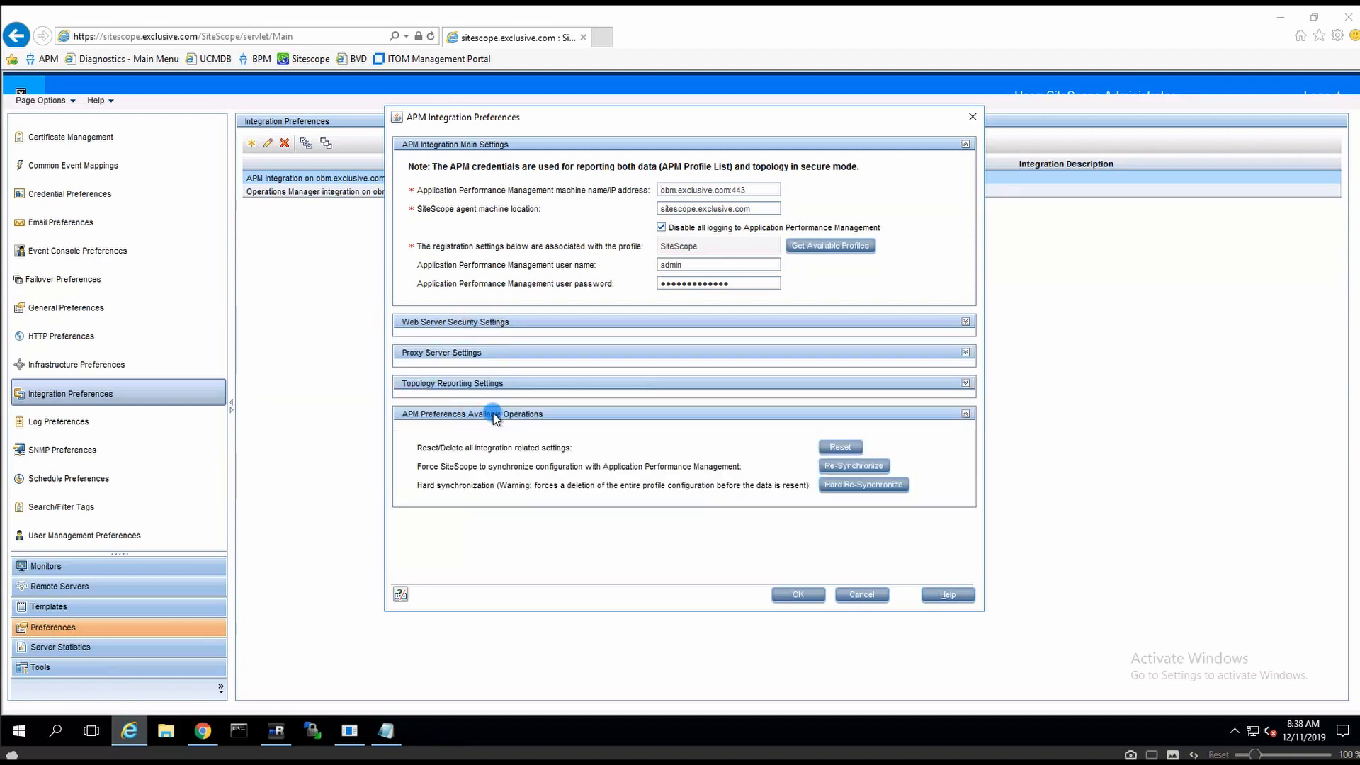
click(867, 468)
click(683, 399)
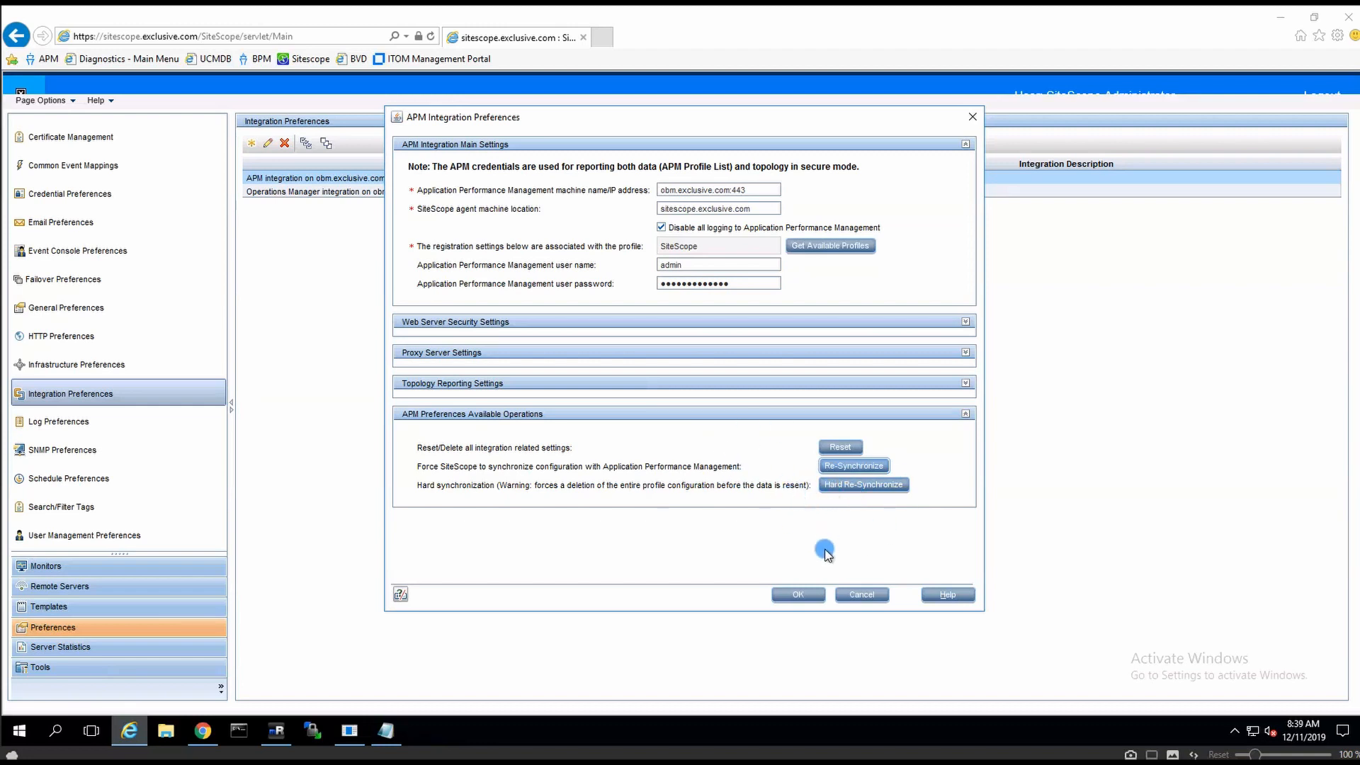
click(803, 596)
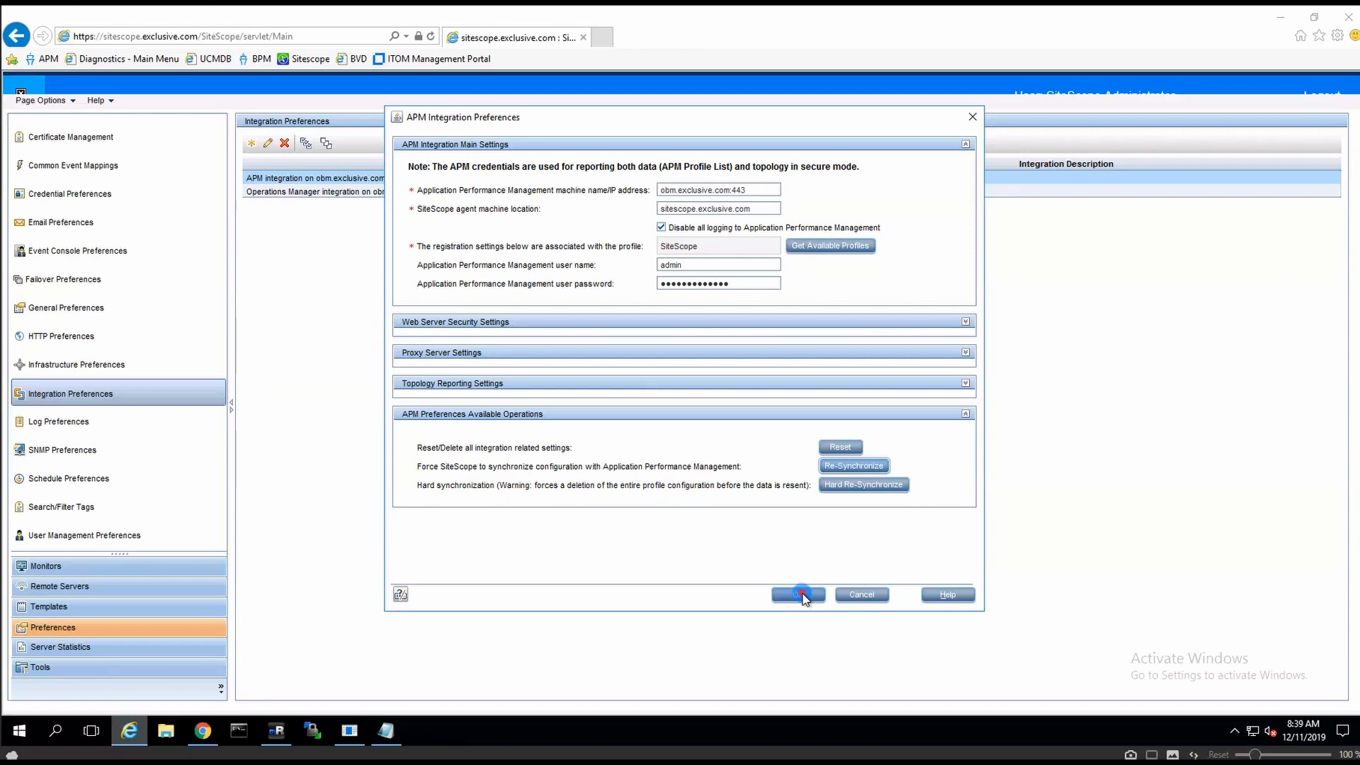
Switch to the Operations Bridge Manager console in Chrome and examine the sitescope CI's properties, including who last modified it, and close them.
click(201, 733)
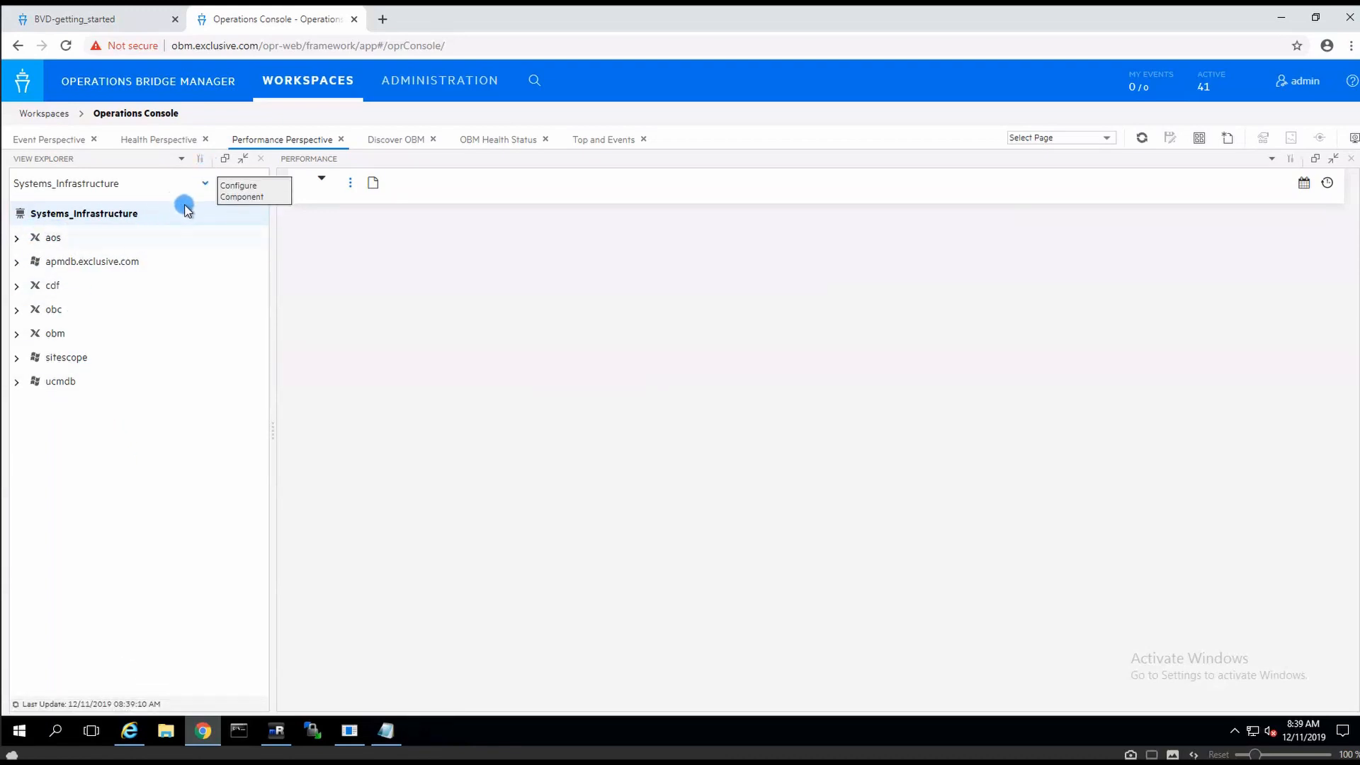
click(62, 362)
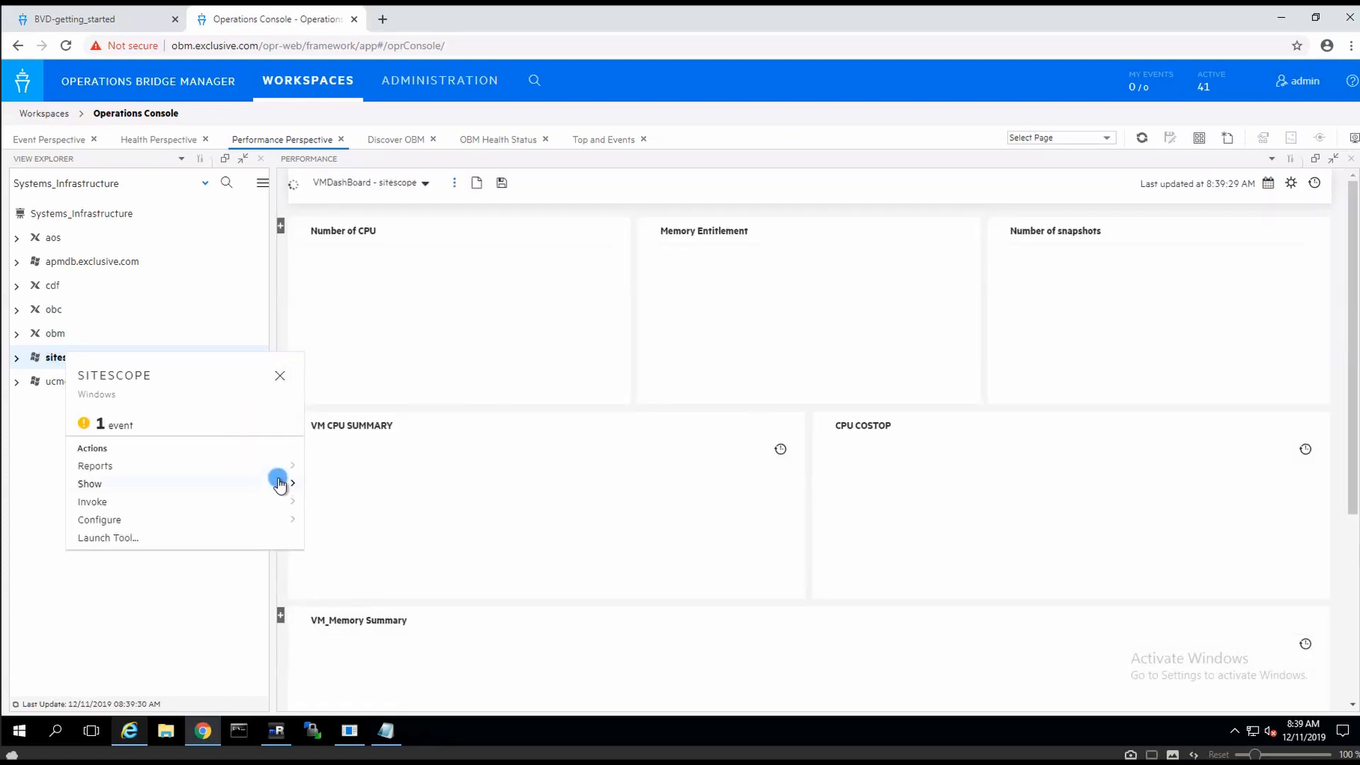
click(260, 484)
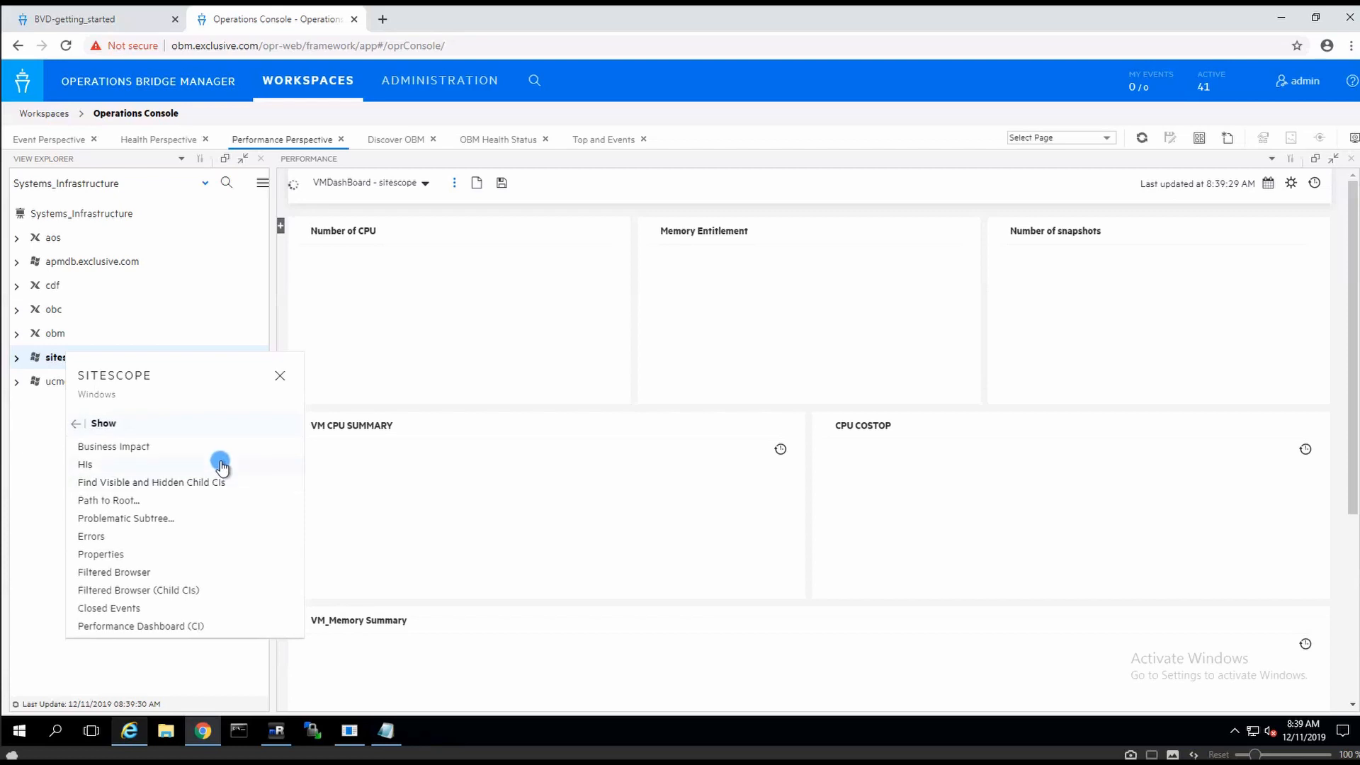
click(106, 554)
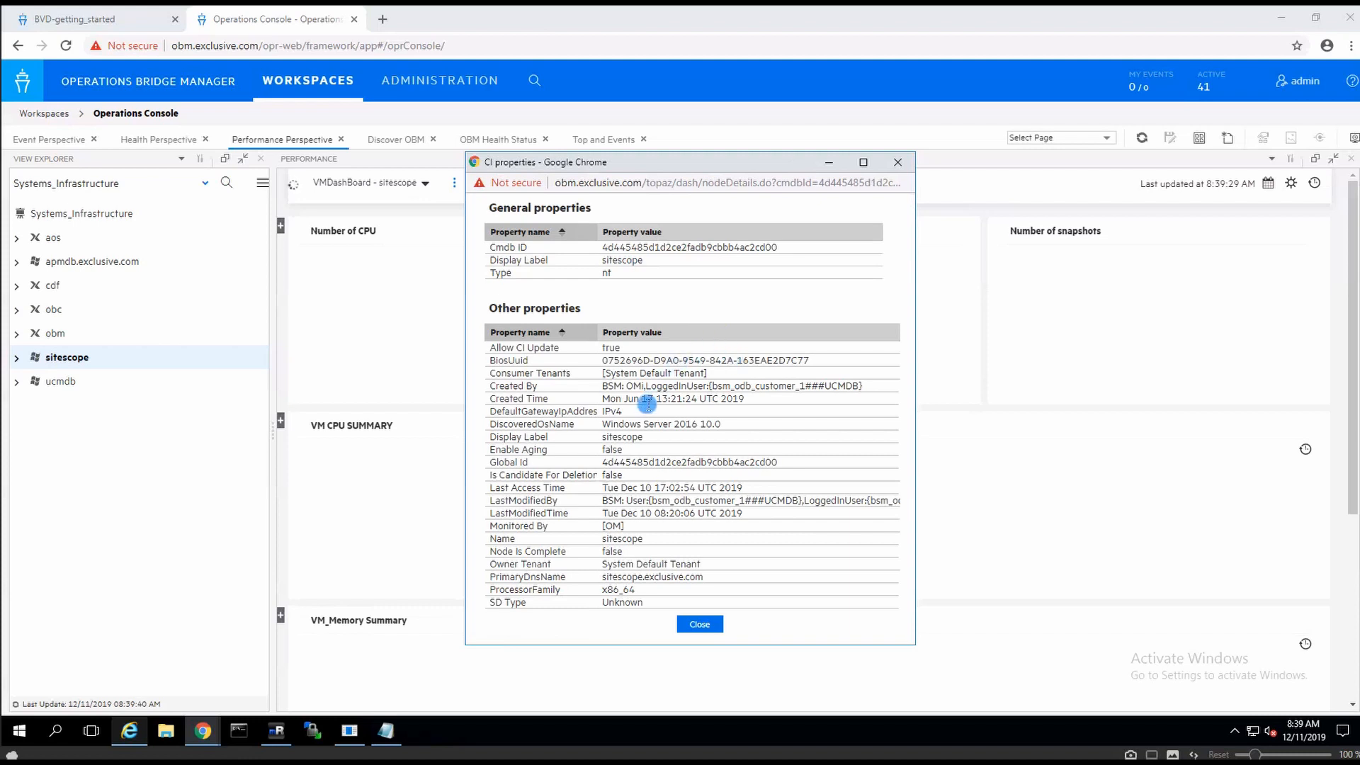
drag(688, 497, 733, 505)
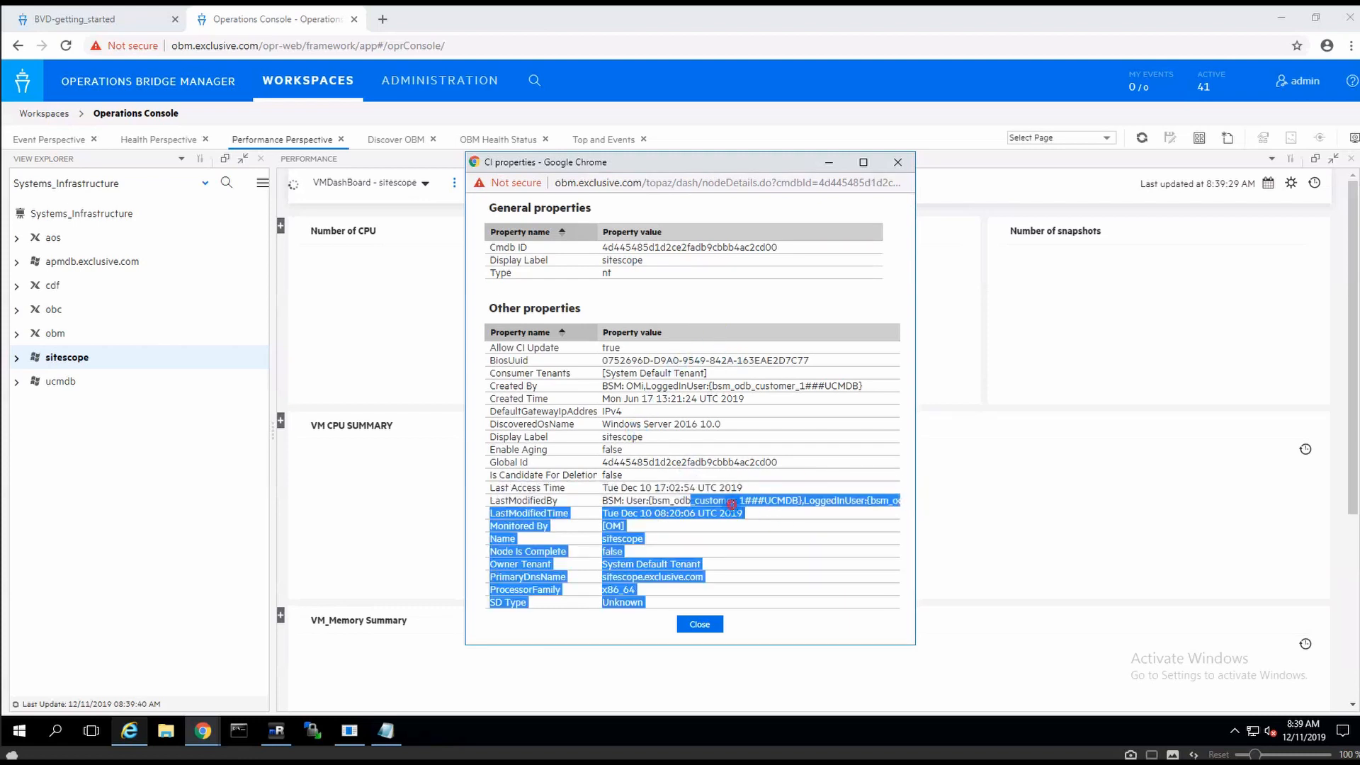
click(628, 532)
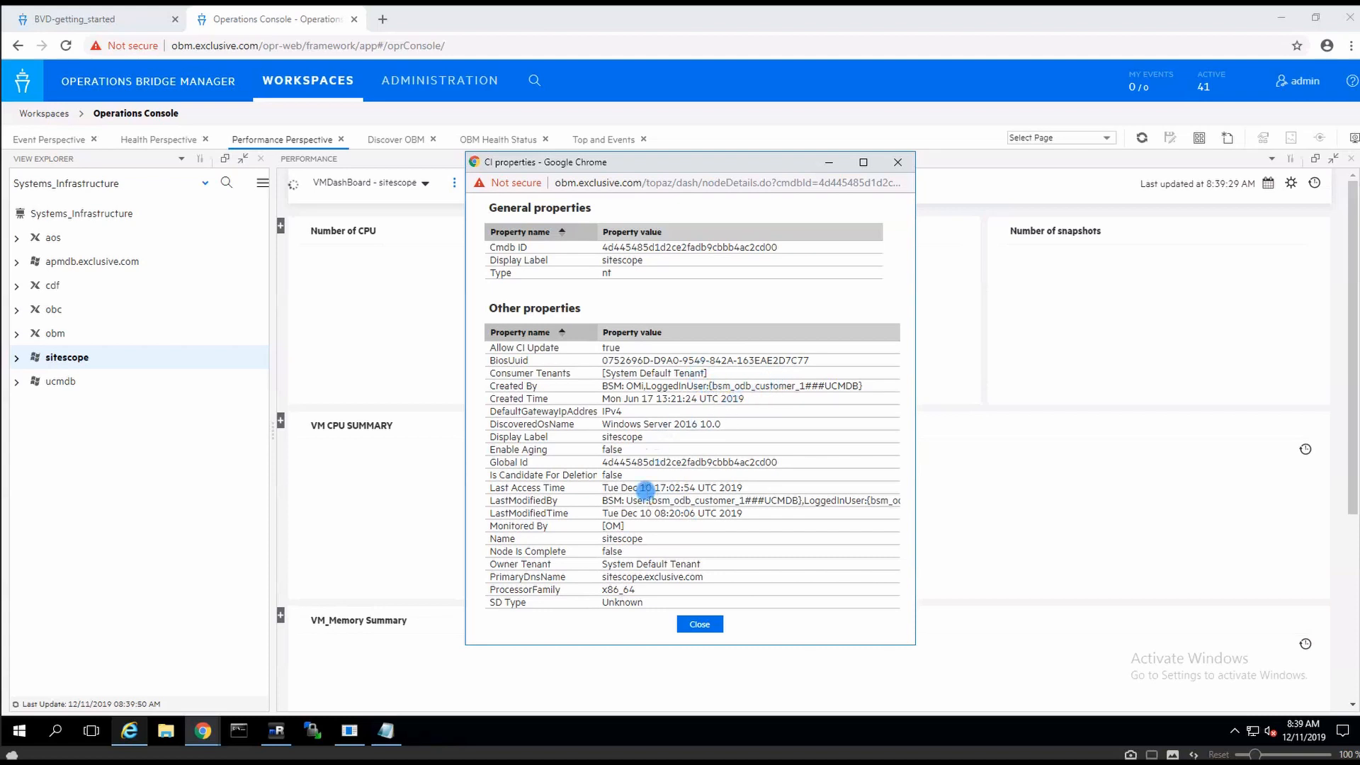
drag(683, 503, 936, 504)
click(703, 628)
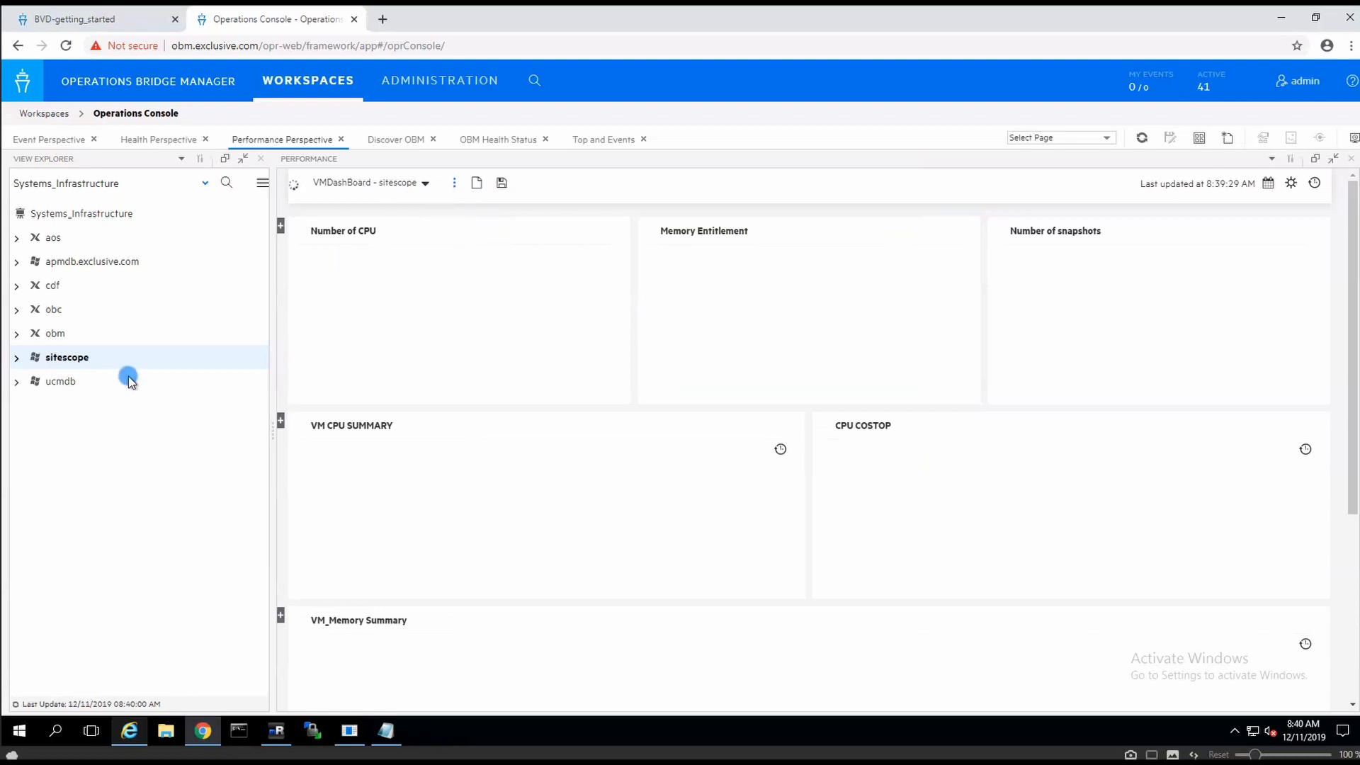
Open a blank performance dashboard for the sitescope CI and check which data sources its graph metric offers, without choosing one.
click(477, 182)
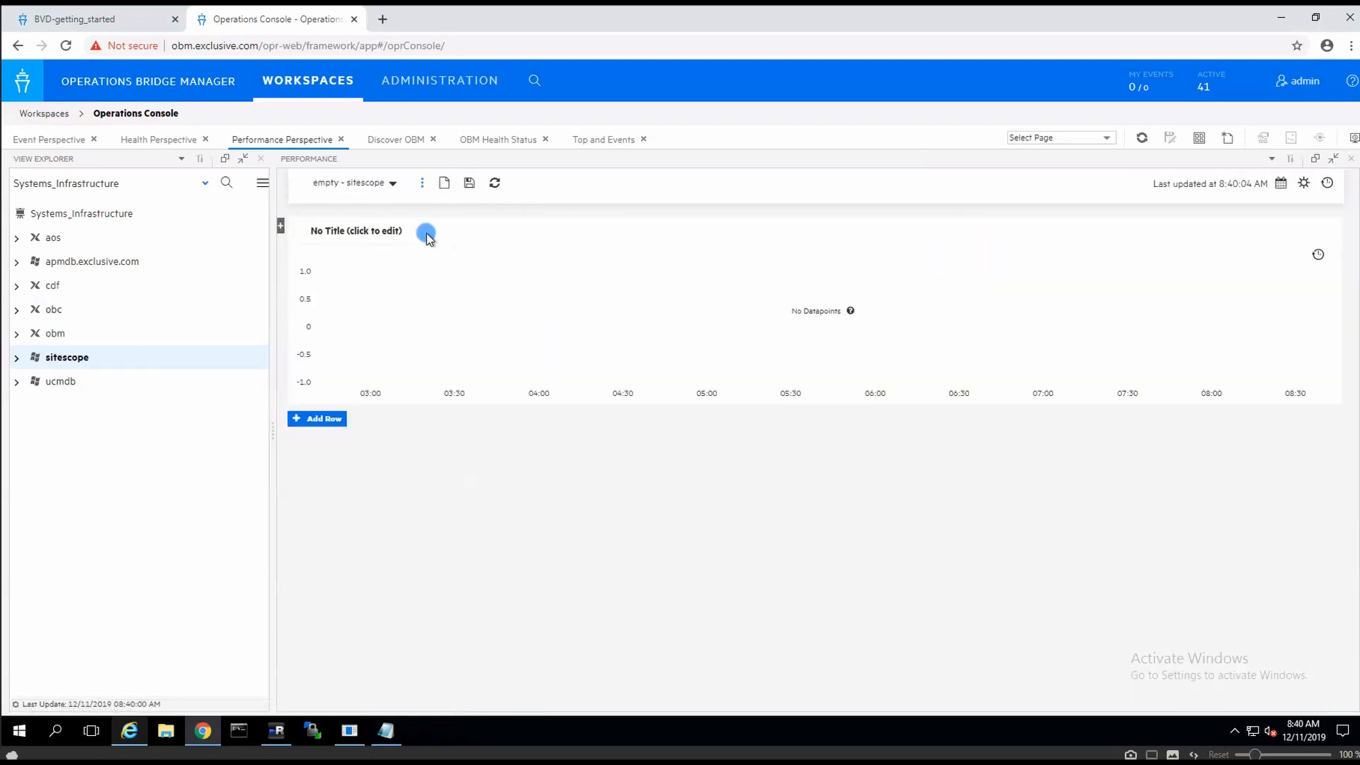
mouse_move(531, 300)
click(787, 251)
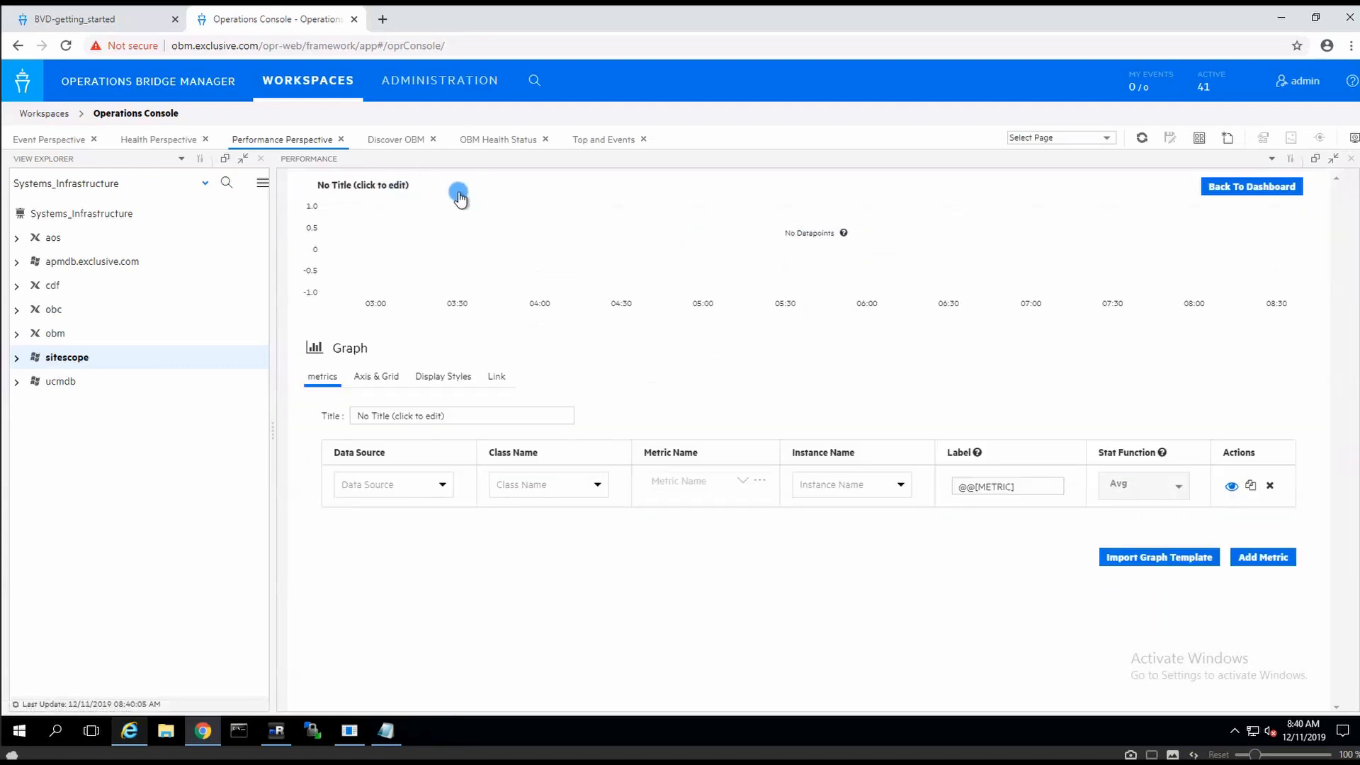
click(443, 481)
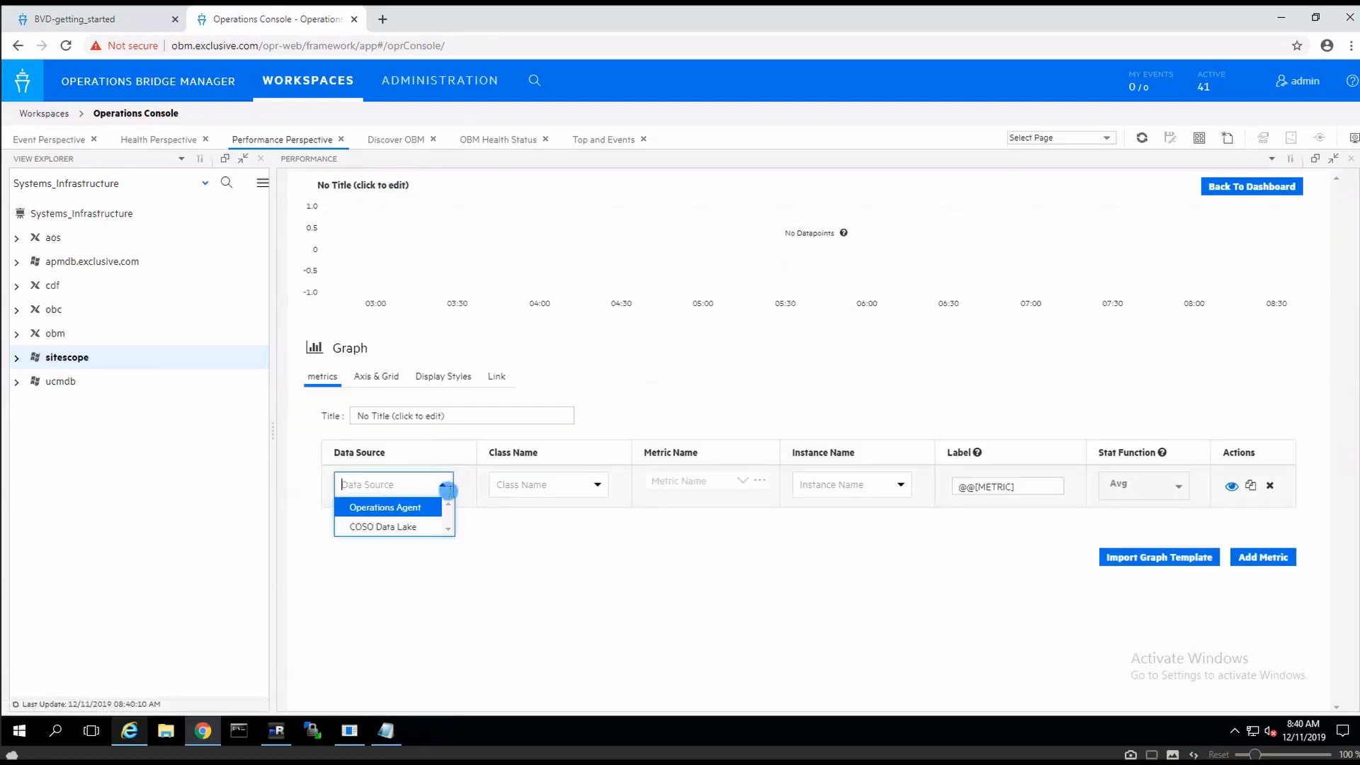
click(483, 525)
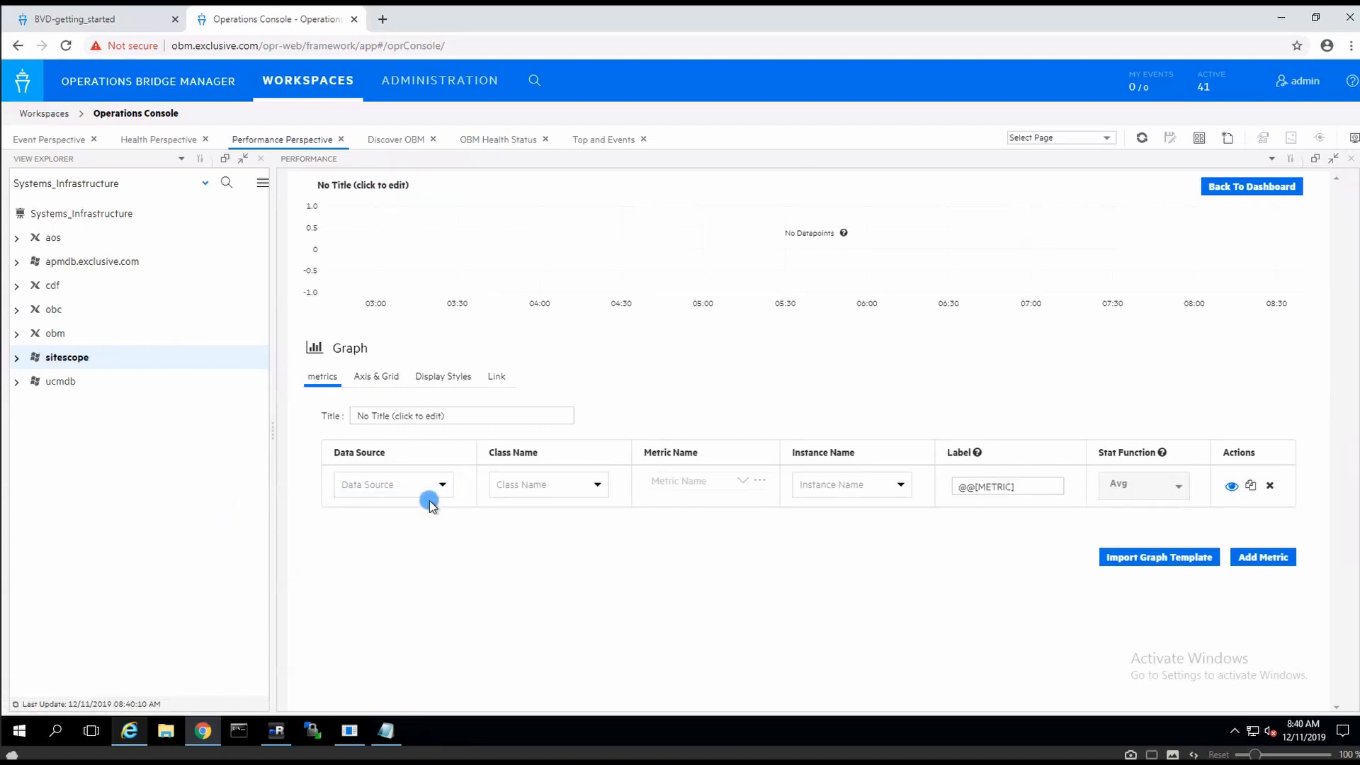
Switch to SiteScope in Internet Explorer and import the certificate from host obm on port 443 in Certificate Management.
click(130, 729)
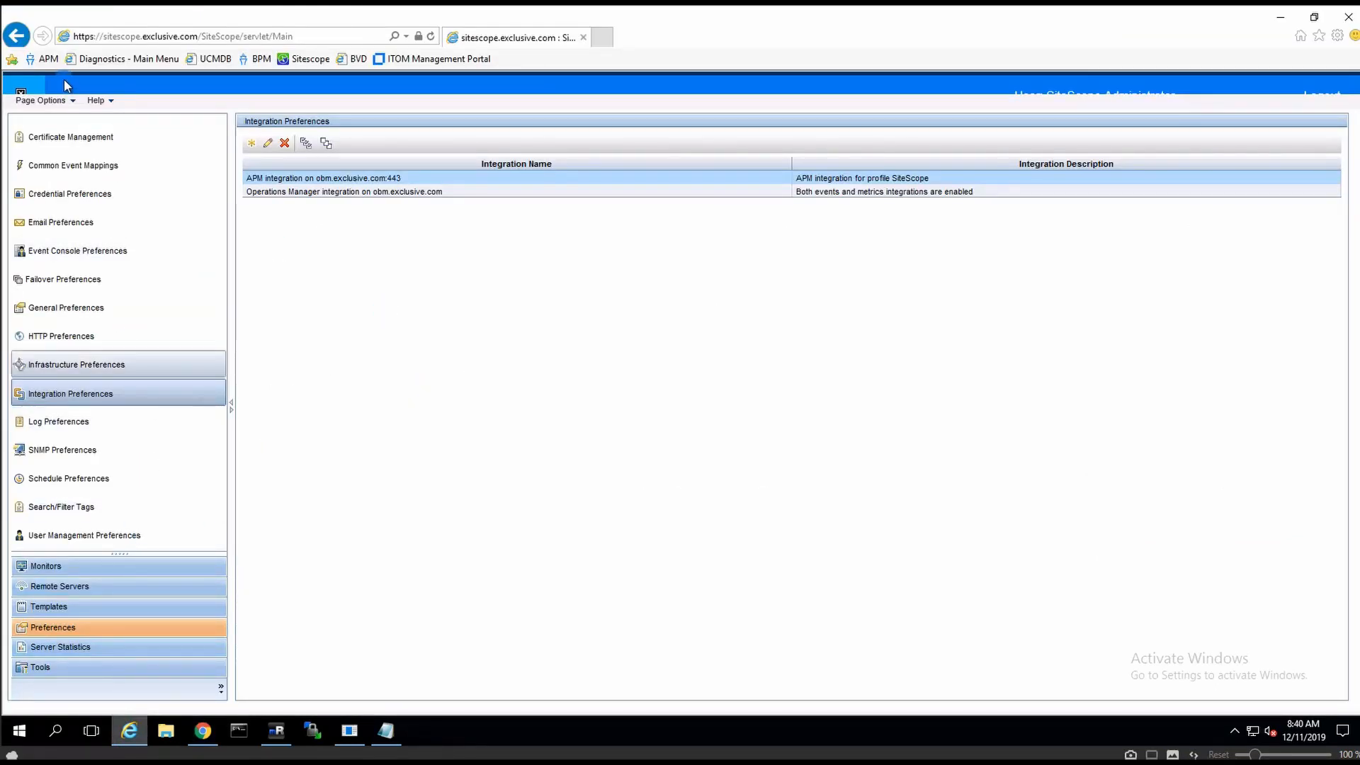
click(101, 147)
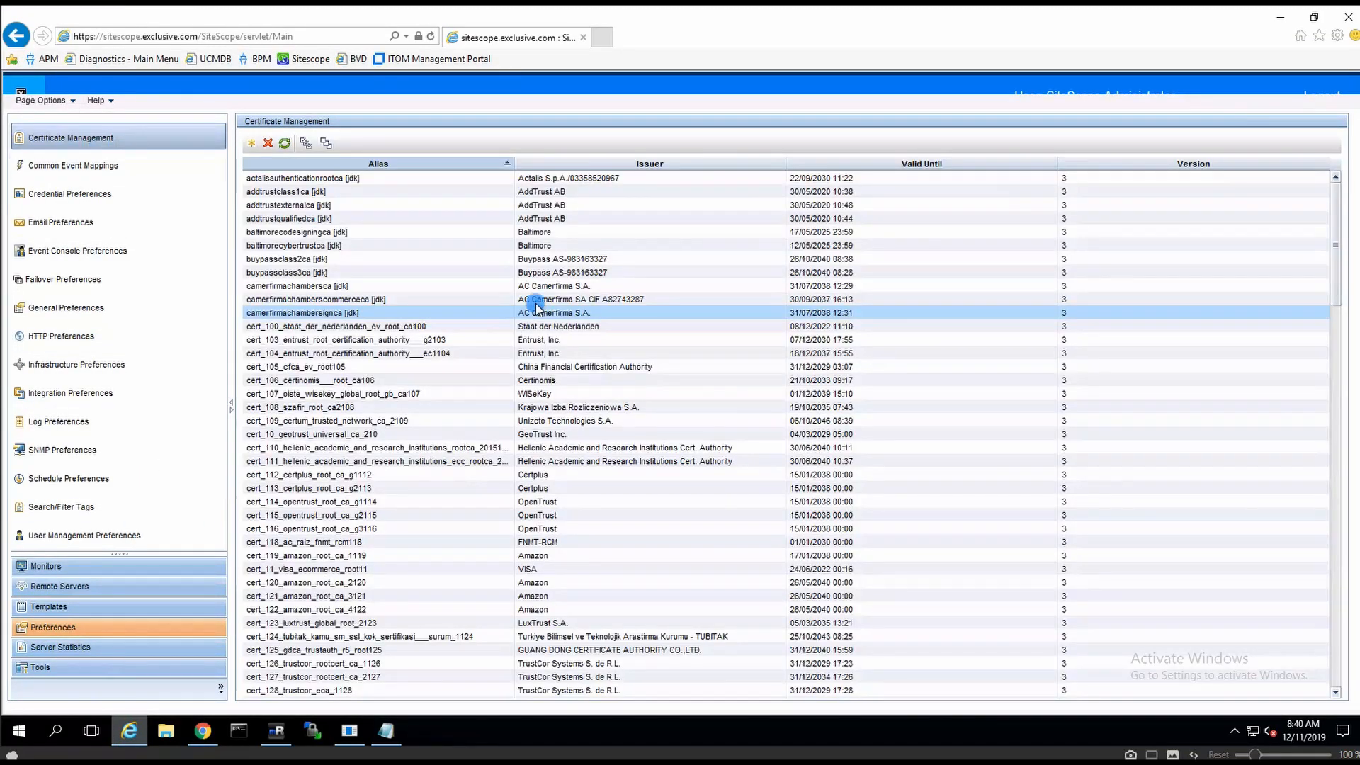
click(251, 142)
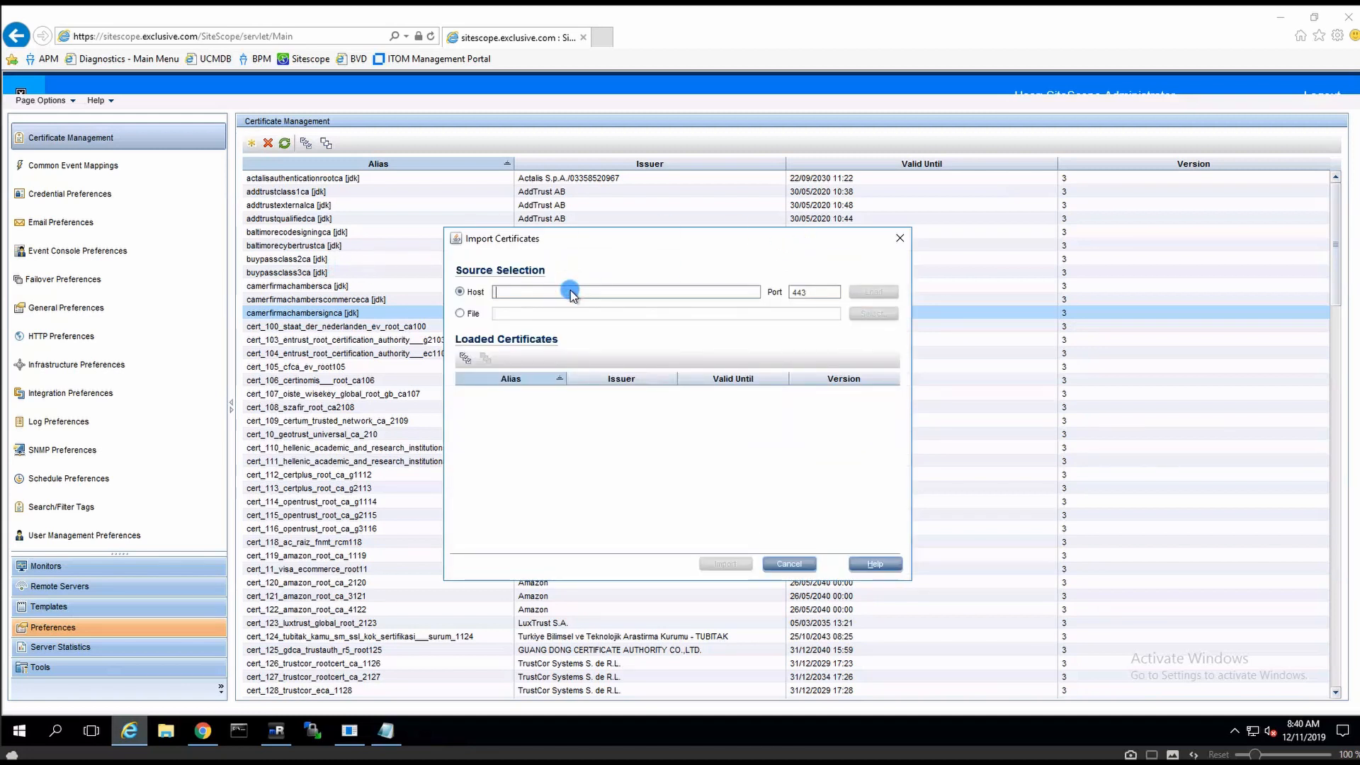
text(obm)
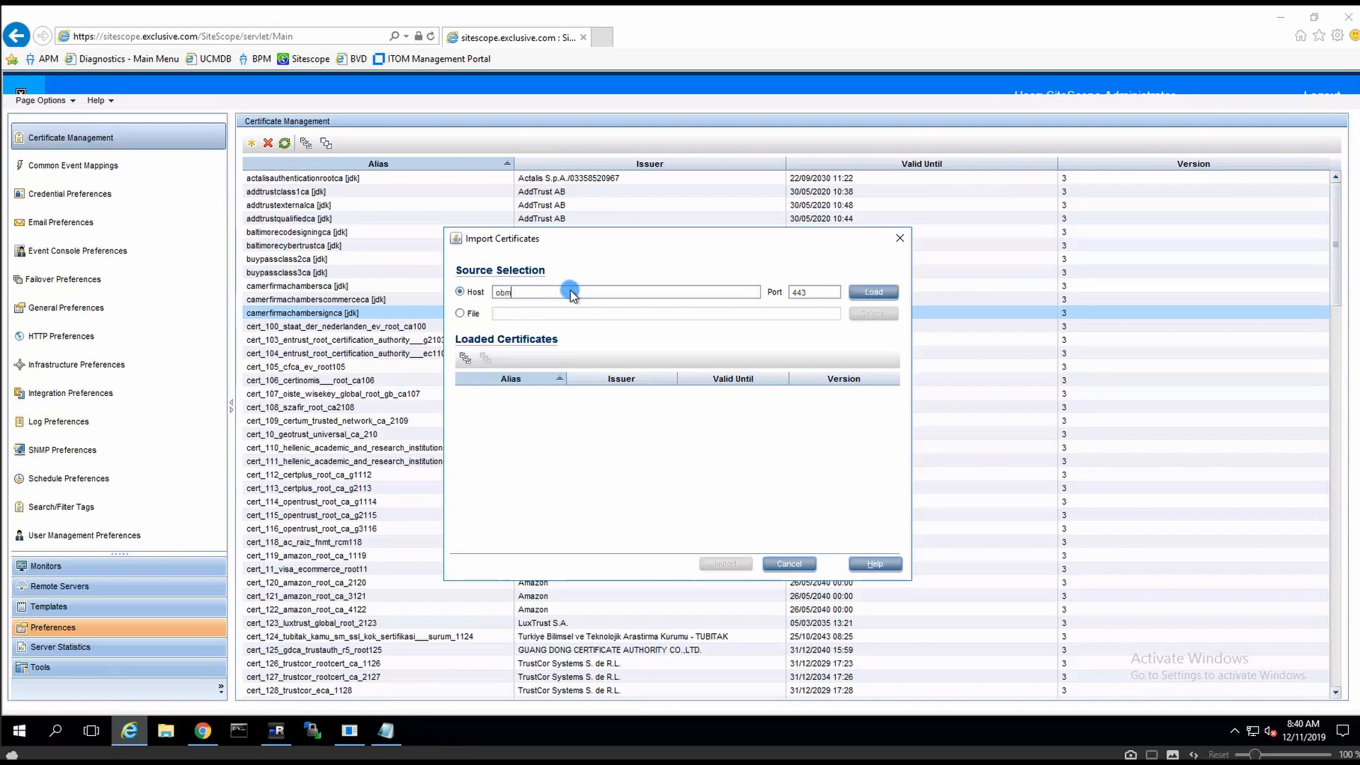
click(870, 293)
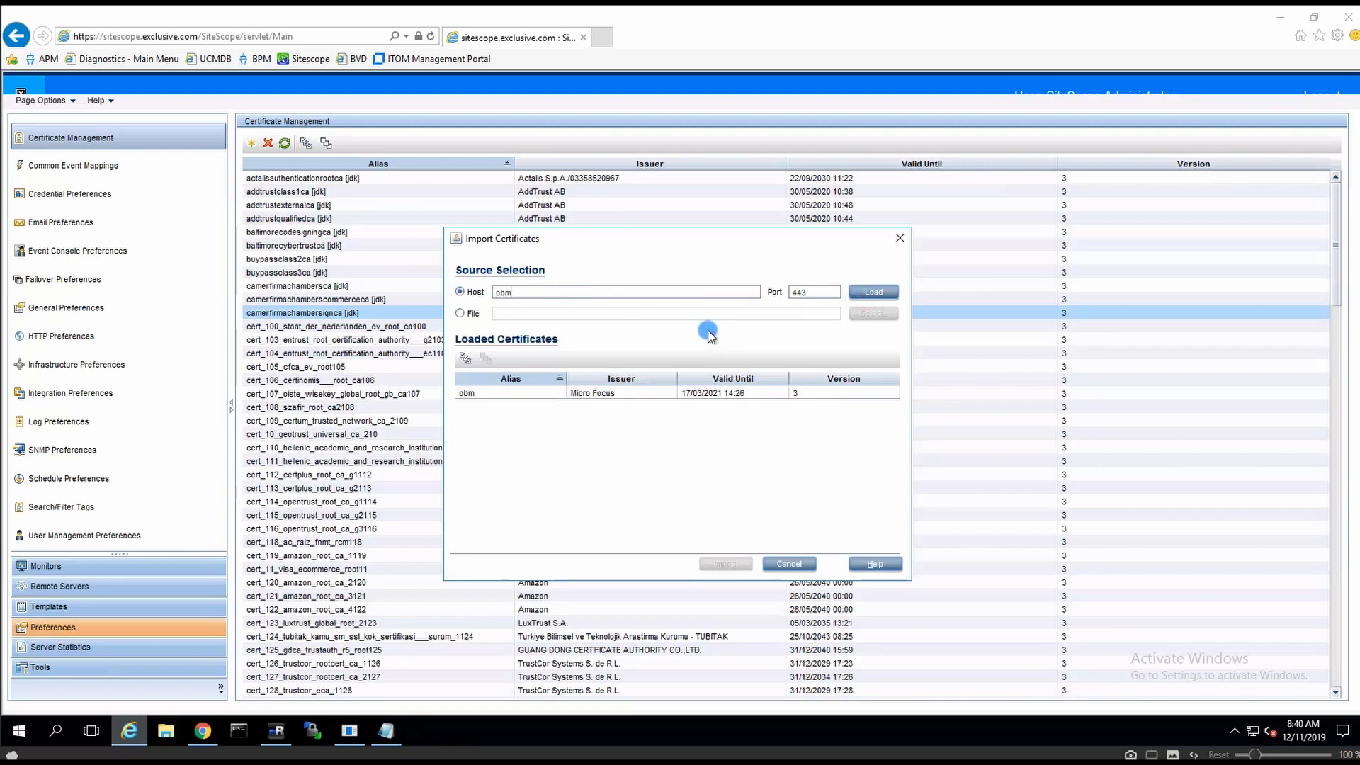
click(525, 395)
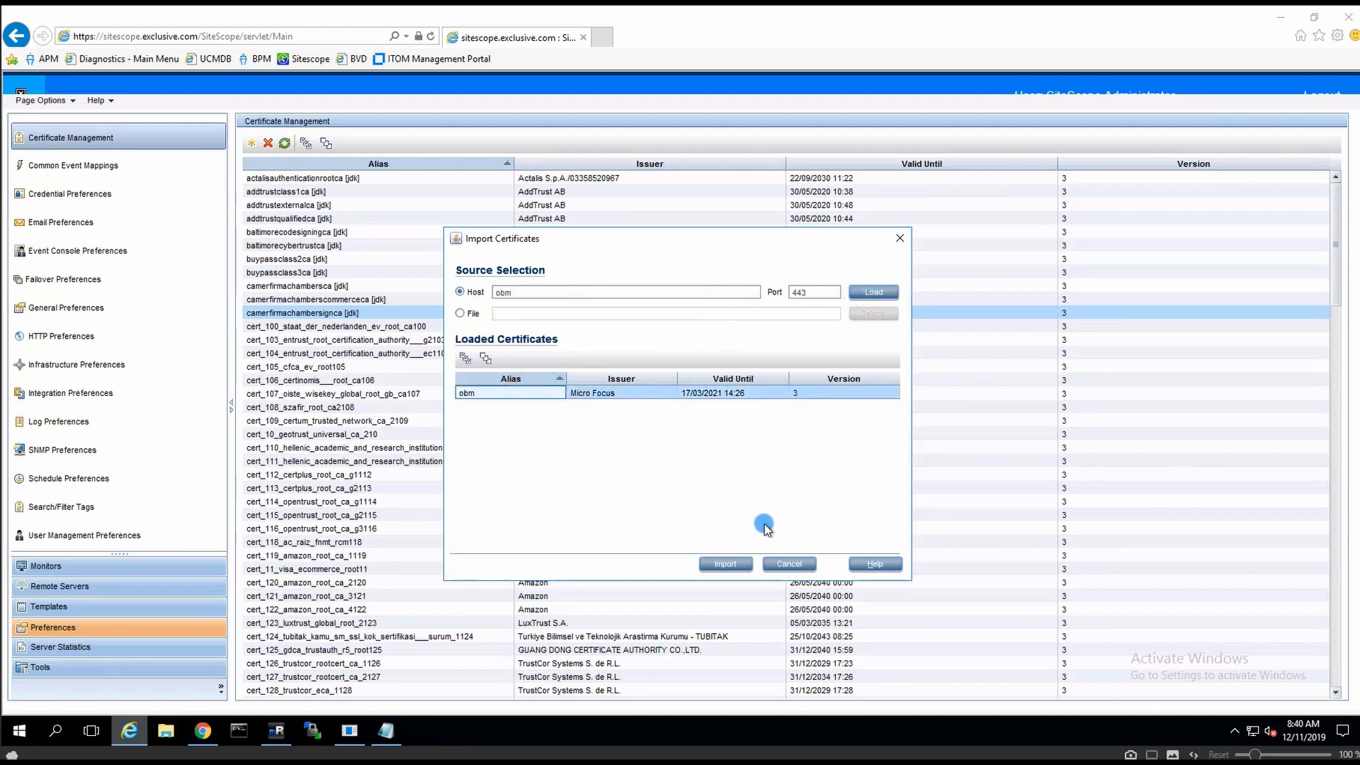
click(724, 564)
click(791, 495)
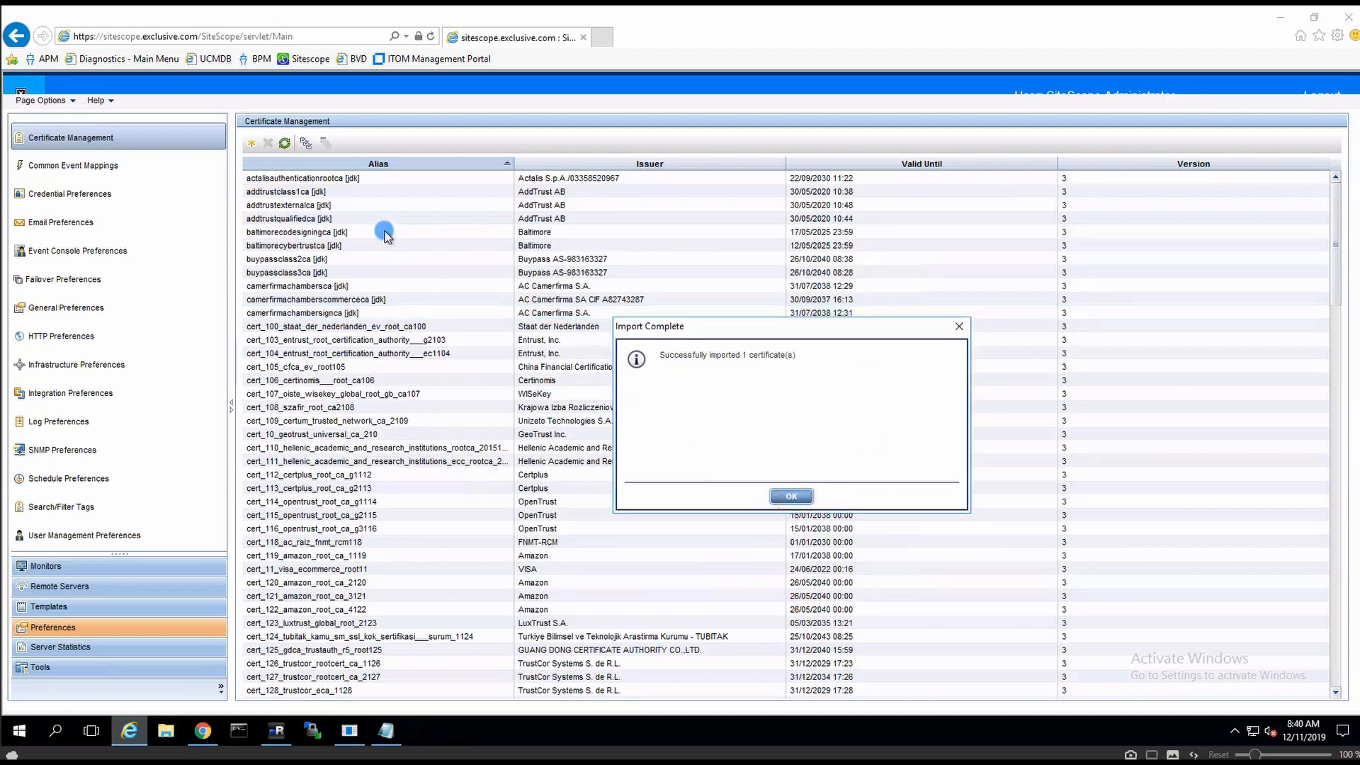
Import both certificates loaded from host obm on port 8443 into SiteScope's Certificate Management.
click(251, 143)
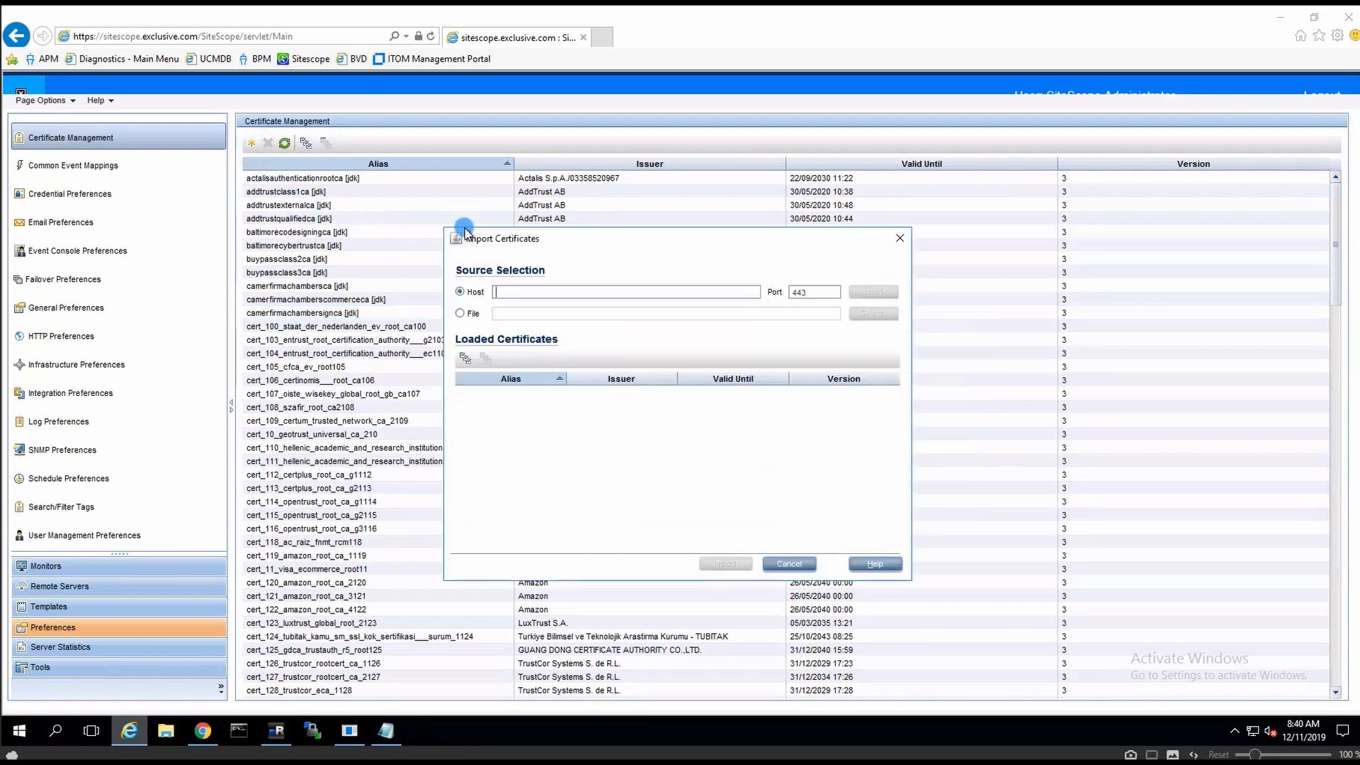
text(obm)
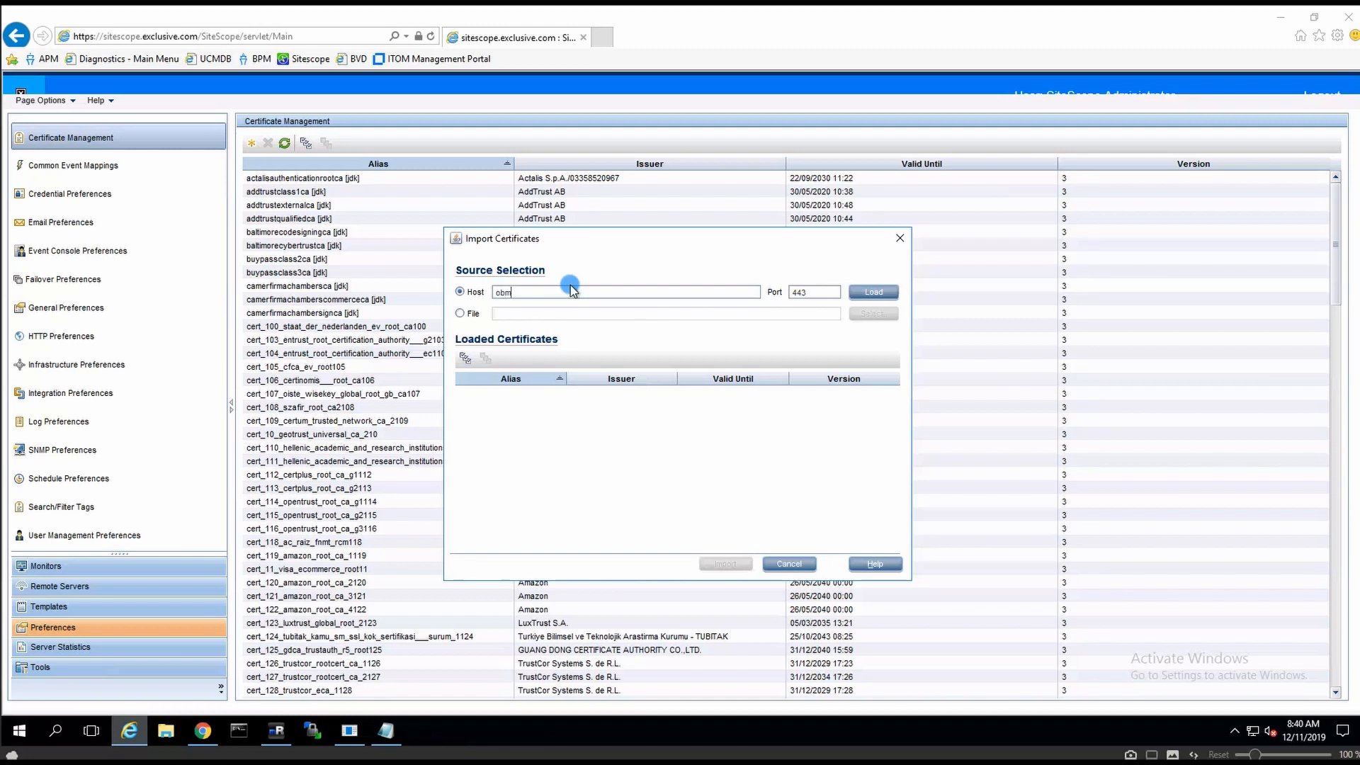
click(813, 291)
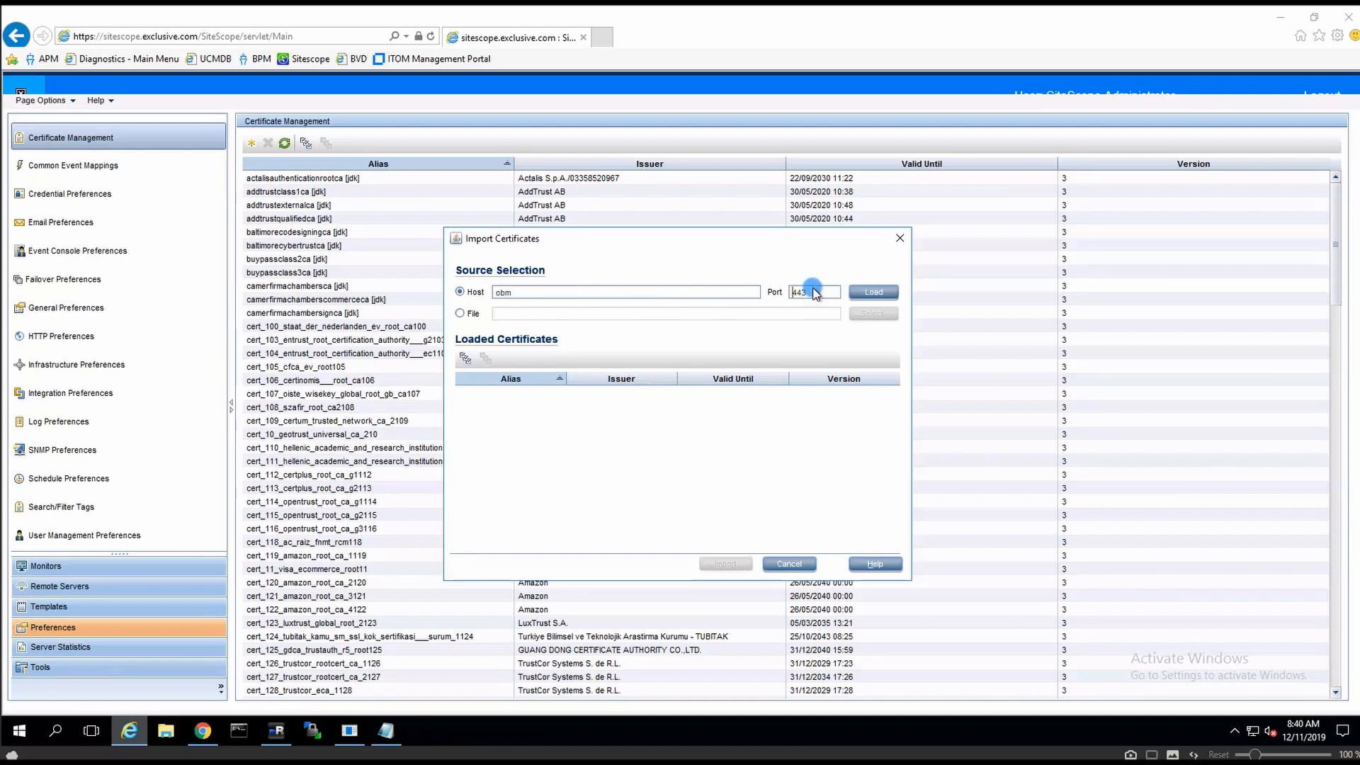
text(8)
click(866, 292)
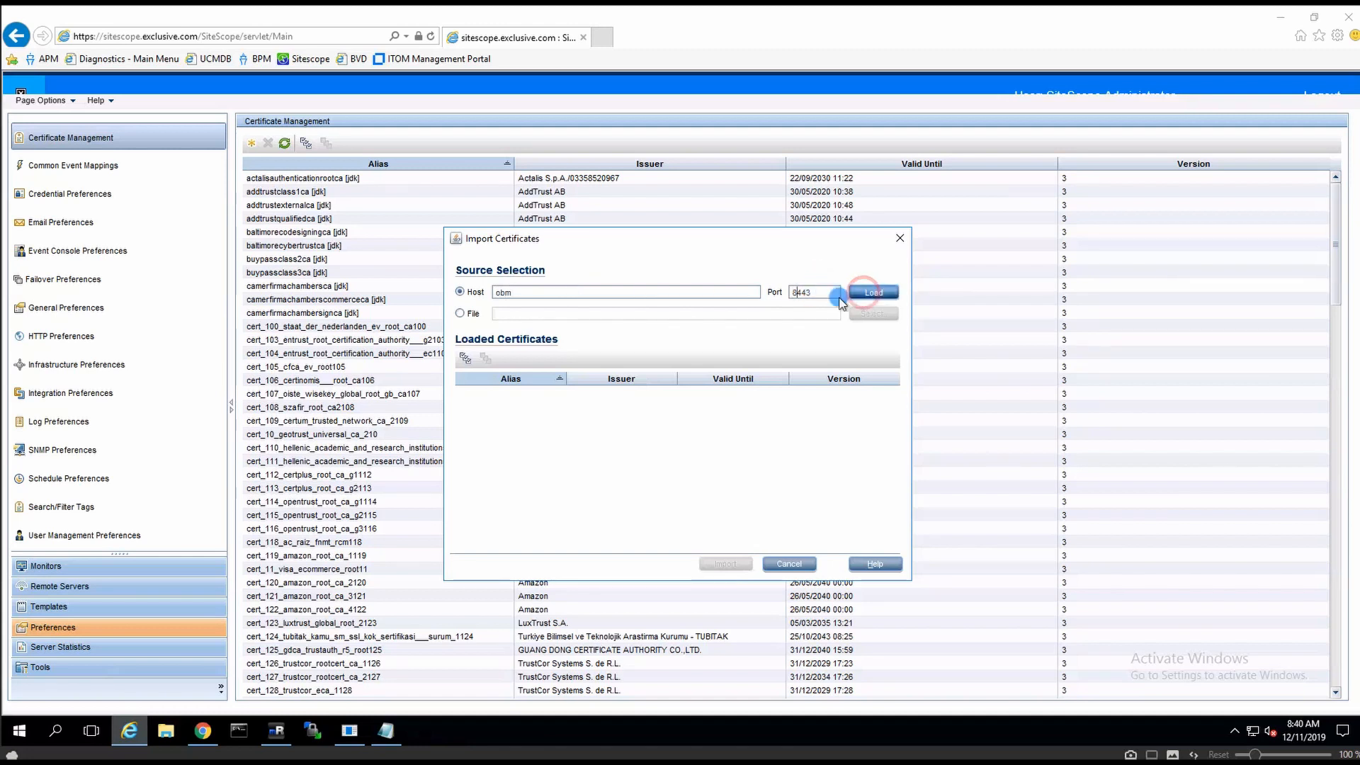
click(520, 405)
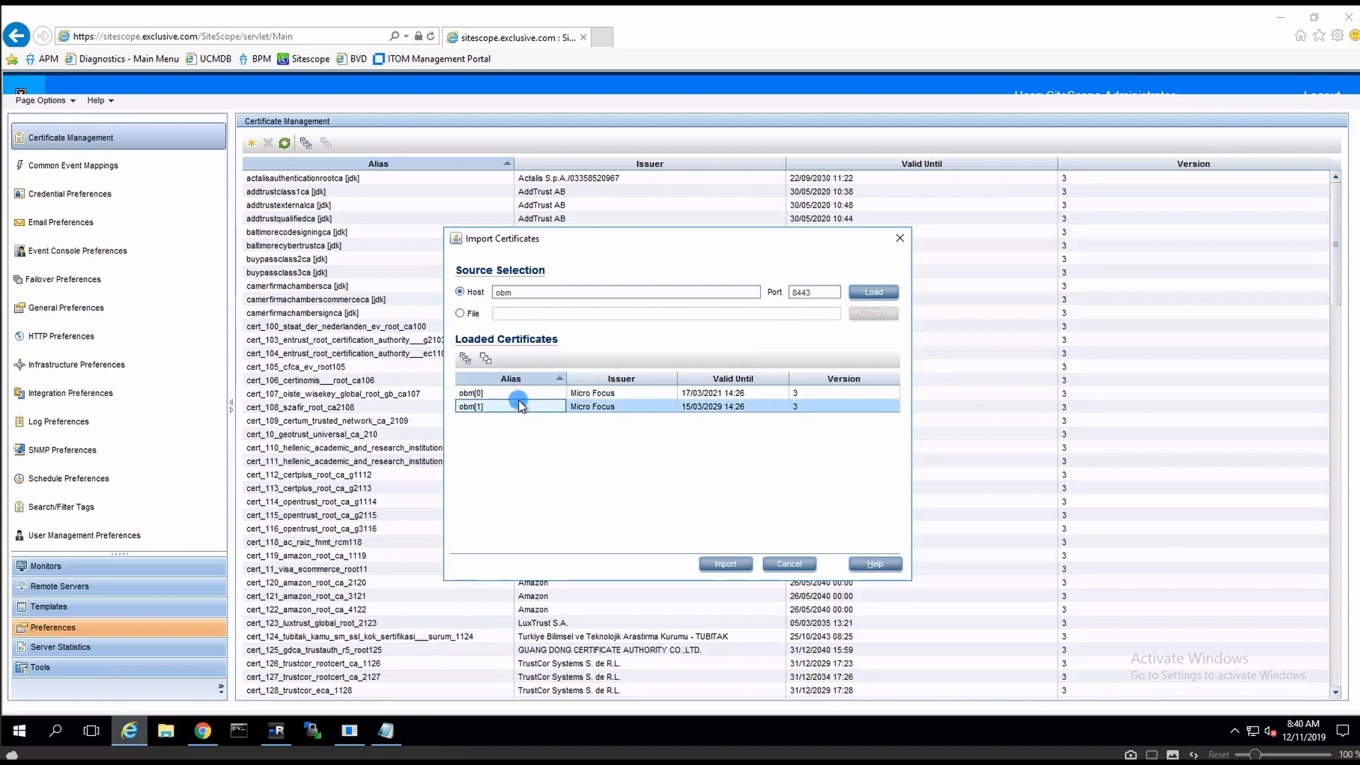
shift+click(512, 394)
click(724, 564)
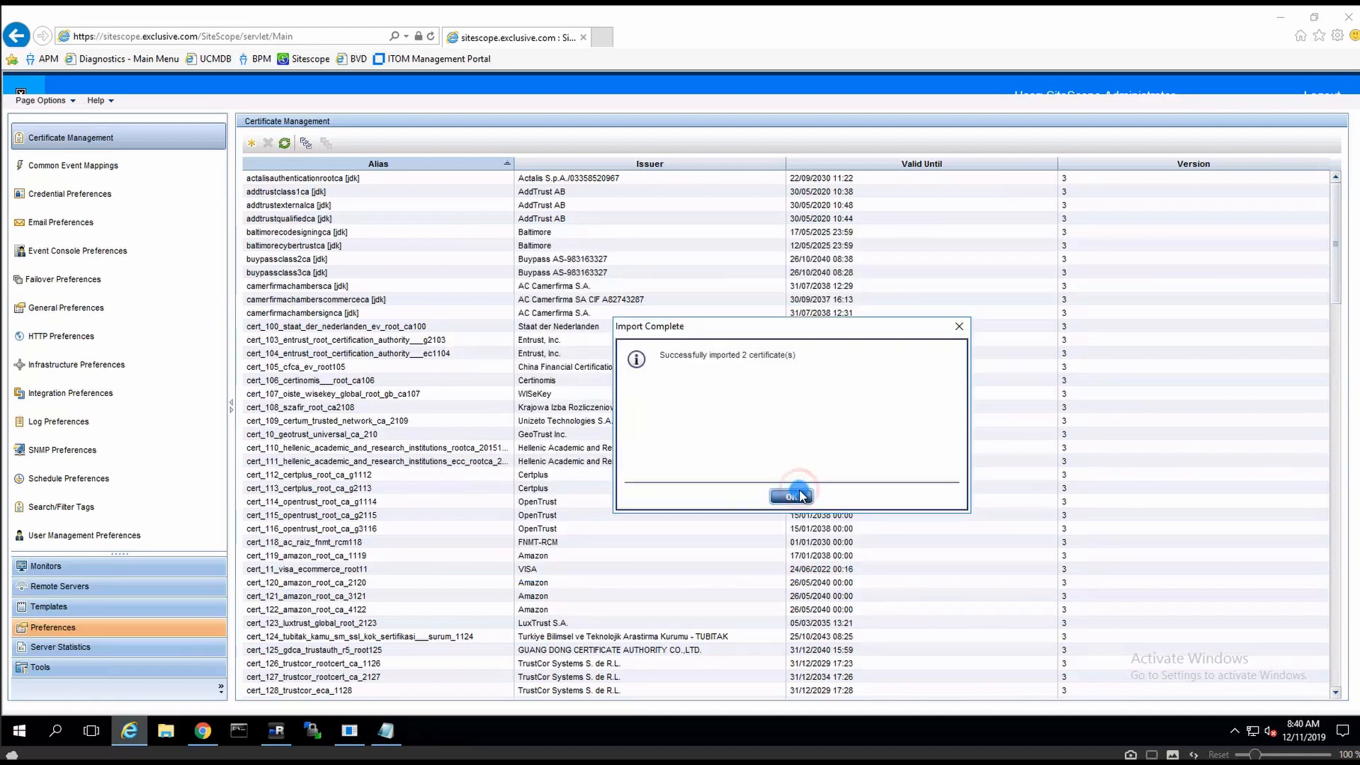
click(798, 491)
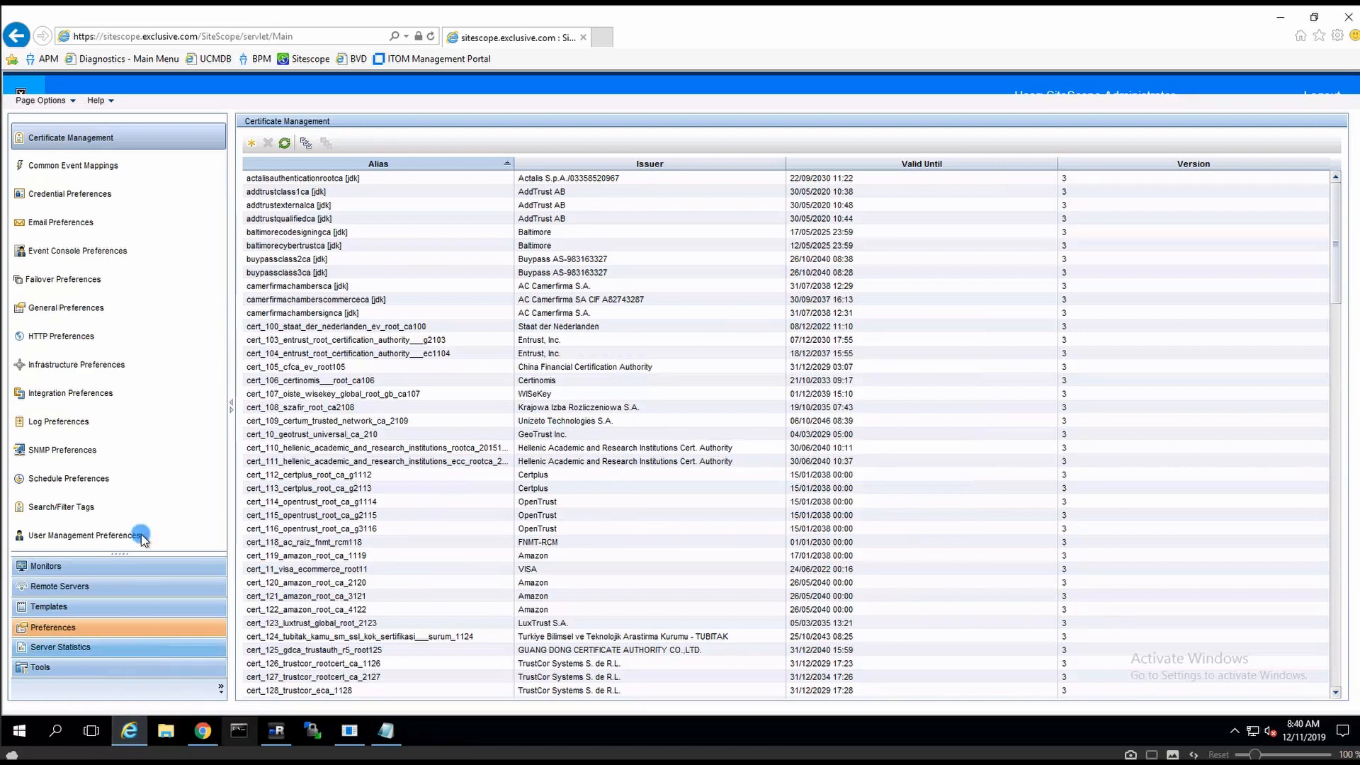
Run a hard re-synchronization for the APM integration on obm.exclusive.com:443 and save its integration preferences.
click(87, 401)
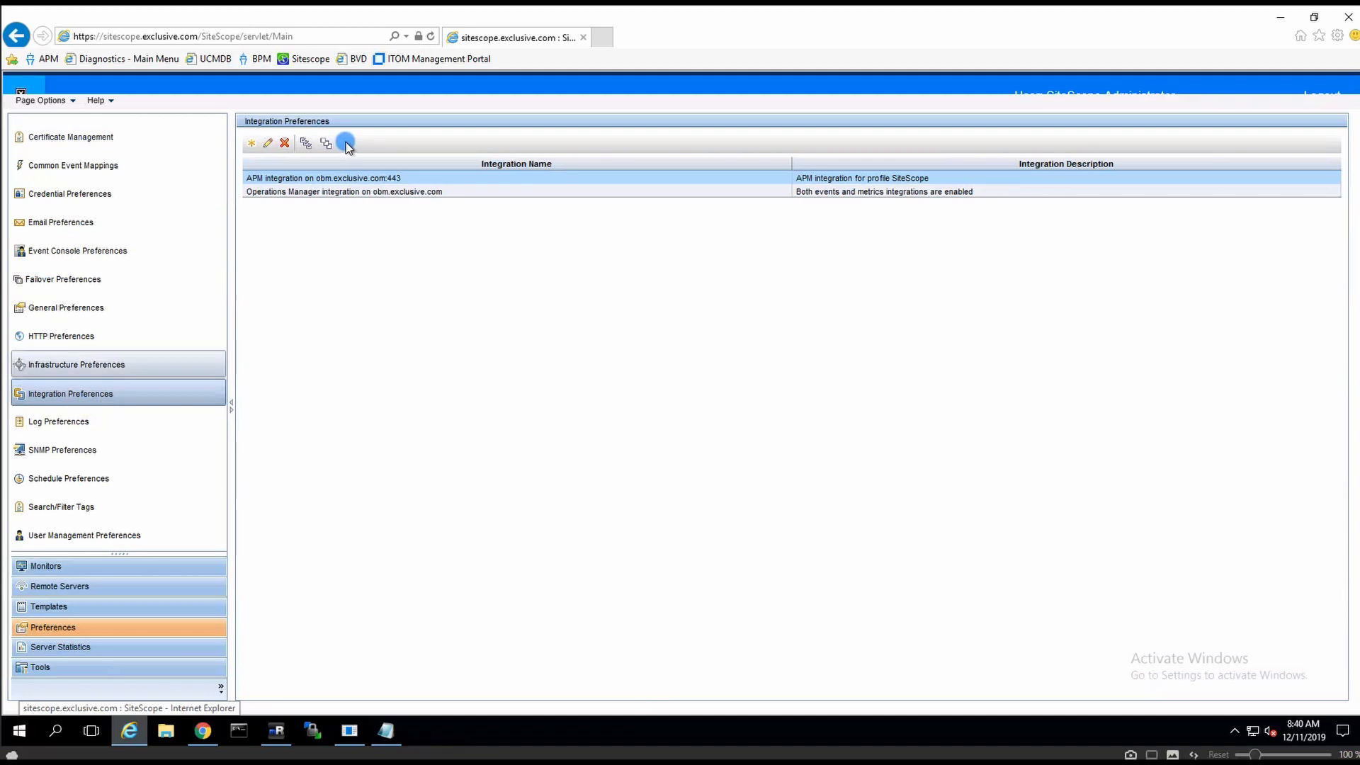
click(272, 144)
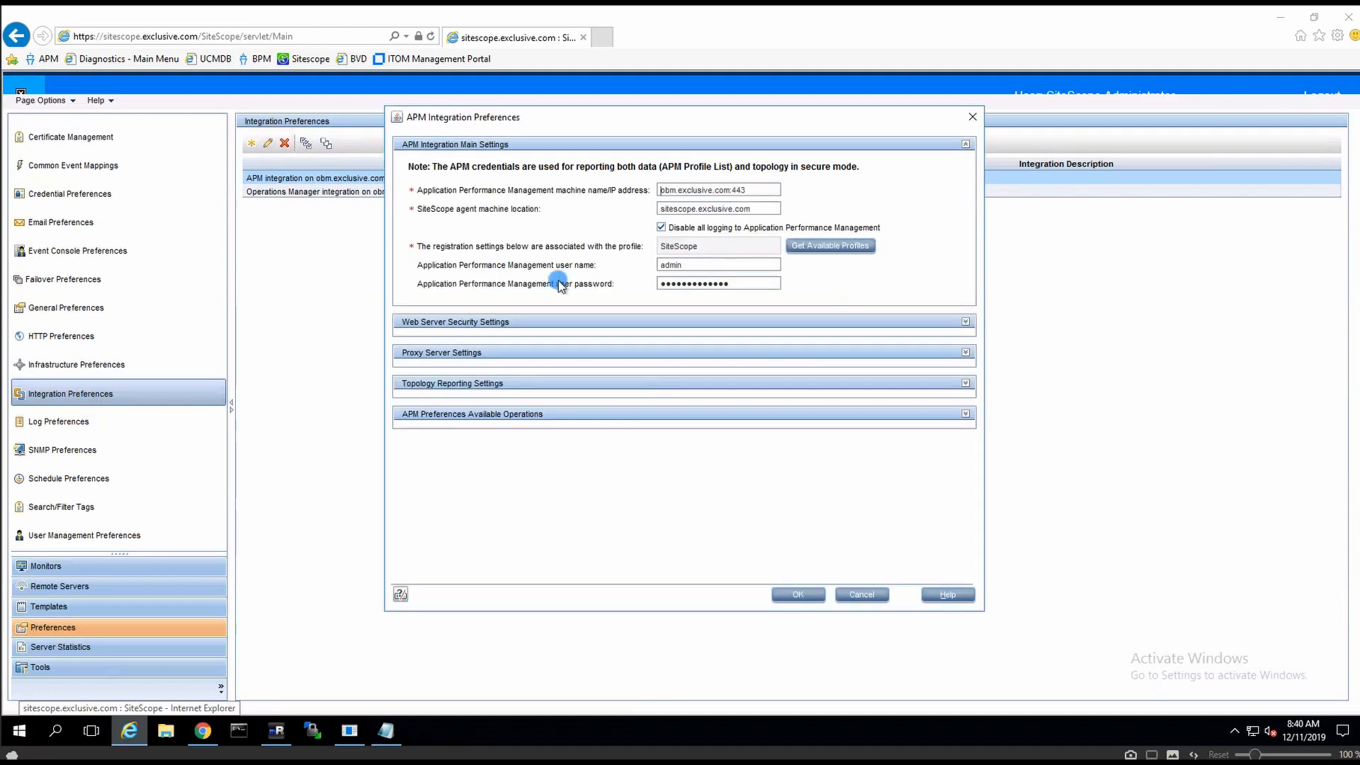
click(461, 322)
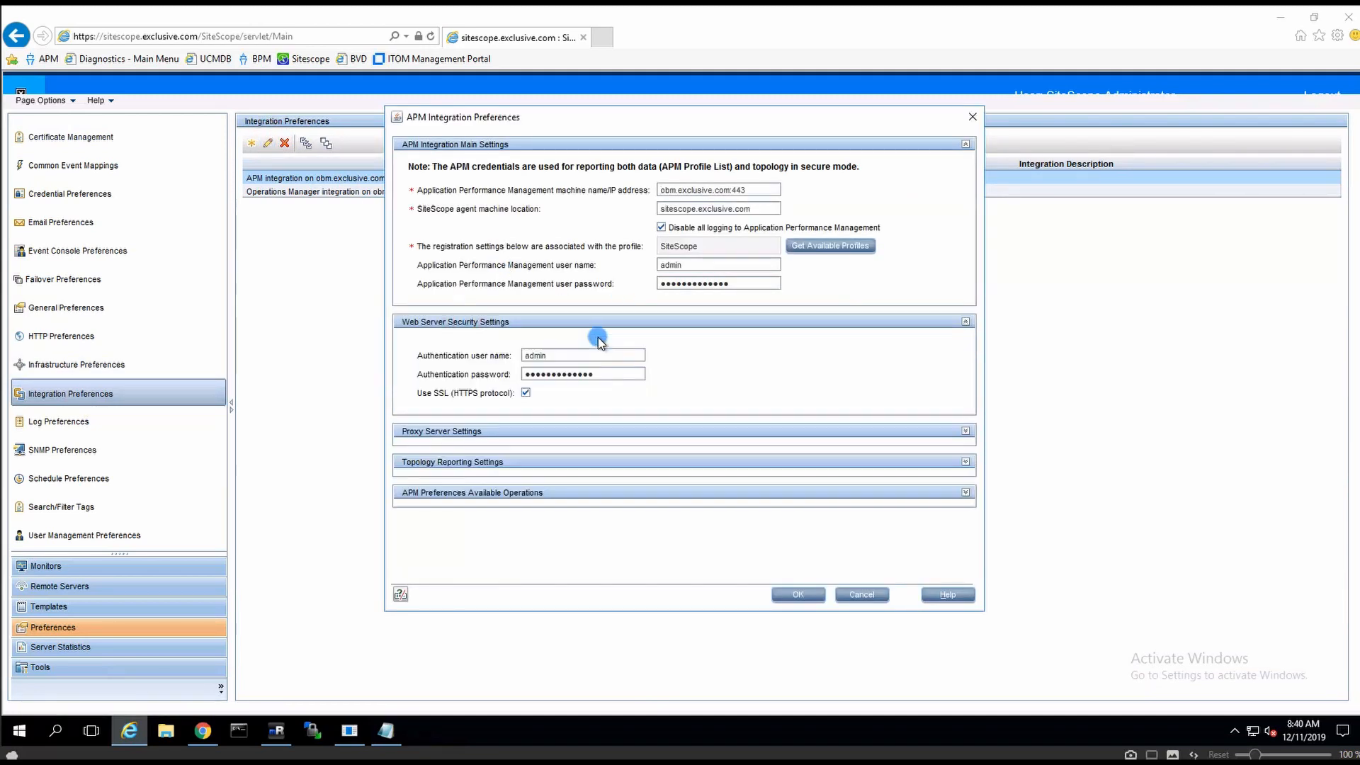
click(540, 321)
click(489, 424)
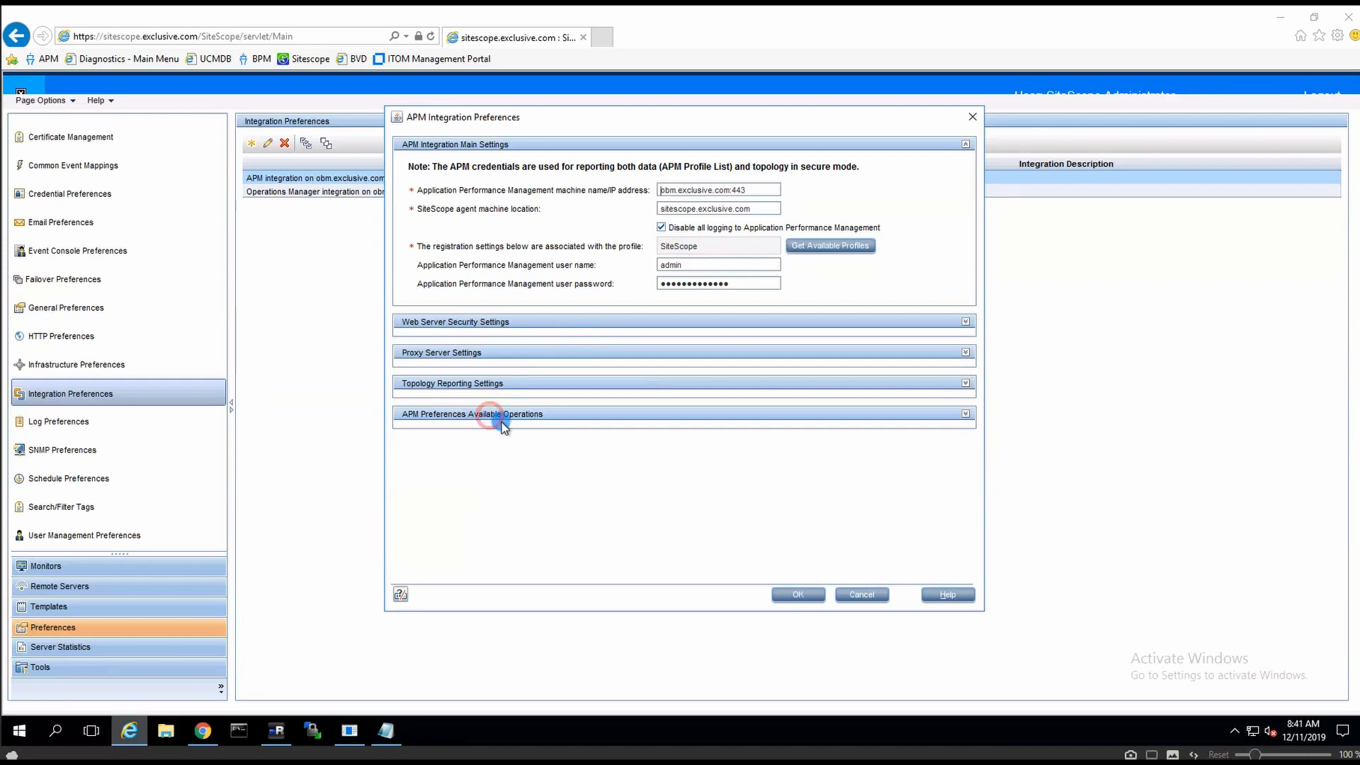
click(850, 484)
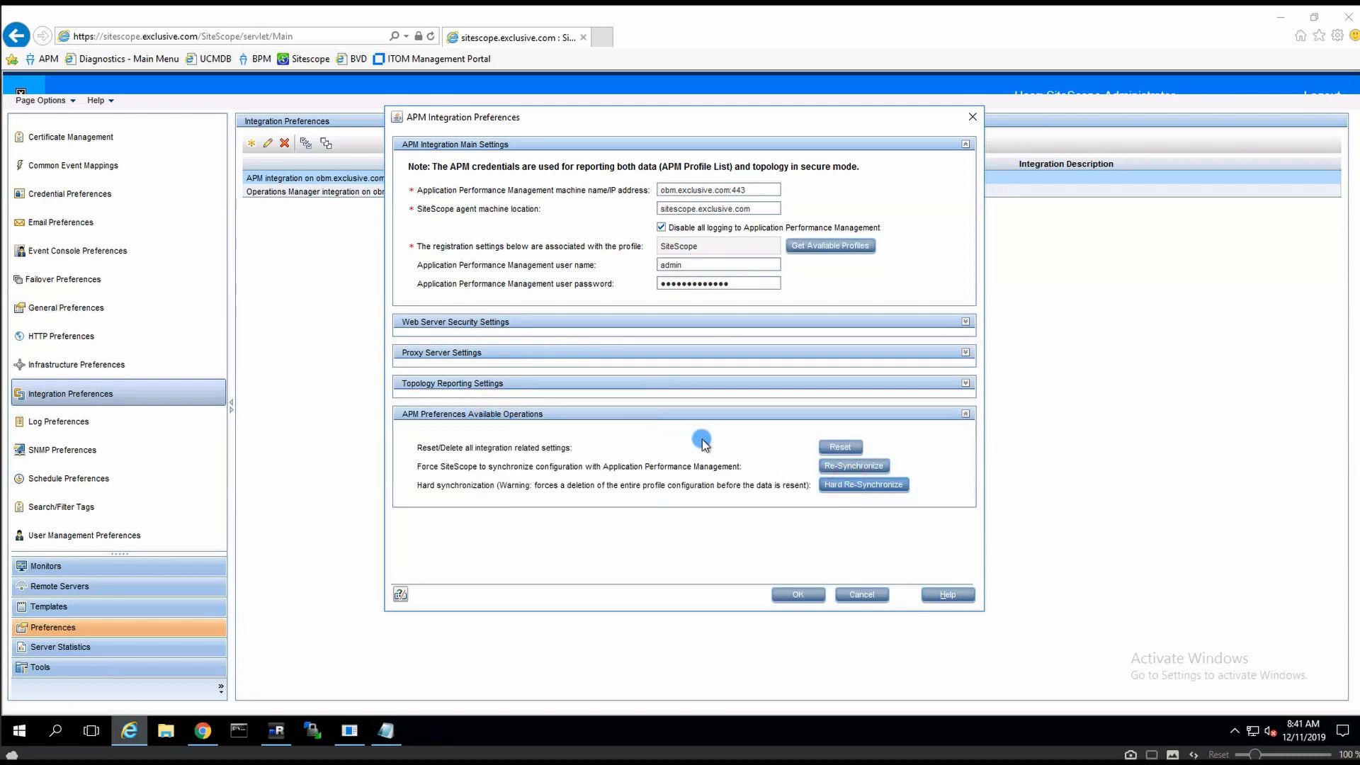
click(693, 399)
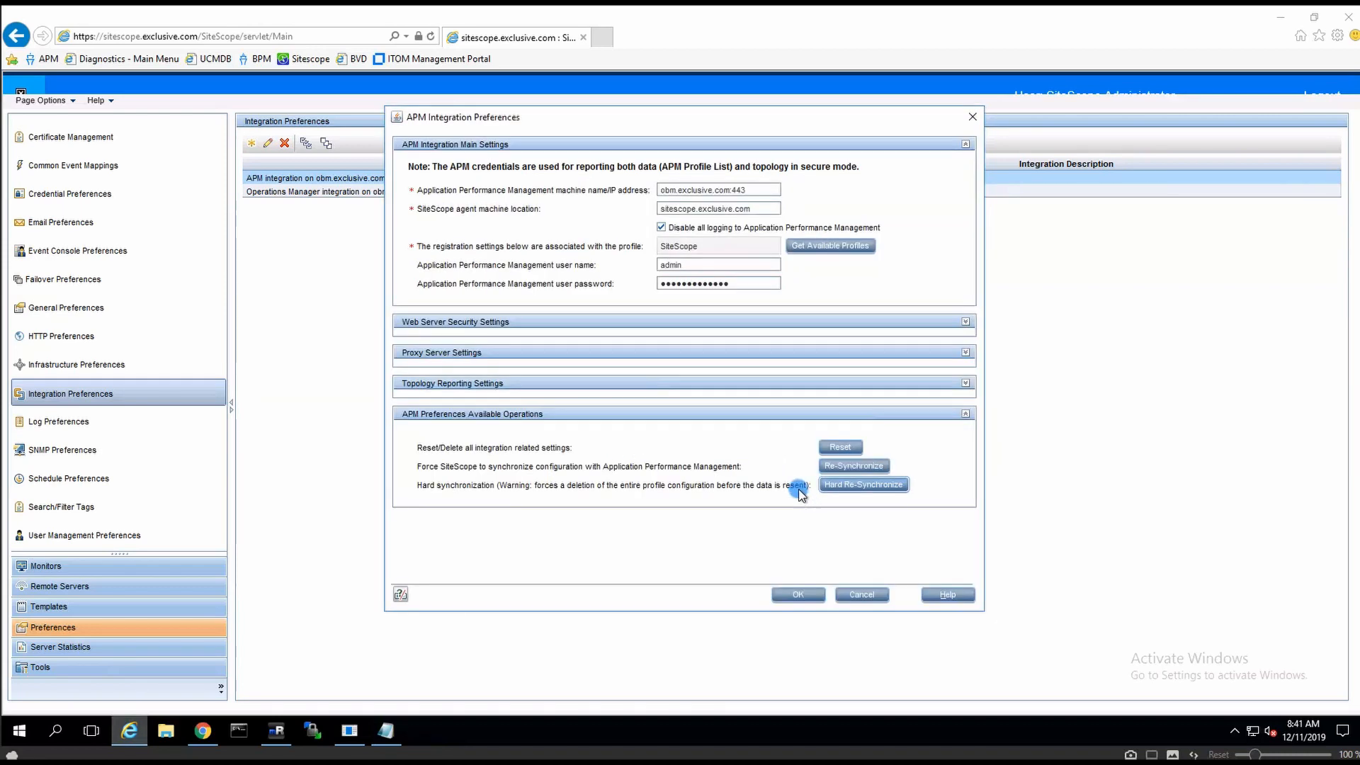
click(795, 594)
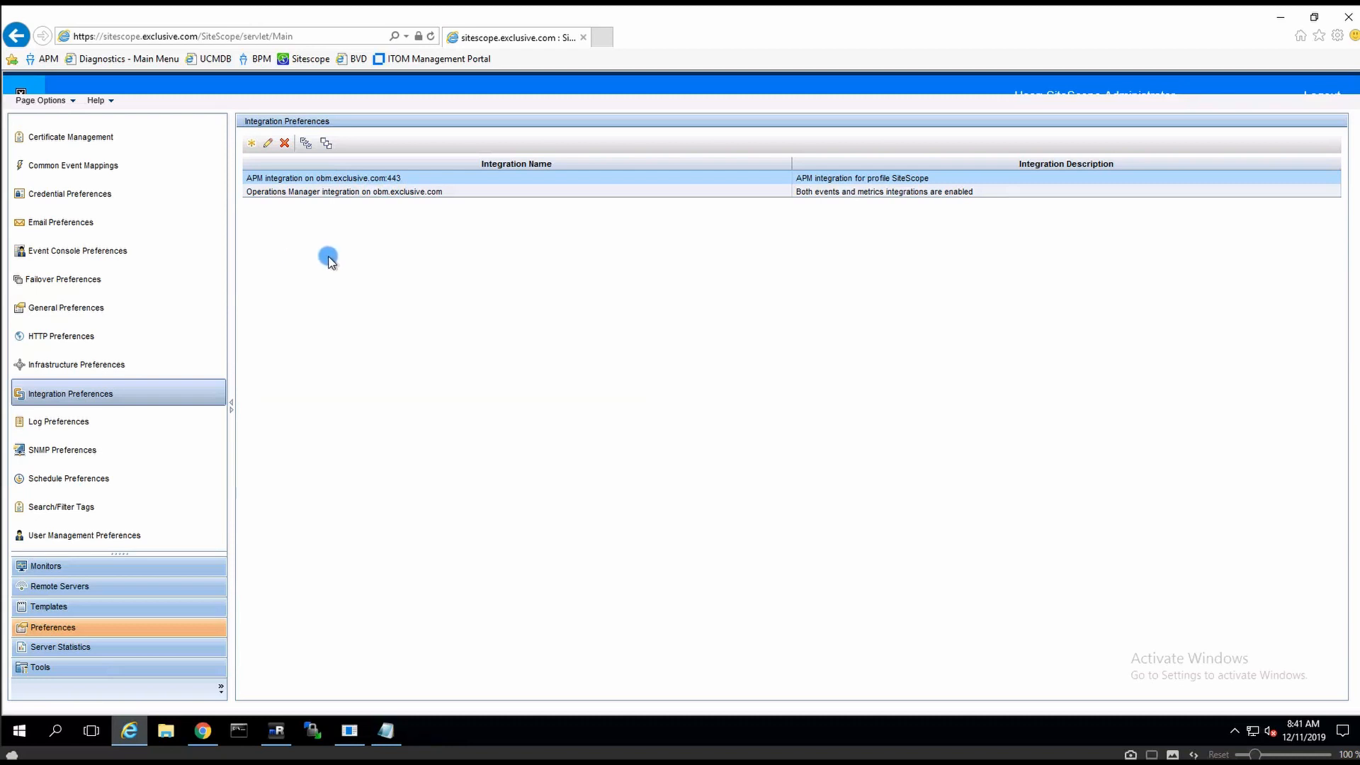
Switch to the Operations Bridge Manager console in Chrome, return from the graph editor to the sitescope dashboard, and refresh its data source.
click(203, 721)
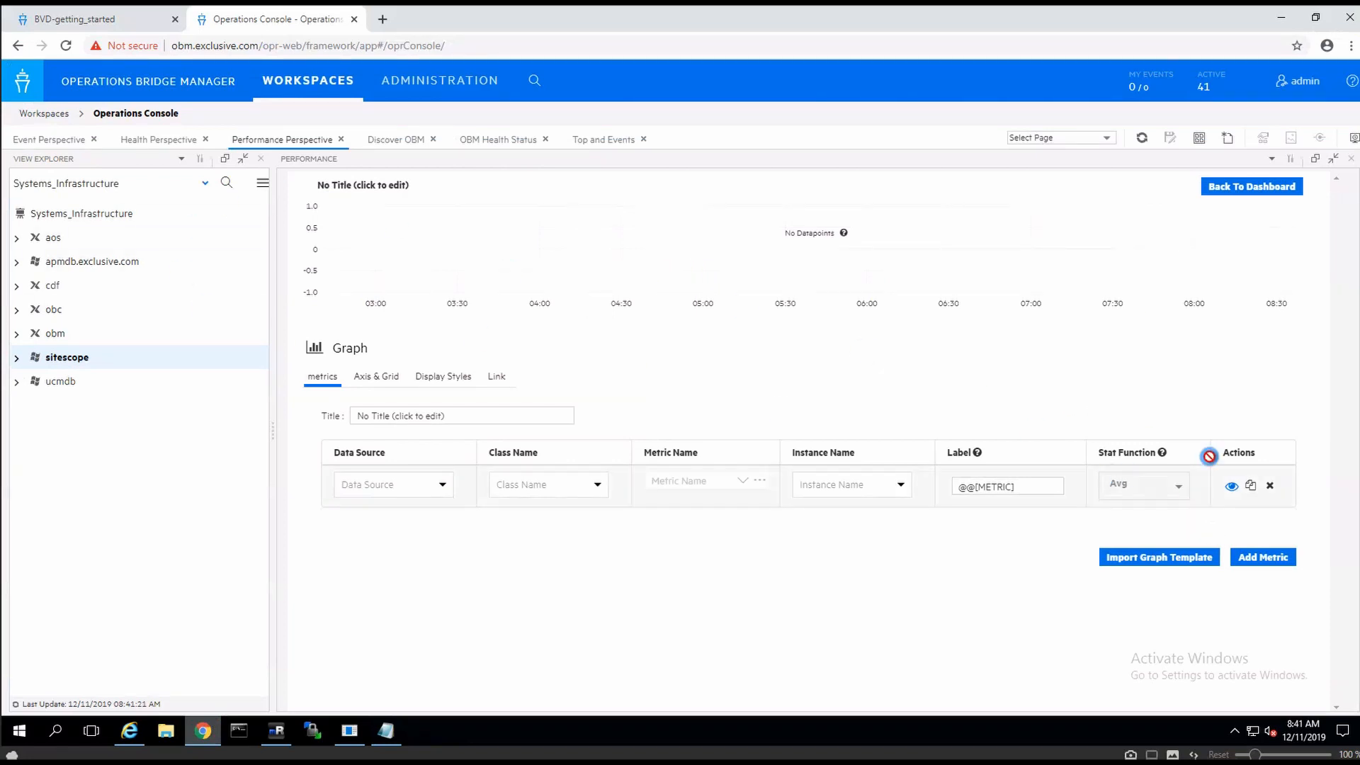
click(1252, 186)
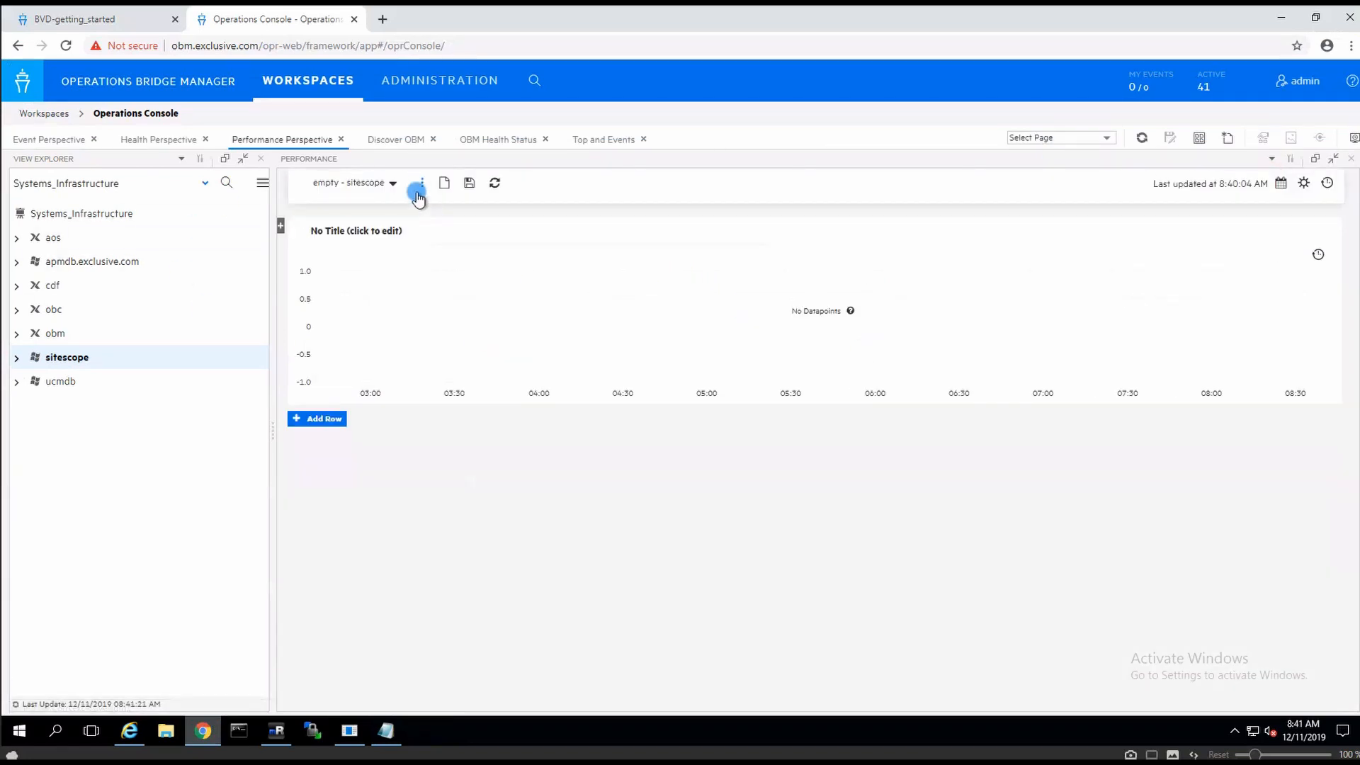
click(420, 189)
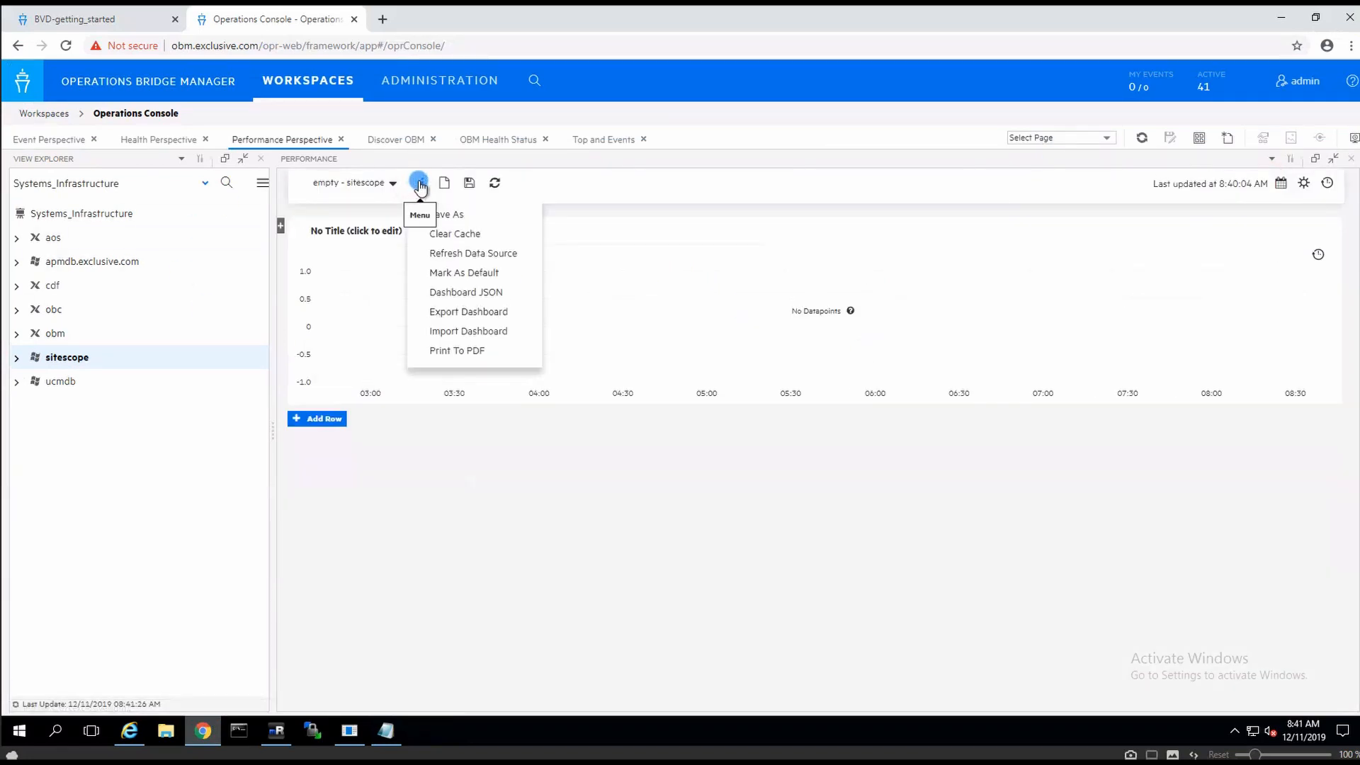
click(499, 255)
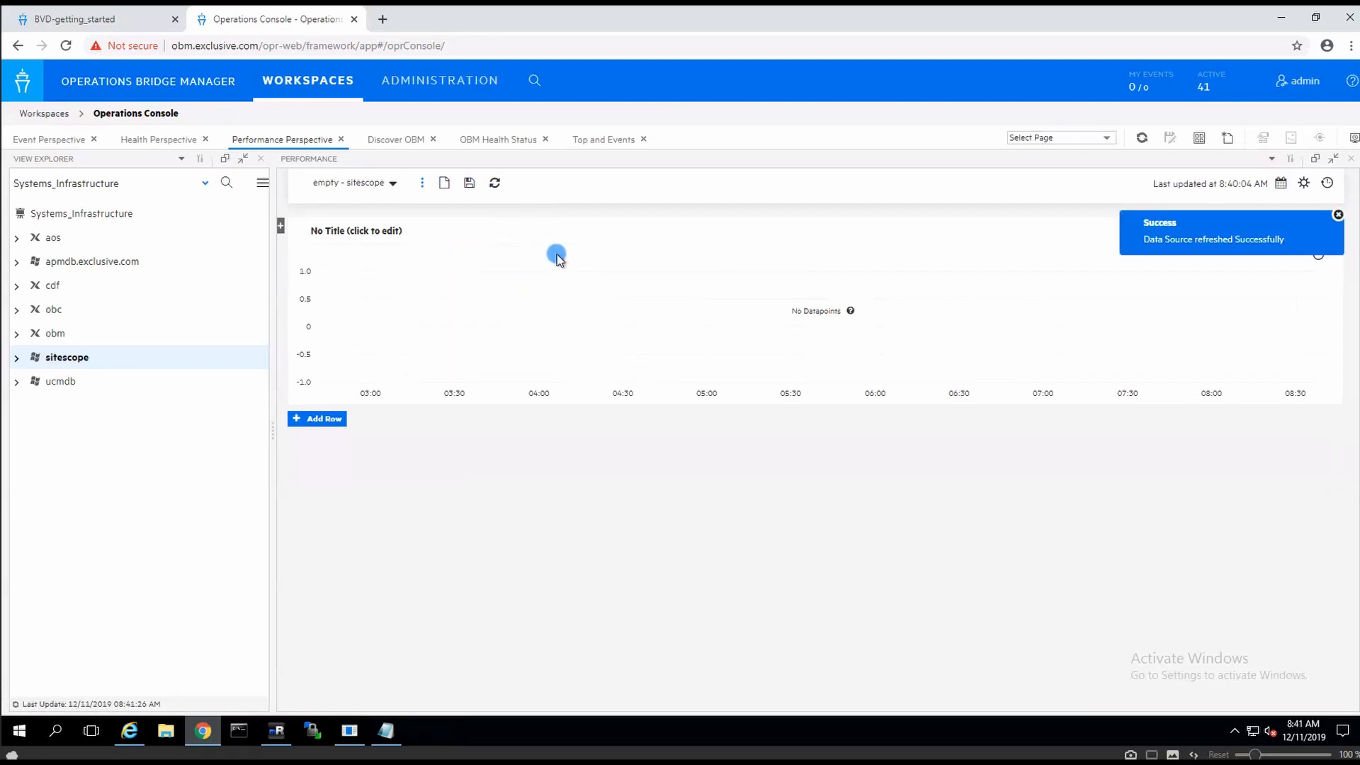
Edit the untitled graph to check which data sources its metric offers, and return to the dashboard without choosing one.
click(379, 233)
click(788, 252)
click(439, 484)
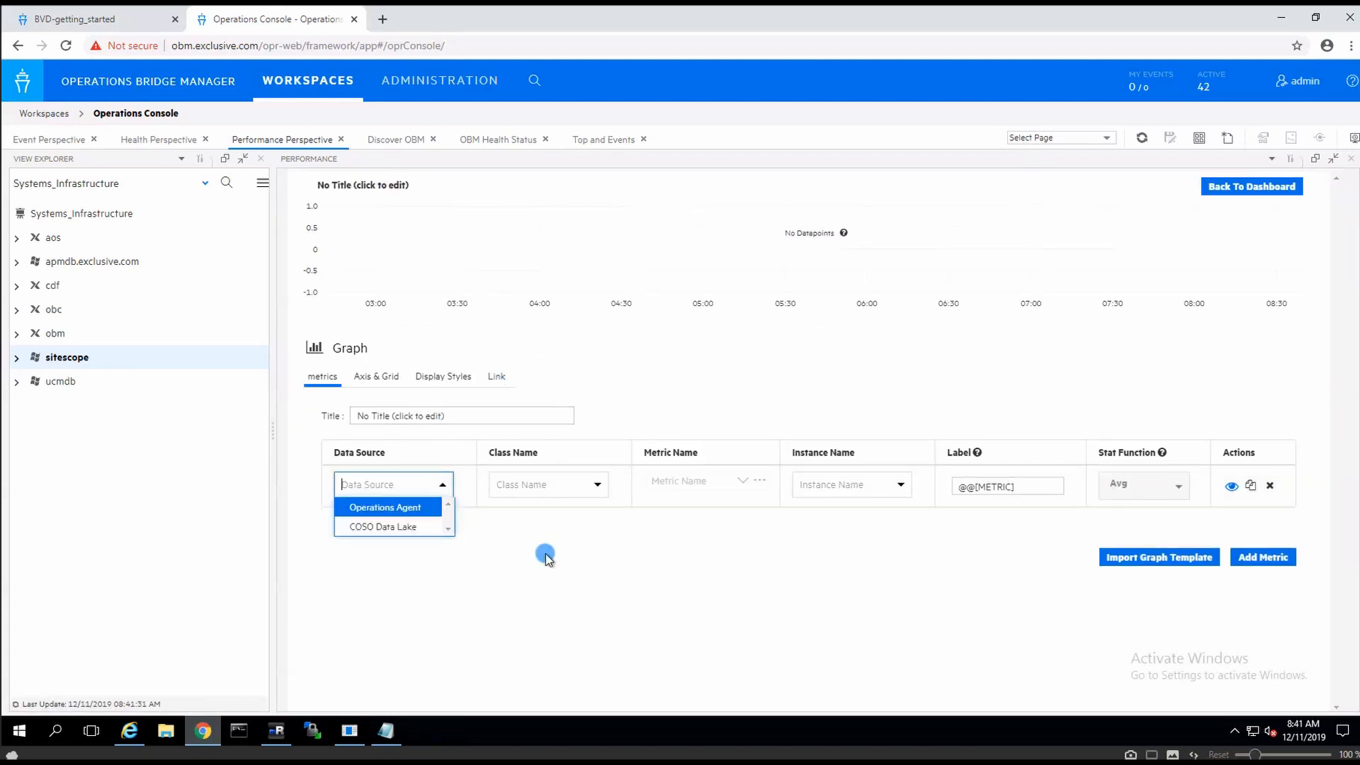
click(999, 331)
click(1245, 189)
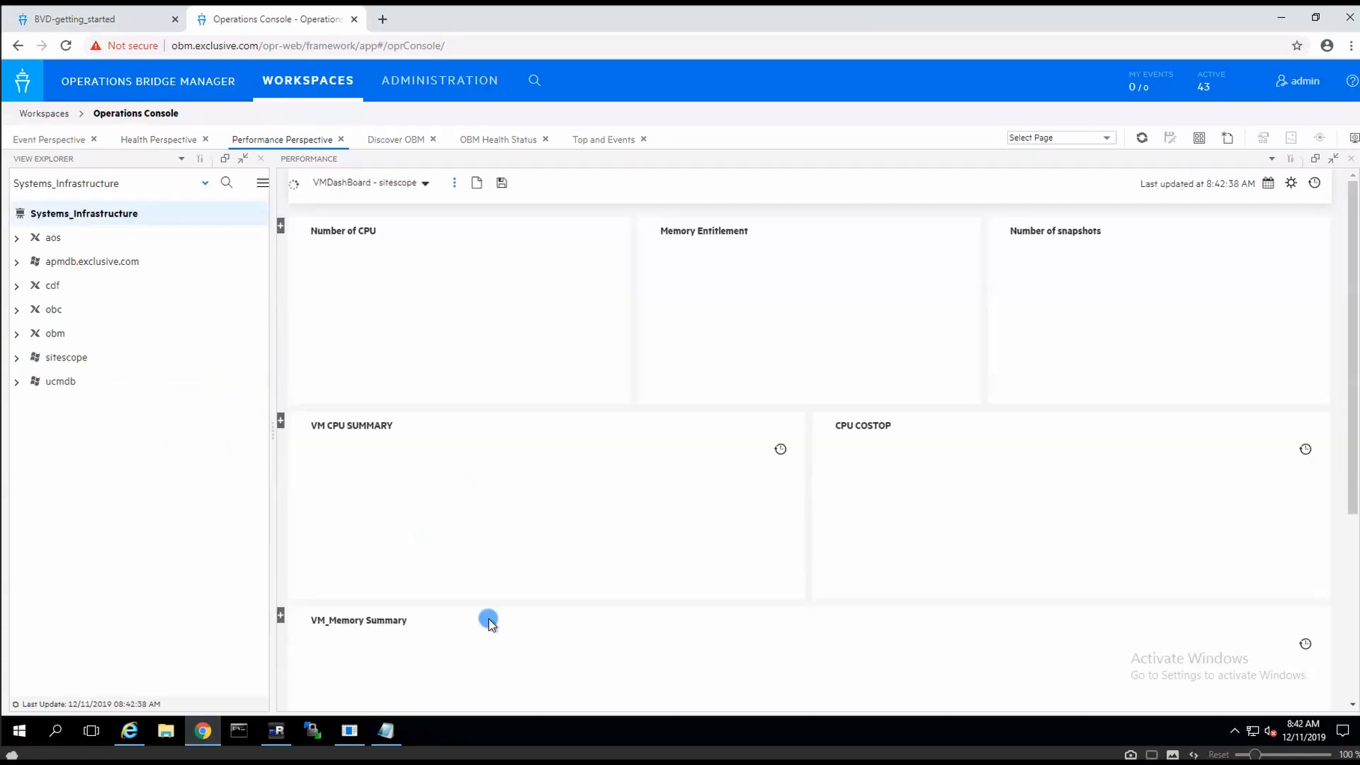
Open Windows Task Manager, restart the SiteScope service, and close Task Manager.
right_click(469, 721)
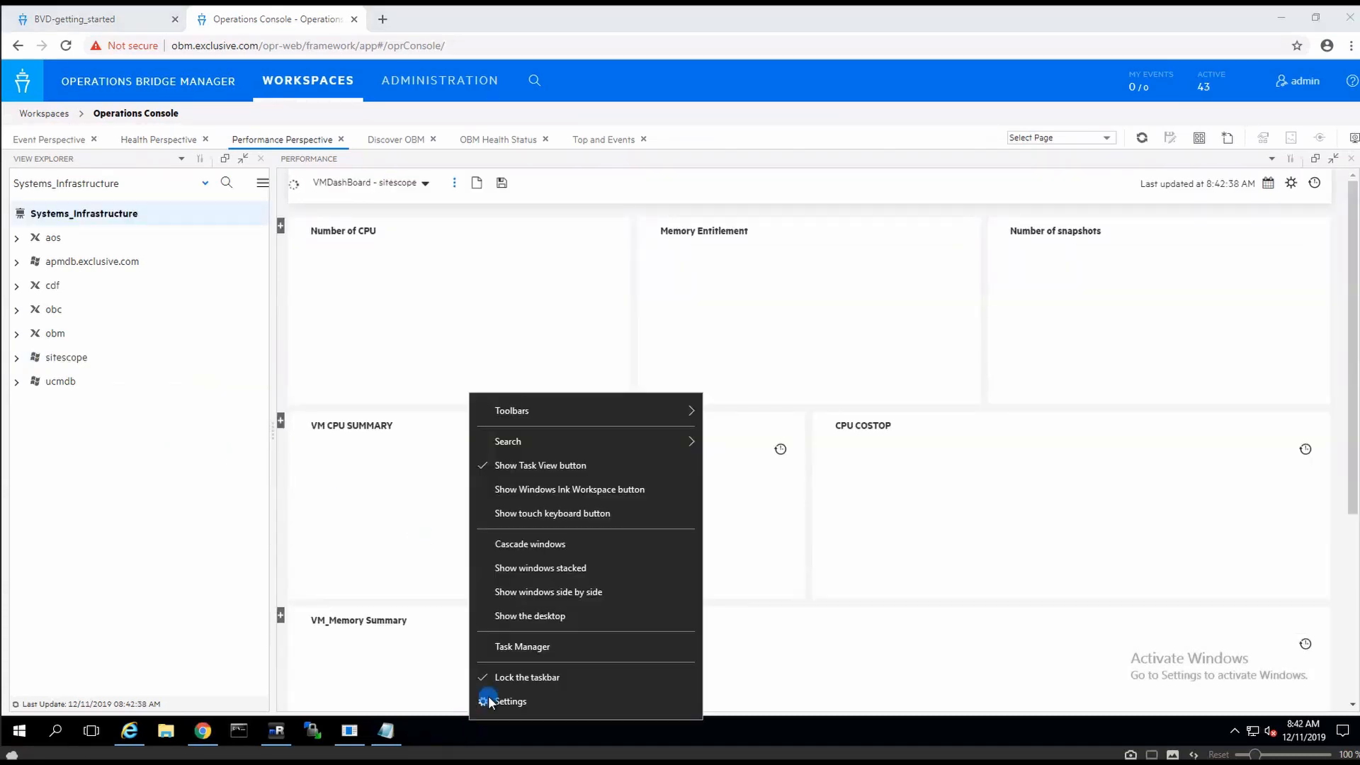
click(522, 644)
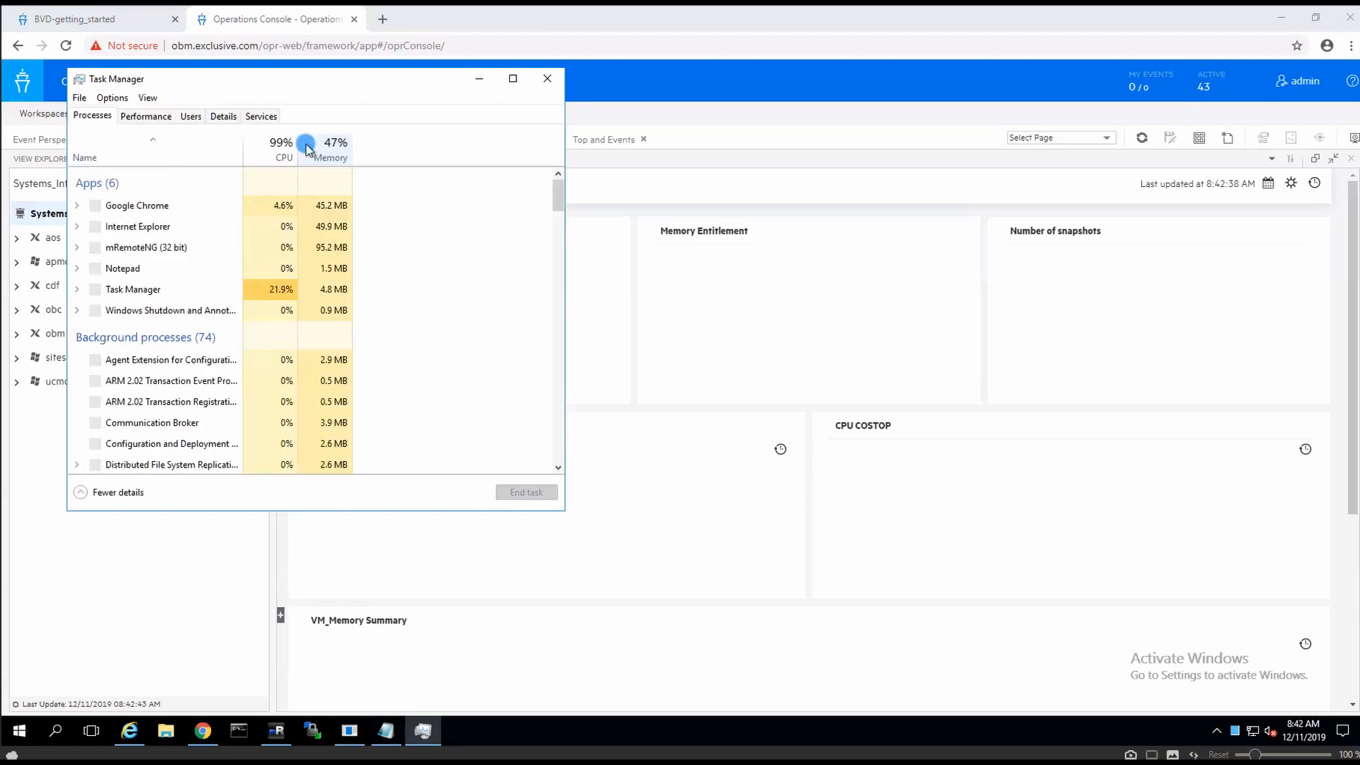
click(252, 127)
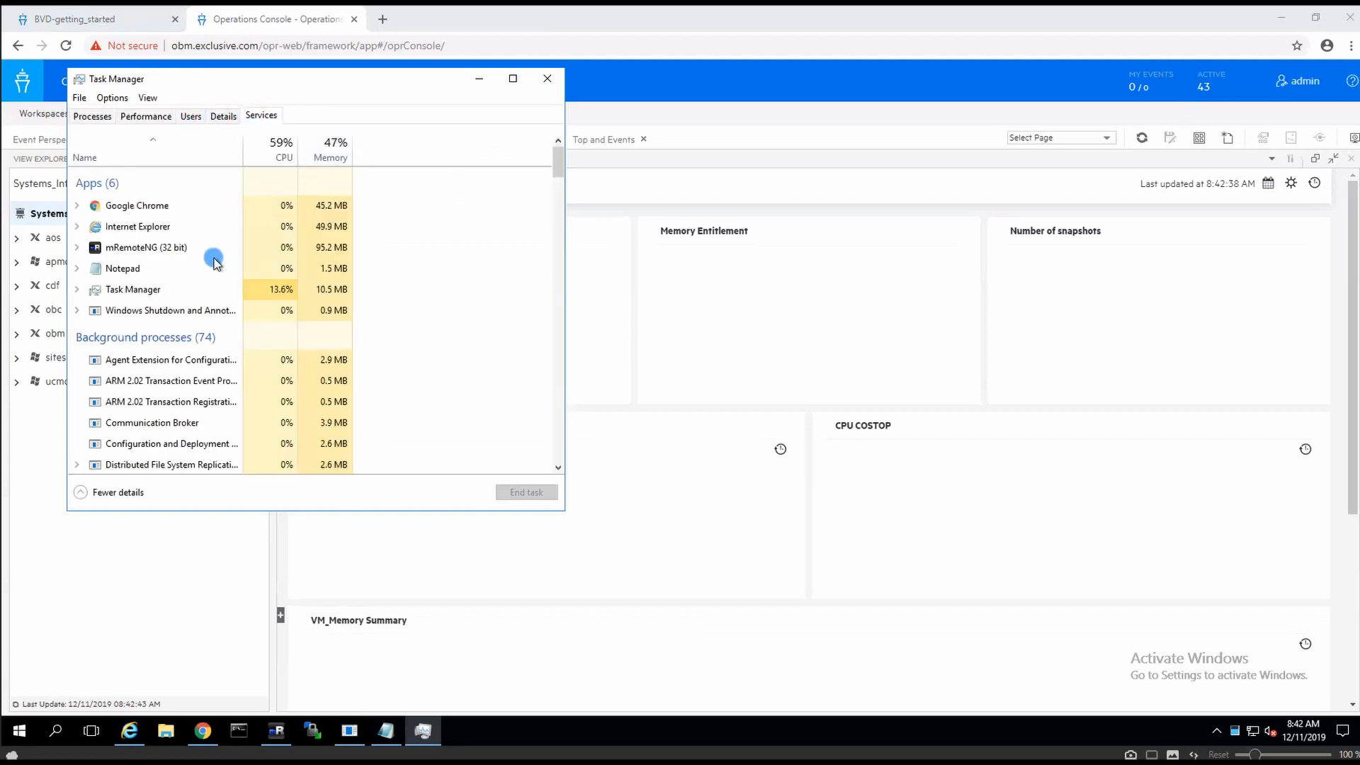
click(147, 274)
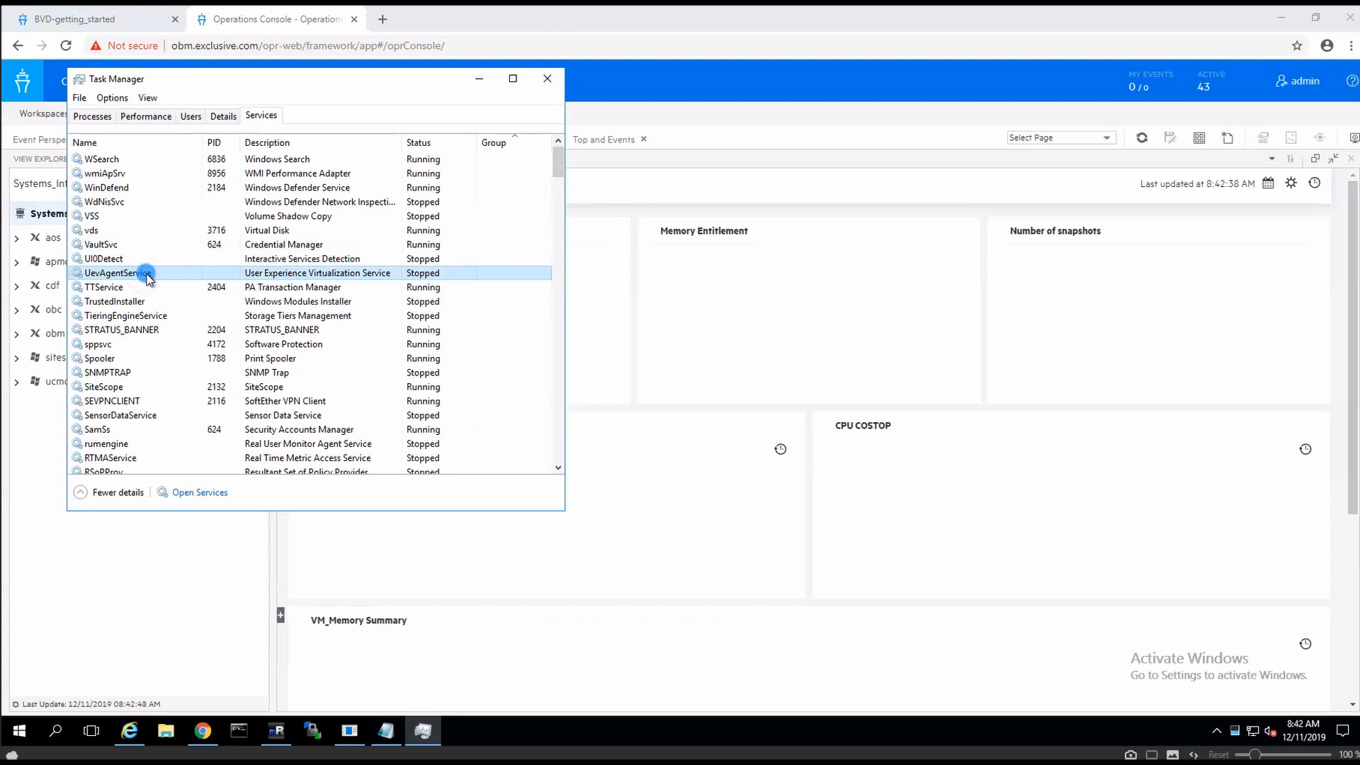
text(si)
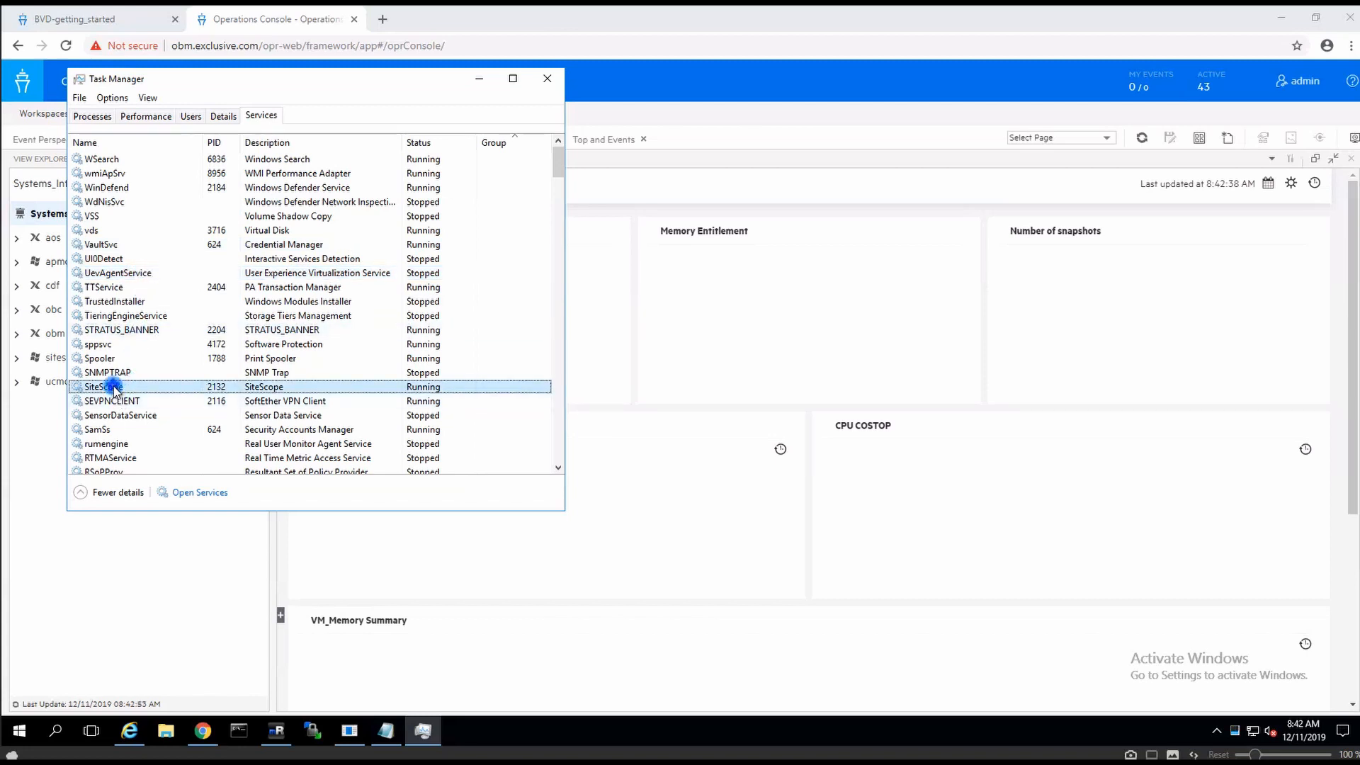
right_click(114, 388)
click(167, 429)
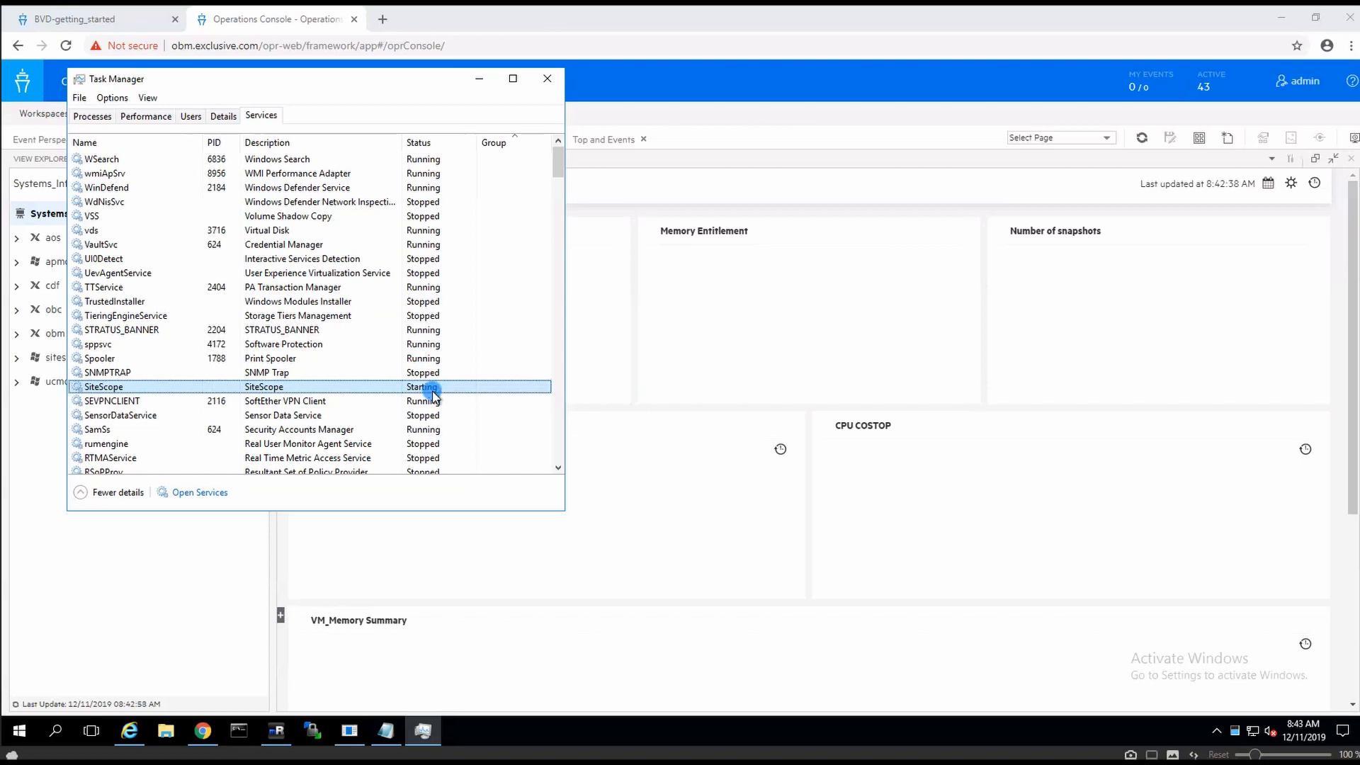
click(547, 78)
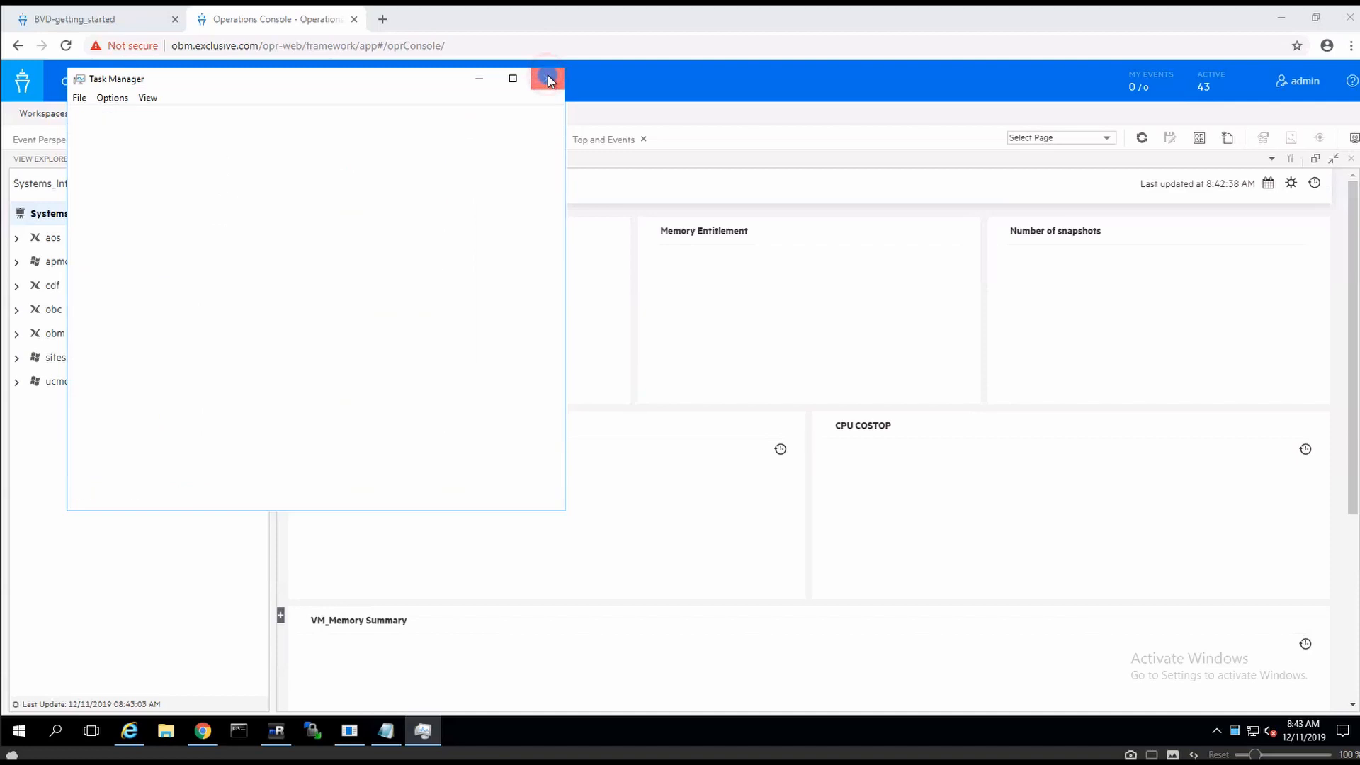
Switch to SiteScope in Internet Explorer, reload the page, and log in as admin with the account password.
click(129, 731)
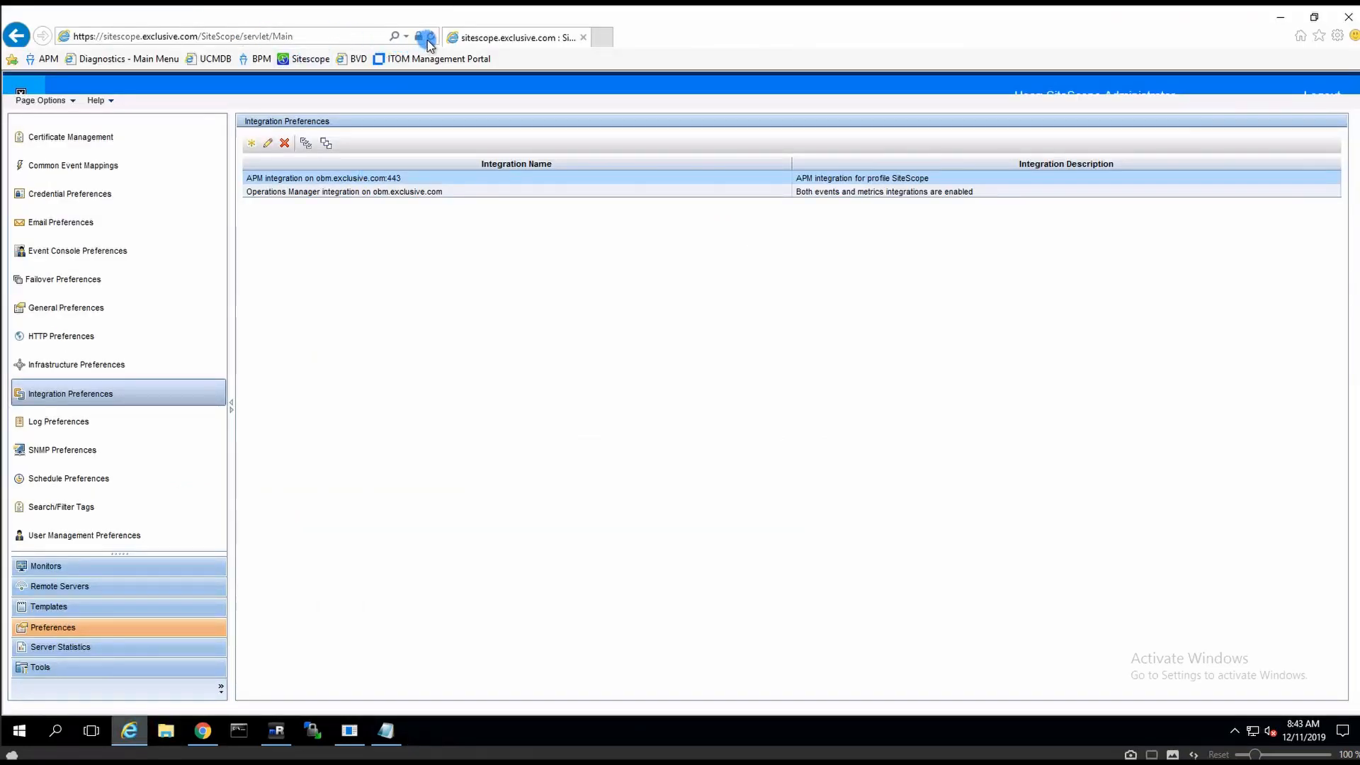
click(430, 37)
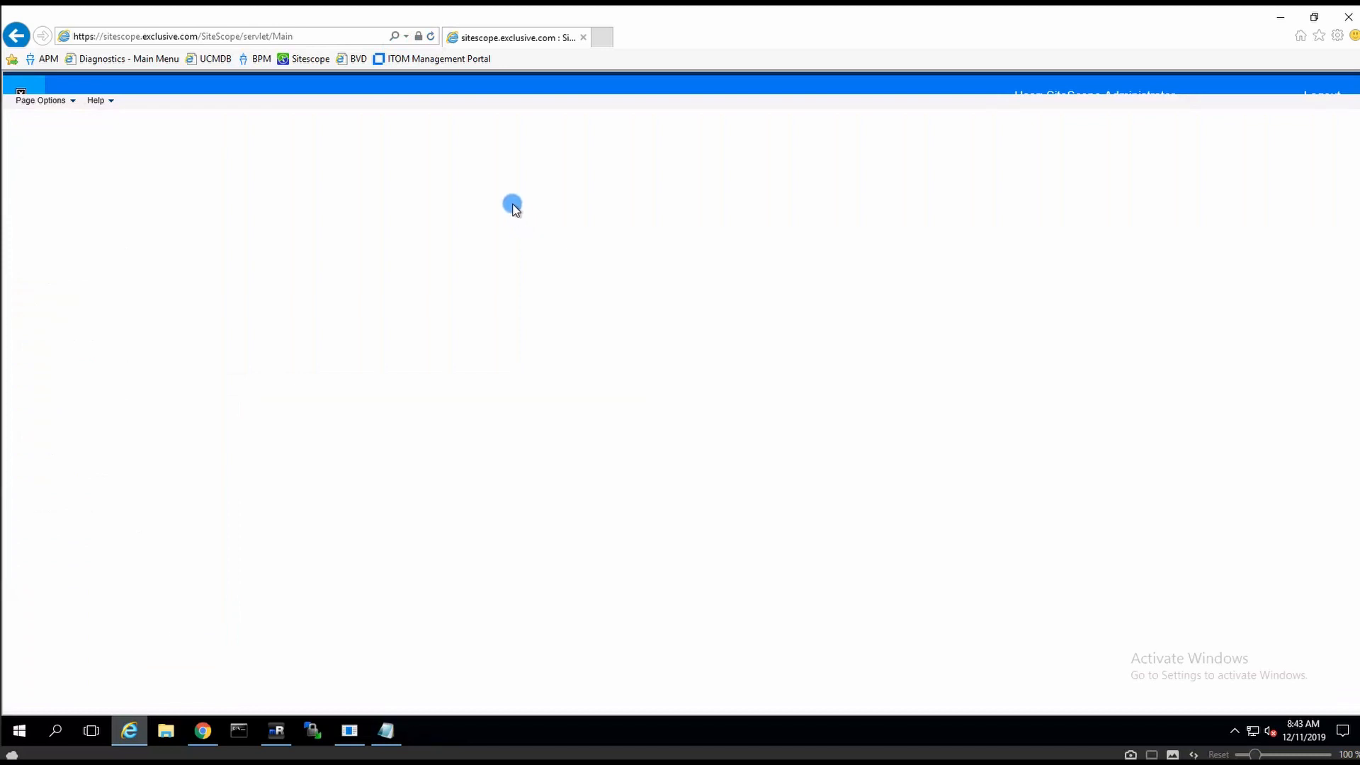
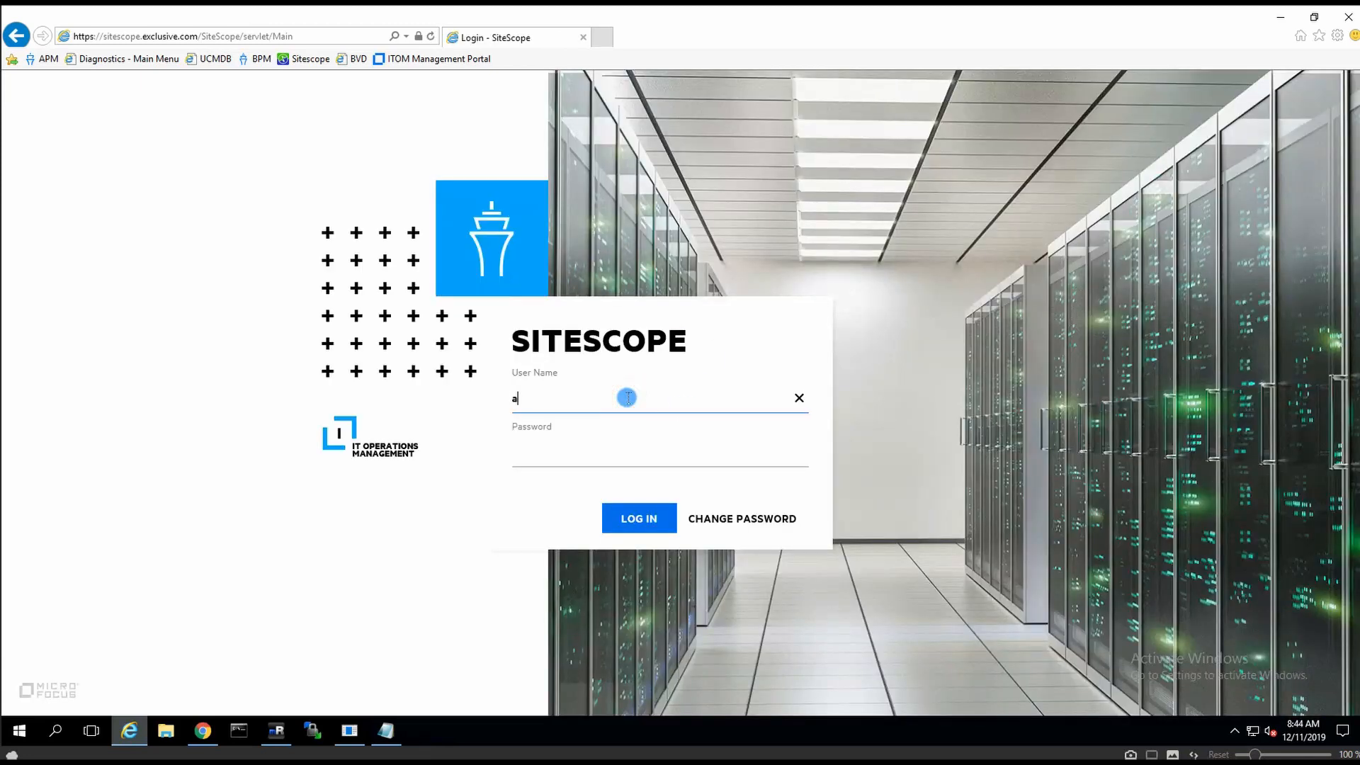
key(Tab)
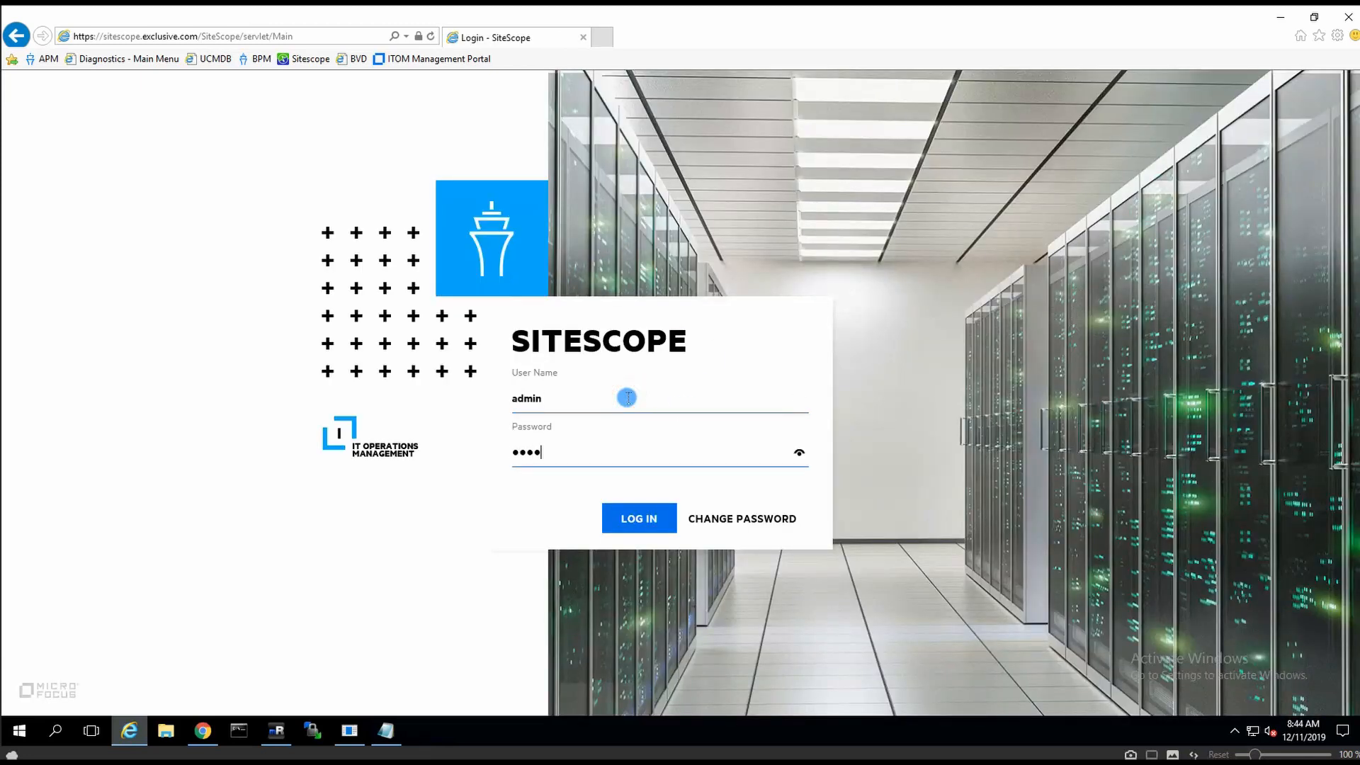
key(Return)
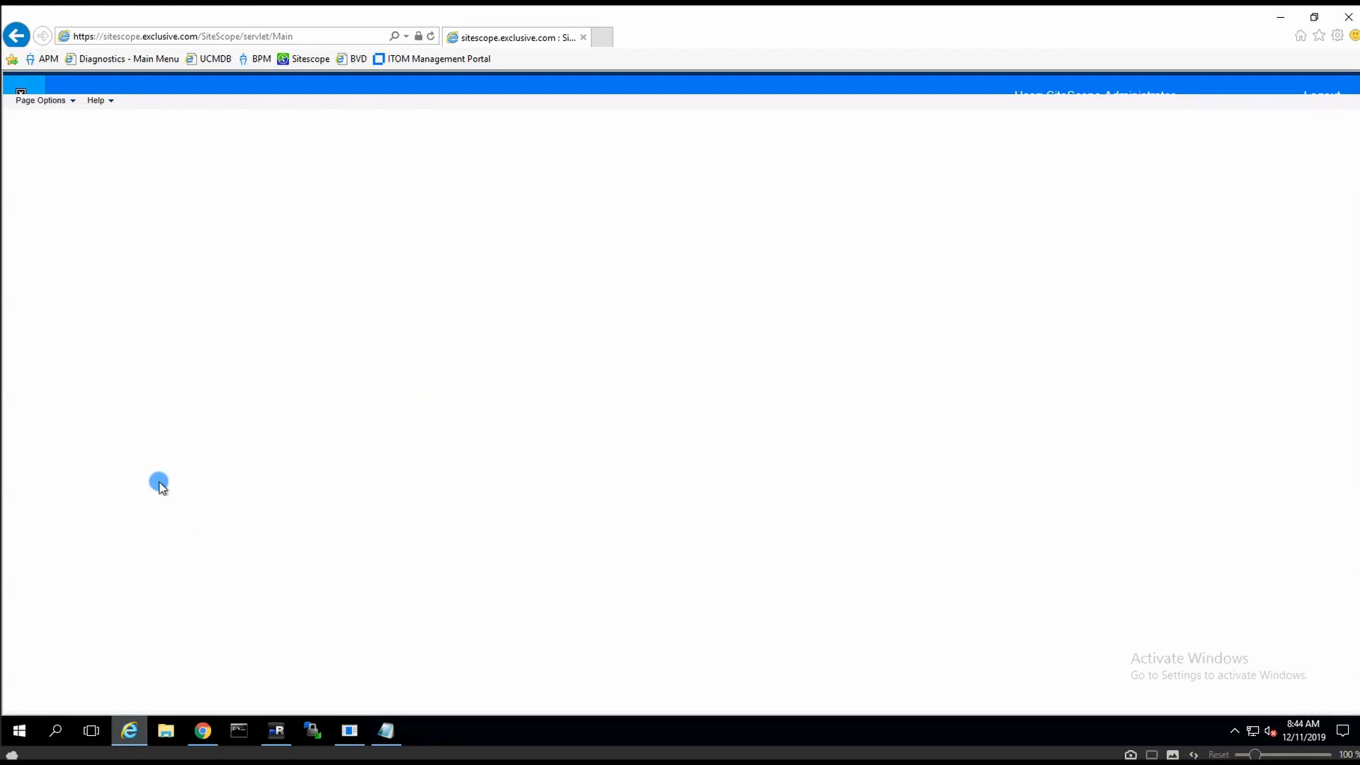
Switch to the Operations Bridge Manager console in Chrome and select the System Software Monitoring view in the View Explorer.
click(201, 731)
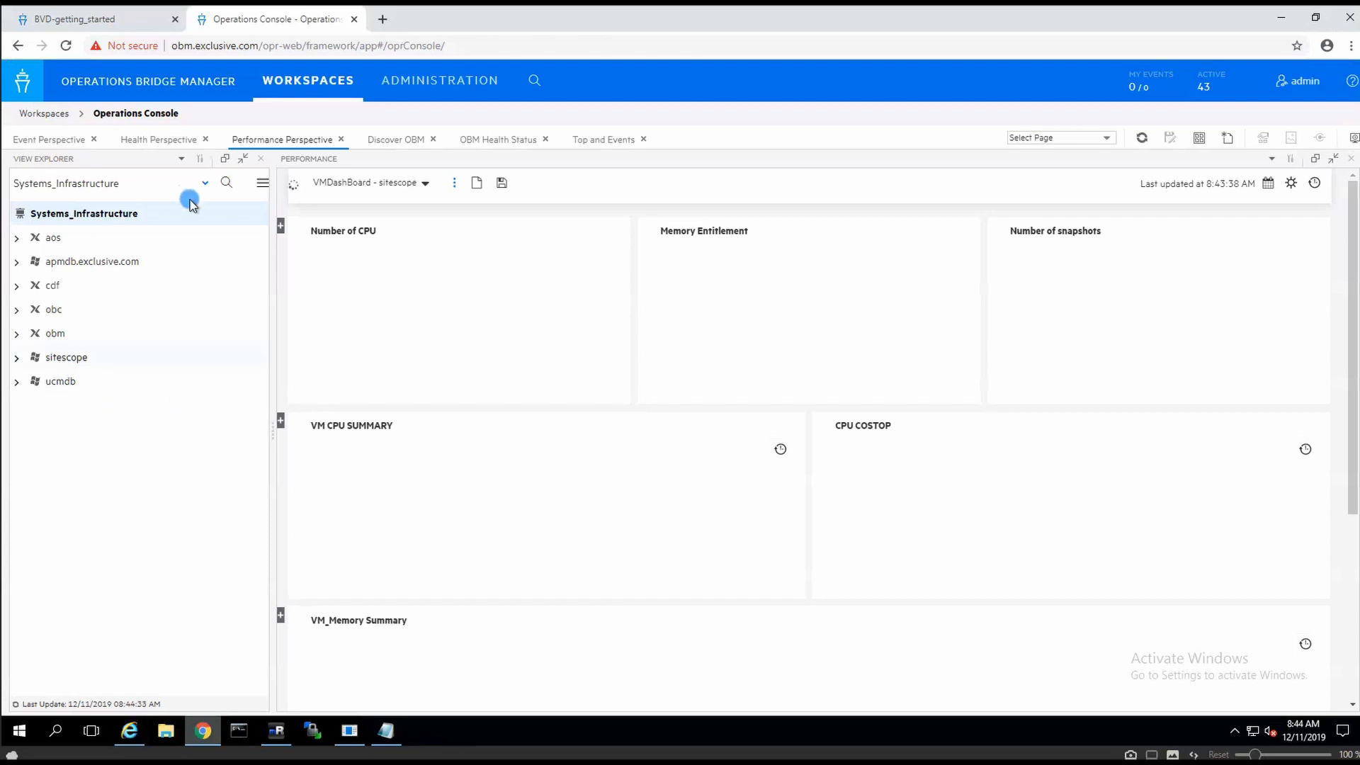
click(205, 183)
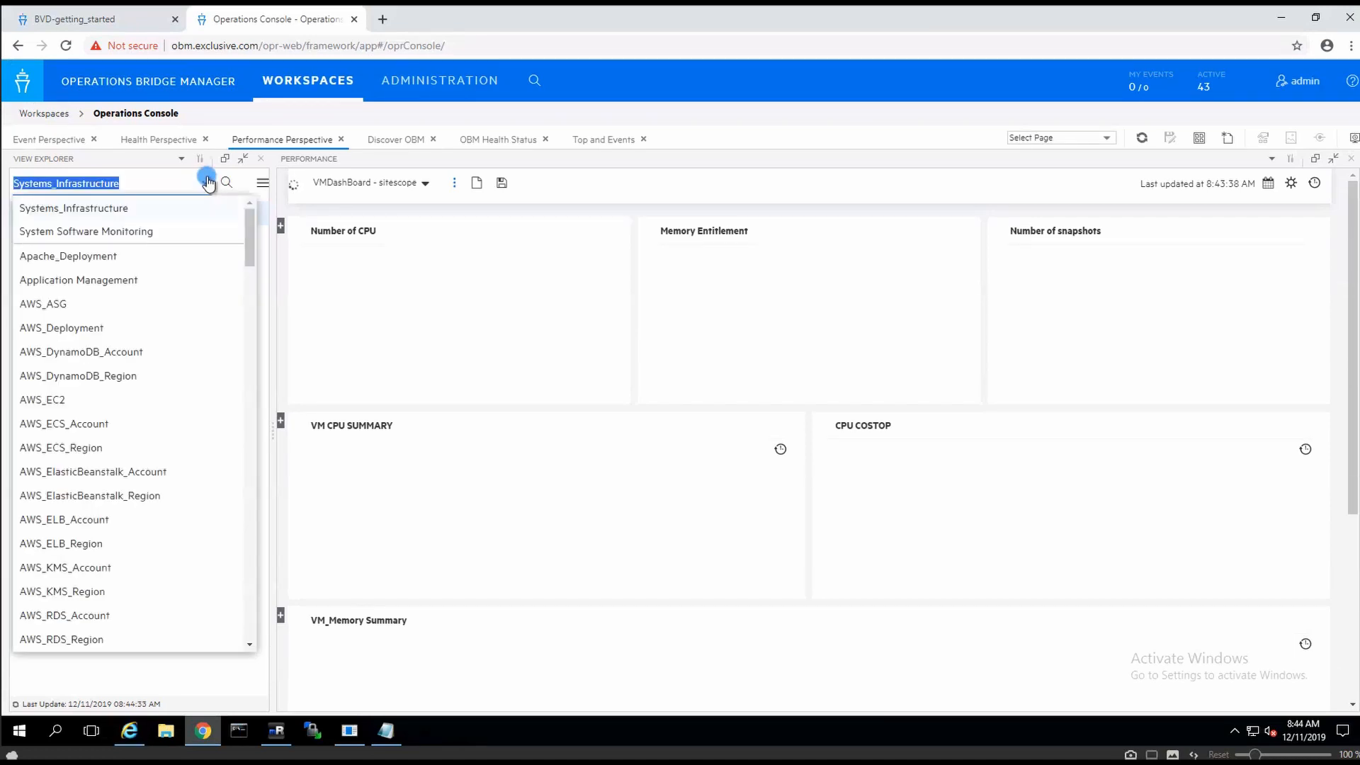
click(204, 231)
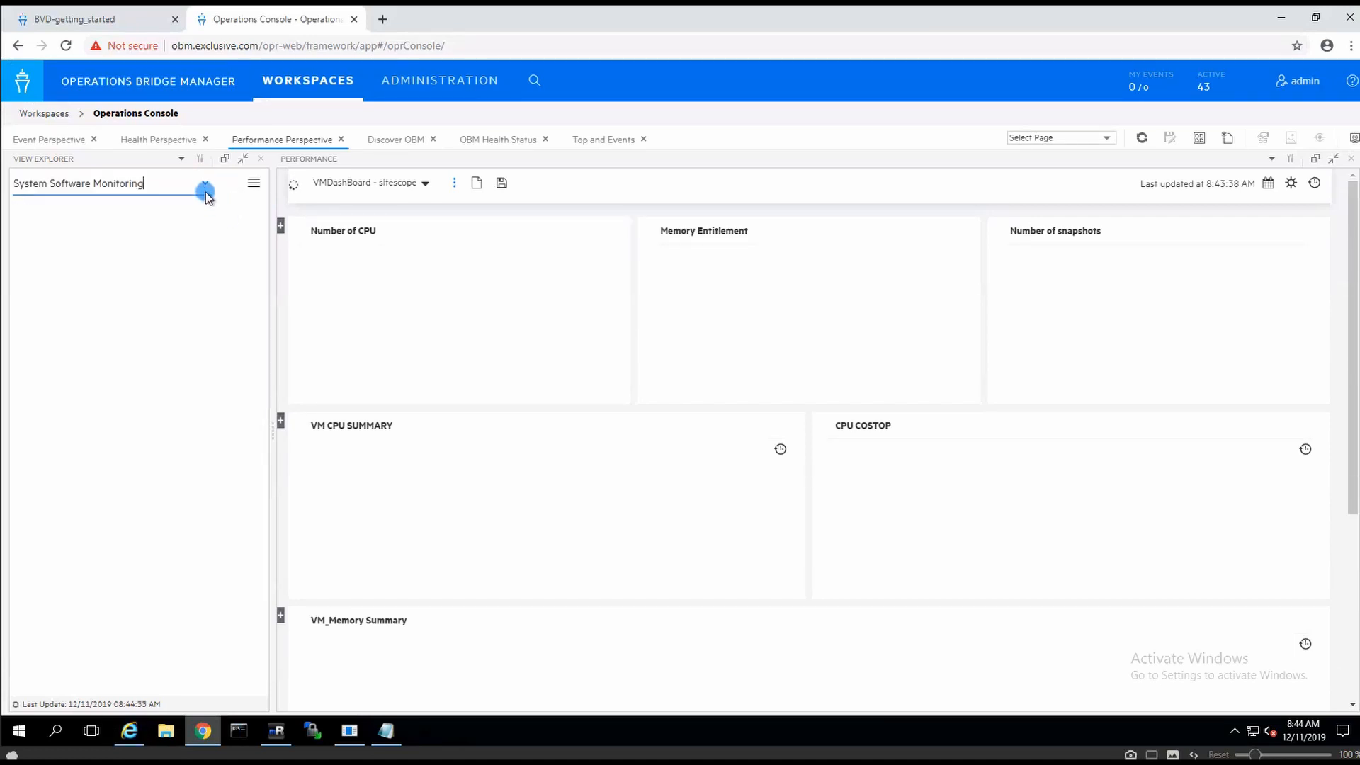
Display the Systems_Infrastructure view in the View Explorer of the Performance Perspective.
click(205, 183)
click(103, 232)
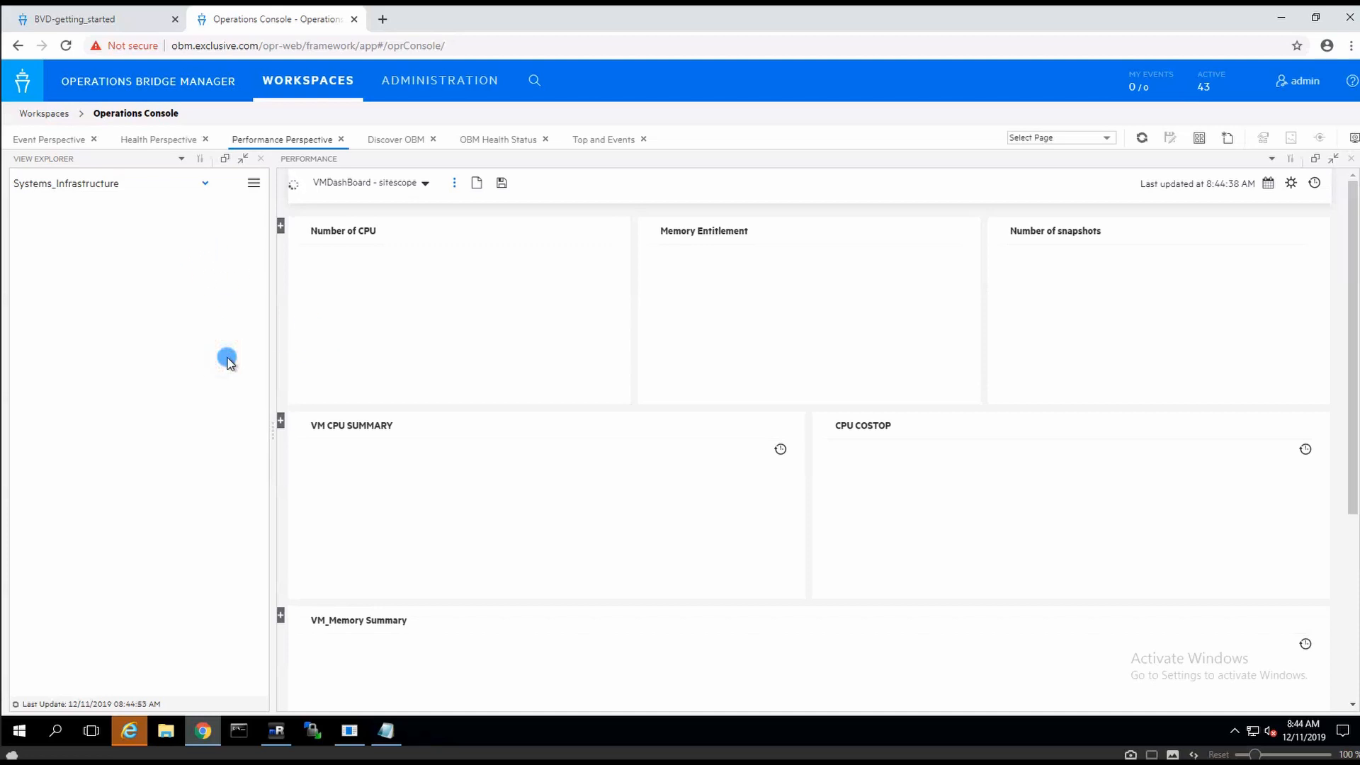
Switch to SiteScope in Internet Explorer, select the OO Server group, and run its monitors.
click(129, 731)
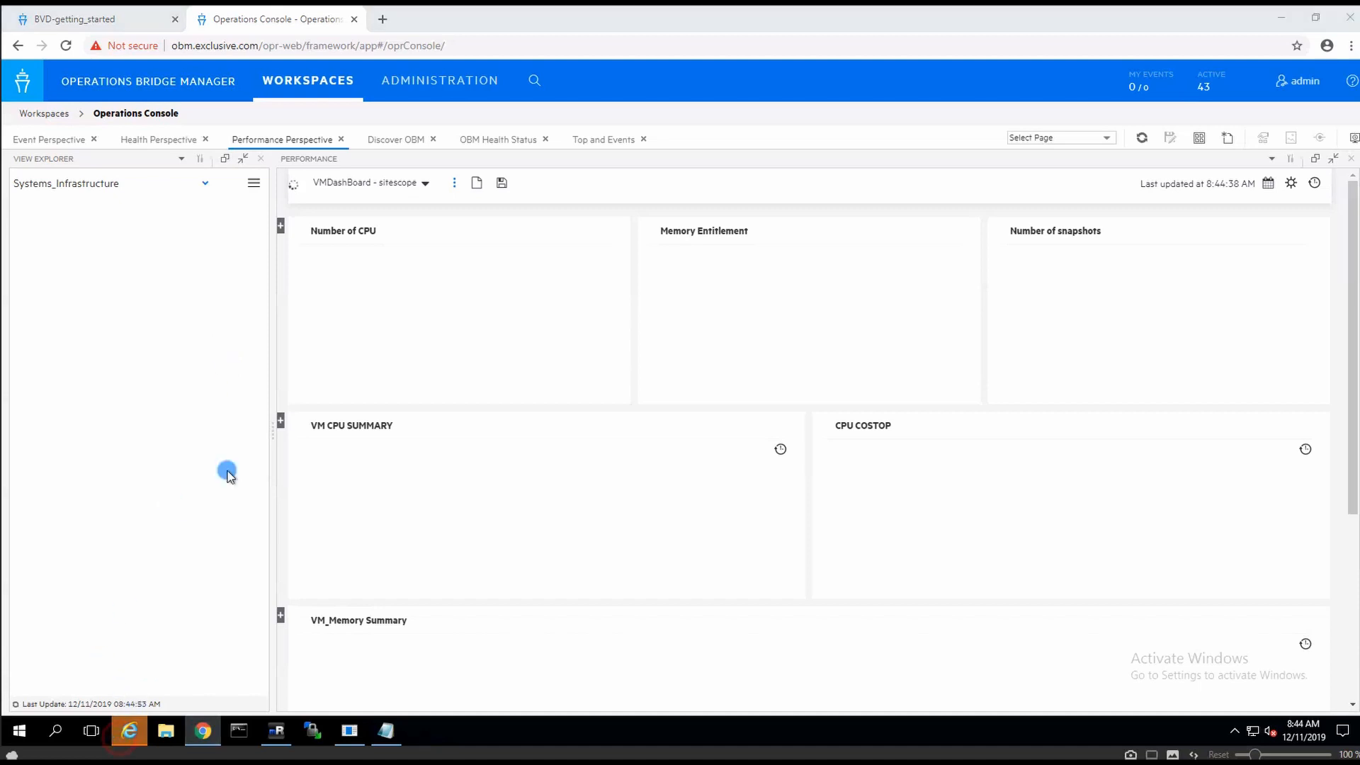
click(76, 171)
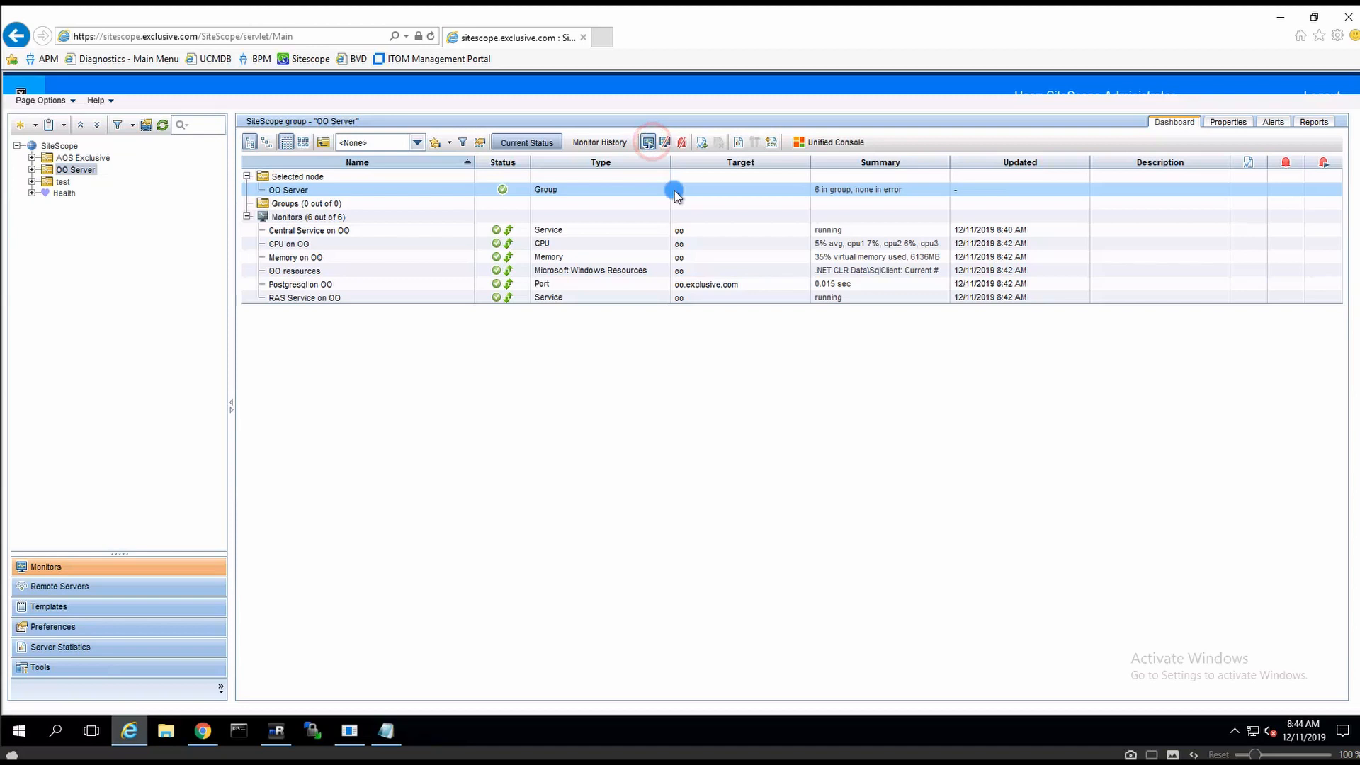
click(676, 436)
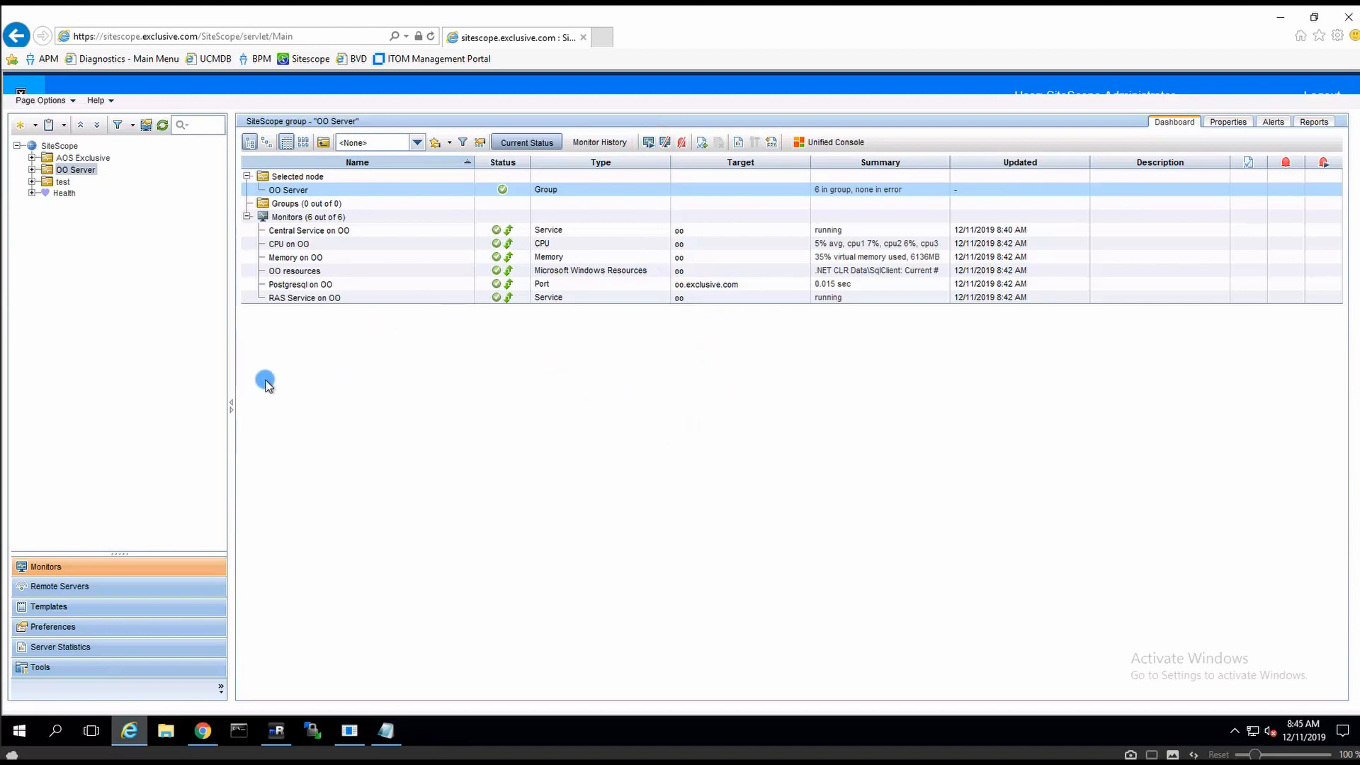
Switch back to the Operations Bridge Manager console in Chrome and reopen the Performance Perspective.
click(199, 737)
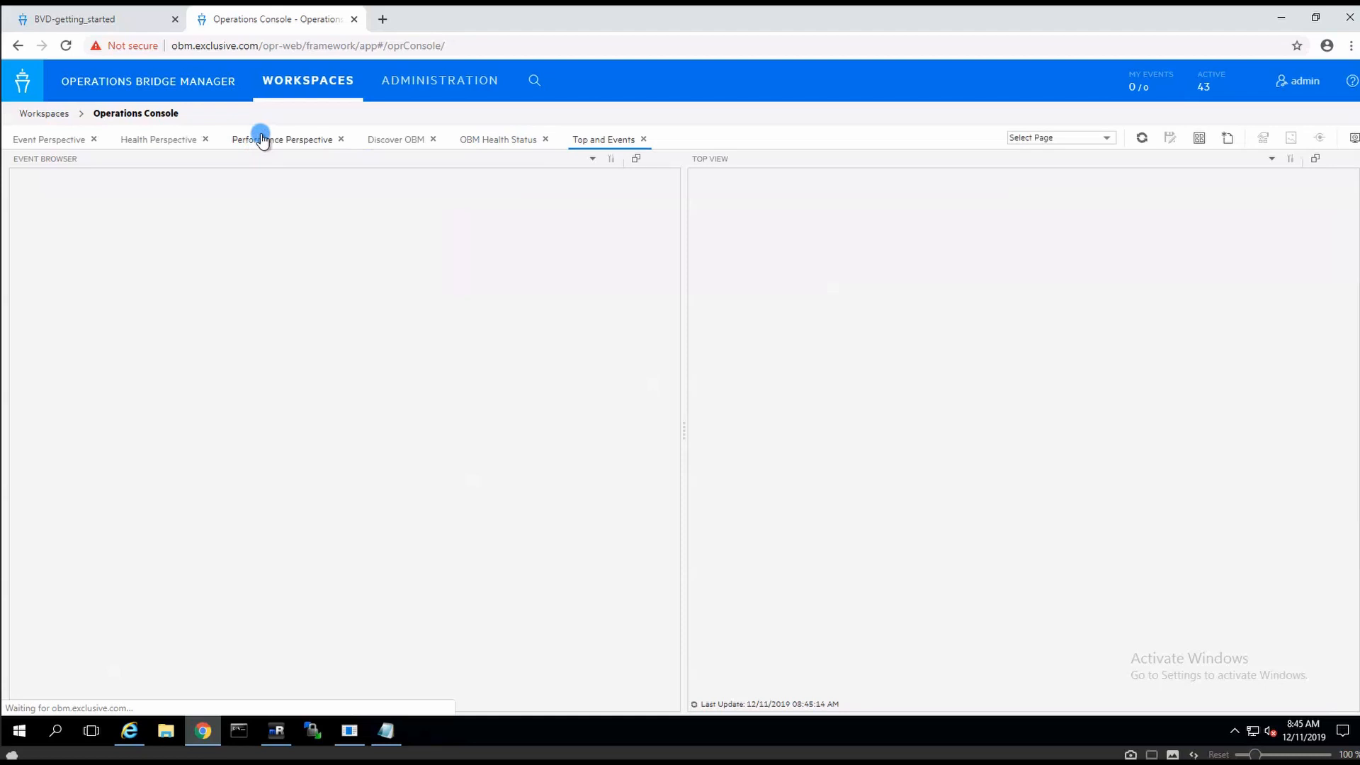
click(261, 135)
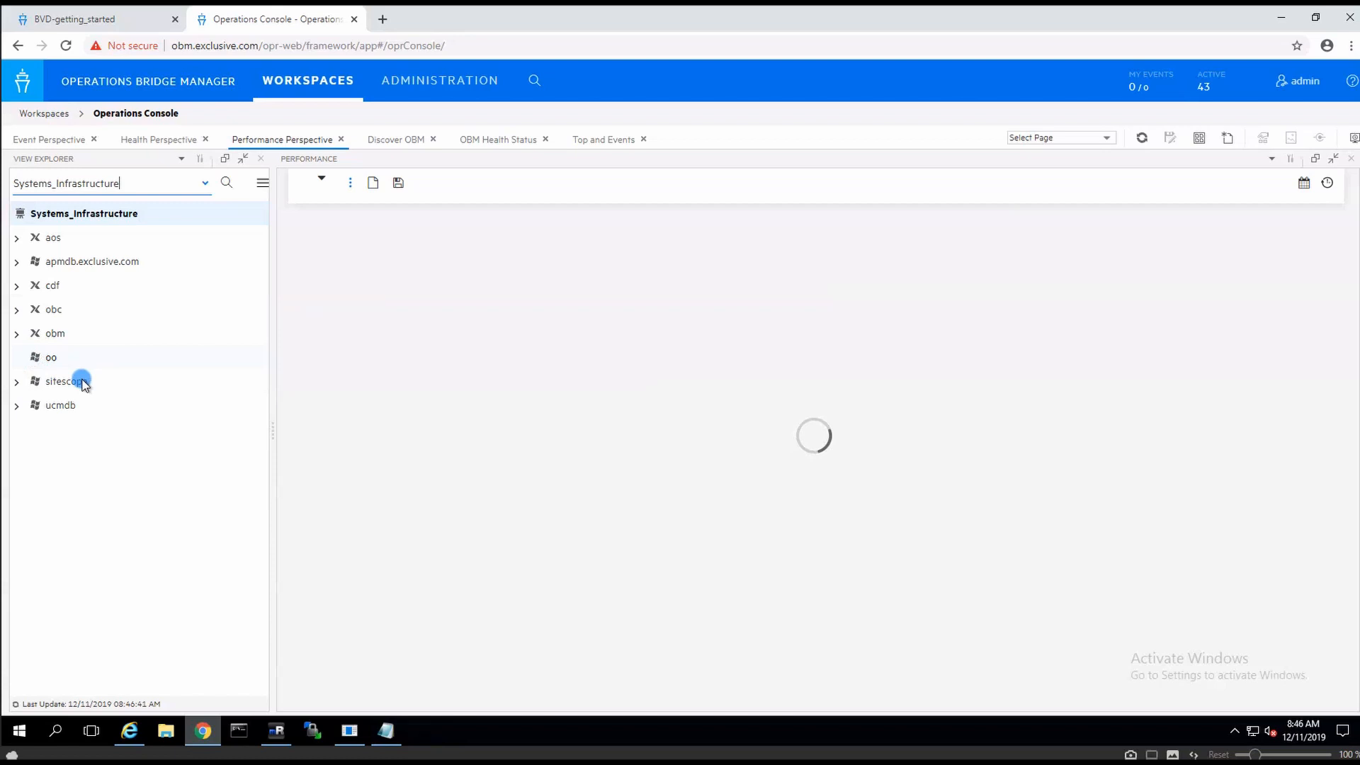
Compare the performance views of the oo and sitescope nodes in the Systems_Infrastructure view.
click(44, 362)
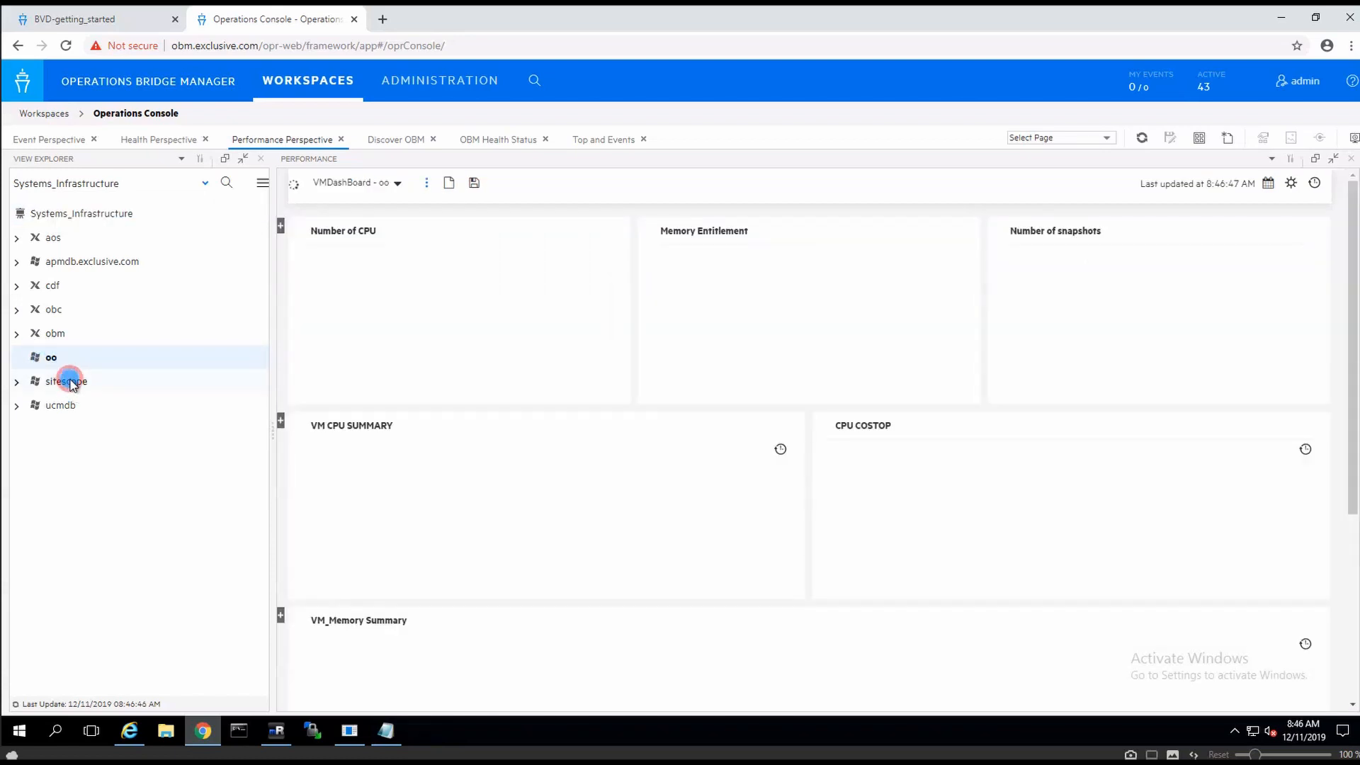
click(70, 382)
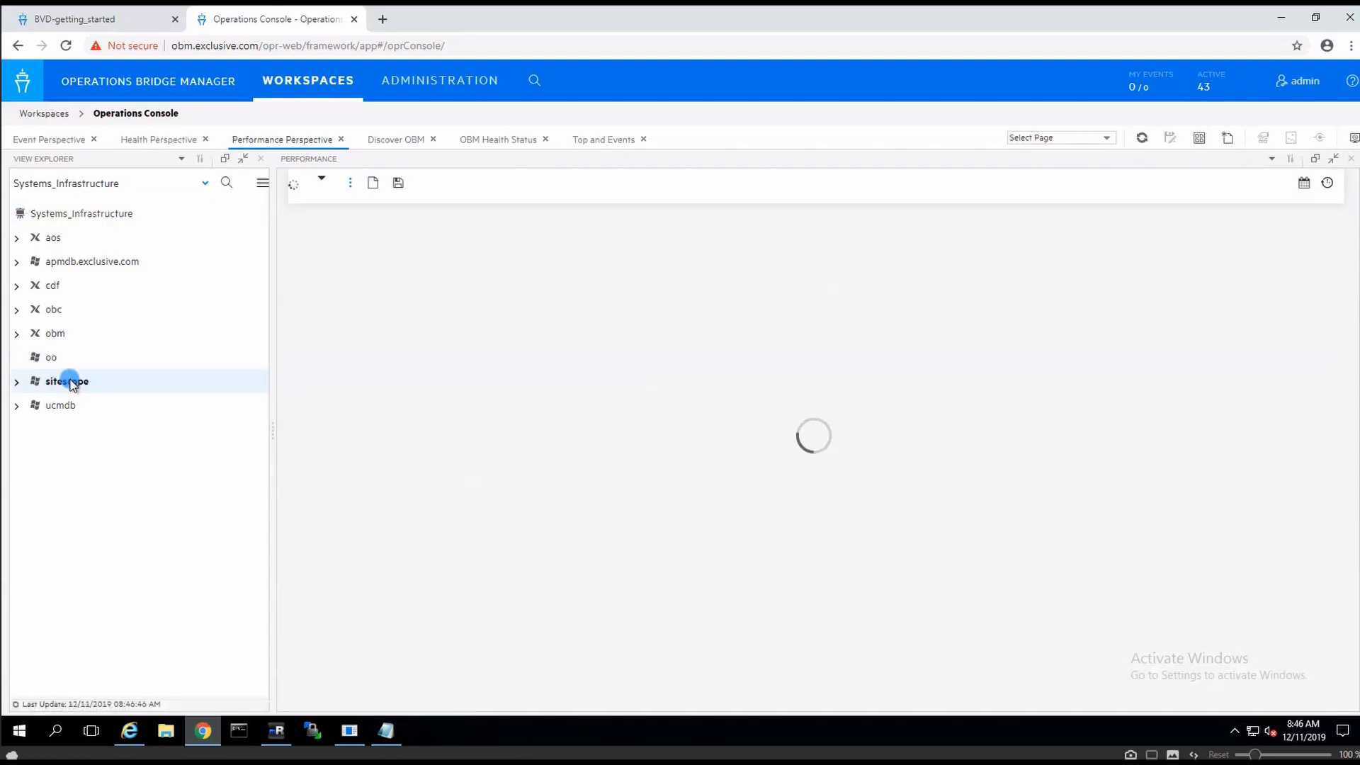
click(53, 357)
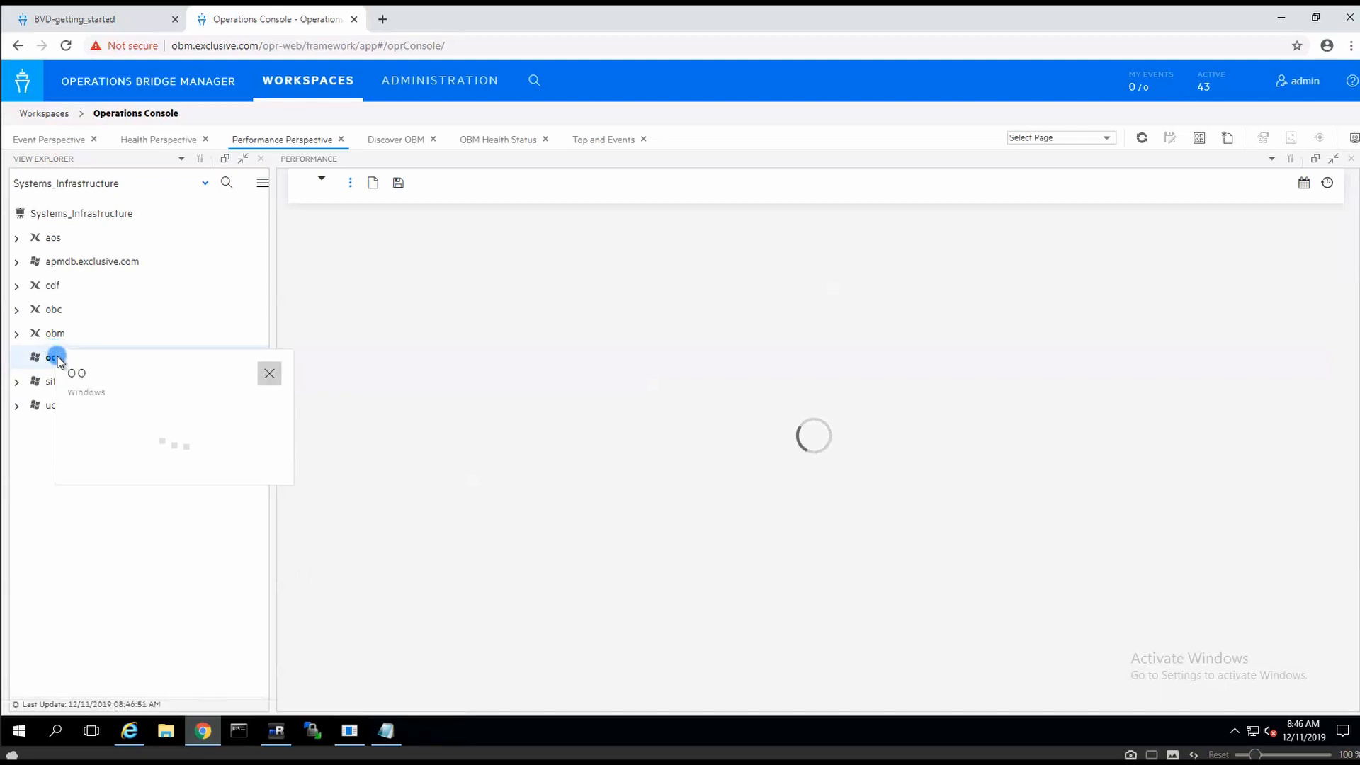
click(88, 531)
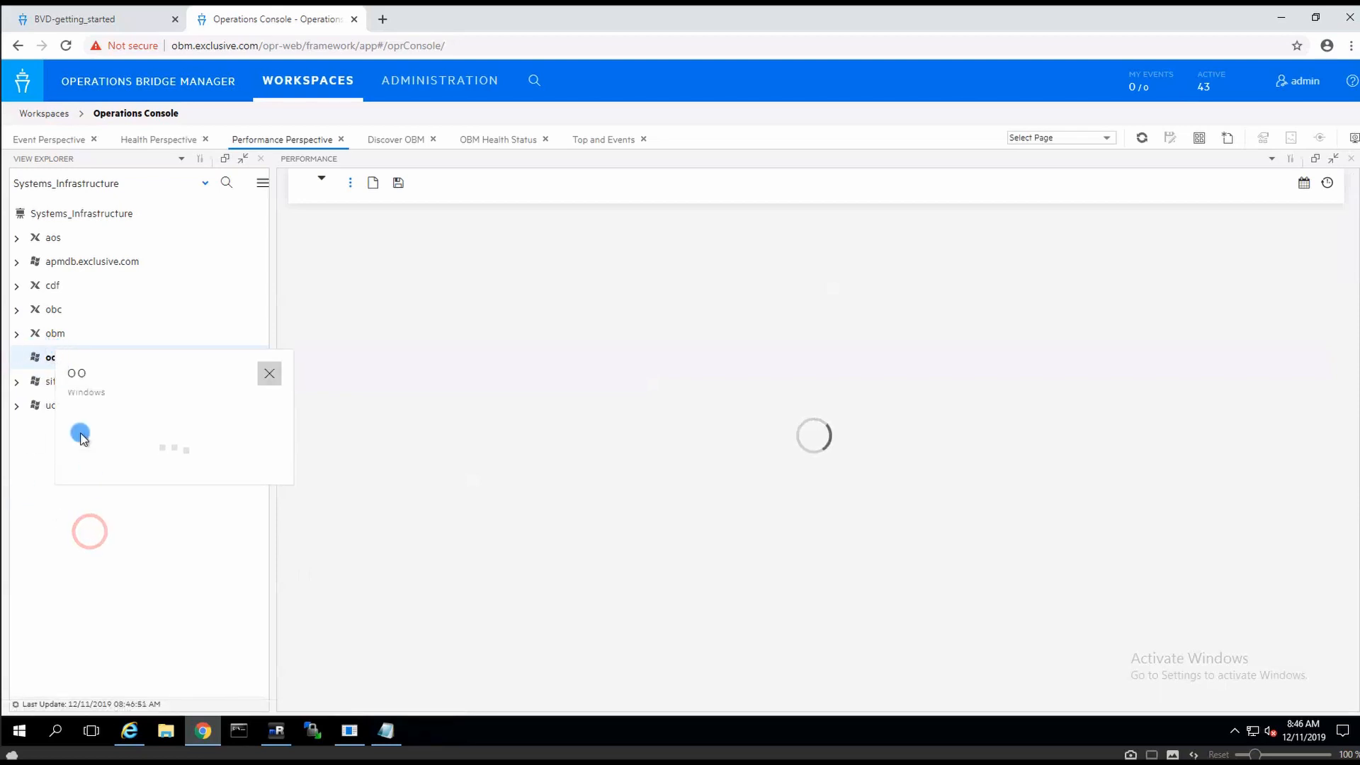
Show the CI properties of the sitescope node in an enlarged window and examine its Monitored By value.
click(36, 383)
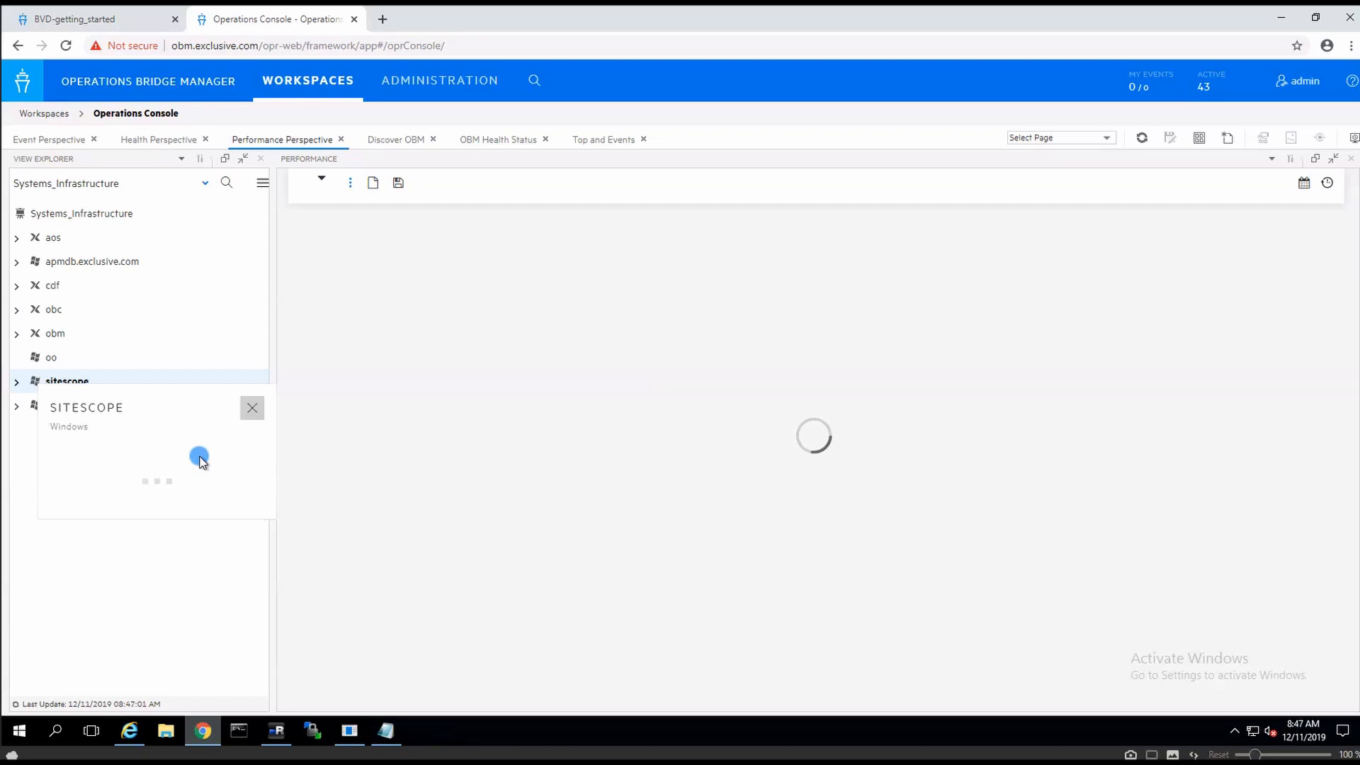
click(253, 544)
click(79, 587)
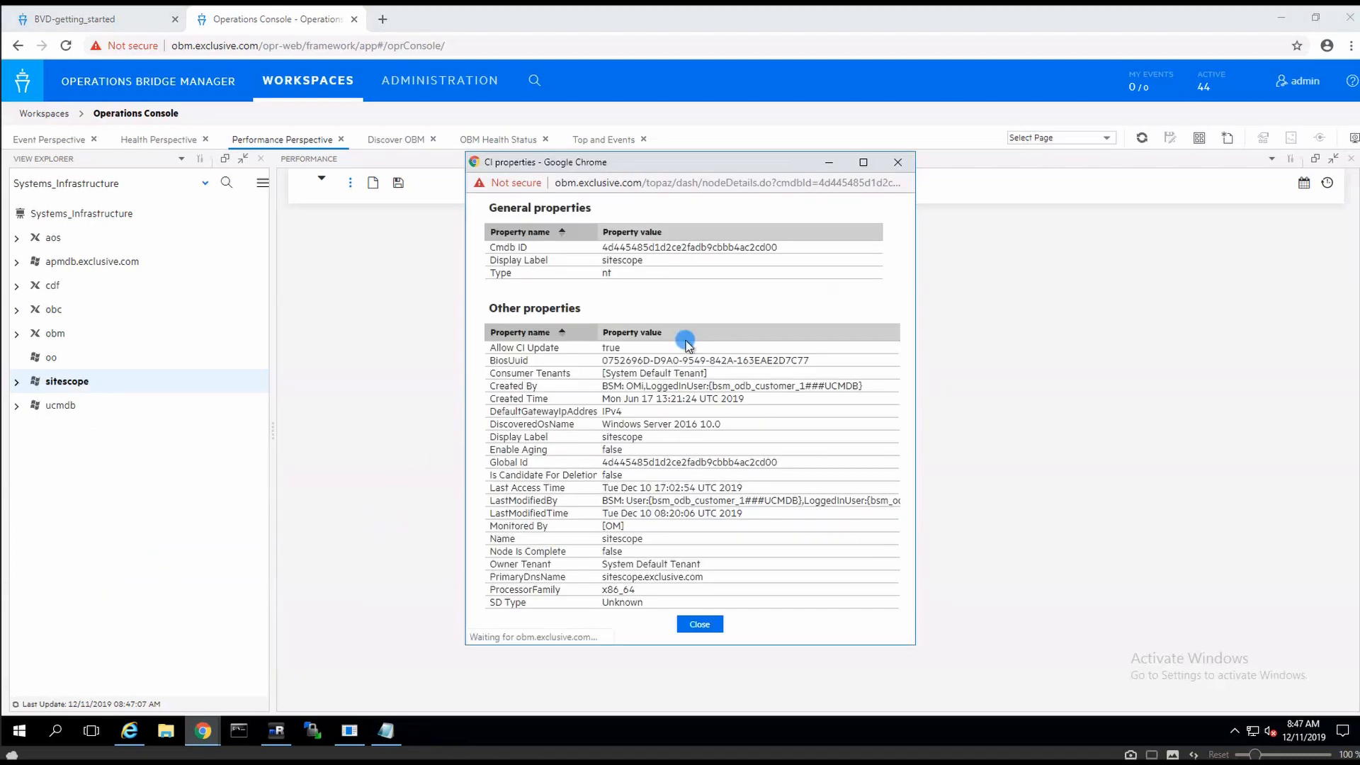
click(865, 164)
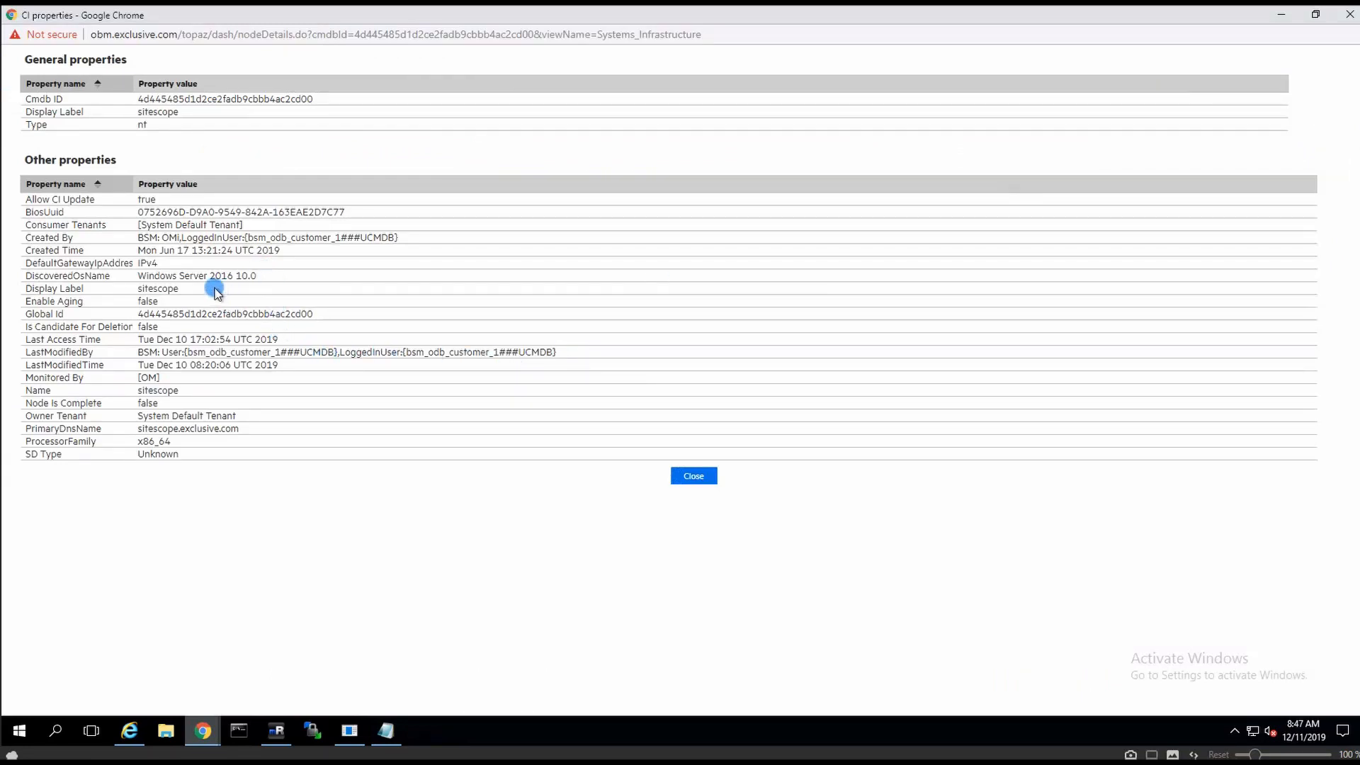
click(151, 379)
double_click(148, 379)
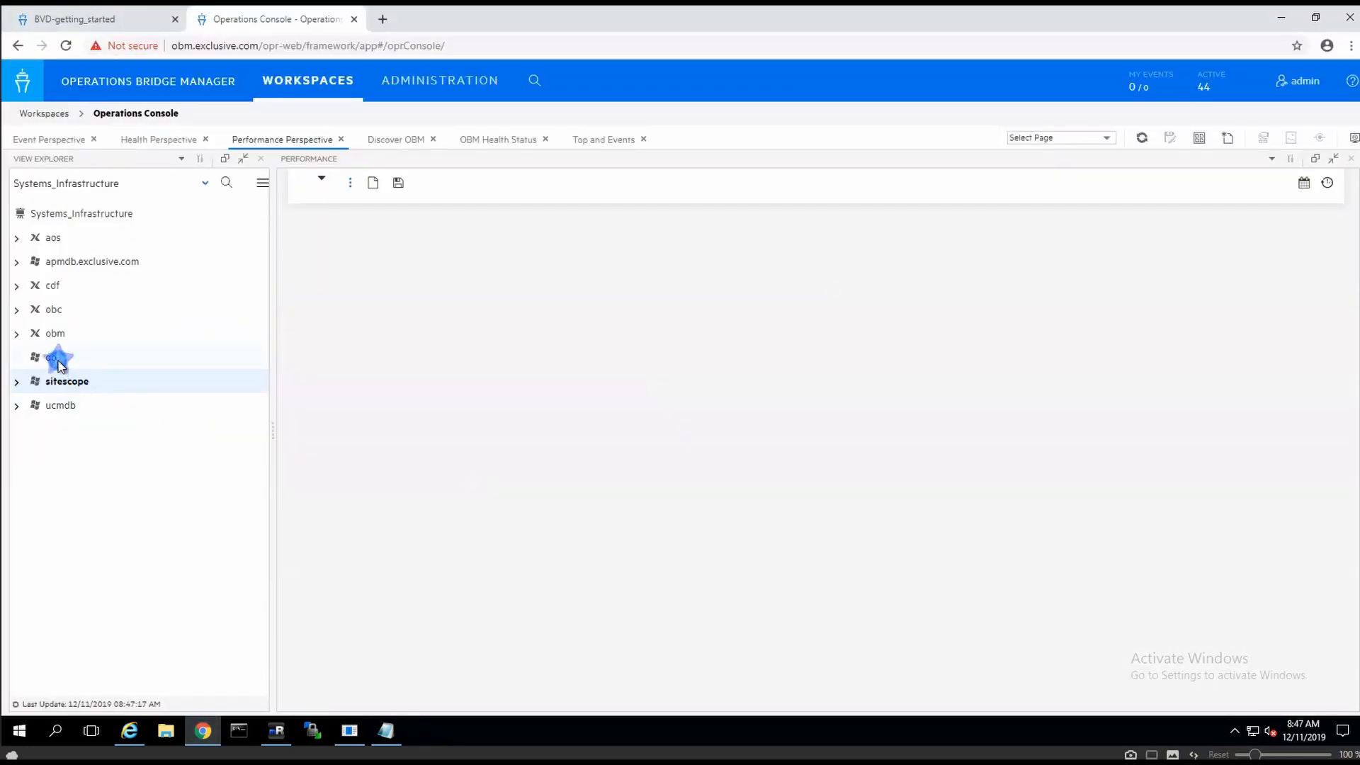
Show the CI properties of the oo node, check which source monitors it, and close the properties window.
right_click(59, 361)
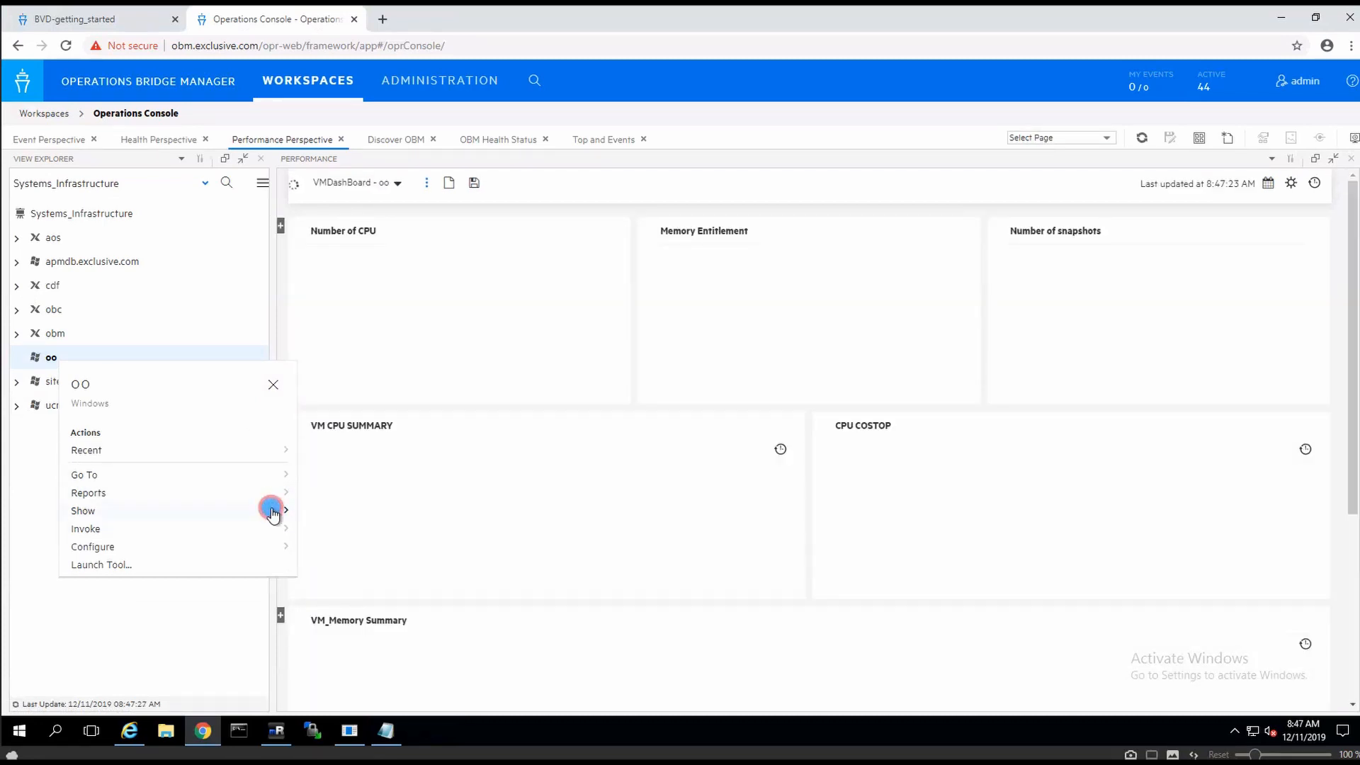
click(273, 510)
click(128, 508)
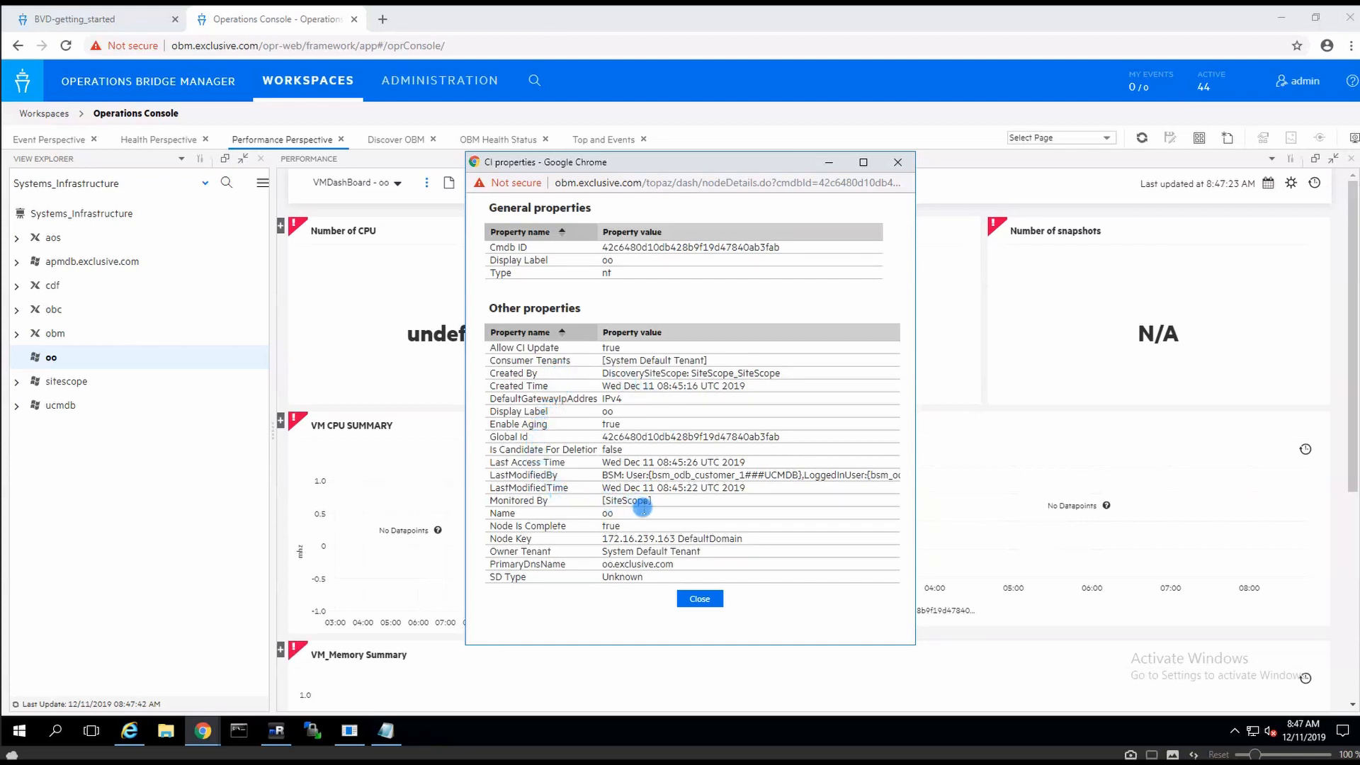
click(711, 602)
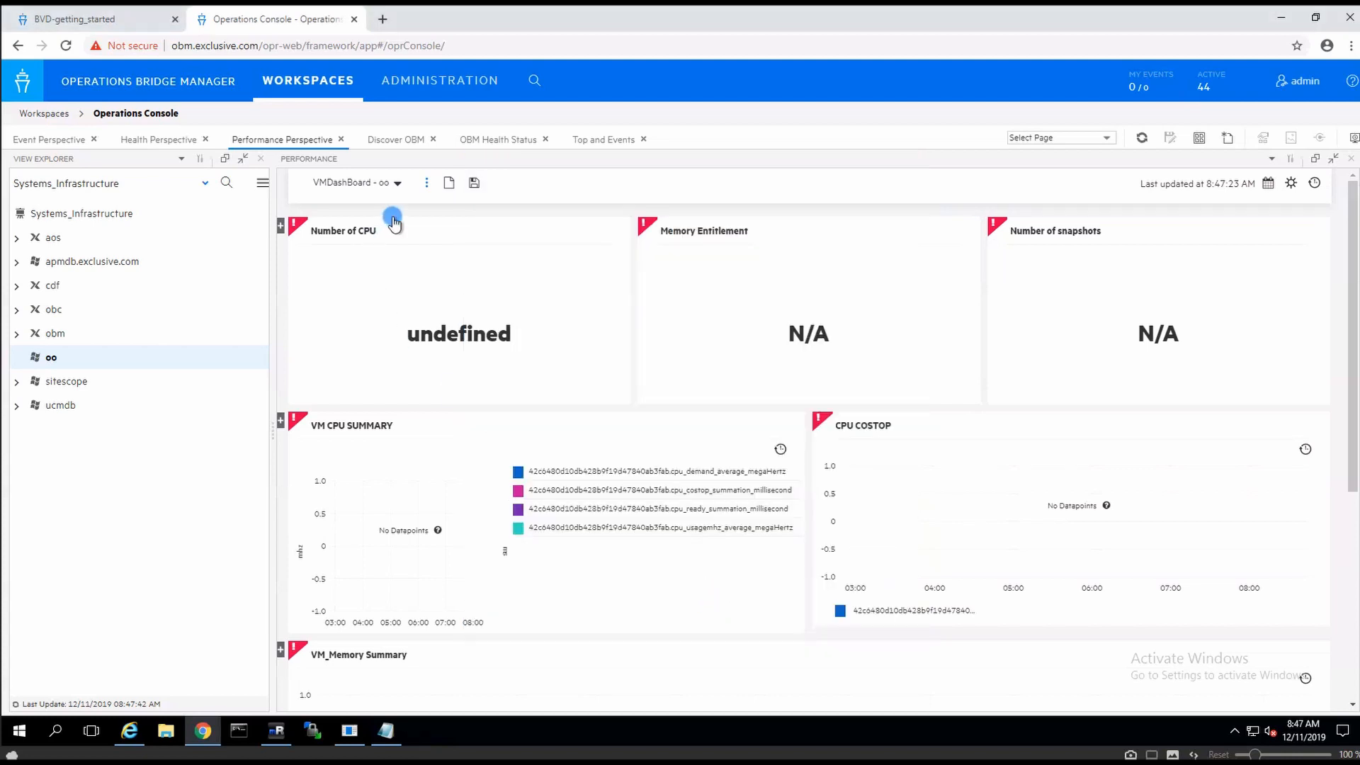
Create a new empty dashboard for oo and set its graph's metric data source to SiteScope (direct).
click(451, 185)
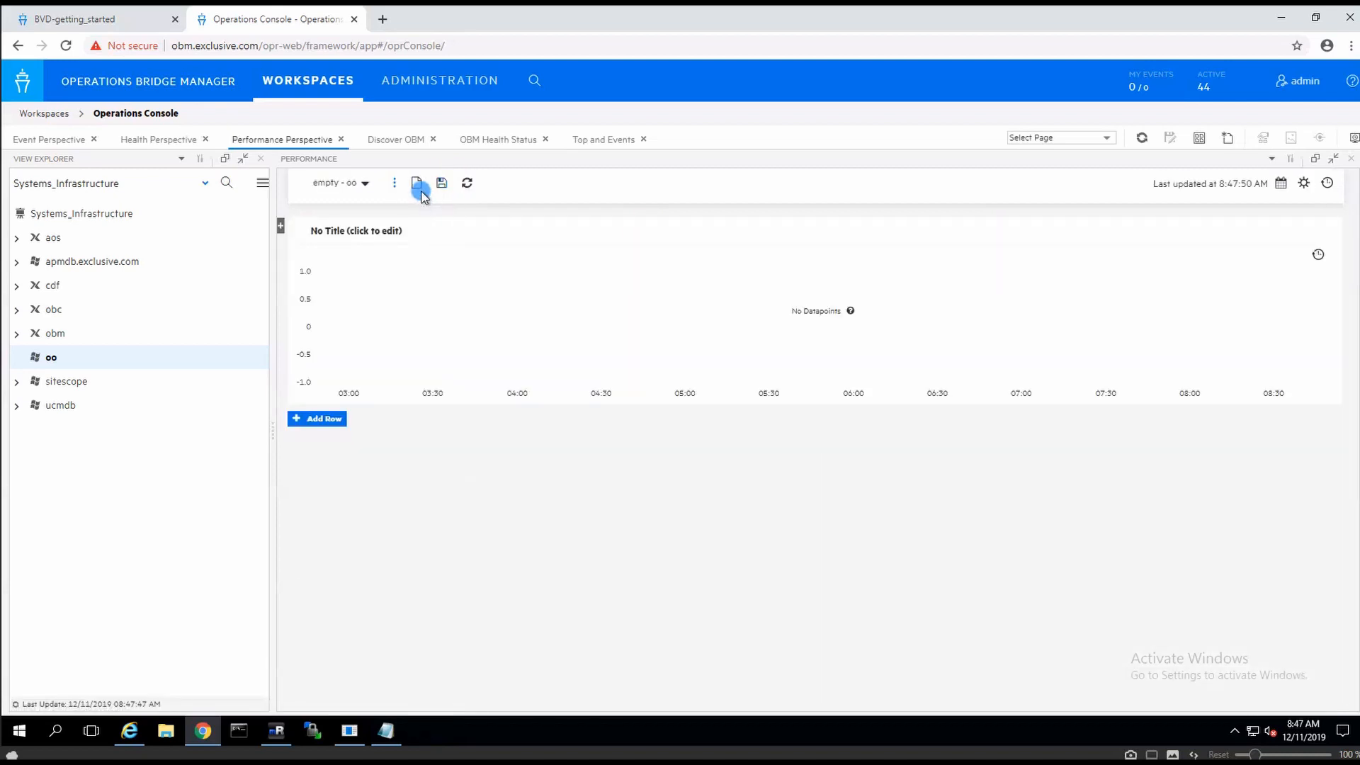
click(730, 276)
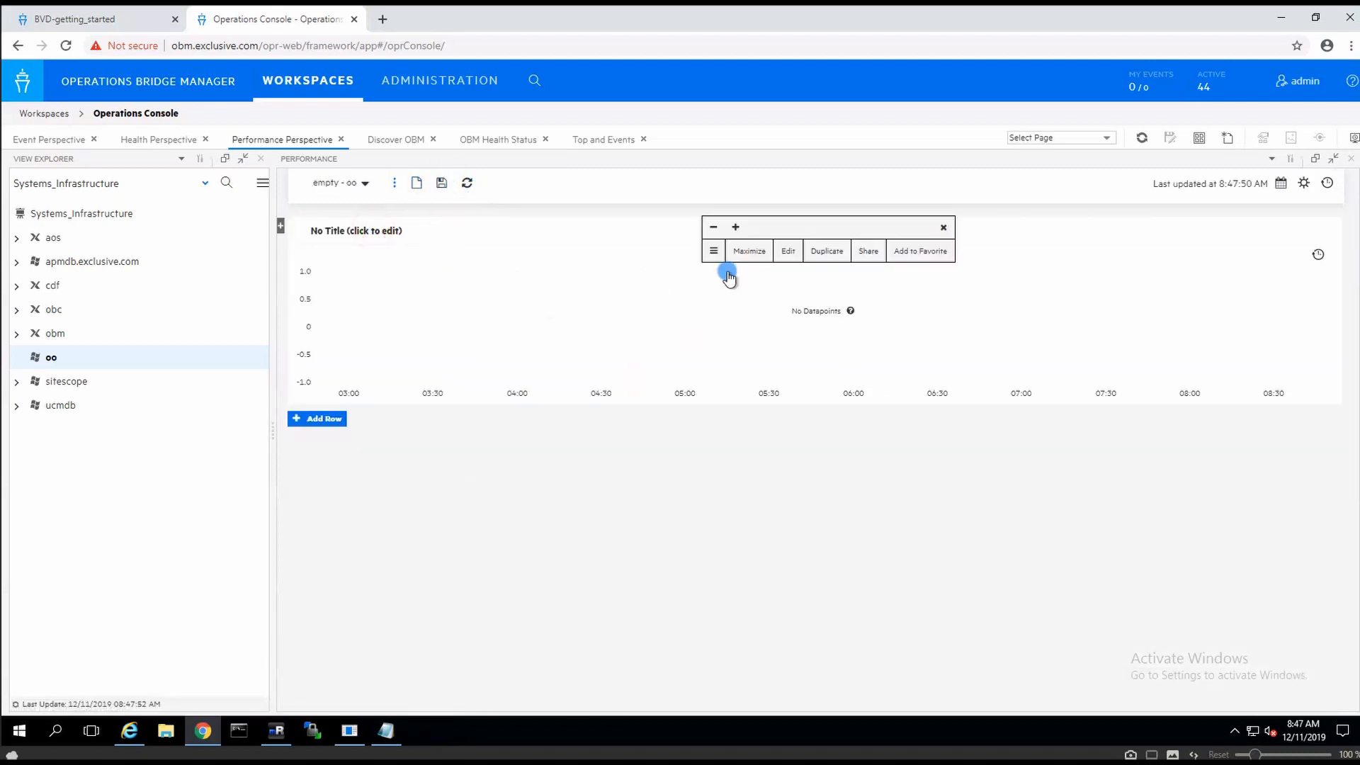
click(788, 251)
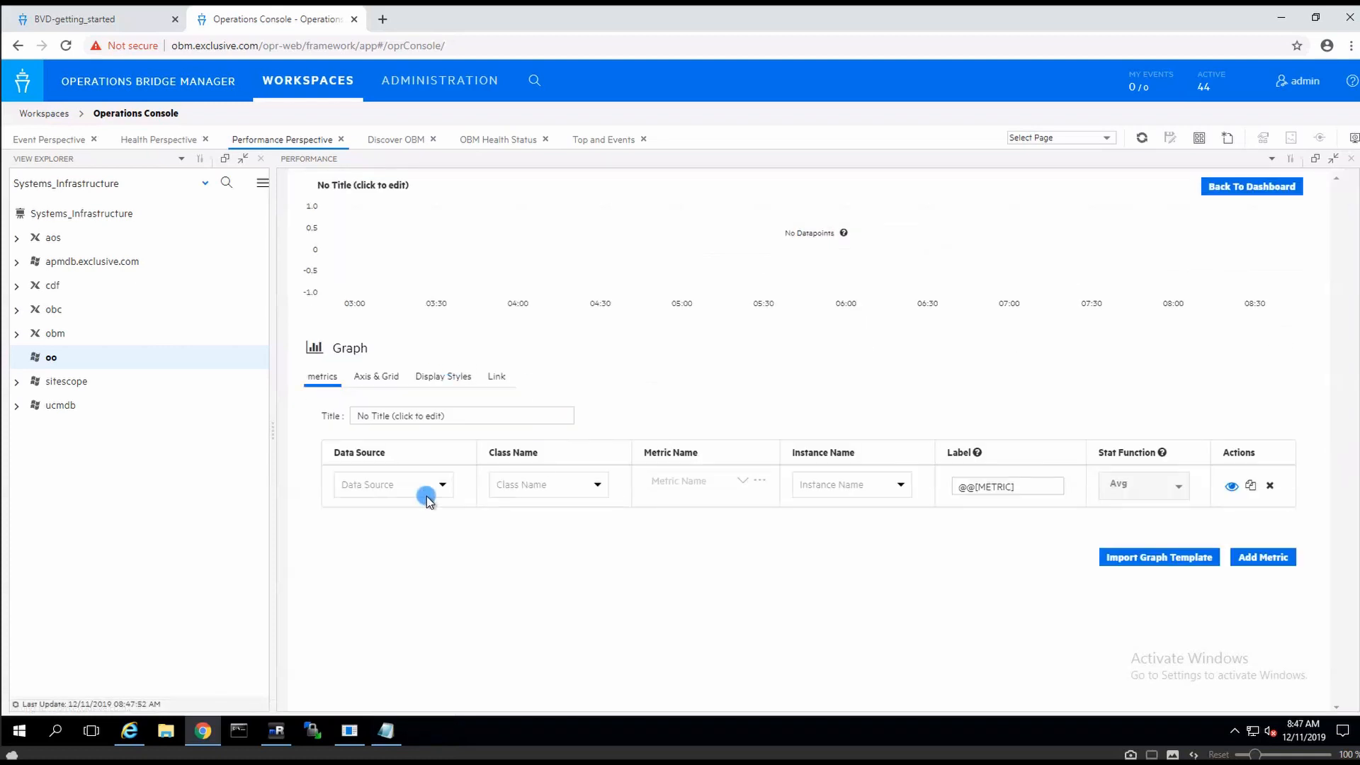
click(429, 484)
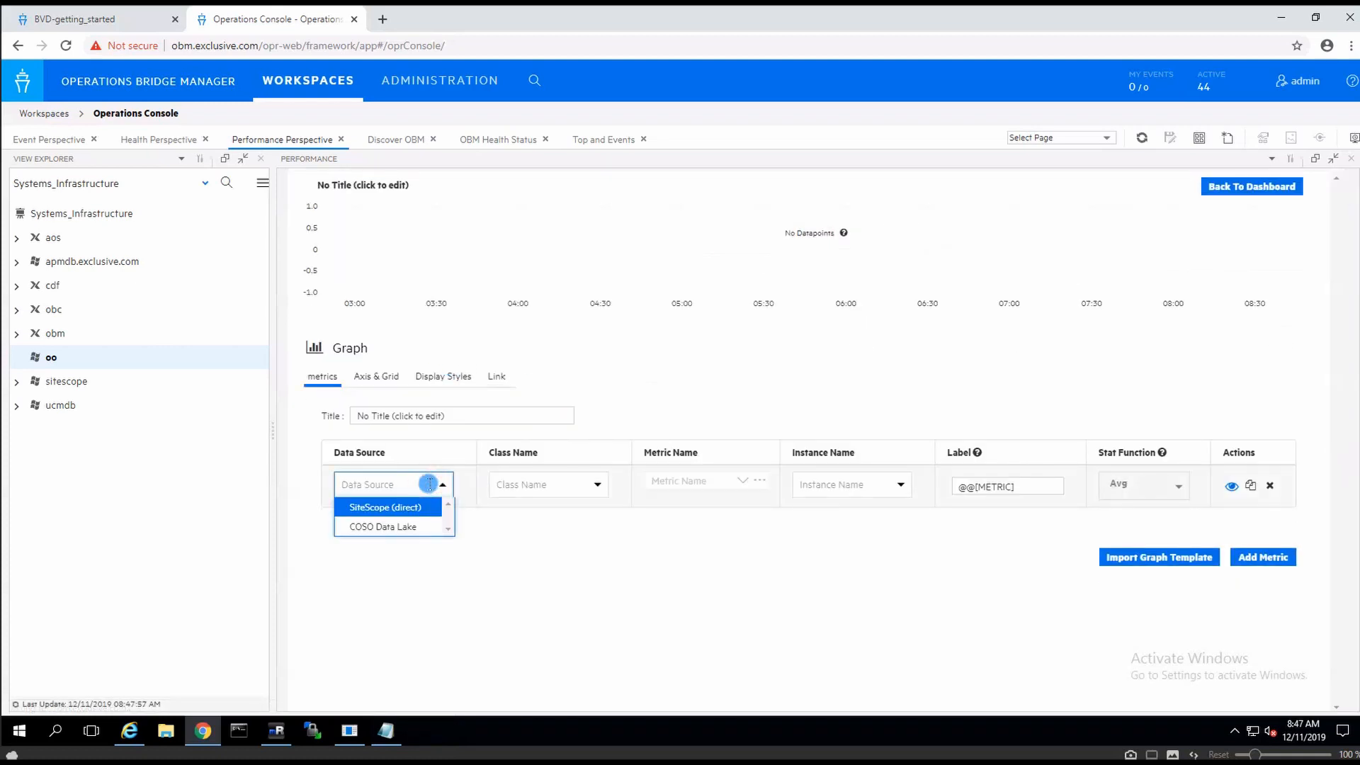
click(415, 508)
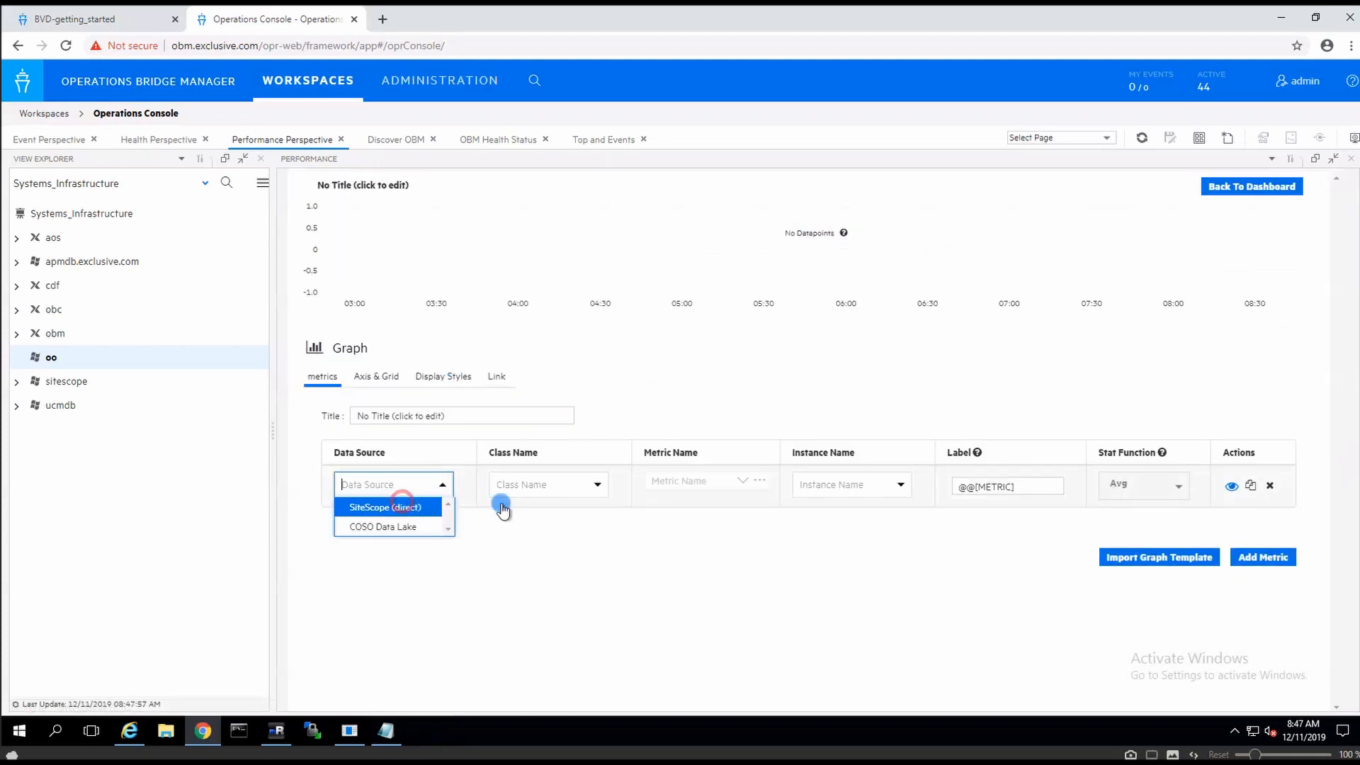
Try to list the metric's class names, and reselect SiteScope (direct) as the data source.
click(579, 485)
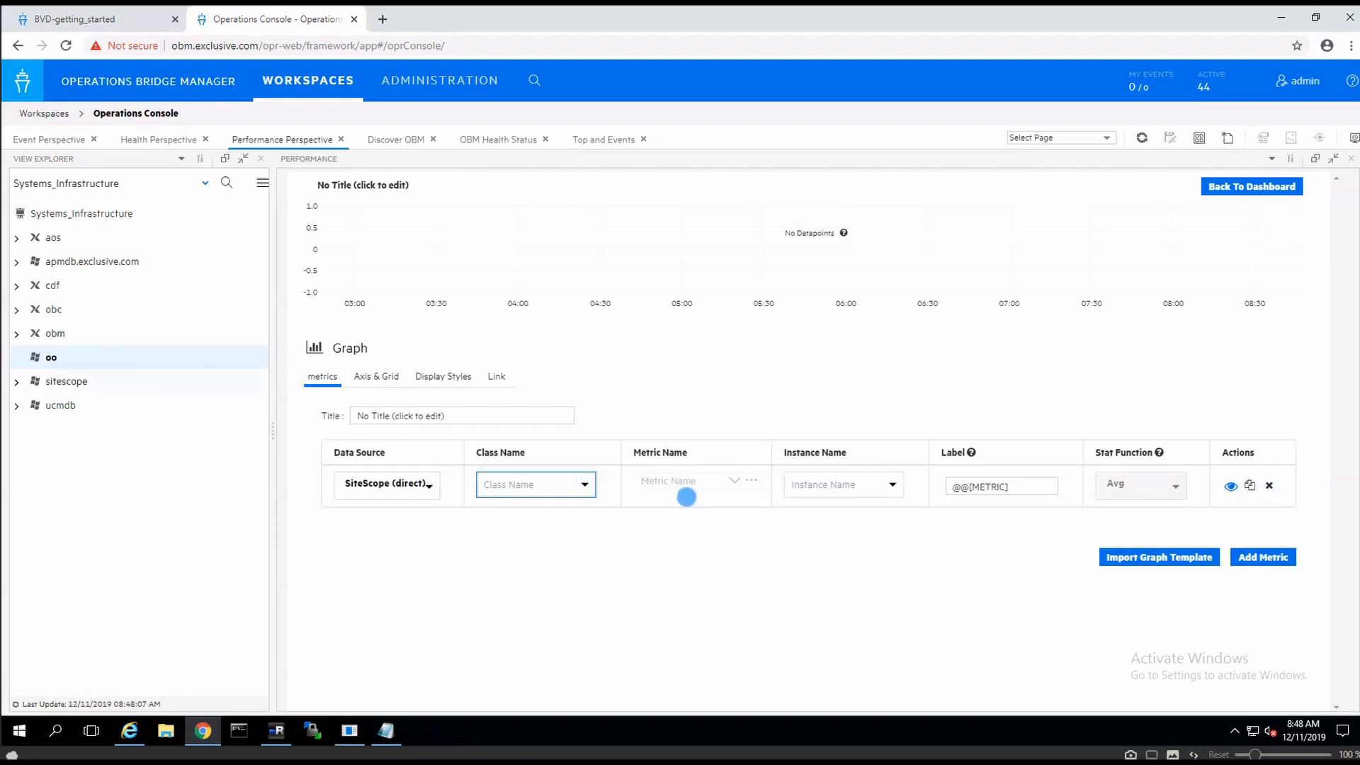
click(581, 484)
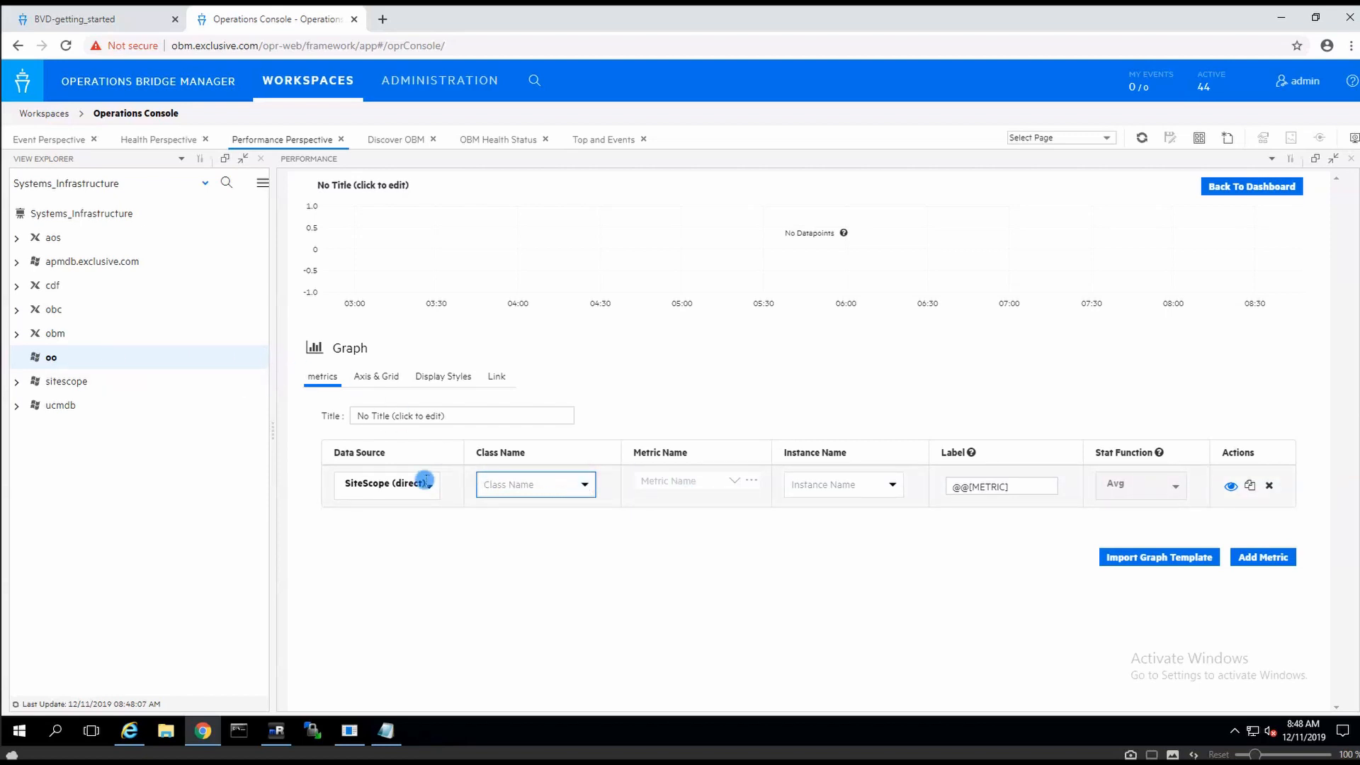
click(429, 483)
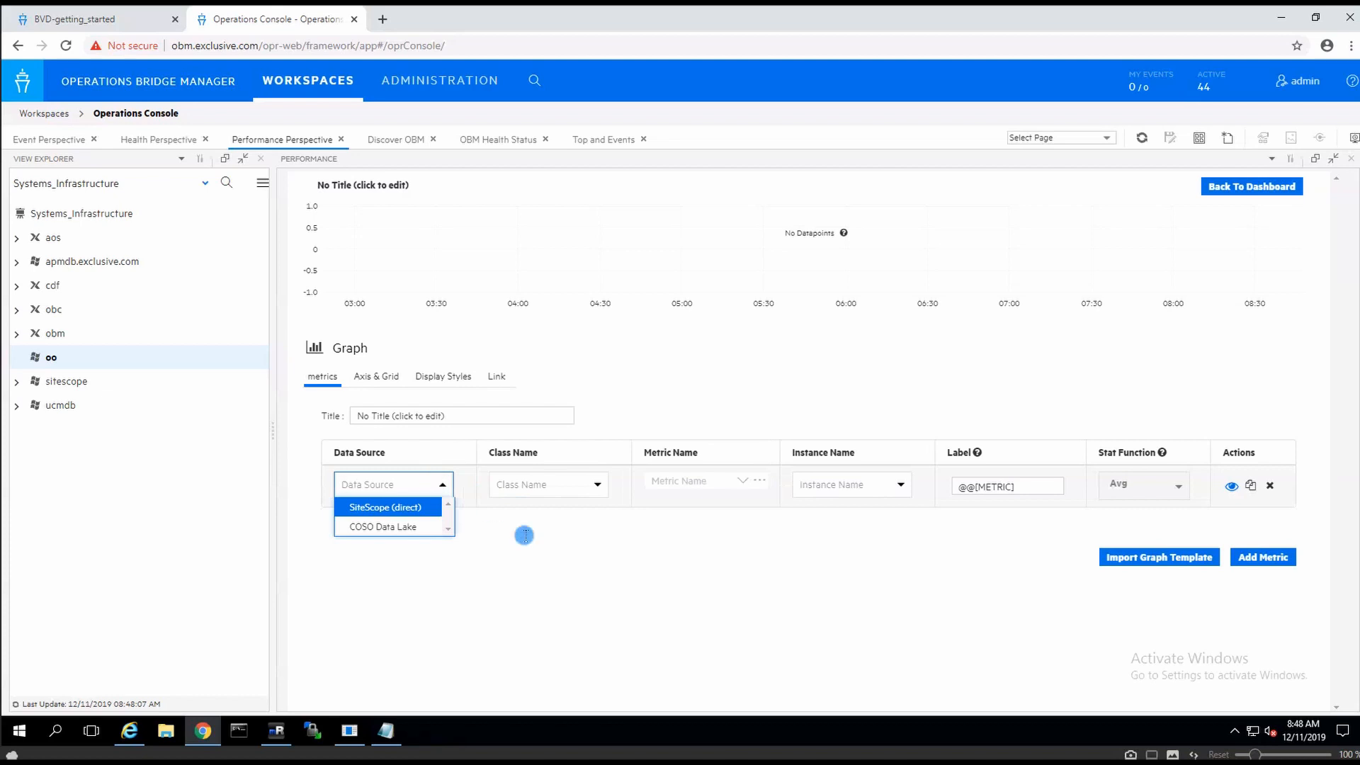
key(Return)
Return to the dashboard and refresh its data source.
click(1228, 189)
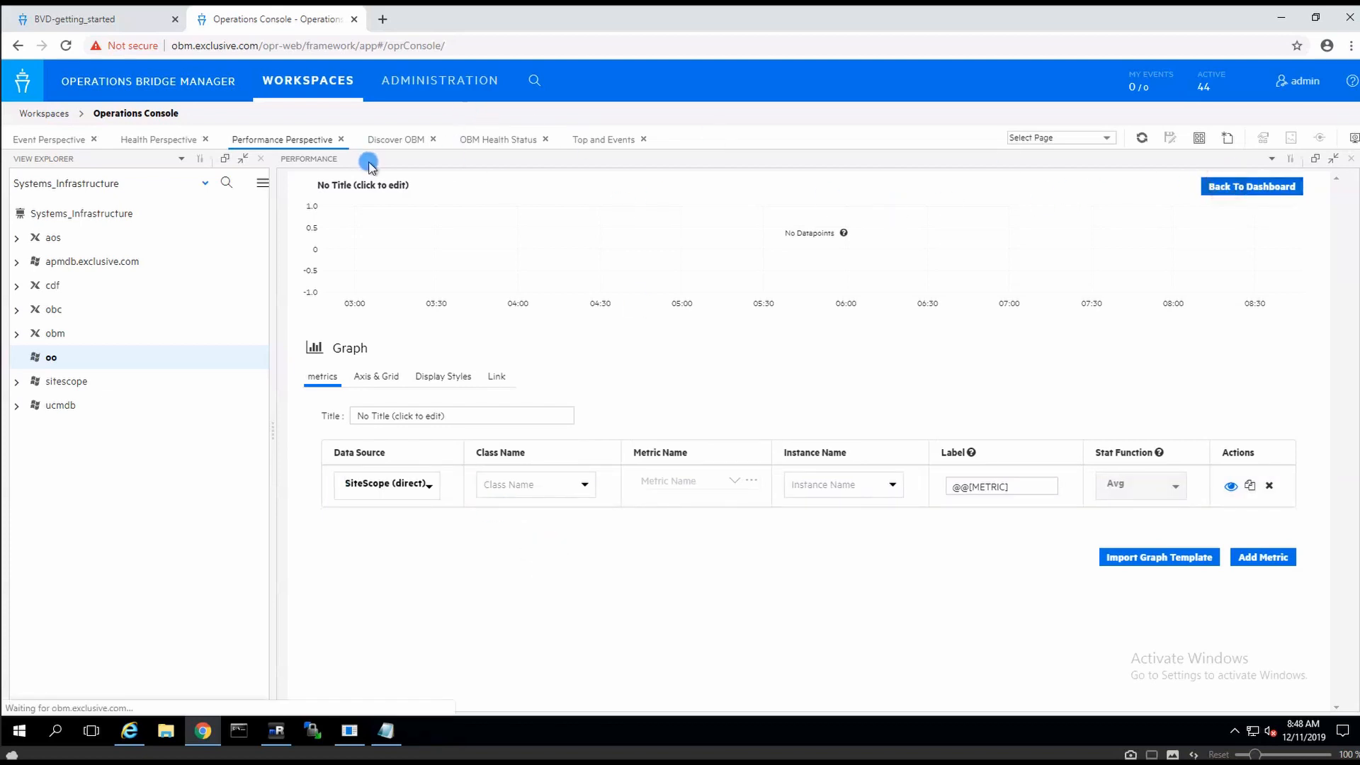
click(395, 184)
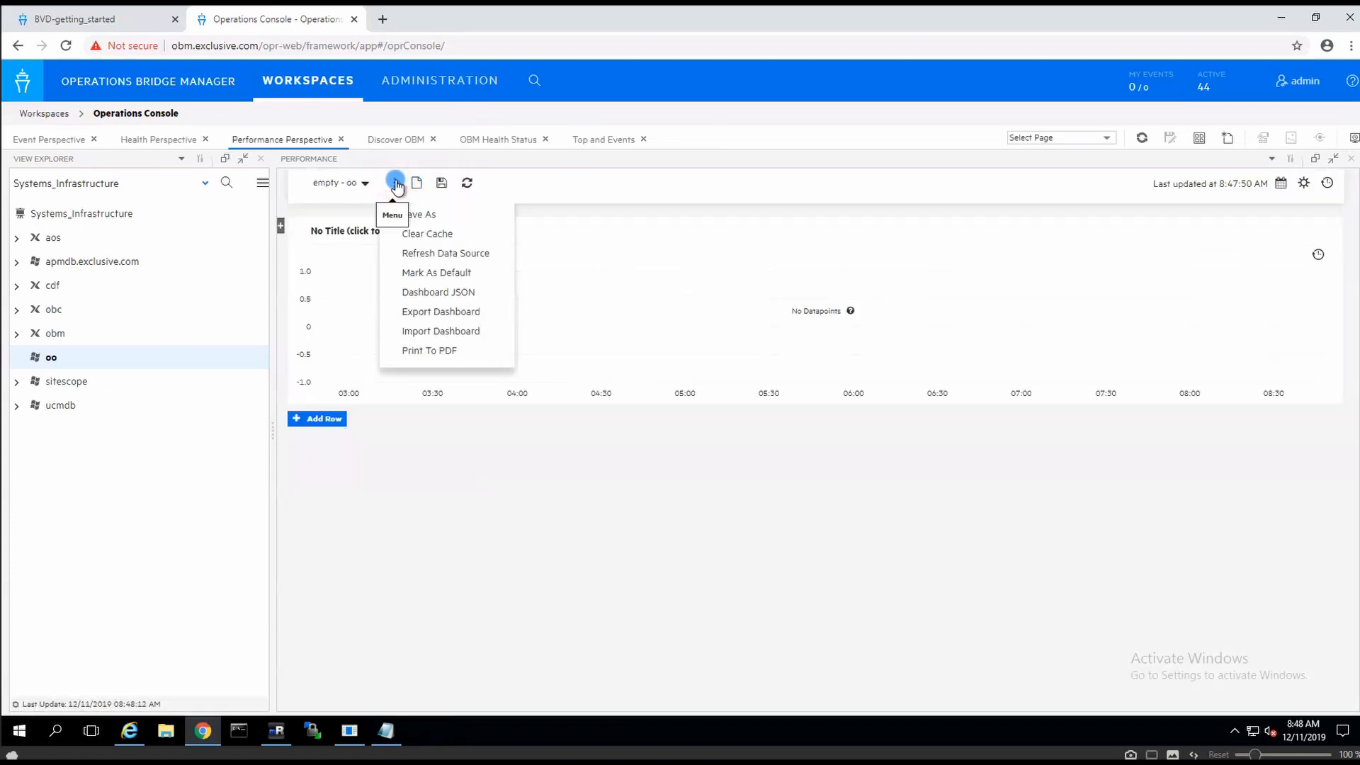
click(472, 252)
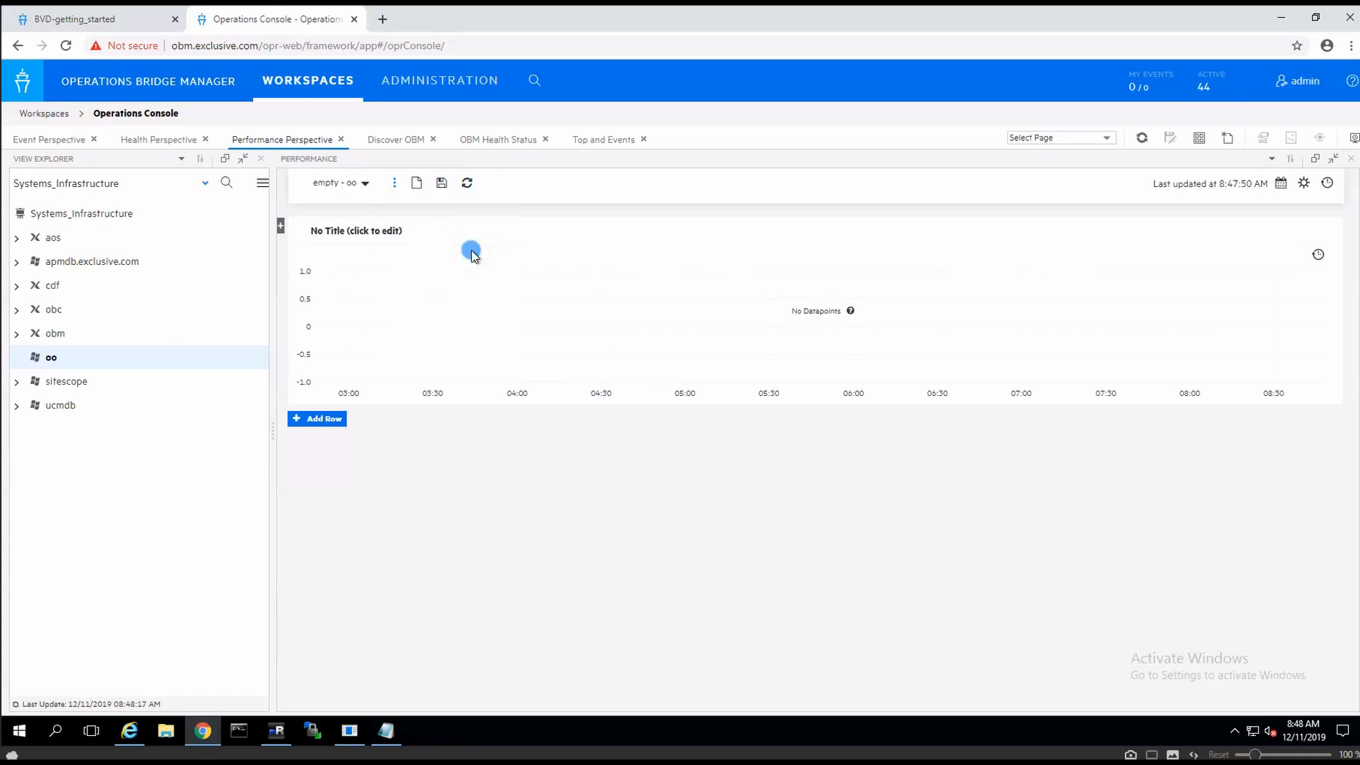
Edit the untitled graph again, choose SiteScope (direct) as data source, and try to pick a class name.
click(365, 227)
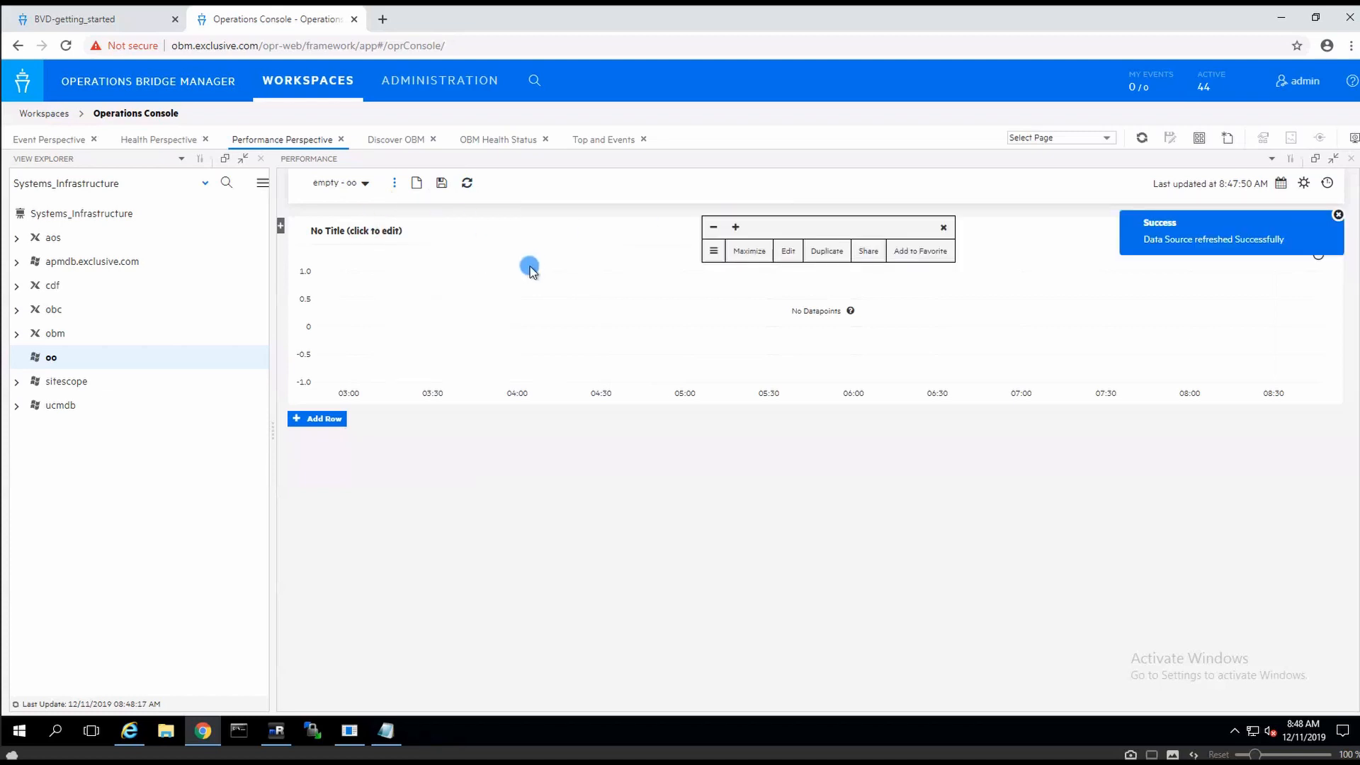
click(790, 251)
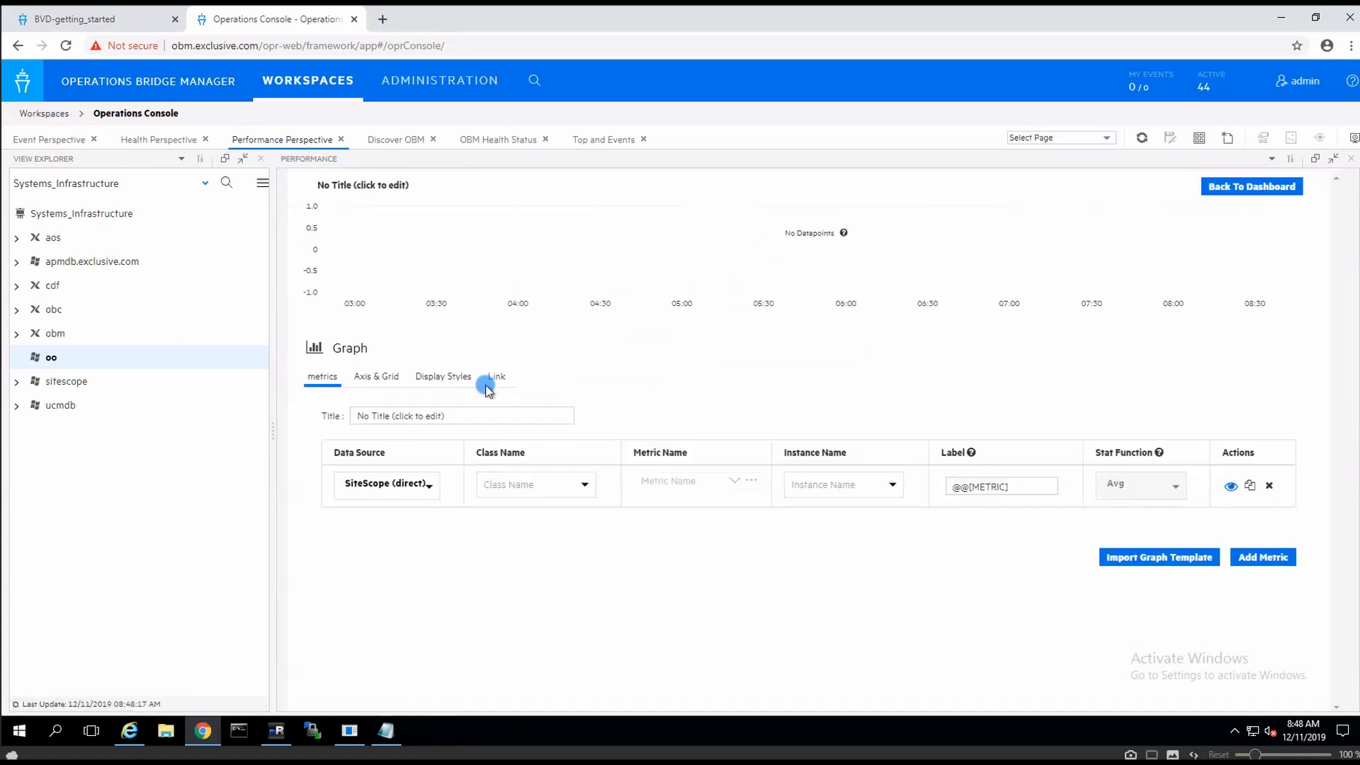
click(431, 485)
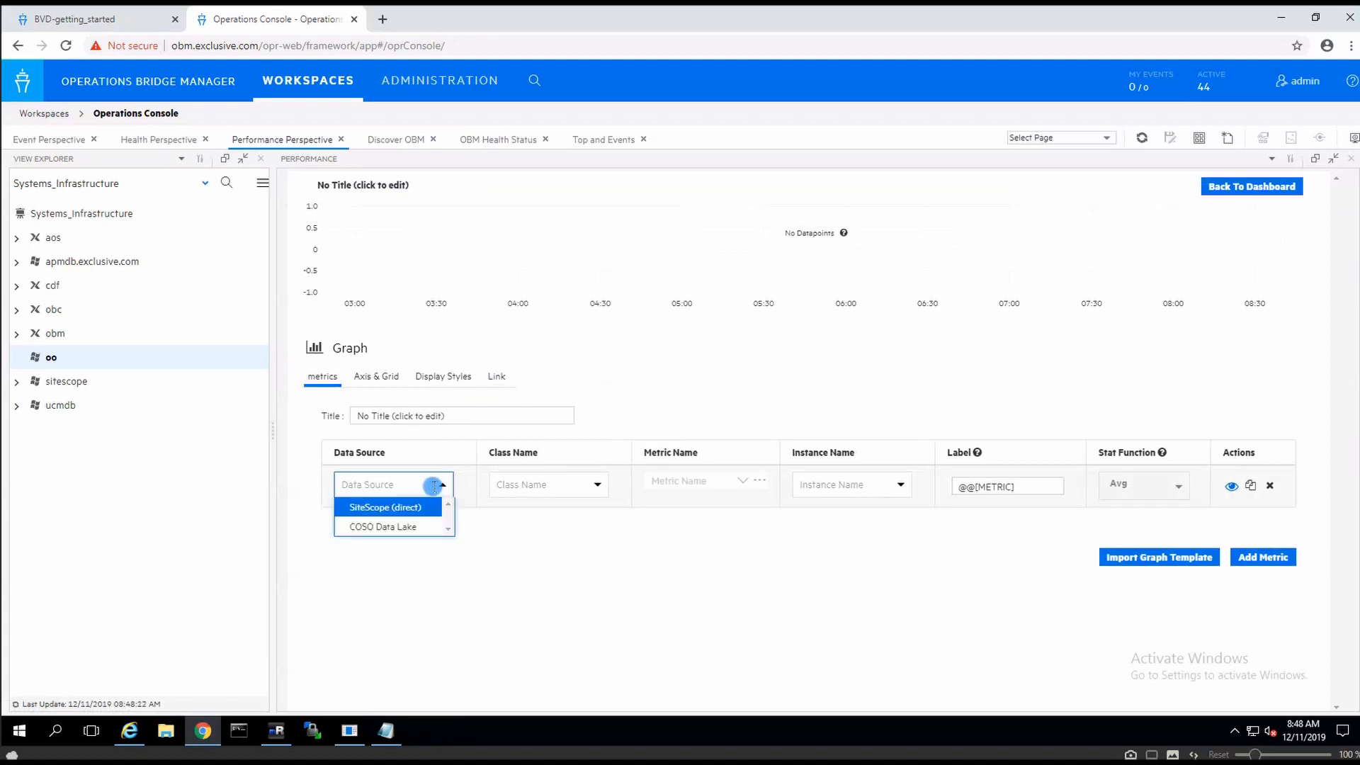
click(395, 508)
click(584, 484)
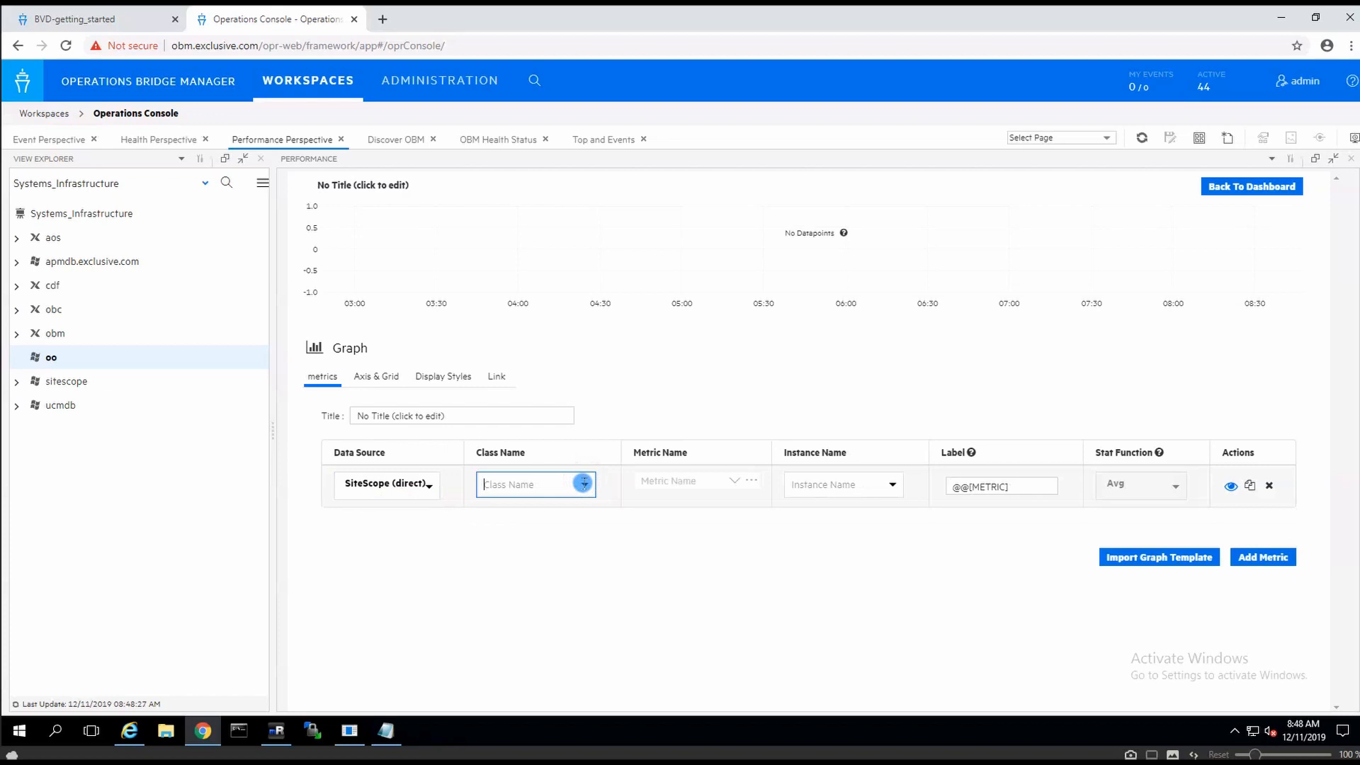
click(772, 515)
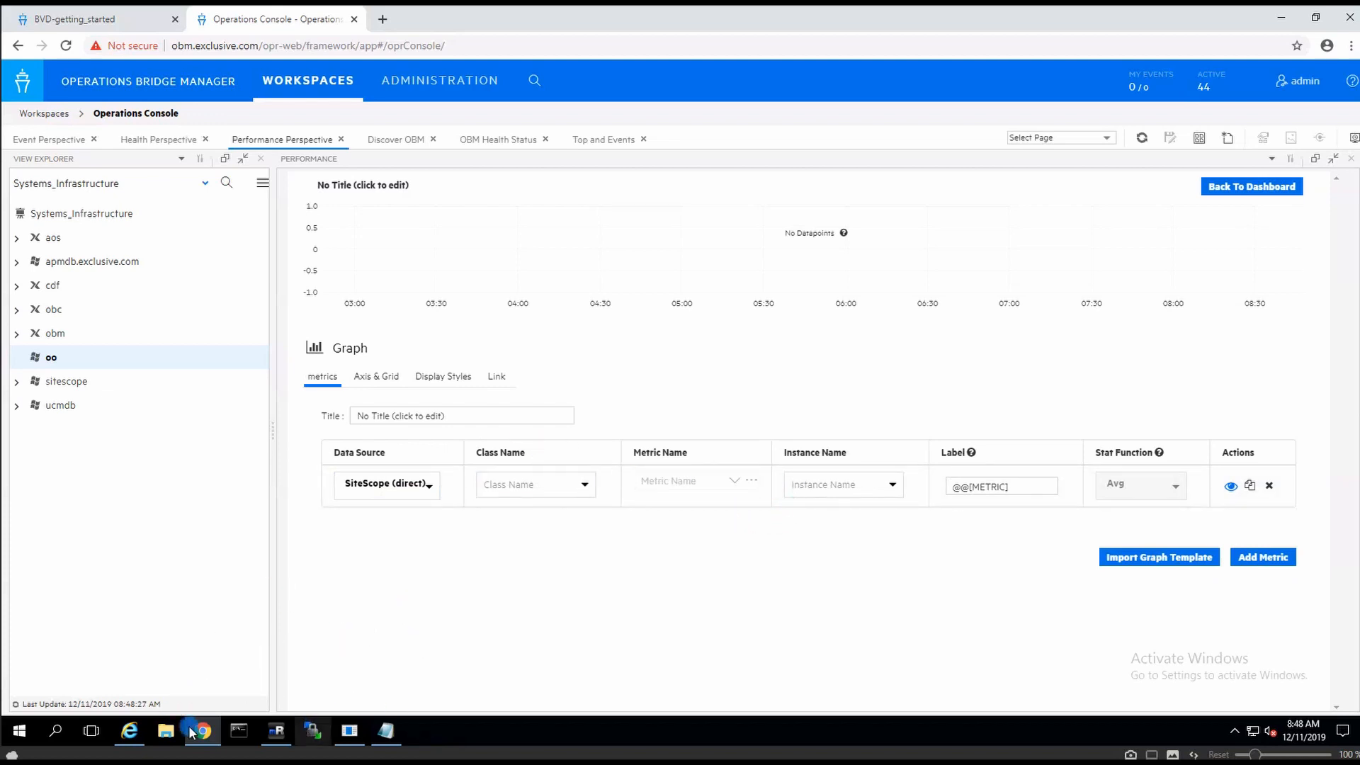
Switch to SiteScope in Internet Explorer and show the monitor history of the OO Server group.
click(141, 732)
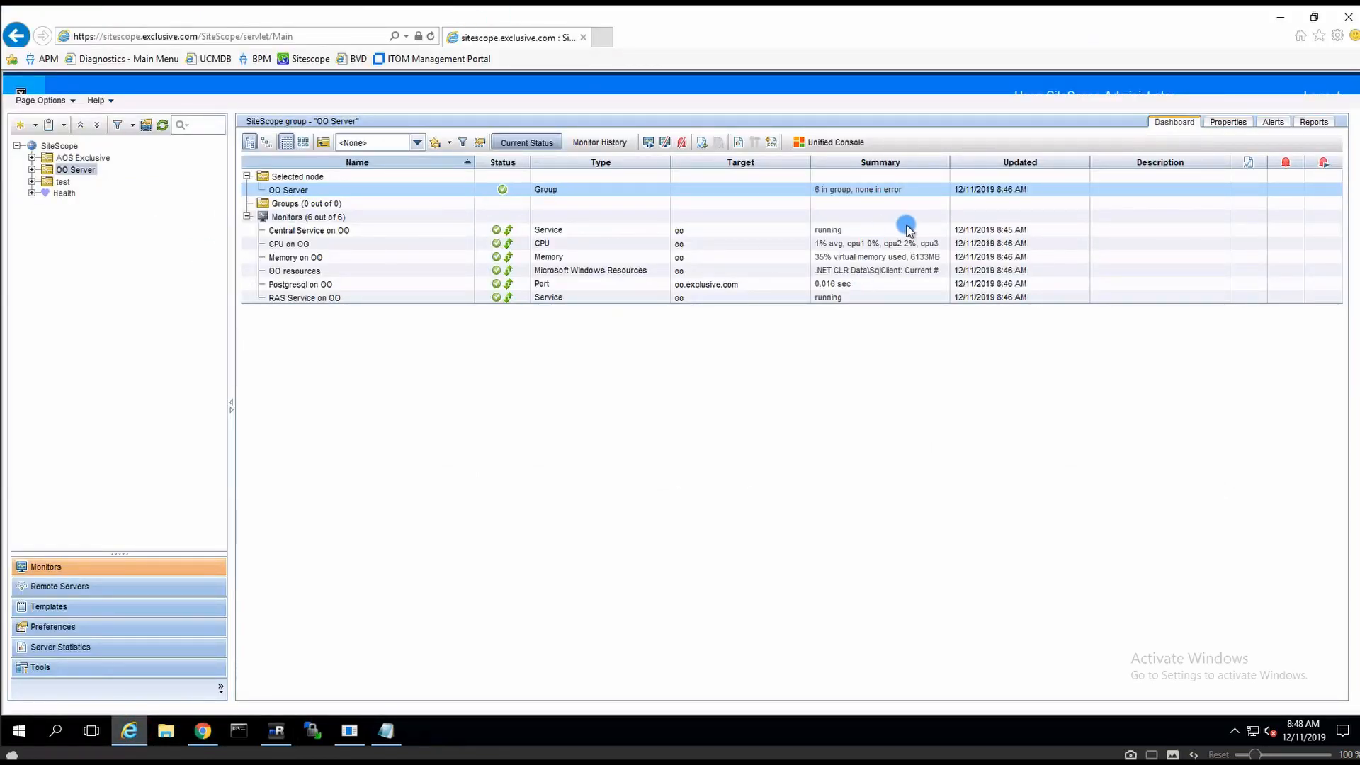
click(608, 141)
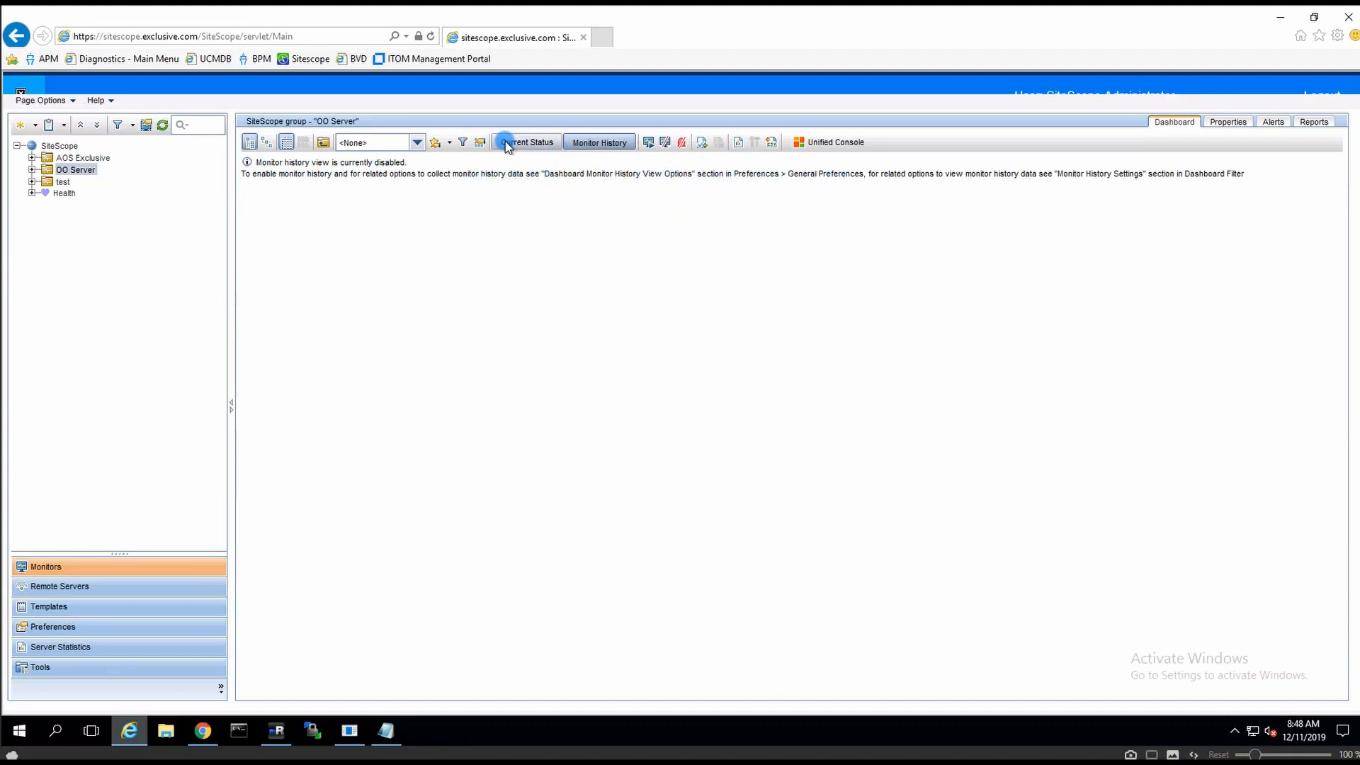
Open SiteScope's General Preferences, try to find "history" on the page, and clear the search text.
click(73, 628)
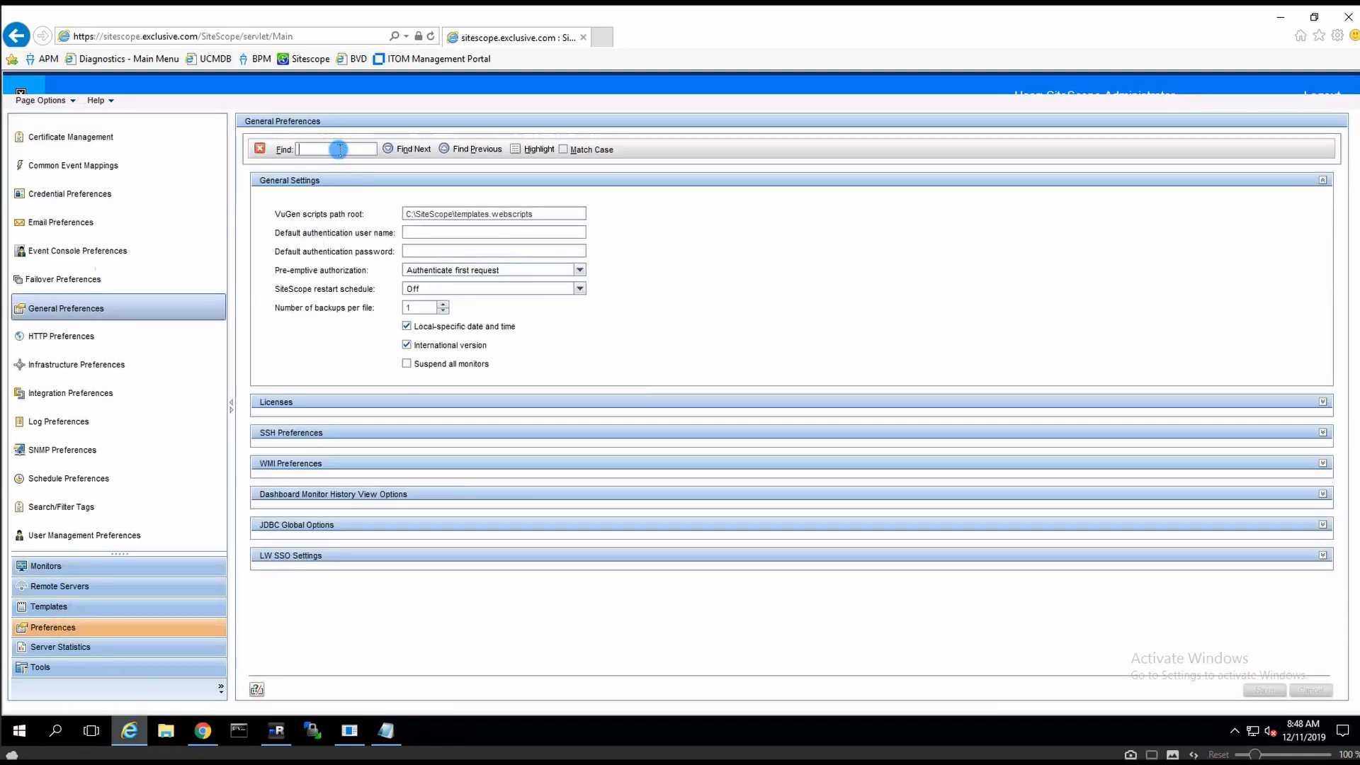
text(history)
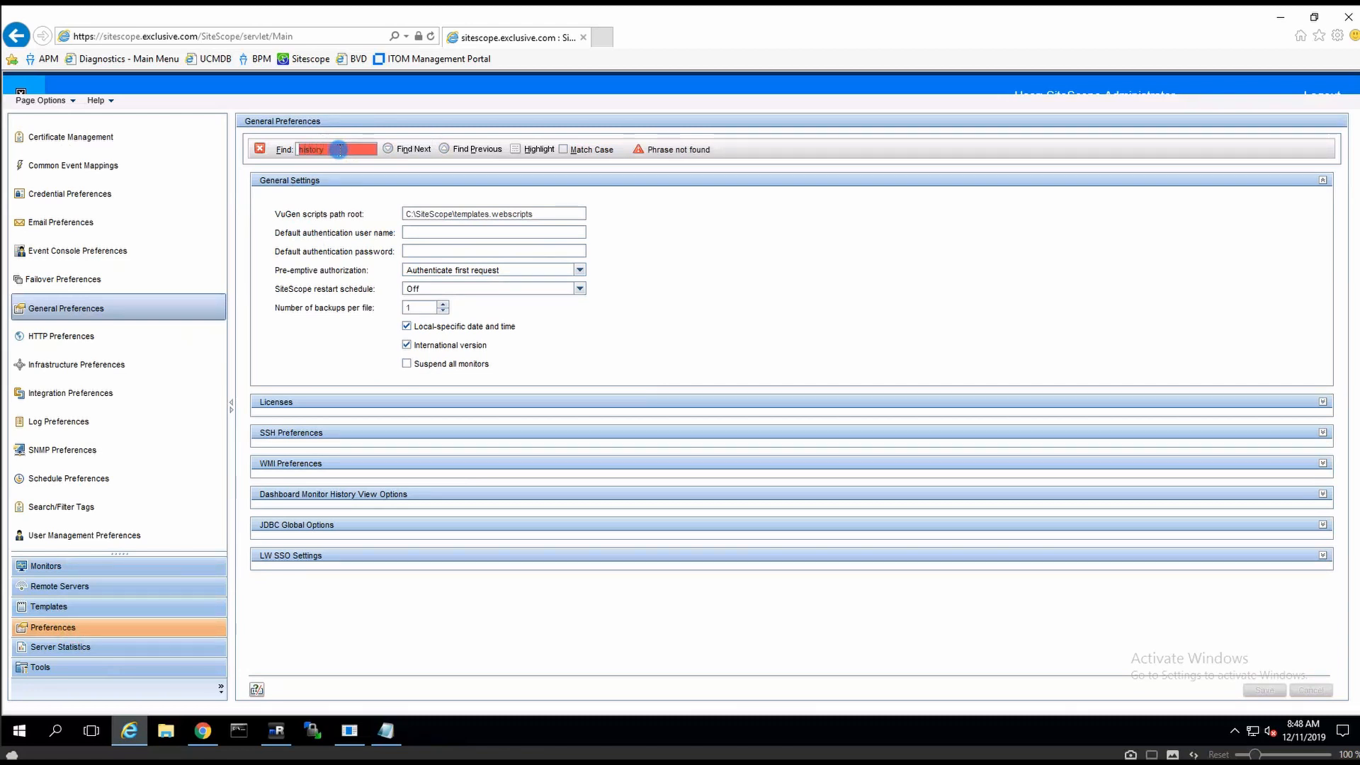
key(BackSpace)
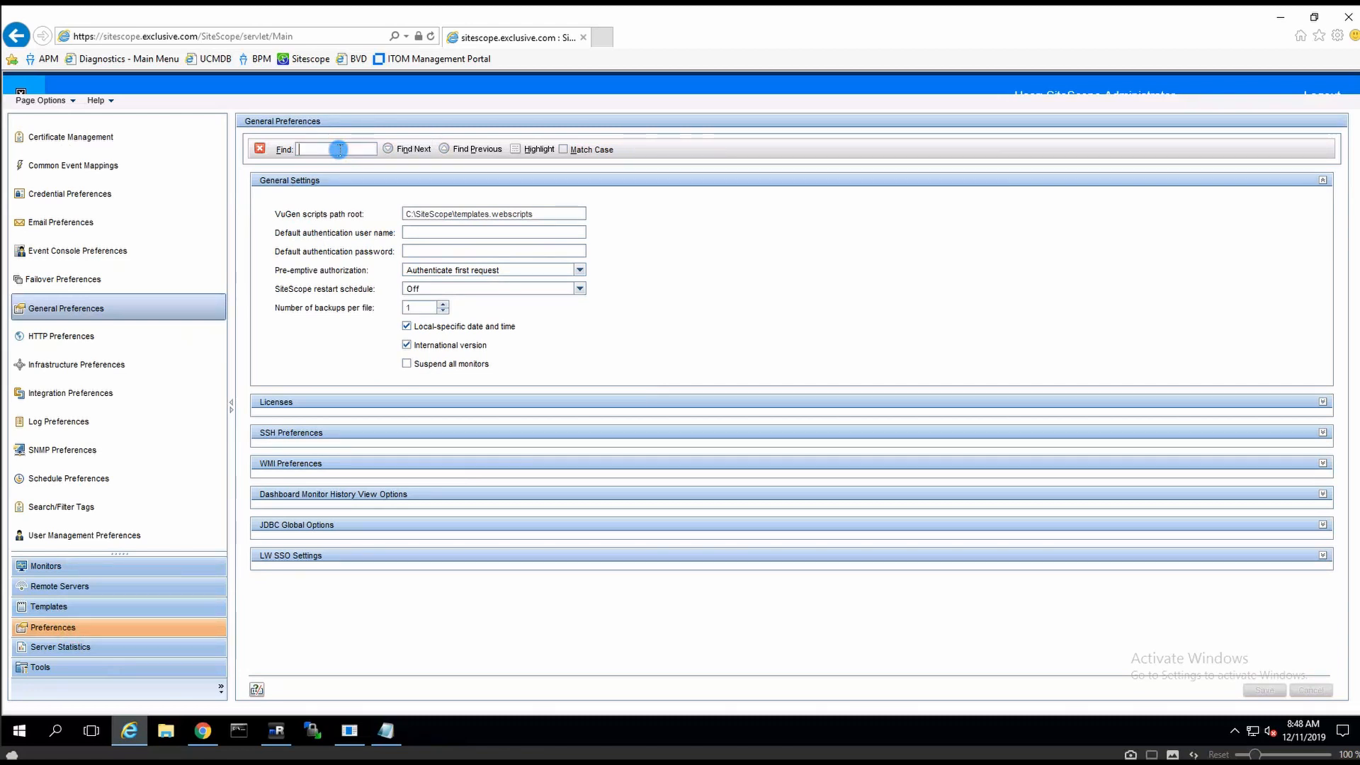
Enable the Dashboard Monitor History View and set the period for collecting history data to Past 12 hours.
click(385, 501)
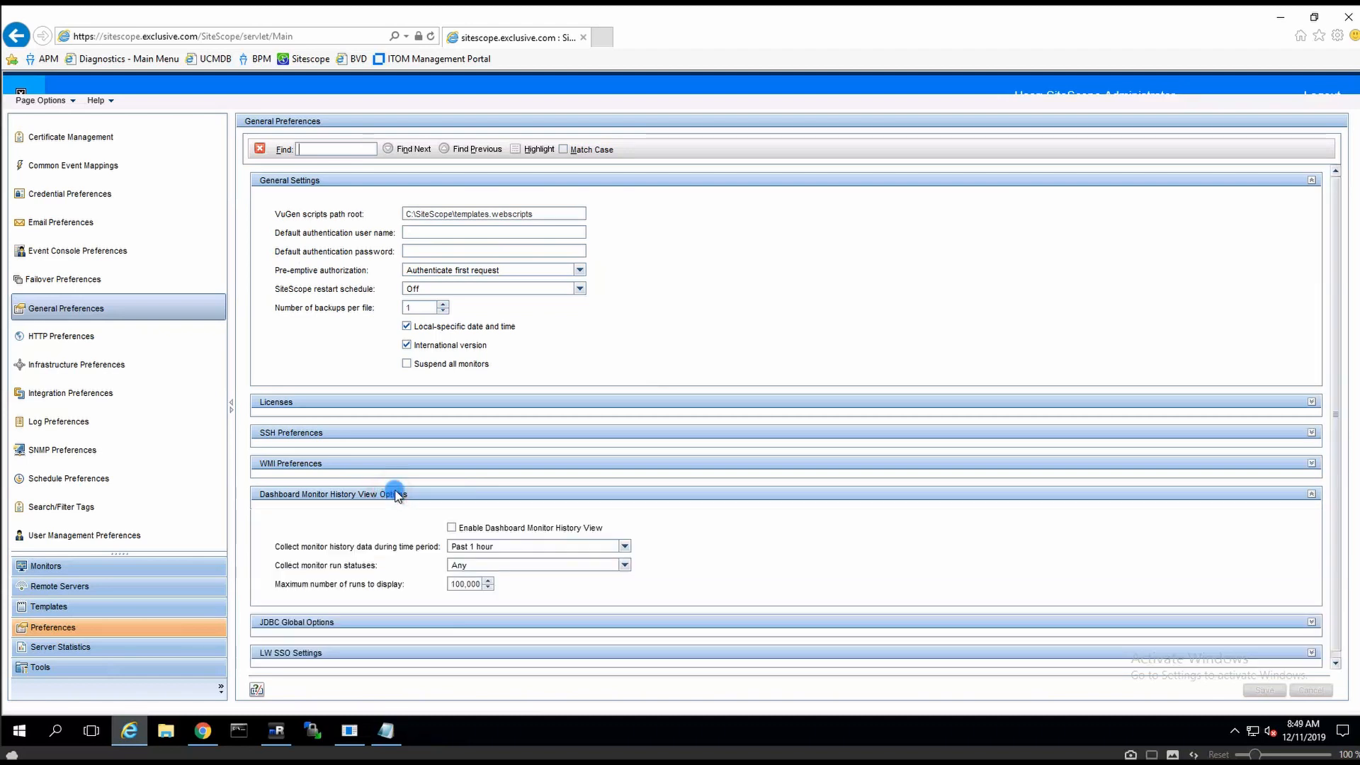
click(476, 526)
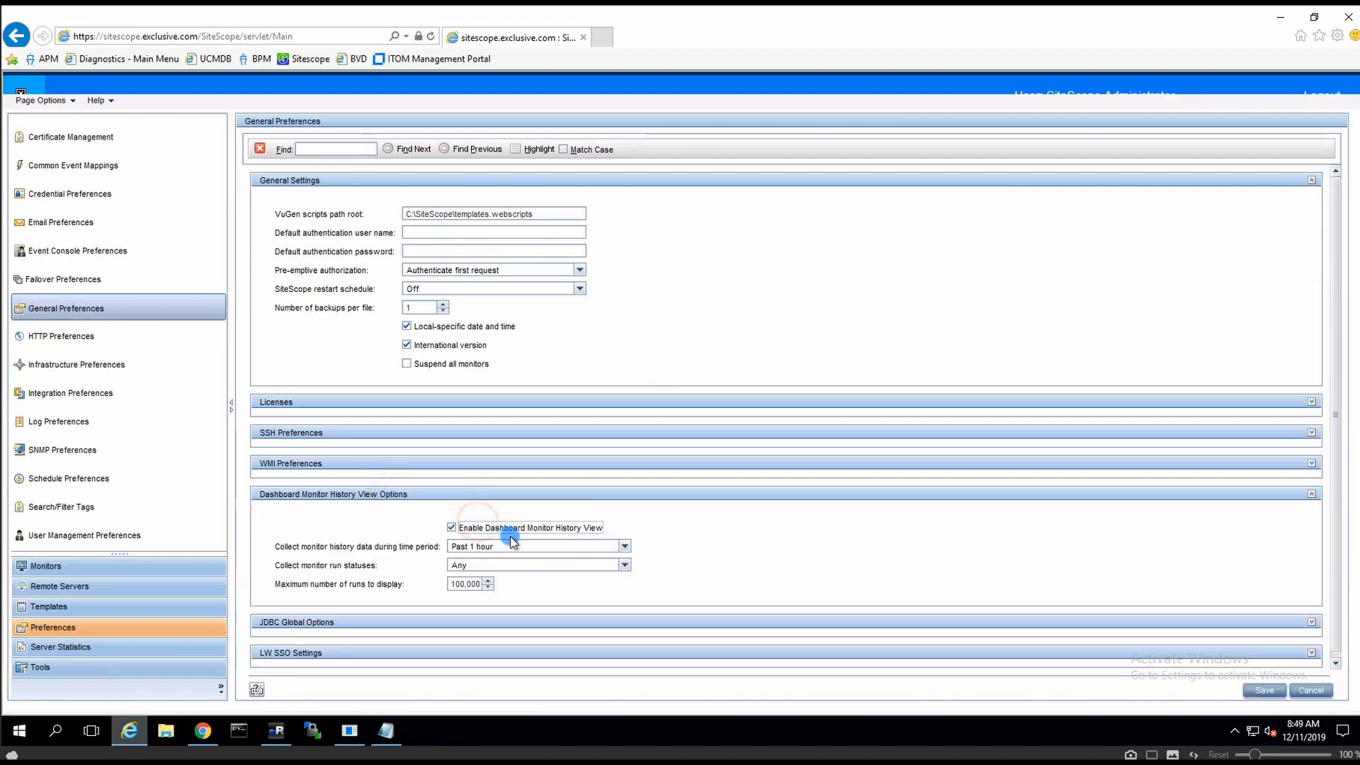
click(565, 547)
click(543, 575)
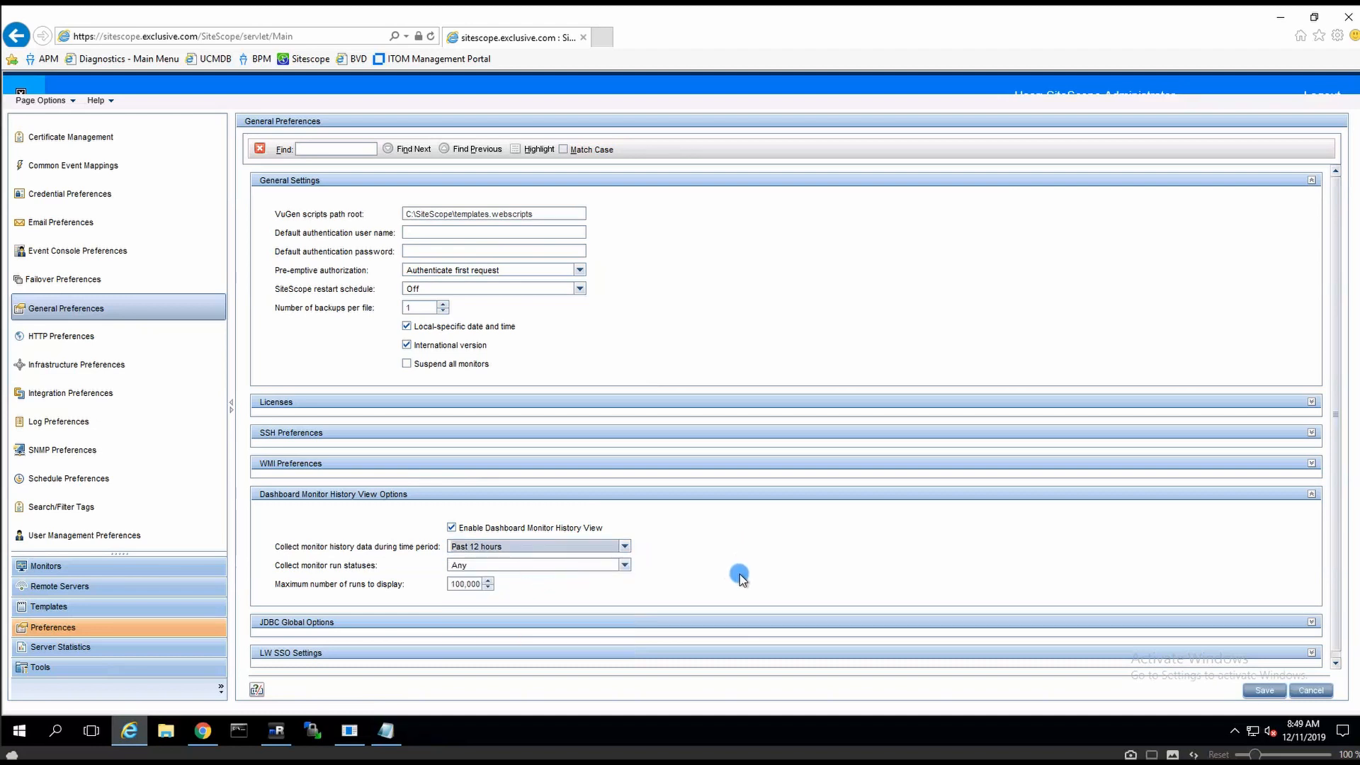
Save the General Preferences and go back to the OO Server group's monitor history in the monitors view.
click(1272, 694)
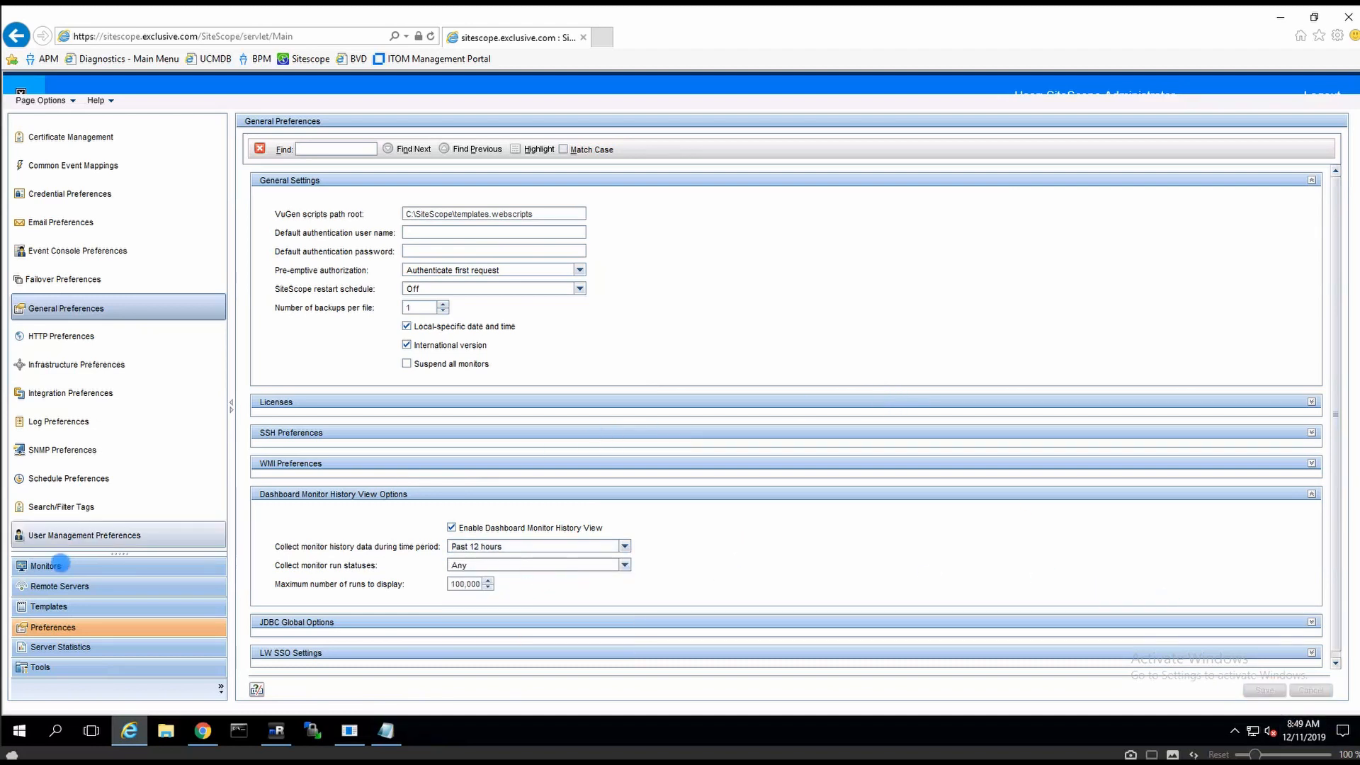
click(61, 563)
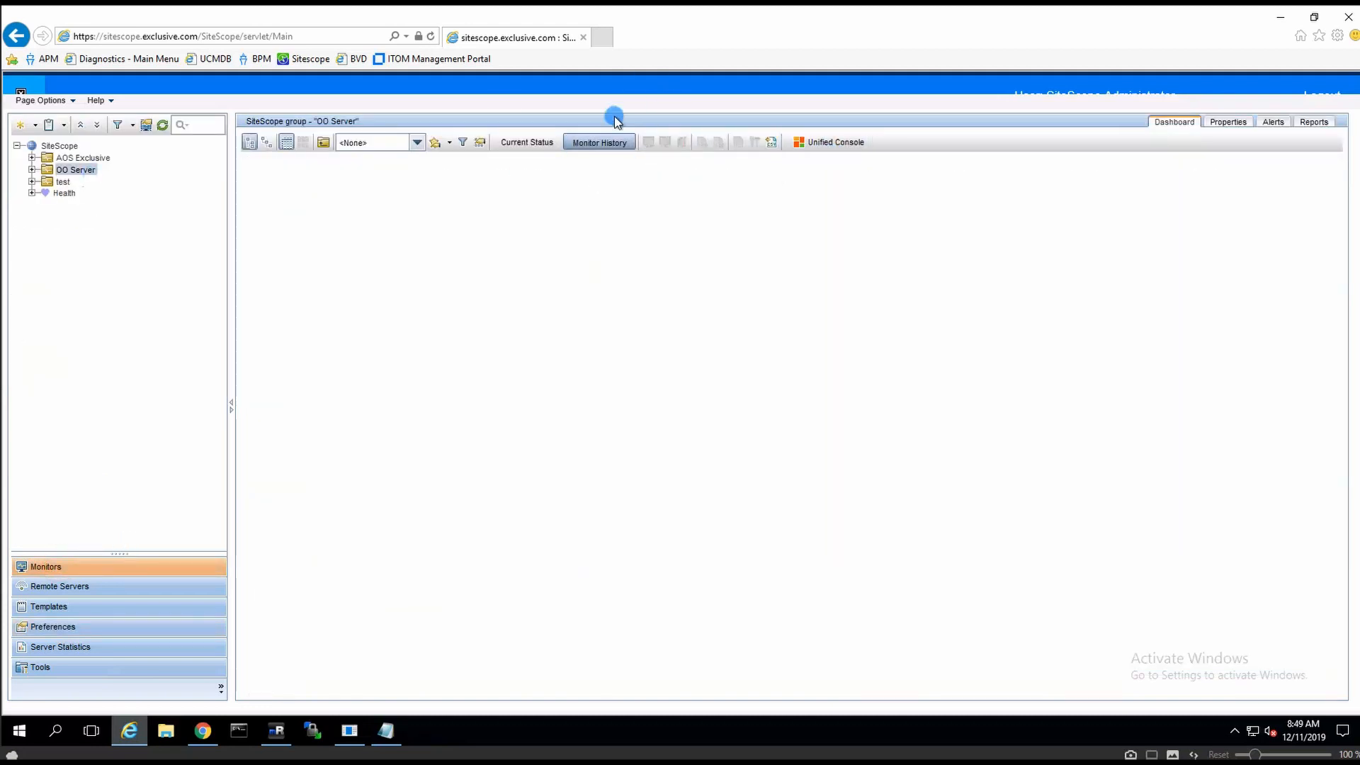
click(68, 170)
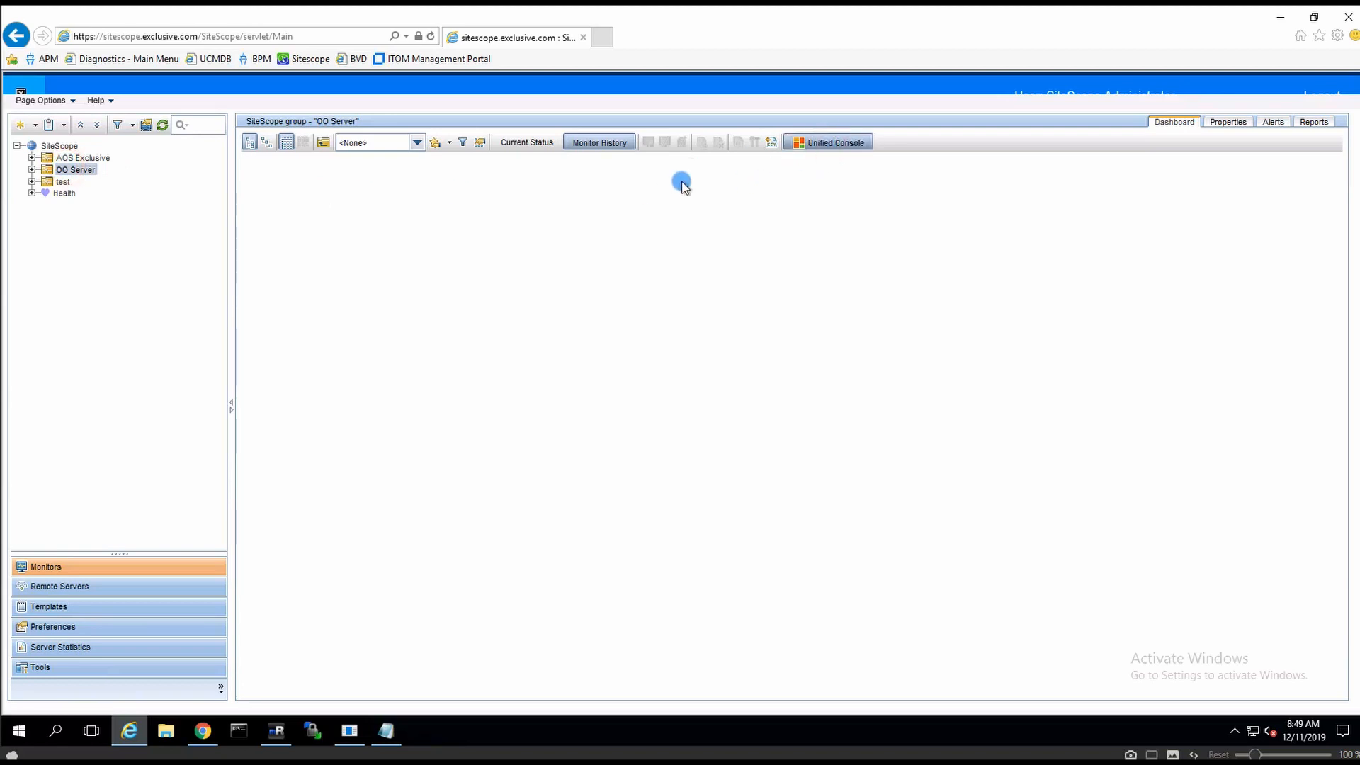
Open the Unified Console for the OO Server group and check the CPU on OO monitor's history.
click(833, 146)
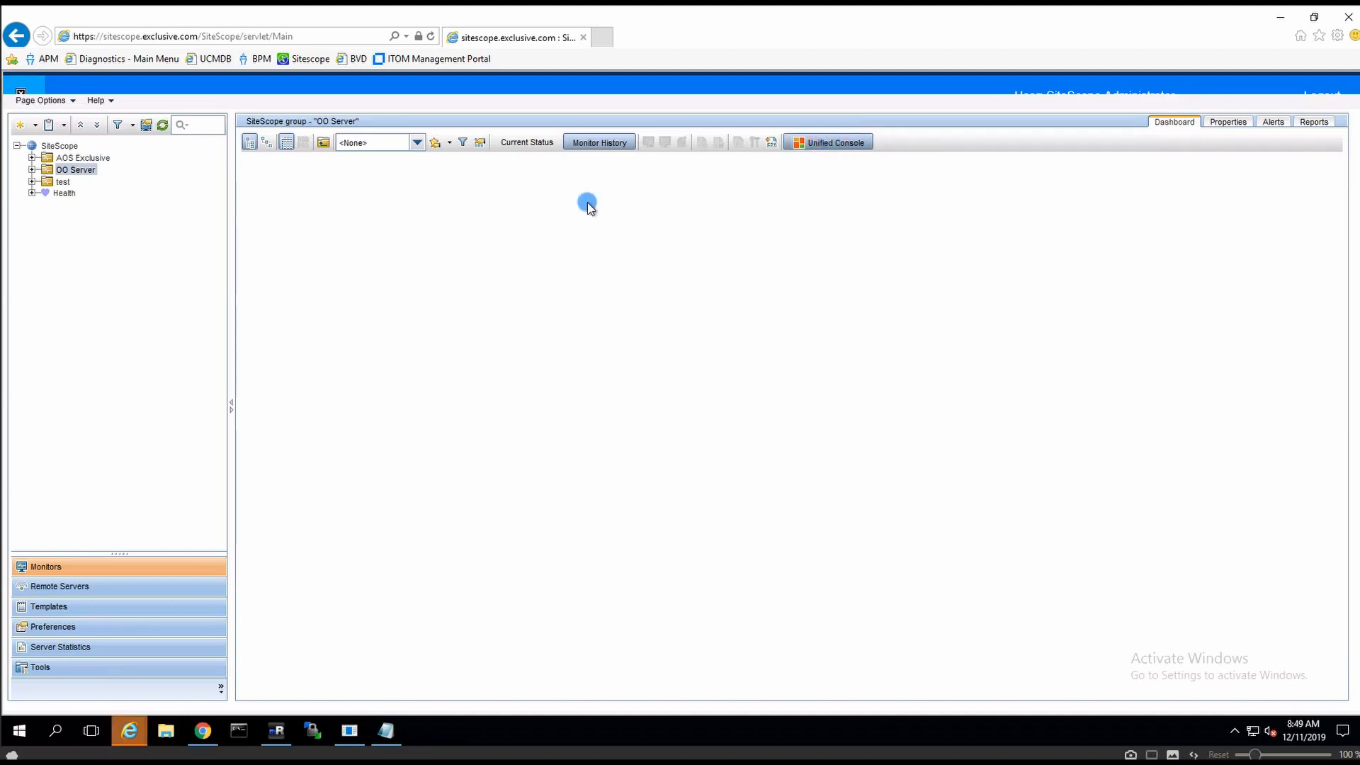
click(32, 170)
click(90, 194)
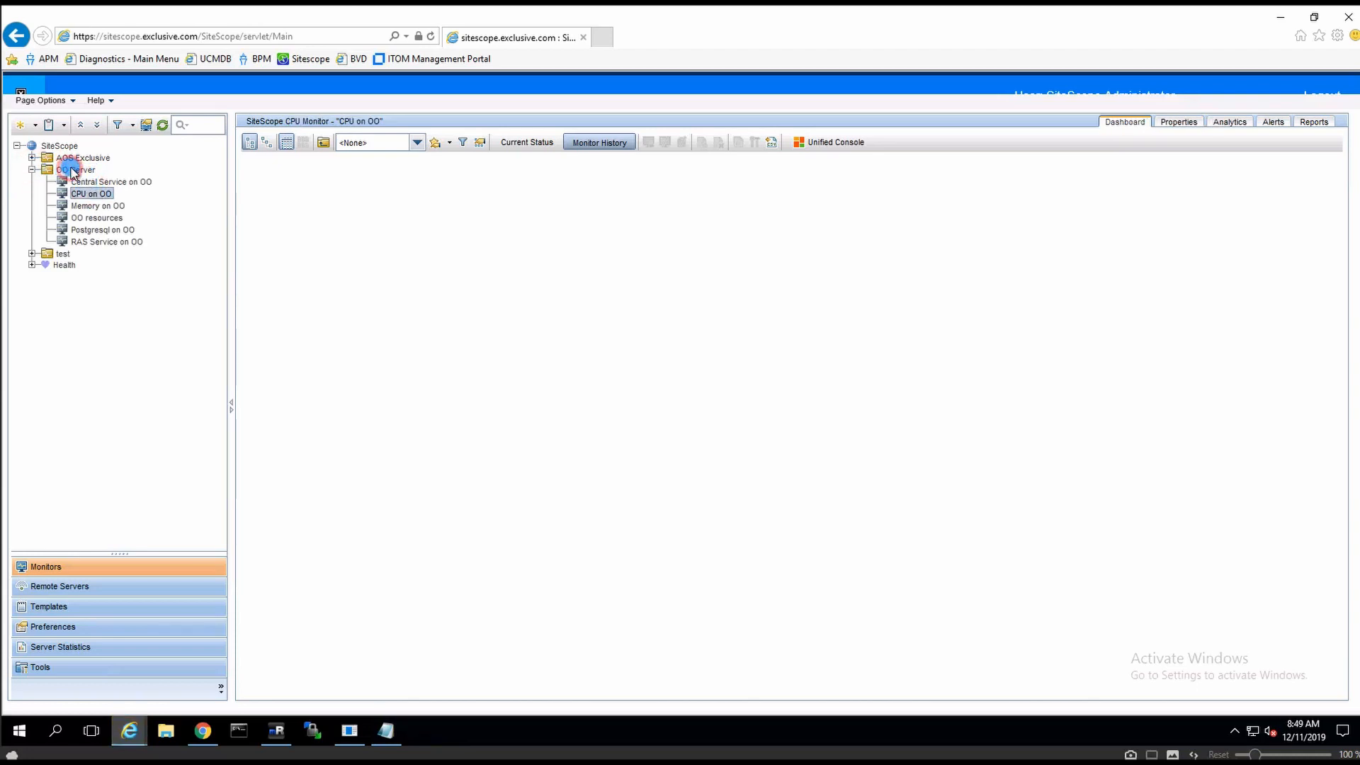
click(73, 170)
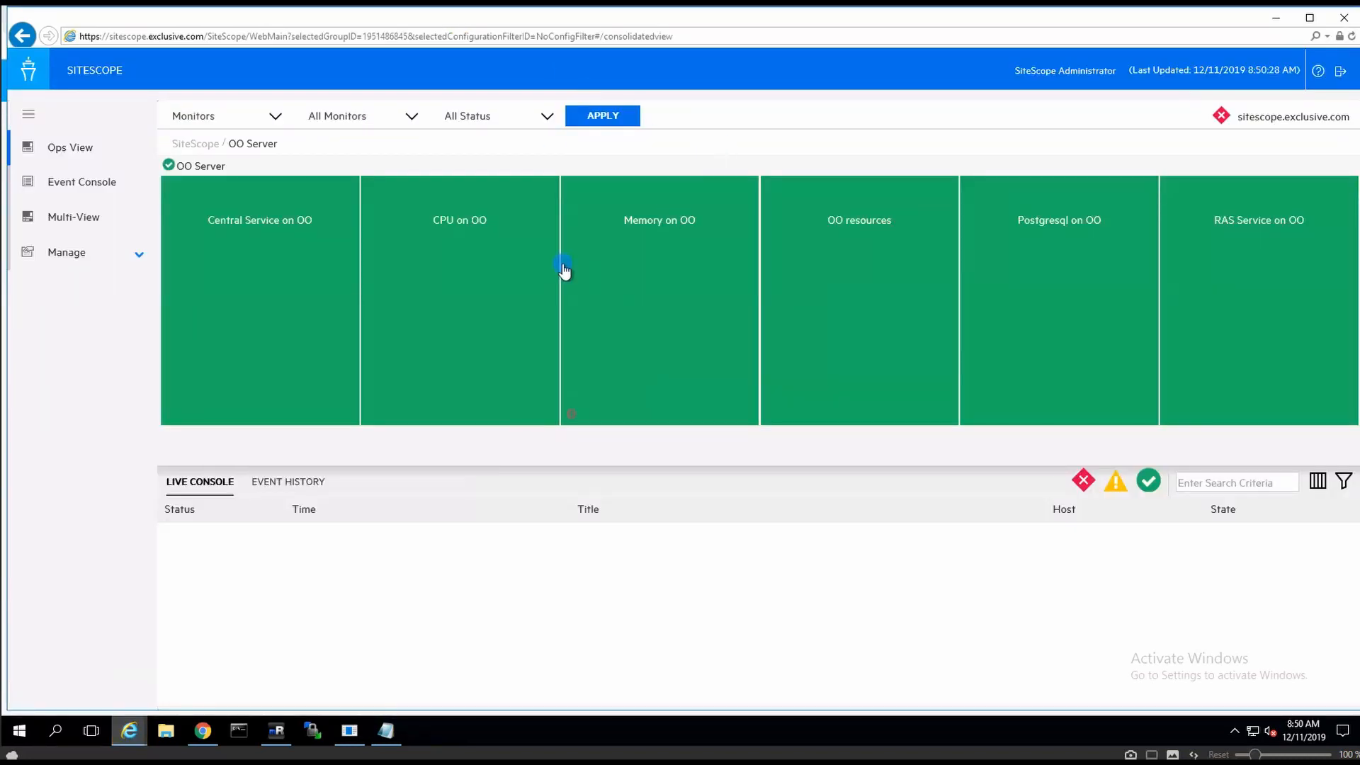
Examine the Central Service on OO monitor and the view options in the Unified Console's Multi-View, and close that window.
click(80, 214)
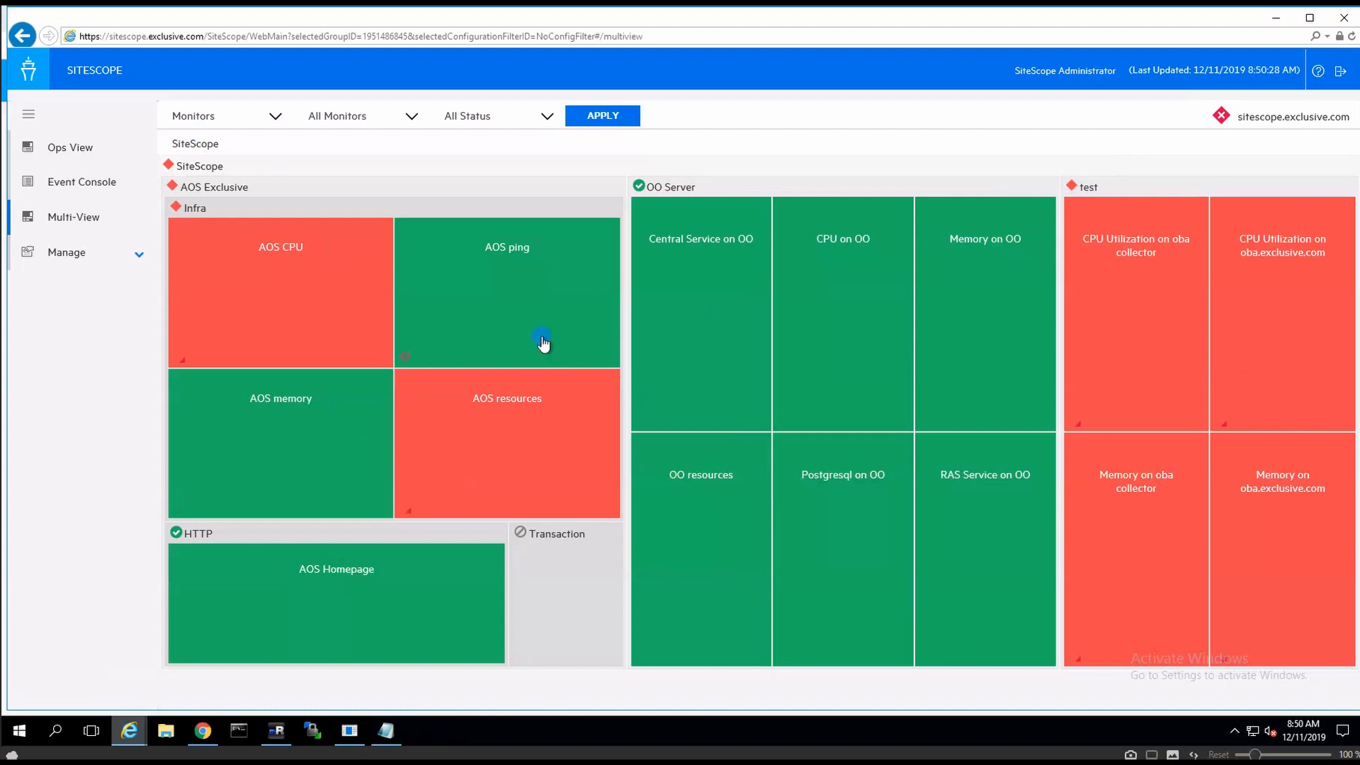
click(722, 284)
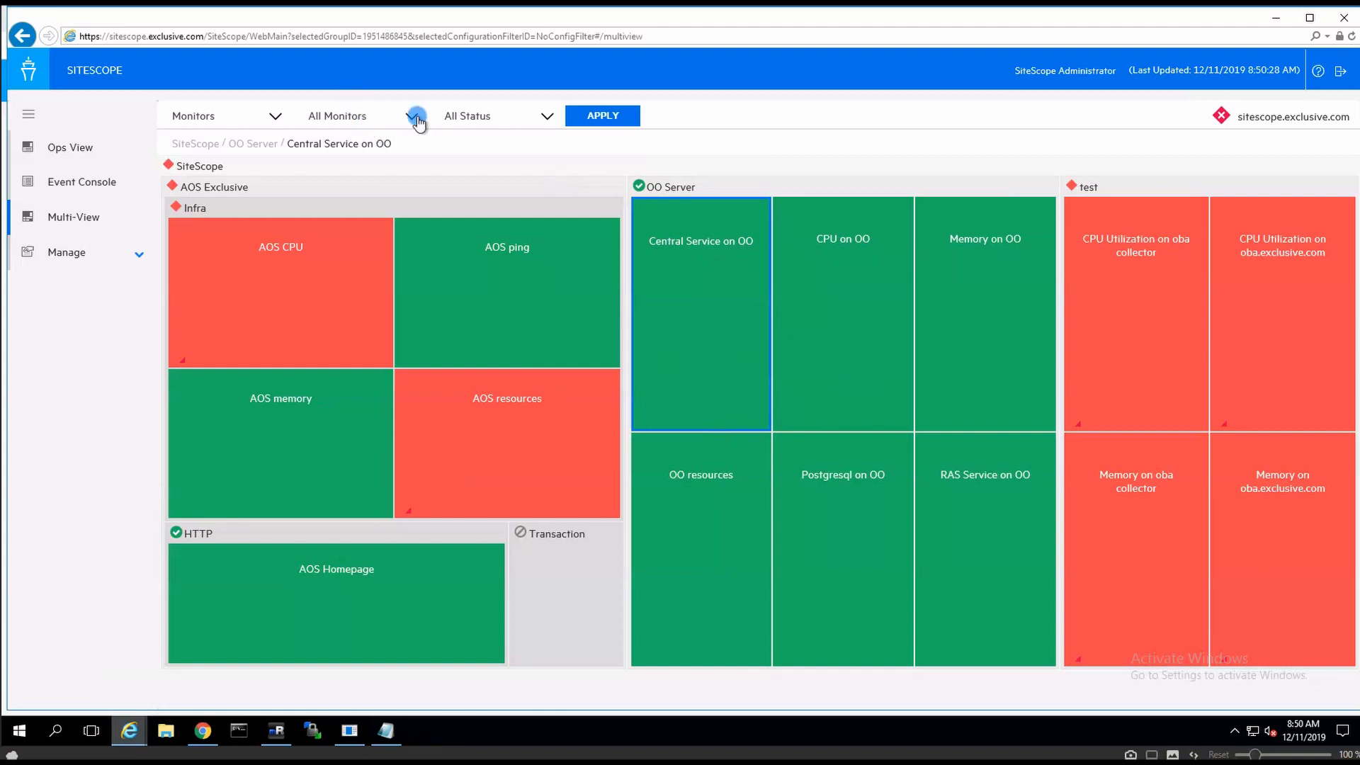
click(267, 117)
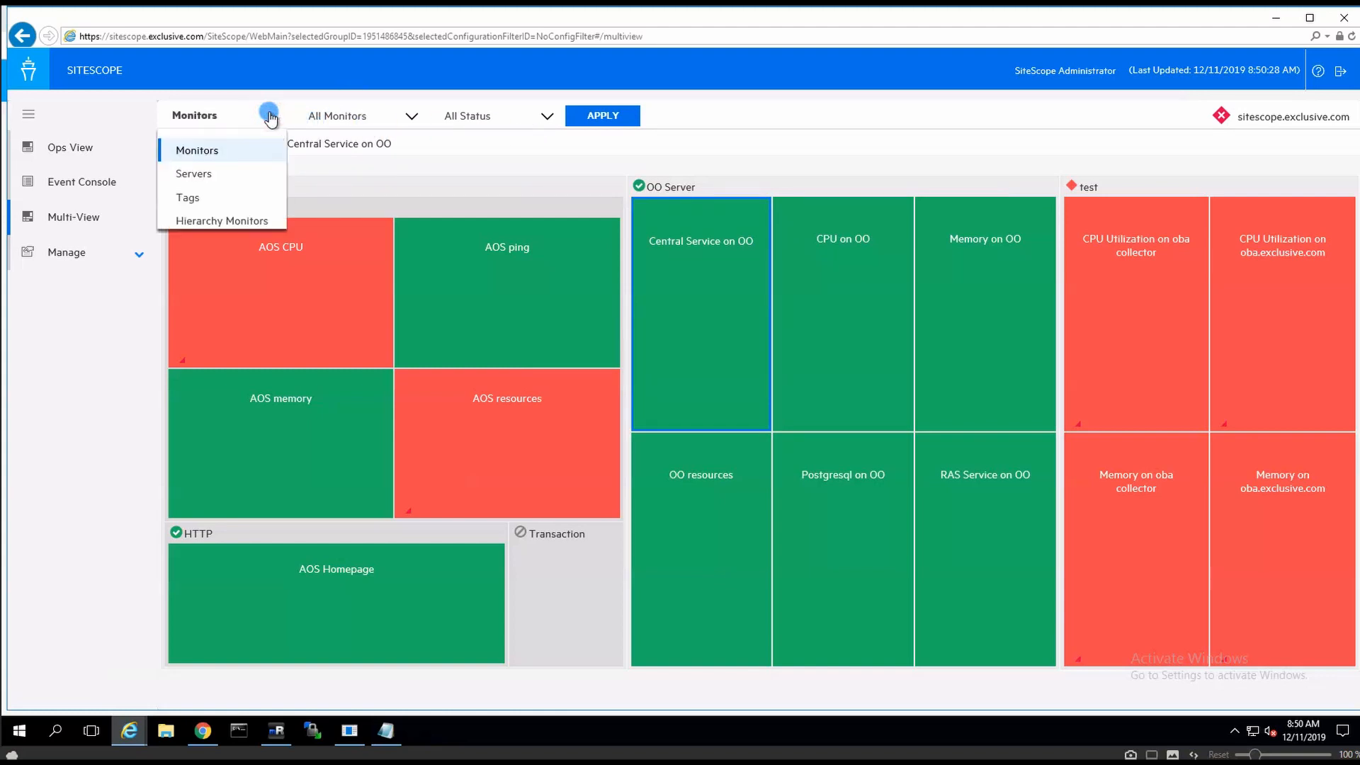
click(270, 118)
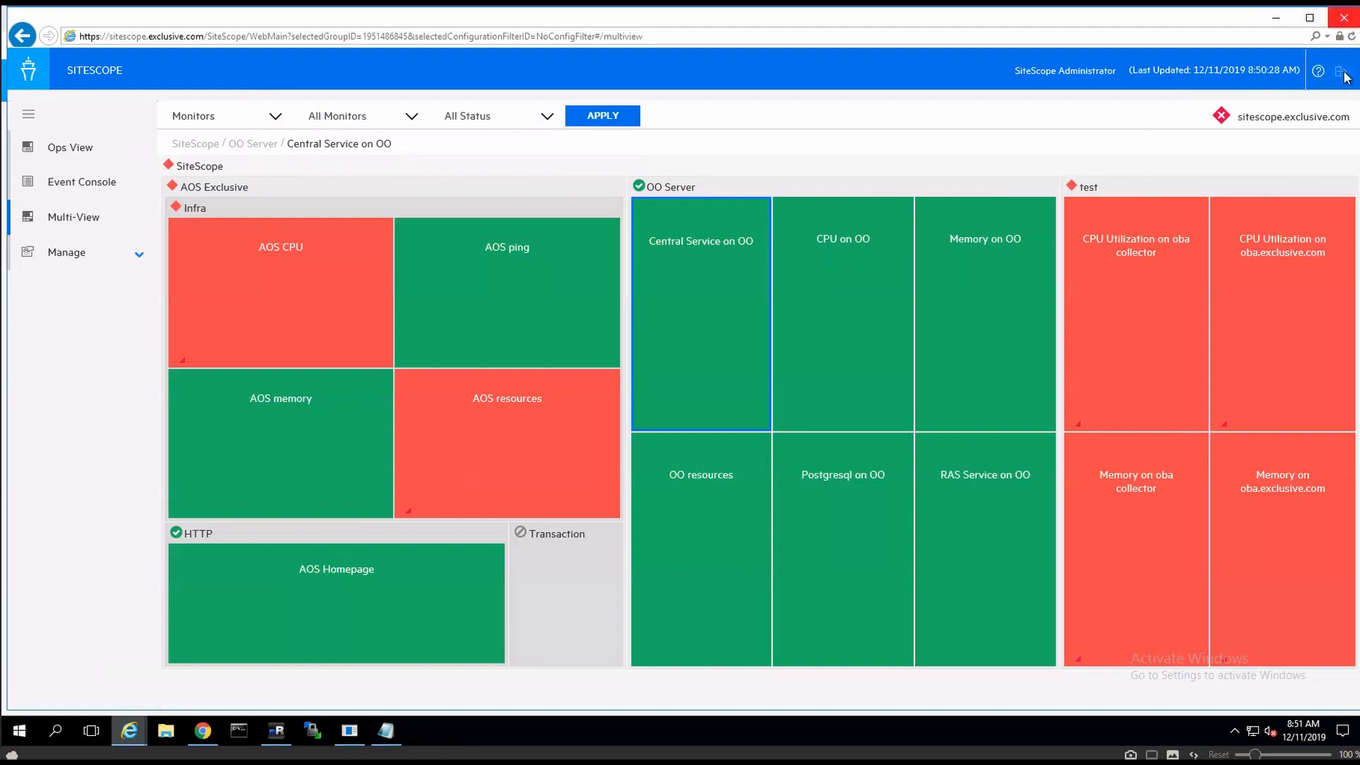
click(1347, 20)
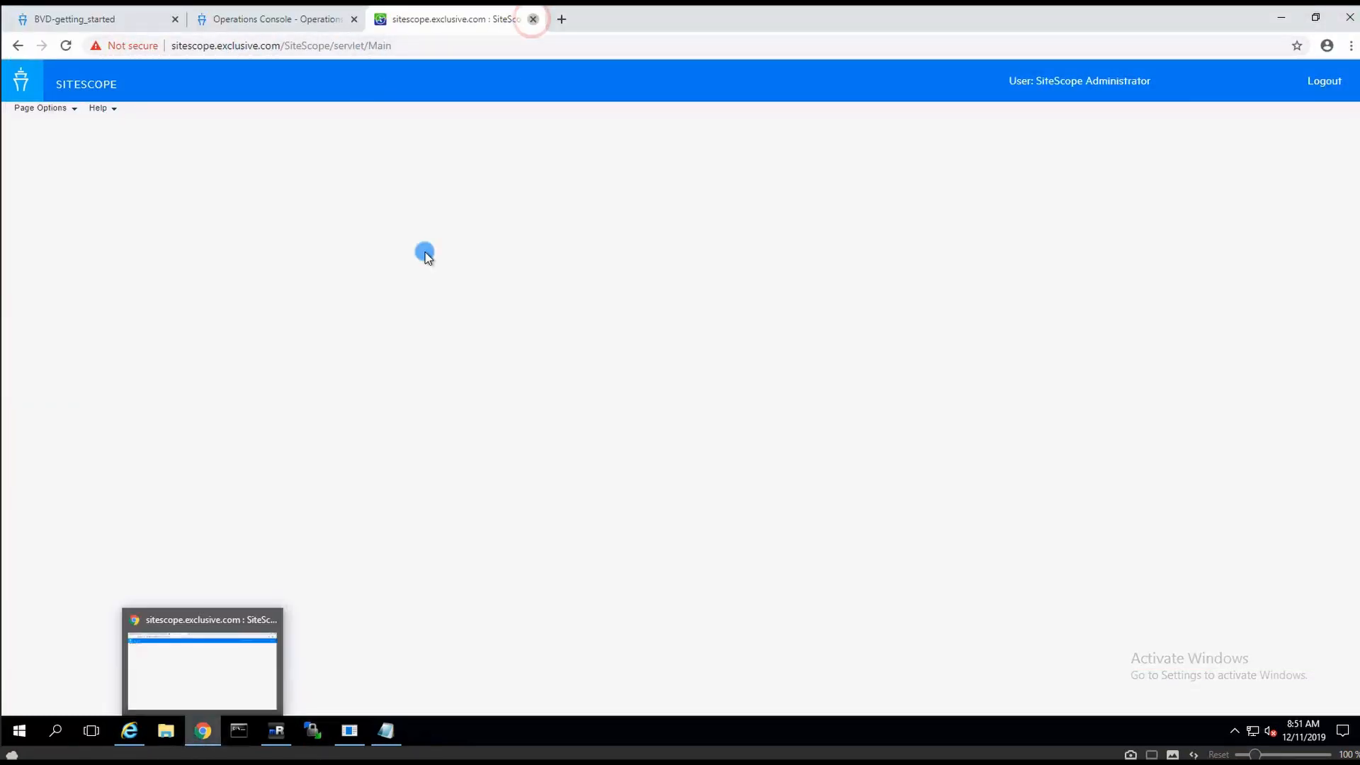
Switch to Chrome, close its SiteScope page, and return to the graph editor in the Operations Console.
click(534, 19)
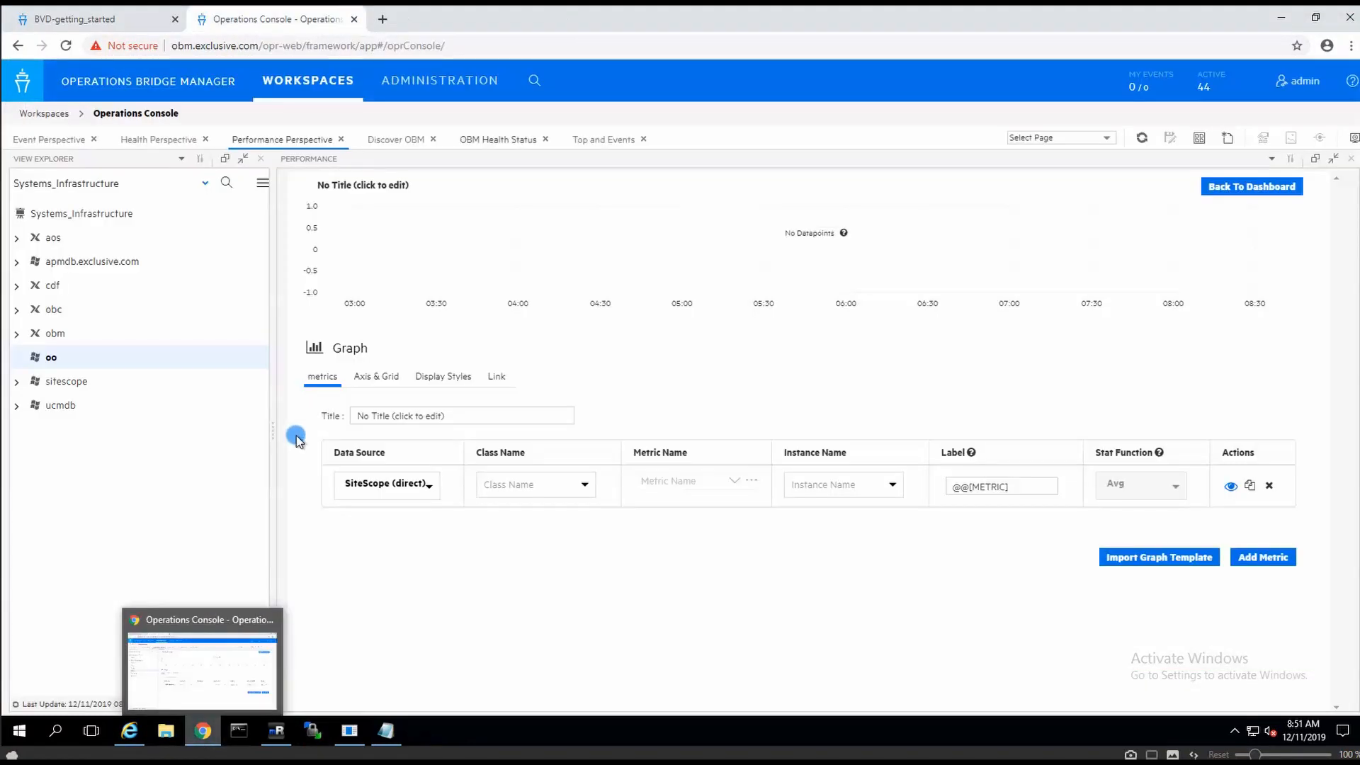
click(129, 730)
key(alt+Tab)
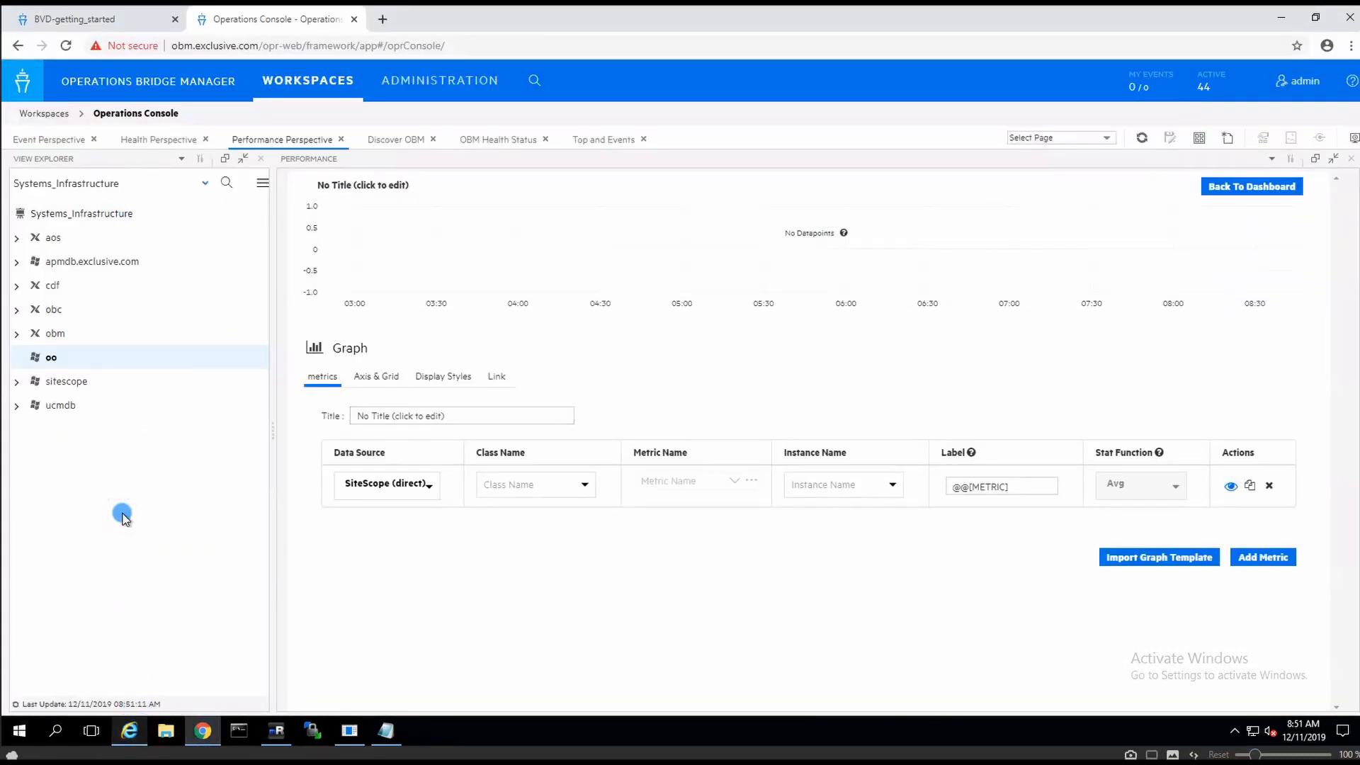
Try to pick a class name with COSO Data Lake as data source, and again with SiteScope (direct).
click(535, 485)
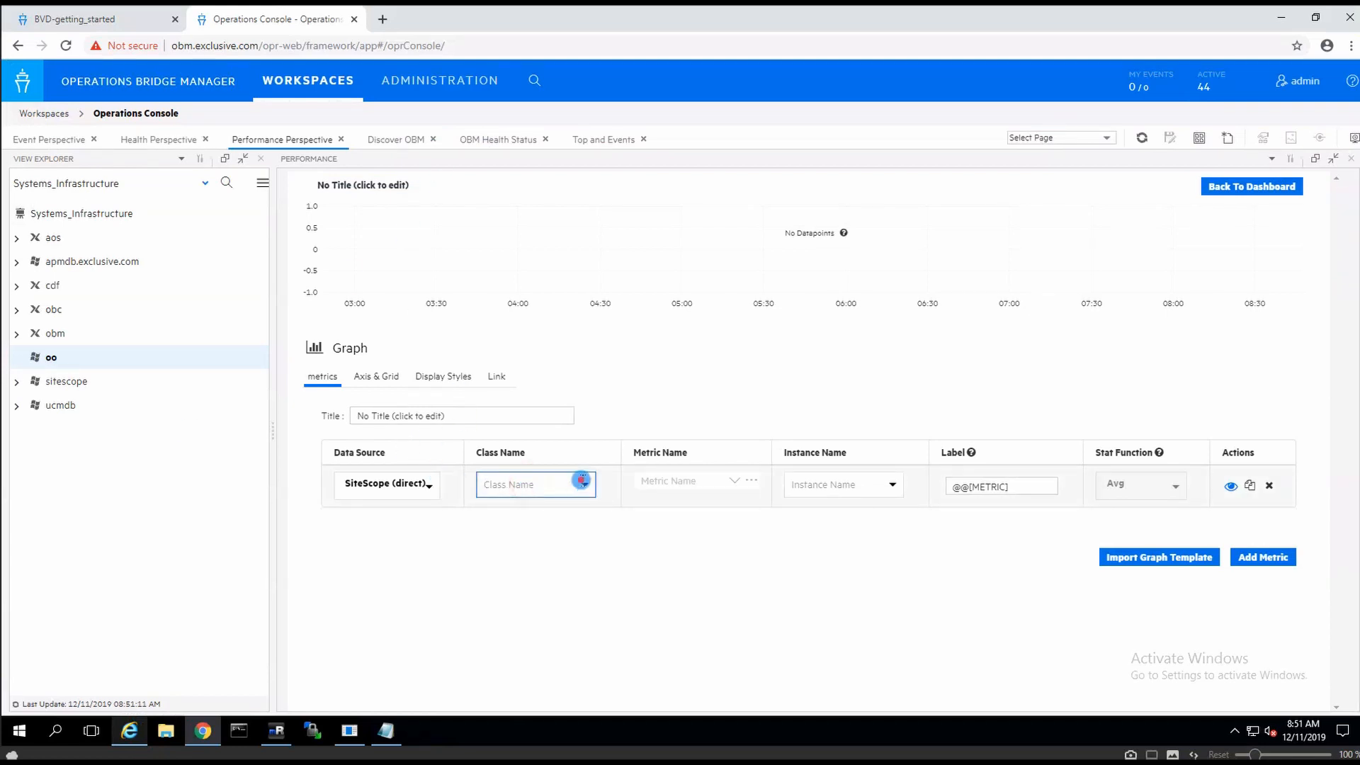
click(428, 485)
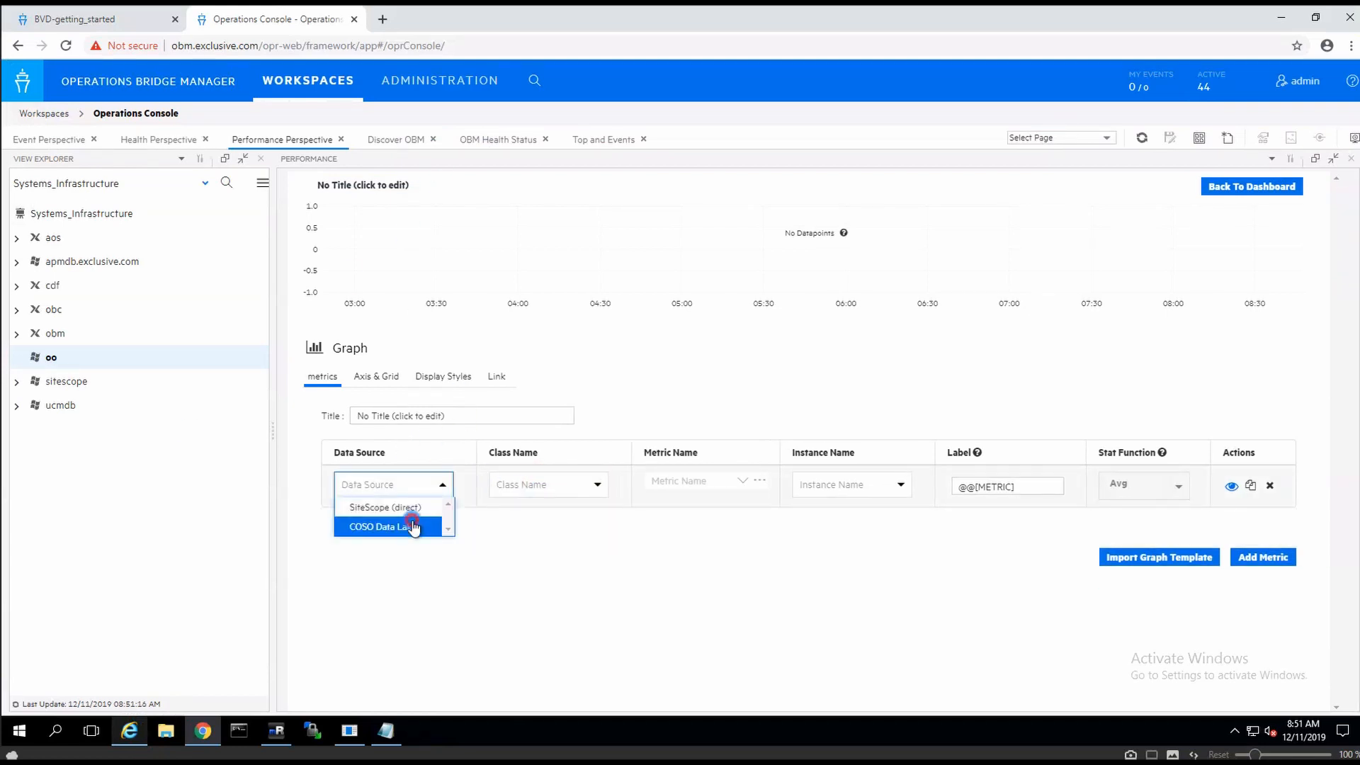
click(414, 525)
click(533, 491)
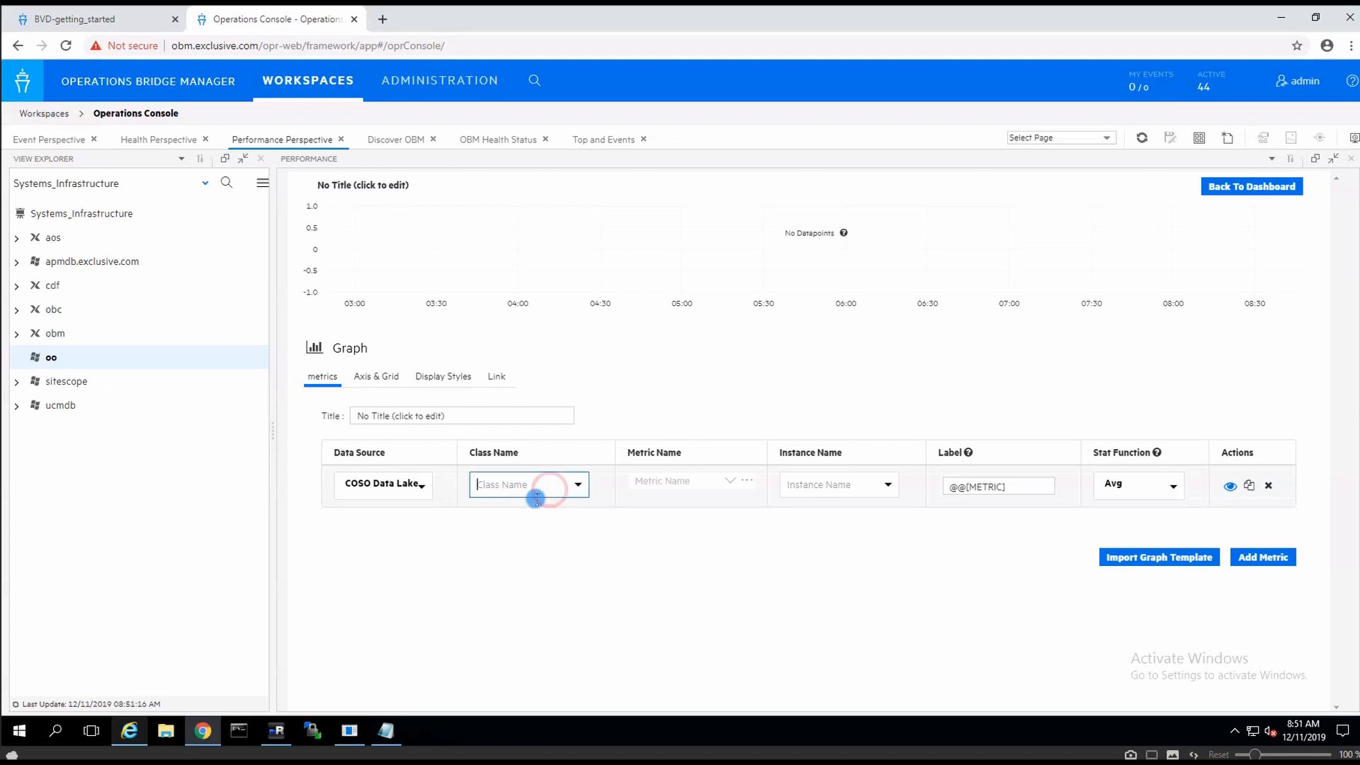
click(418, 484)
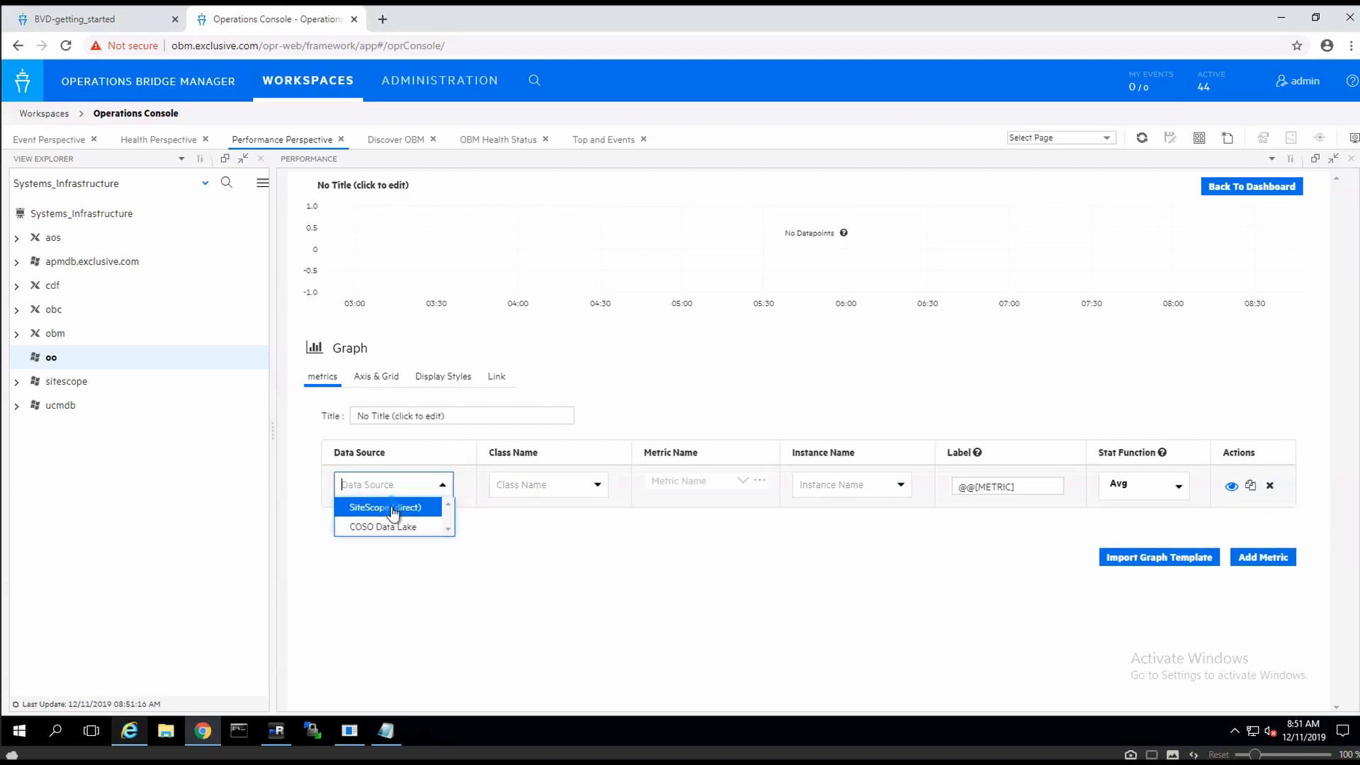
click(394, 508)
click(582, 484)
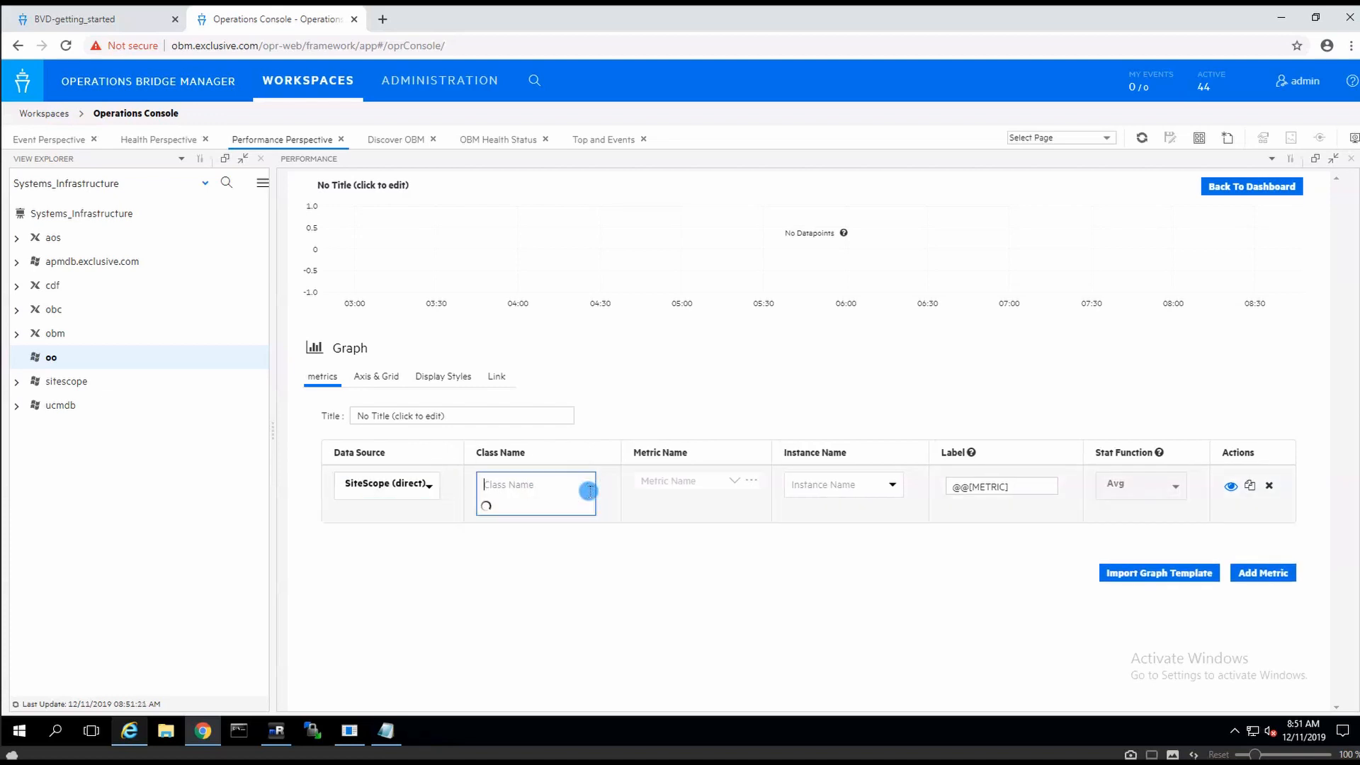
click(373, 187)
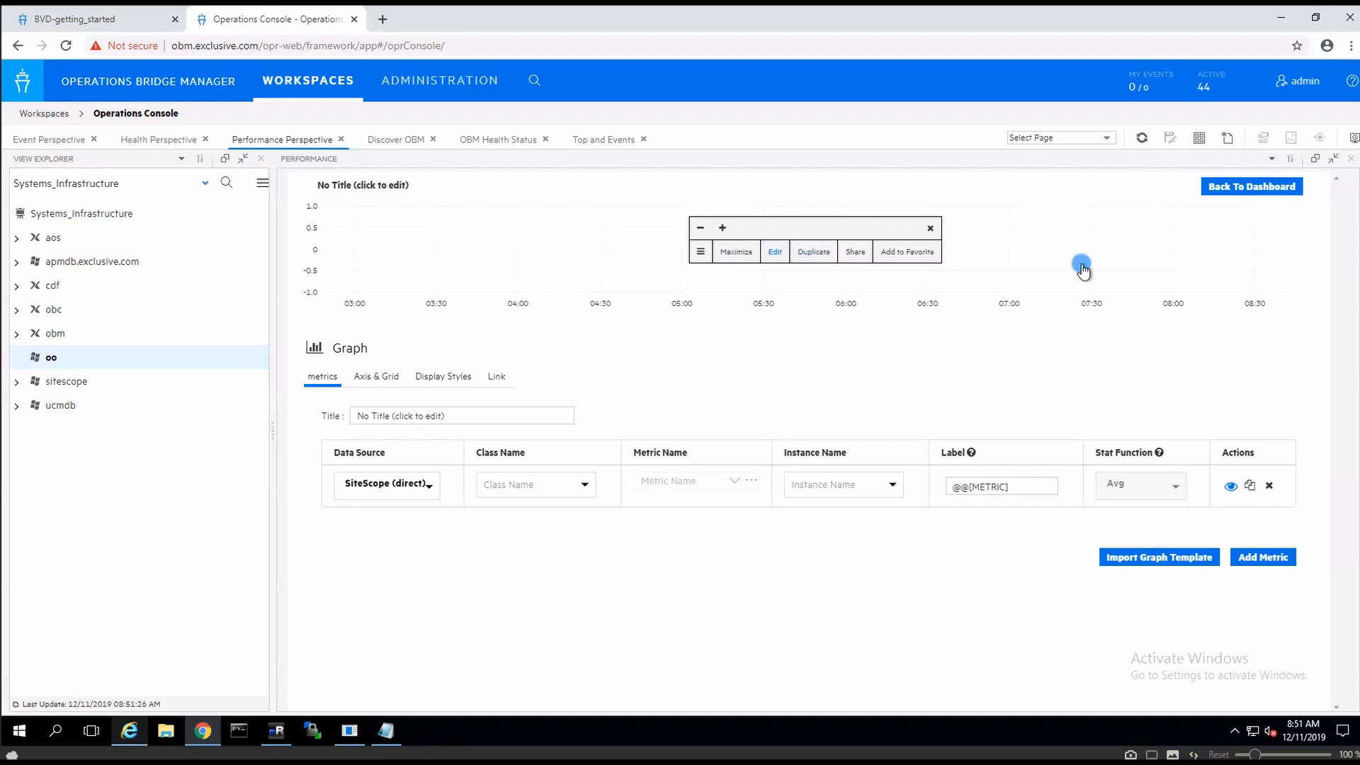
Return to the oo dashboard, clear its cache and refresh the data source.
click(1251, 186)
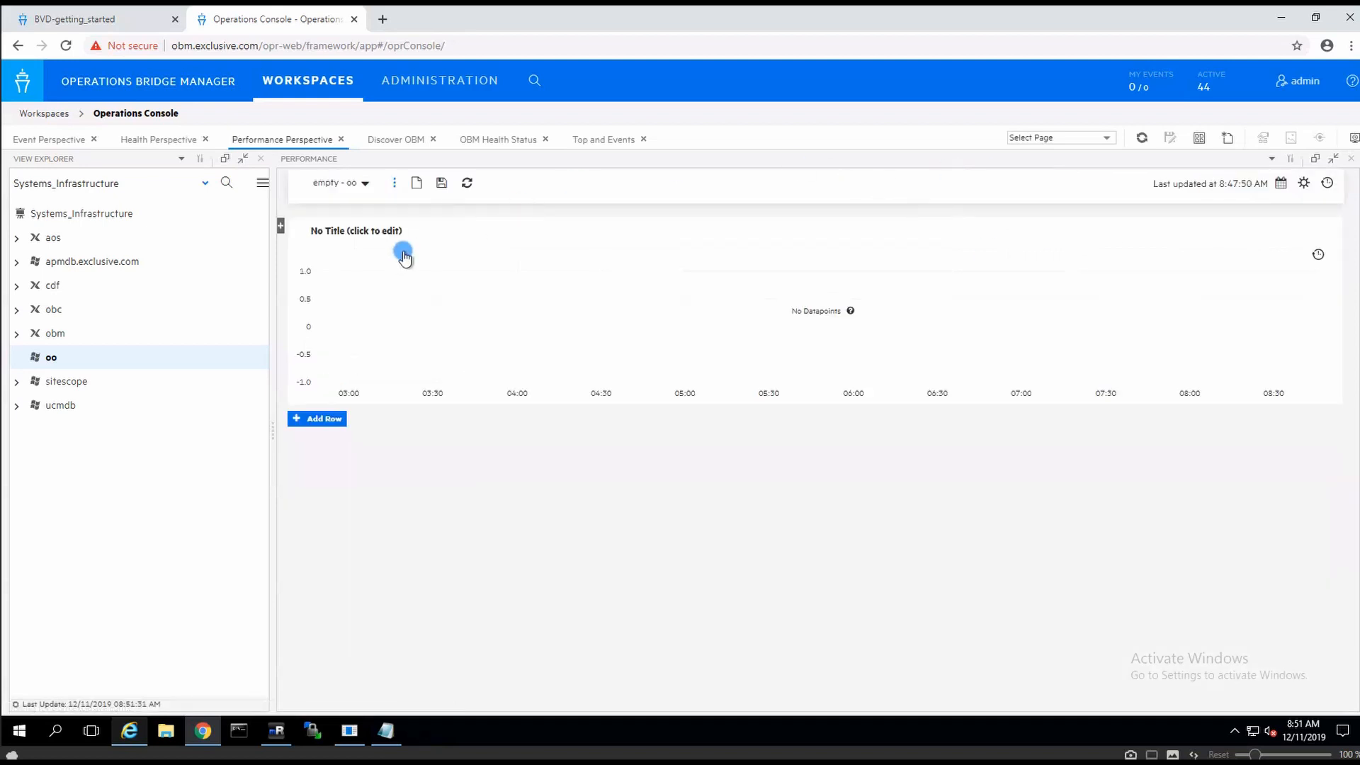
click(393, 183)
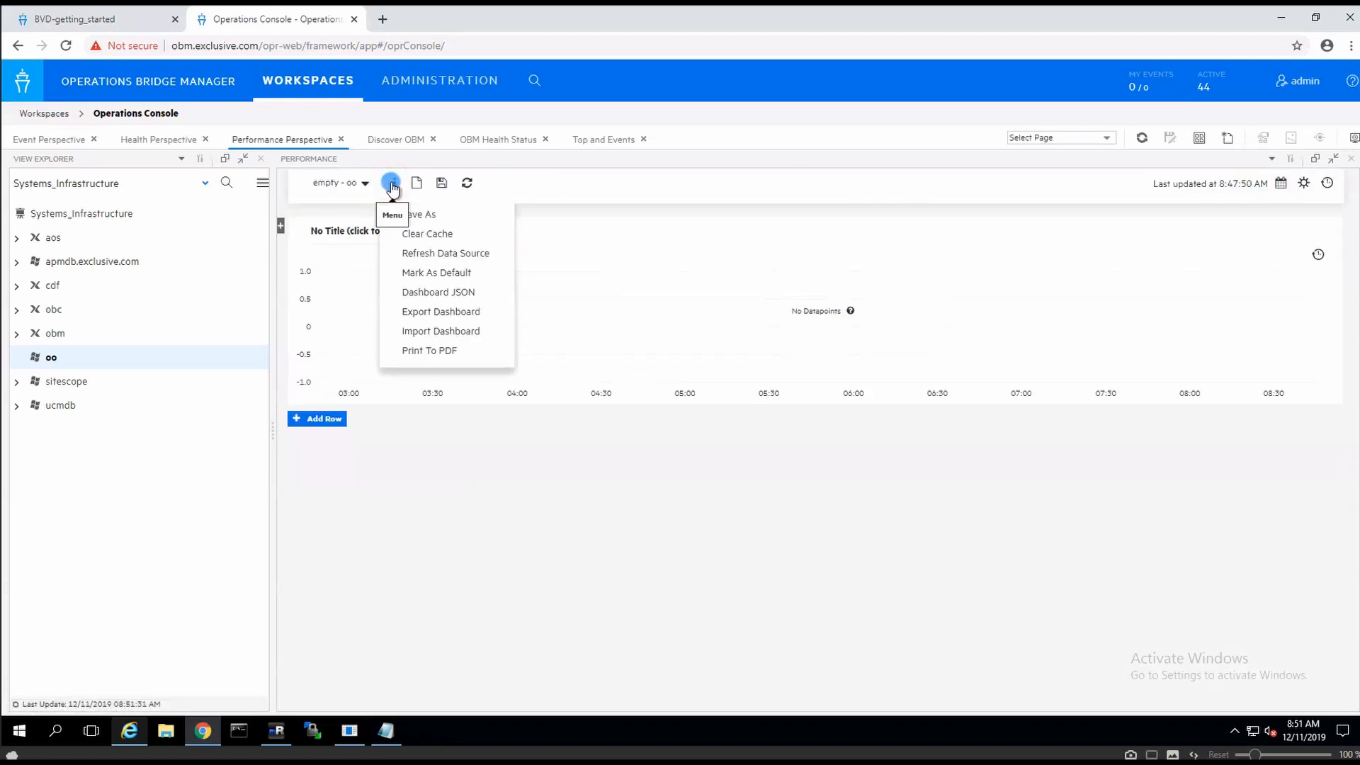
click(435, 235)
click(394, 184)
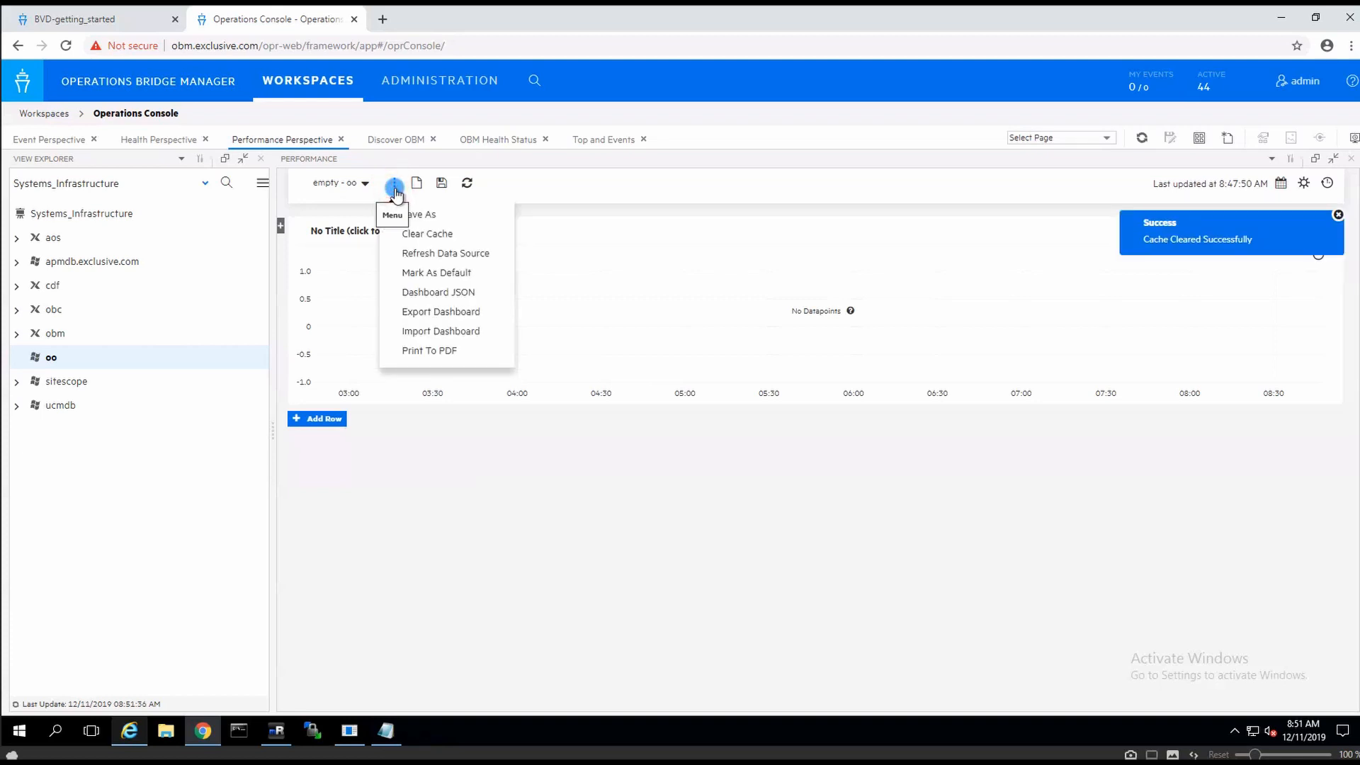
click(458, 253)
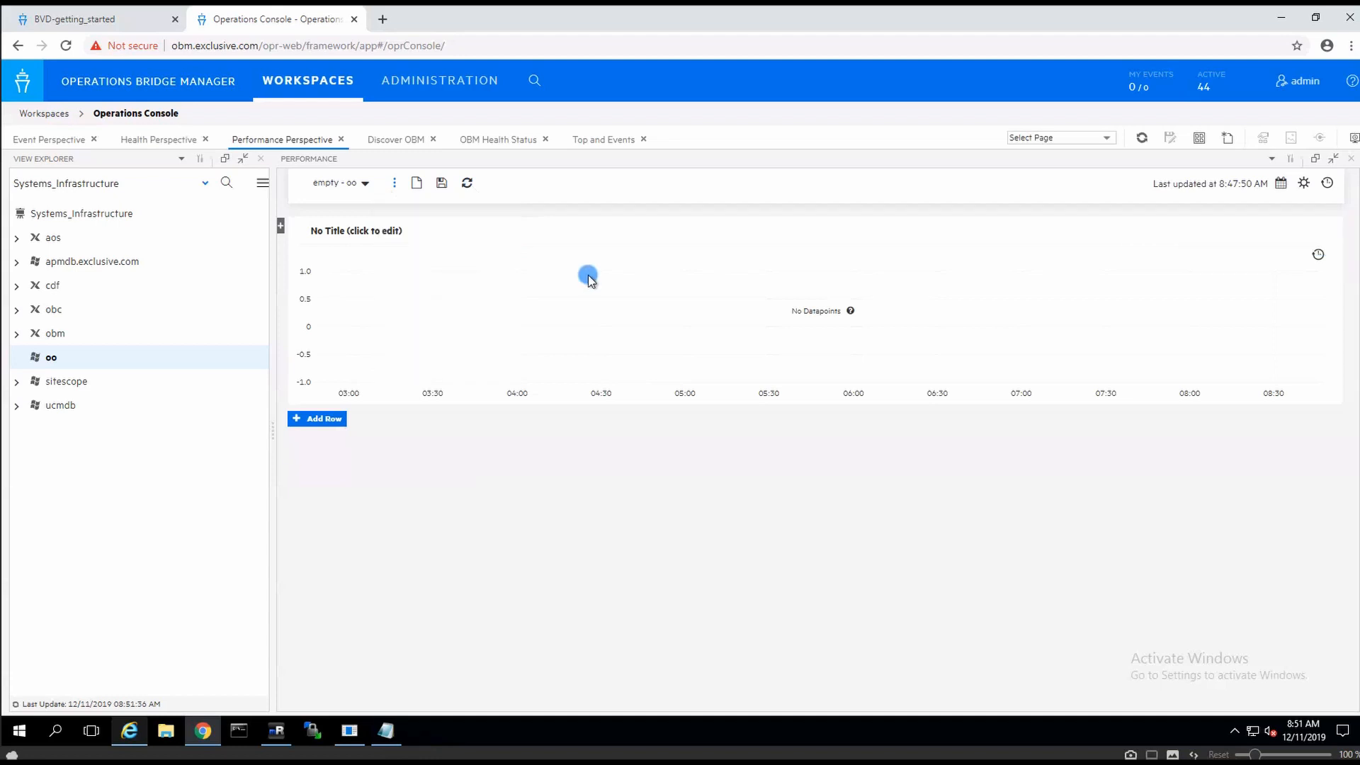
Edit the untitled graph and list the class names available for its SiteScope (direct) metric.
click(355, 234)
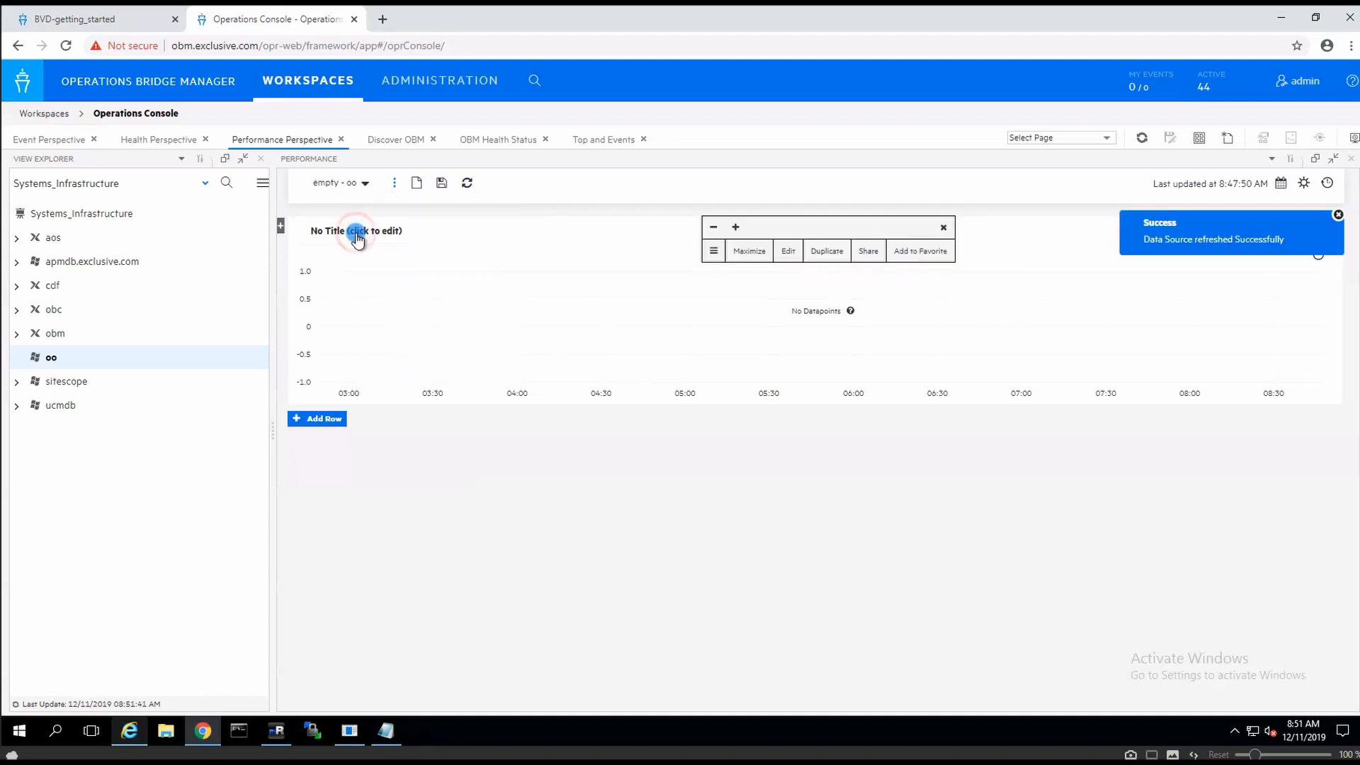
click(790, 251)
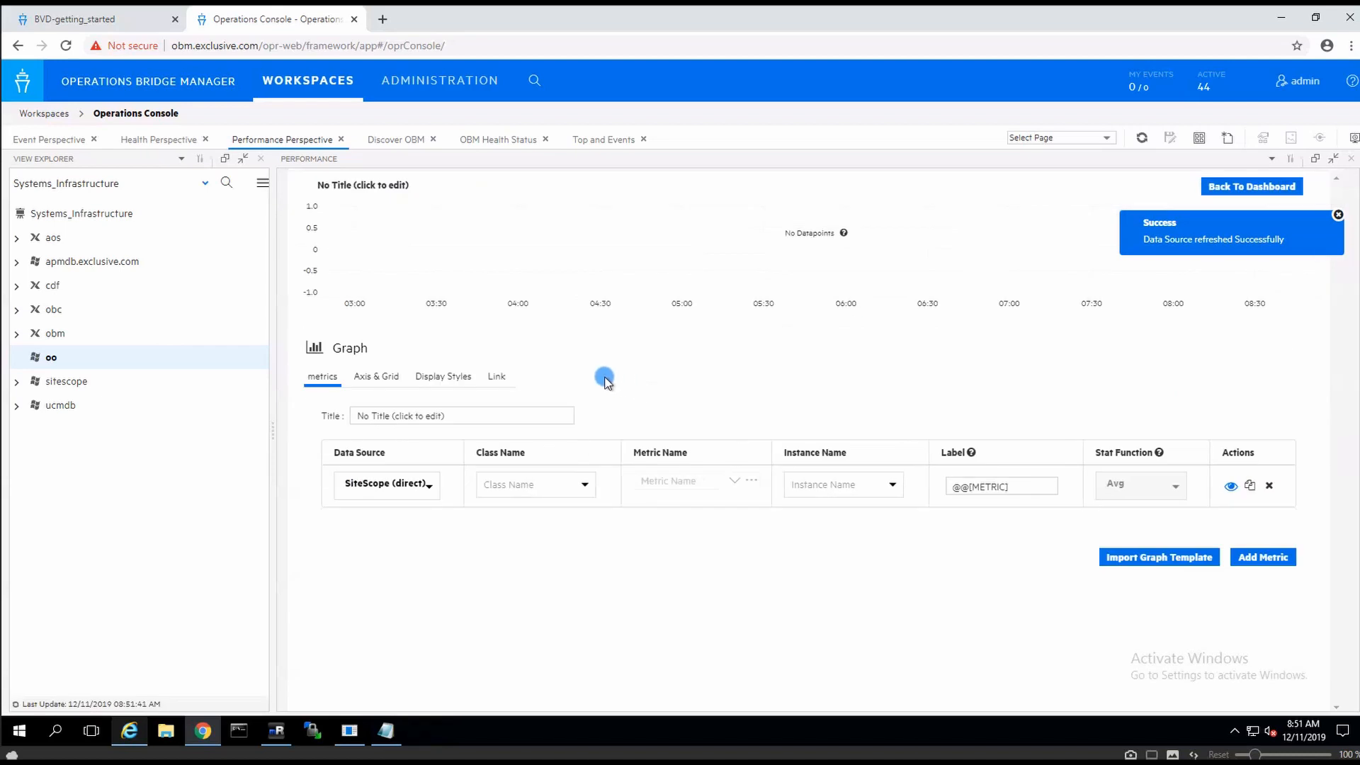
click(584, 484)
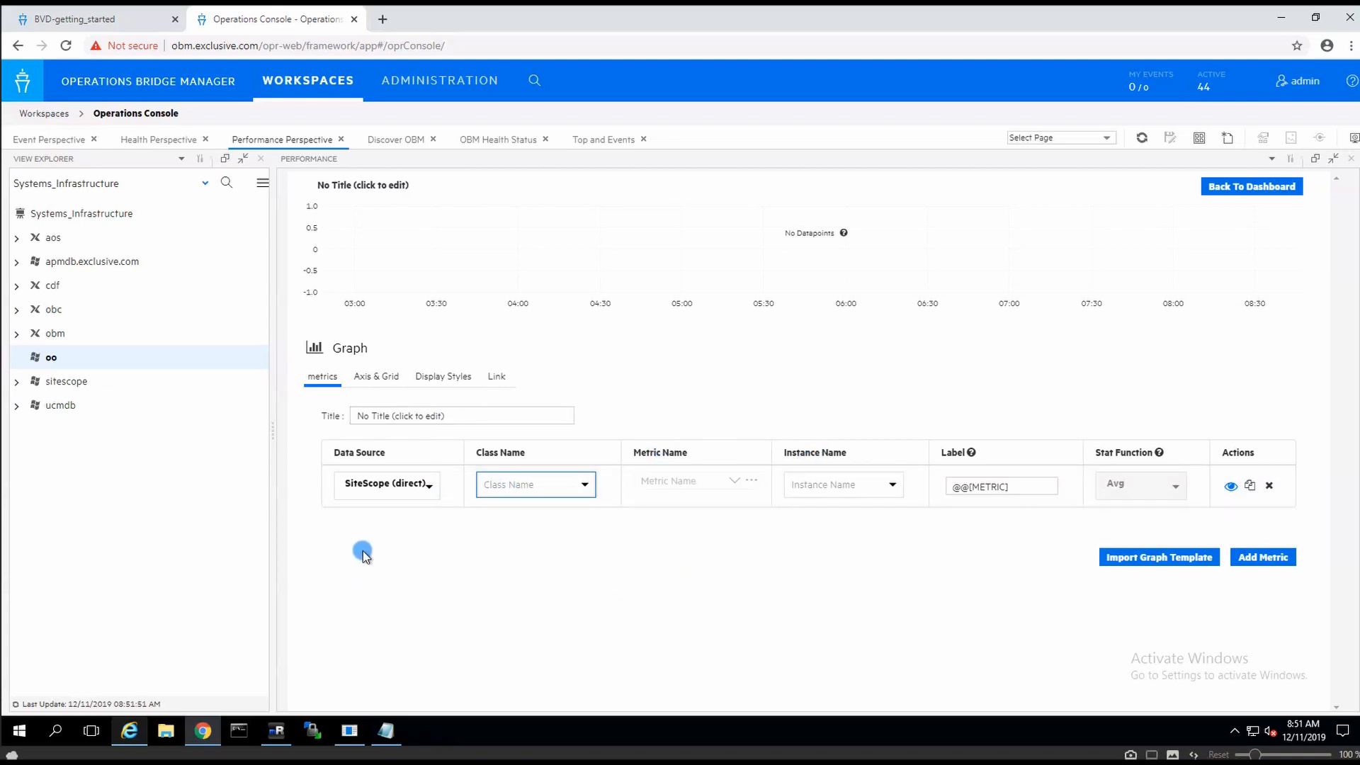
click(585, 485)
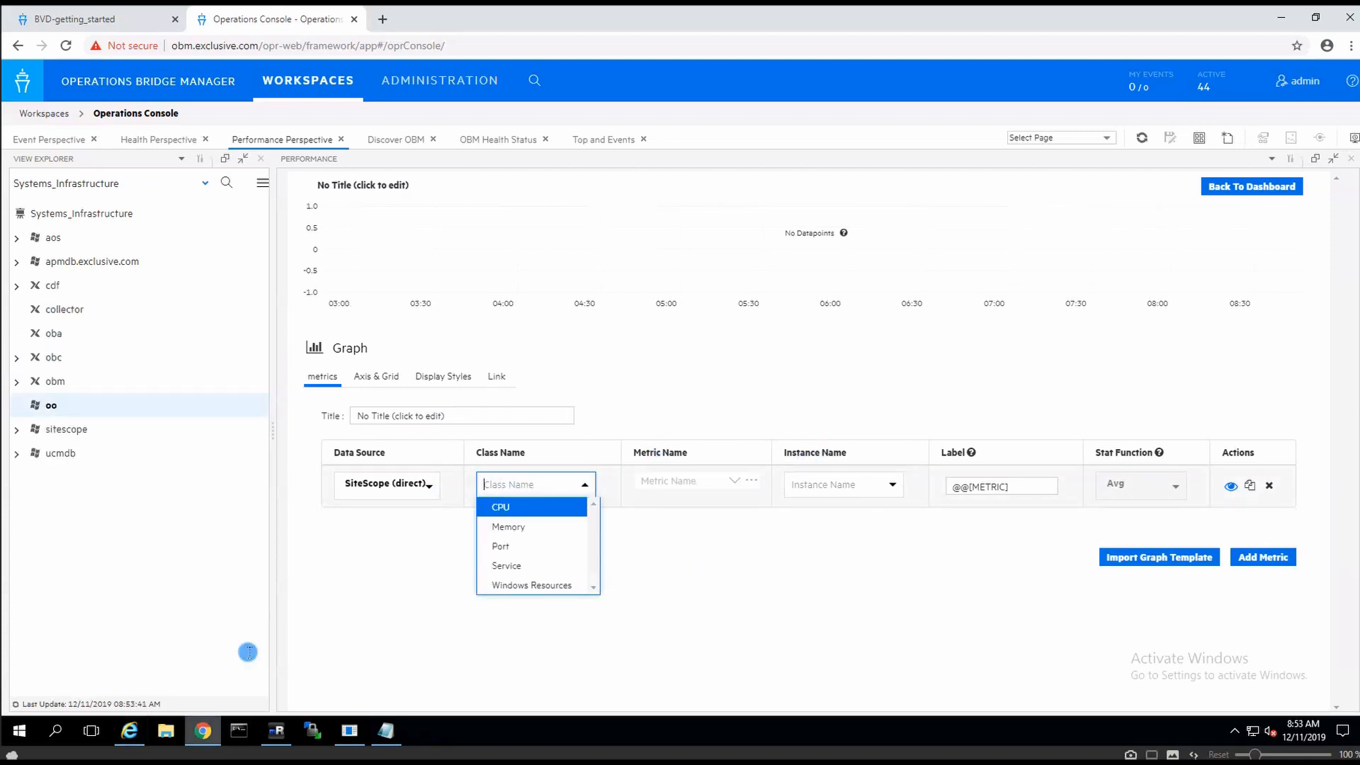
Switch to SiteScope in Internet Explorer and review the APM integration settings for obm.exclusive.com:443, closing them without changes.
click(140, 735)
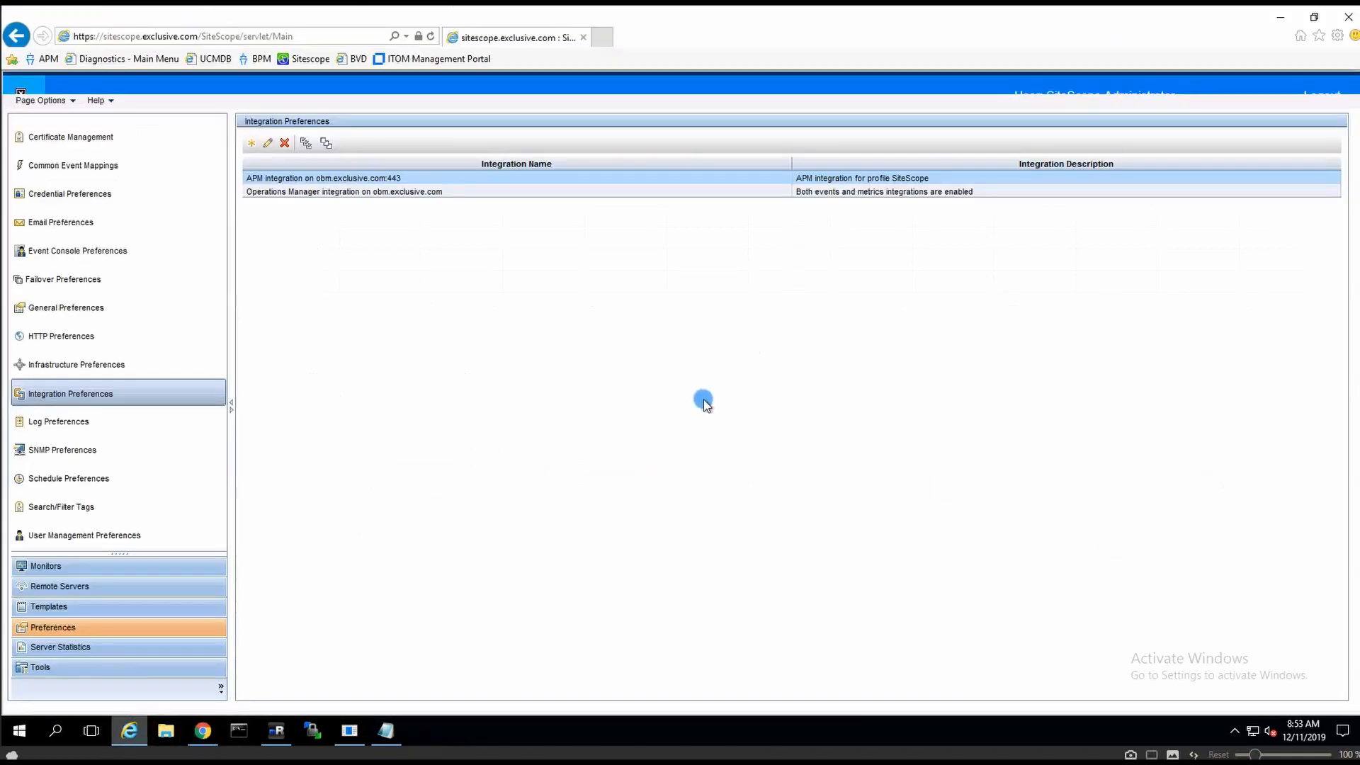
click(268, 143)
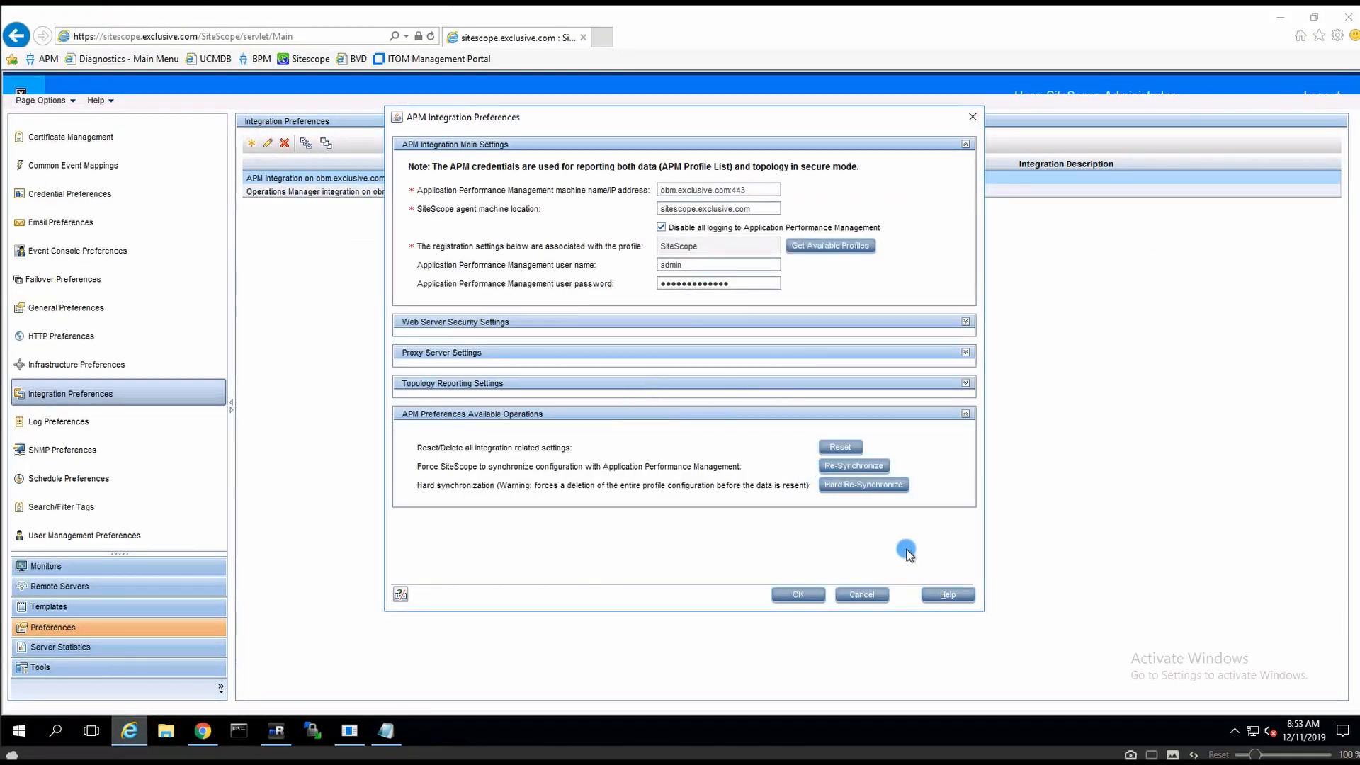
click(863, 595)
Return to the Operations Console in Chrome and set the graph's class name to CPU and its metric to utilization.
click(203, 730)
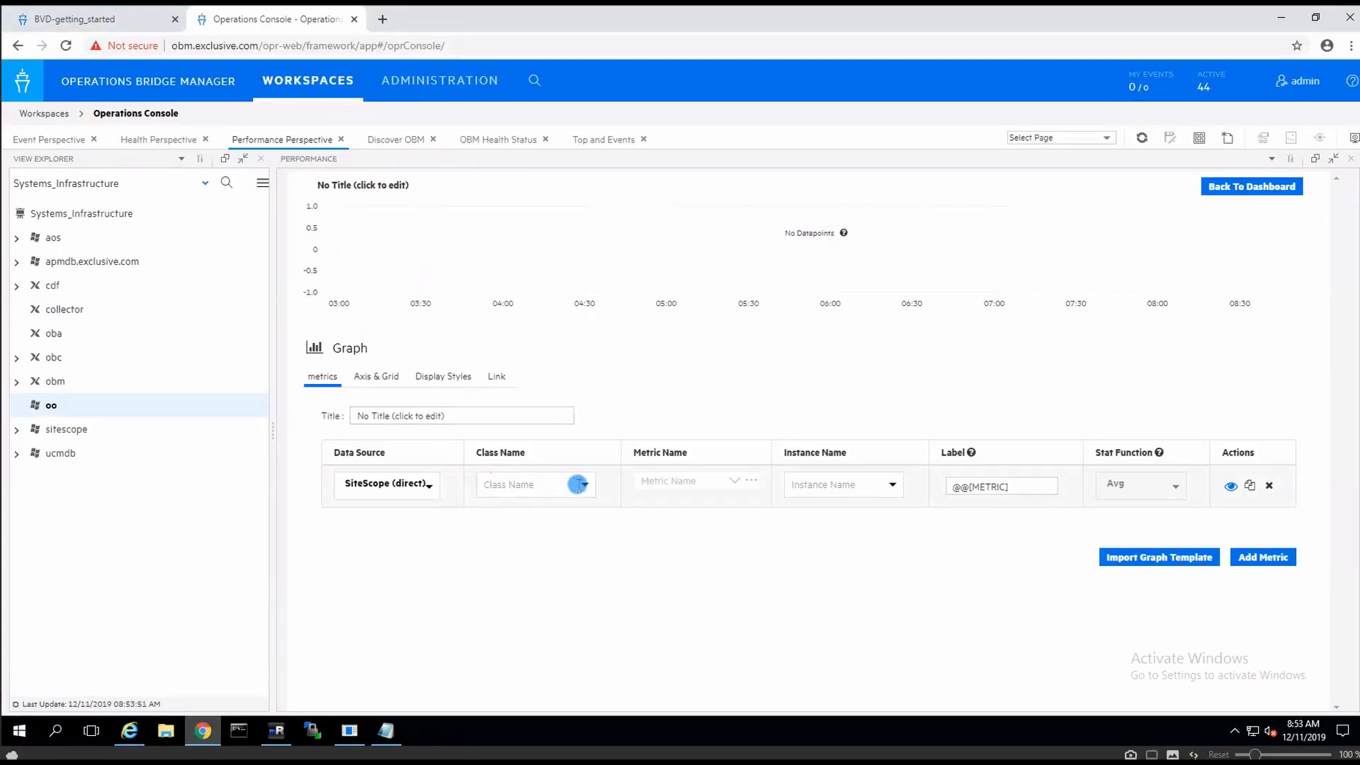
click(586, 484)
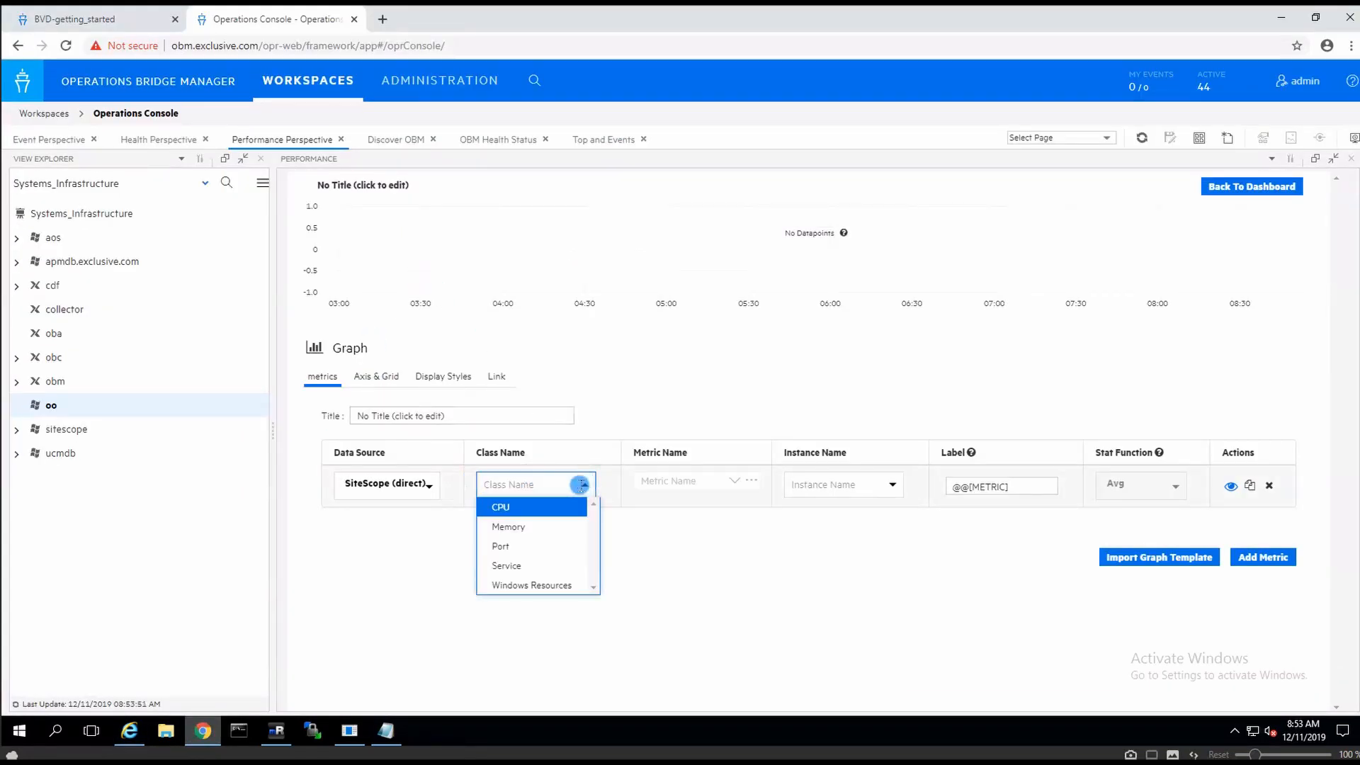
click(536, 506)
click(715, 485)
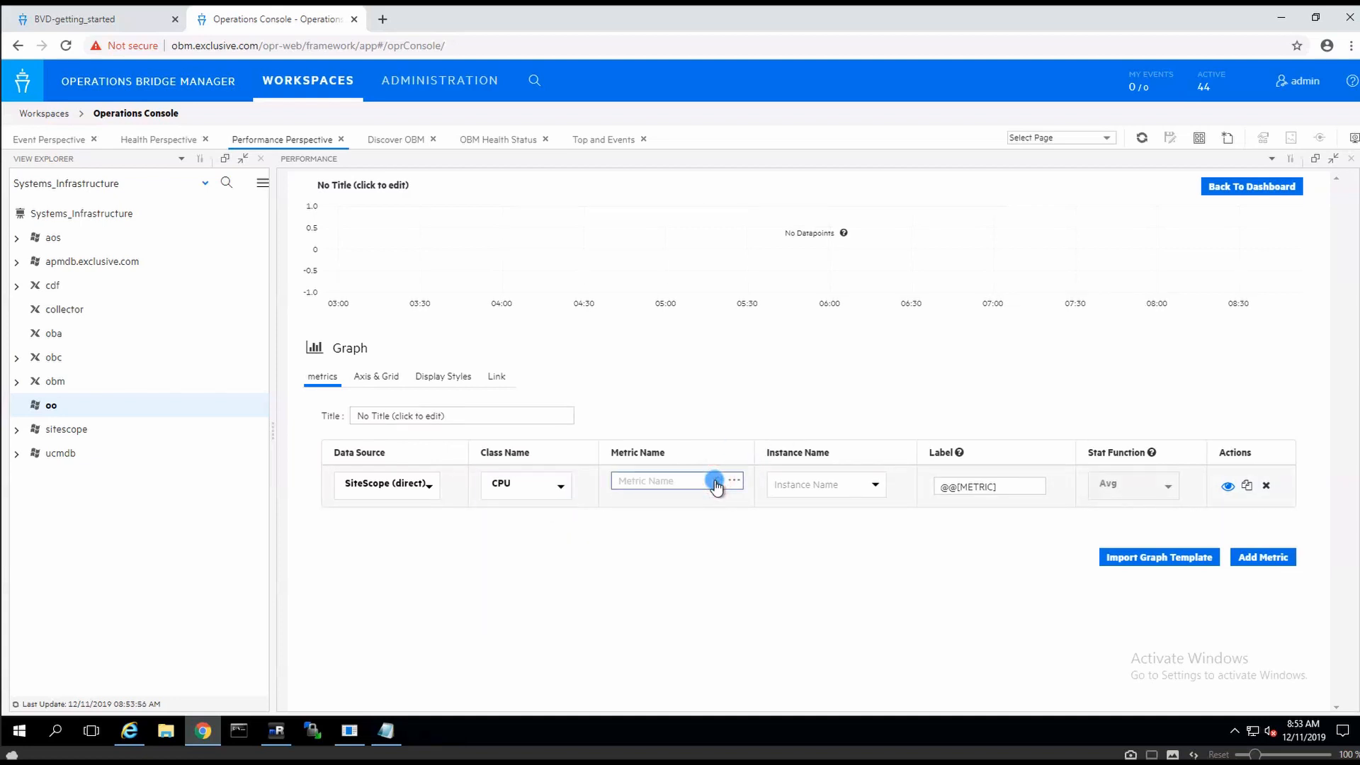
click(656, 498)
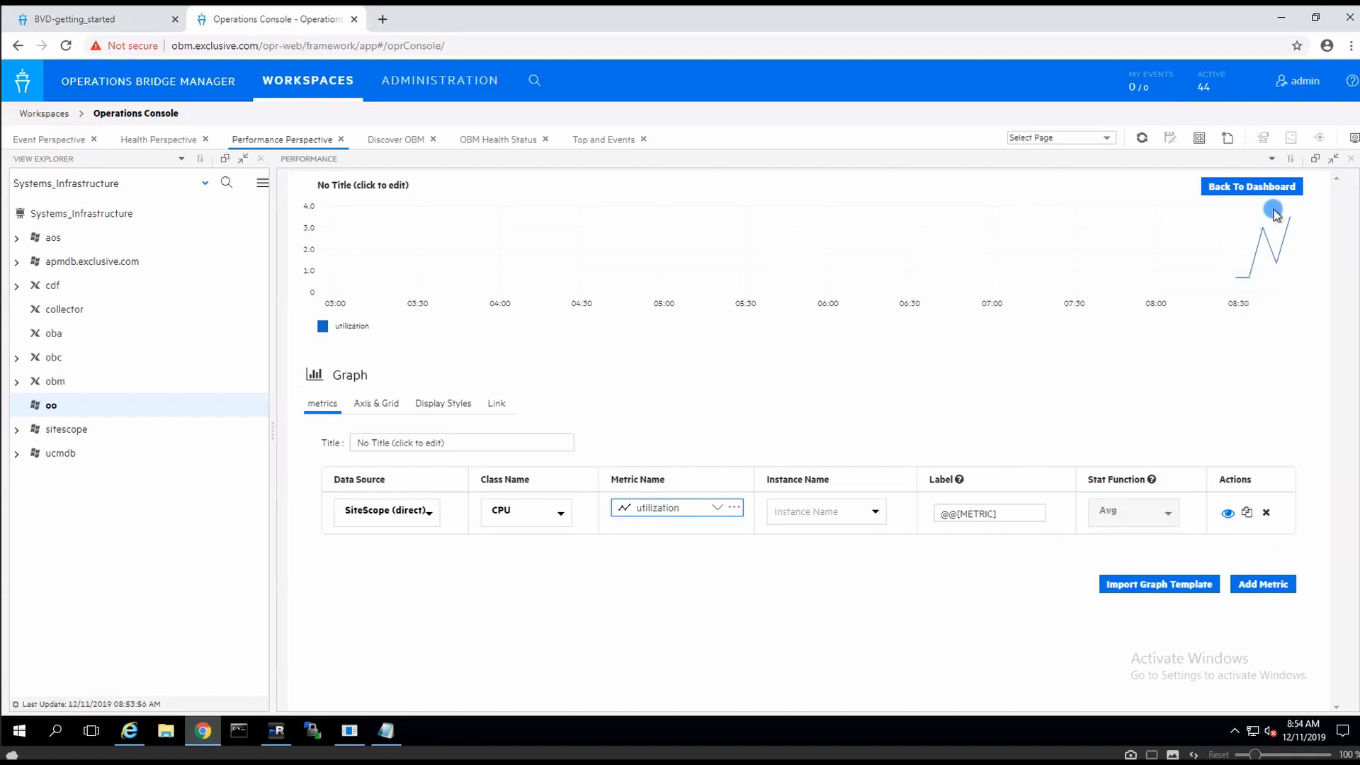
Display the untitled graph as bars with lines turned off, and colour the utilization series dark green.
click(390, 406)
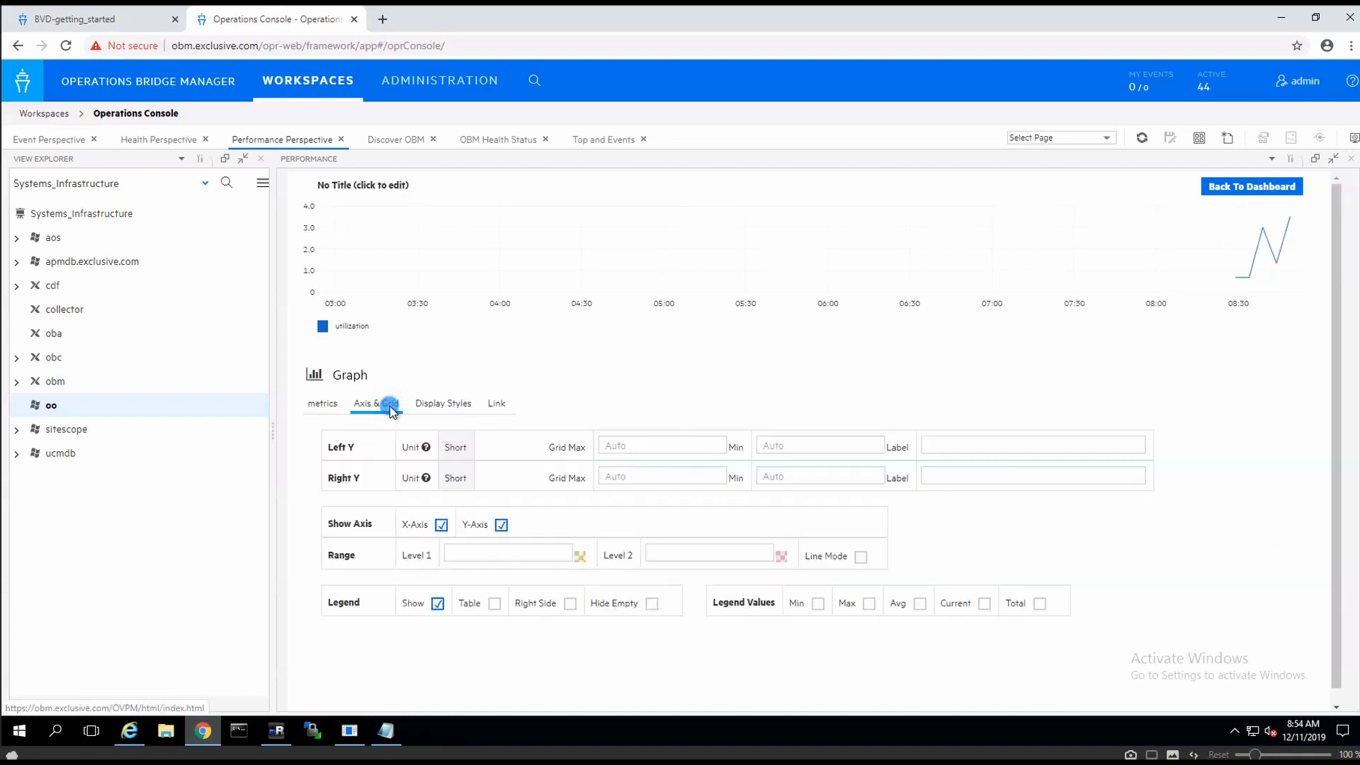
click(467, 404)
click(321, 491)
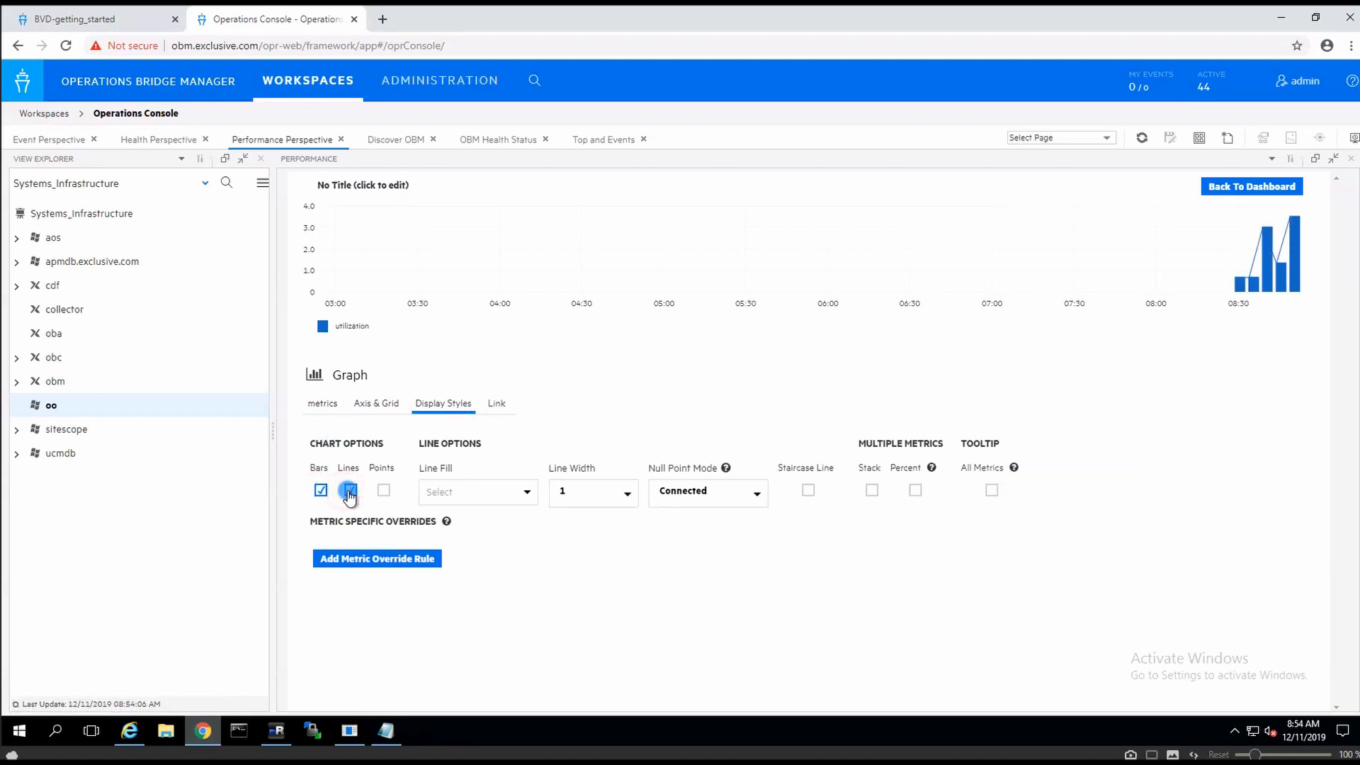
click(349, 492)
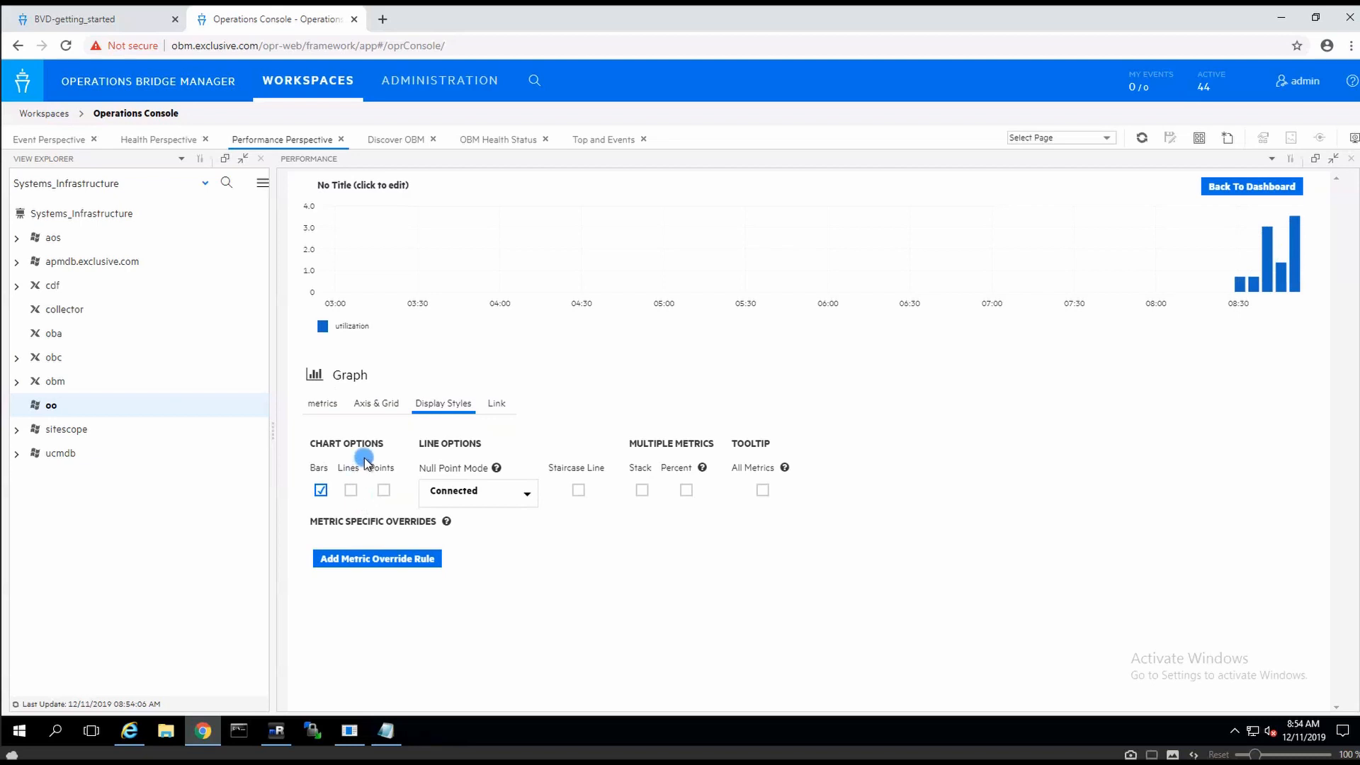
click(527, 494)
click(526, 494)
click(632, 546)
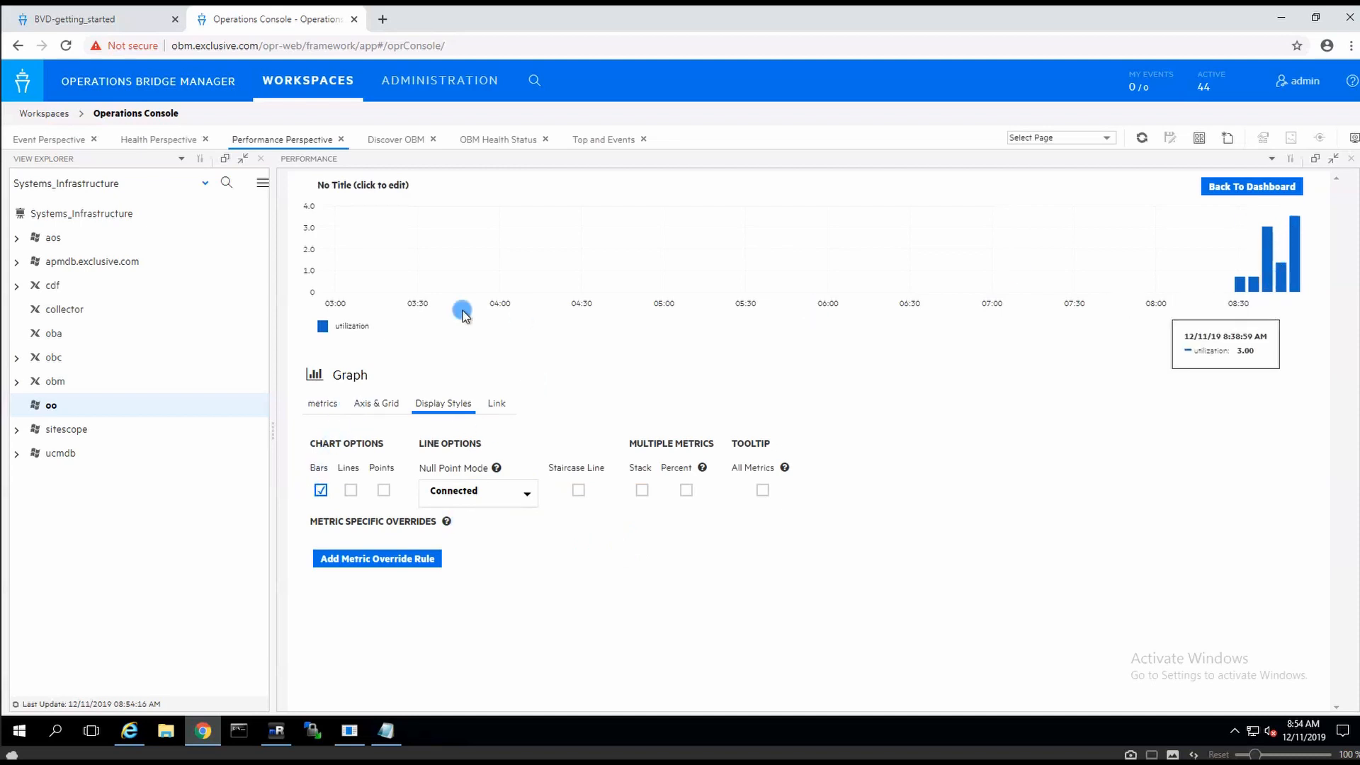
click(324, 326)
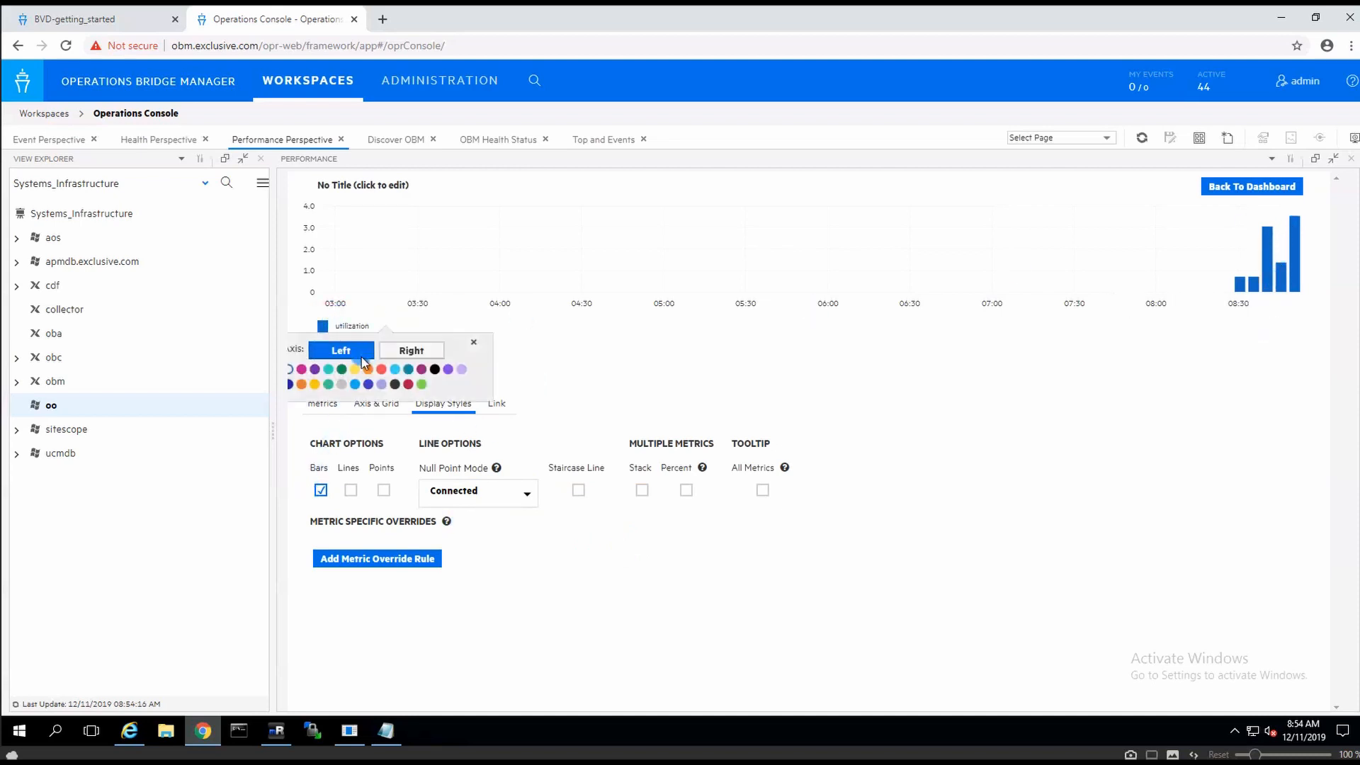
click(345, 374)
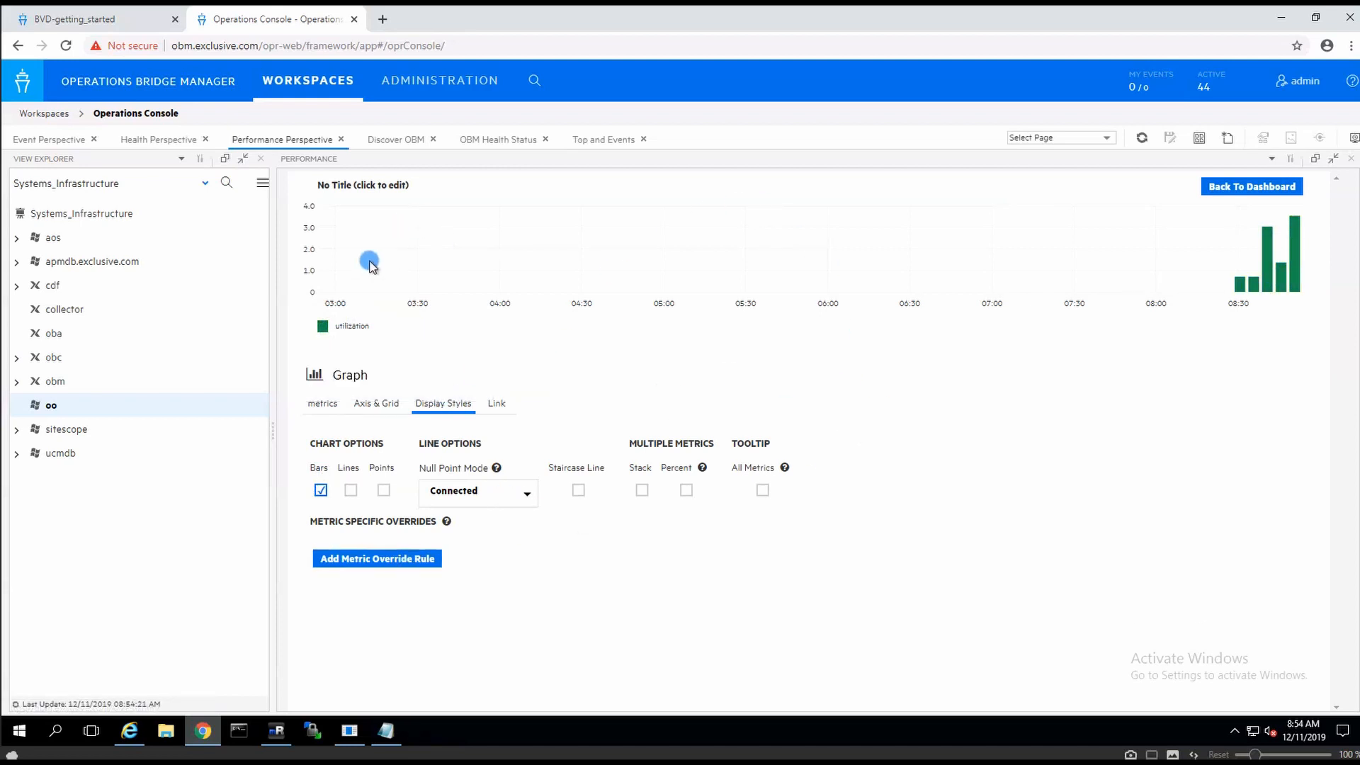
Add a second metric to the untitled graph with data source SiteScope (direct) and class name Memory.
click(324, 400)
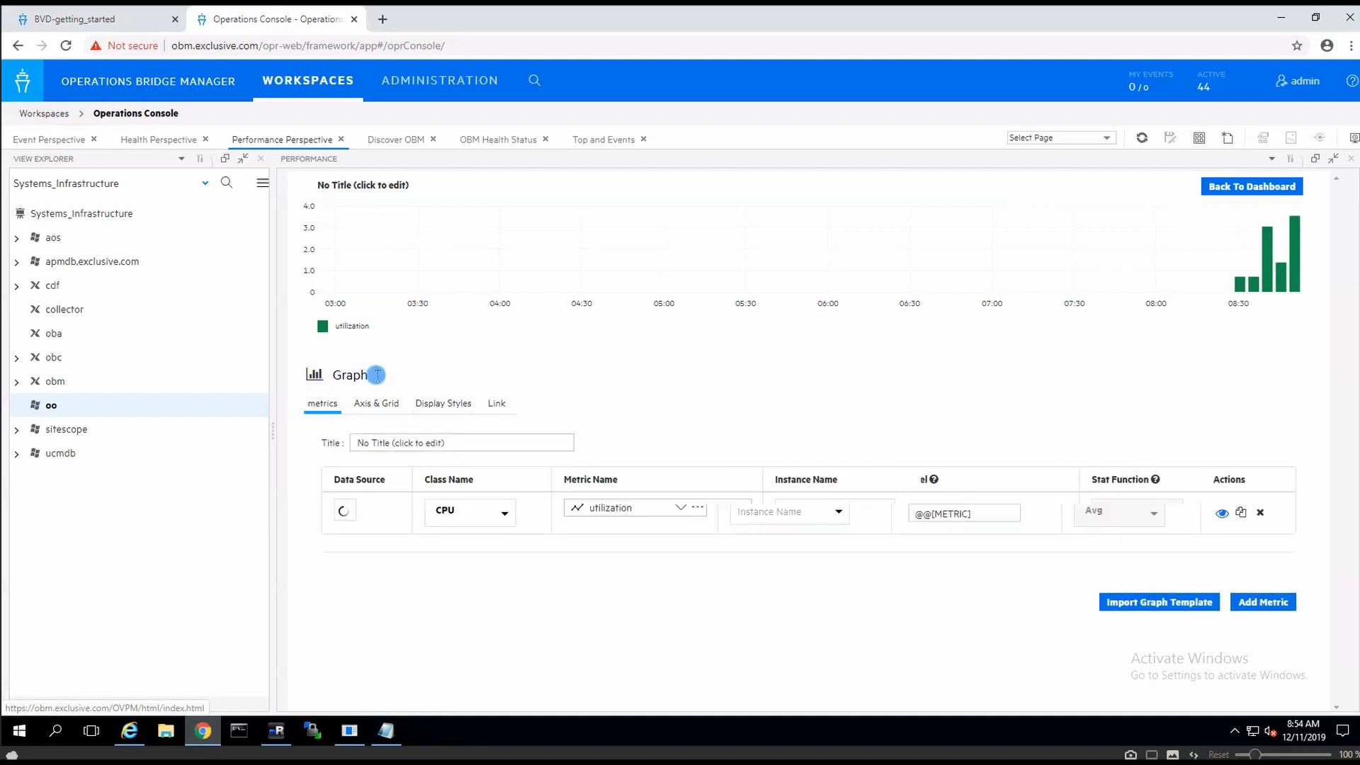
click(1262, 584)
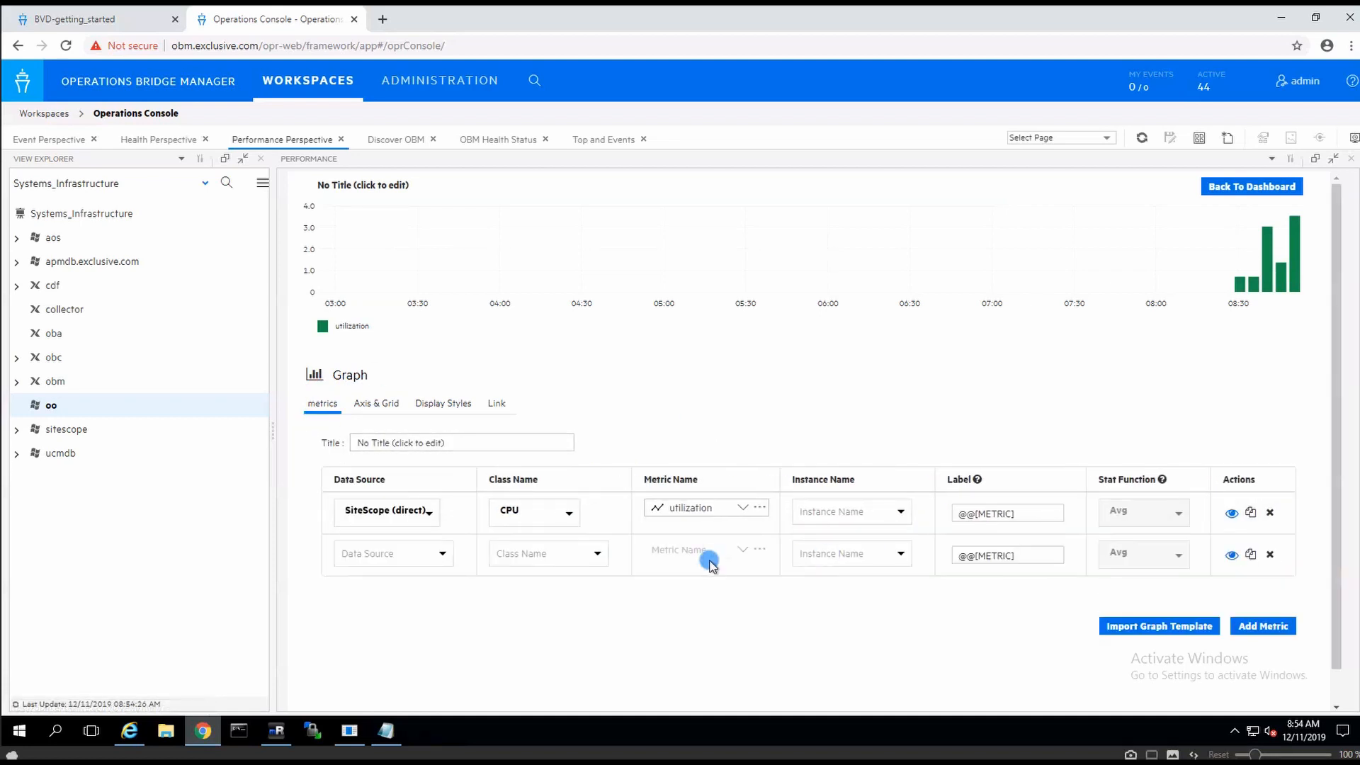
click(435, 553)
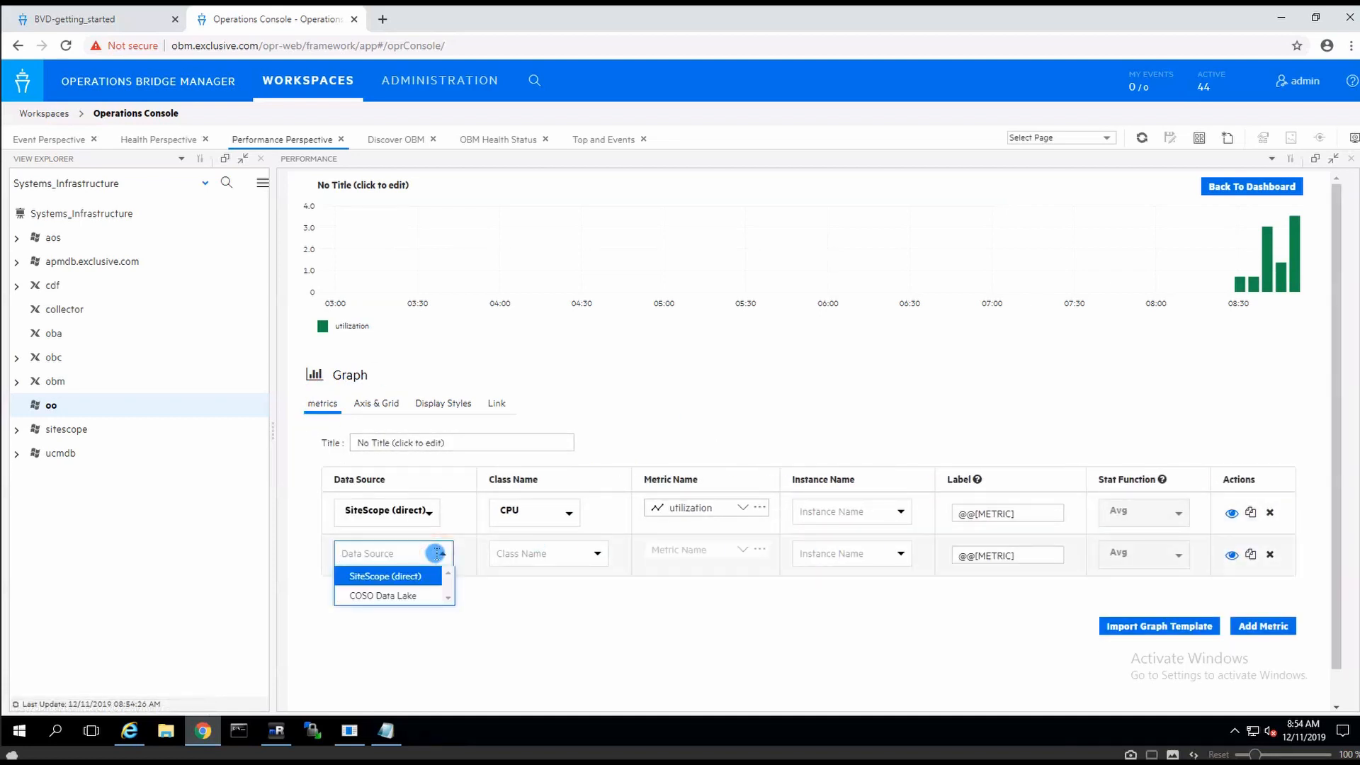
click(415, 574)
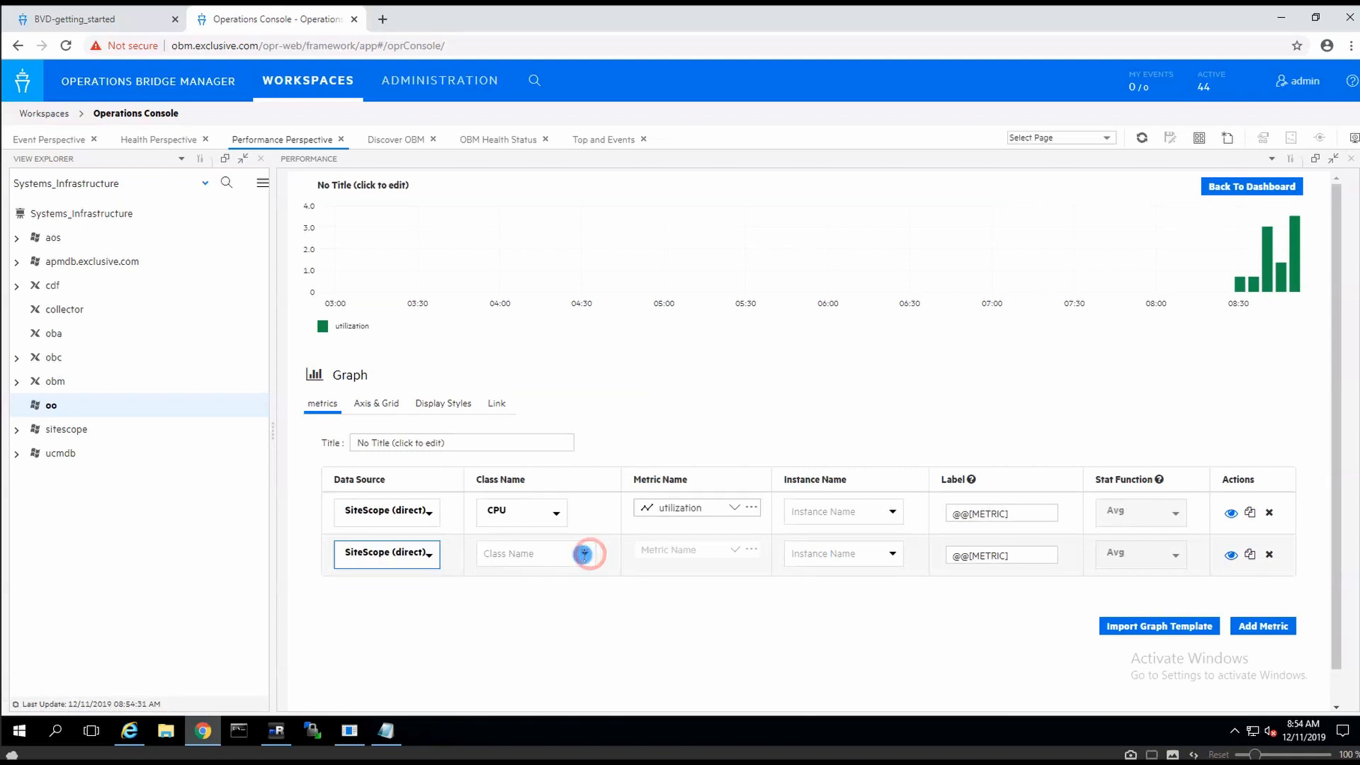
click(585, 554)
click(528, 595)
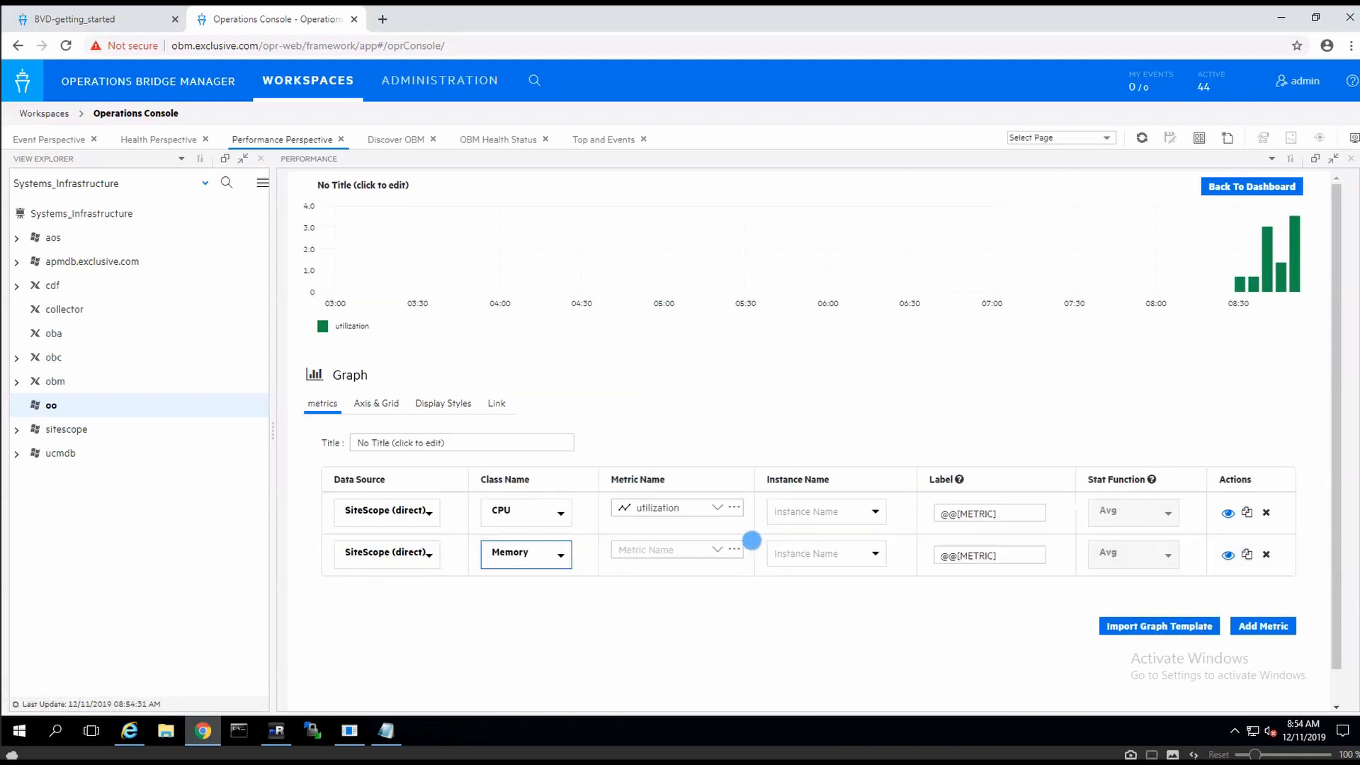
Set the Memory metric's name to physical_memory_used_.
click(729, 552)
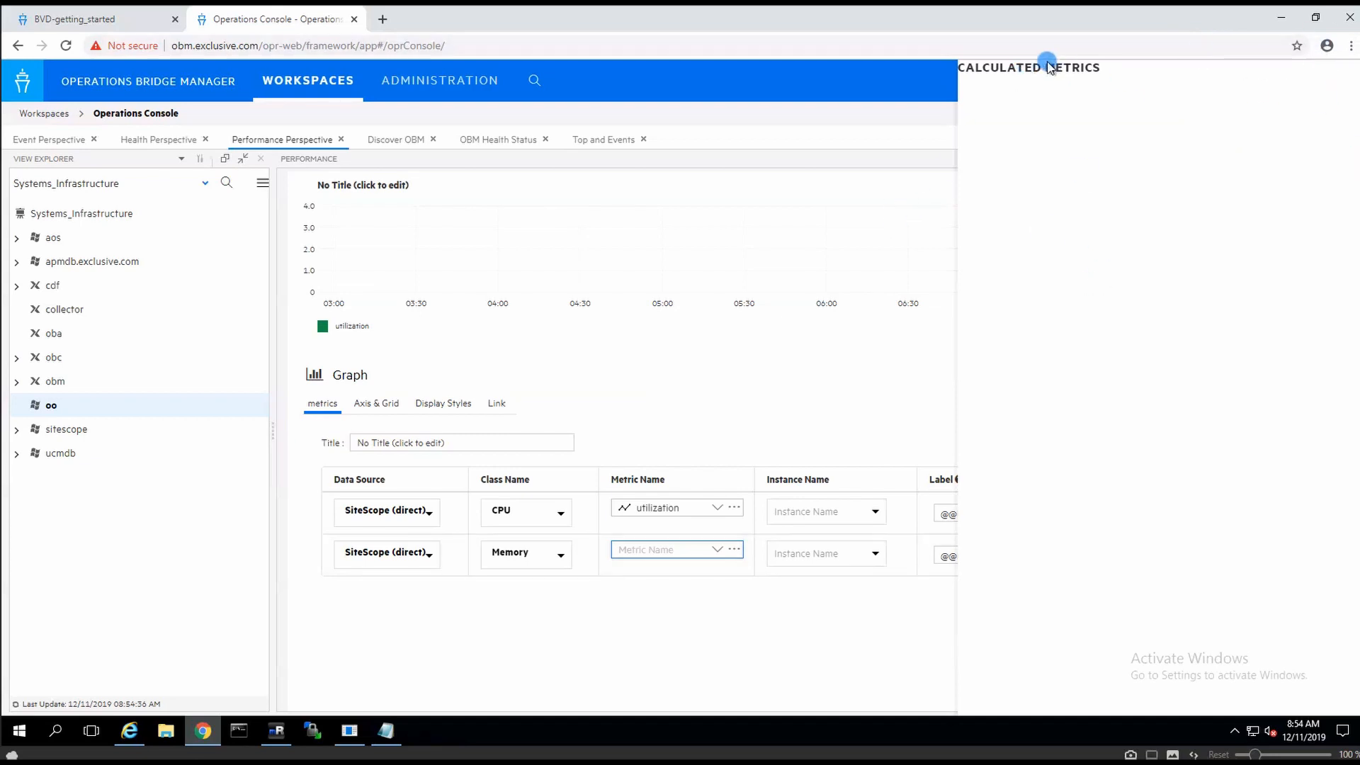
click(756, 381)
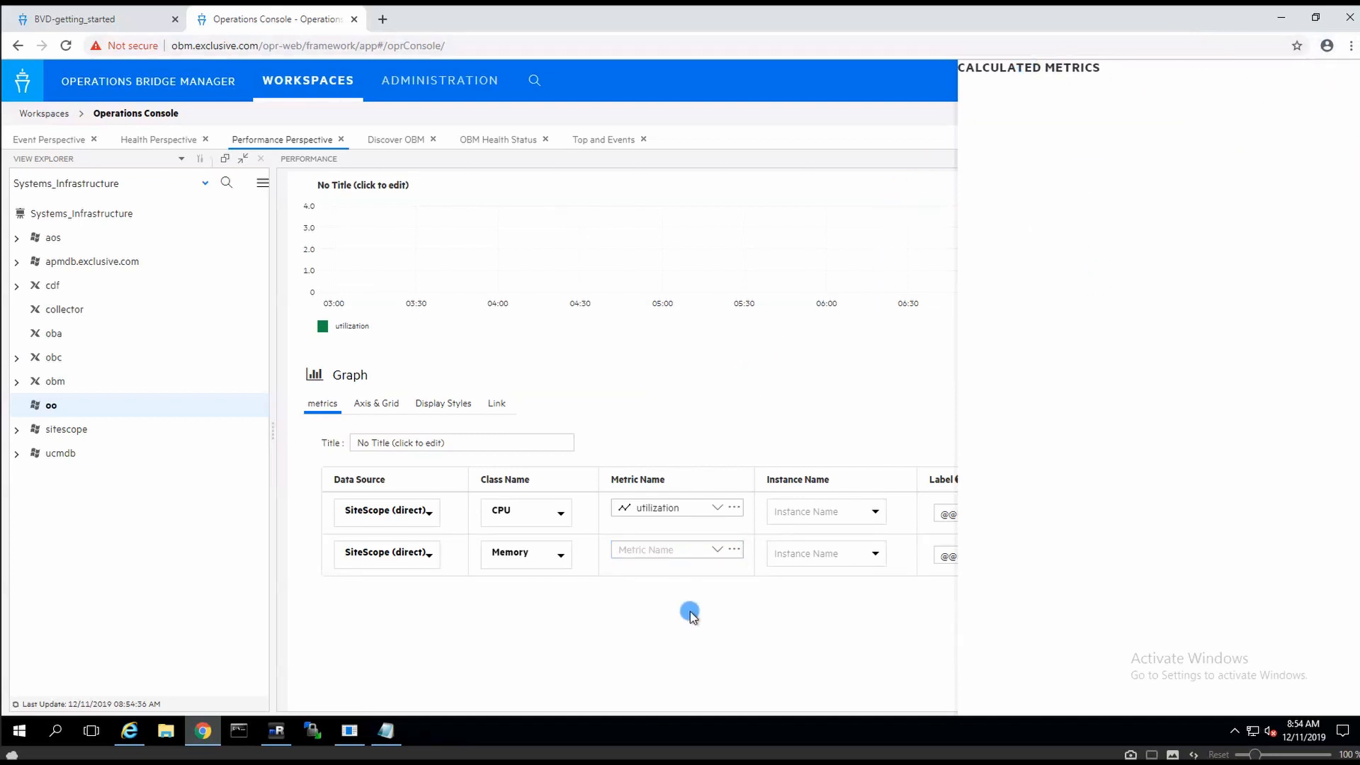
click(717, 550)
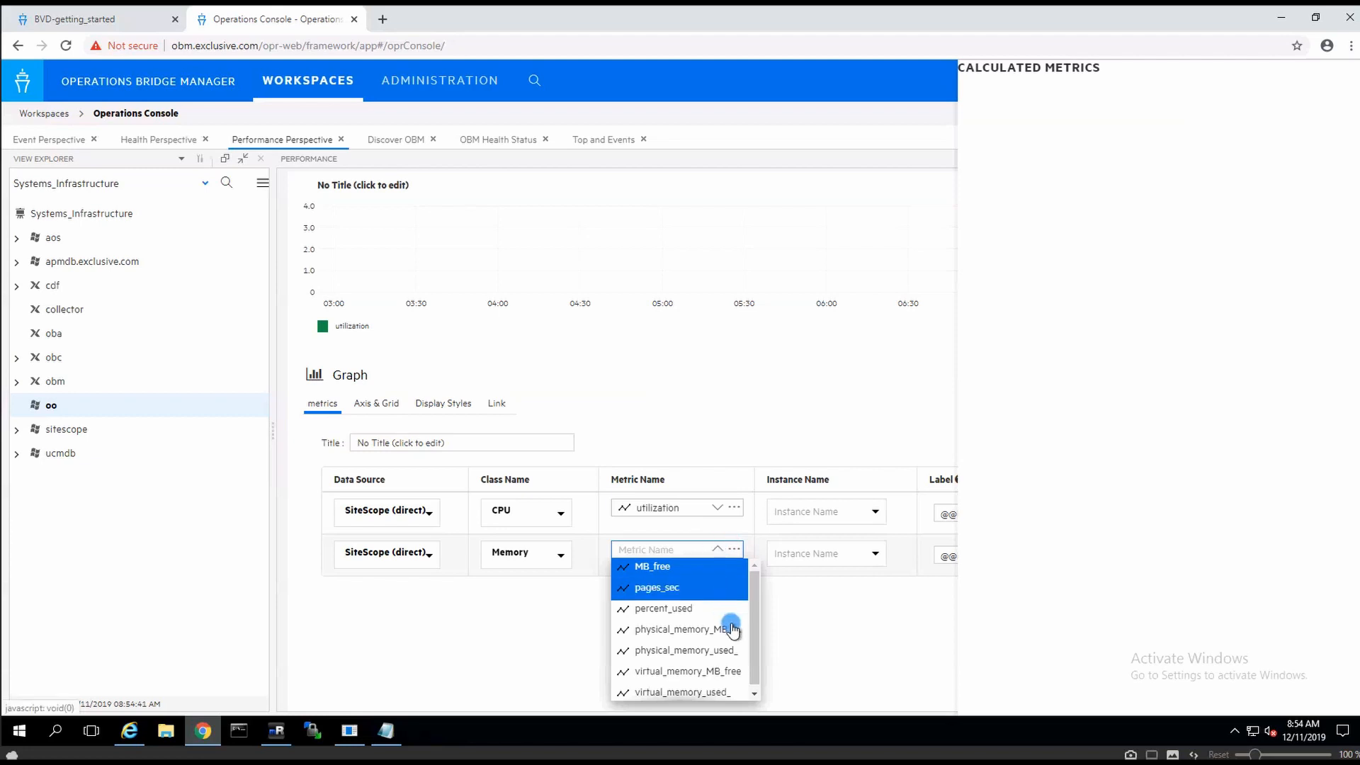
scroll(719, 659, down, 1)
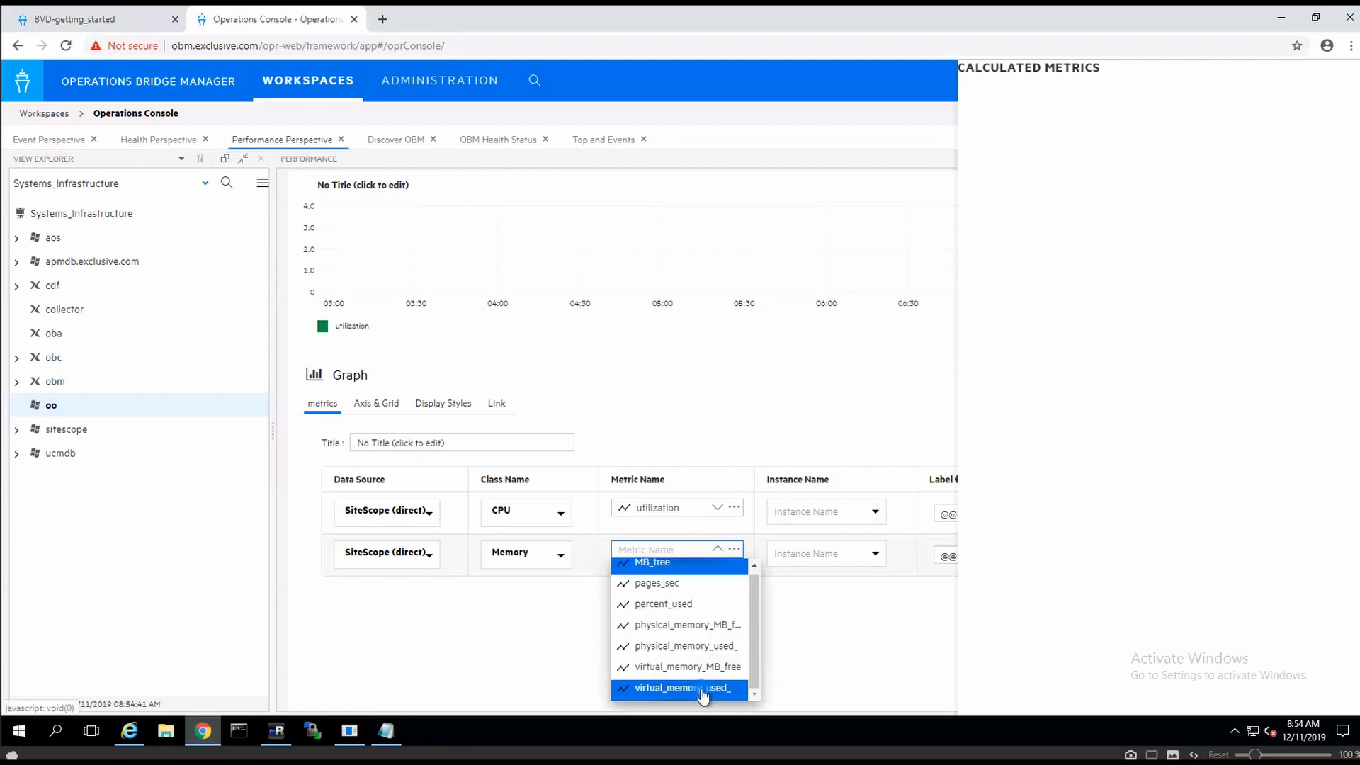
click(701, 647)
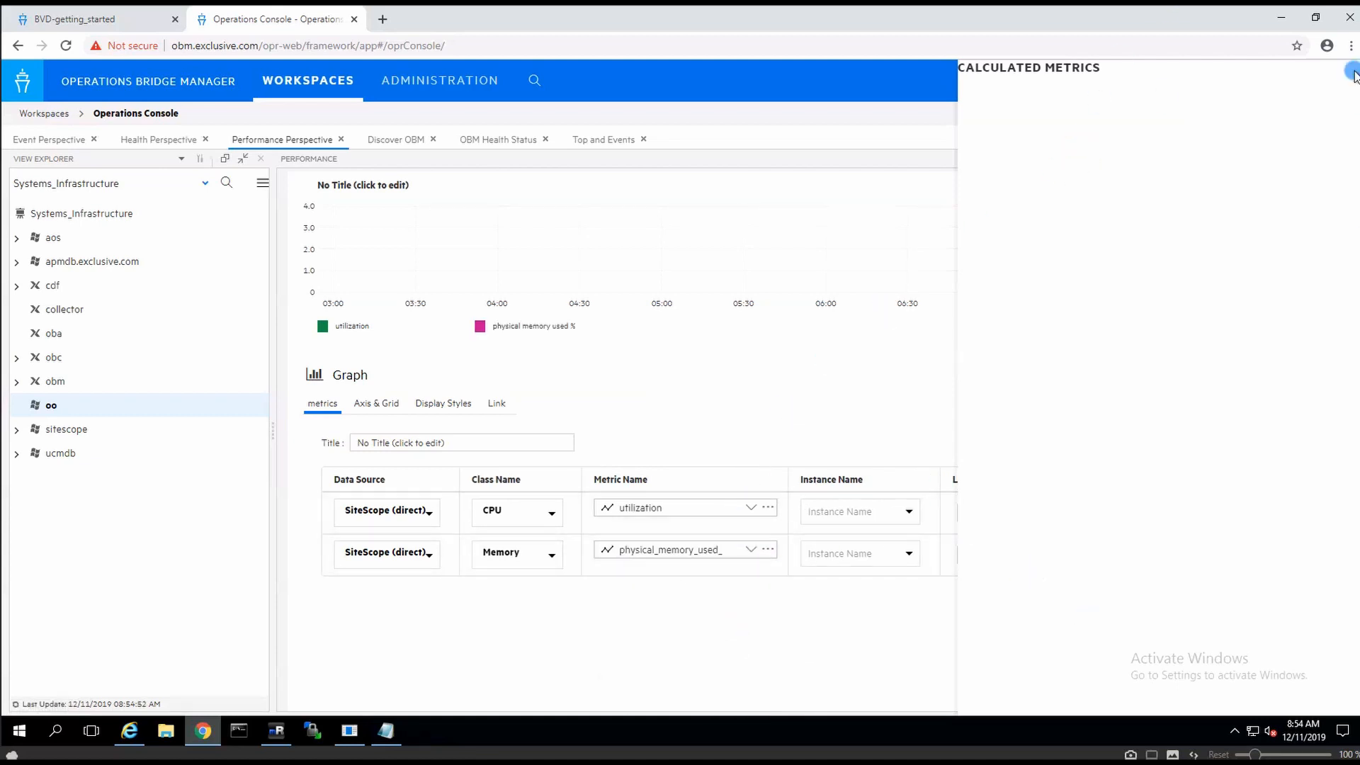
Try to dismiss the Calculated Metrics pane, including by restoring and re-maximizing the browser window.
click(822, 113)
click(889, 184)
click(957, 353)
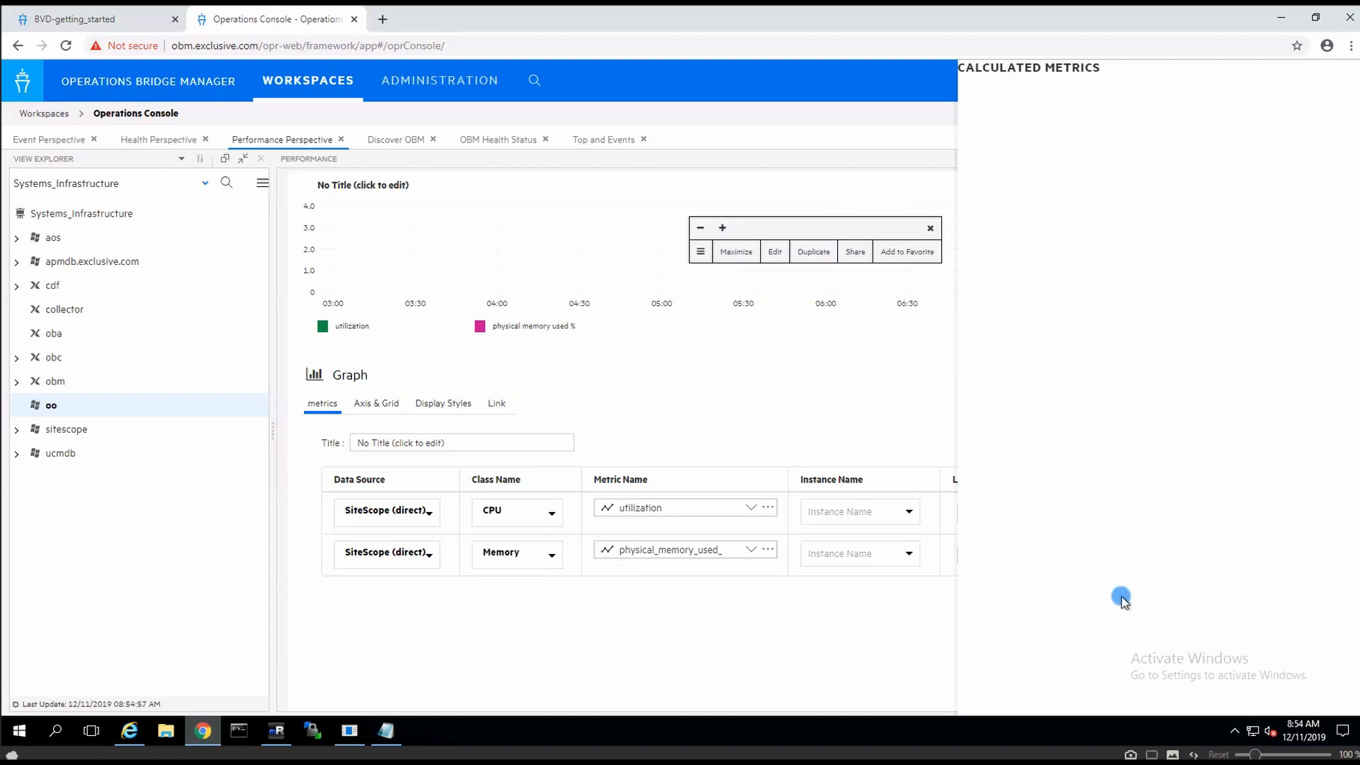
double_click(938, 19)
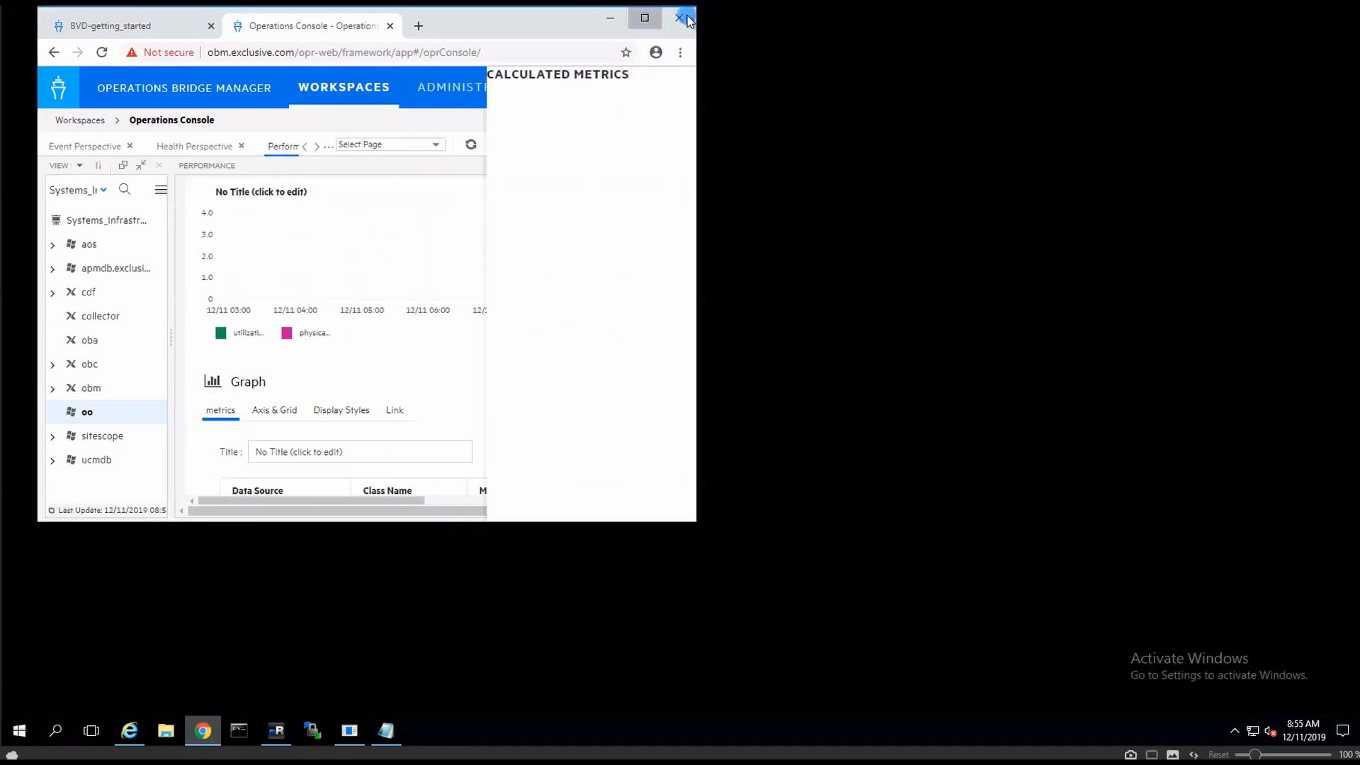
click(646, 18)
click(1046, 69)
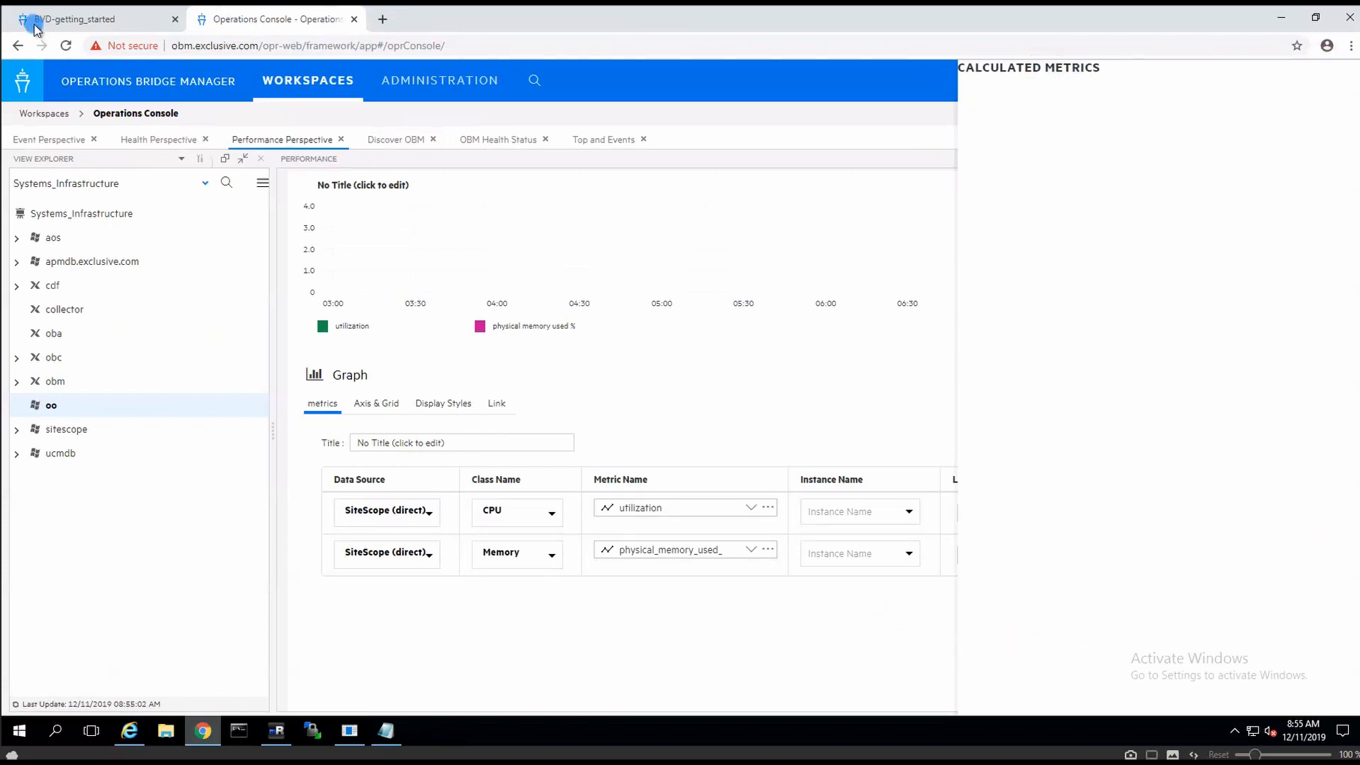
Reload the Operations Console page, discarding the unsaved changes, and open the untitled graph on the oo dashboard for editing.
click(65, 45)
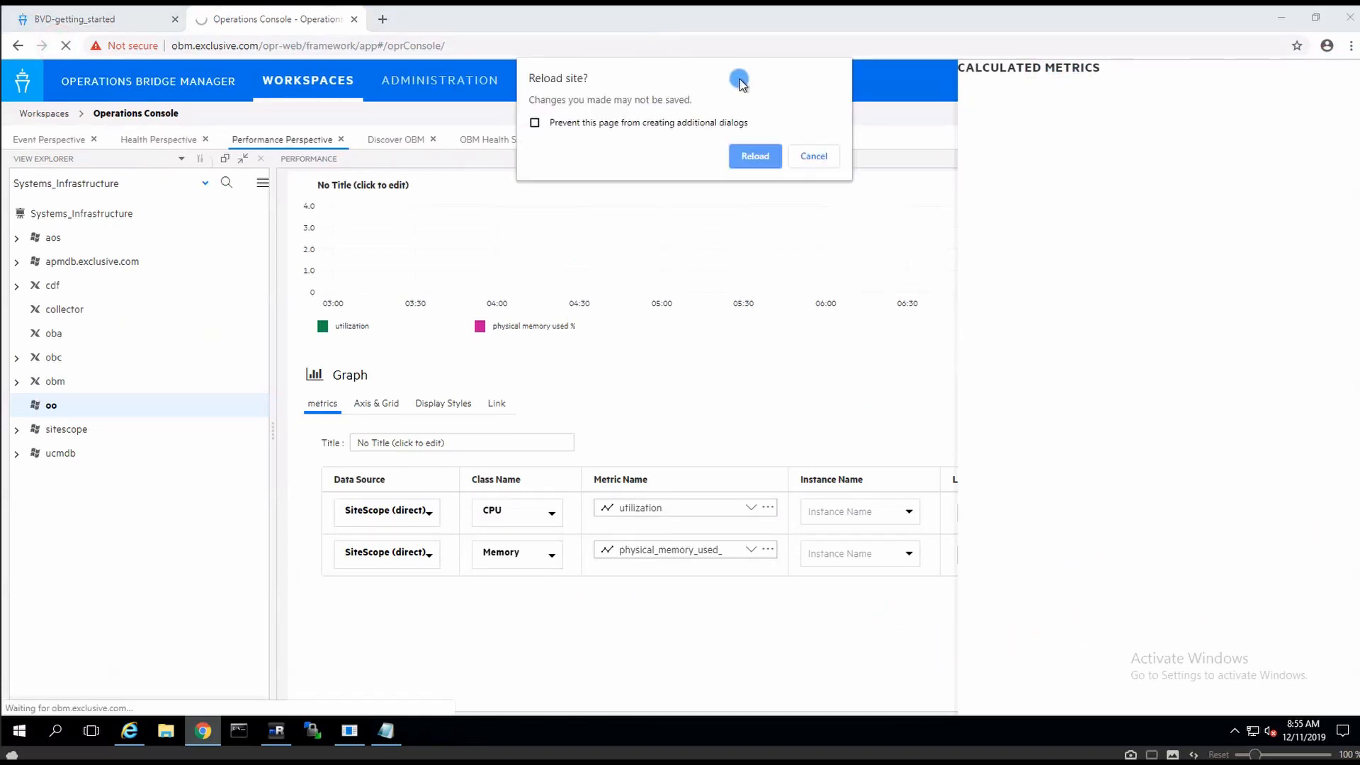
click(755, 156)
click(352, 239)
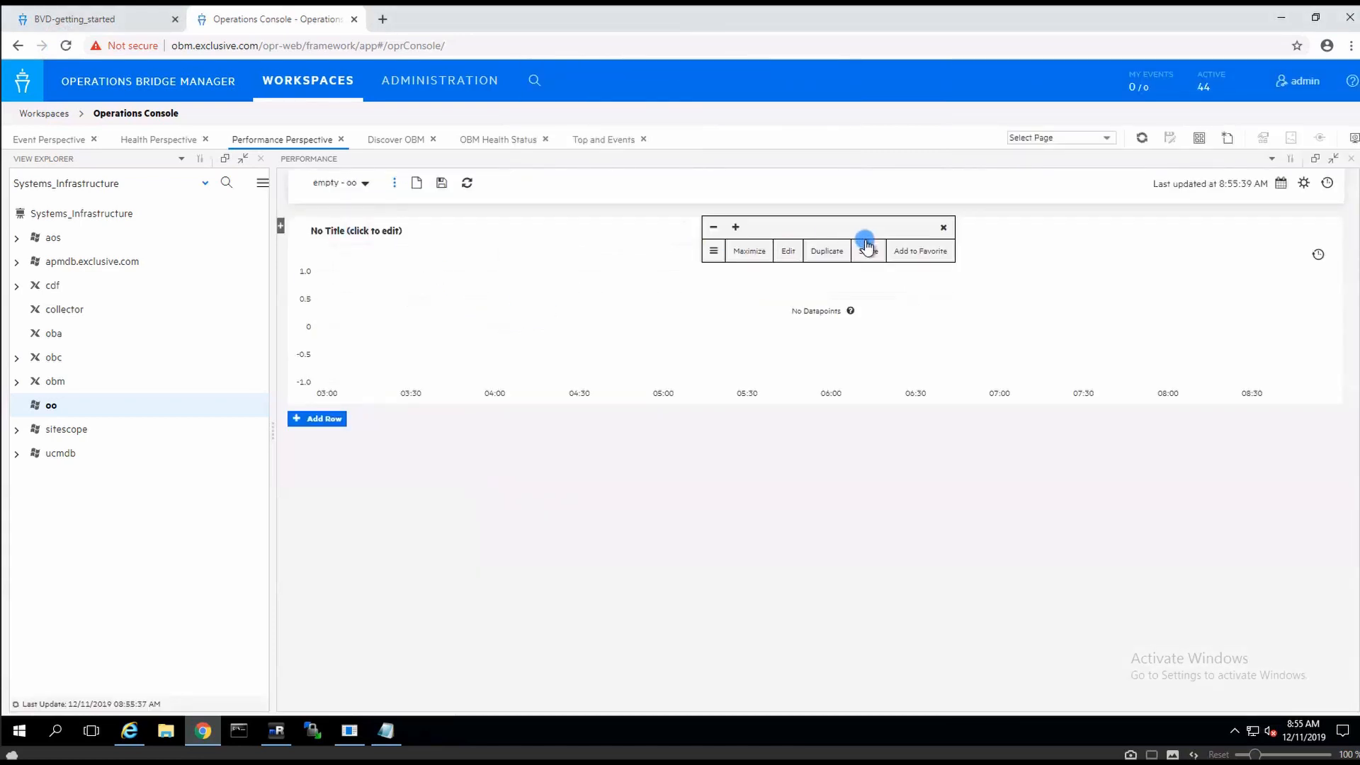
click(782, 253)
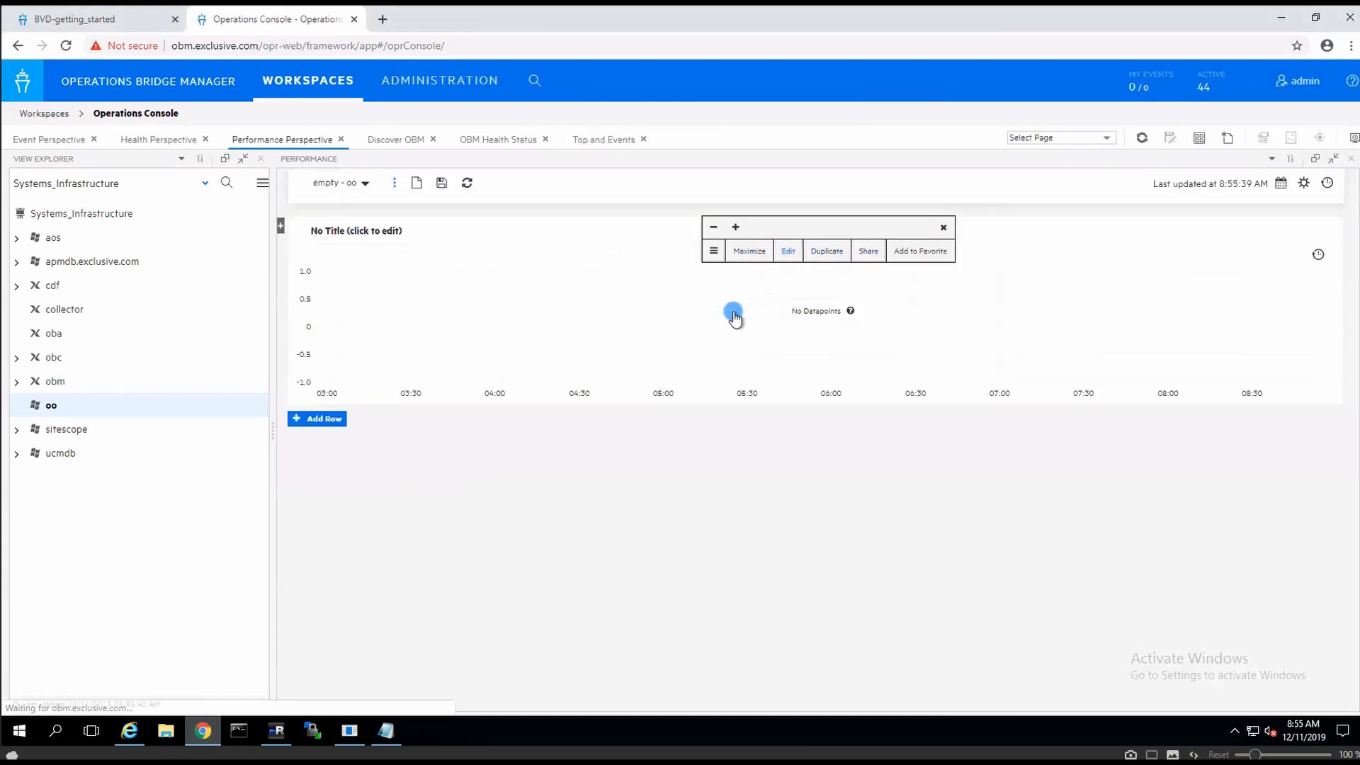
Title the graph "Metric graphs".
click(435, 490)
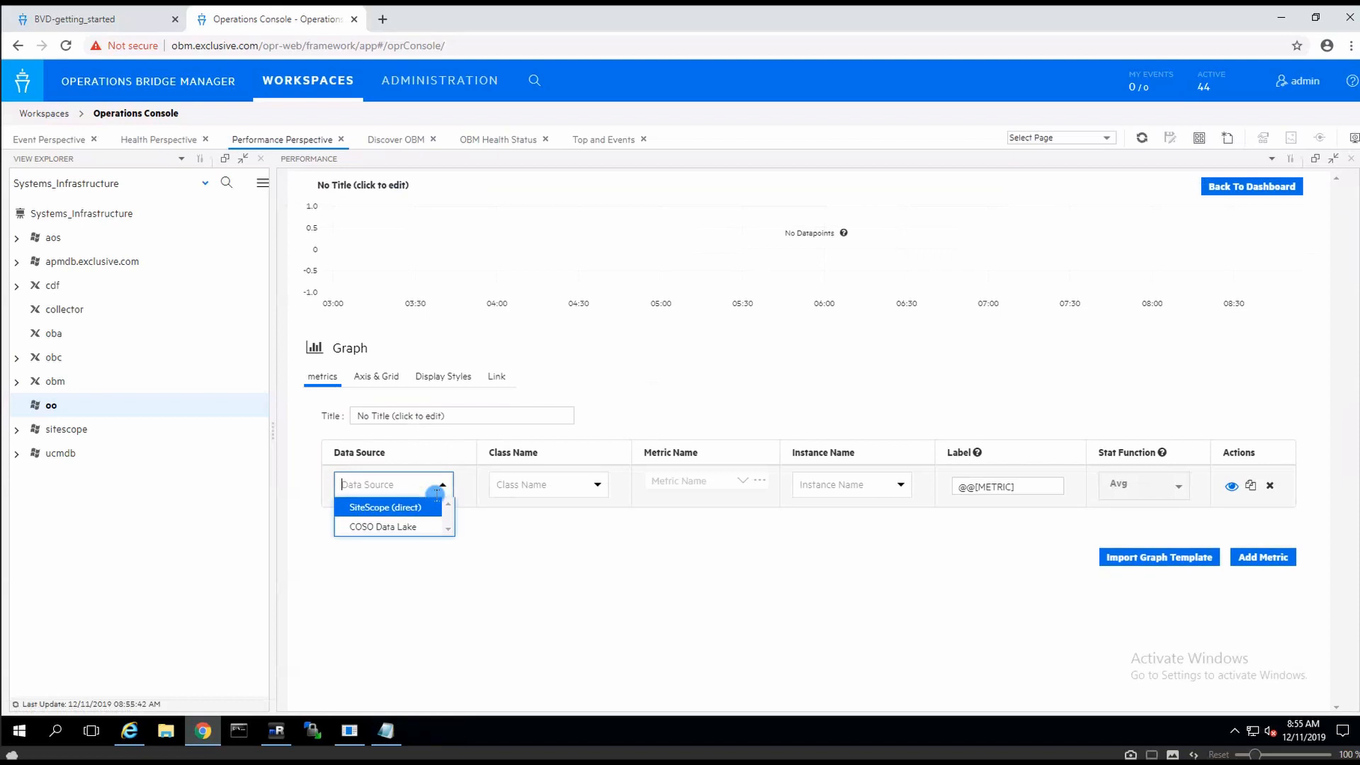
drag(462, 419, 341, 416)
text(Metric graphs)
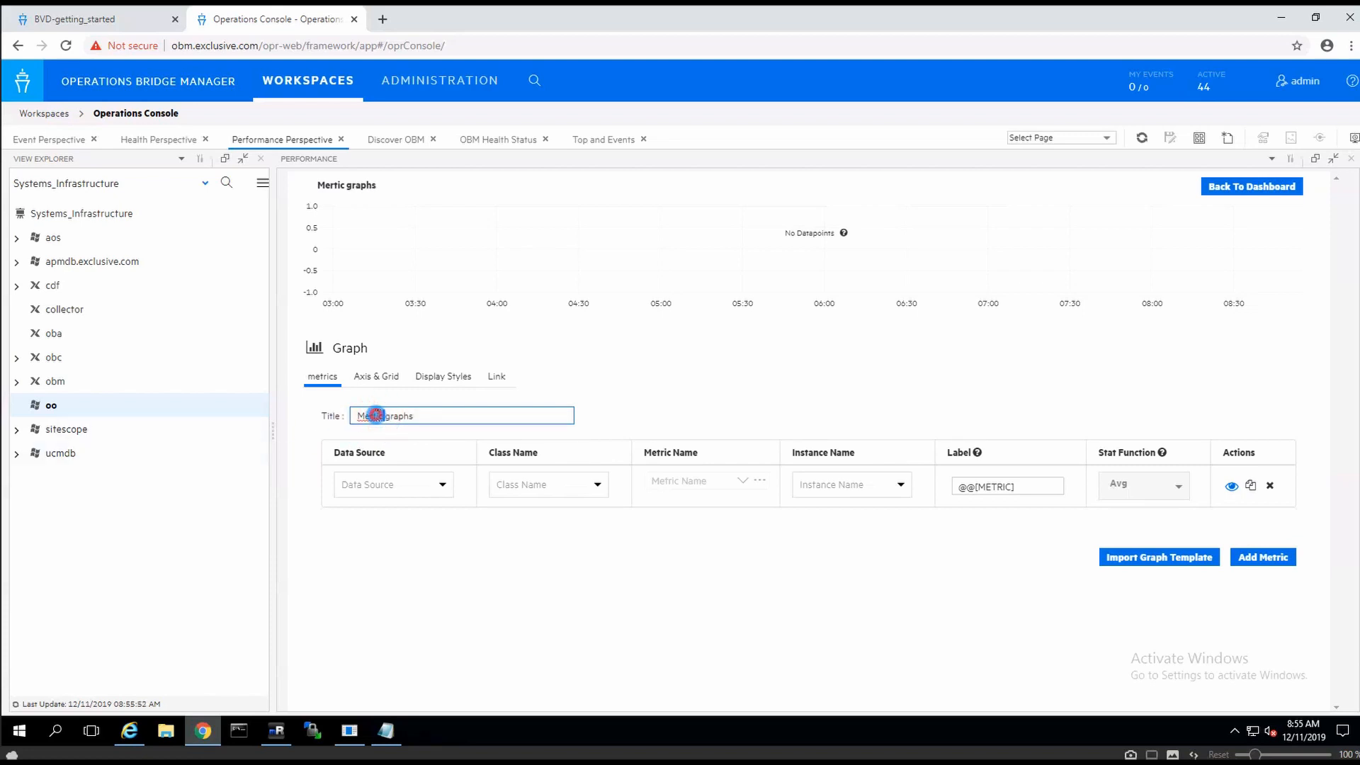
text(Metric)
Set the graph's first metric to data source SiteScope (direct), class name CPU and metric name utilization.
click(429, 486)
click(399, 509)
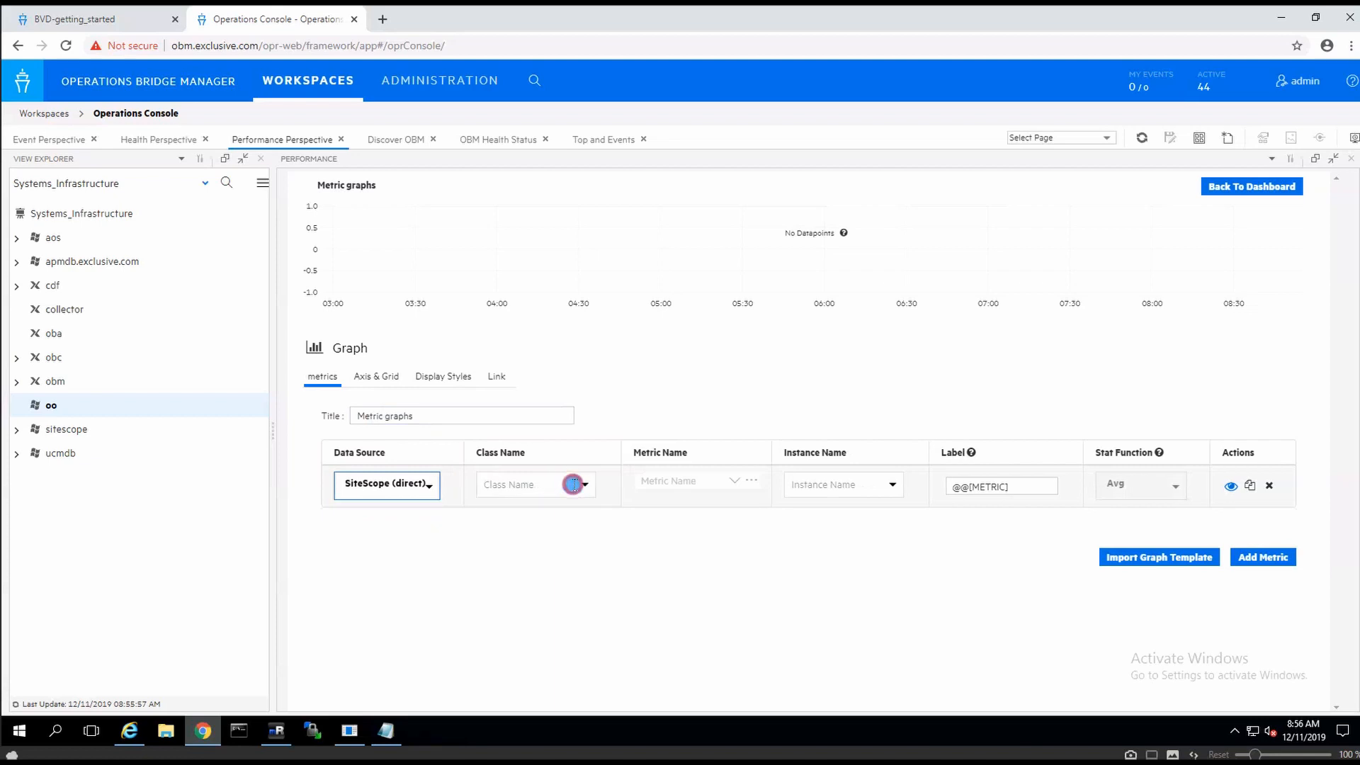
click(573, 484)
click(533, 509)
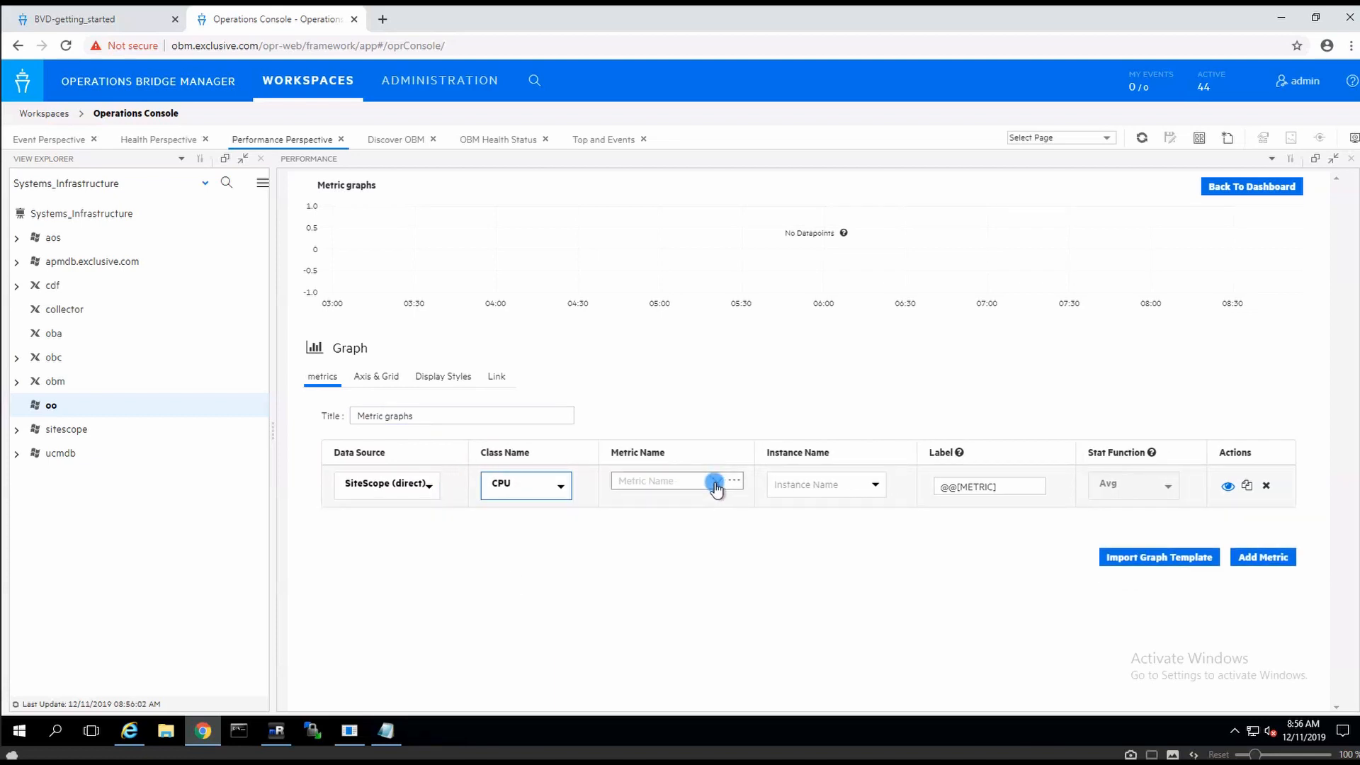
click(716, 488)
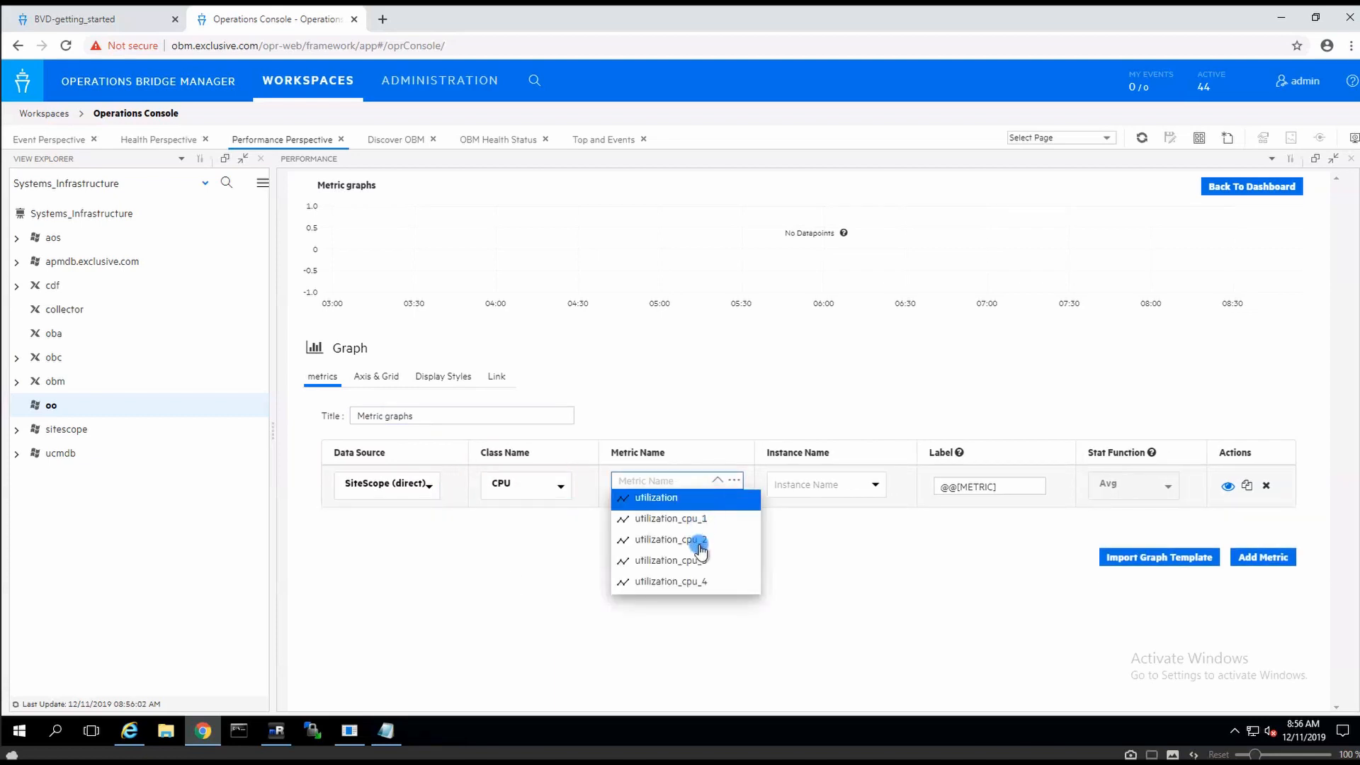
click(668, 500)
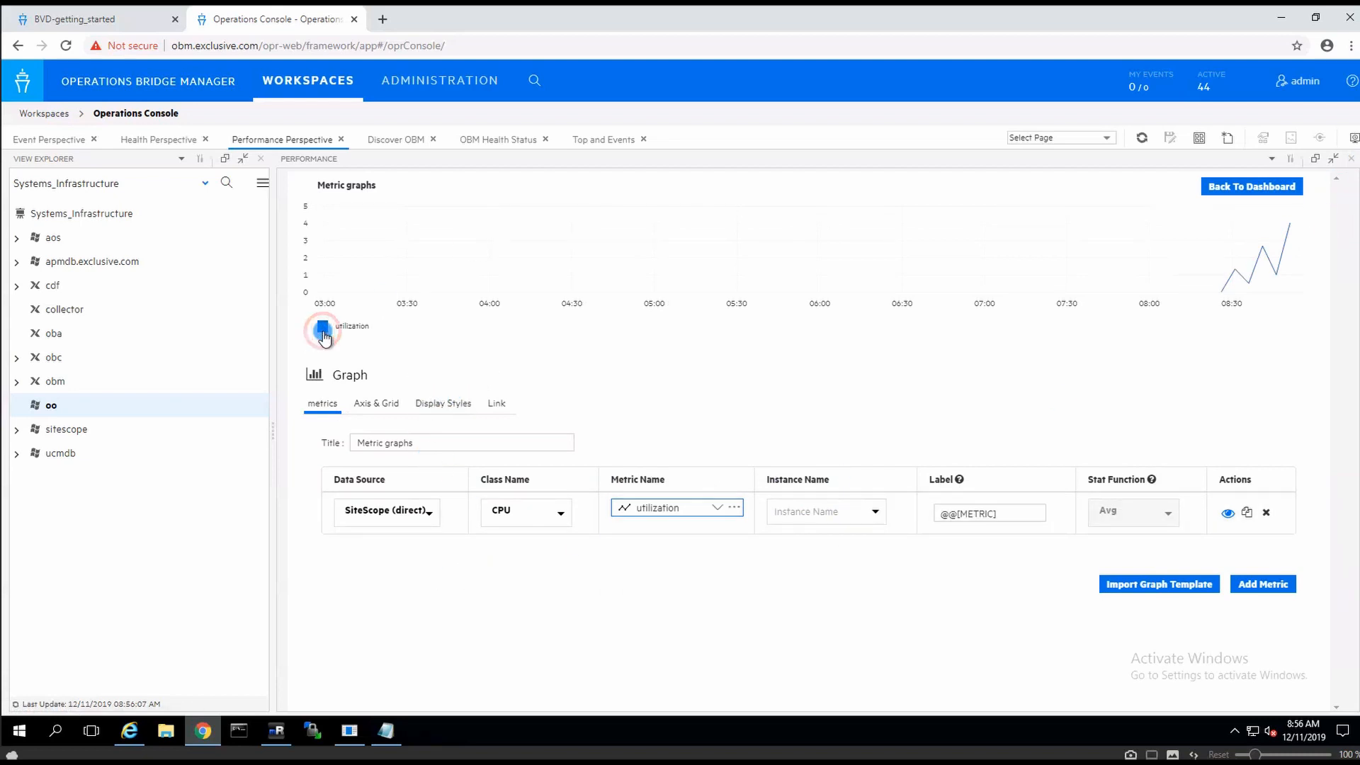
Colour the utilization series dark green and display the Metric graphs chart as bars instead of lines.
click(323, 330)
click(336, 371)
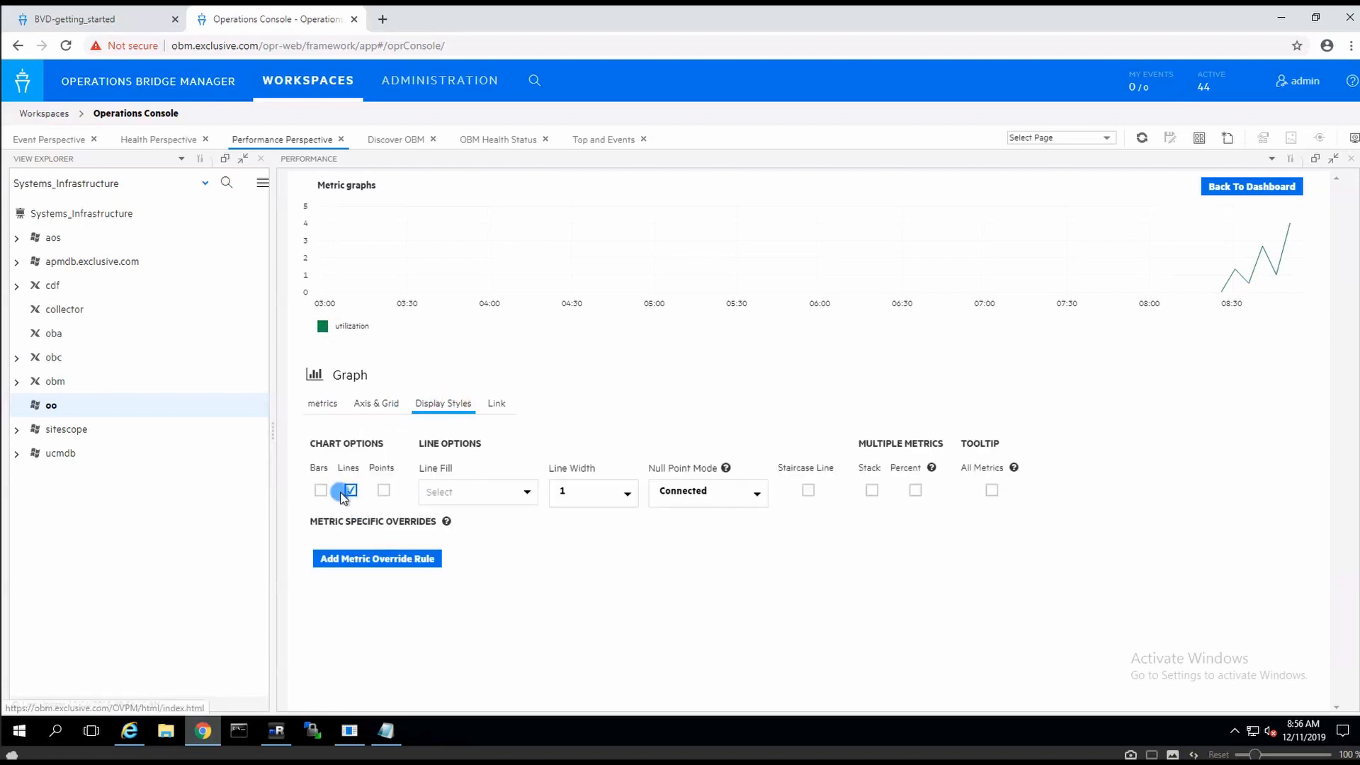
click(321, 490)
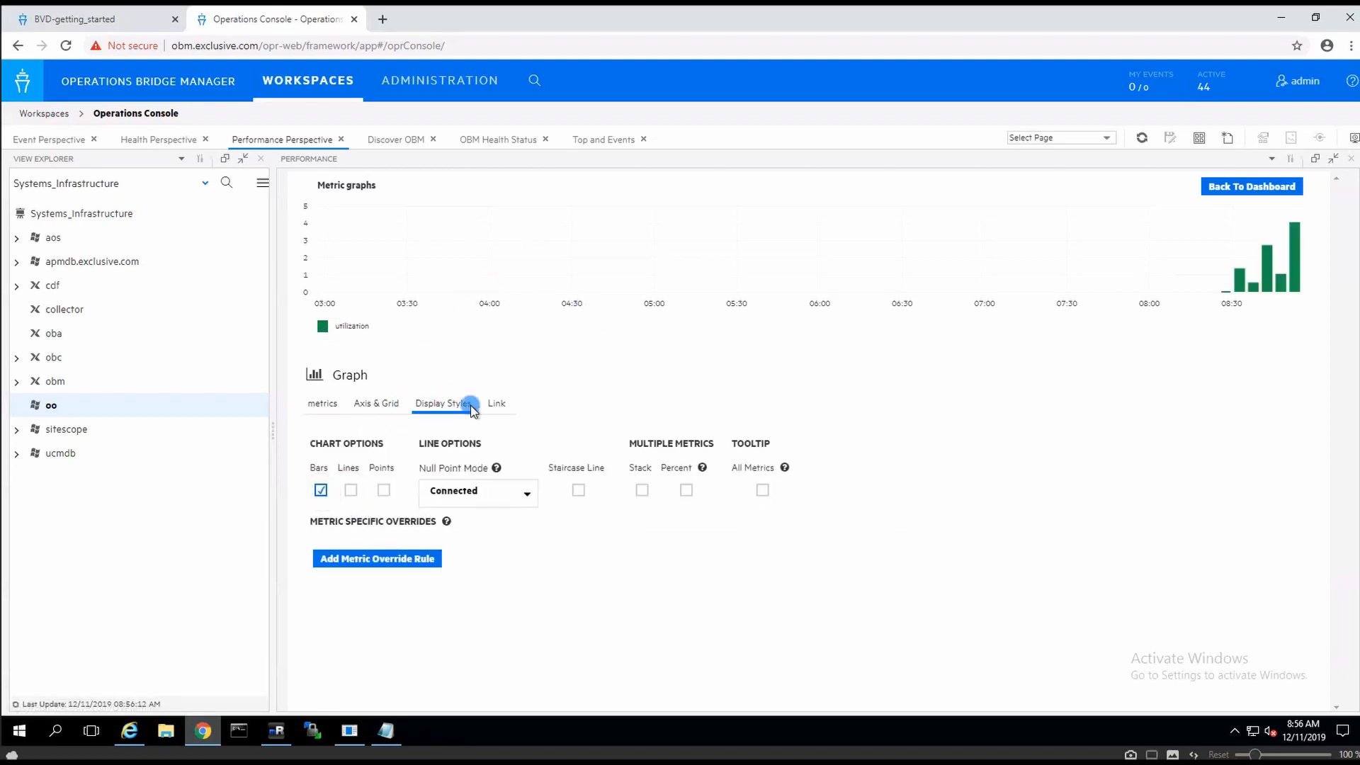
Add a second metric to the graph with data source SiteScope (direct), class name Memory and metric name MB_free.
click(324, 403)
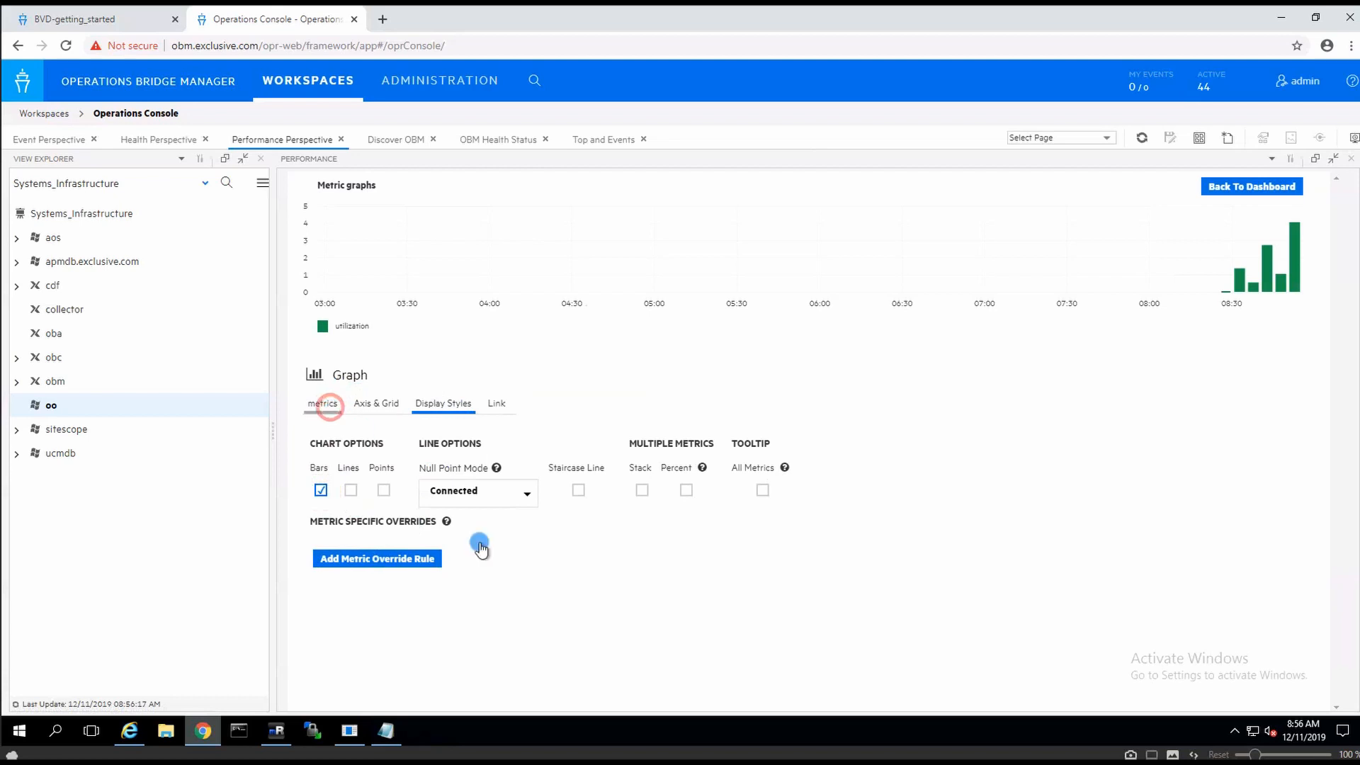
click(1271, 584)
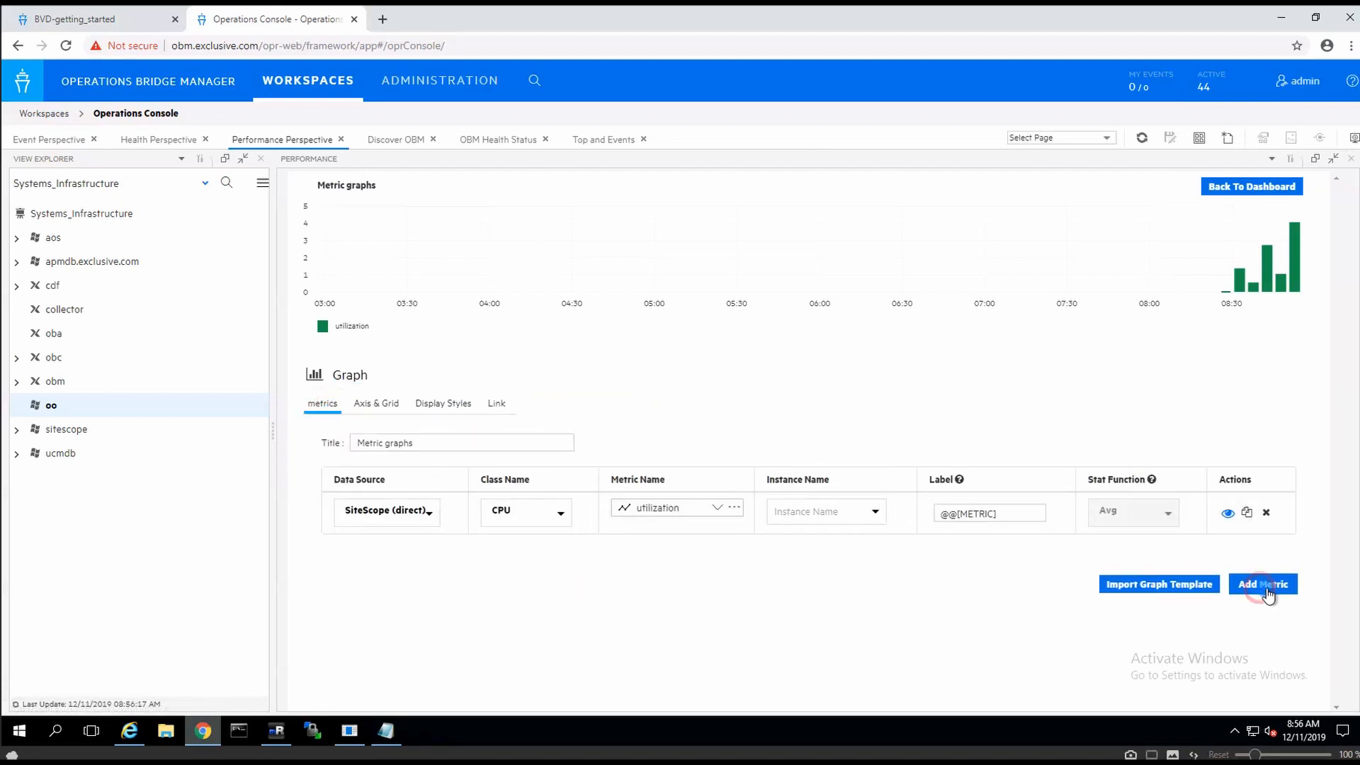
click(447, 556)
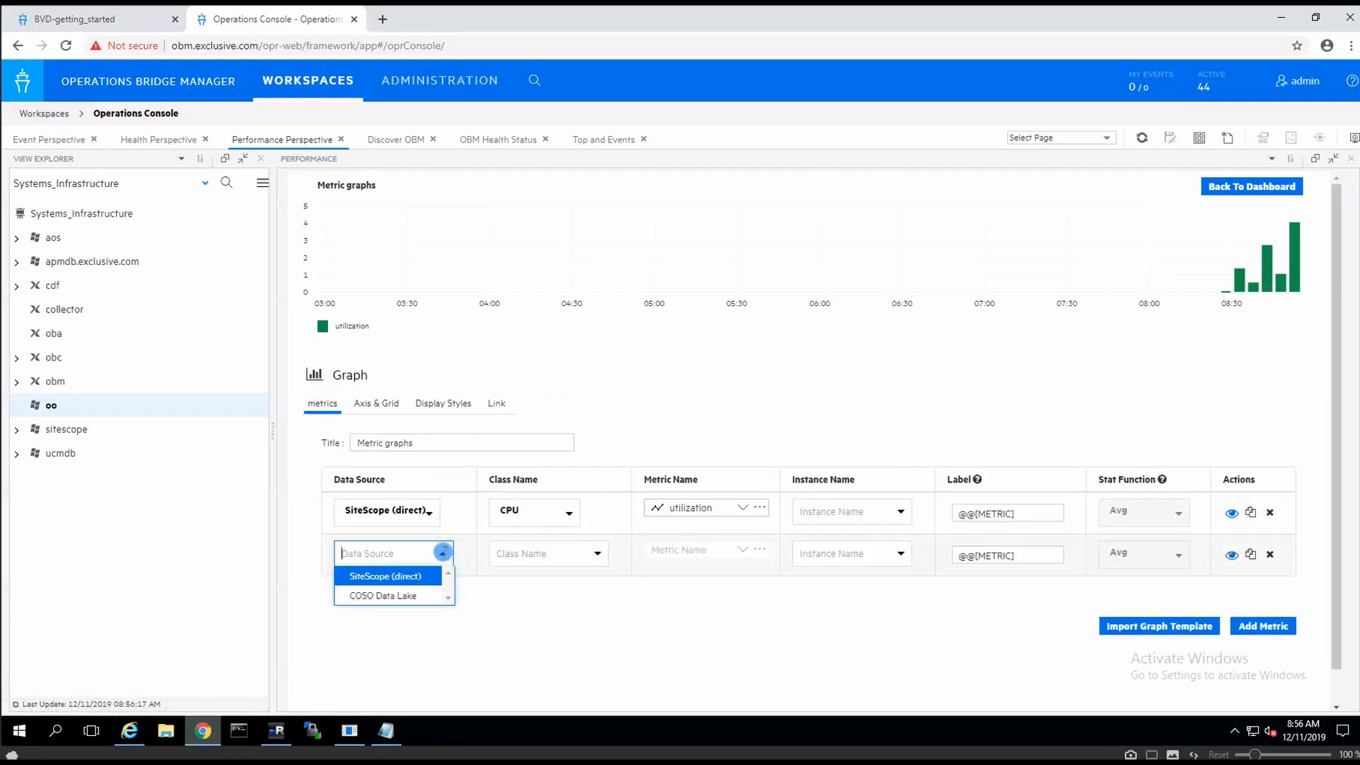
click(406, 579)
click(591, 556)
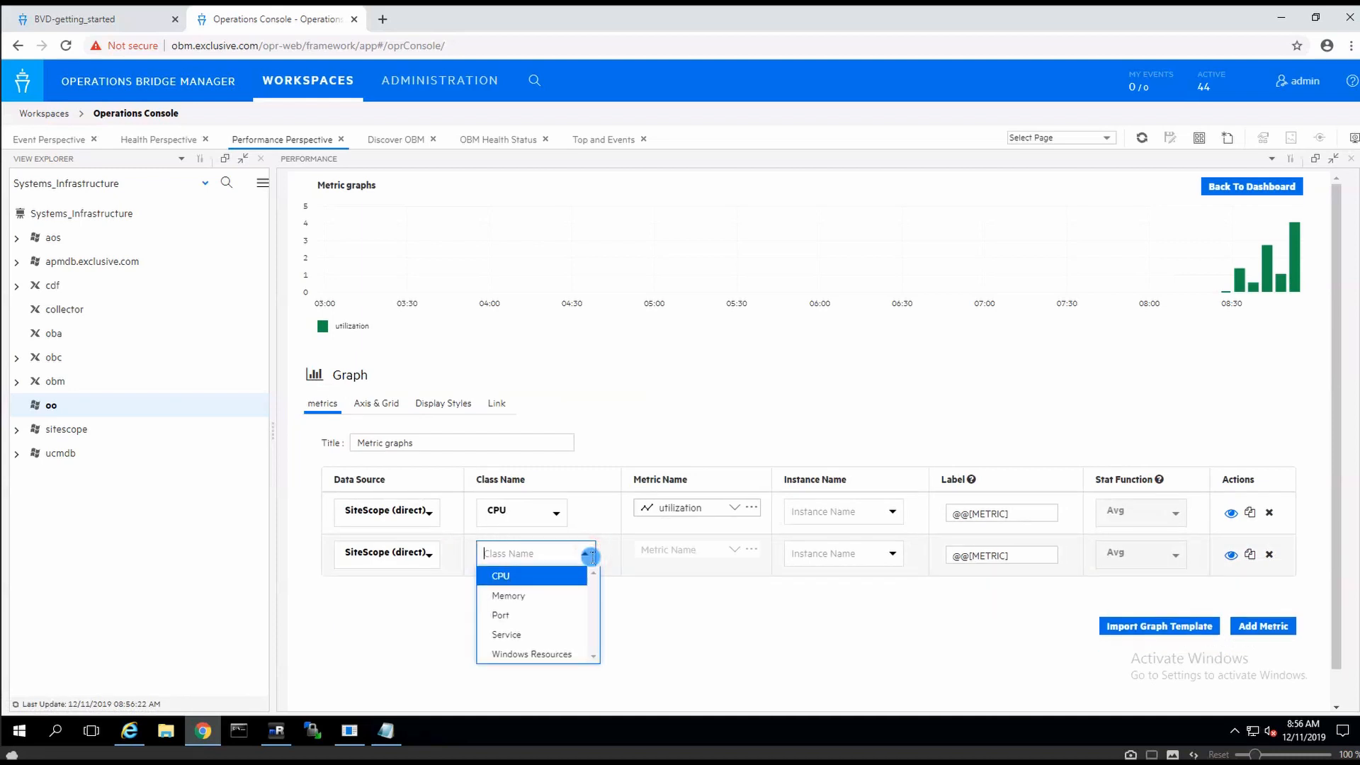
click(510, 595)
click(718, 551)
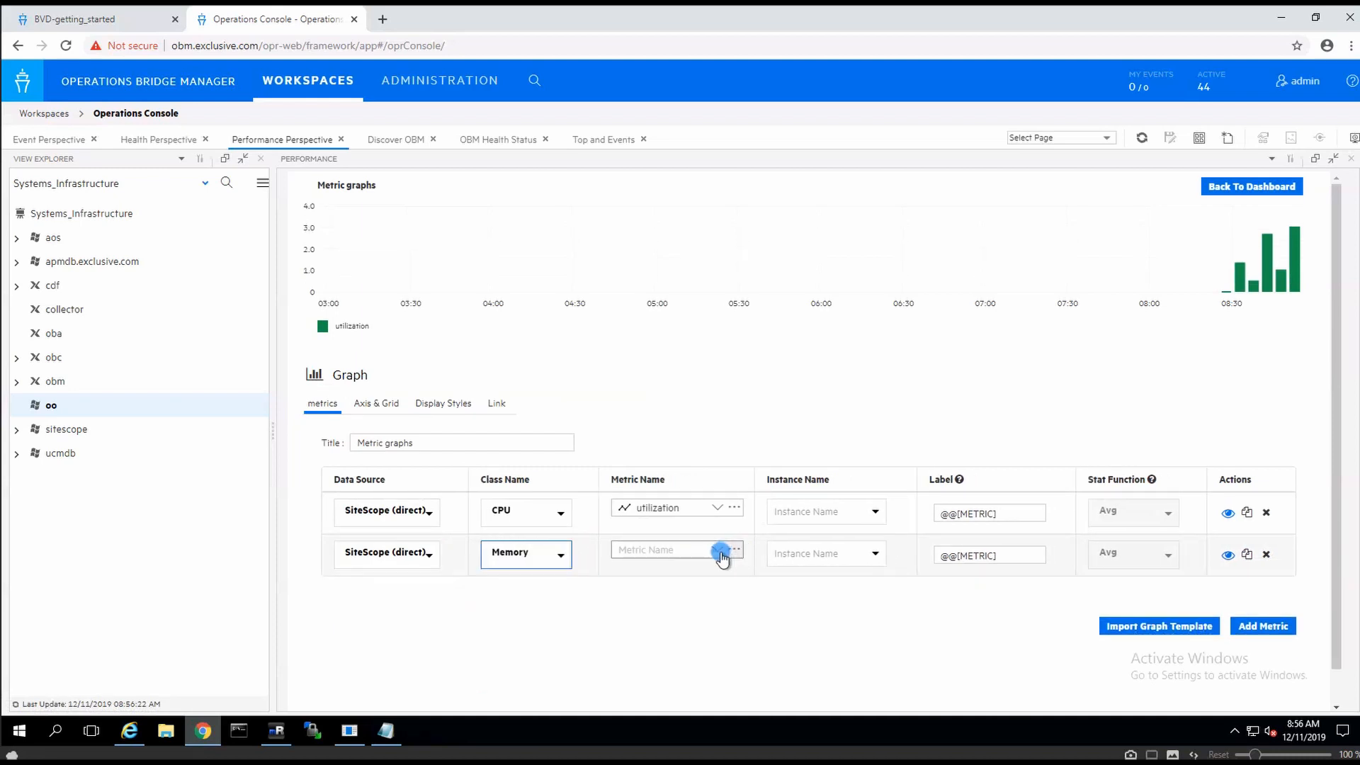
click(709, 576)
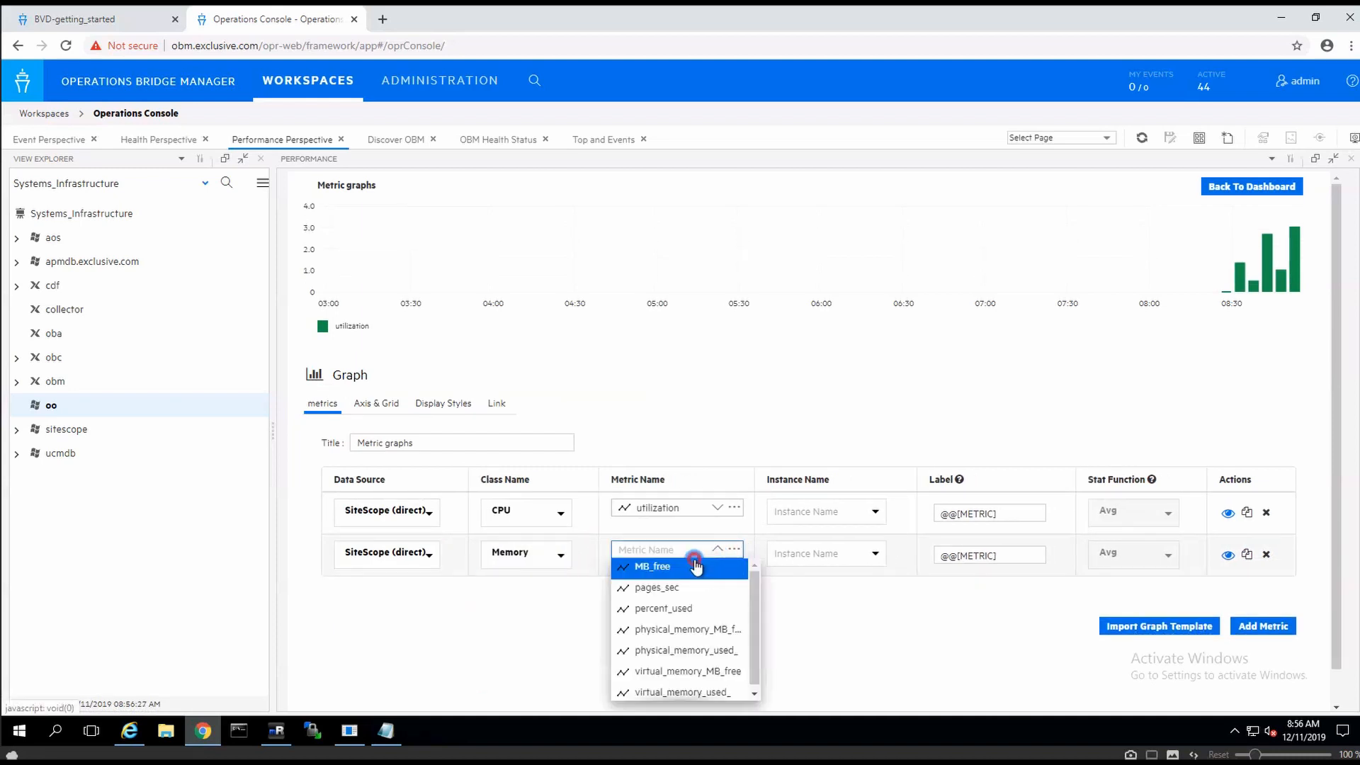
click(788, 509)
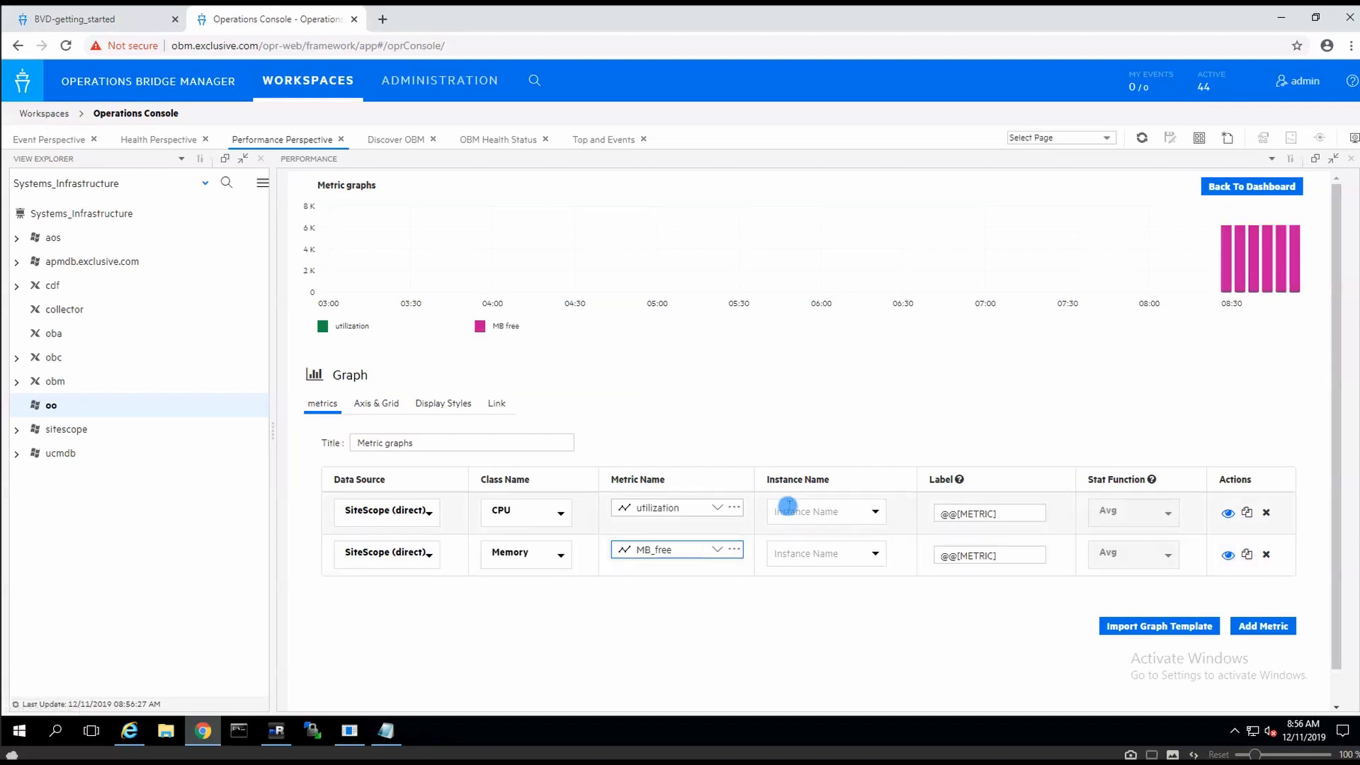
Change the Memory metric's name to percent_used.
click(718, 551)
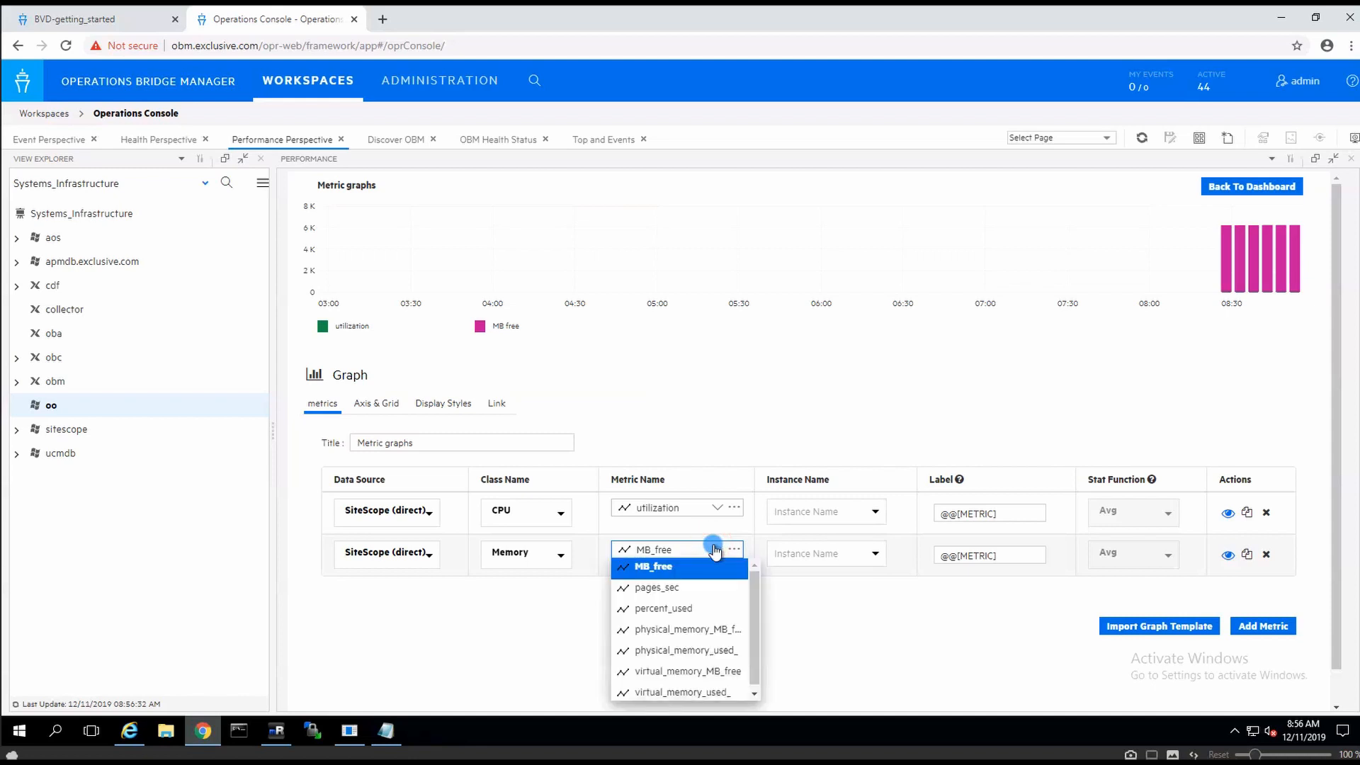
click(705, 609)
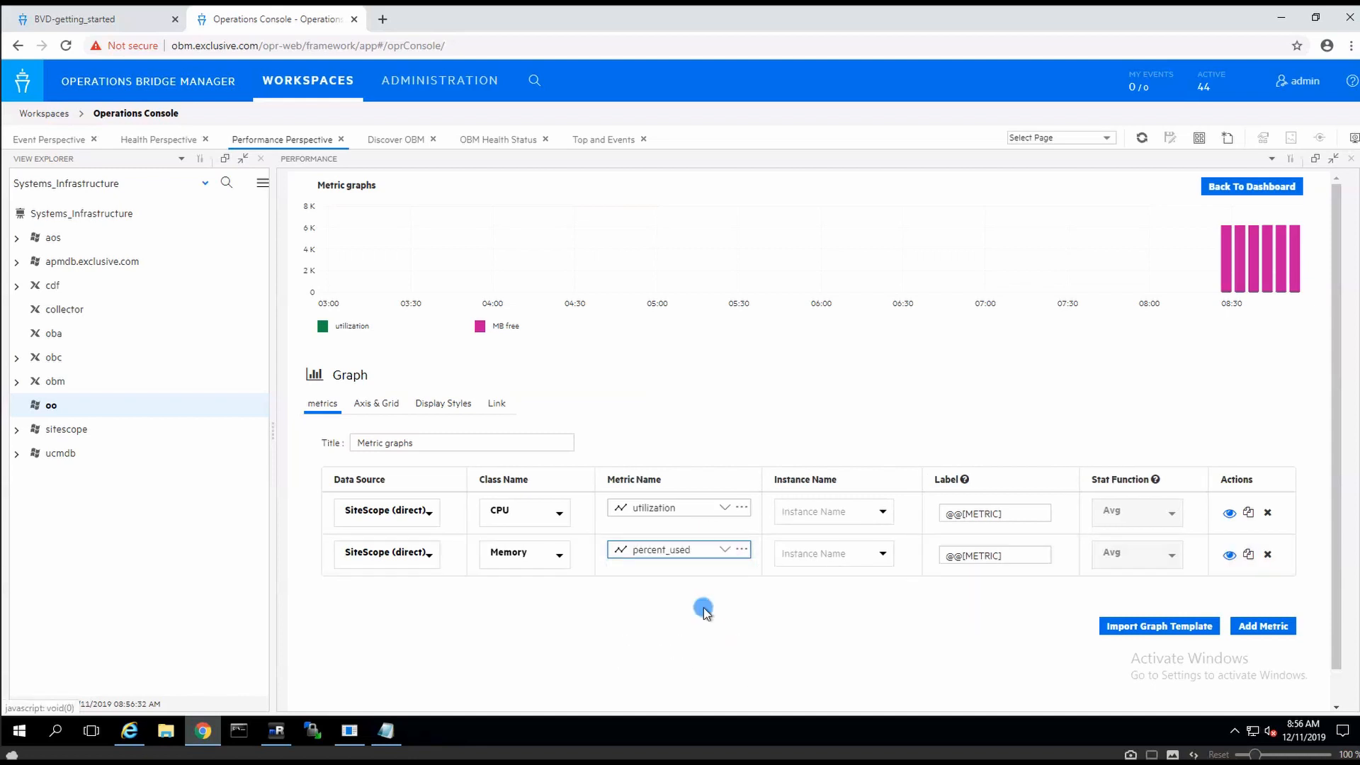
click(725, 551)
Display the Metric graphs chart as lines instead of bars.
click(450, 404)
click(350, 490)
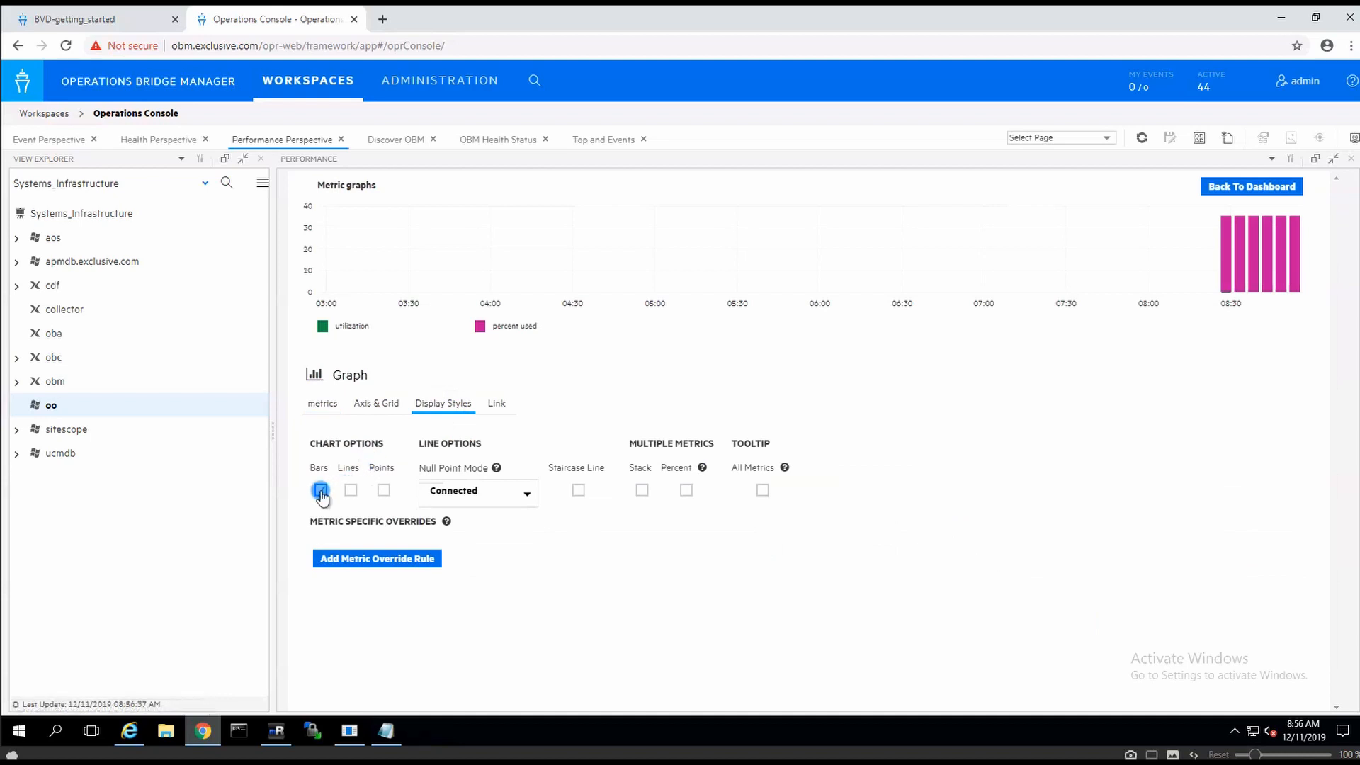
click(350, 489)
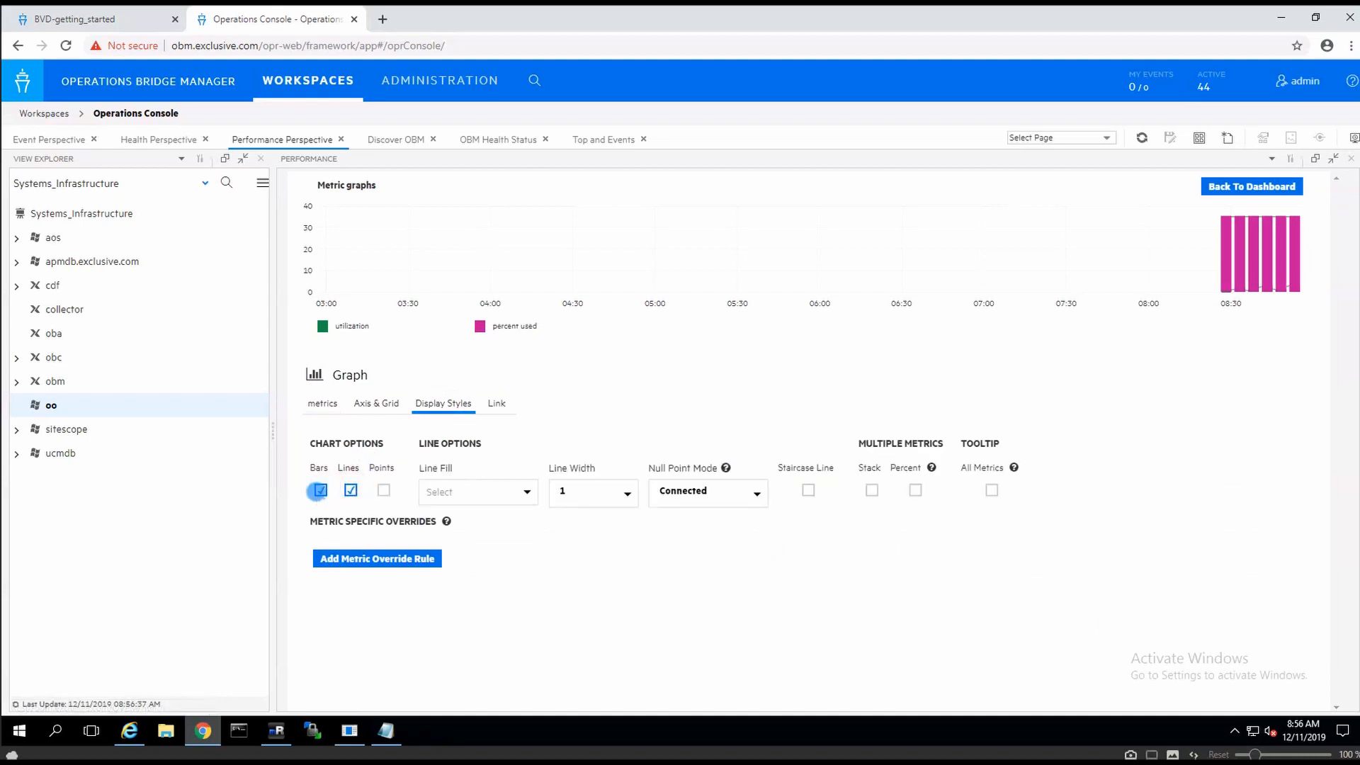
click(319, 491)
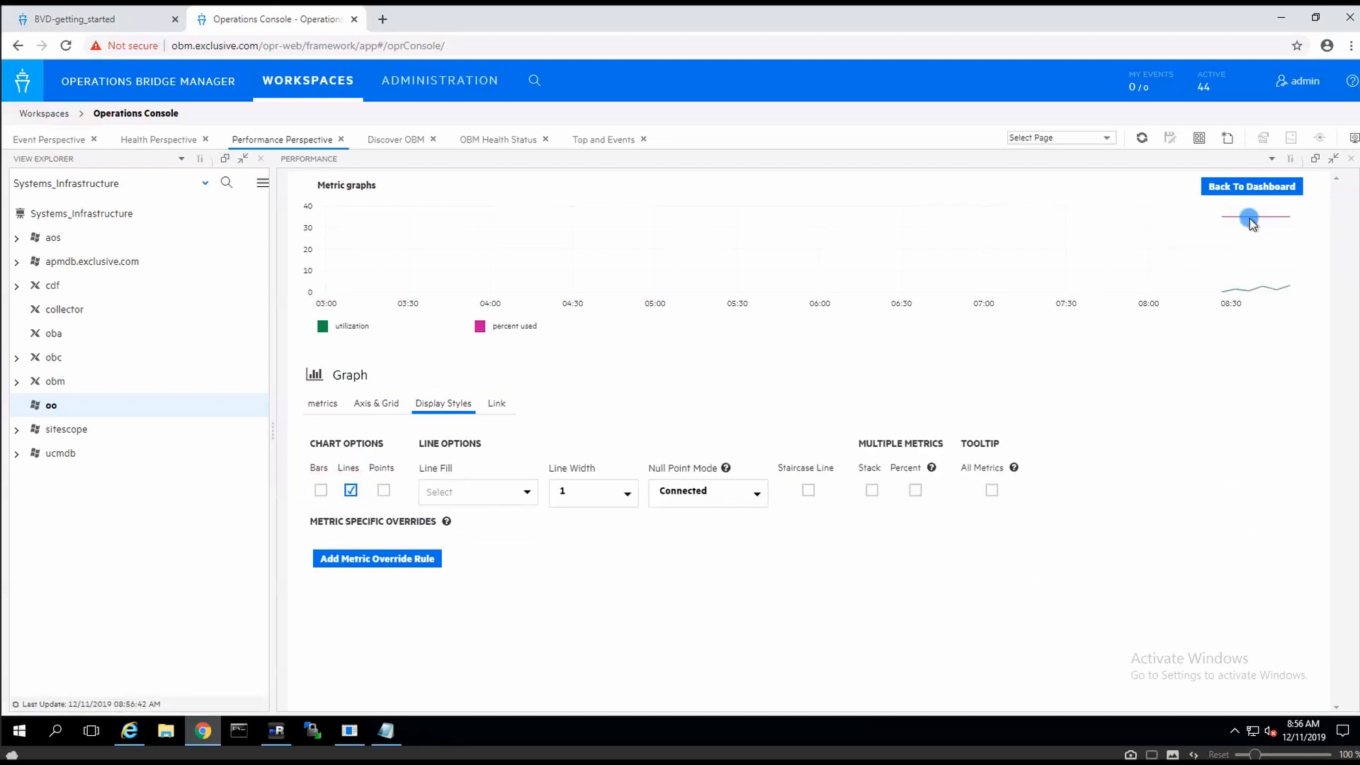
Compare the available Memory metric names with the Memory on OO monitor's counters in SiteScope, keeping percent_used as the graph's metric.
click(323, 402)
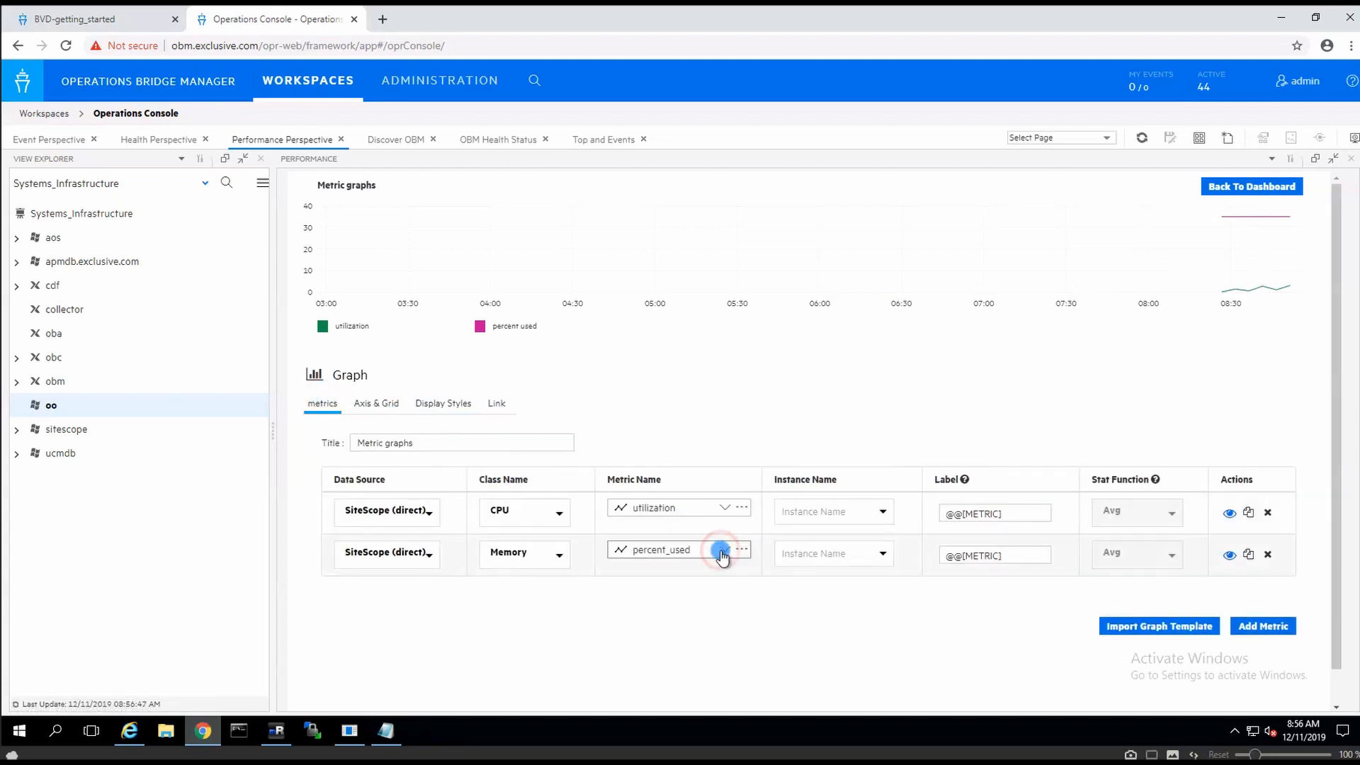
click(722, 556)
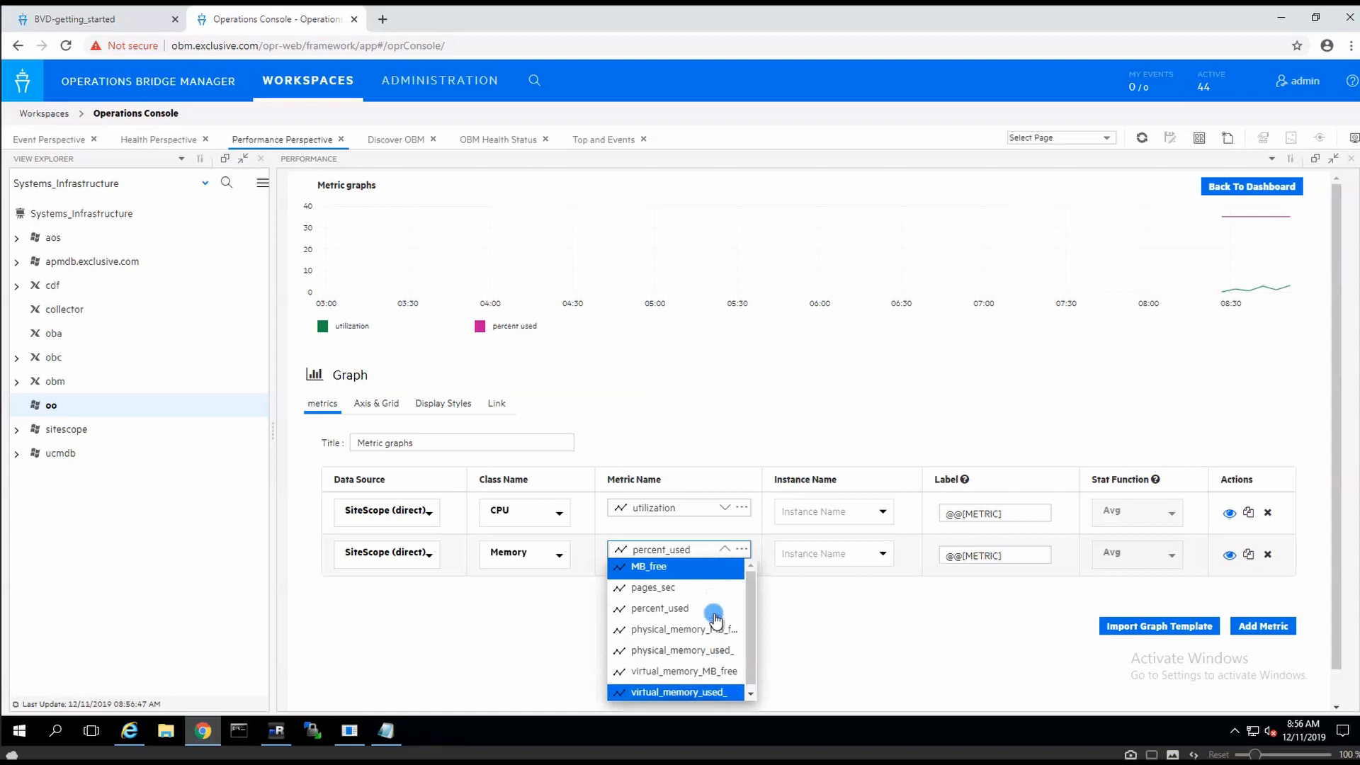
click(131, 737)
click(83, 563)
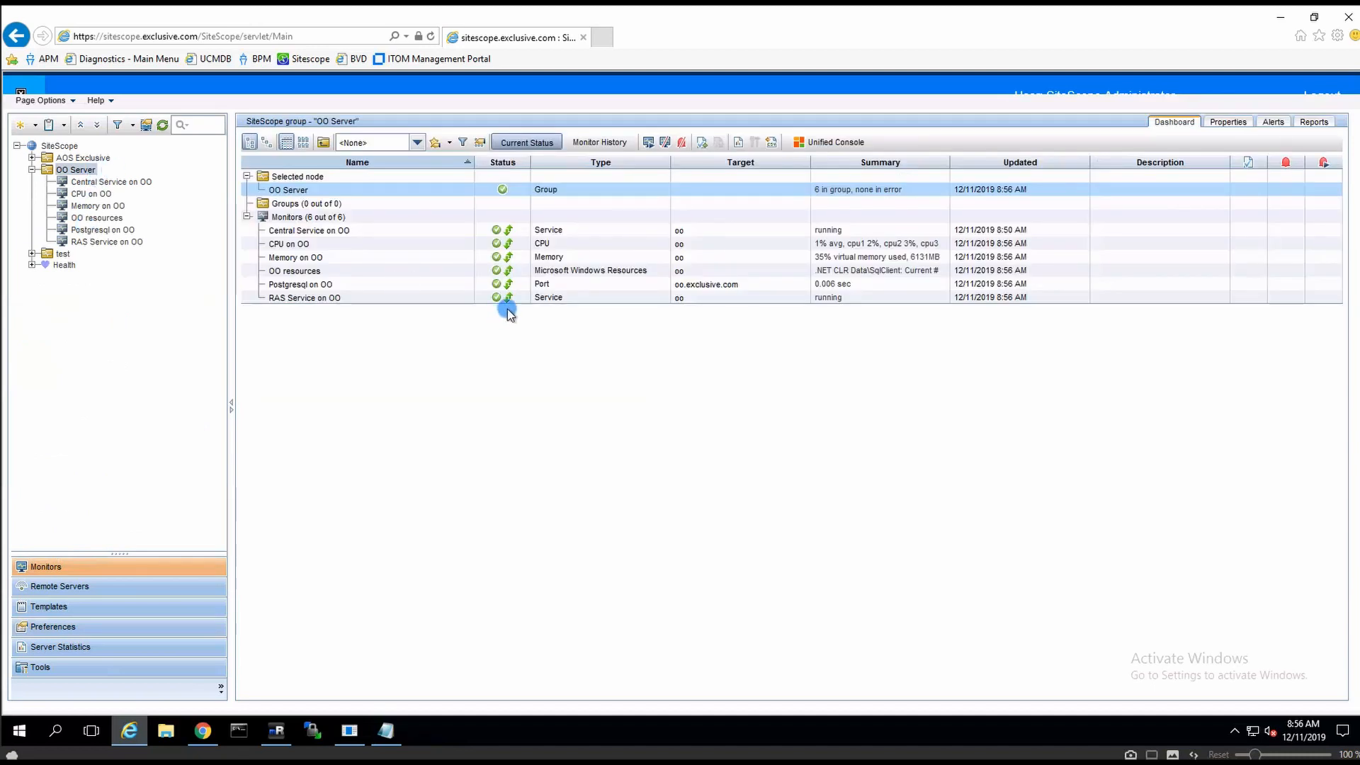
click(106, 207)
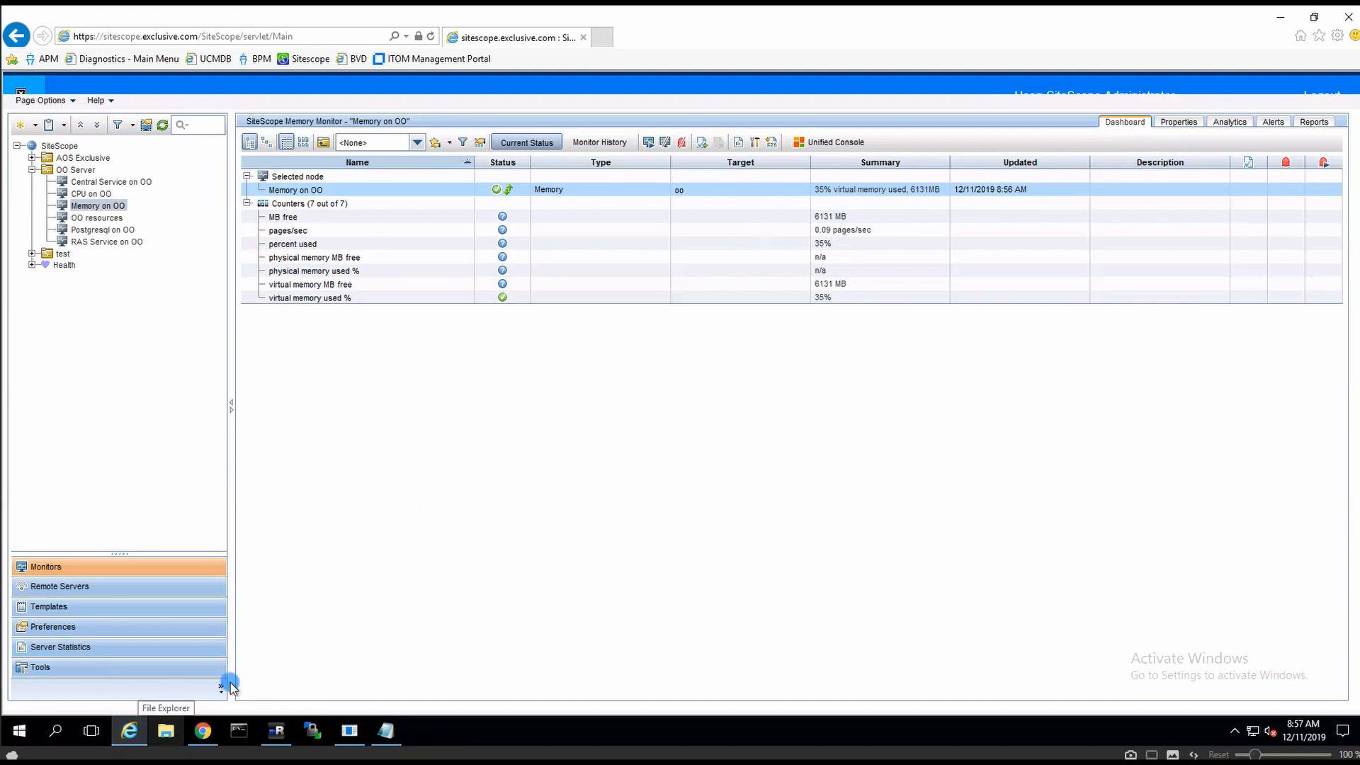
click(204, 730)
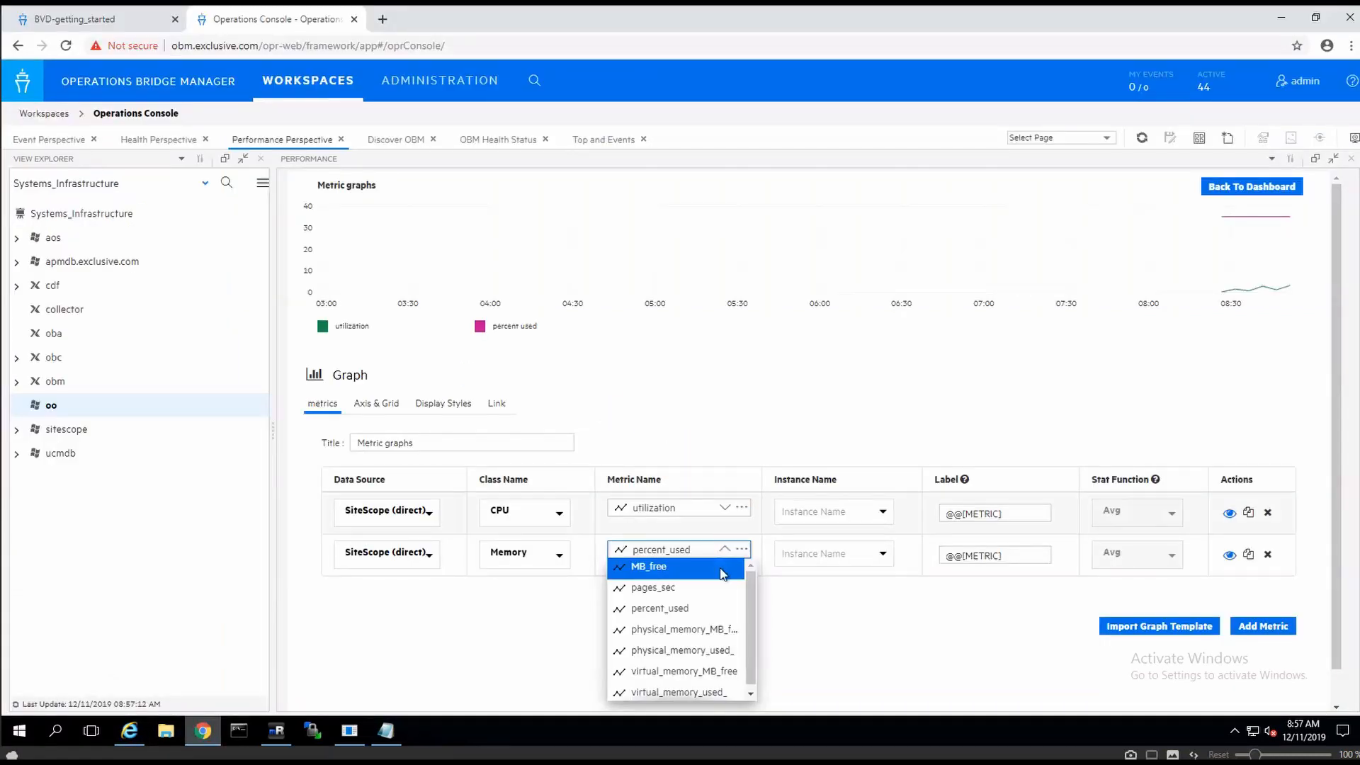
click(669, 608)
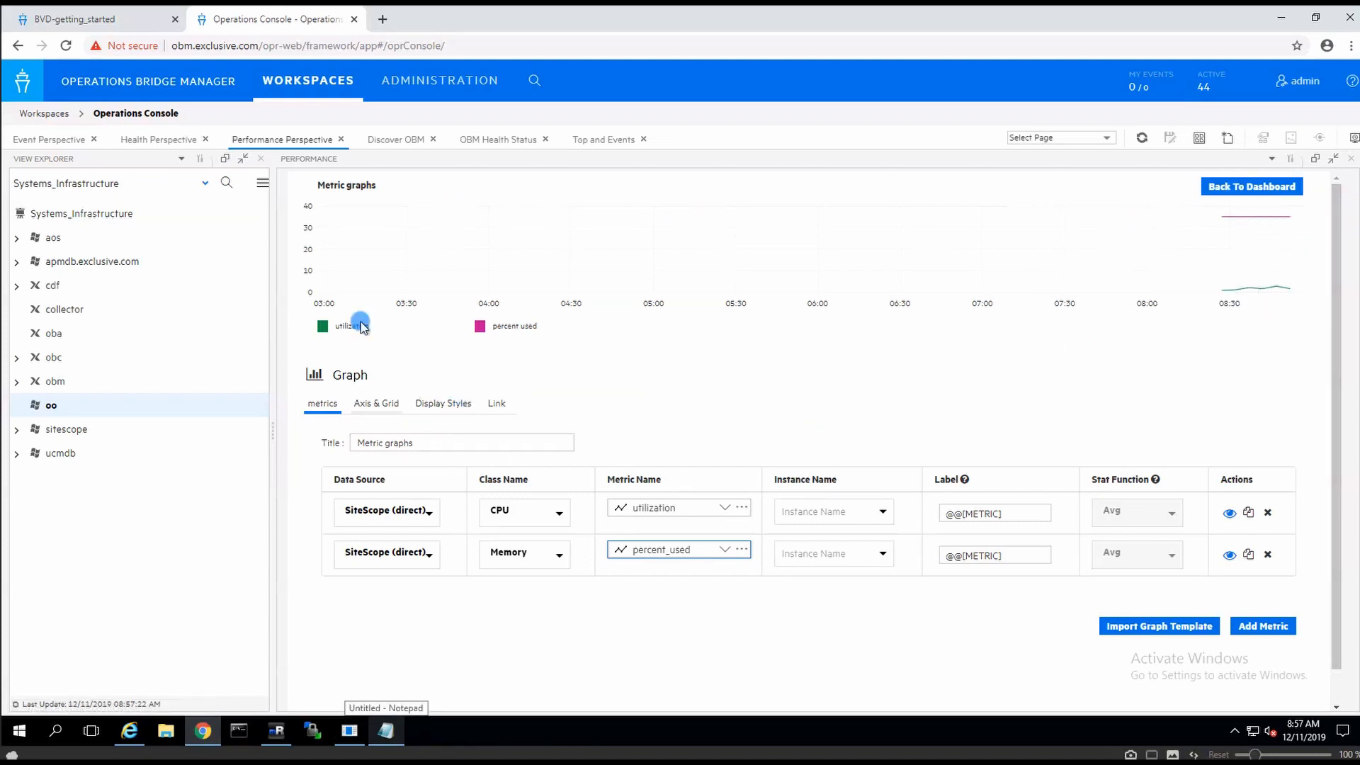
Examine the utilization series' axis and colour options, the graph's display styles, its axis and grid settings, and the metric labels.
click(324, 326)
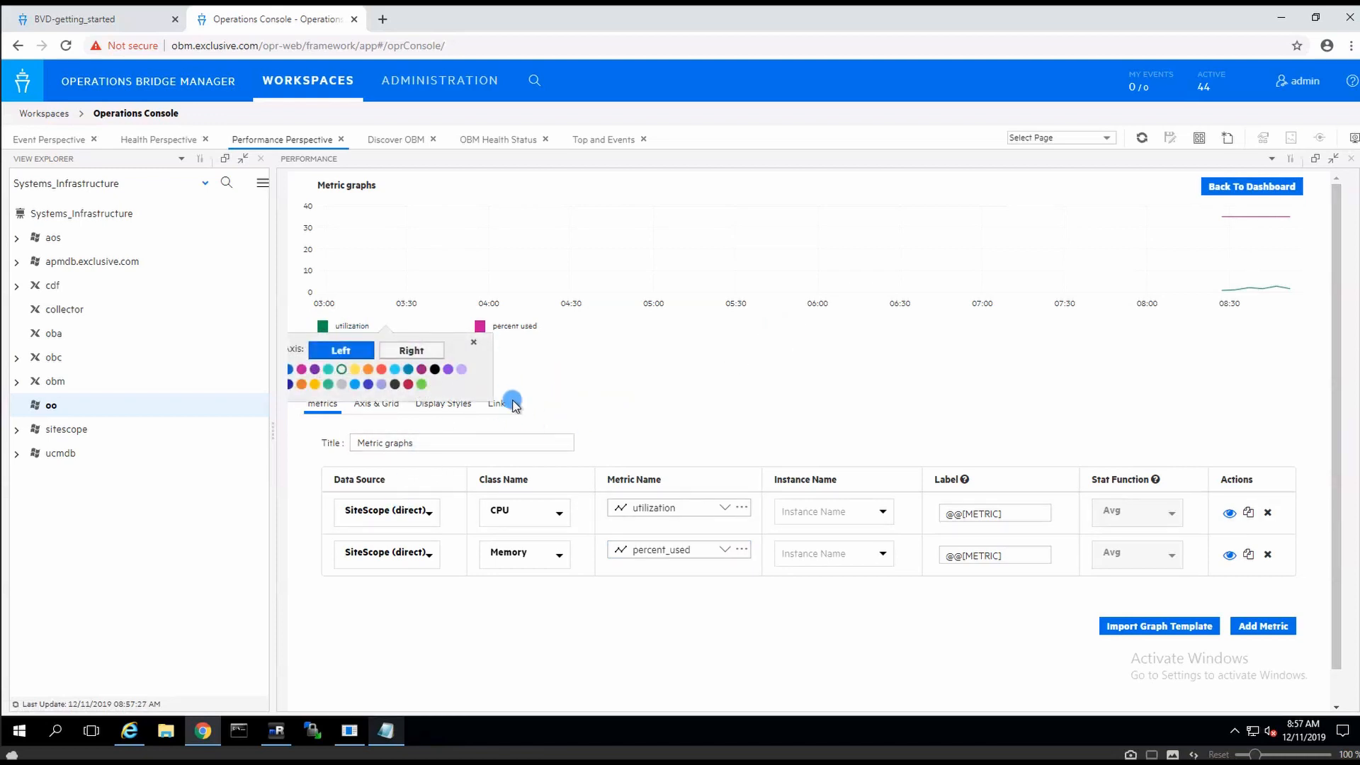
click(474, 342)
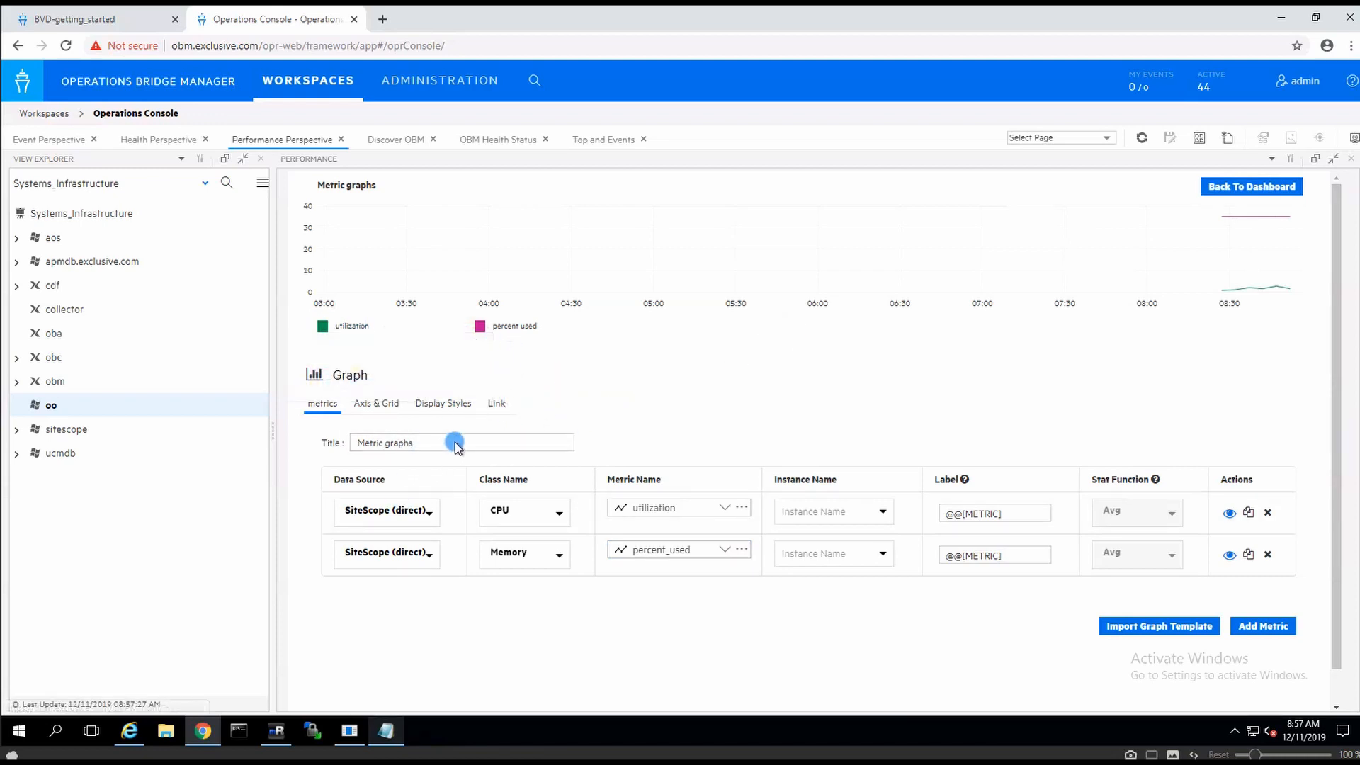
click(459, 405)
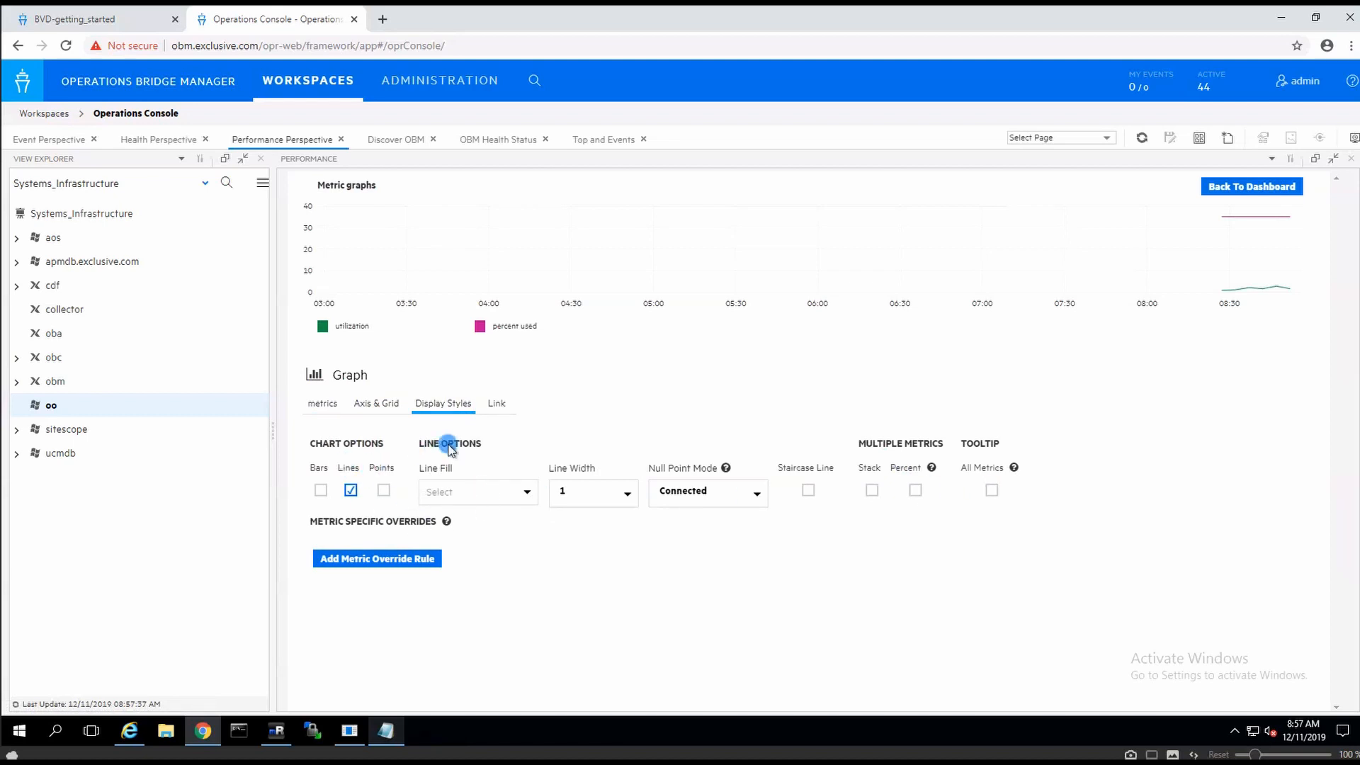
click(424, 563)
click(551, 551)
click(331, 552)
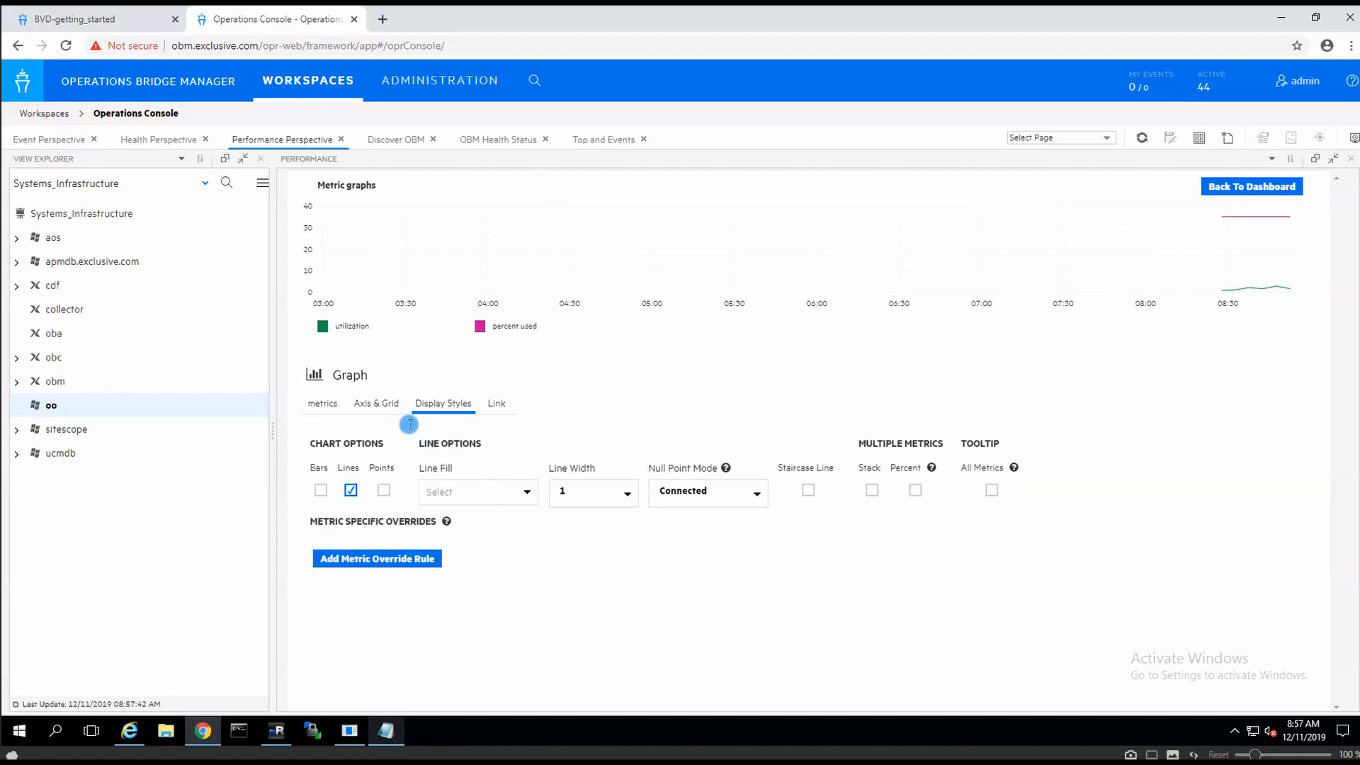
click(374, 402)
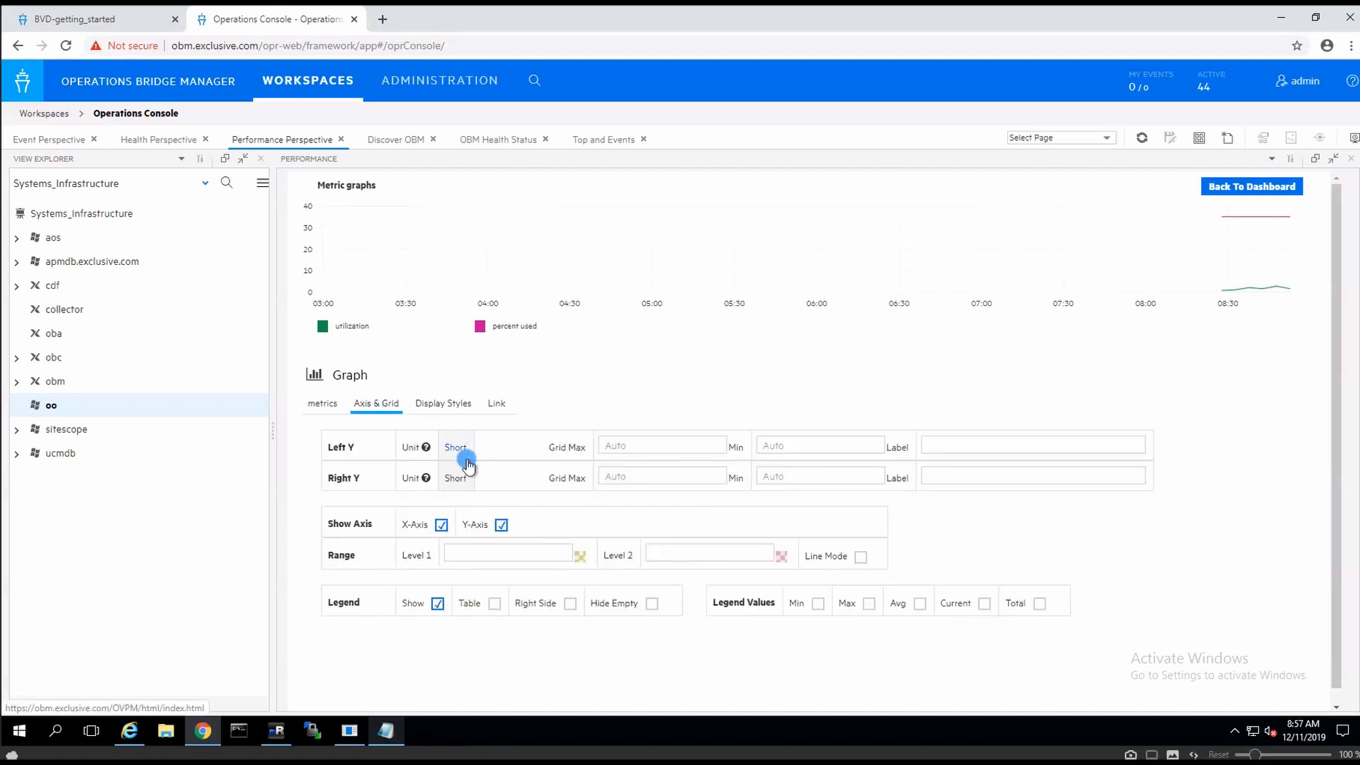
click(312, 405)
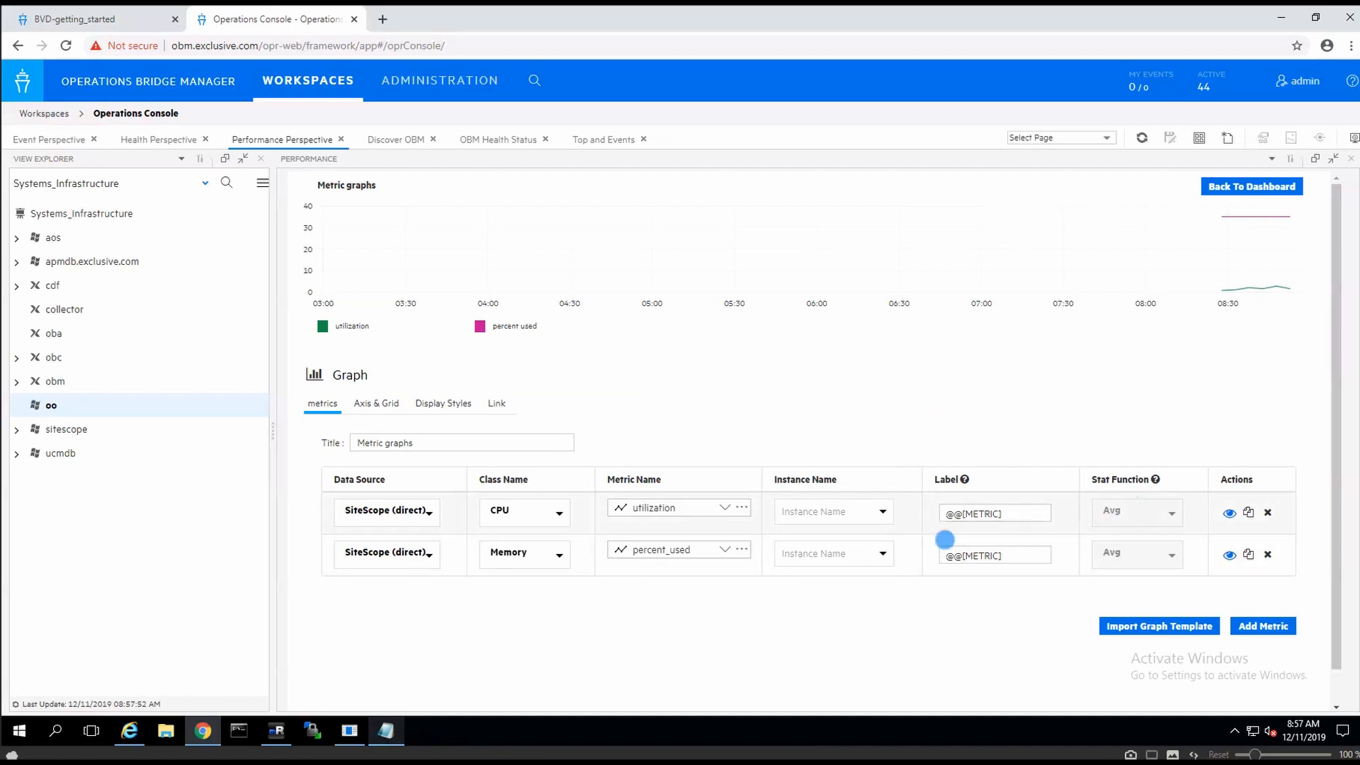
click(1006, 555)
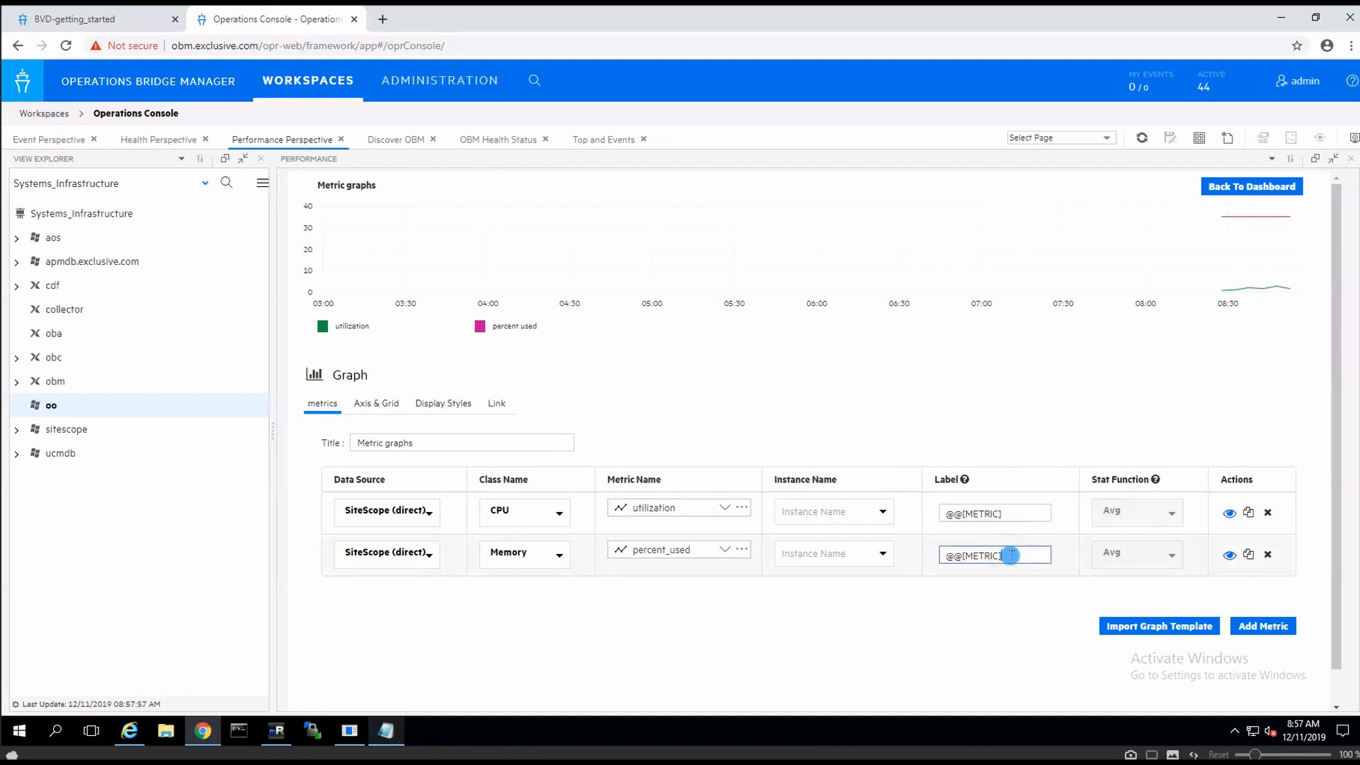
Examine the line fill, line width and null point mode options and the graph's axis and grid settings.
click(446, 403)
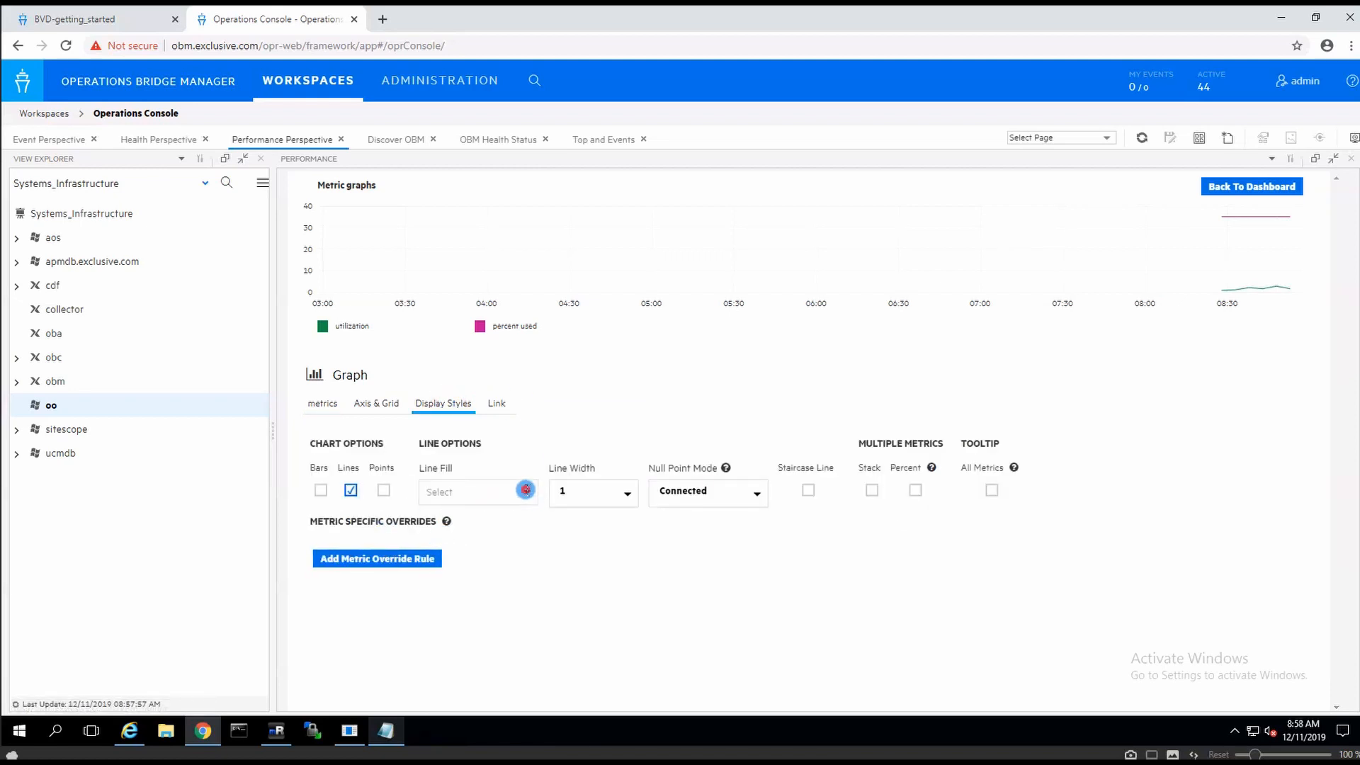
click(526, 491)
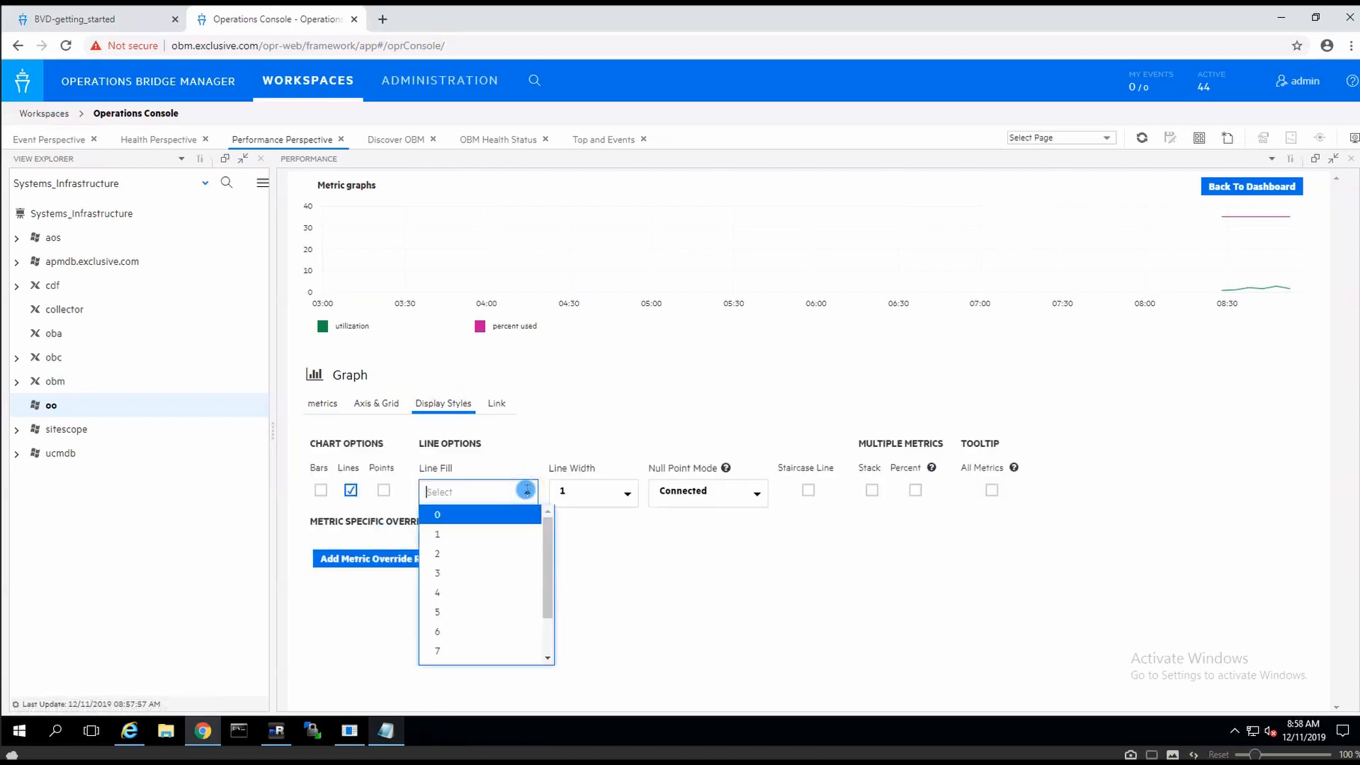
click(609, 491)
click(749, 486)
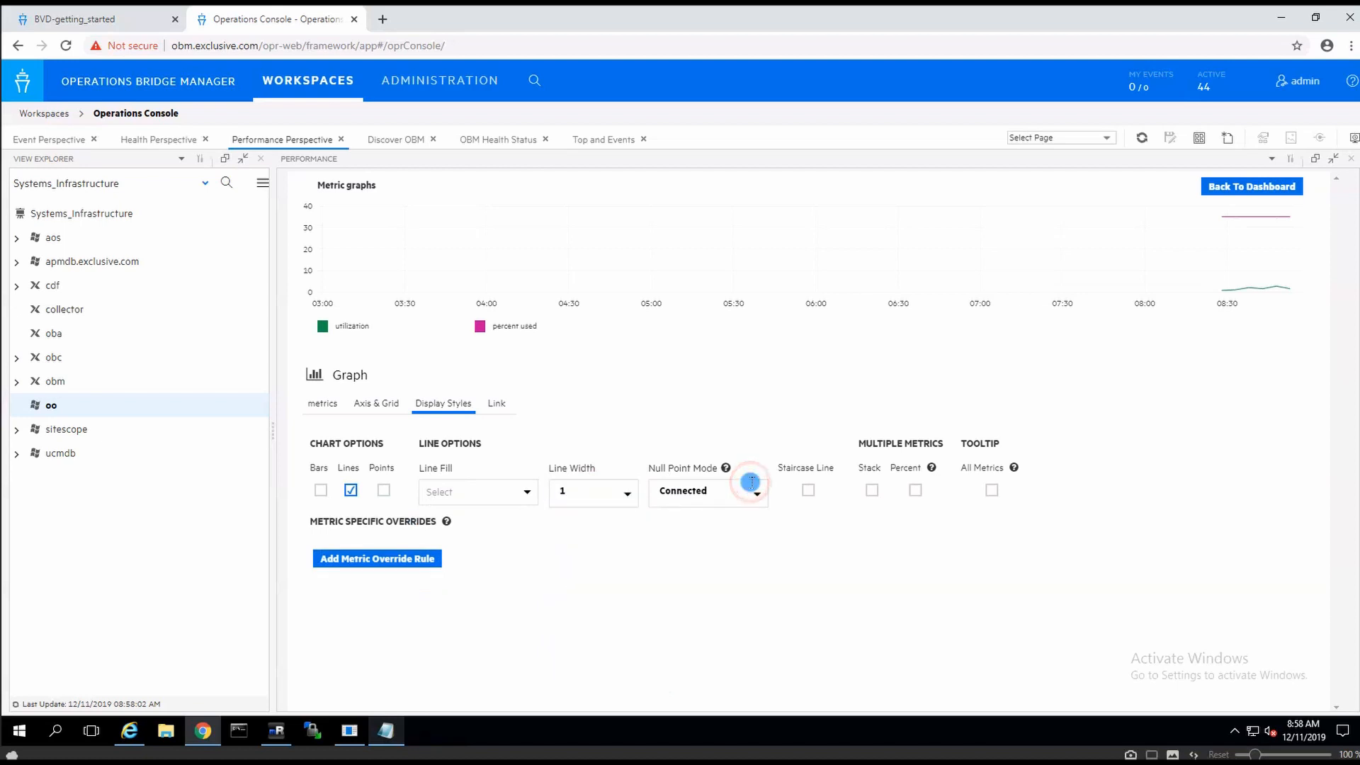
click(831, 537)
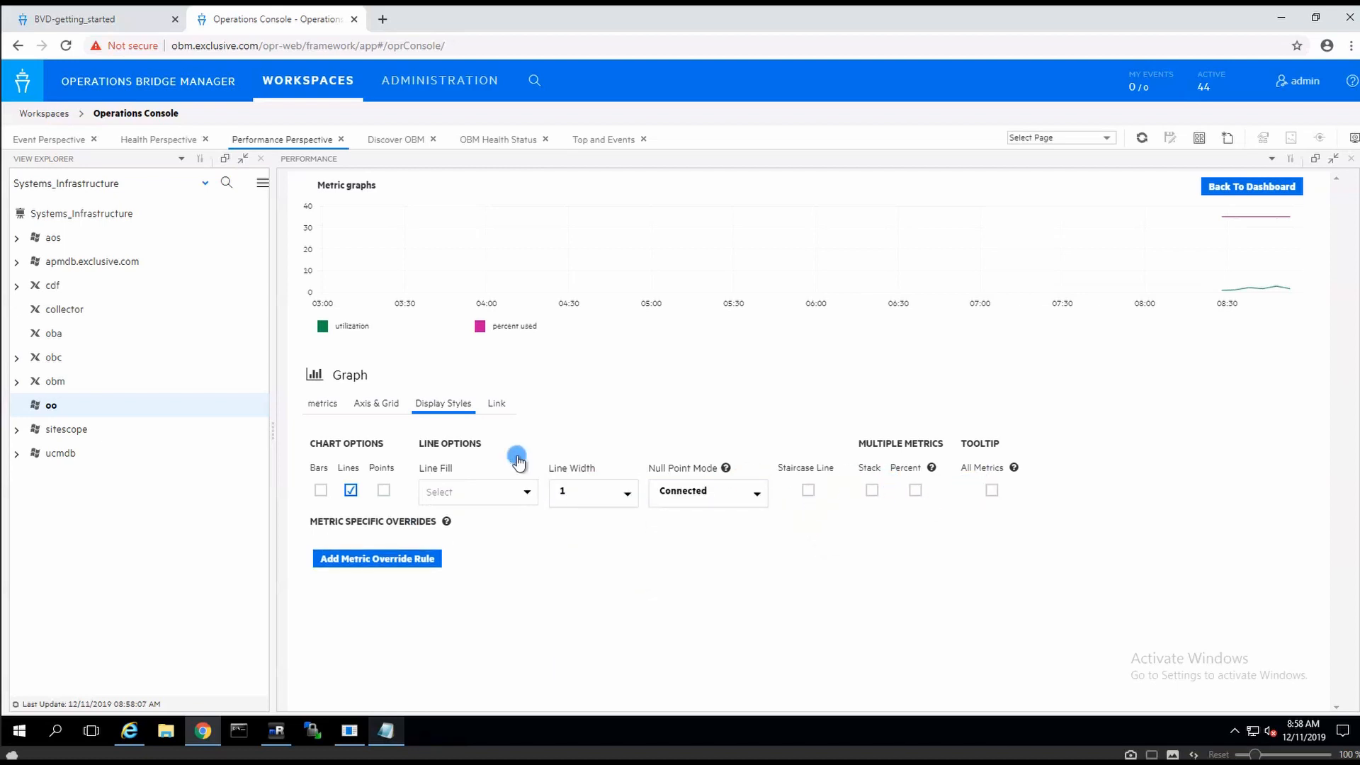
mouse_move(1015, 473)
click(386, 405)
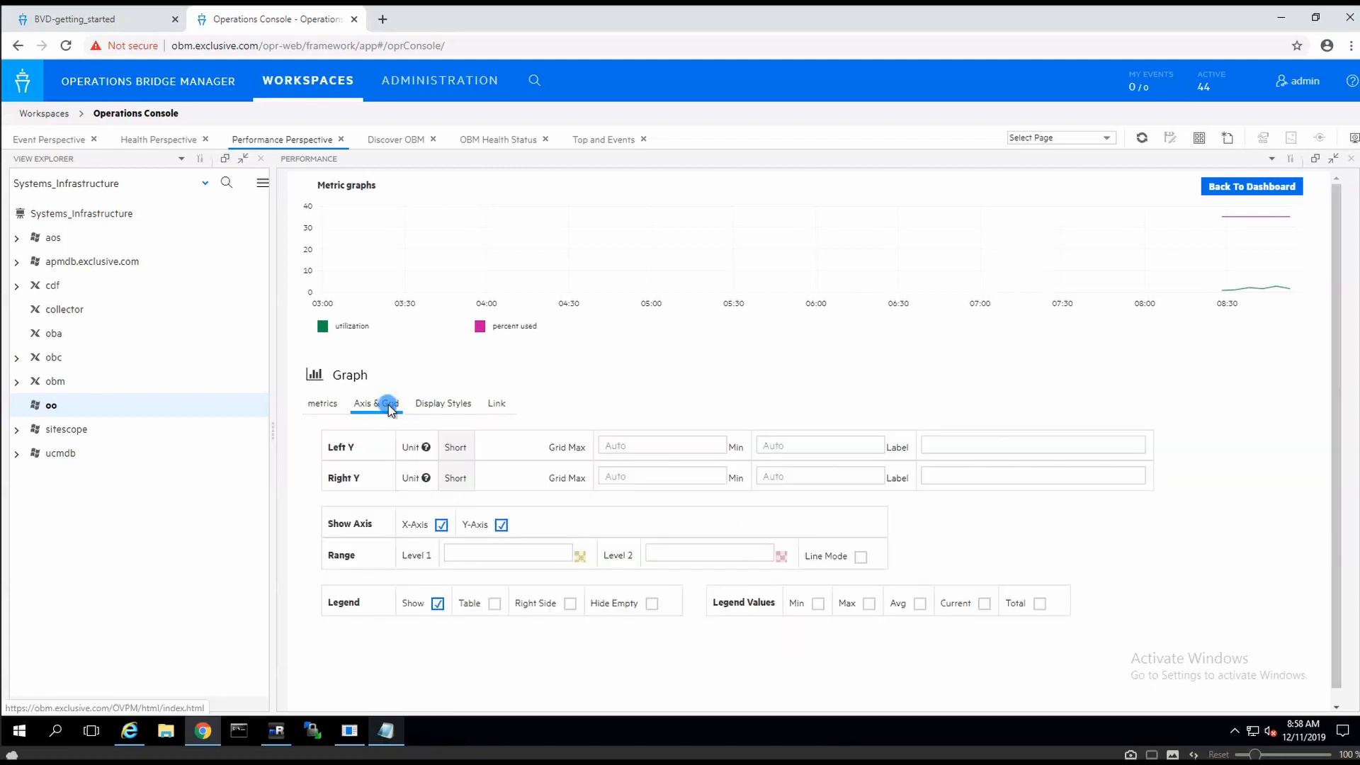
click(322, 403)
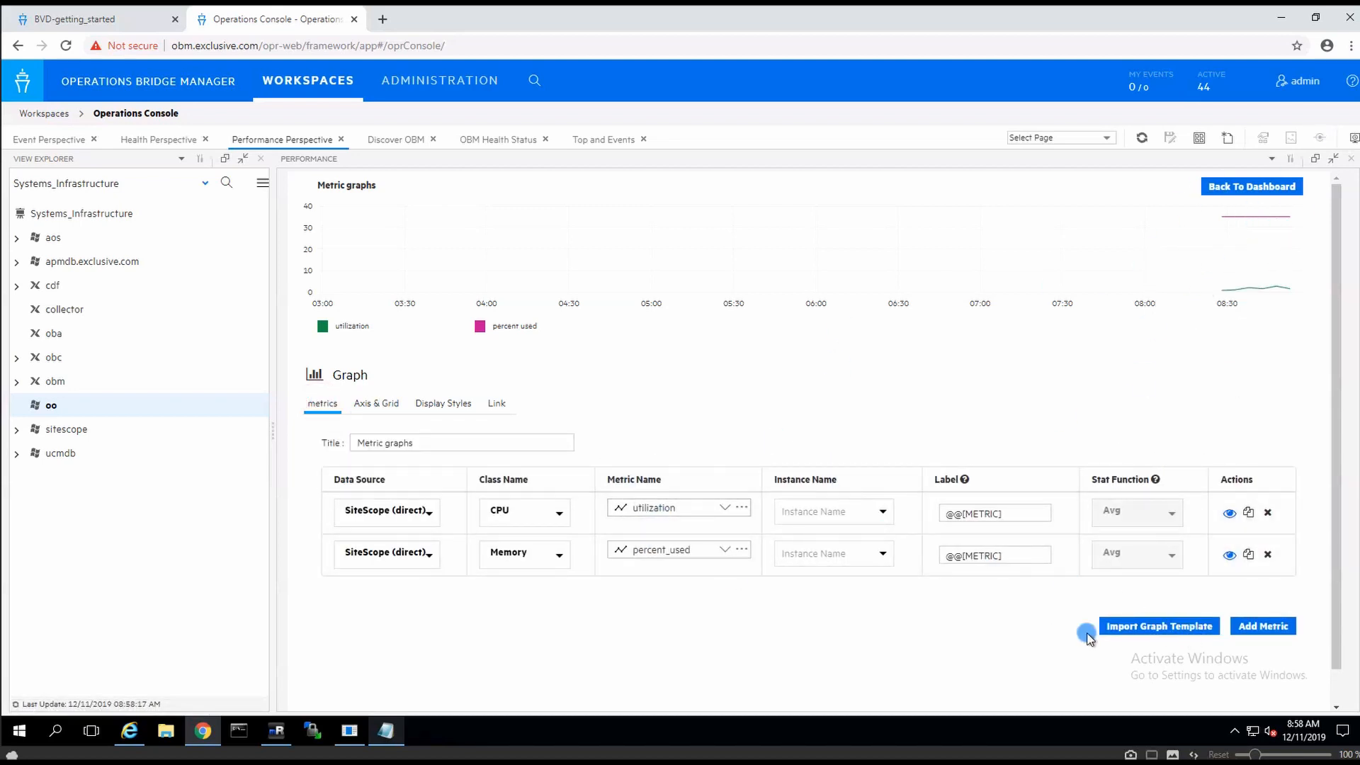
Add a pie chart to the dashboard row below Metric graphs and open it for editing.
click(1216, 188)
click(320, 446)
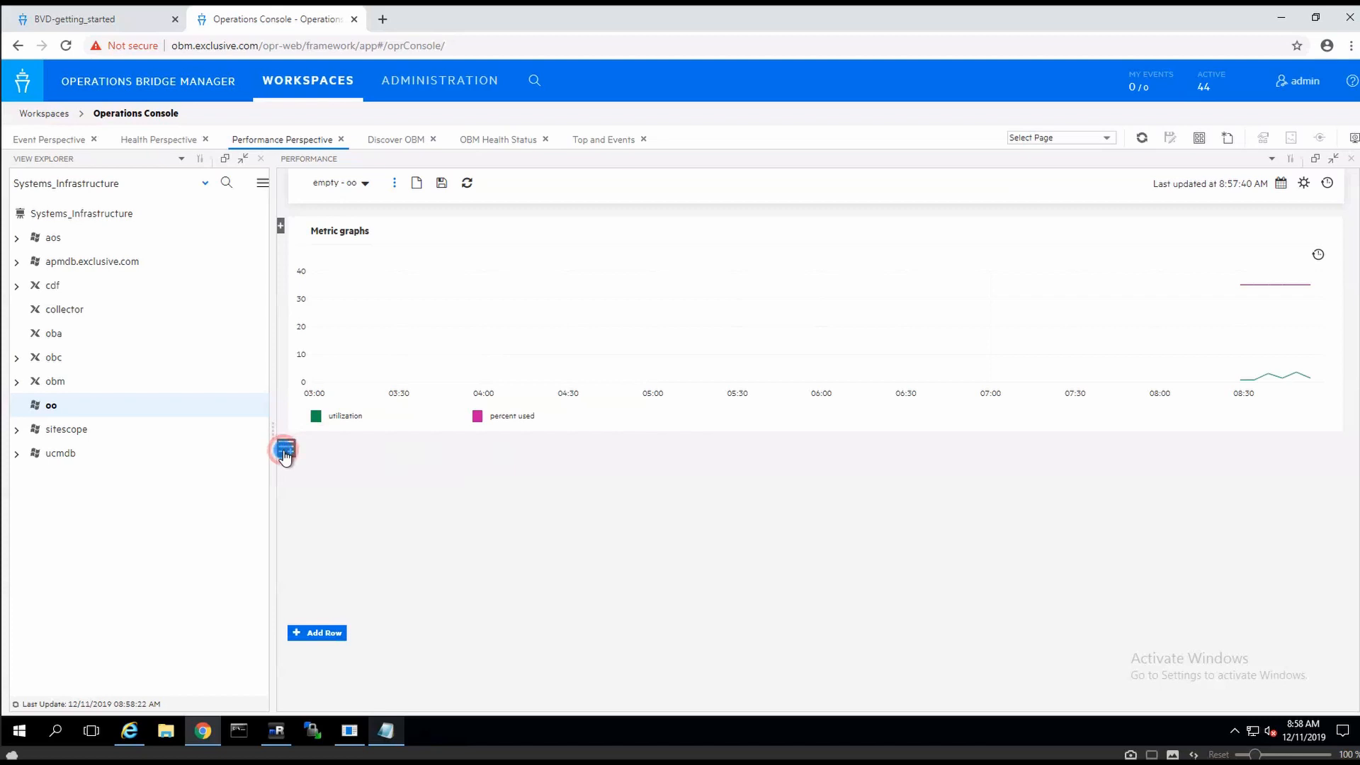
click(284, 450)
mouse_move(364, 457)
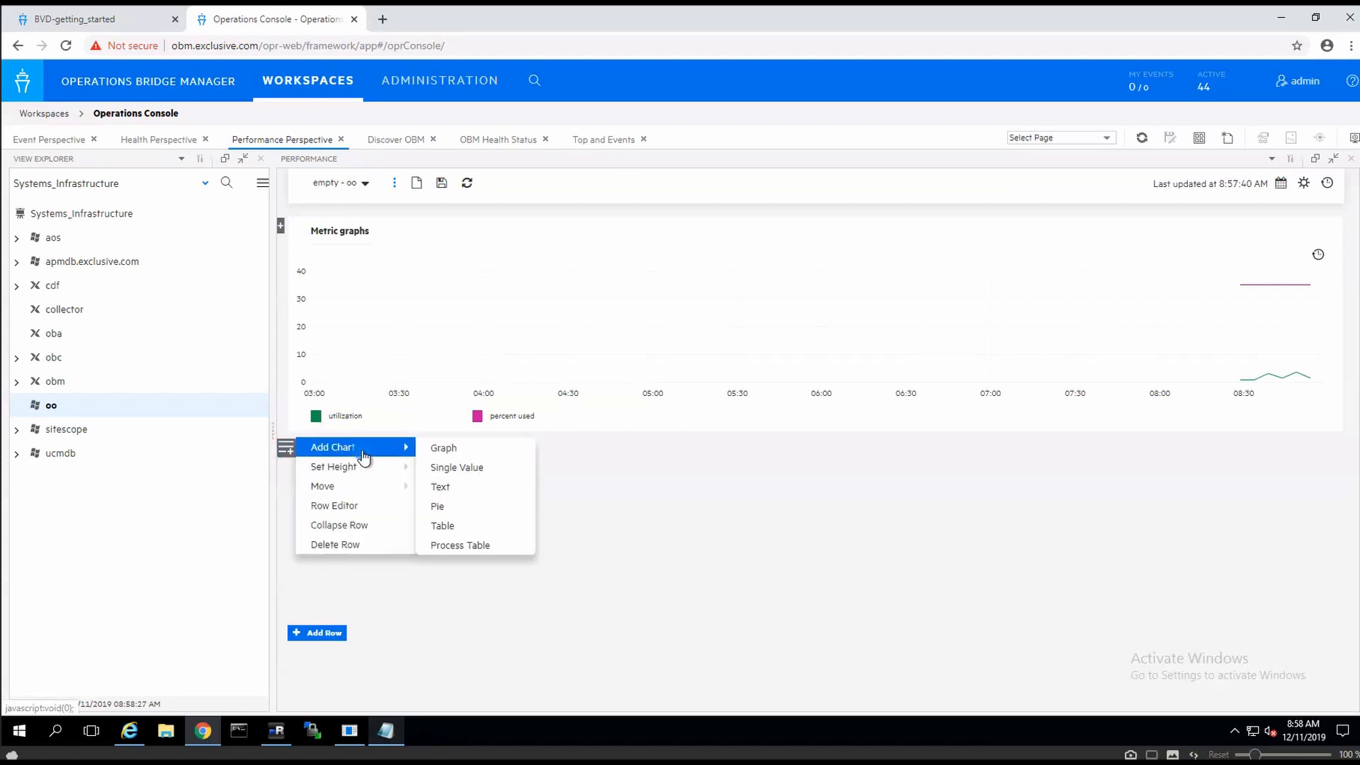
click(443, 507)
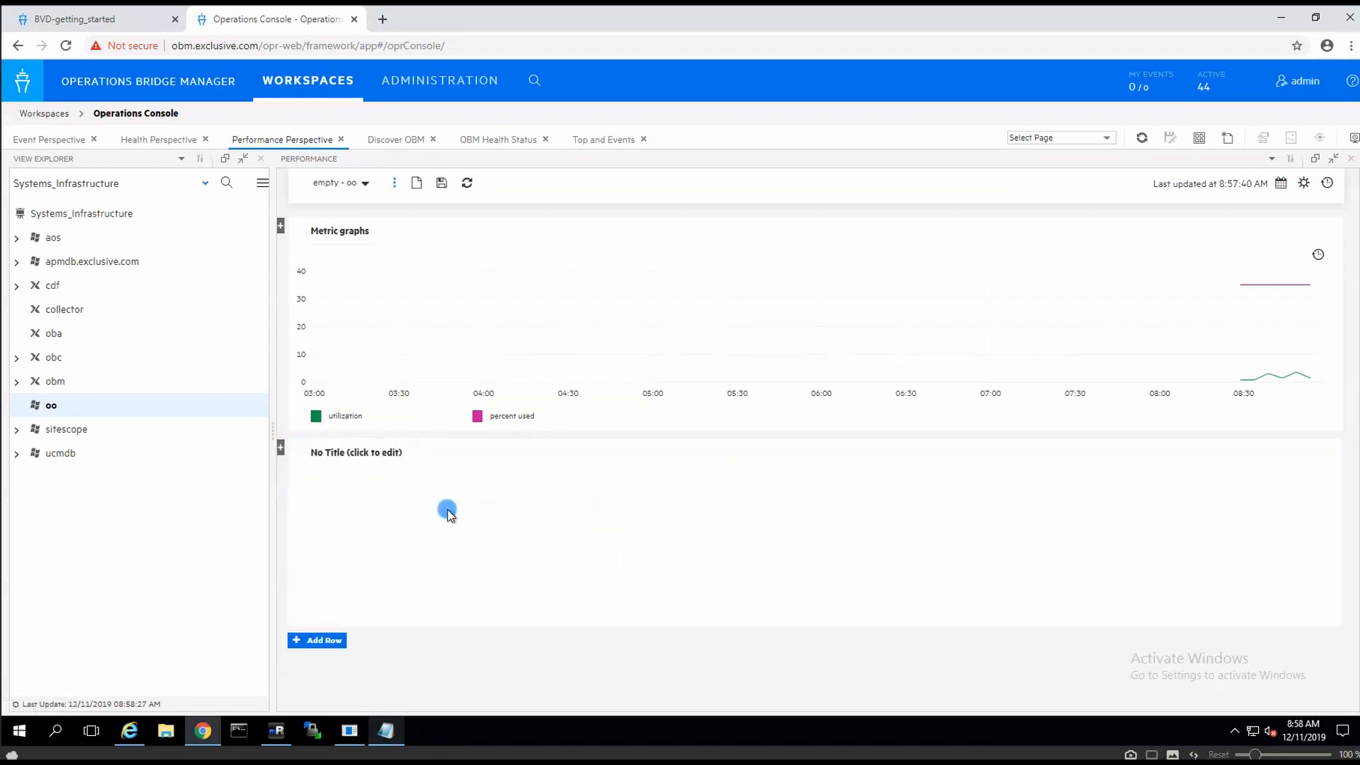
click(377, 452)
click(786, 471)
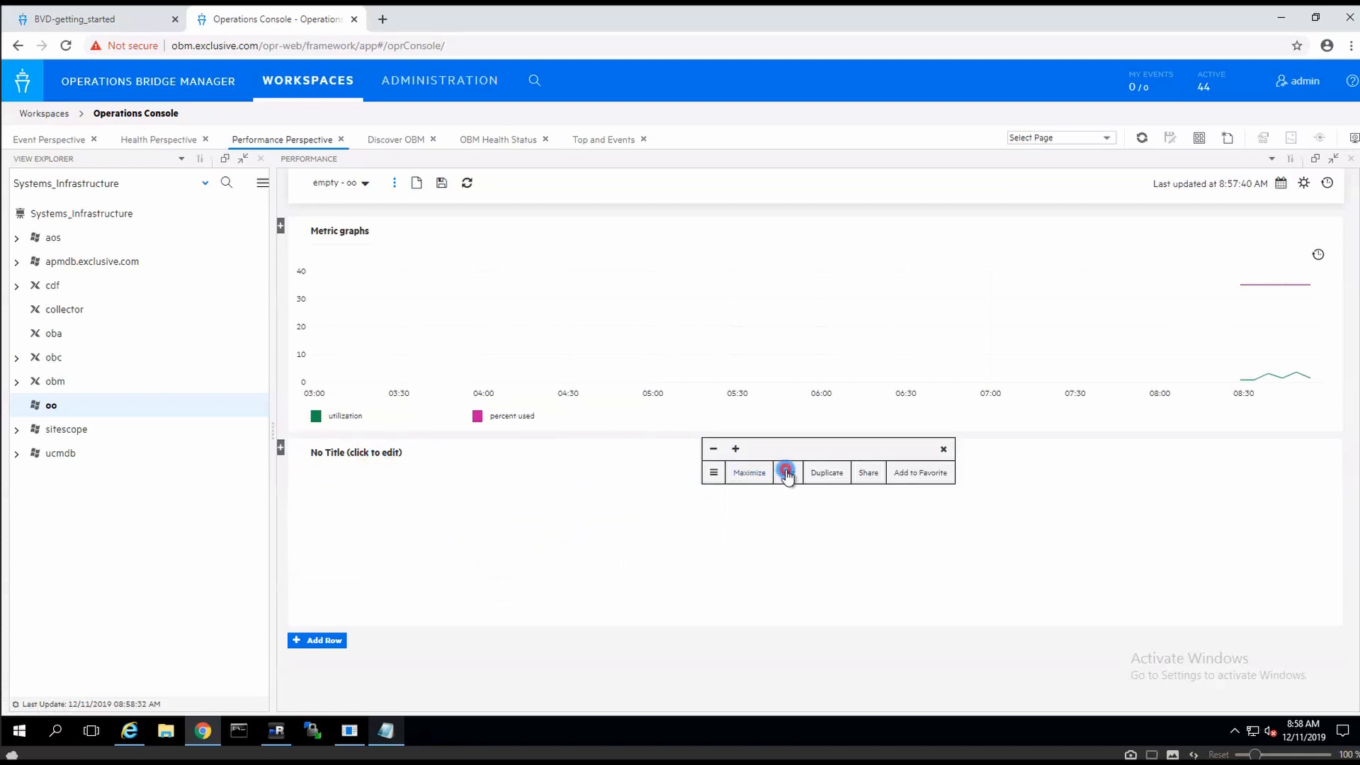
Set the pie chart's first metric to SiteScope (direct) data source, Memory class and MB_free metric.
click(447, 484)
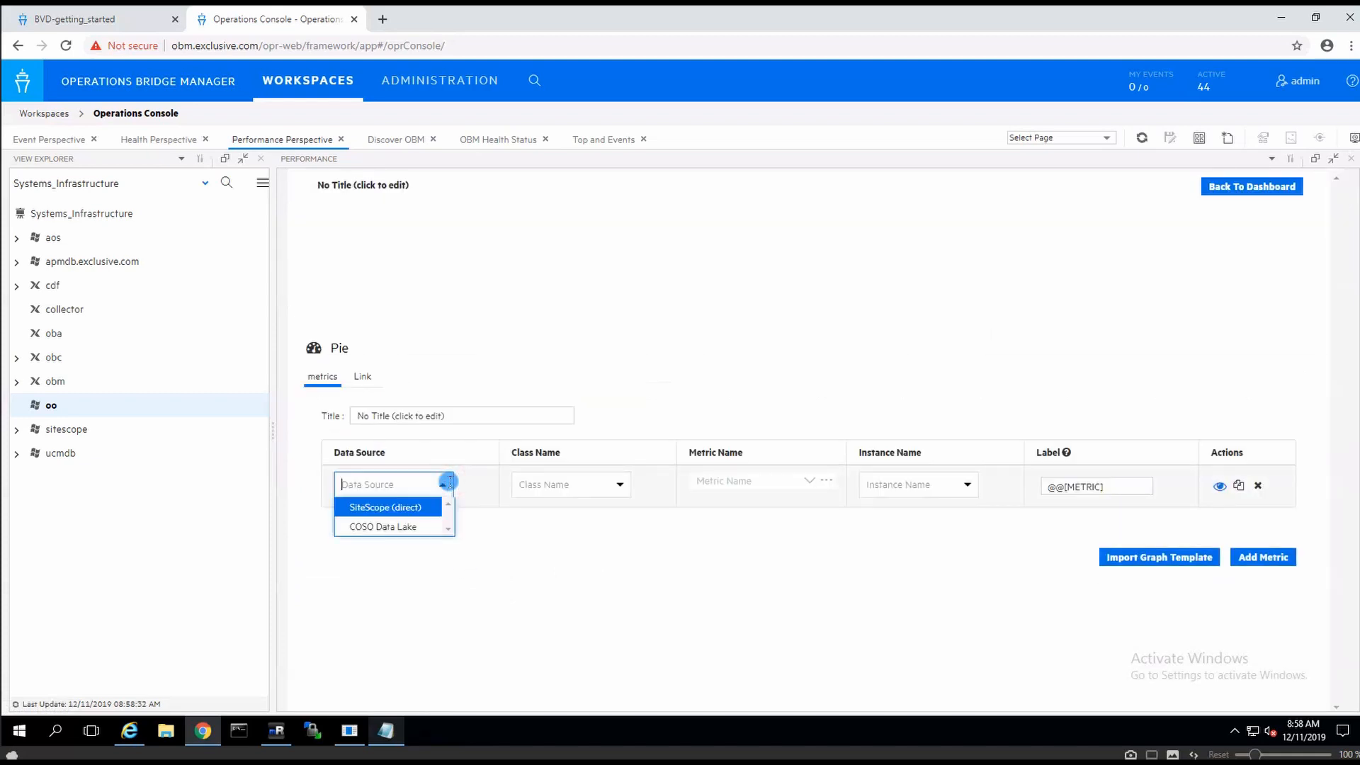
click(399, 508)
click(606, 485)
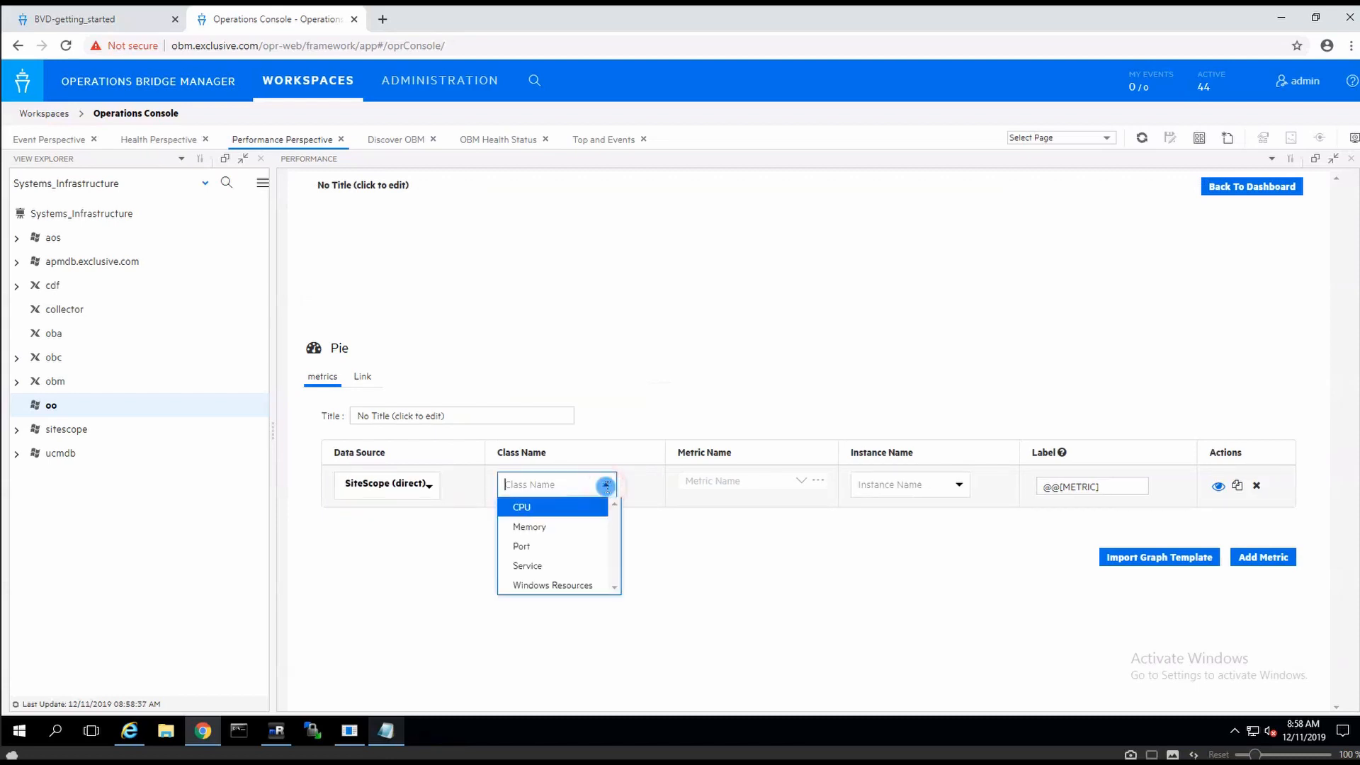
click(531, 528)
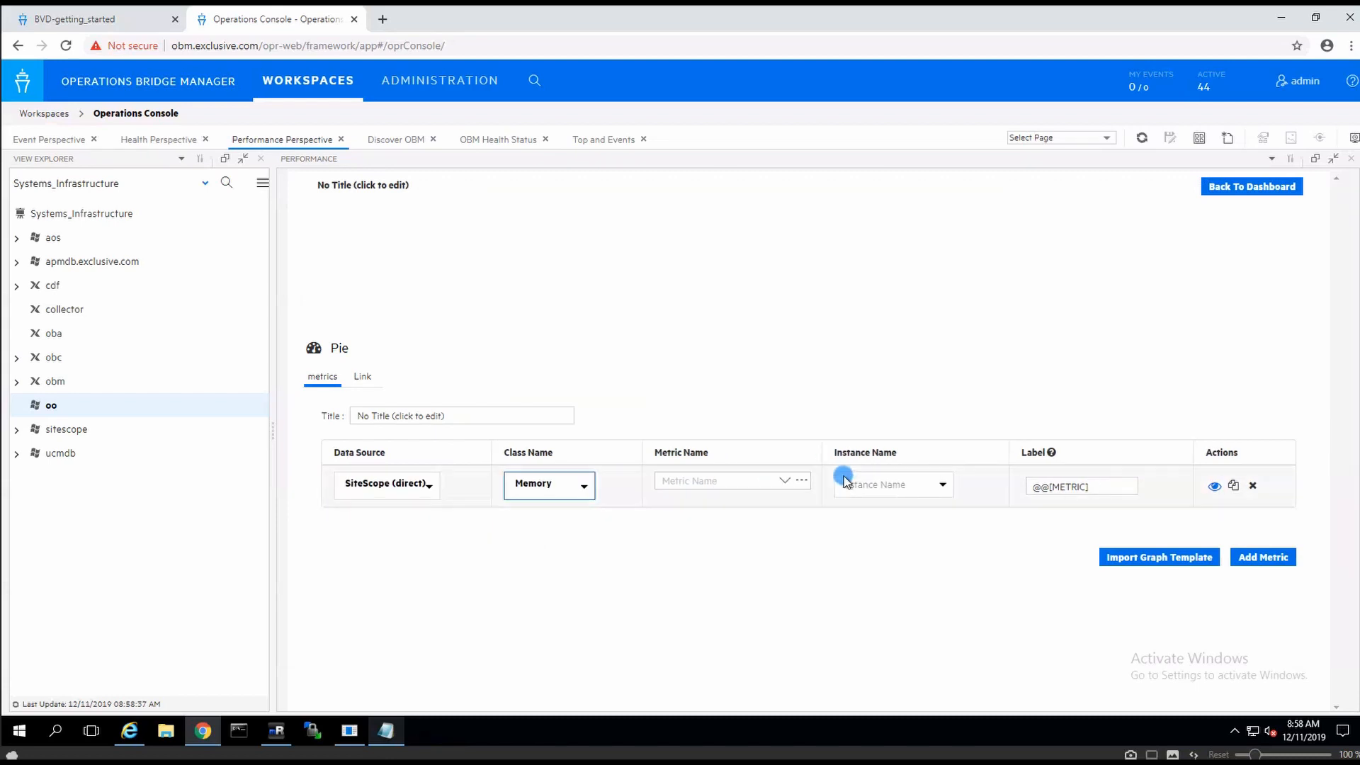
click(783, 483)
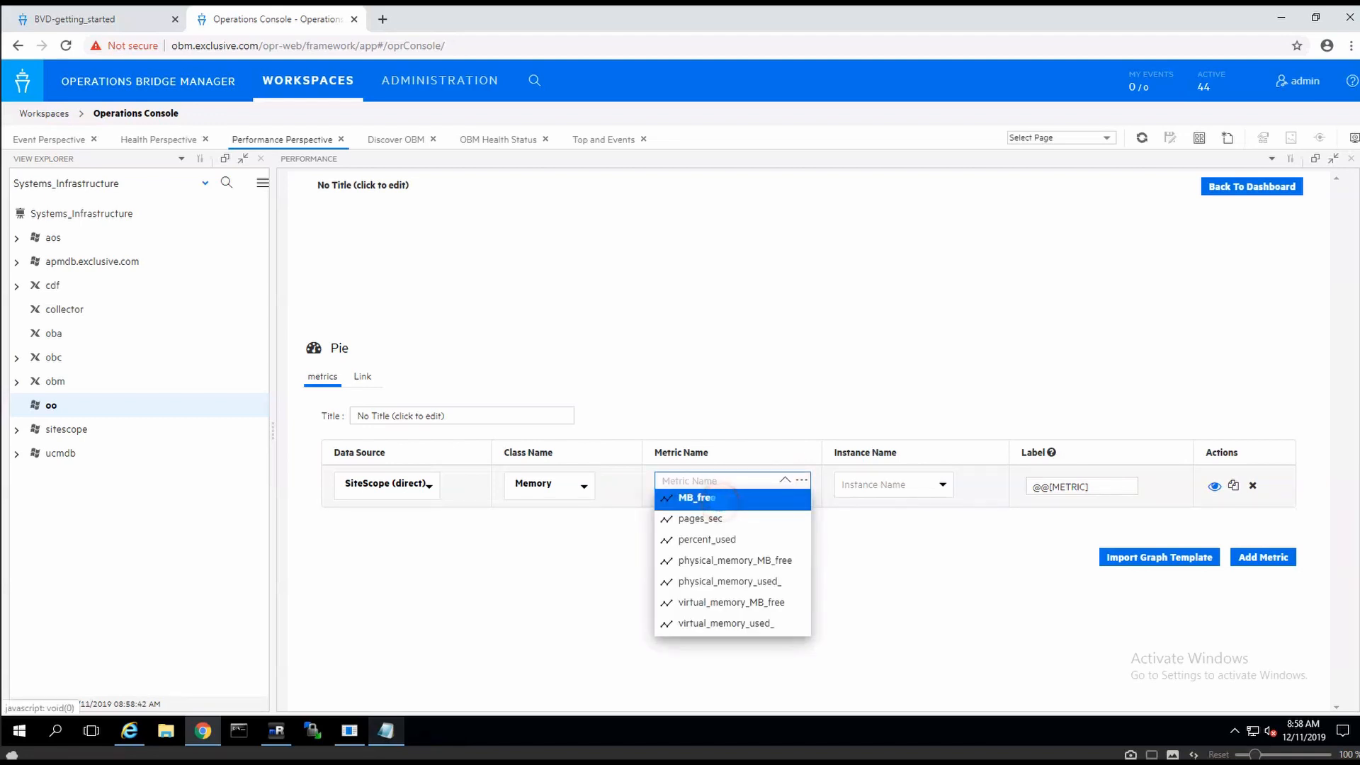
click(715, 498)
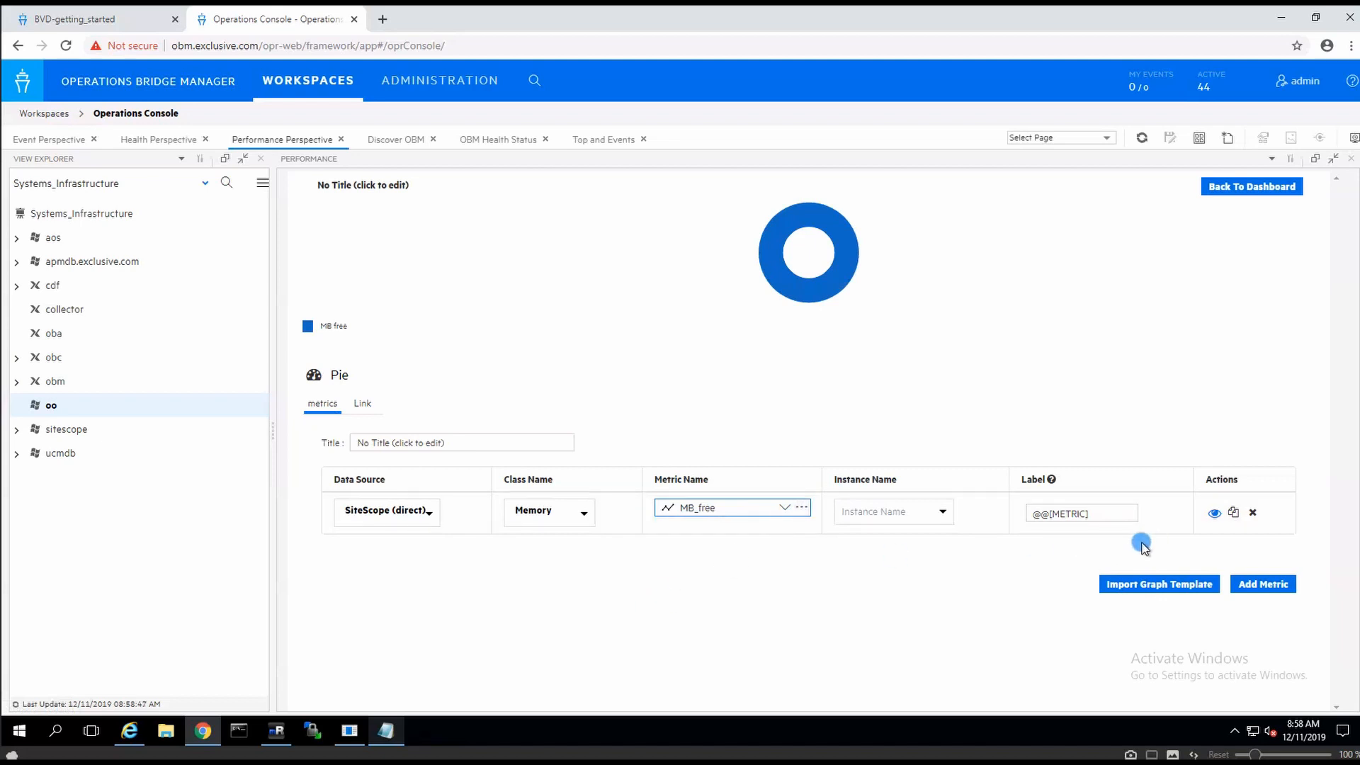
Duplicate the MB_free metric row and set the copy's metric to physical_memory_used_.
click(1233, 512)
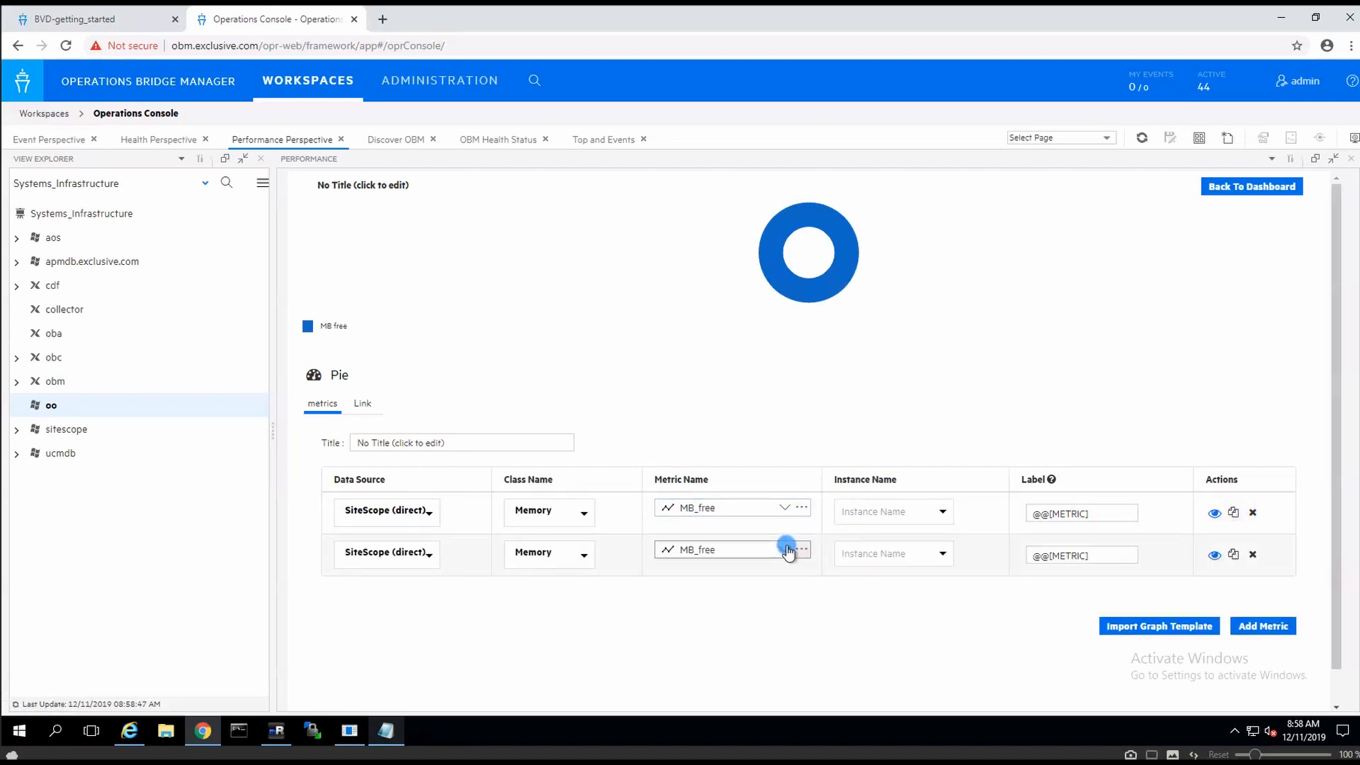
click(787, 550)
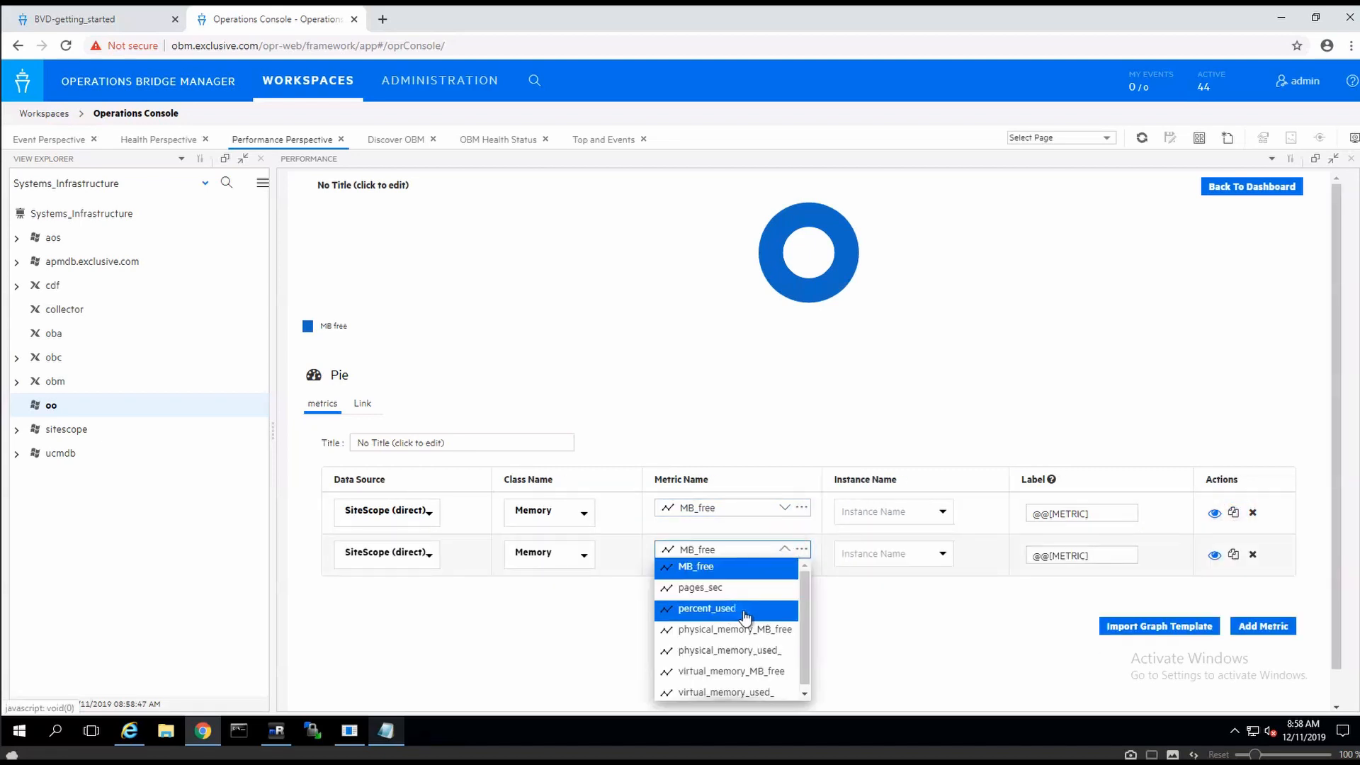
click(751, 633)
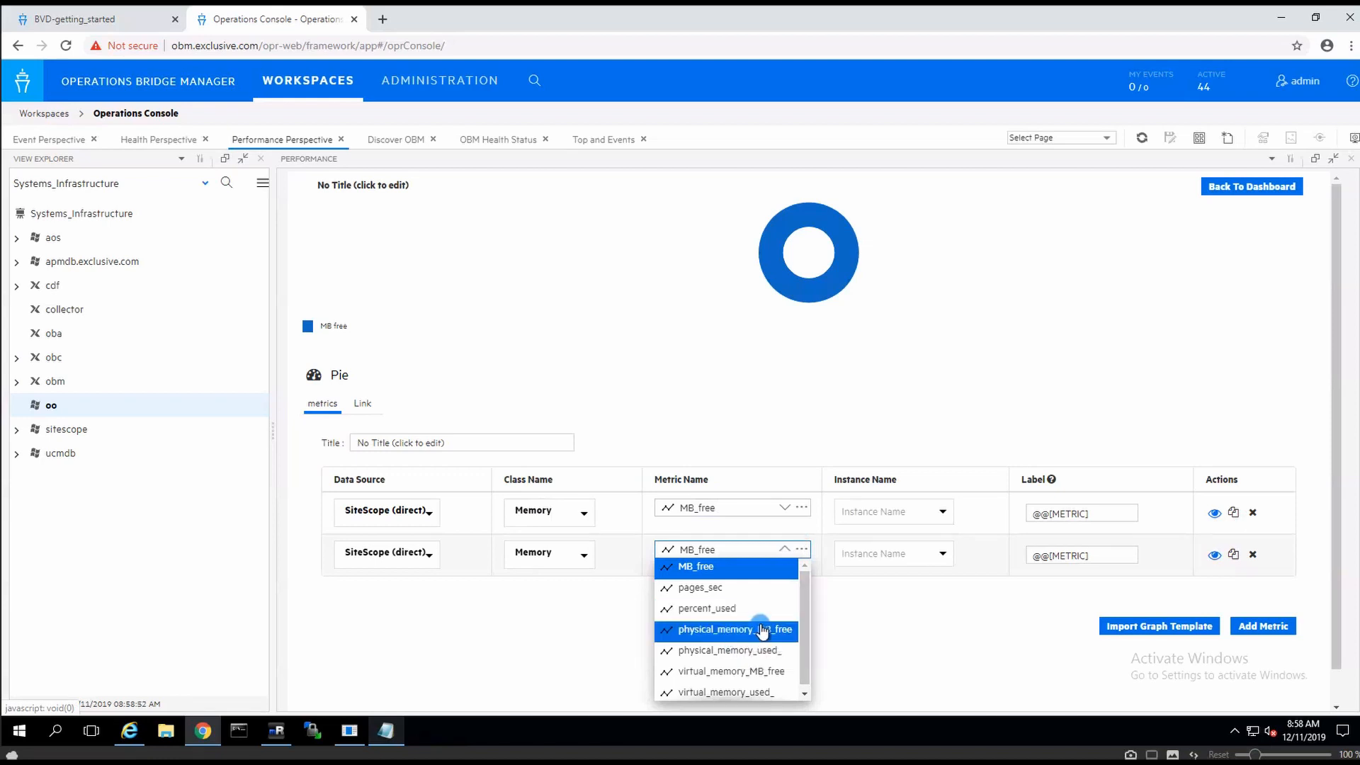
click(736, 650)
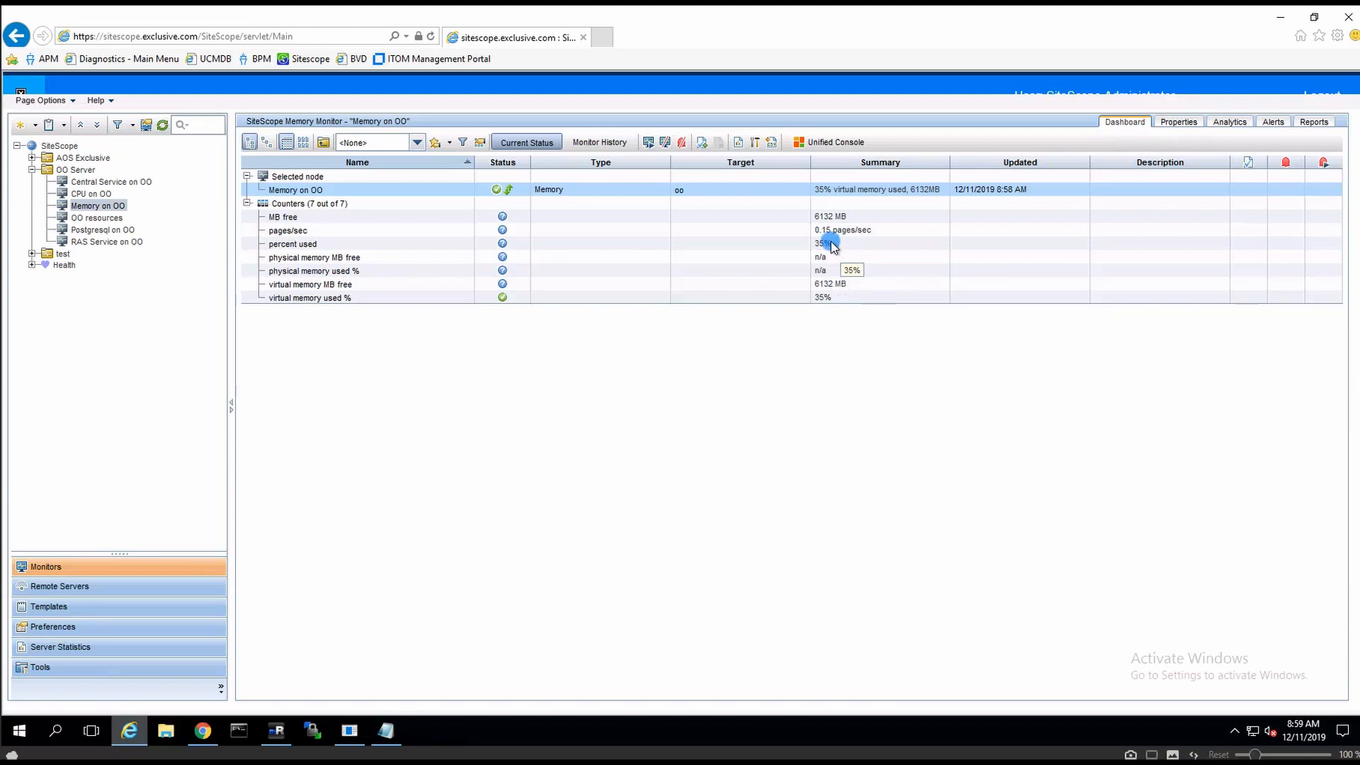
Check the CPU on OO monitor's counters in SiteScope and set the pie's first metric in Operations Bridge Manager to CPU class, utilization_cpu_1.
click(85, 194)
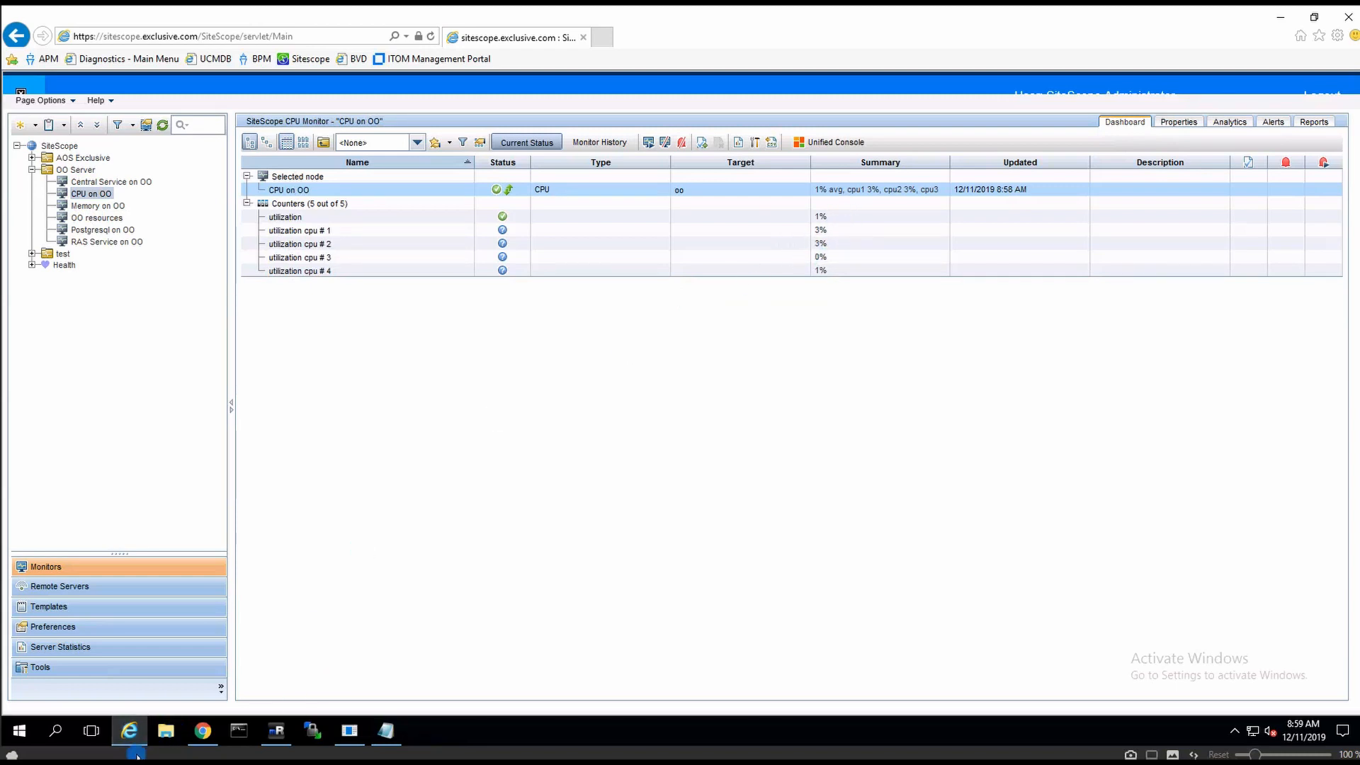
click(198, 735)
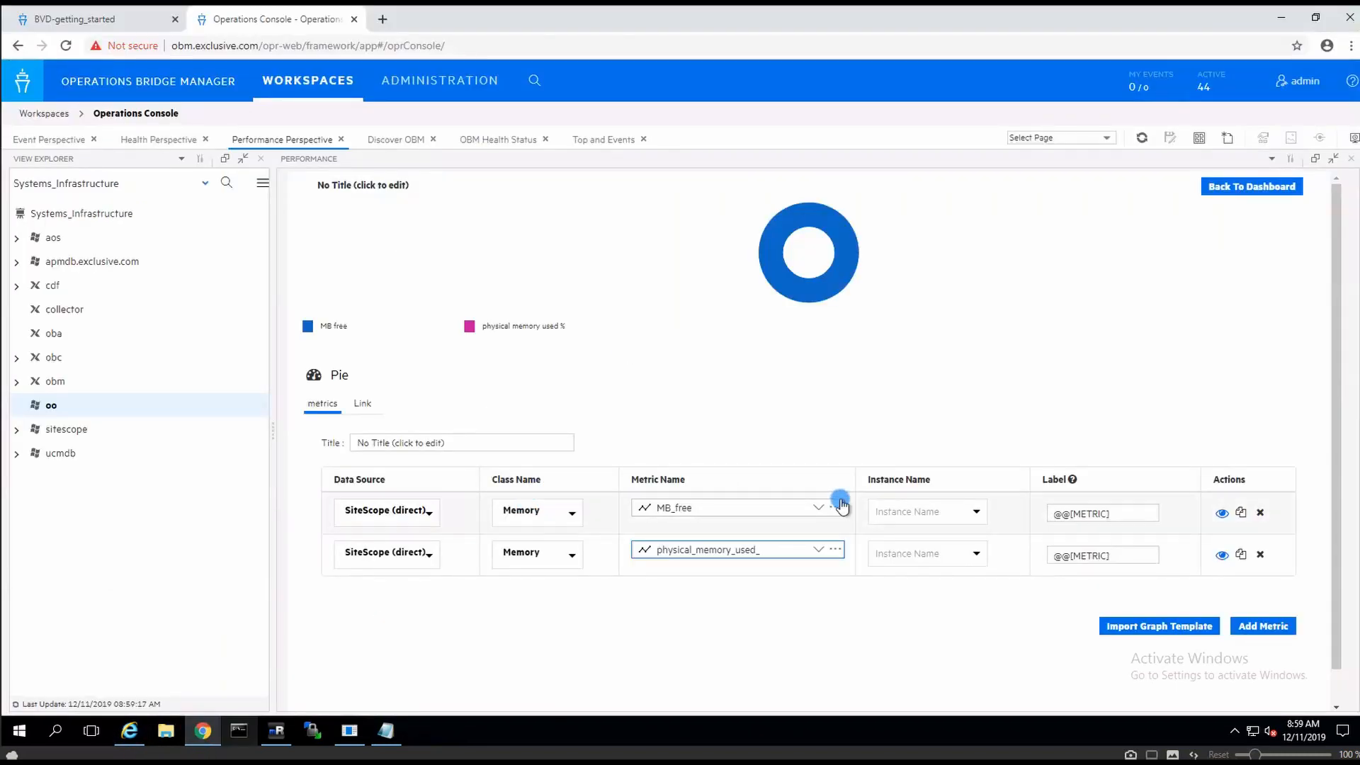
click(819, 509)
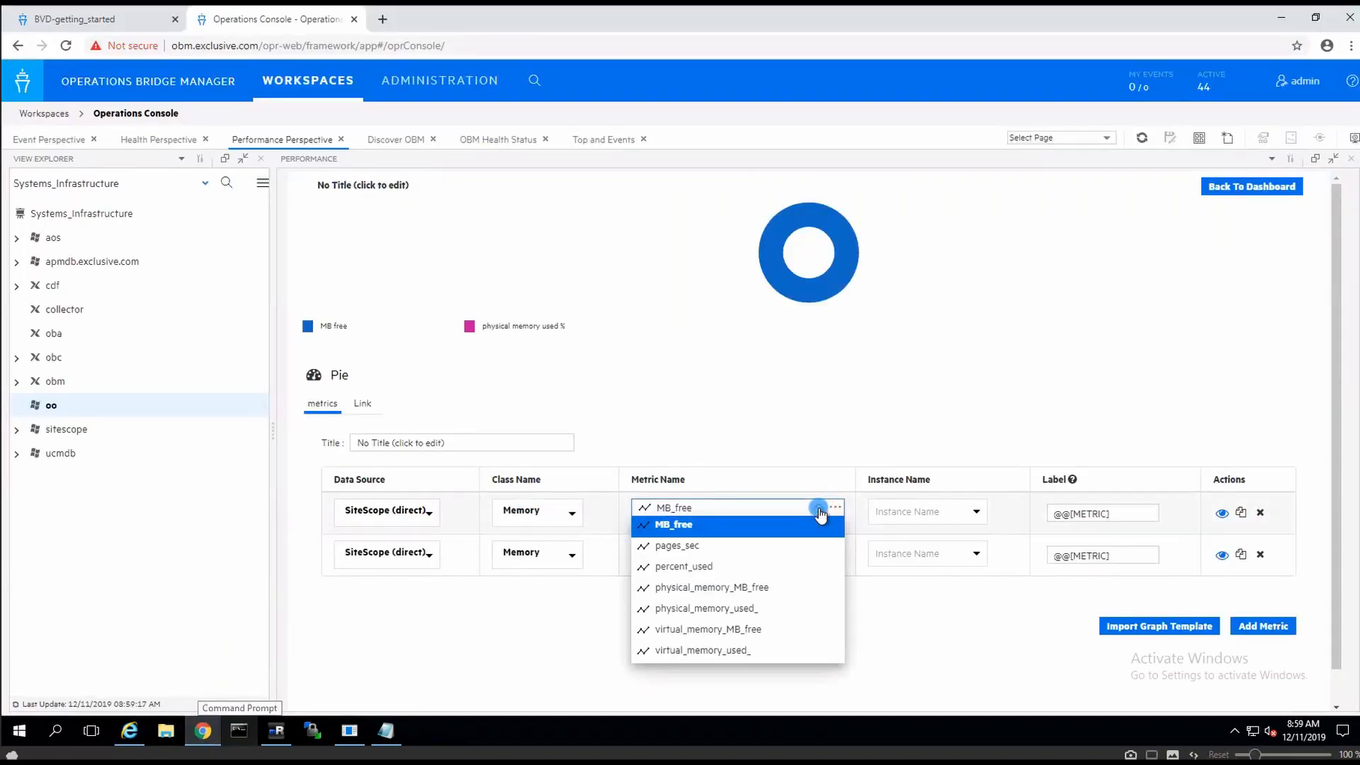
click(560, 512)
click(521, 537)
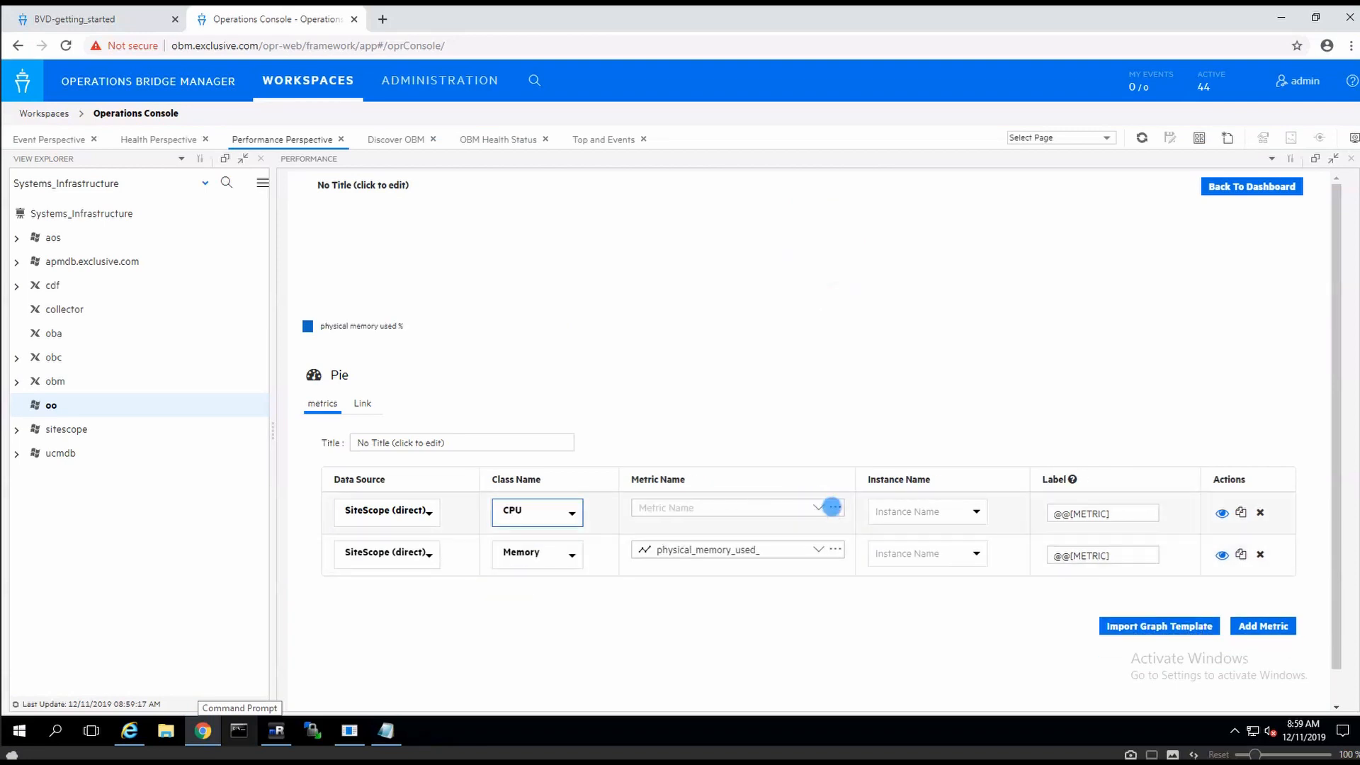
click(819, 508)
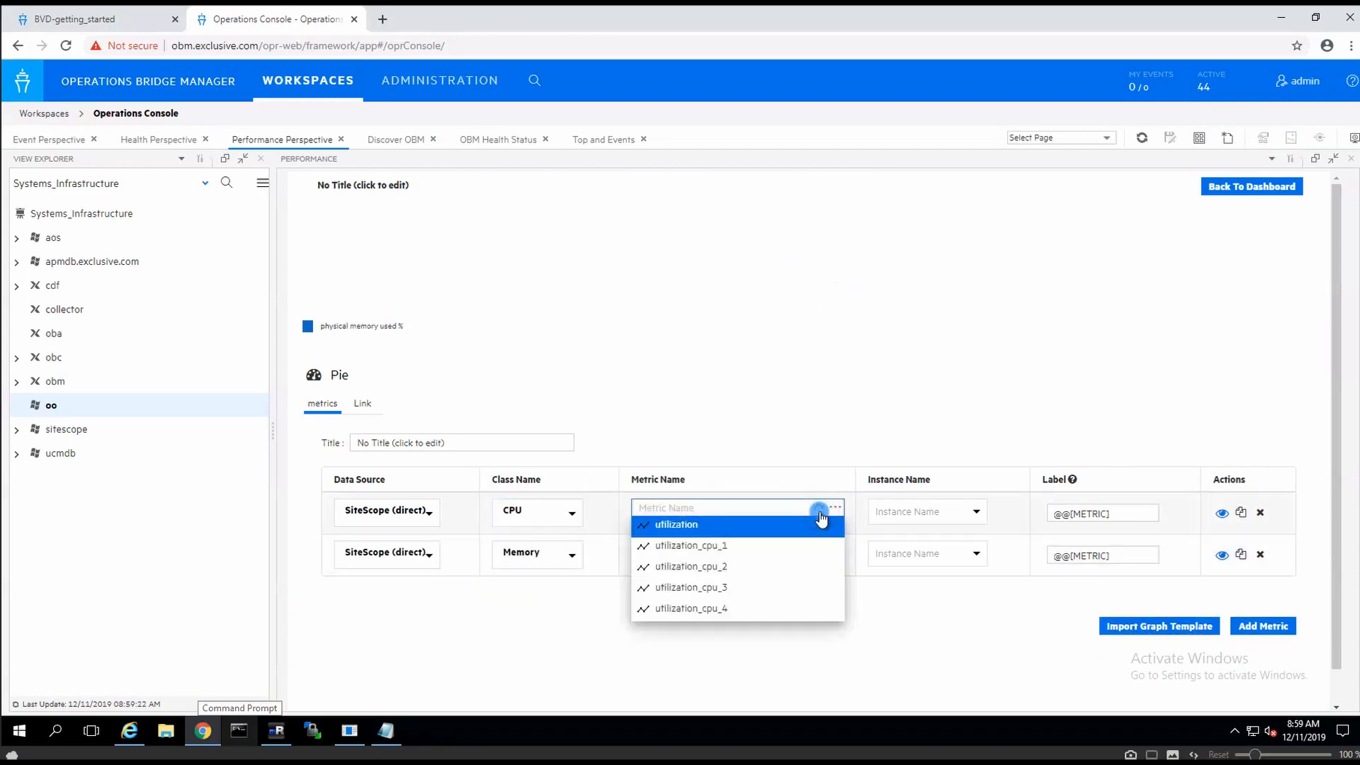
click(708, 549)
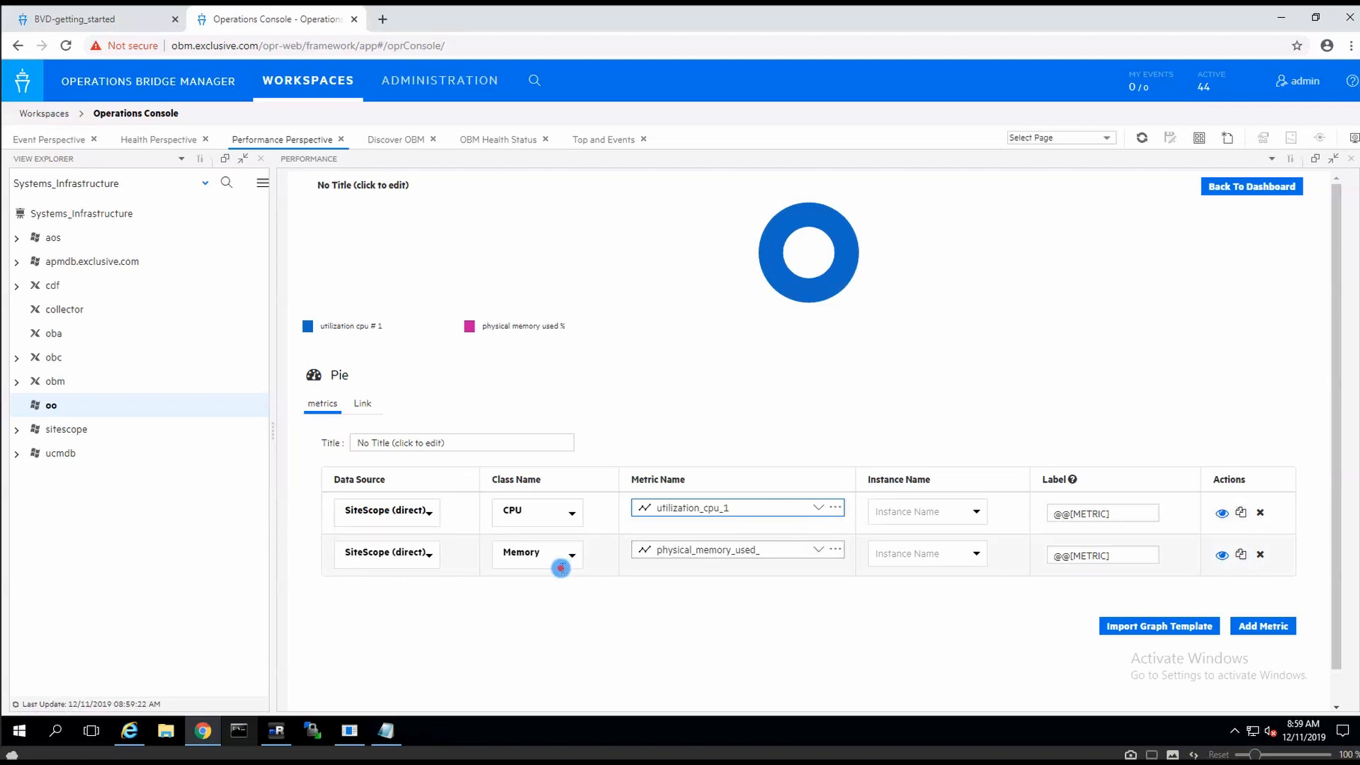
Change the pie chart's second metric to the CPU class and utilization_cpu_2.
click(560, 563)
click(565, 569)
click(798, 548)
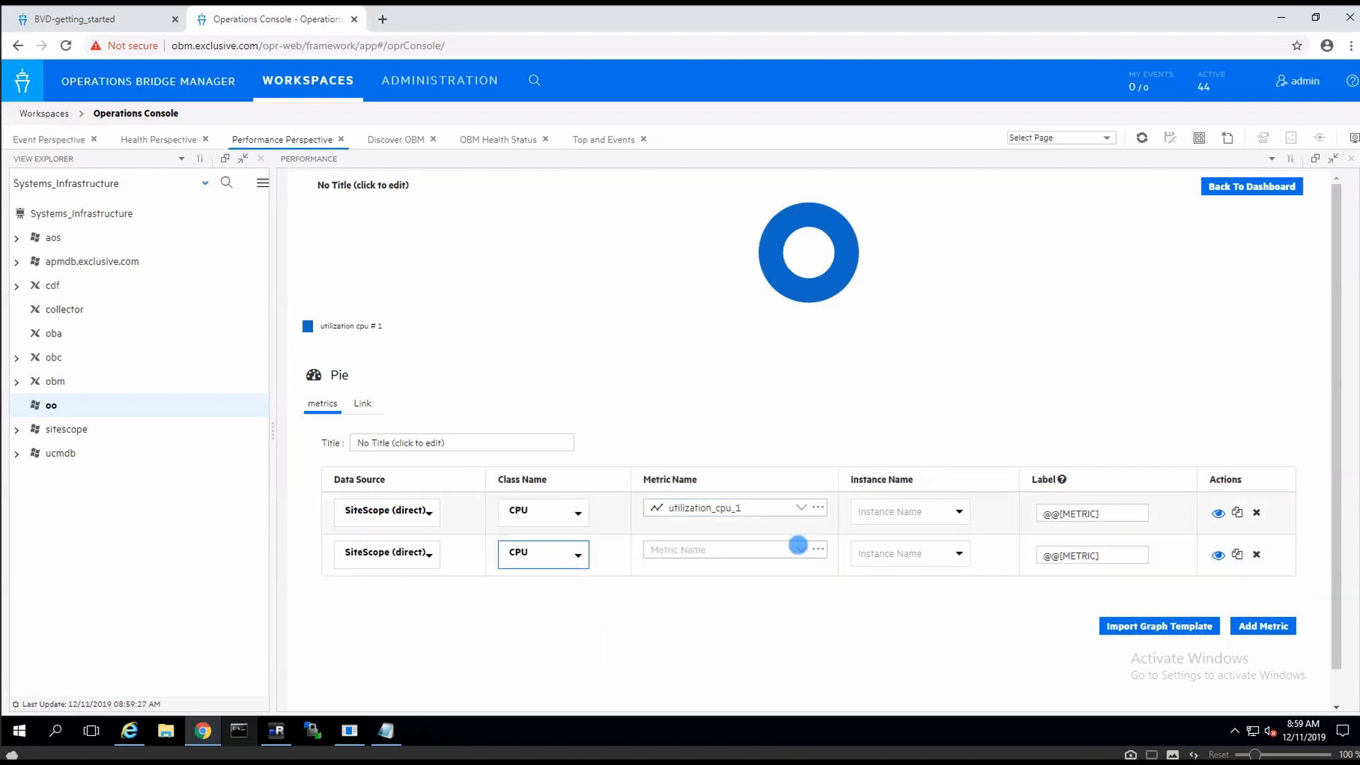
click(737, 608)
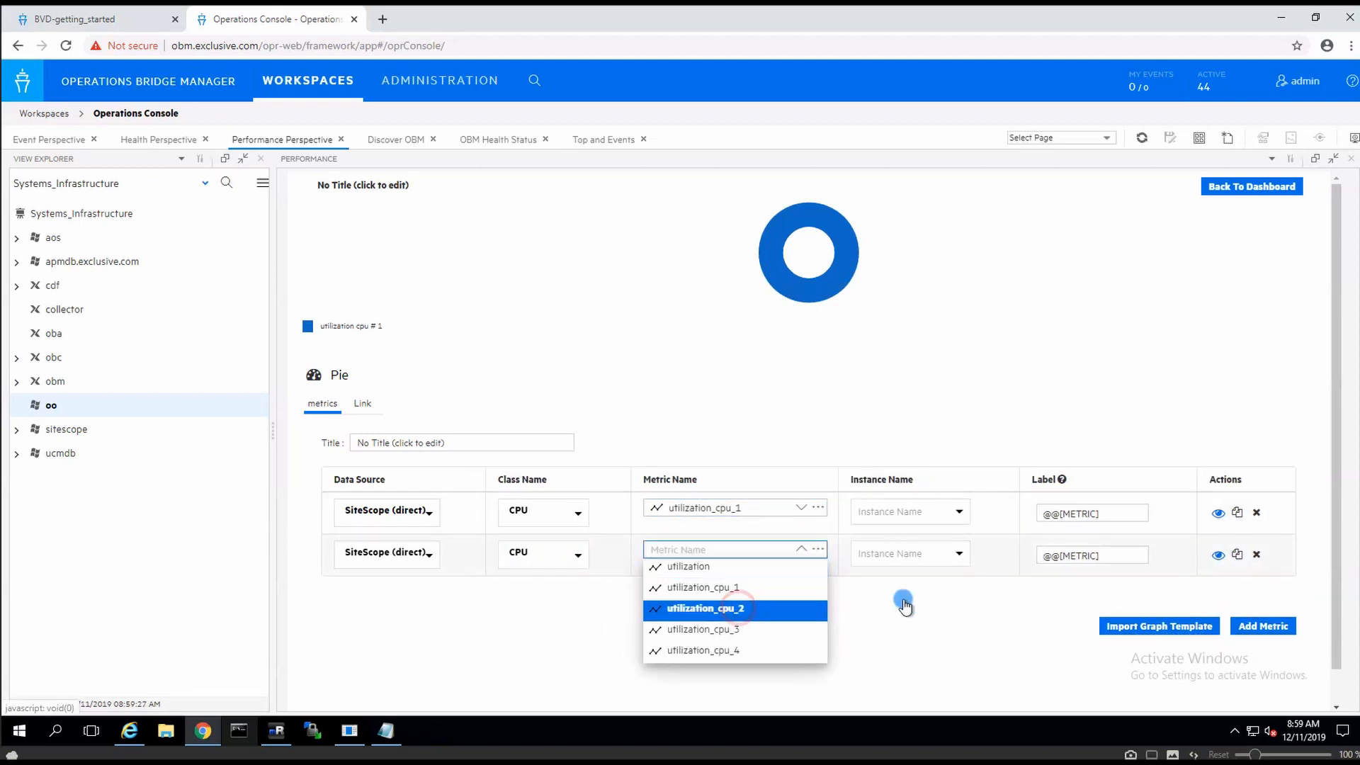
Duplicate the CPU metric row twice, setting the copies to utilization_cpu_3 and utilization_cpu_4.
click(1237, 555)
click(744, 594)
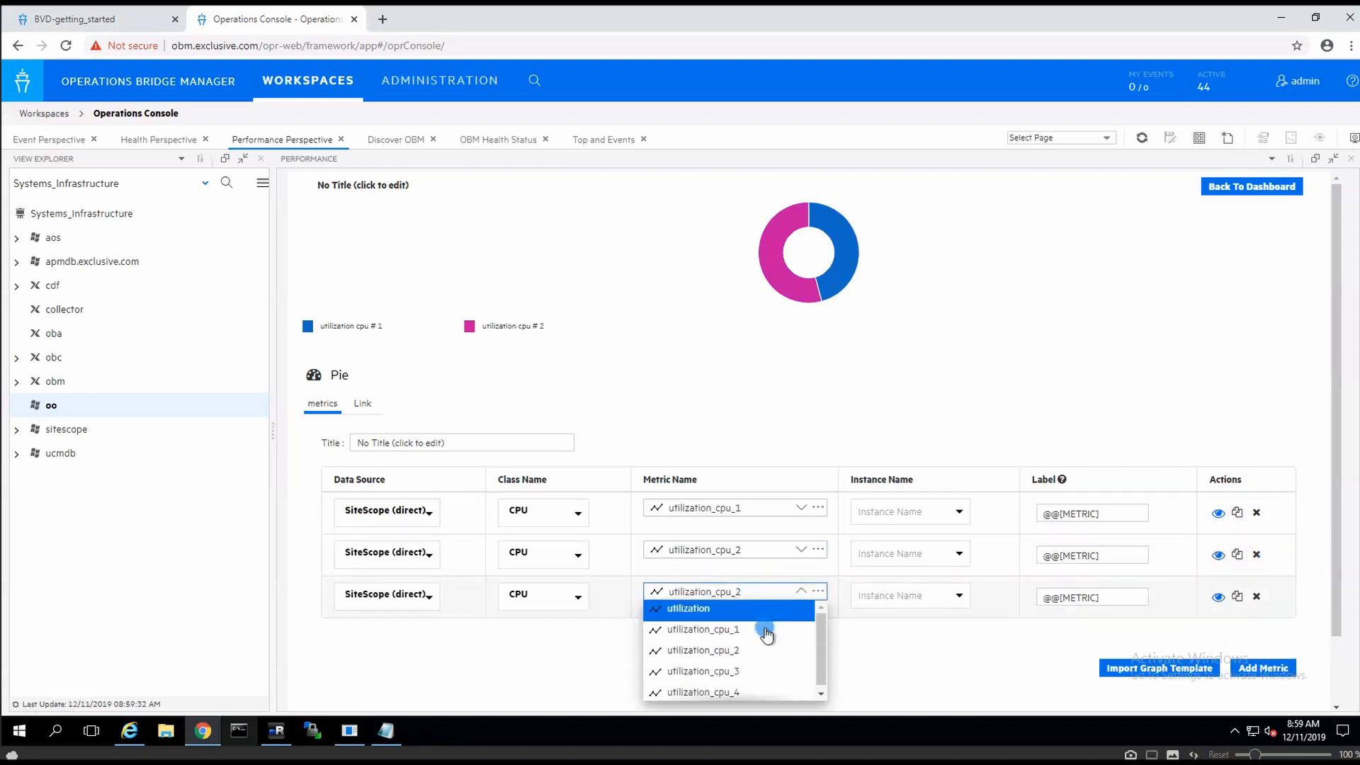
click(726, 672)
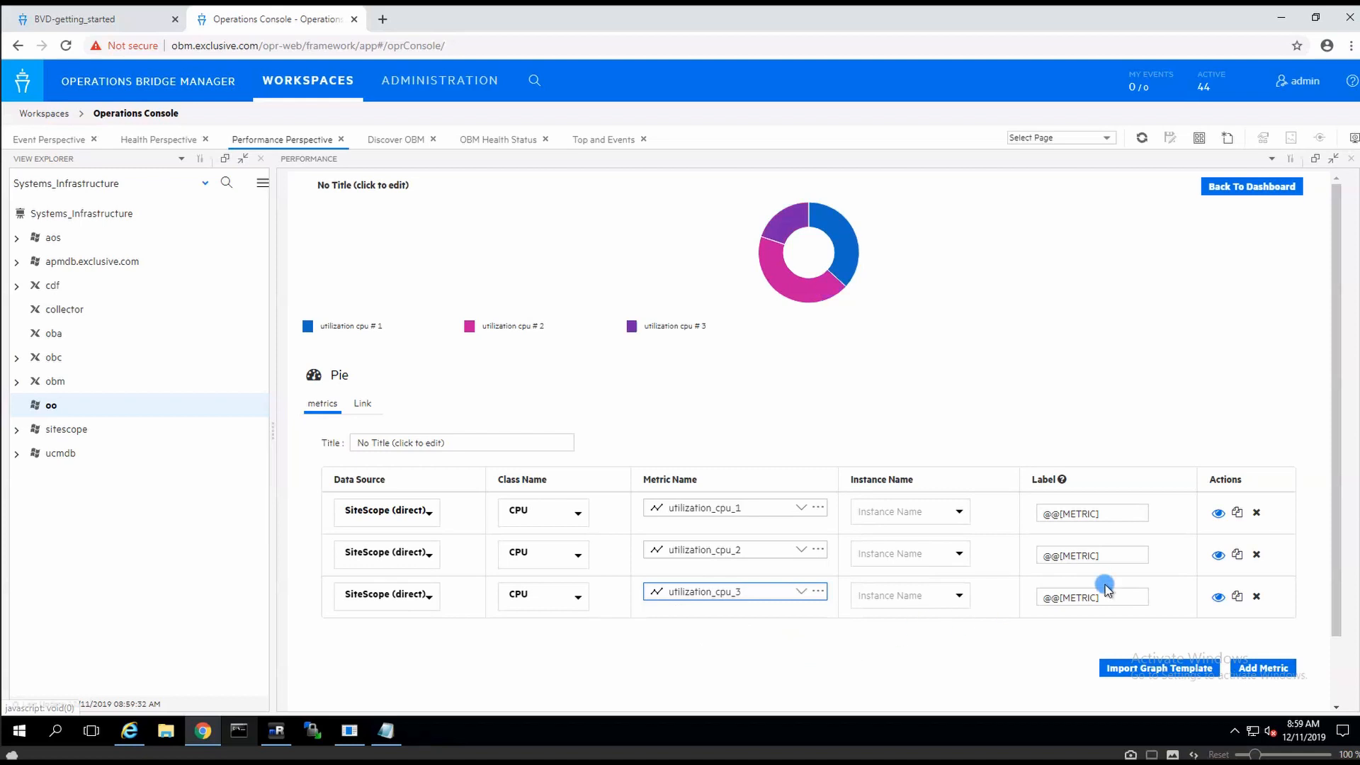
click(1237, 596)
click(791, 638)
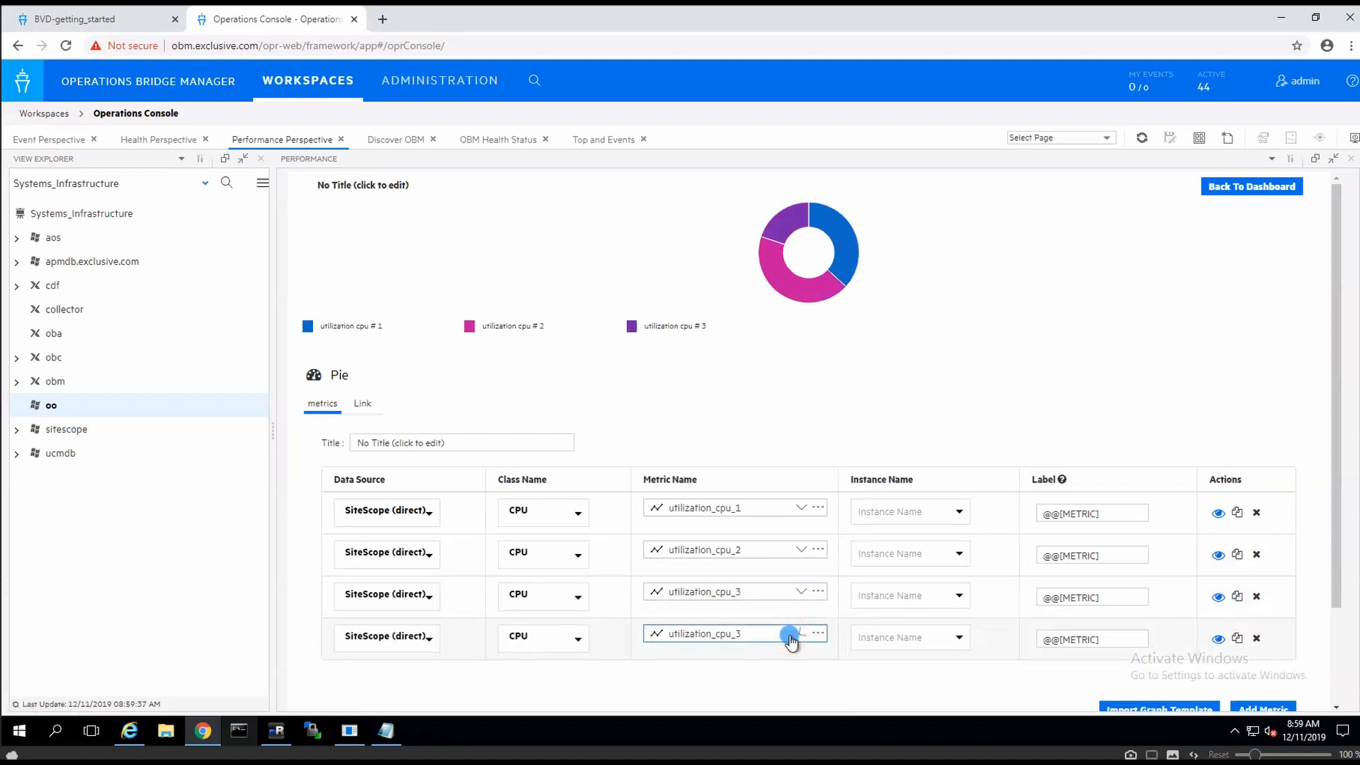
click(734, 614)
Title the pie chart "CPU breakdown" and return to the dashboard.
drag(443, 444, 316, 441)
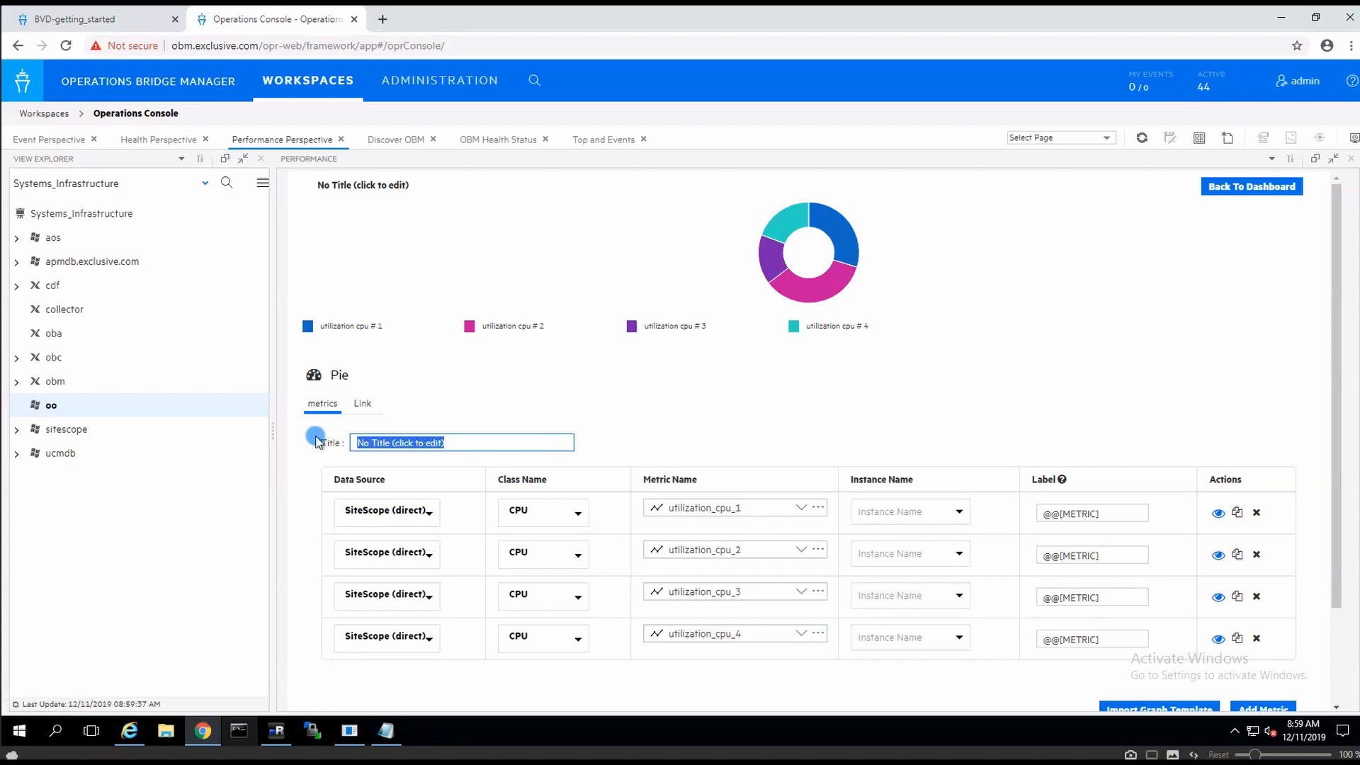
text(CPU bre)
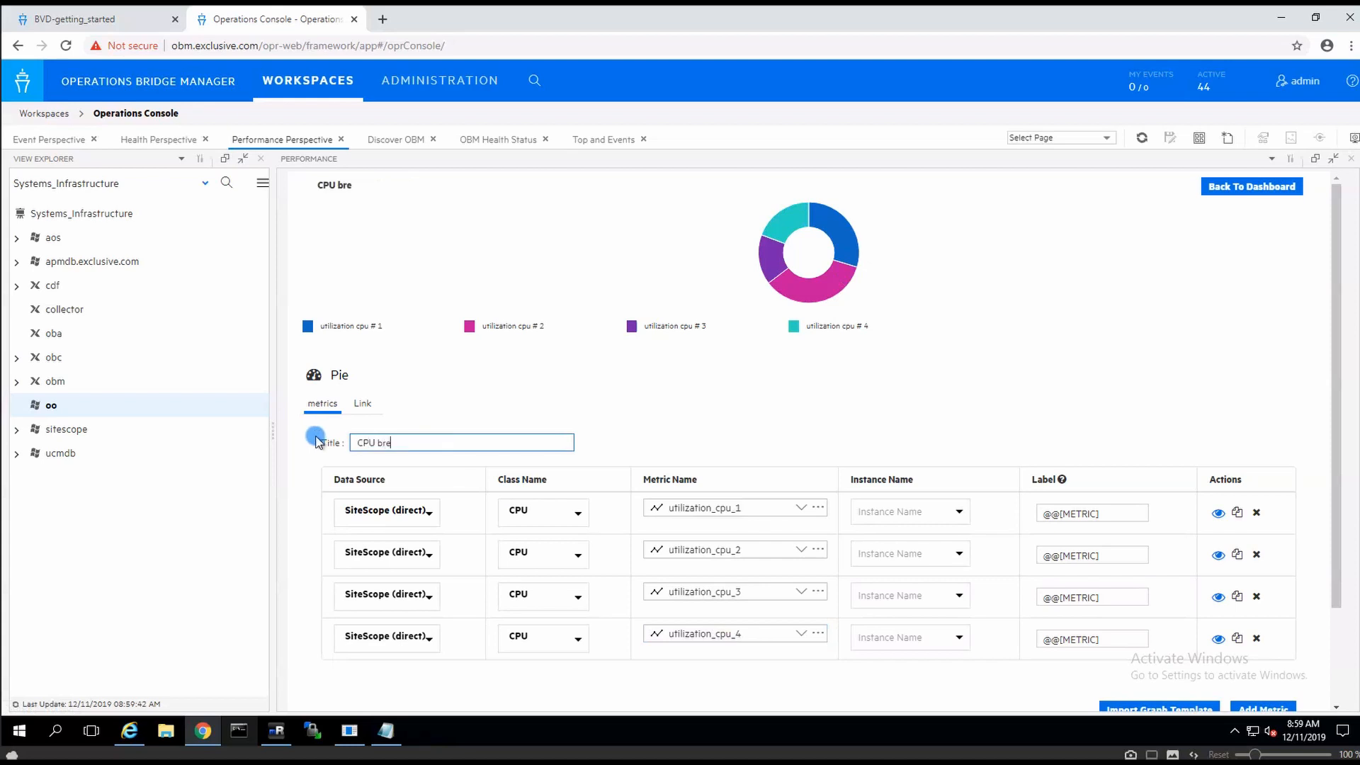
text(akdown)
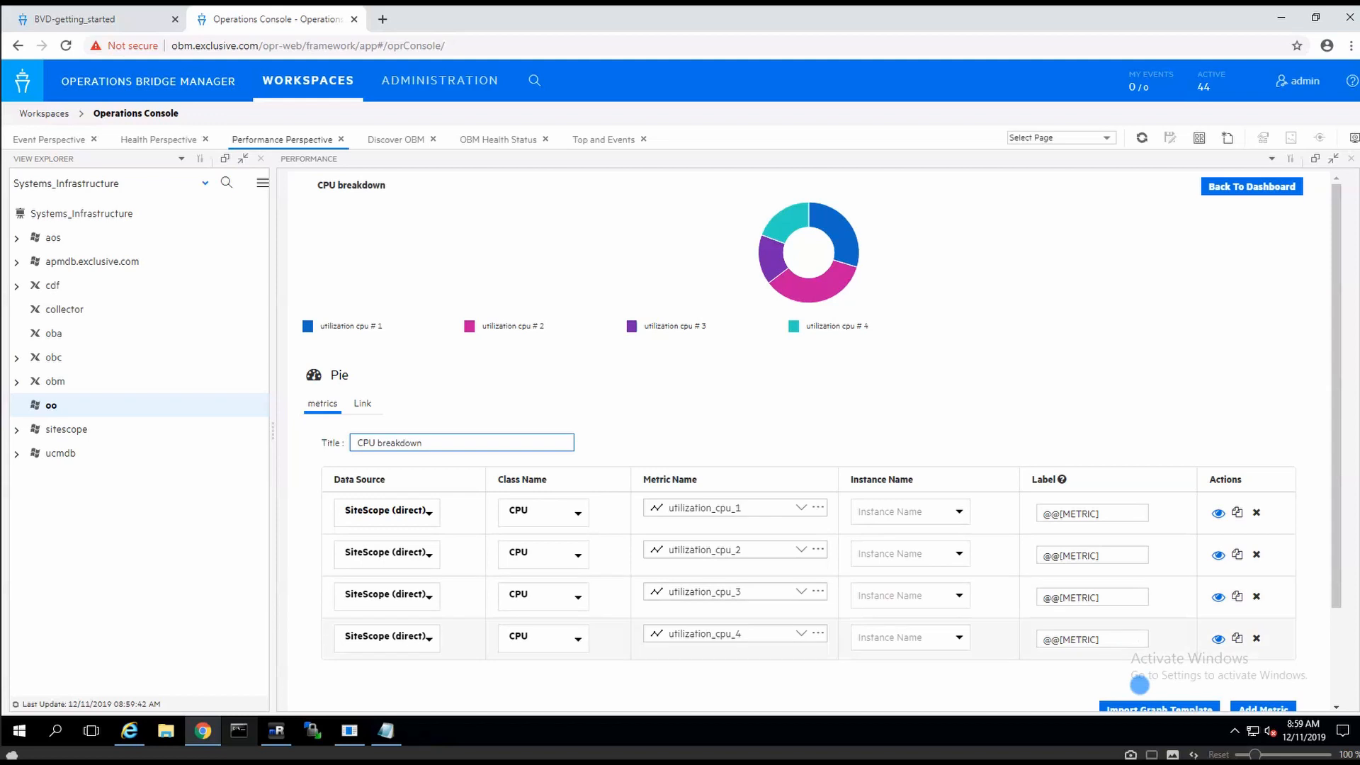
click(1252, 186)
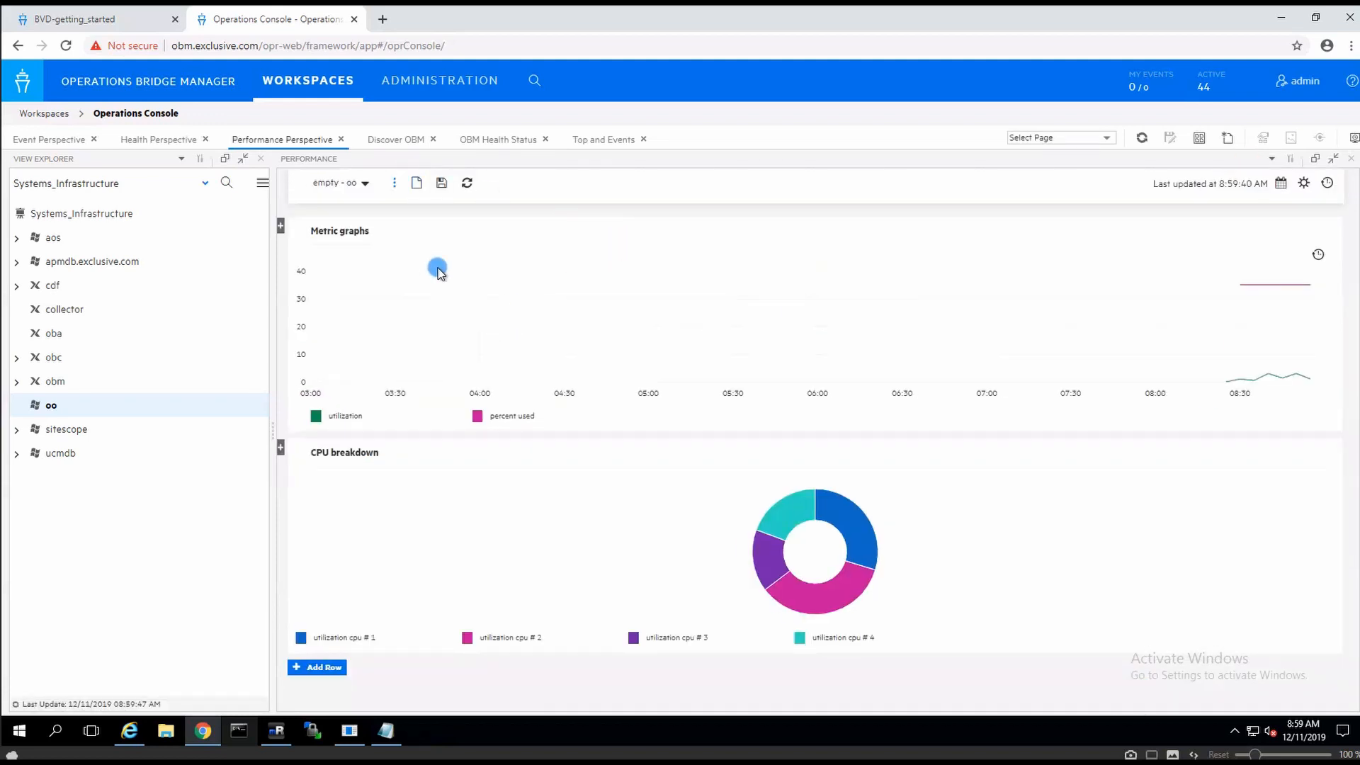
Save the dashboard under the name "SiteScope Based Resources".
click(442, 183)
click(671, 394)
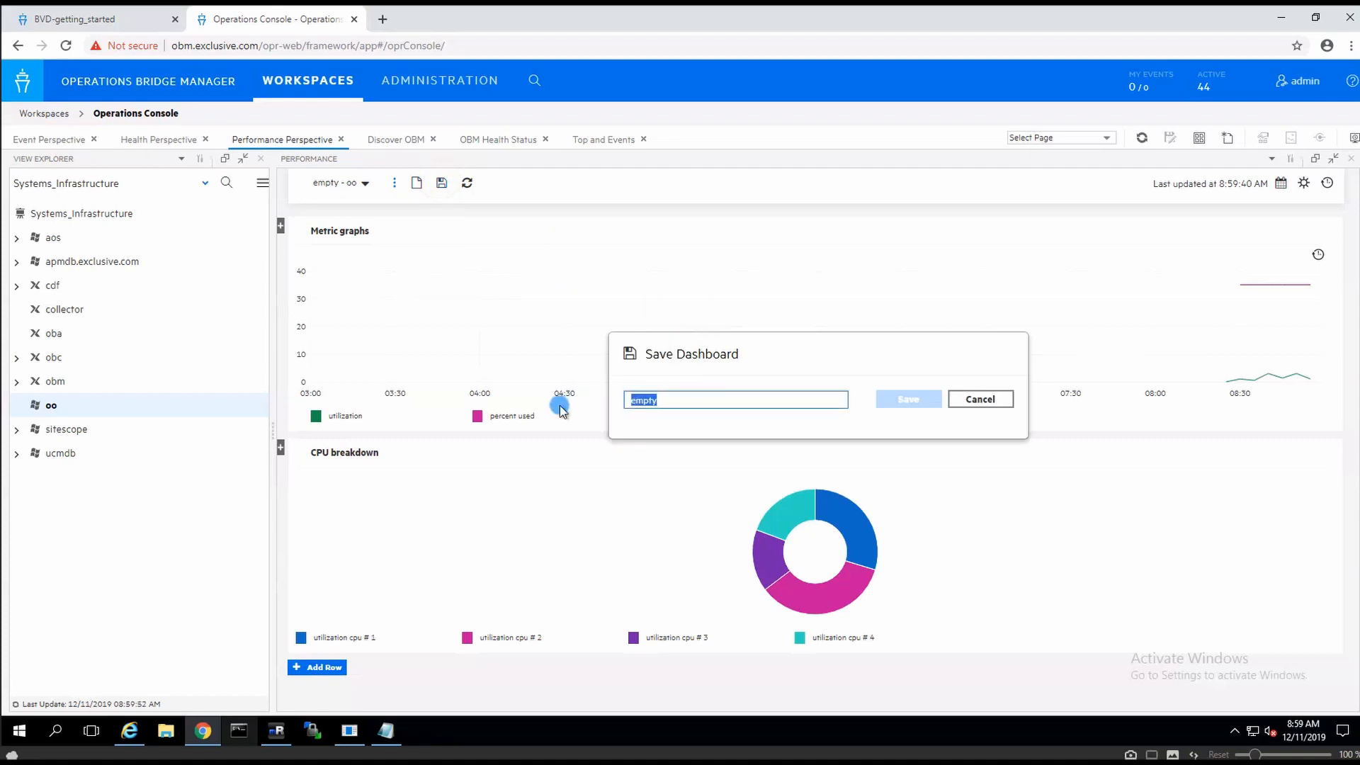
text(SiteScope Based Resources)
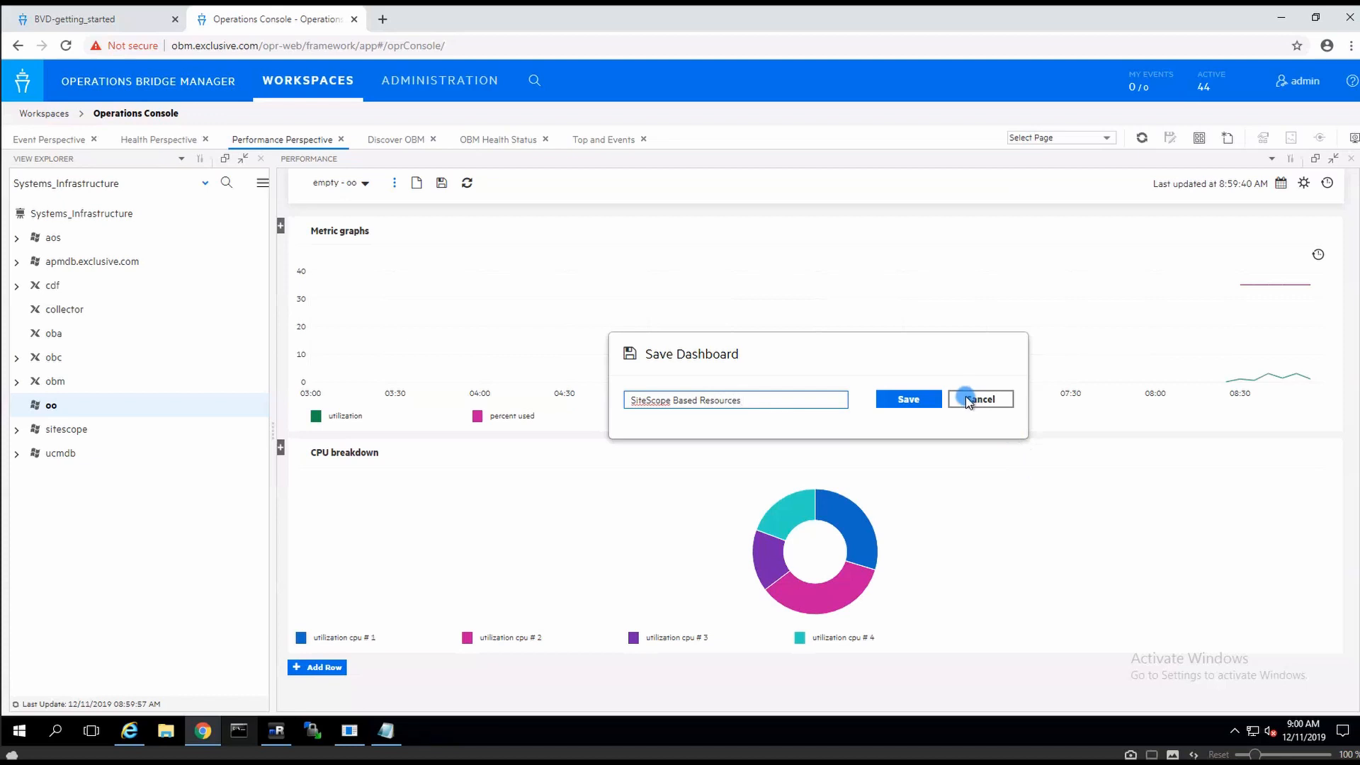
click(911, 401)
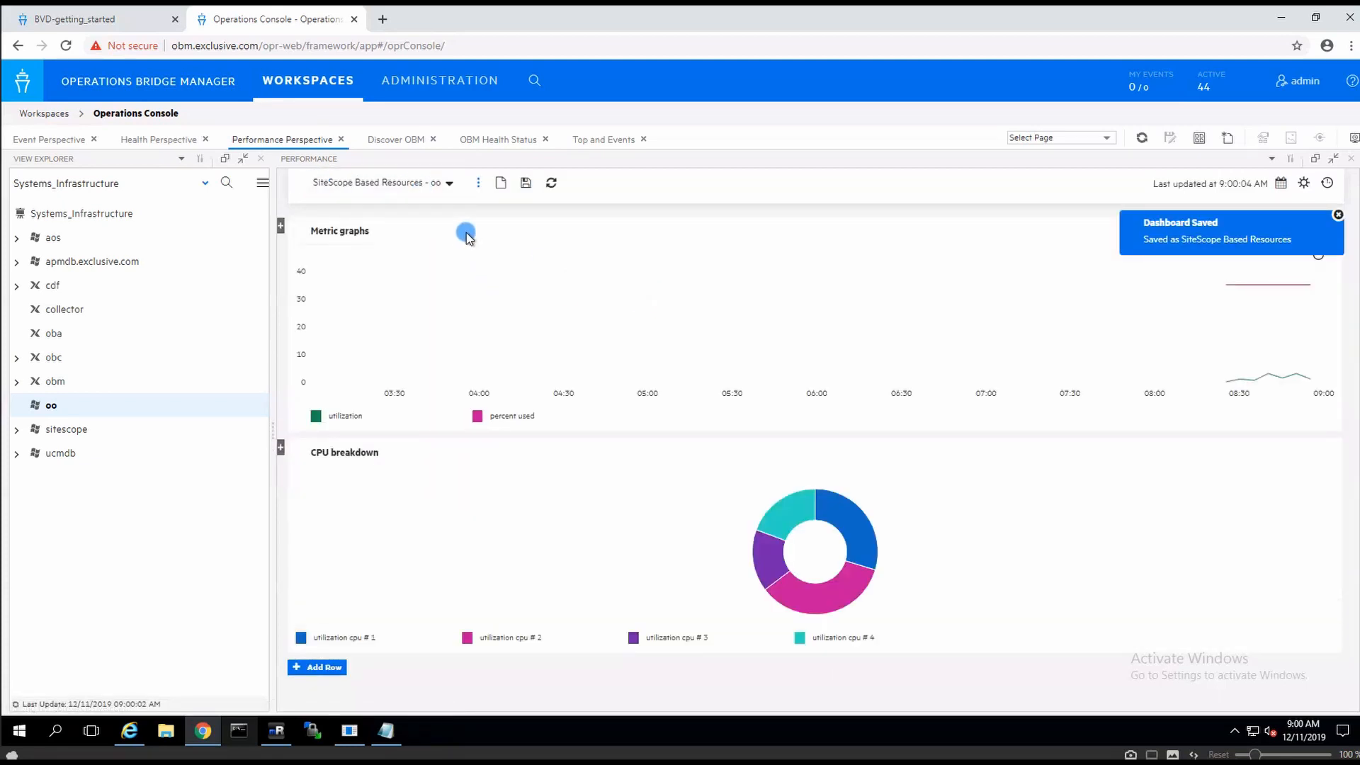
Examine the dashboard's additional actions, such as export, import and print, and the recent data in the Metric graphs chart.
click(482, 186)
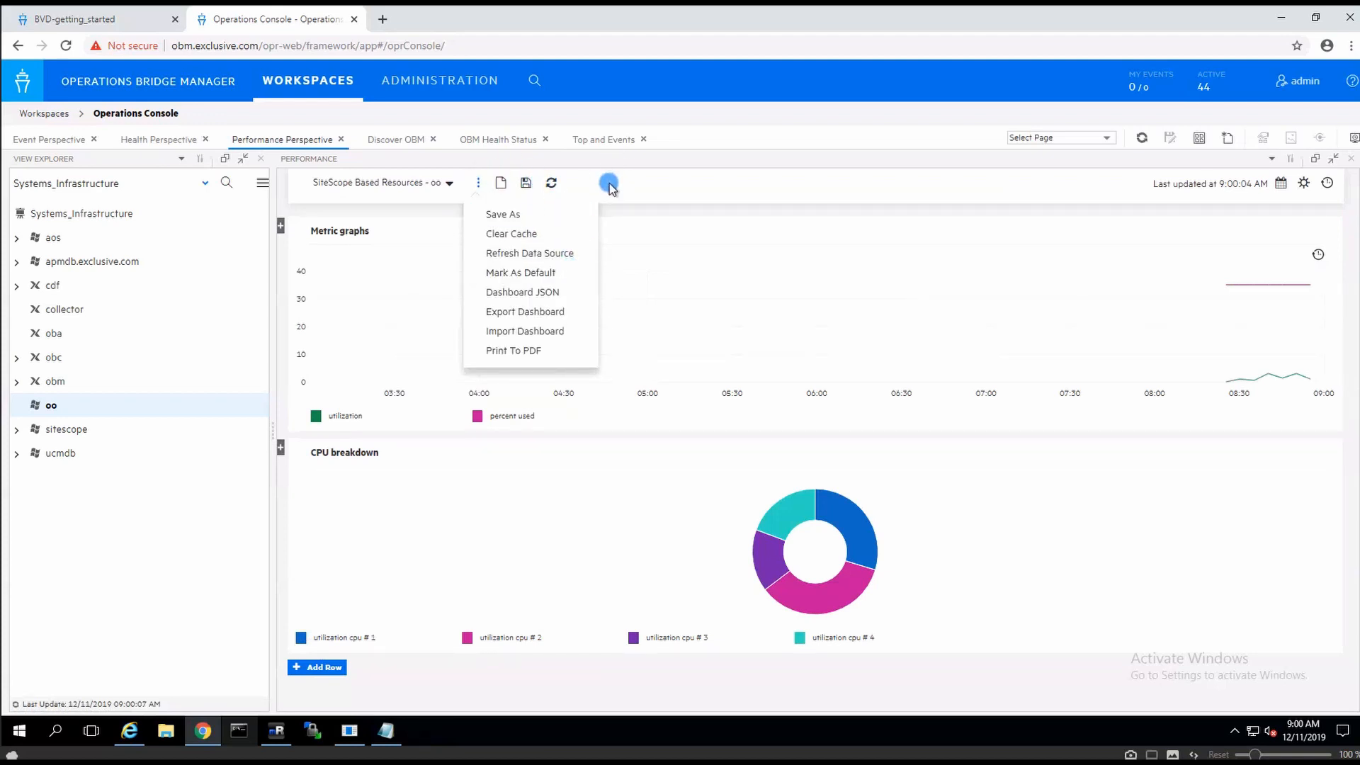
click(478, 183)
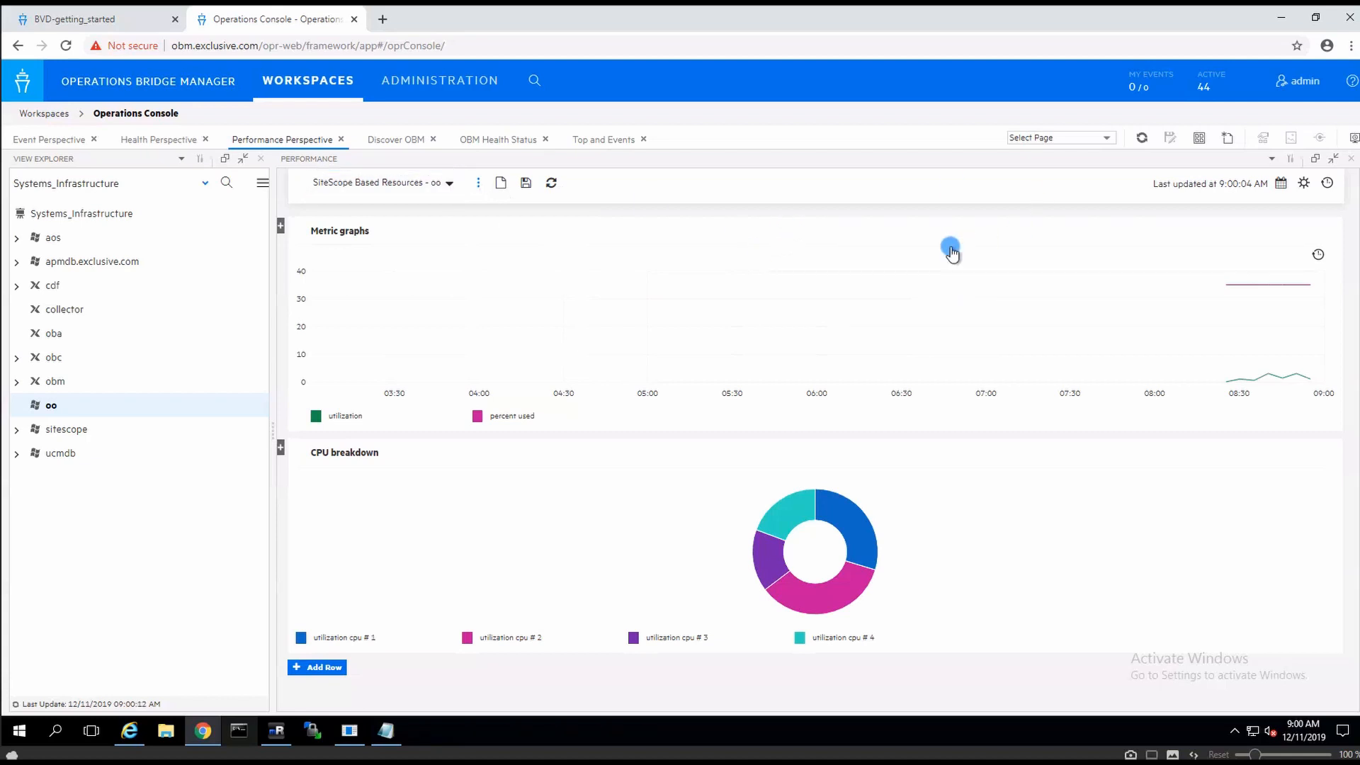
mouse_move(1283, 382)
Switch to the oo server's remote desktop session in mRemoteNG.
click(276, 730)
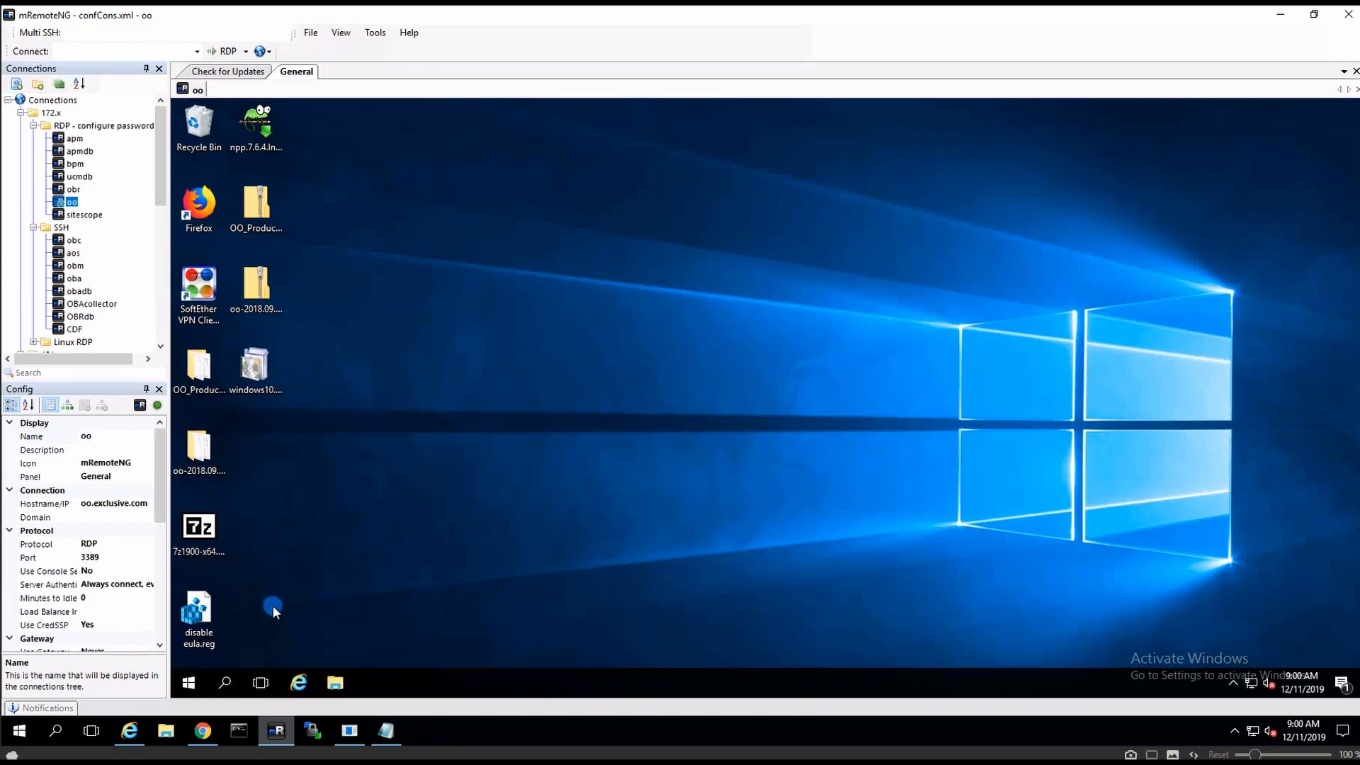
click(193, 679)
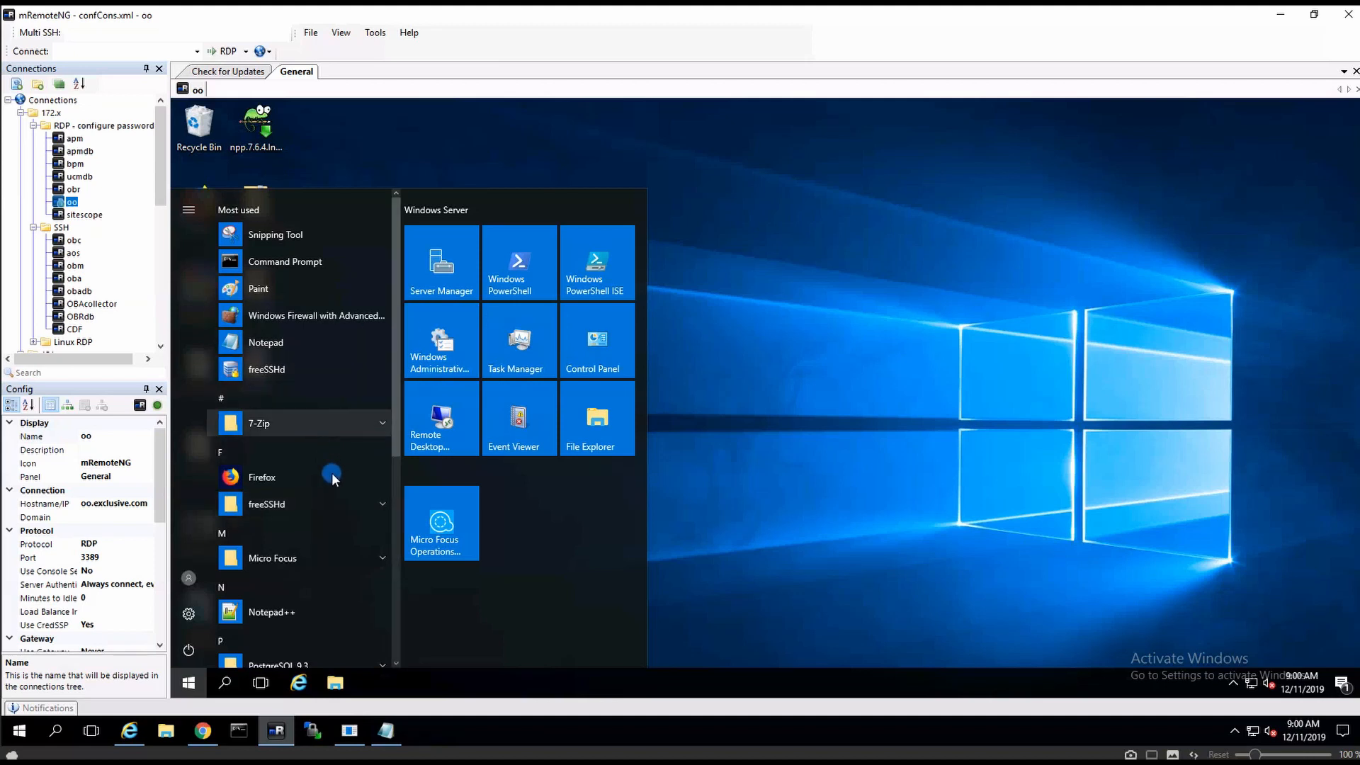
scroll(331, 475, down, 3)
click(327, 342)
click(324, 369)
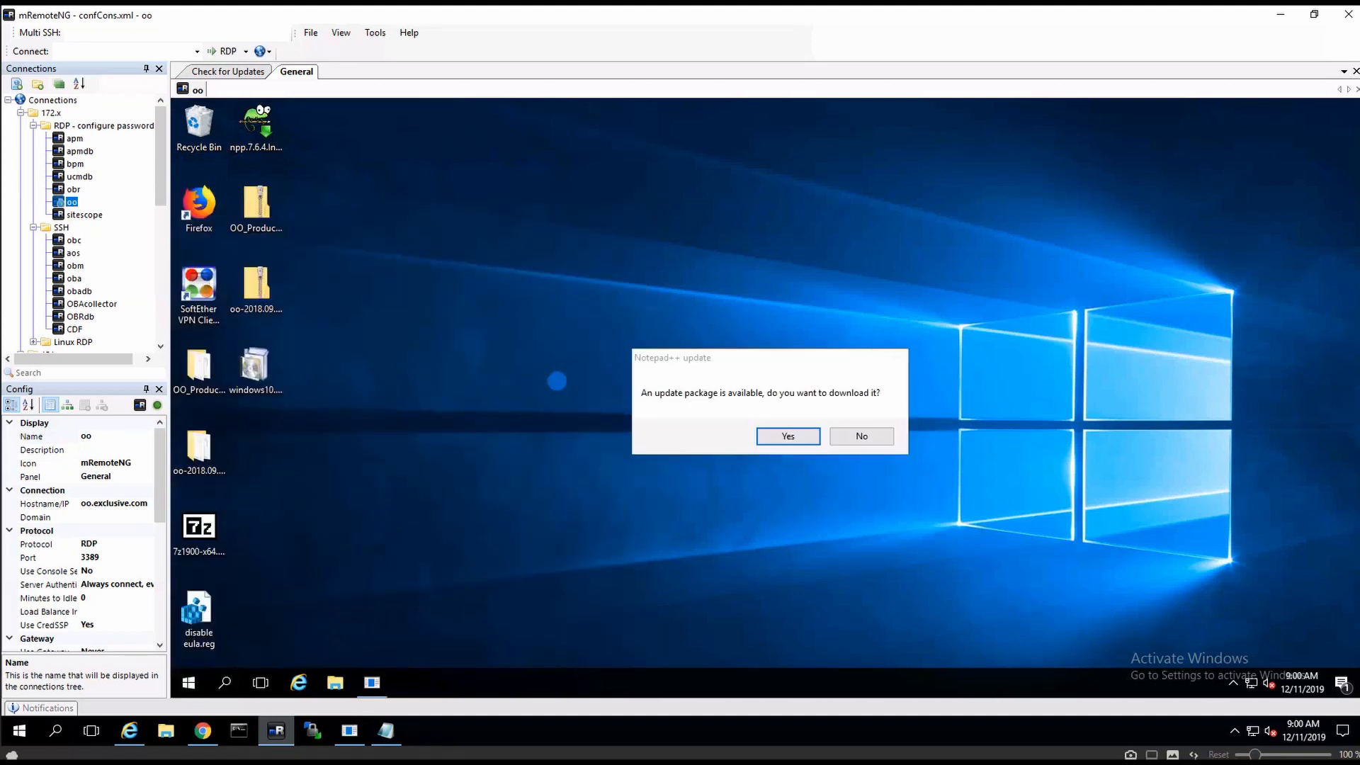
click(839, 434)
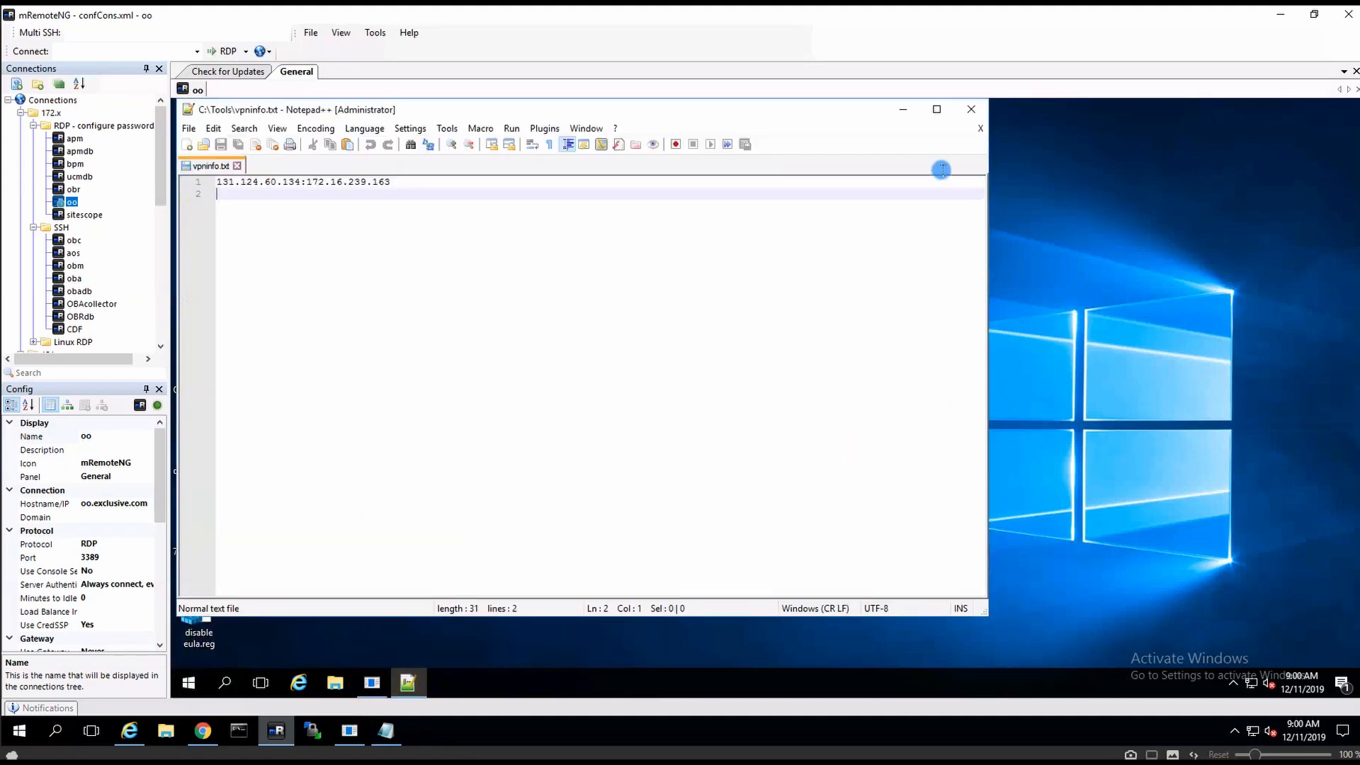
click(962, 112)
click(854, 433)
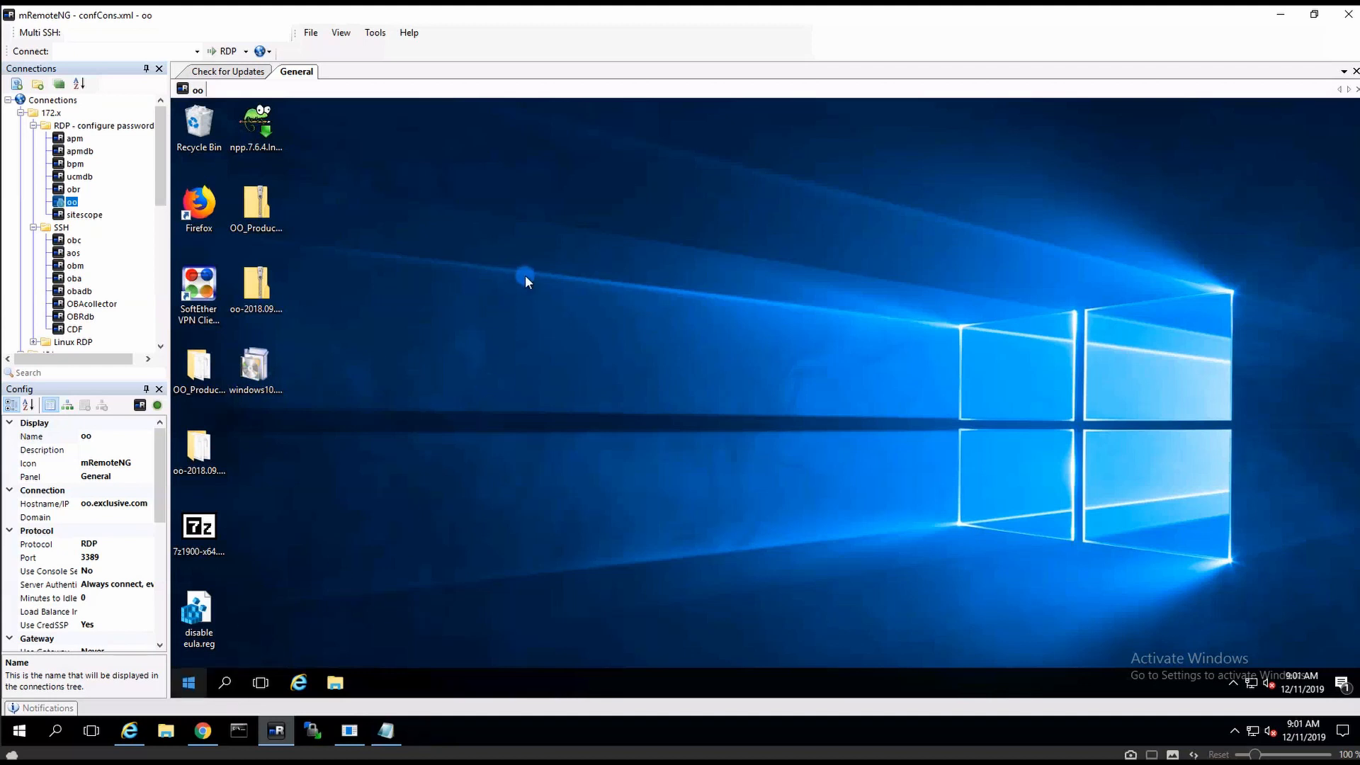
Start Operations Orchestration Studio from the Micro Focus program group on the oo server.
click(190, 684)
click(325, 549)
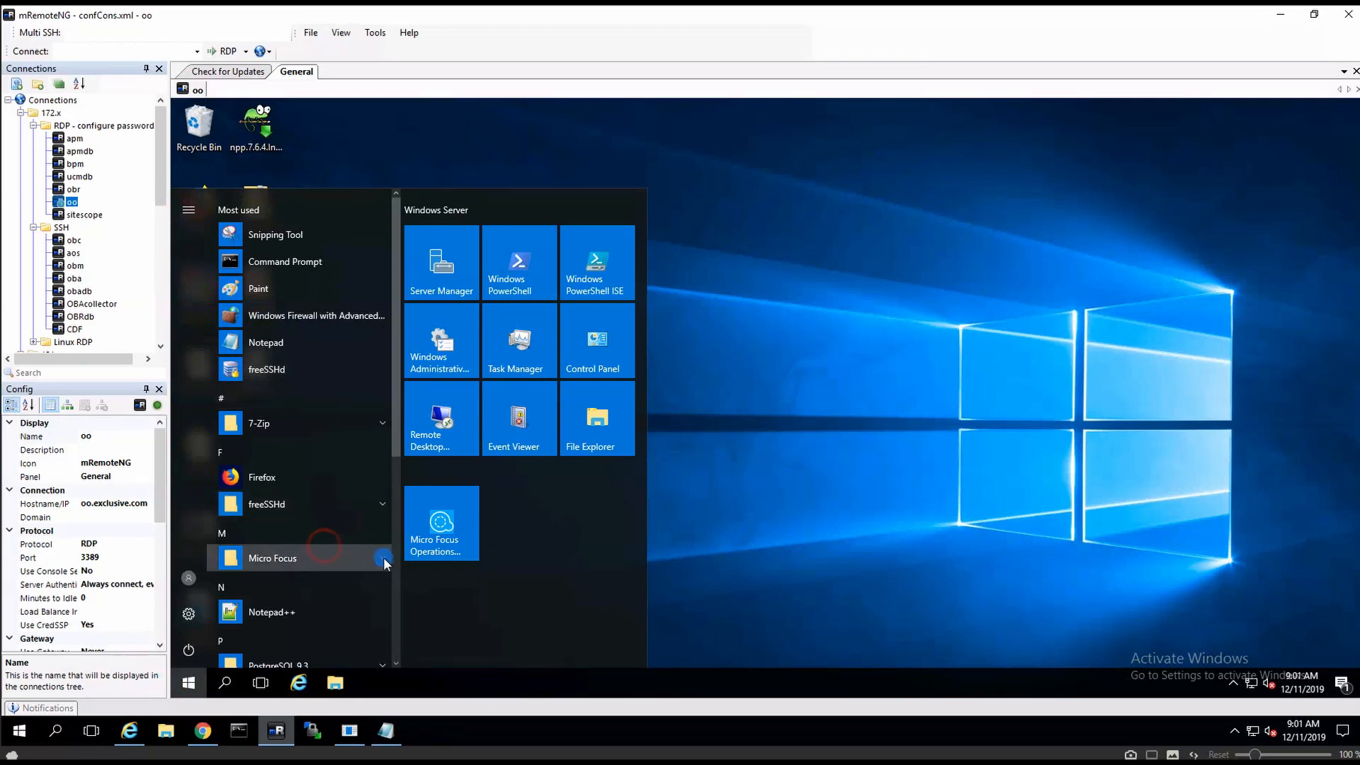
click(373, 558)
click(312, 560)
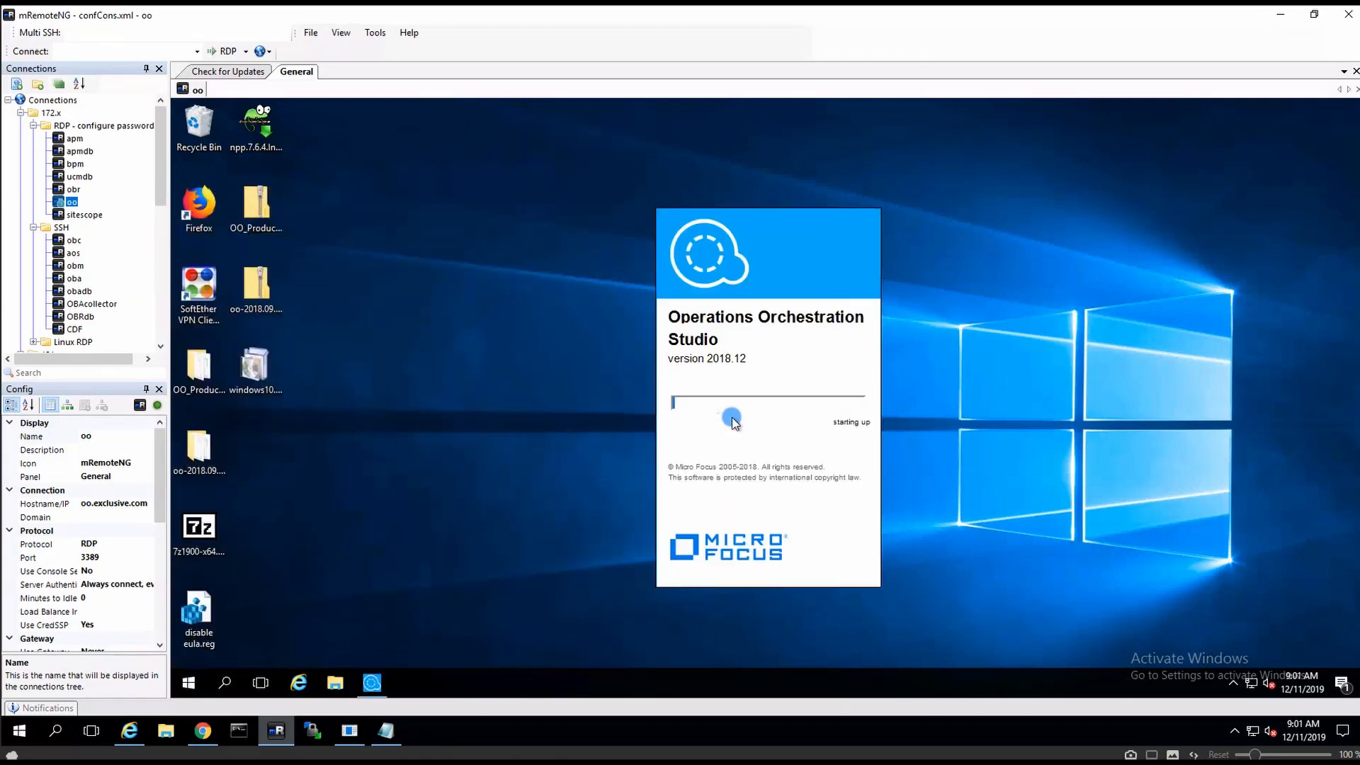
Switch to SiteScope in Internet Explorer, run the Memory on OO monitor and close its results.
click(204, 730)
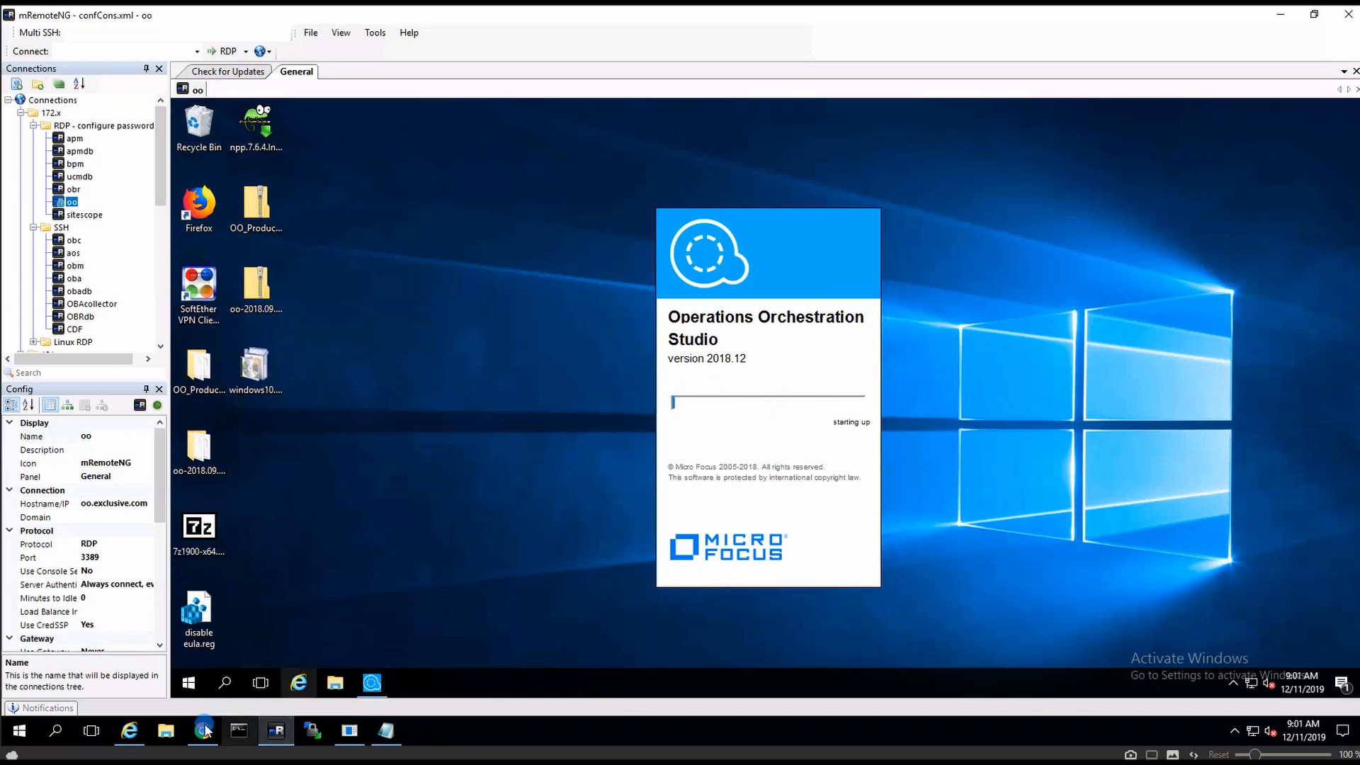
click(129, 730)
click(101, 194)
click(107, 206)
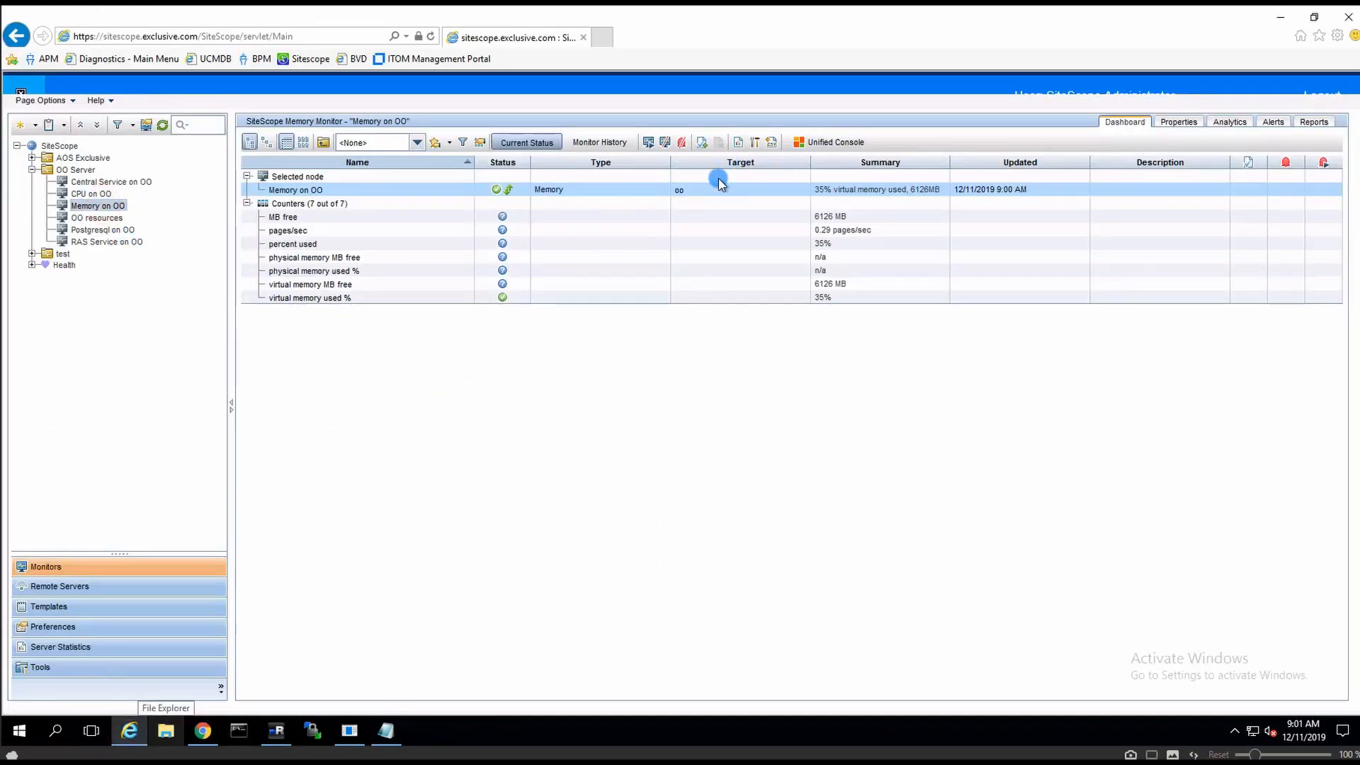
click(649, 142)
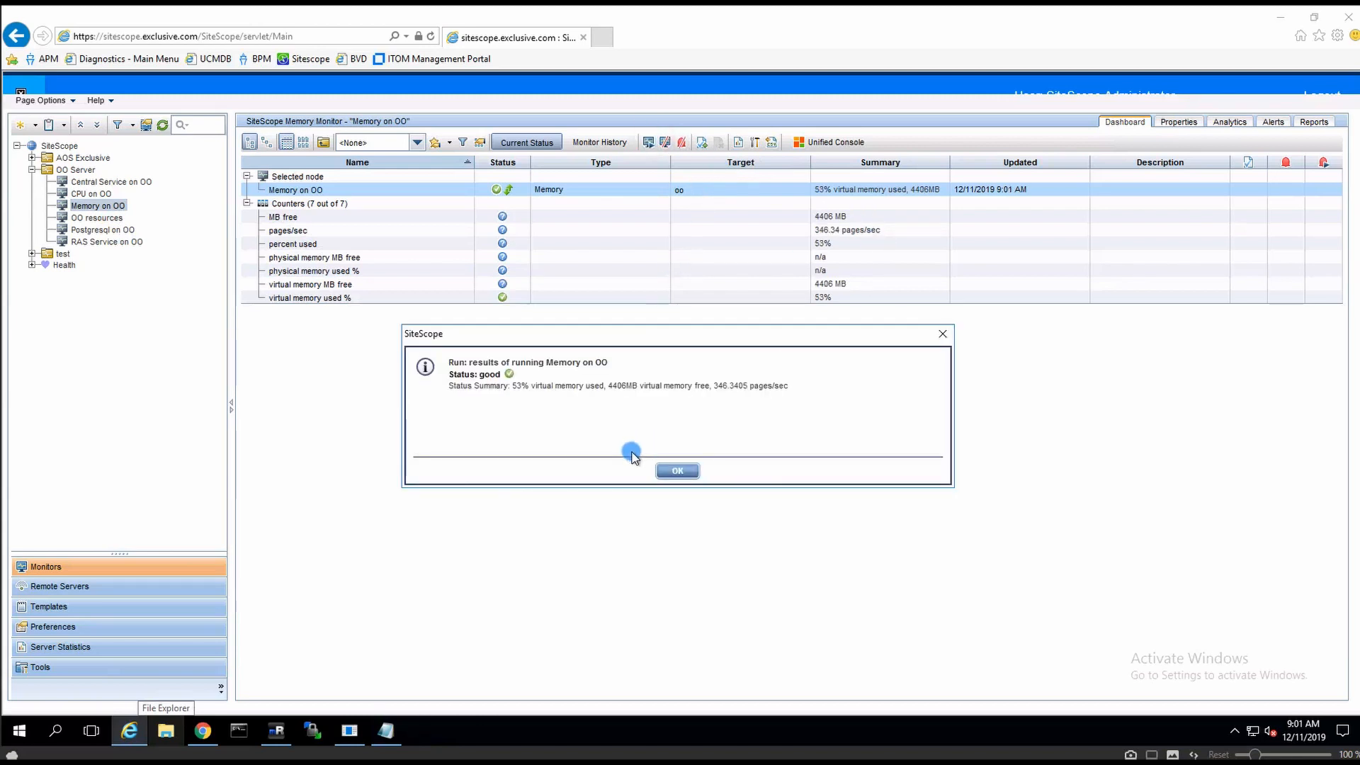
click(675, 469)
Run the CPU on OO monitor in SiteScope and close its results.
click(91, 194)
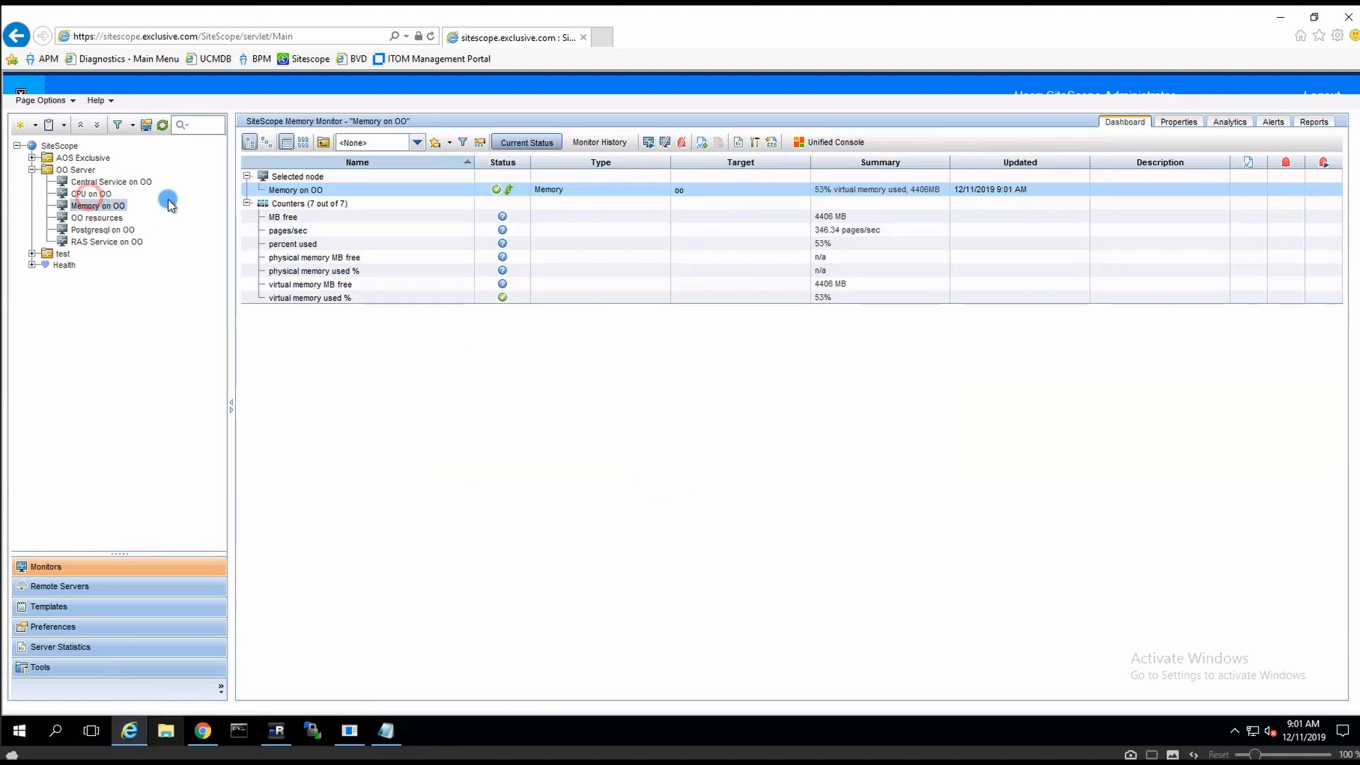
click(646, 142)
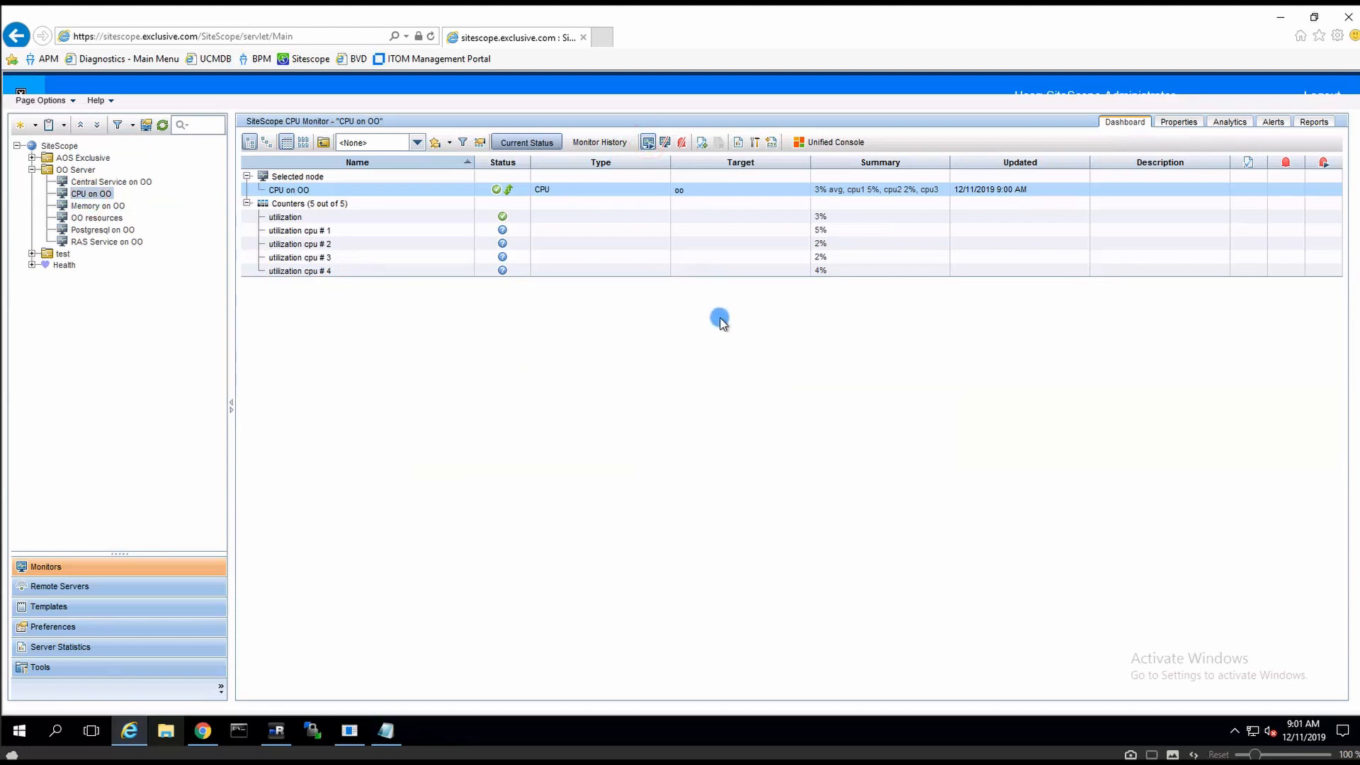
click(649, 142)
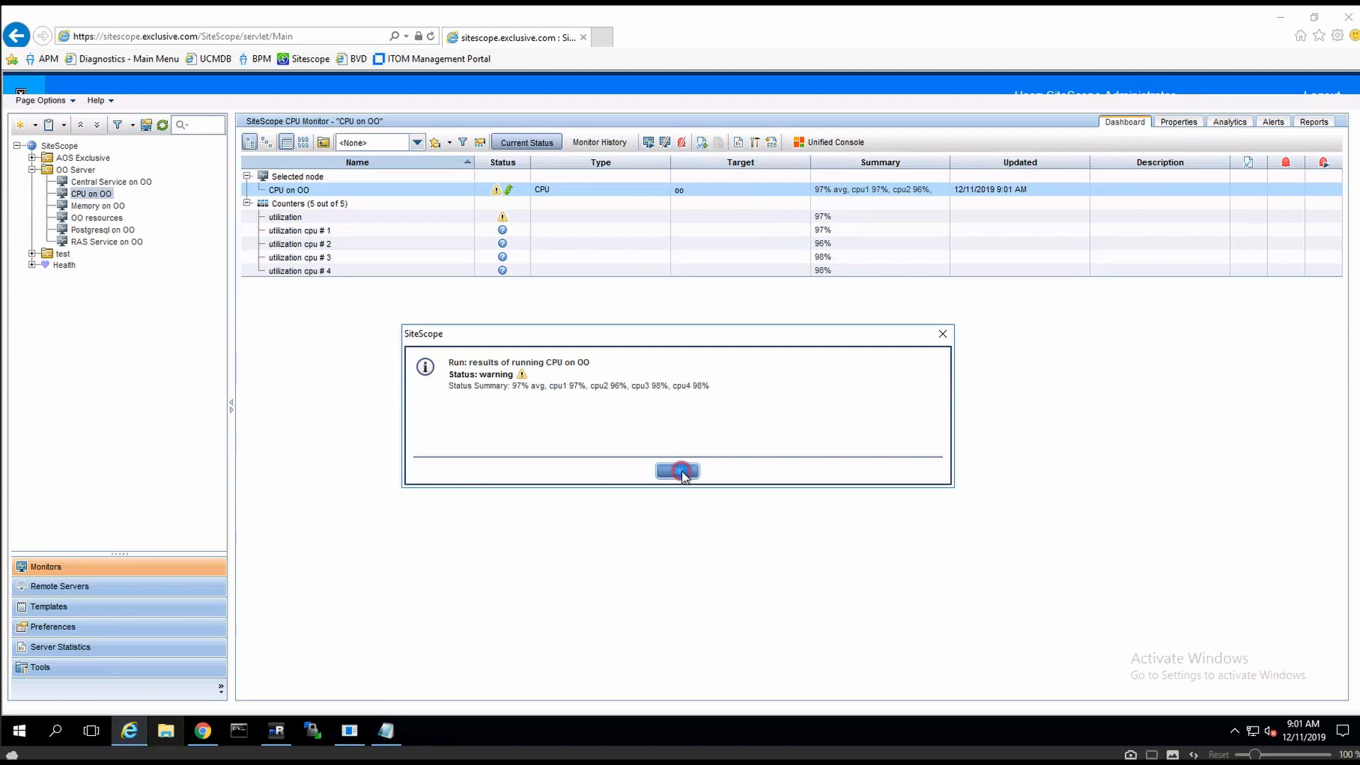
click(679, 471)
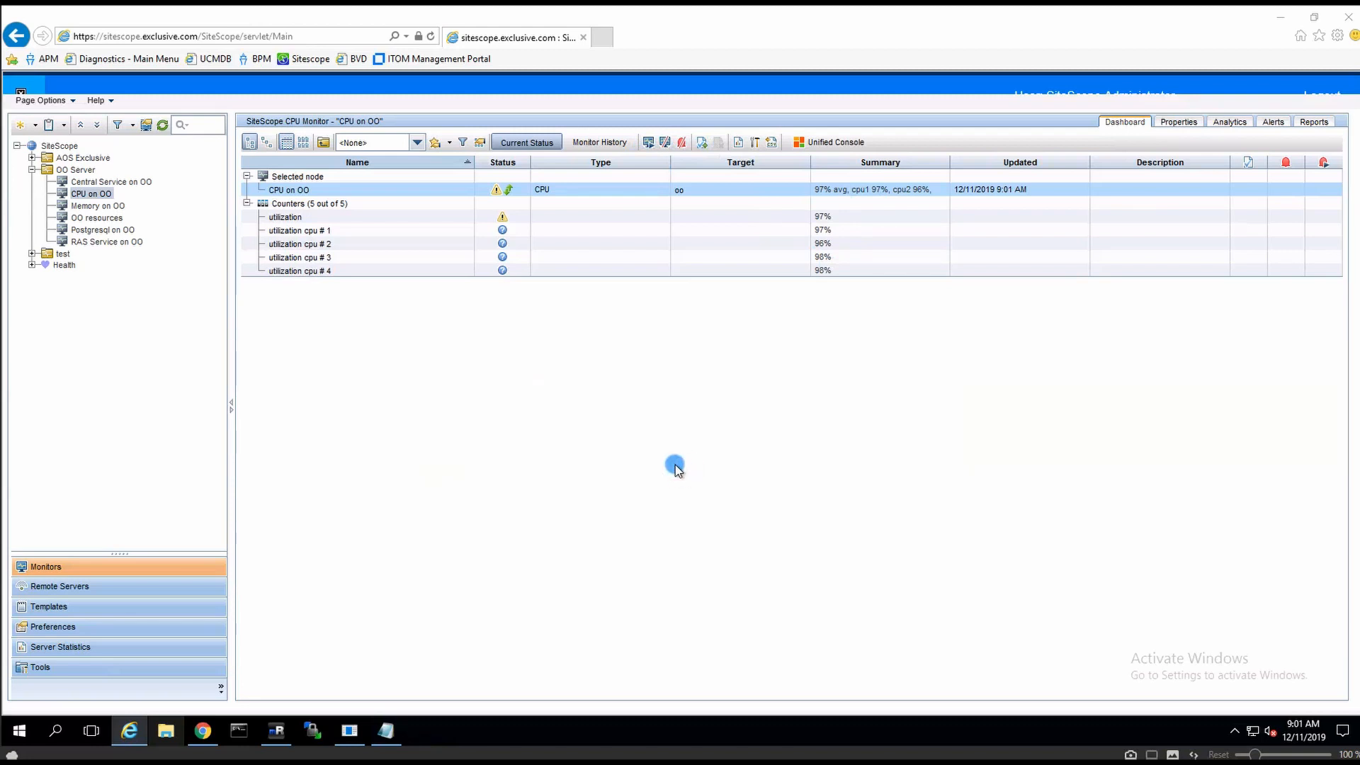
Dismiss the Operations Orchestration Studio startup error in the oo remote session and return to the dashboard in Chrome.
click(203, 737)
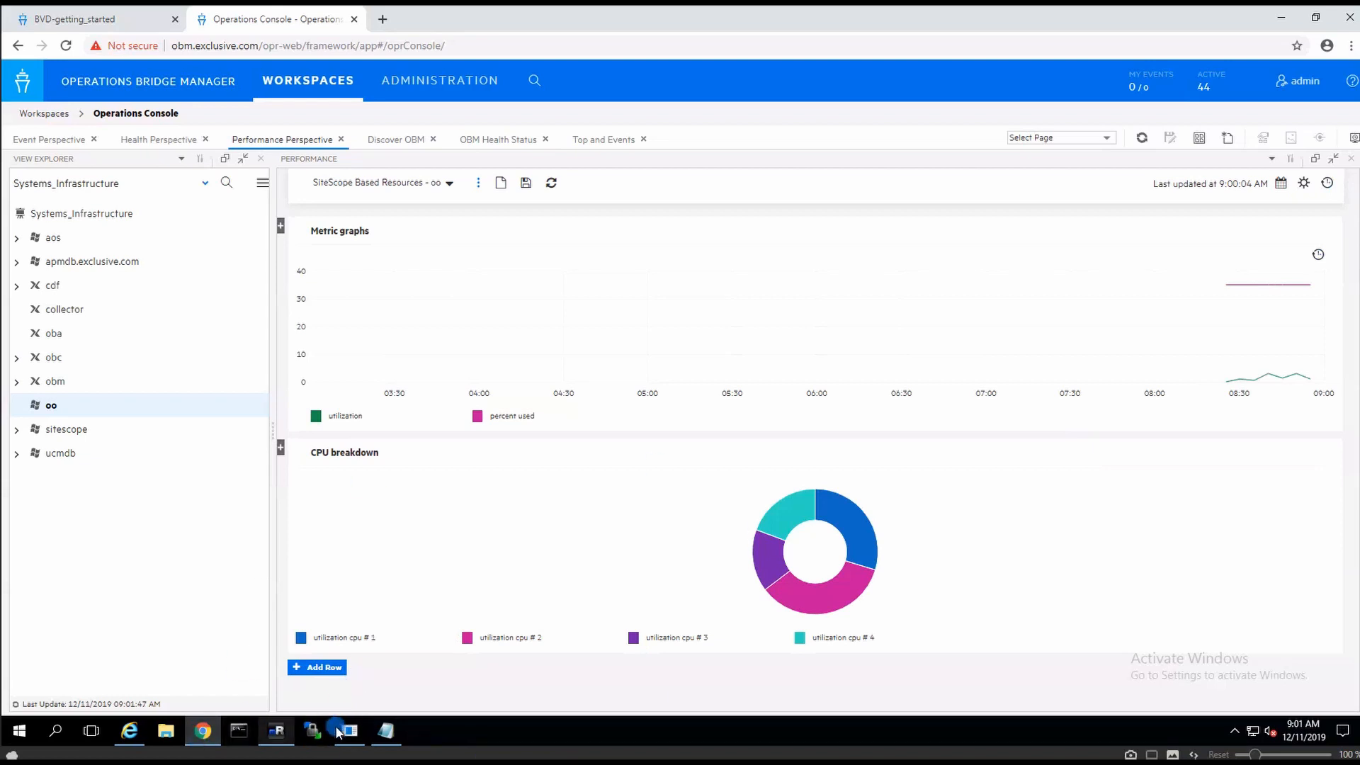
click(276, 731)
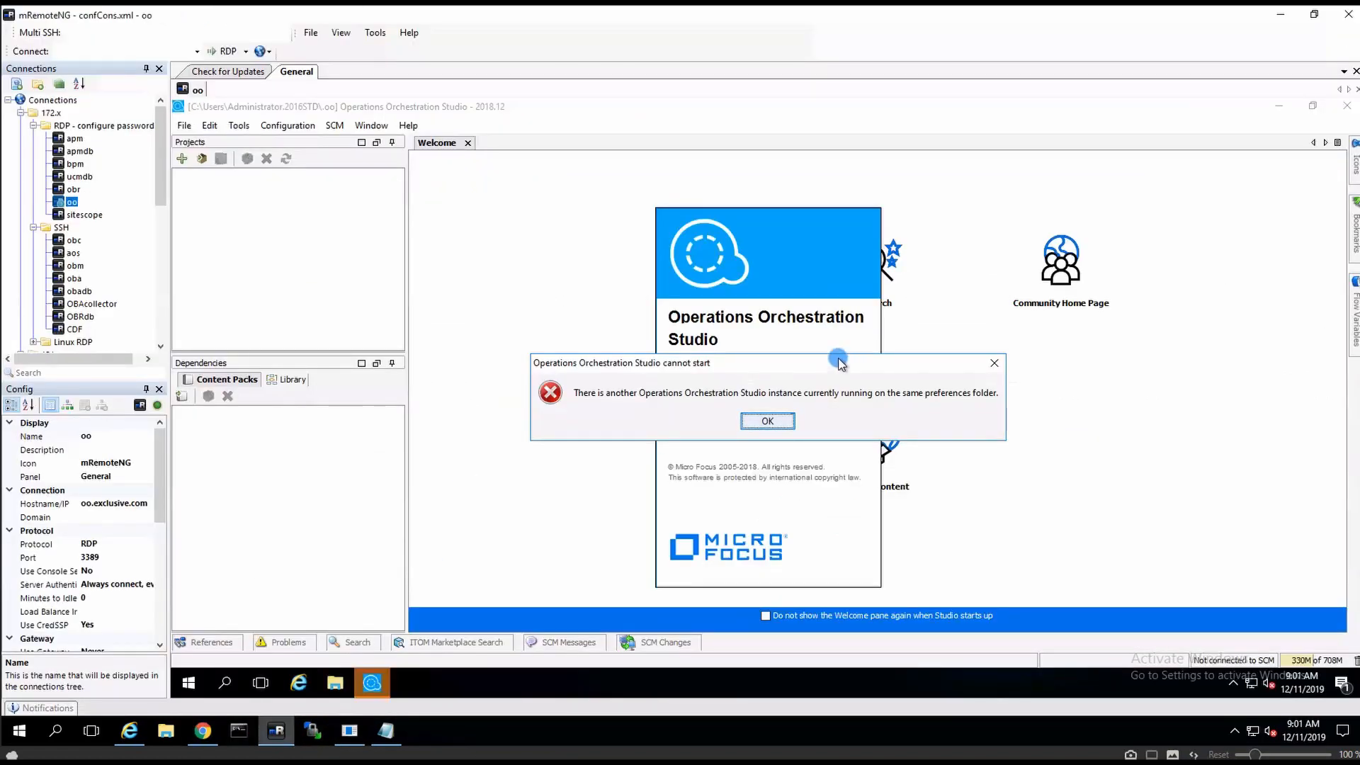
click(768, 421)
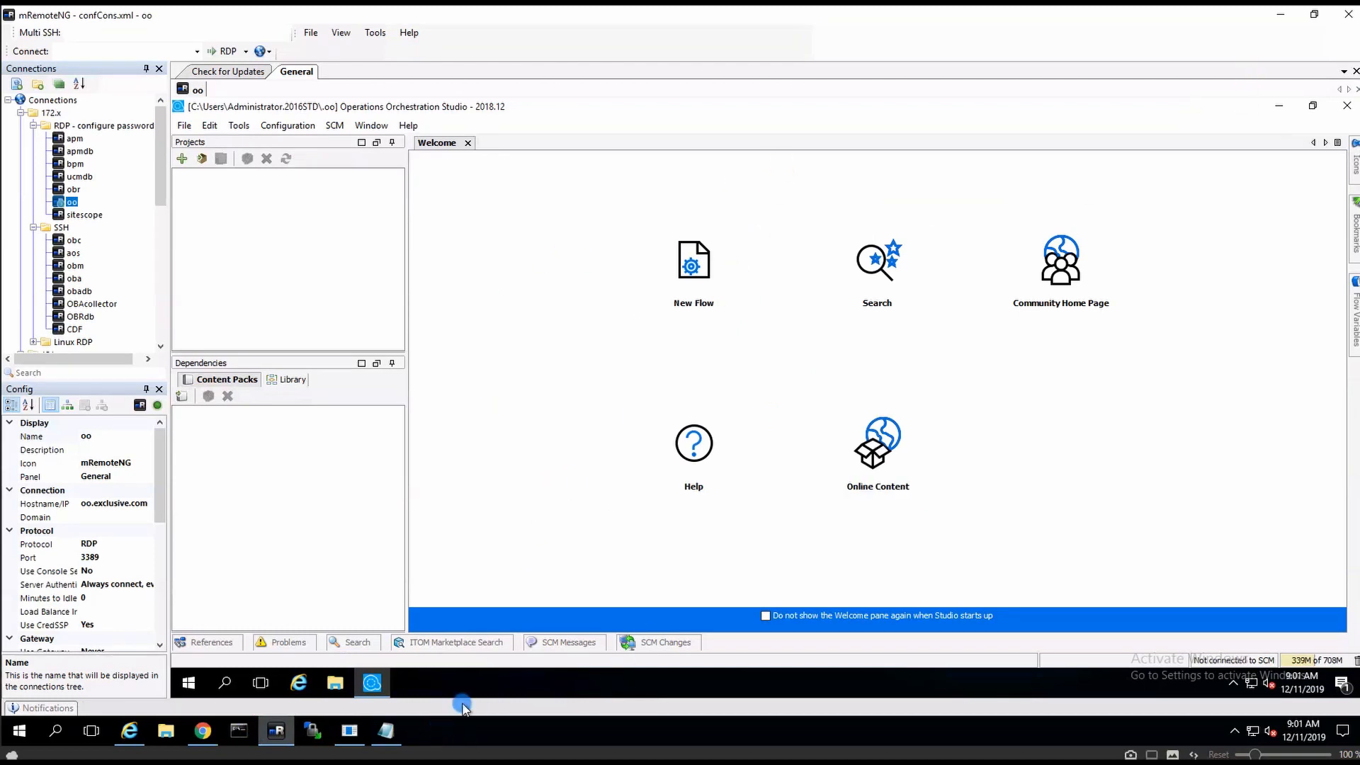
right_click(482, 686)
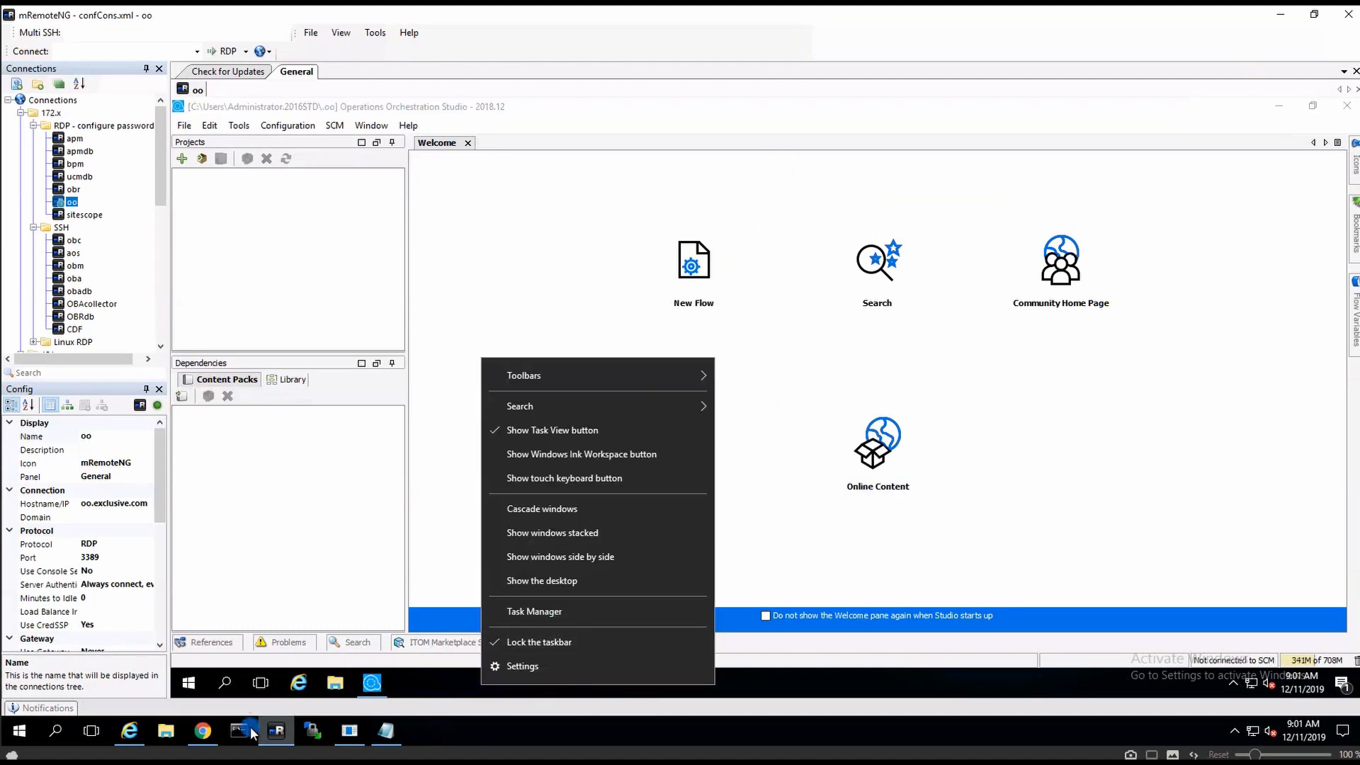
click(203, 730)
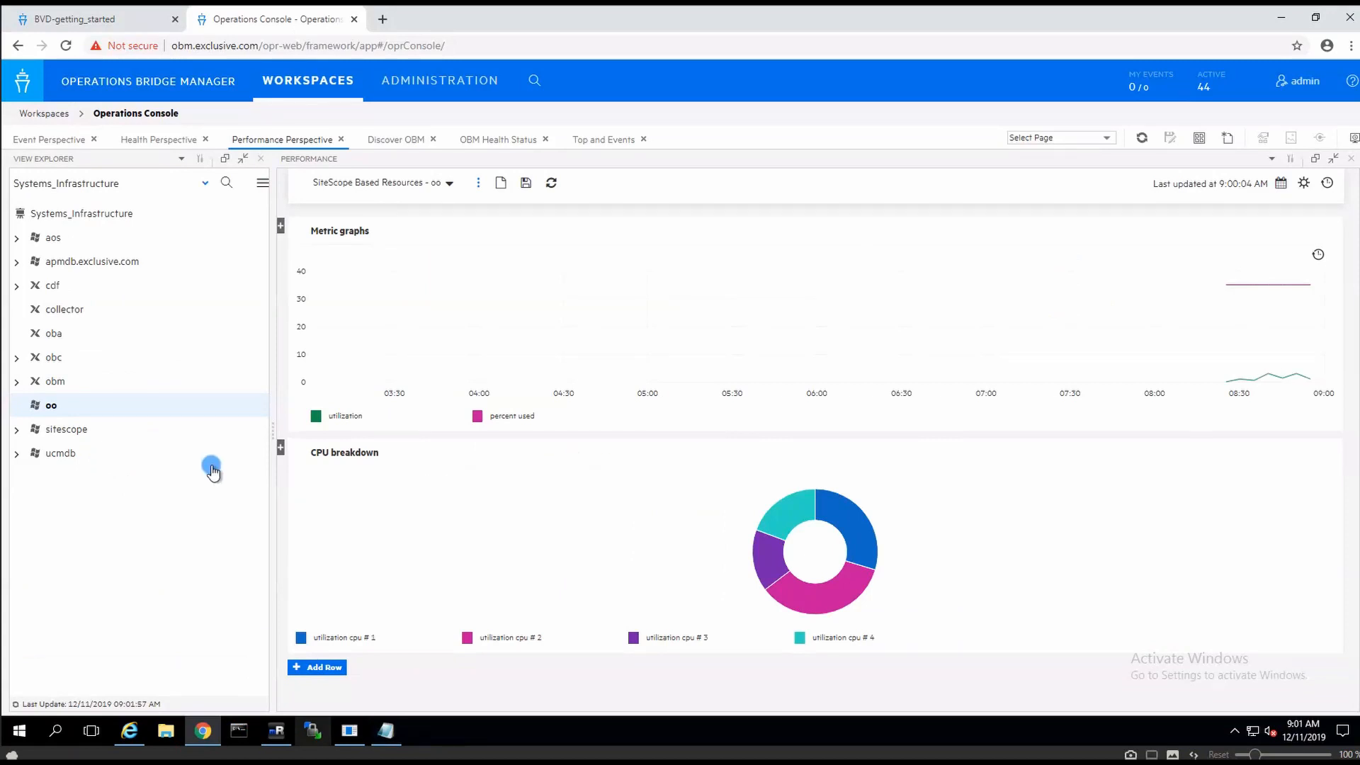
Add a graph chart to the CPU breakdown row and open it for editing.
click(284, 450)
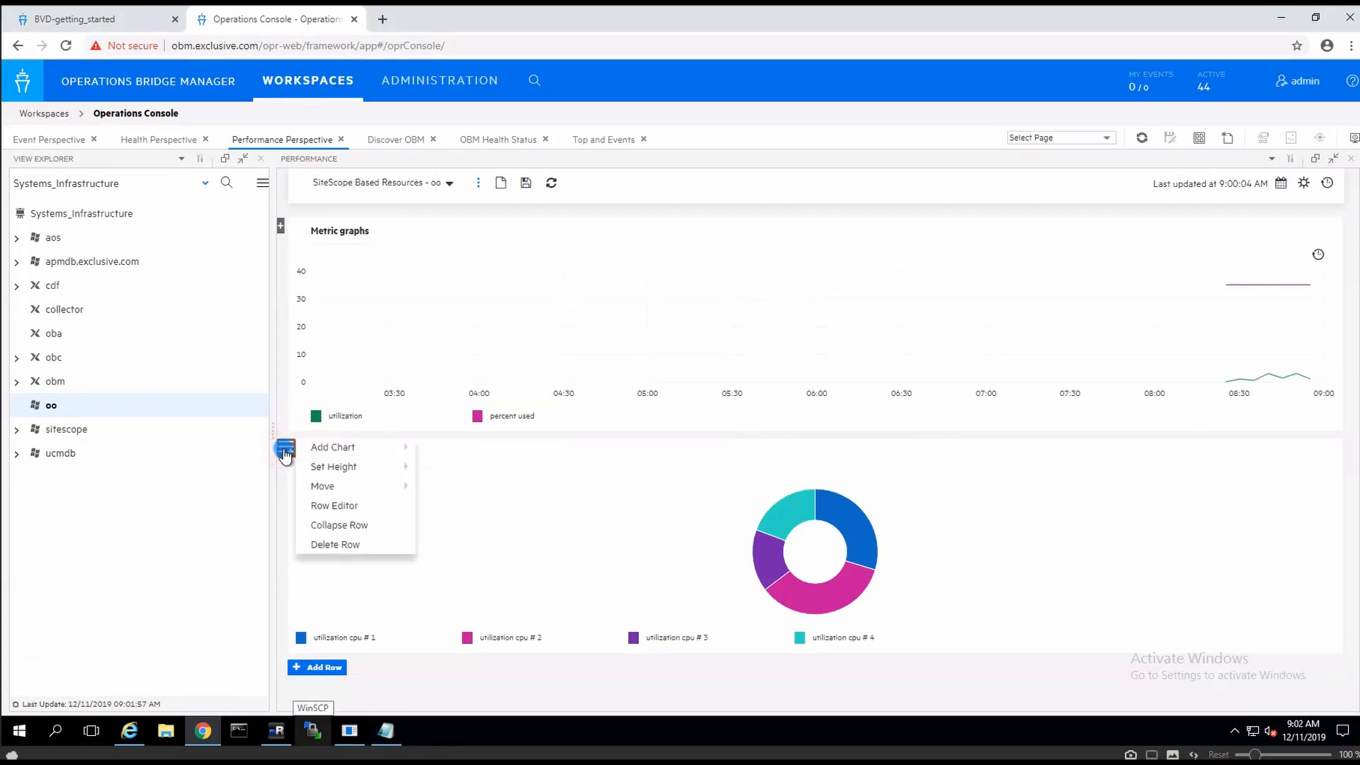
mouse_move(362, 454)
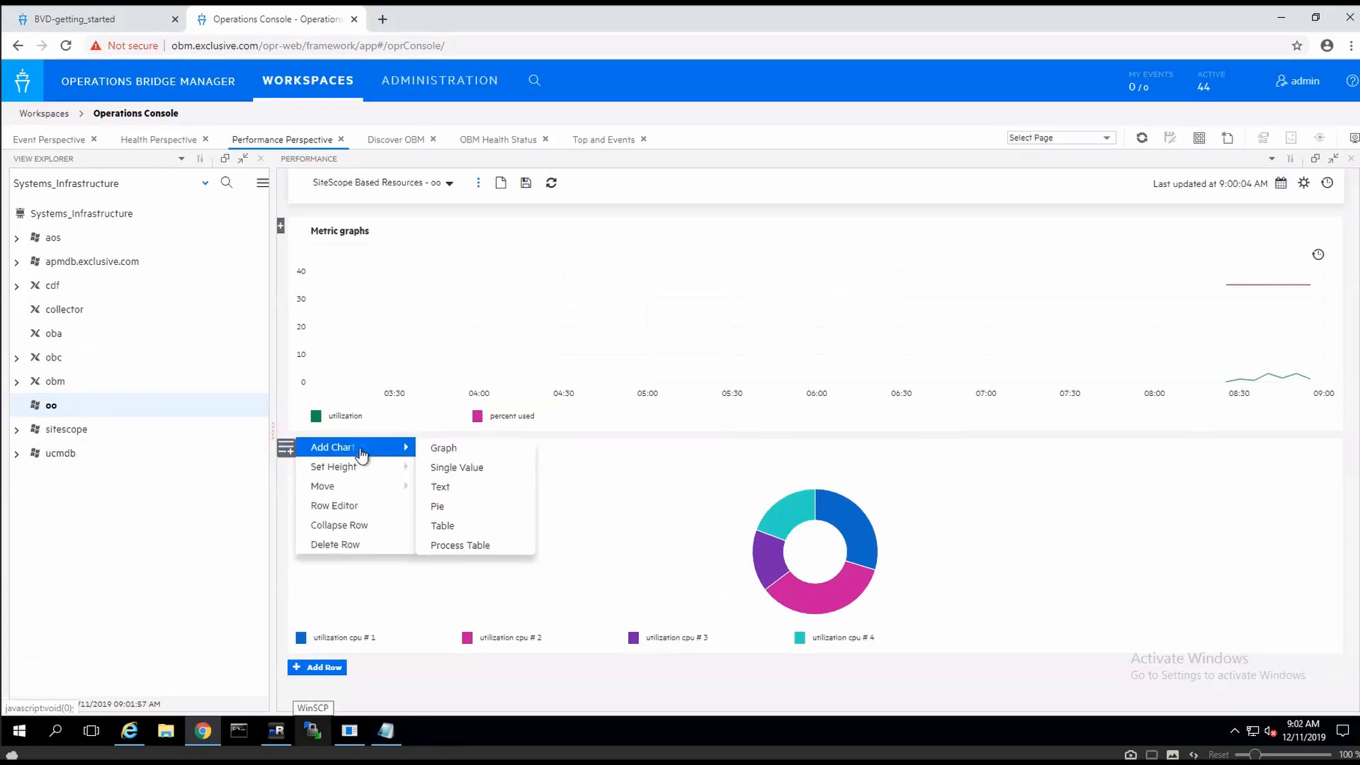
click(439, 457)
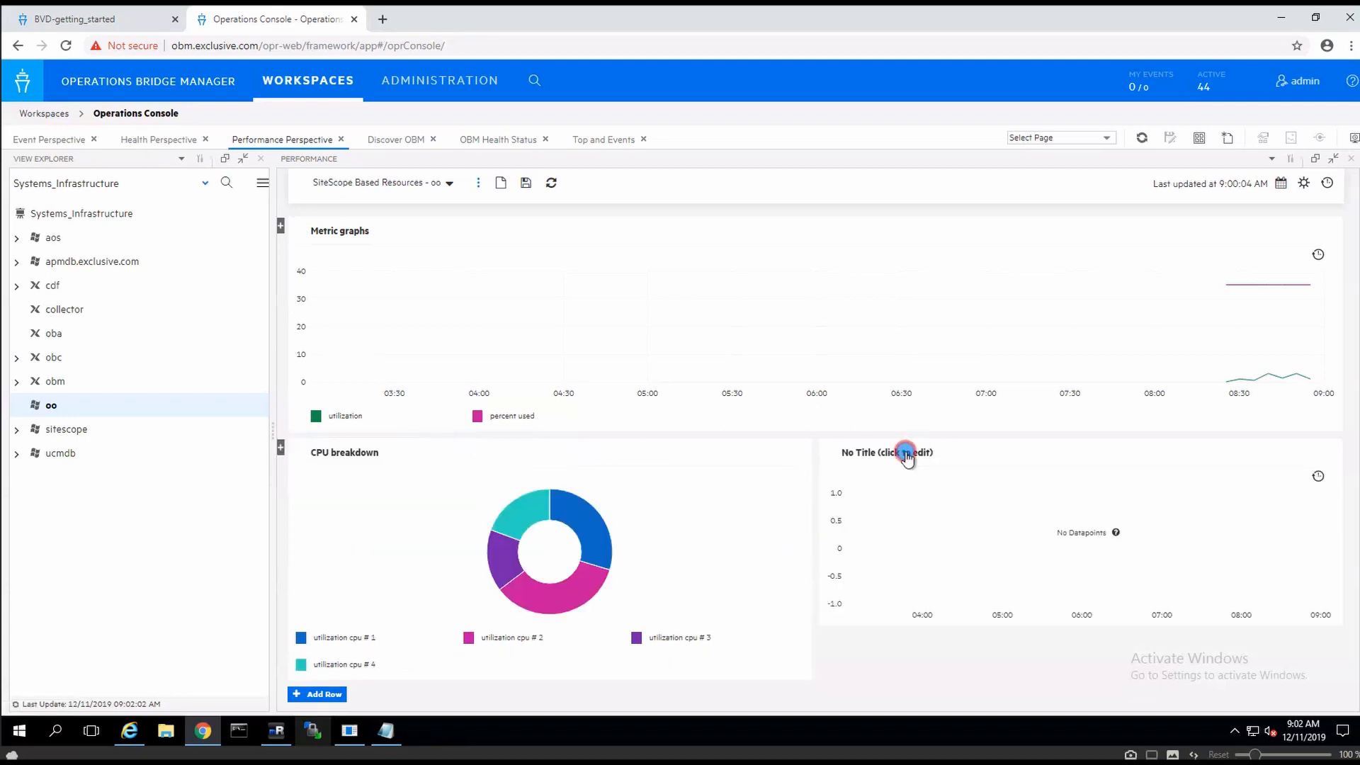
mouse_move(905, 458)
click(1075, 471)
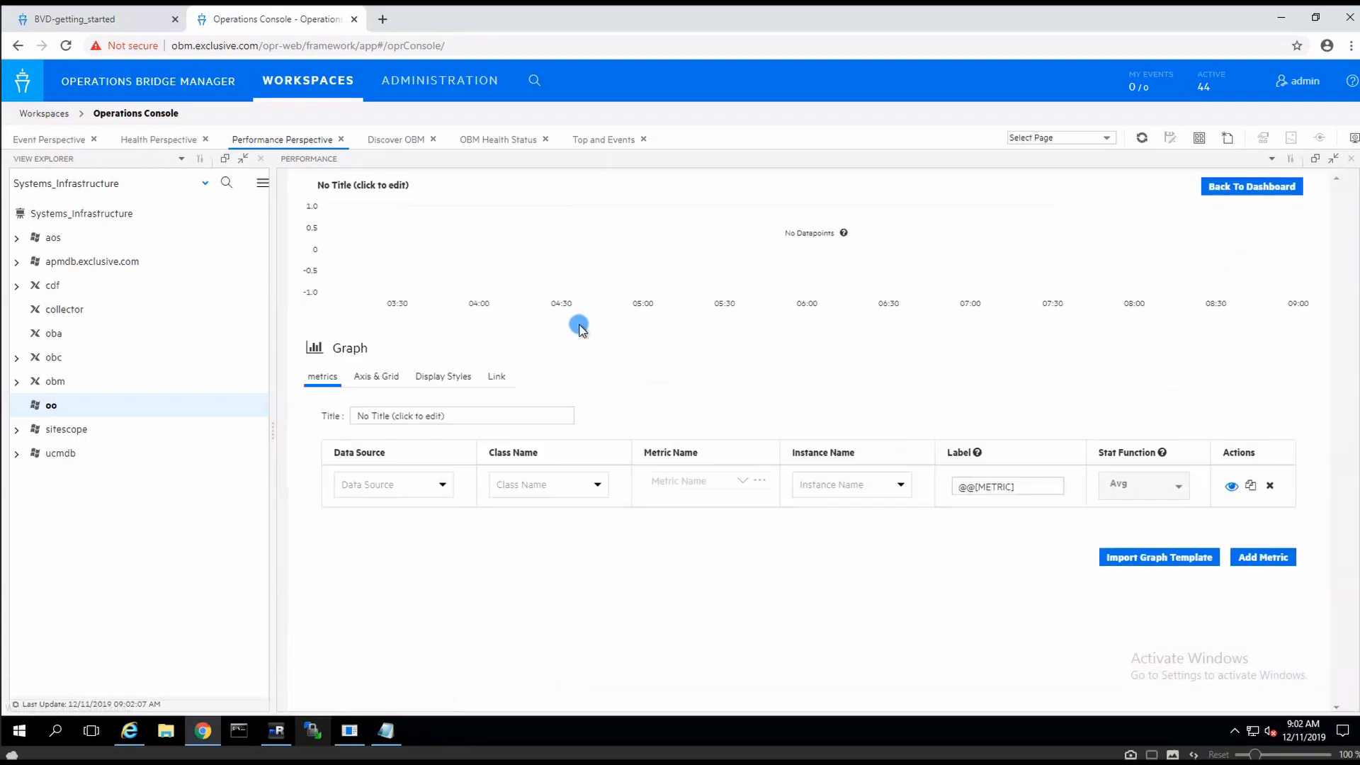
Configure the new graph with SiteScope (direct) as data source, class Port and metric status, and return to the dashboard.
click(428, 484)
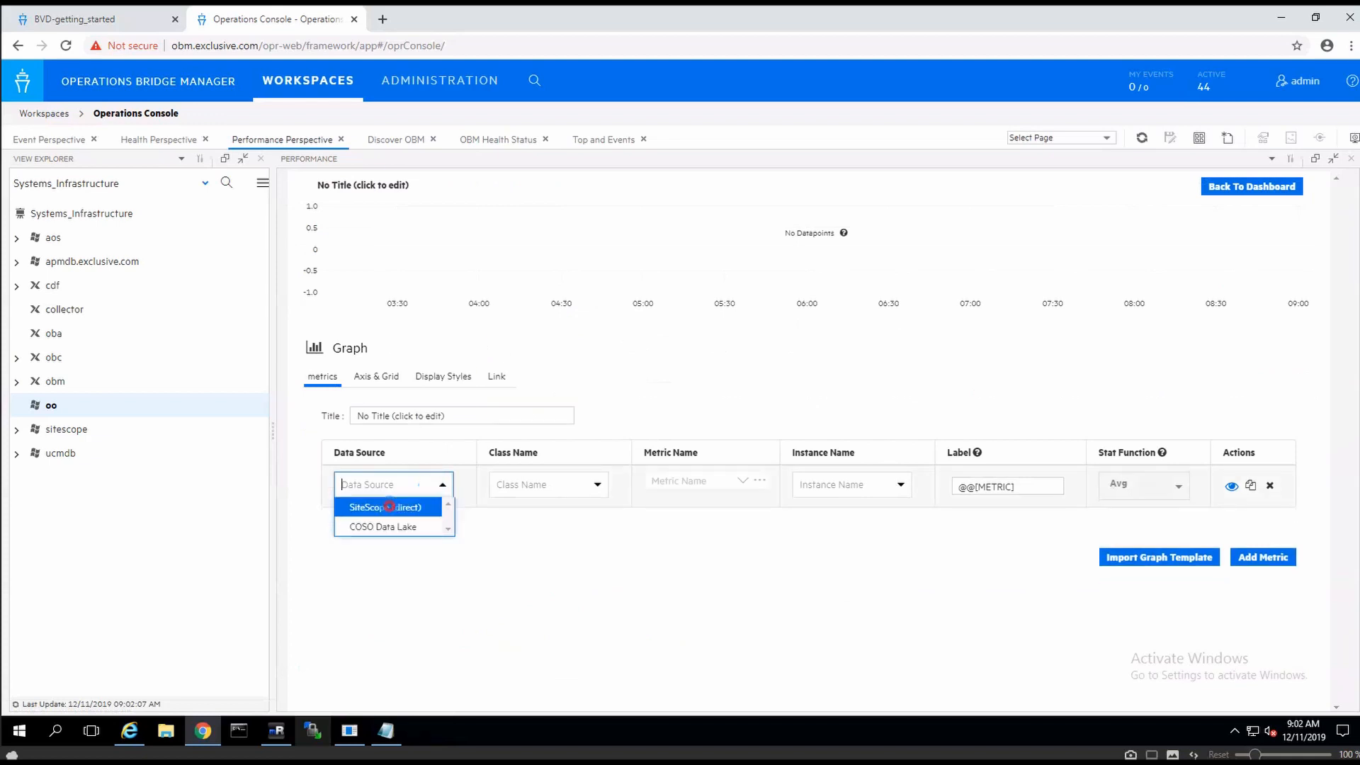
click(389, 506)
click(571, 484)
click(528, 546)
click(719, 481)
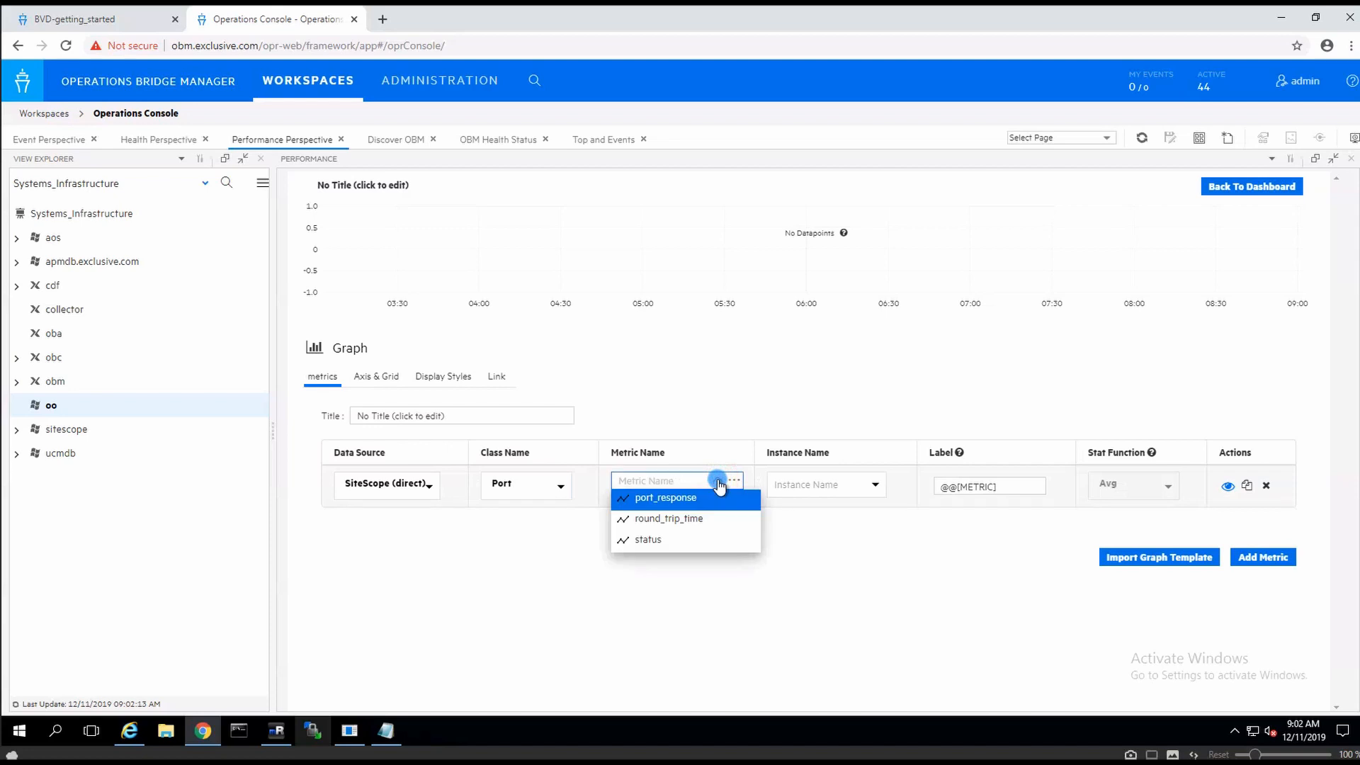
click(659, 539)
mouse_move(1237, 249)
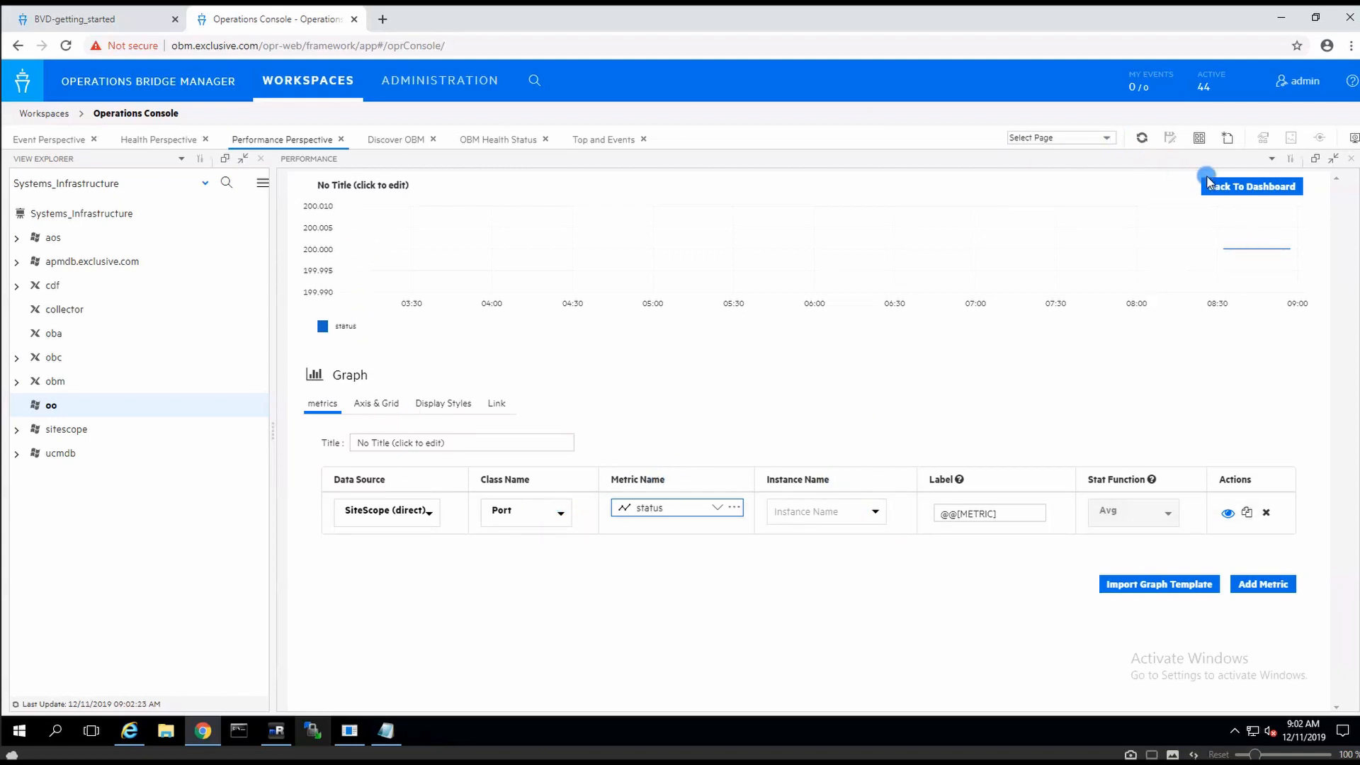
click(1229, 187)
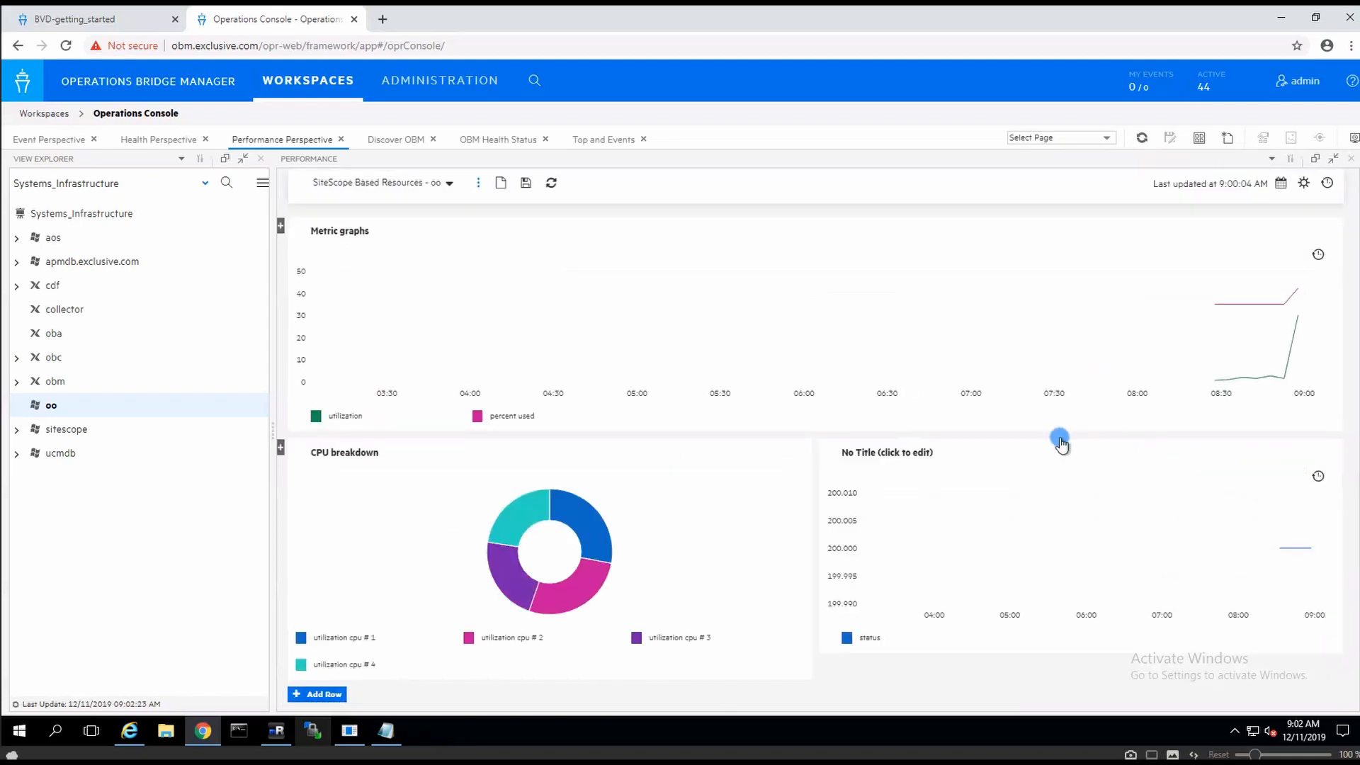
Narrow the untitled status graph and remove it from the dashboard.
click(913, 453)
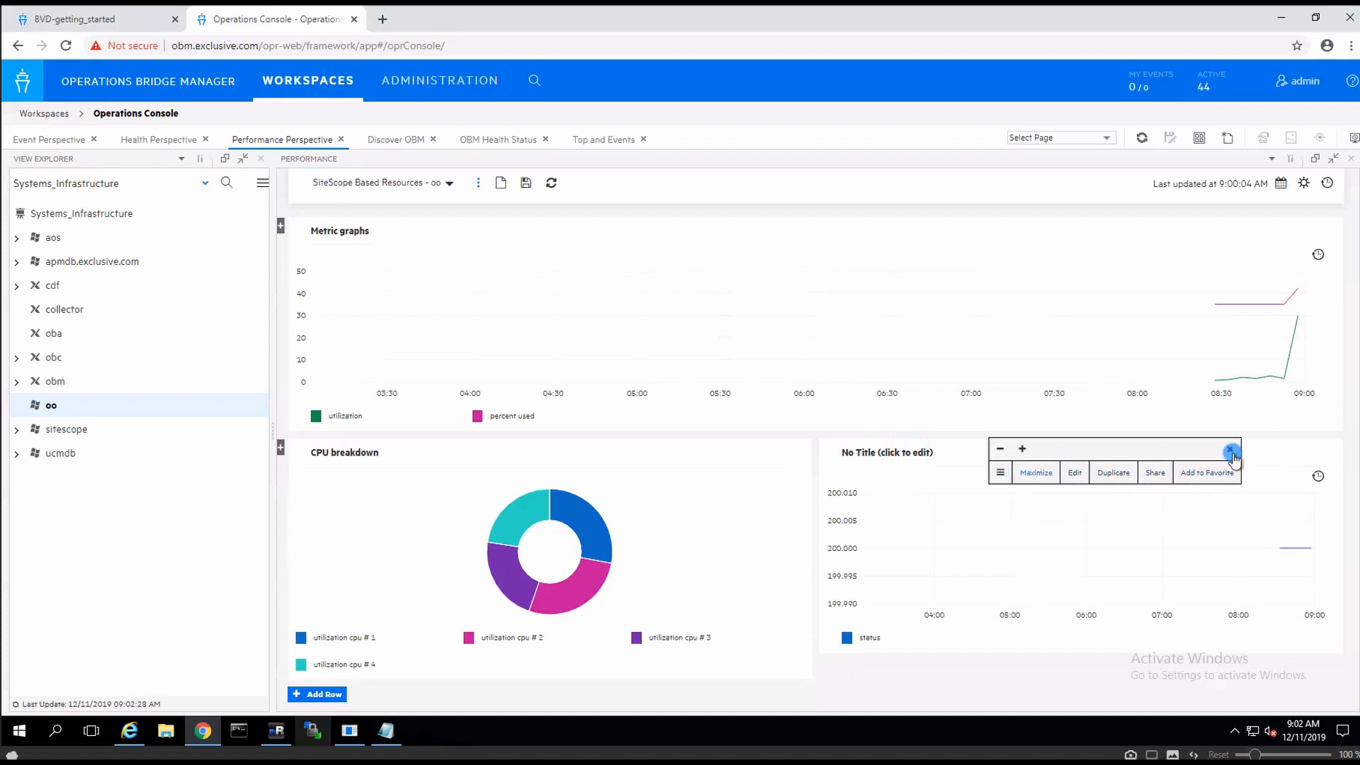
click(996, 450)
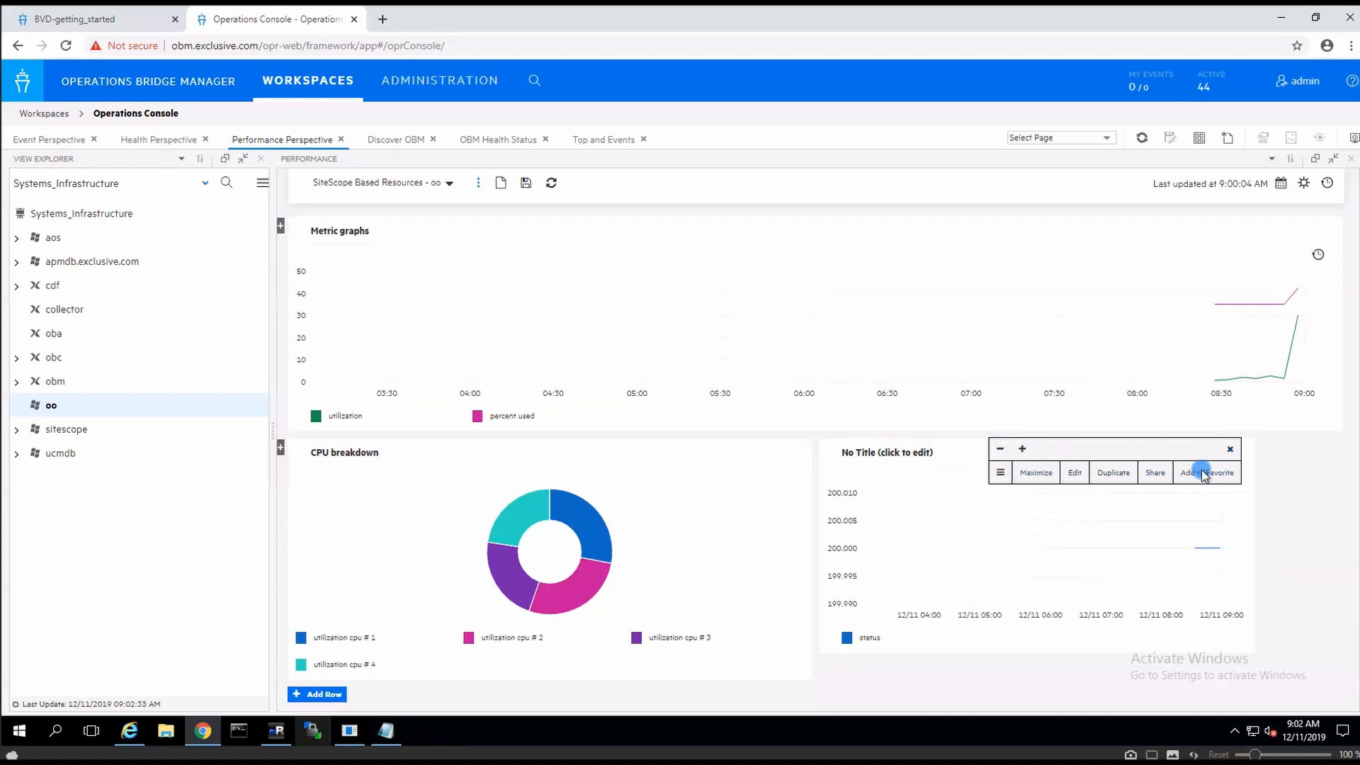
click(1231, 449)
click(802, 459)
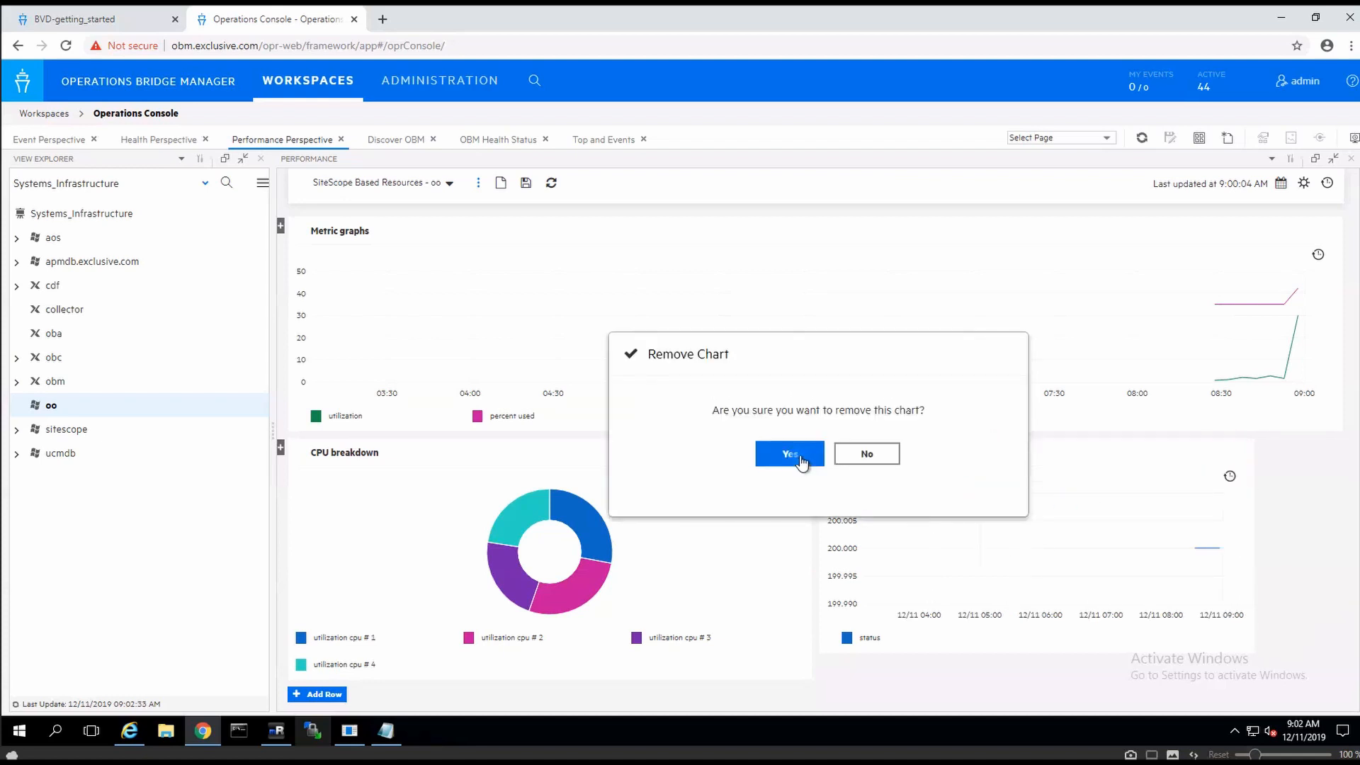
click(796, 454)
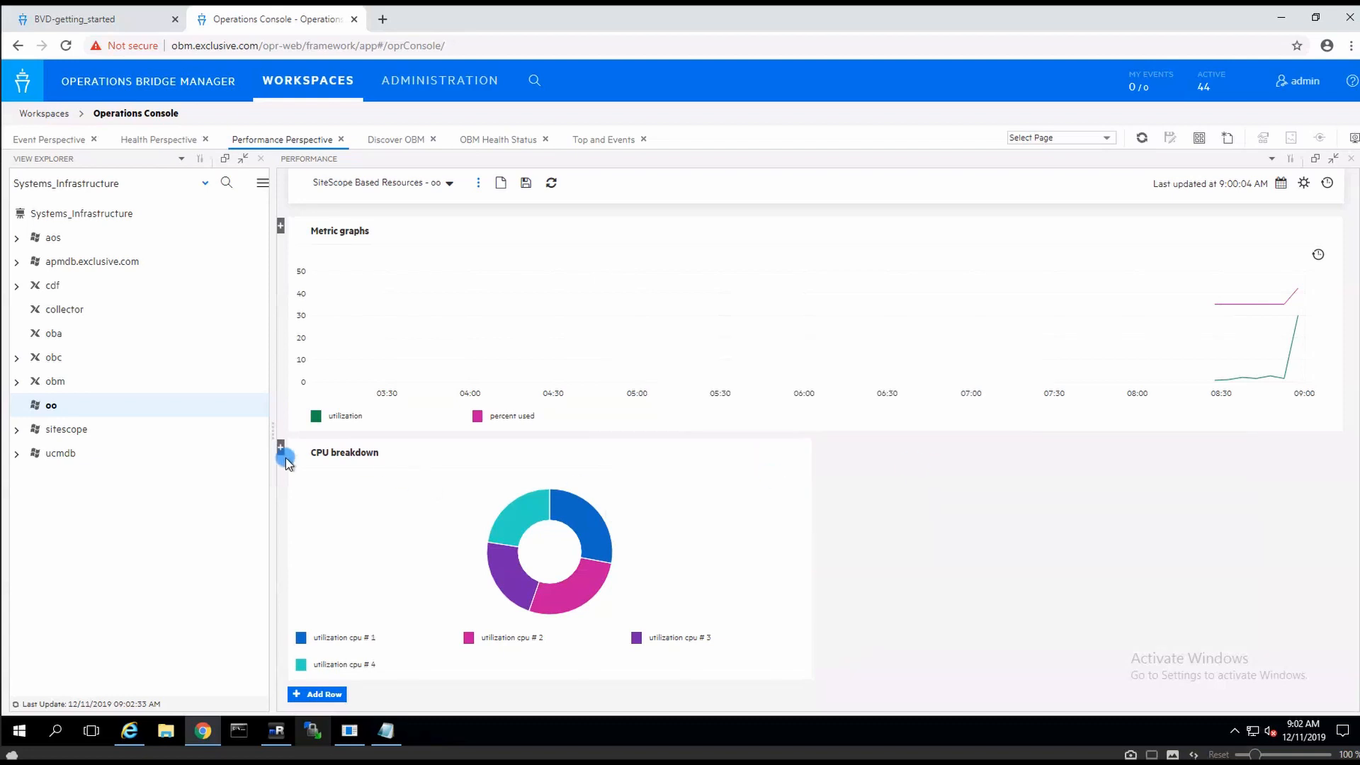
Add a text chart to the CPU breakdown row, keep its mode as Markdown and close its editor.
click(286, 453)
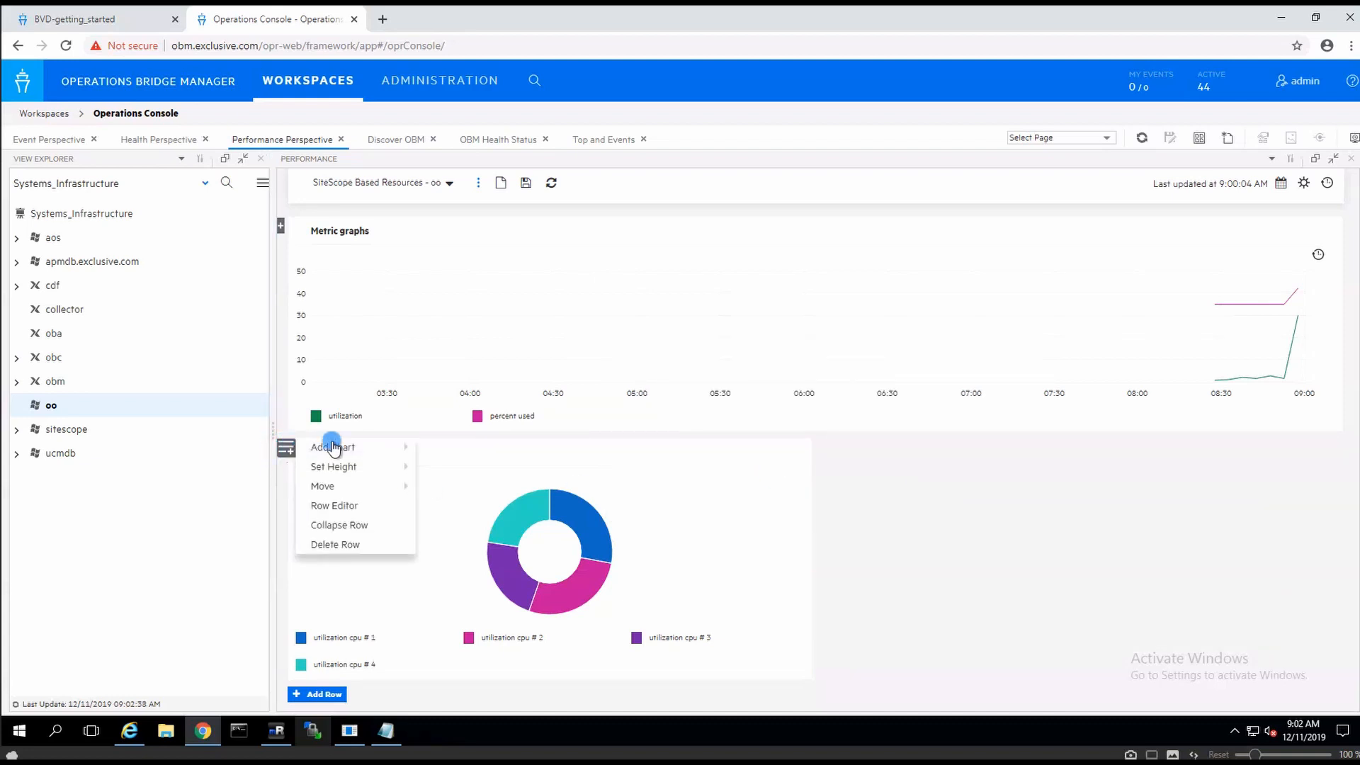
mouse_move(348, 447)
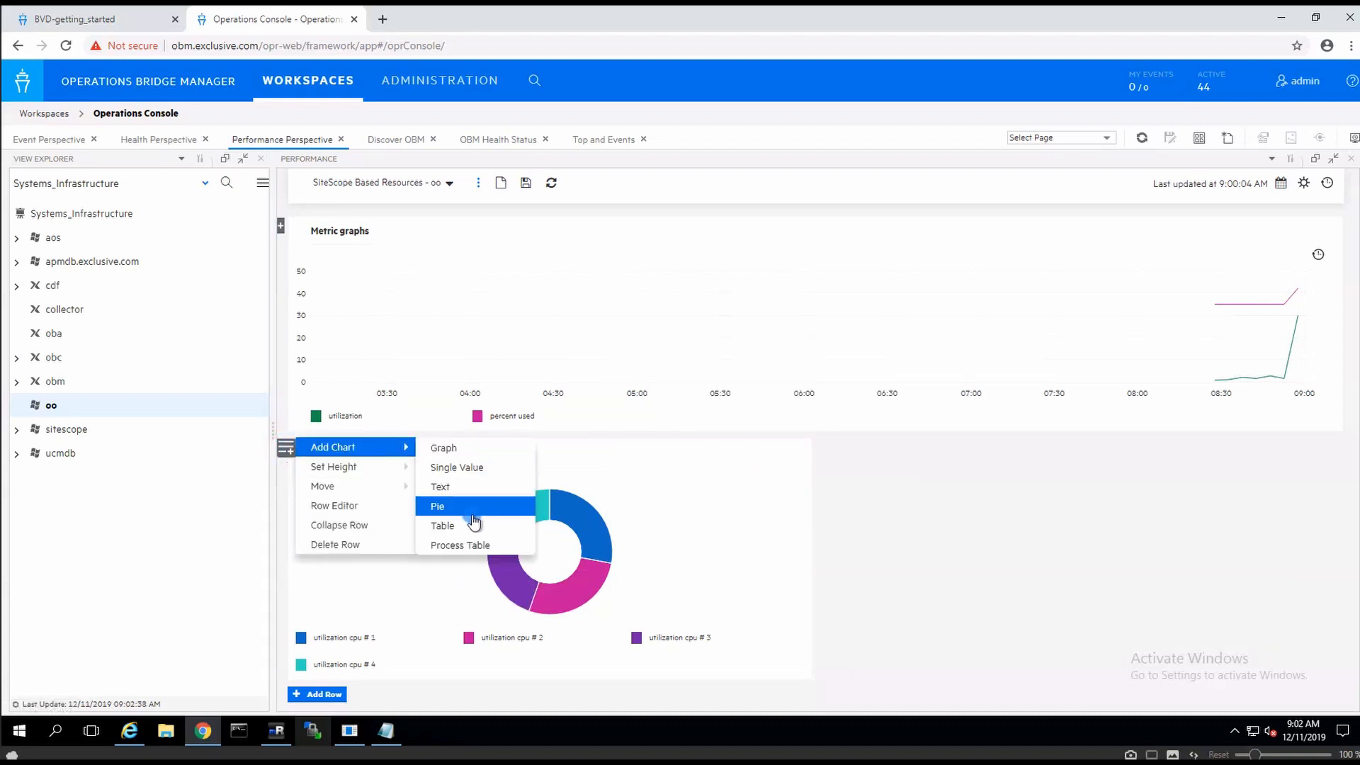
click(459, 489)
mouse_move(978, 459)
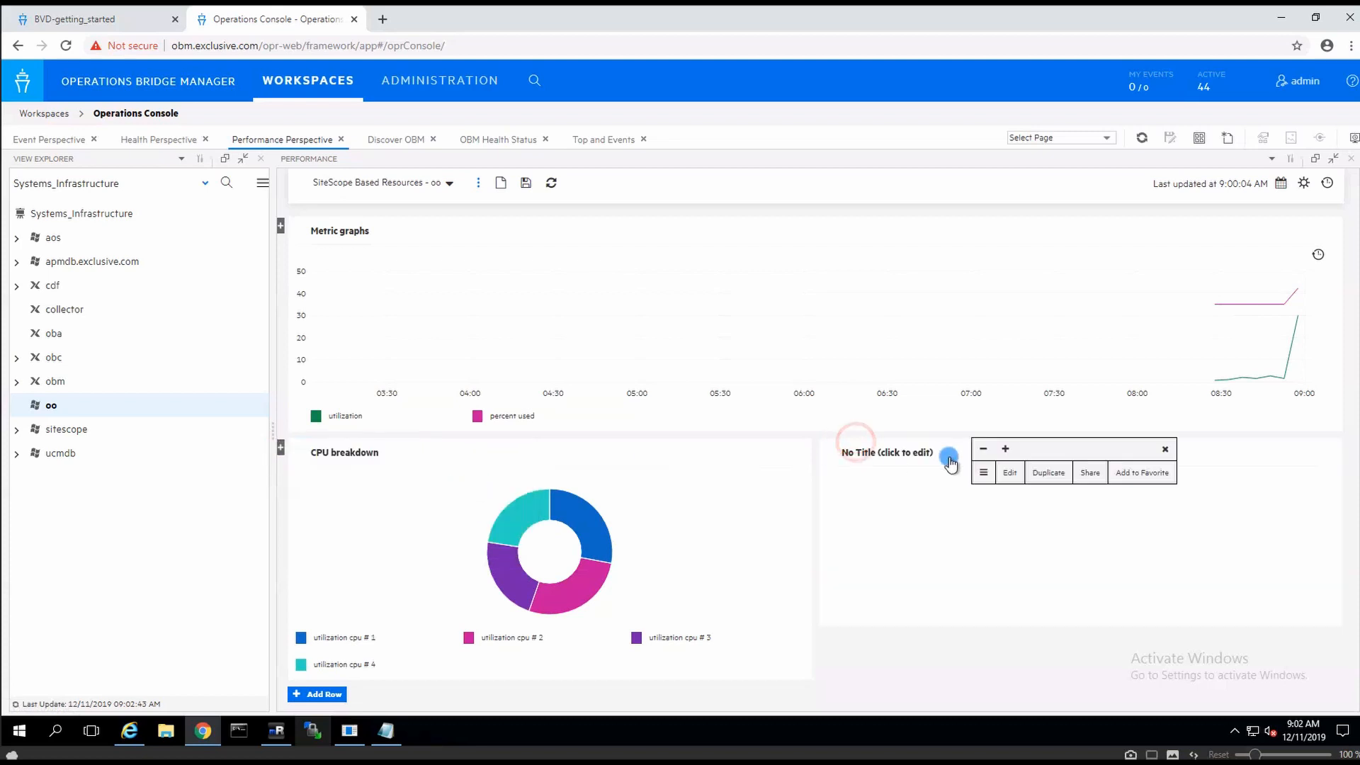
click(1011, 474)
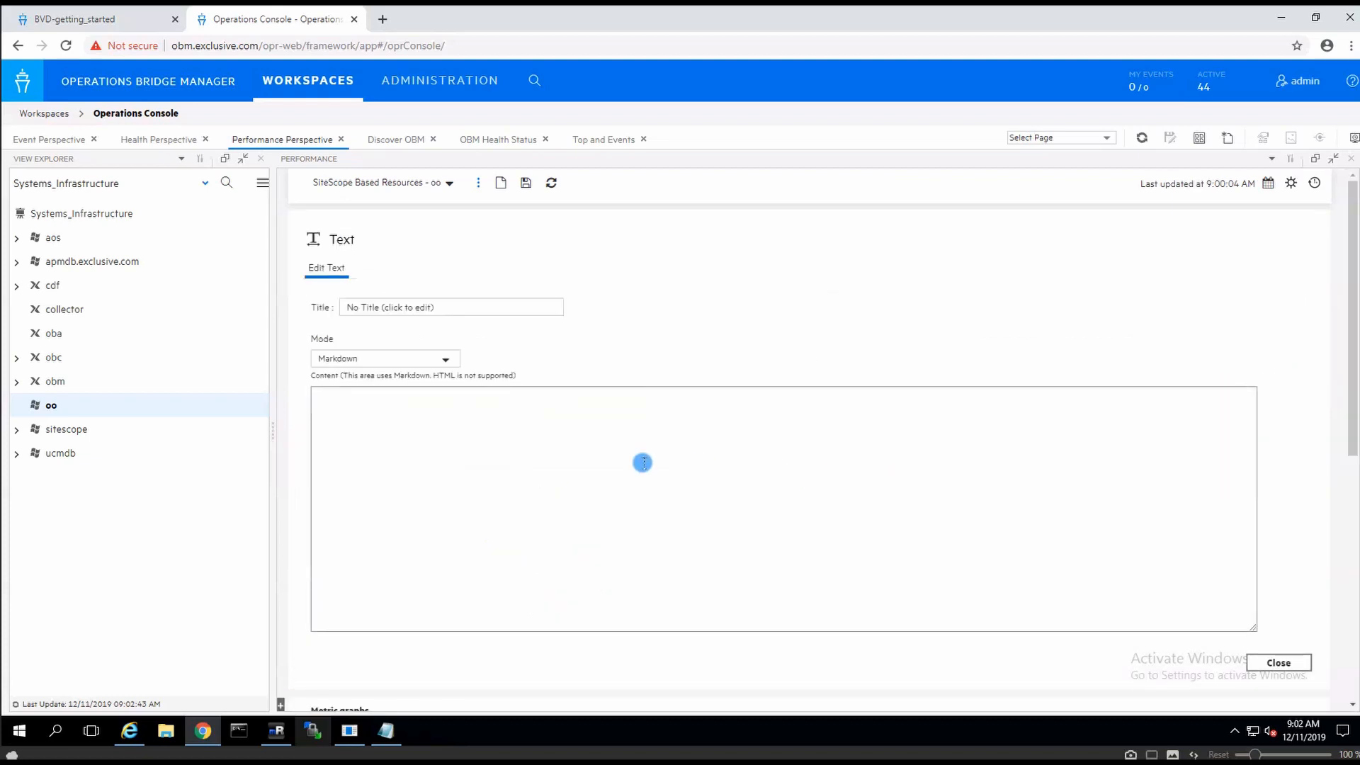
click(445, 361)
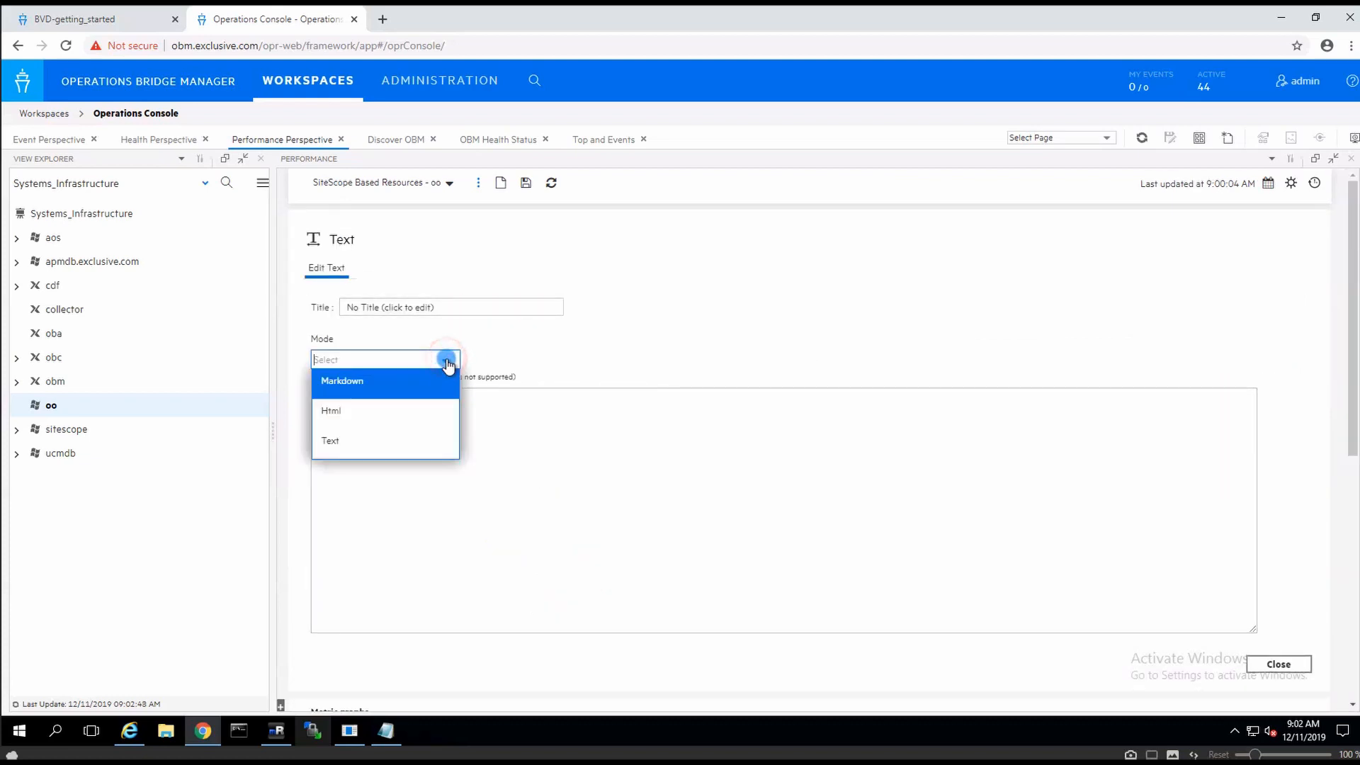
click(445, 379)
click(1278, 663)
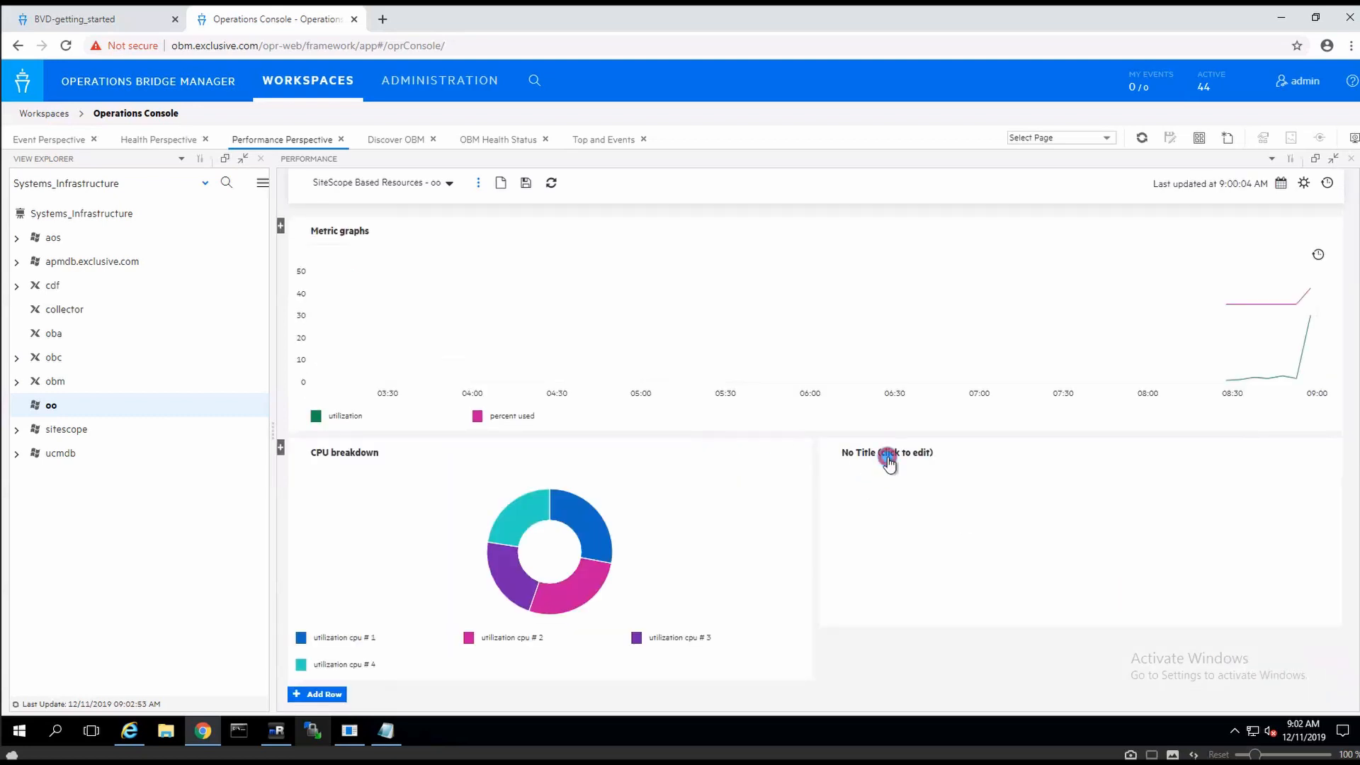
Remove the empty text chart from the CPU breakdown row.
click(889, 459)
click(1149, 451)
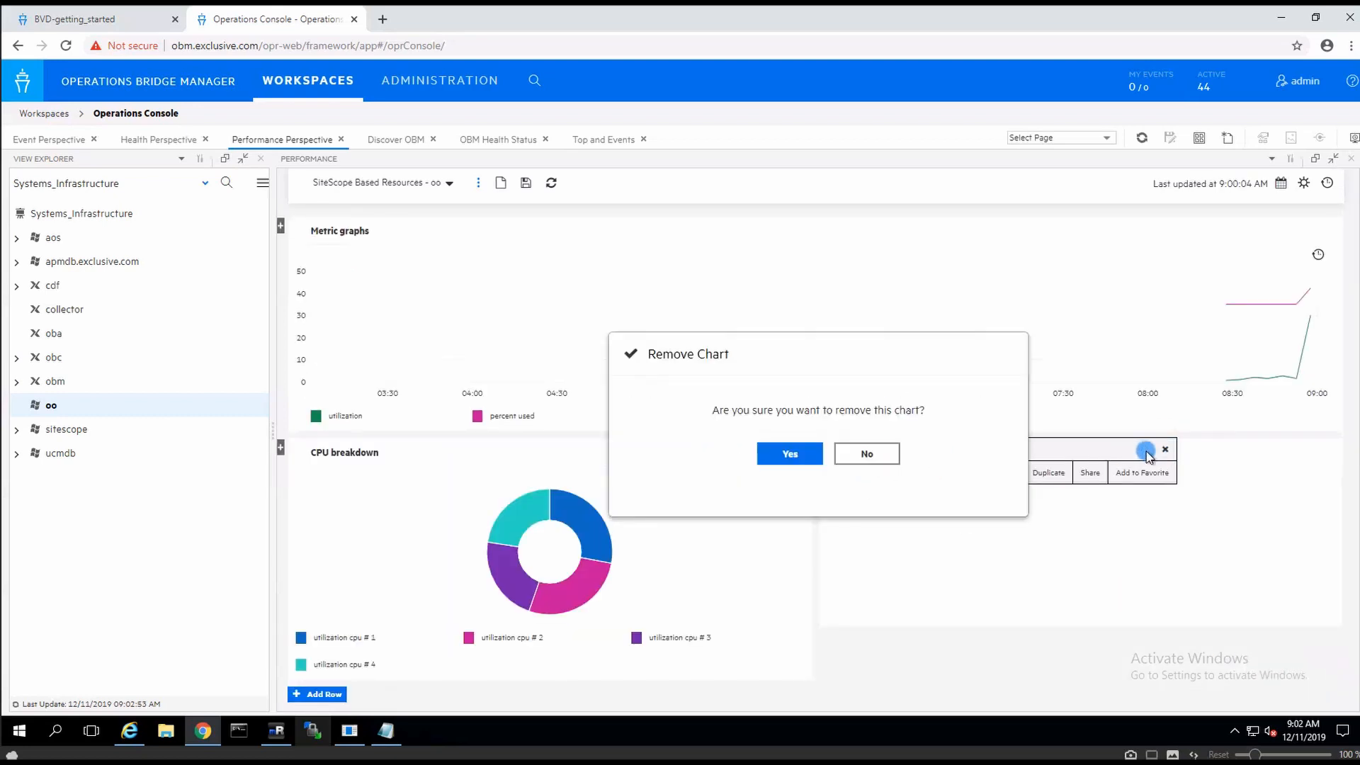
click(767, 453)
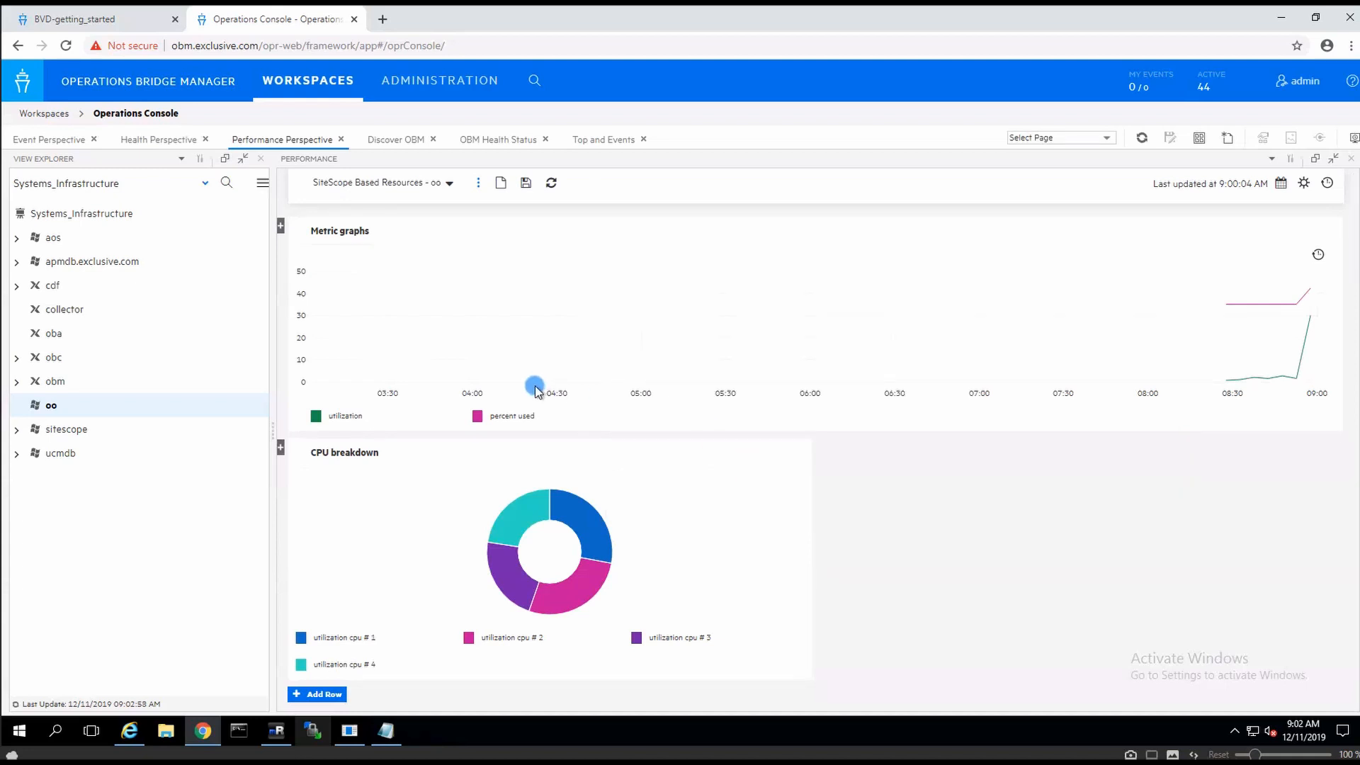
Add a Single Value chart to the CPU breakdown row and open its editor.
click(281, 448)
mouse_move(340, 447)
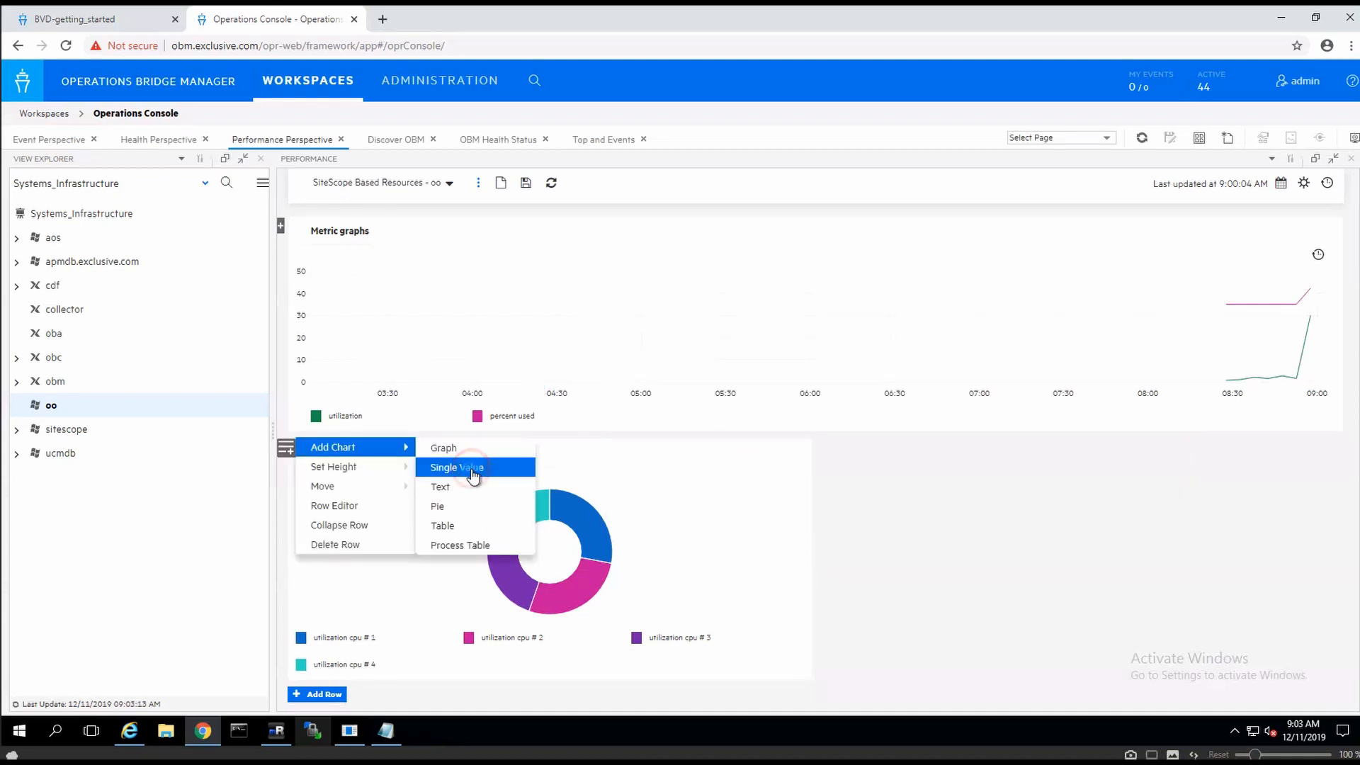
click(473, 477)
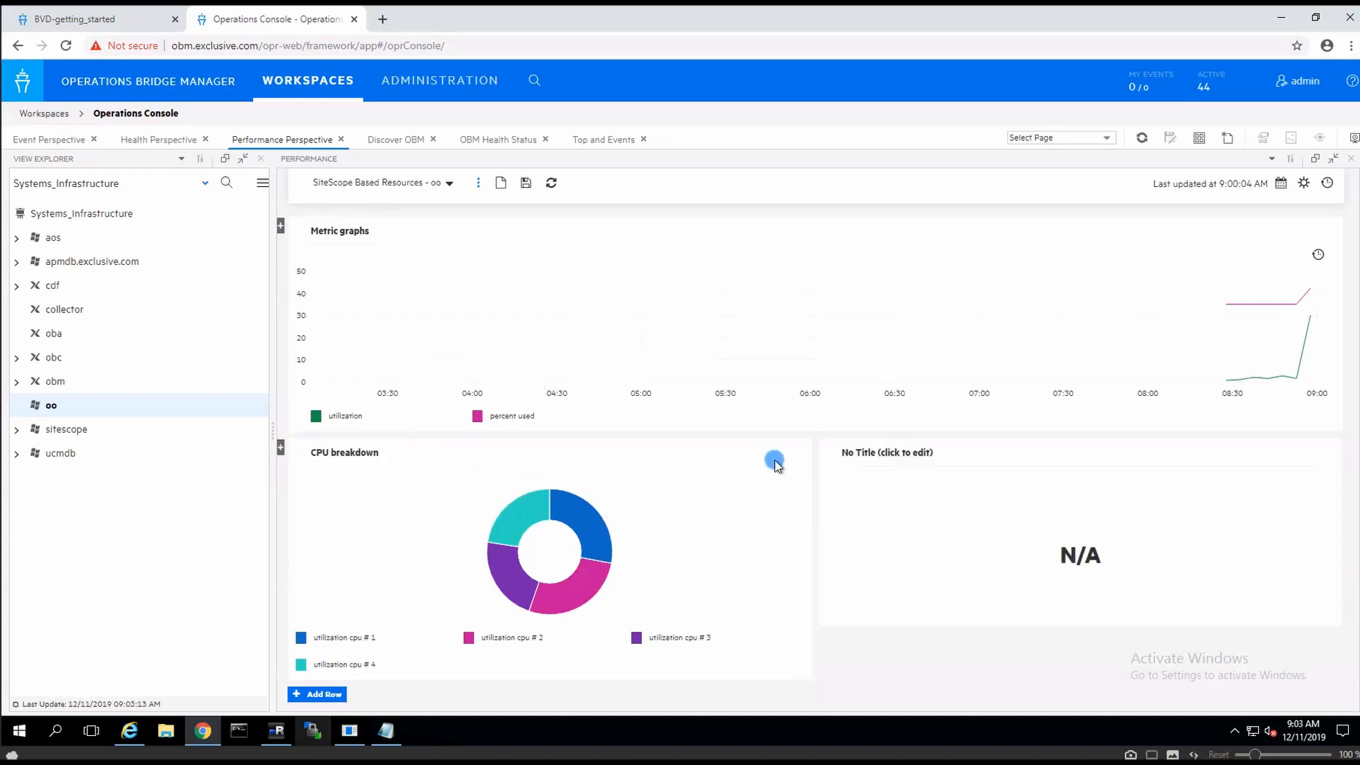
click(891, 457)
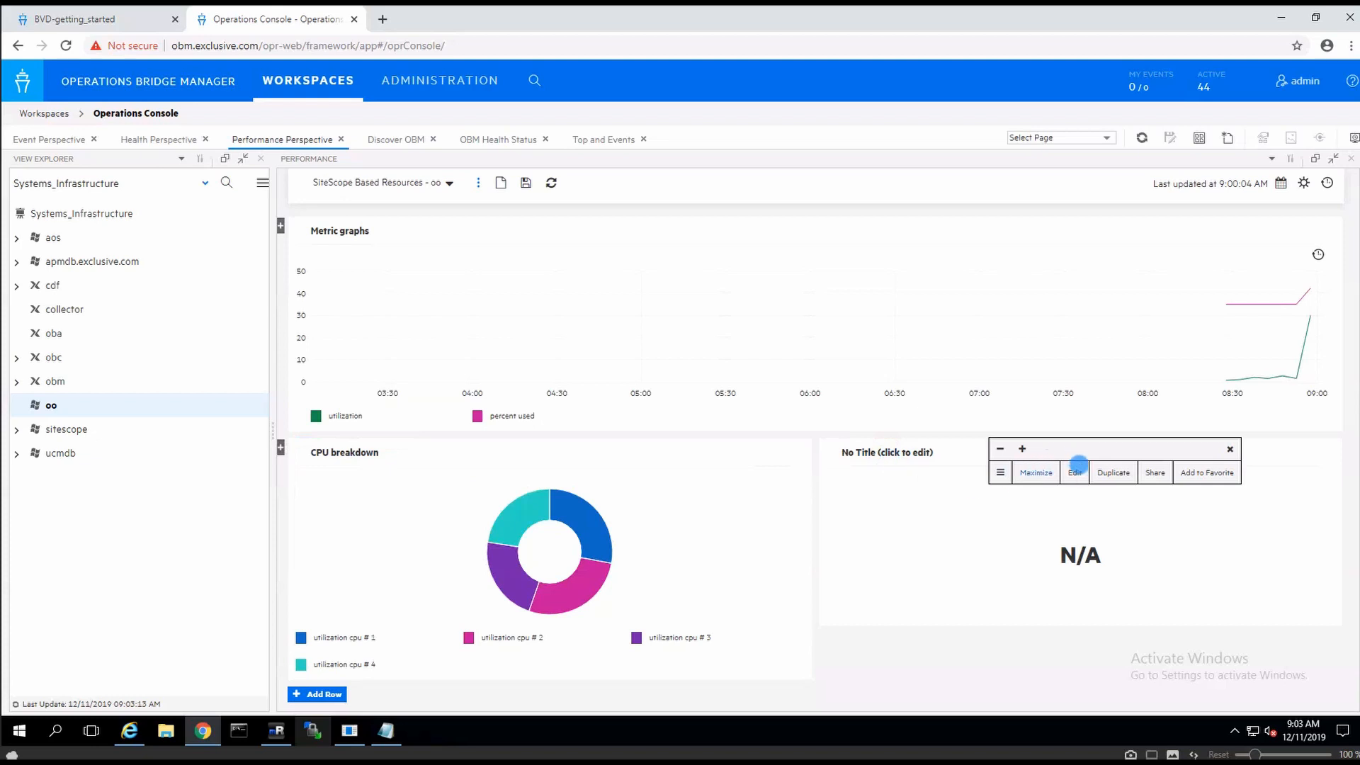
click(1077, 472)
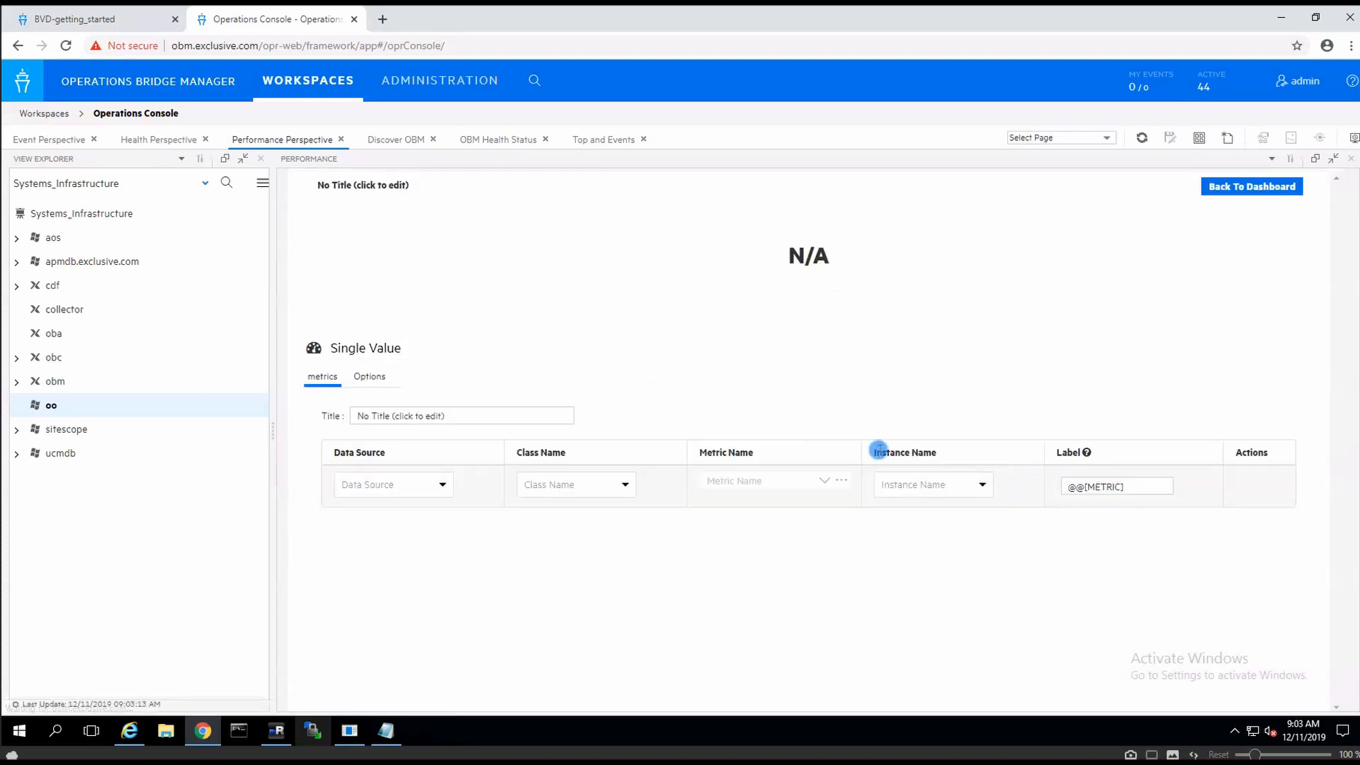
Configure the single value chart with SiteScope (direct), class Port and metric status, and save the dashboard.
click(425, 489)
click(406, 509)
click(609, 484)
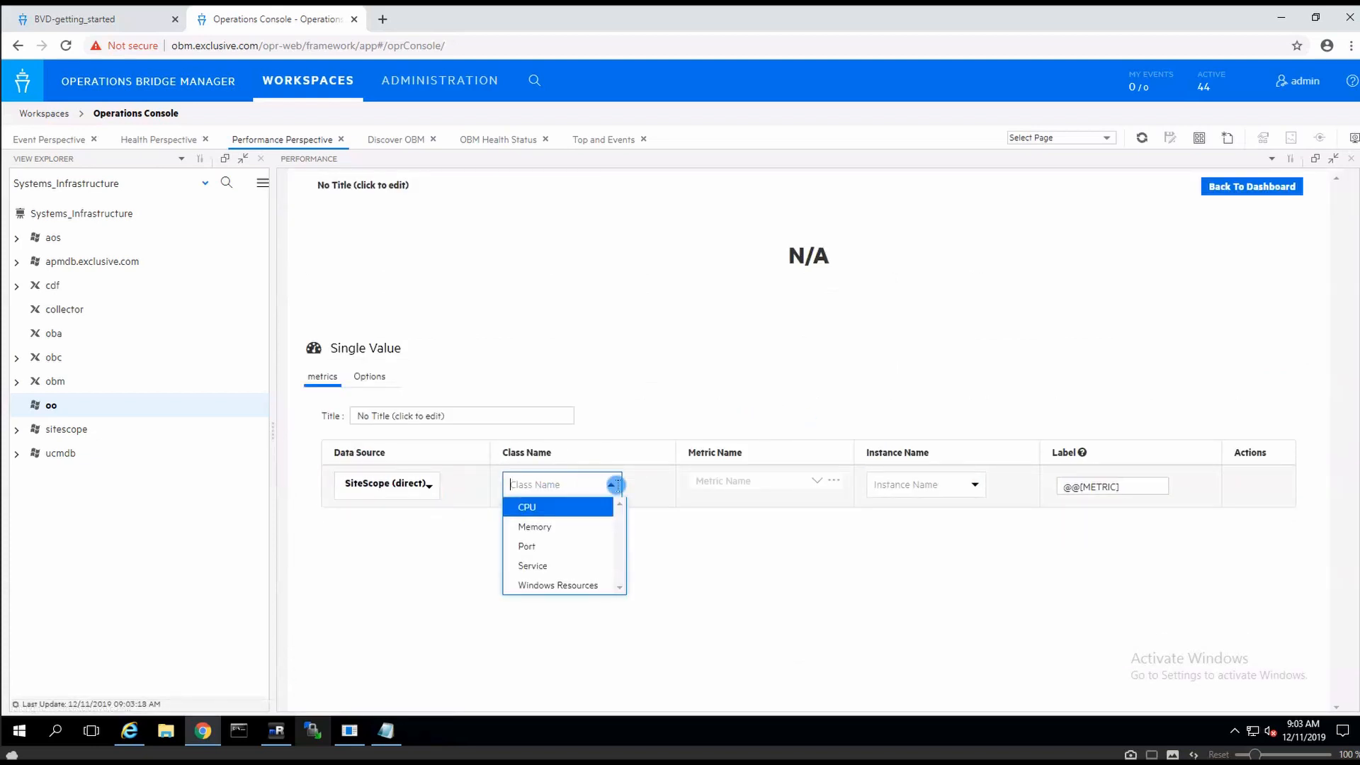
click(565, 549)
click(795, 481)
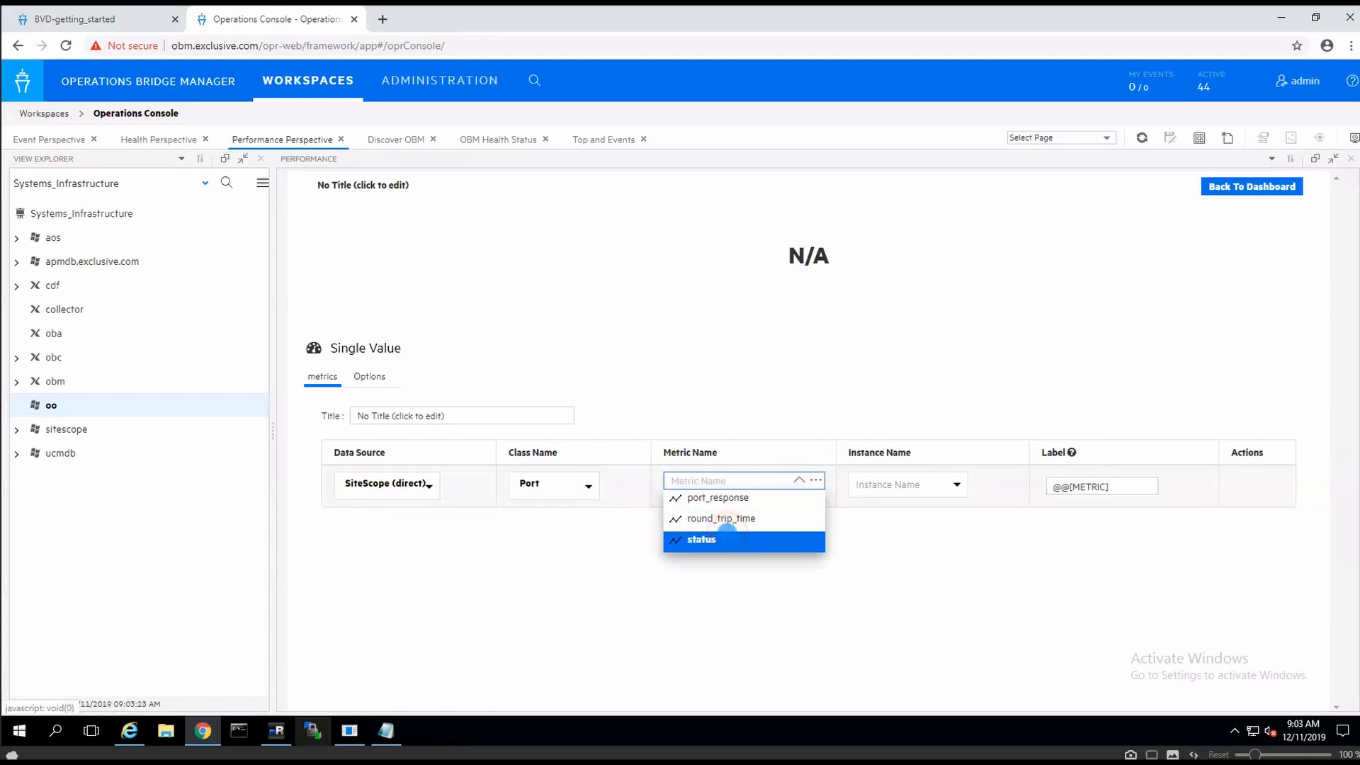
click(727, 539)
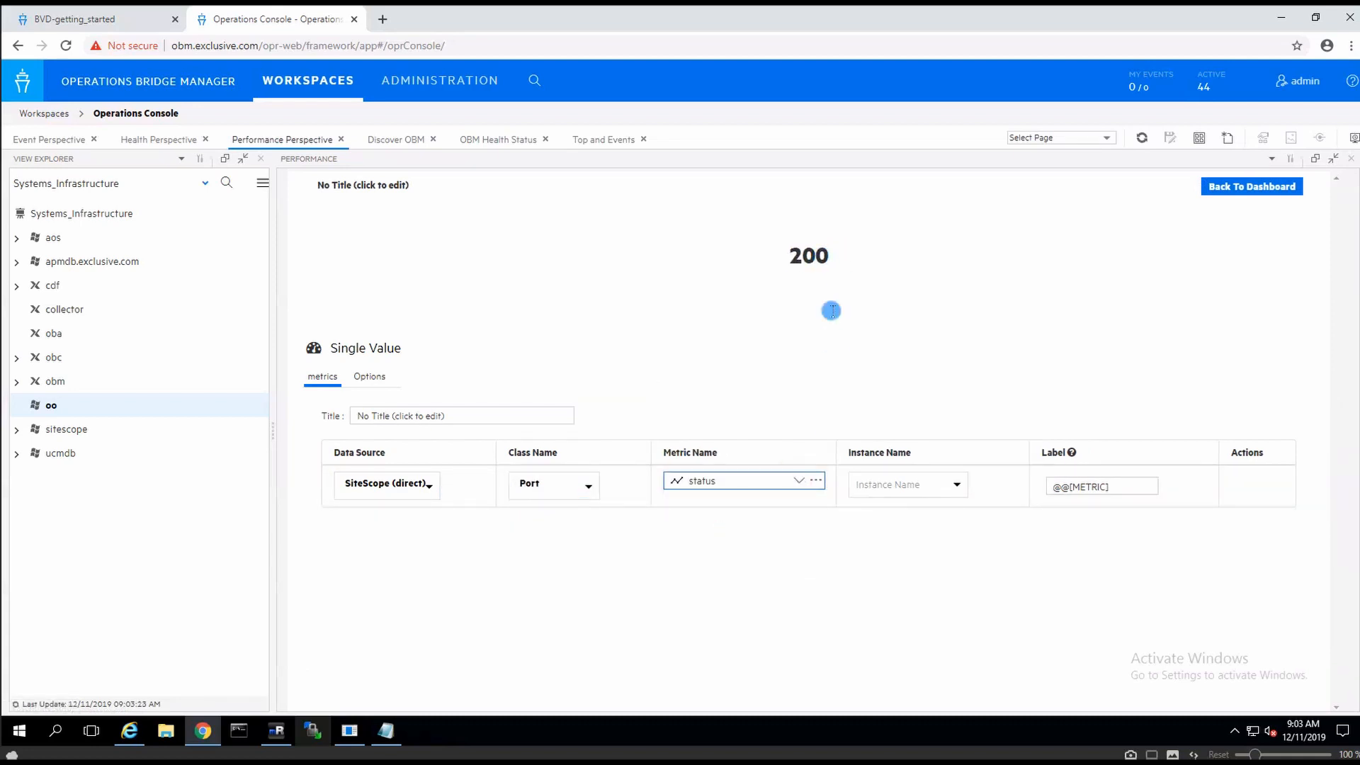
click(1232, 191)
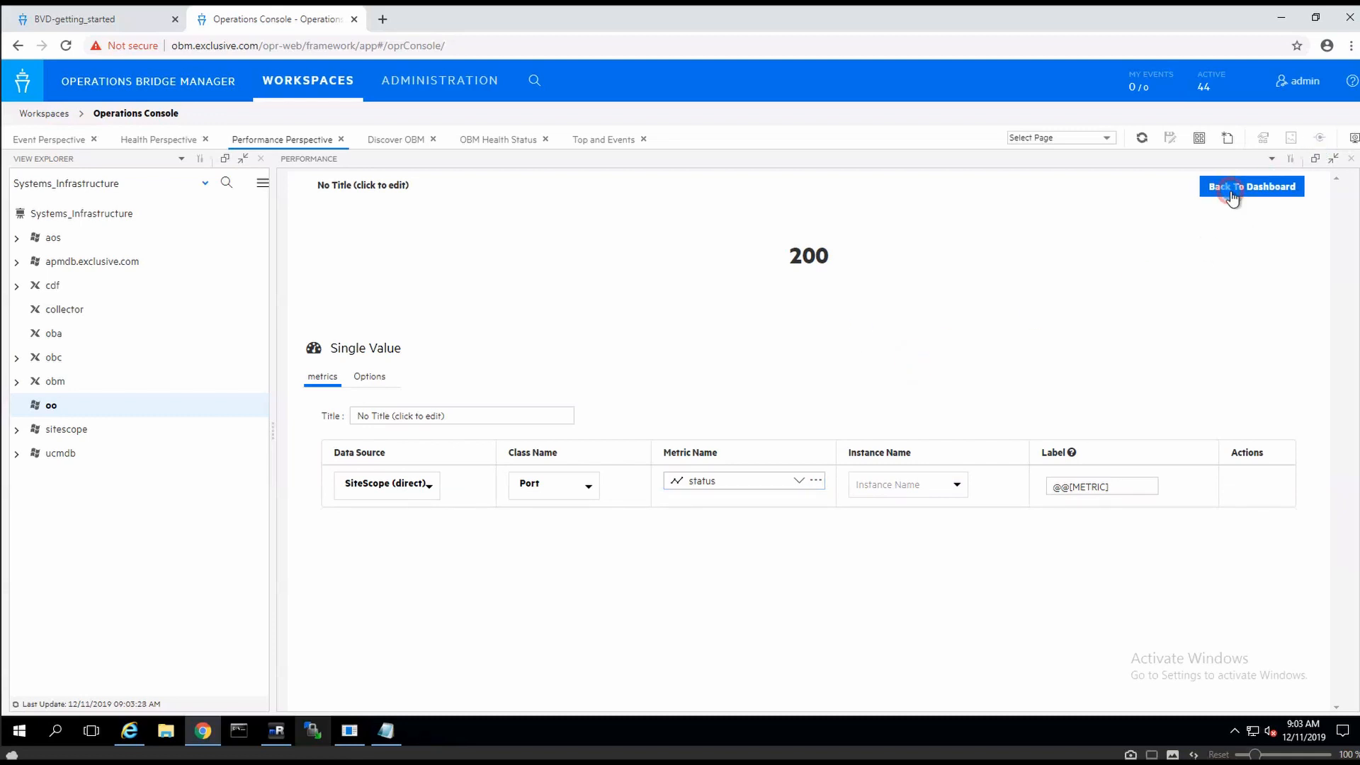
click(526, 183)
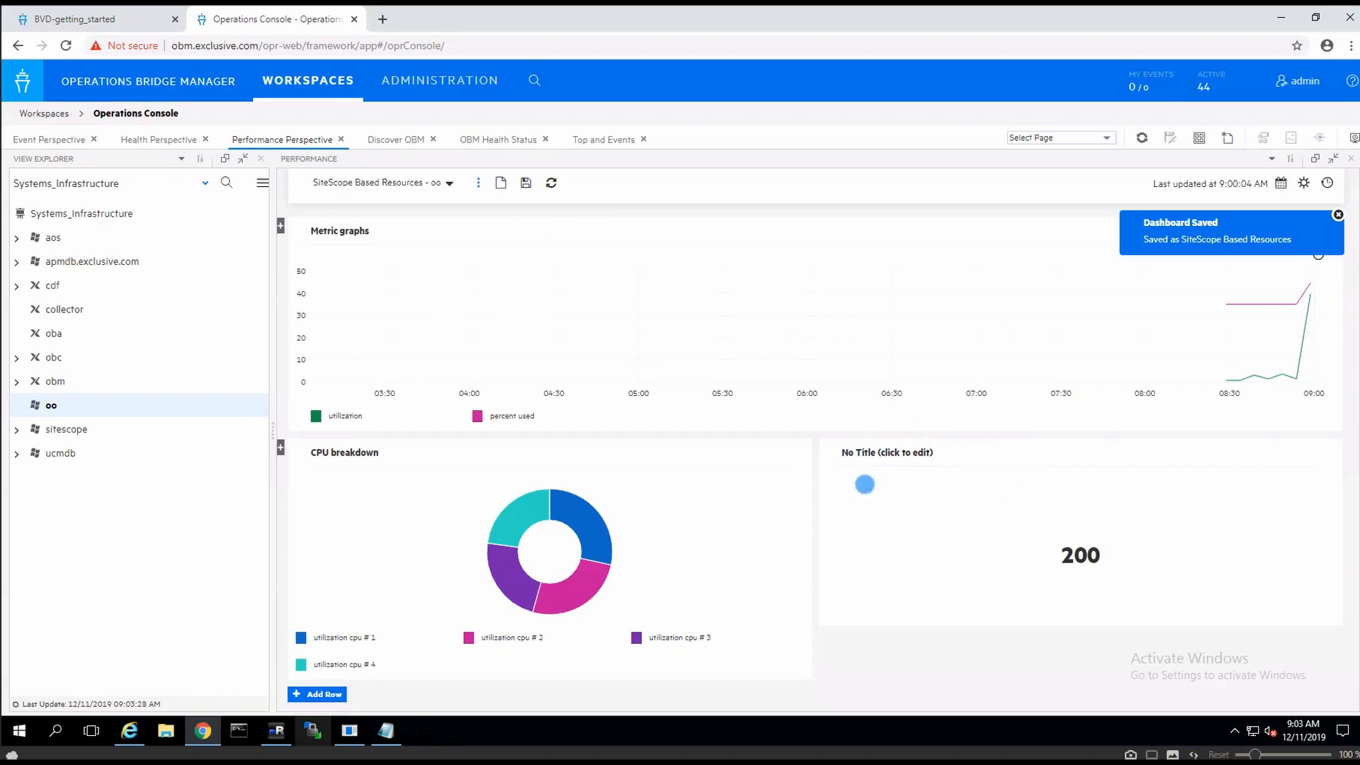
Switch to the remote session on the oo server in mRemoteNG.
click(280, 737)
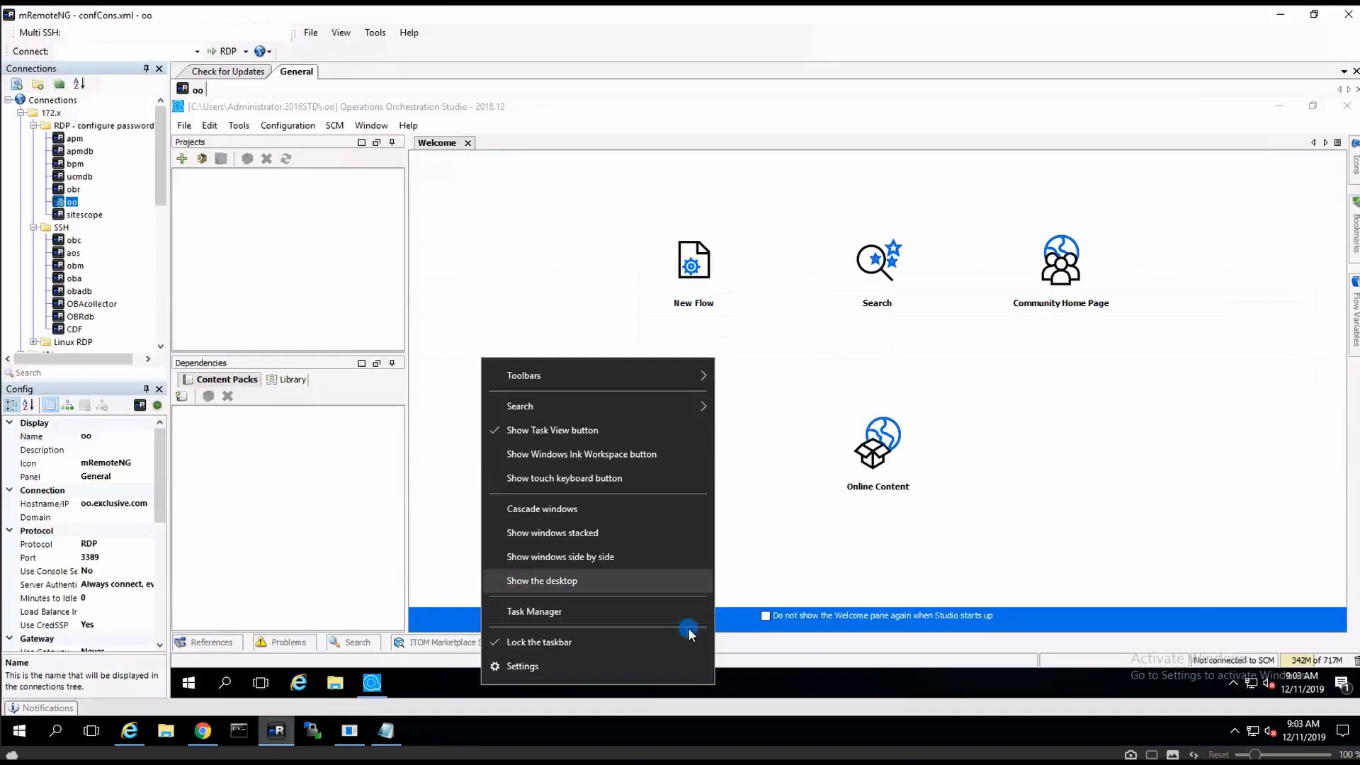
click(802, 679)
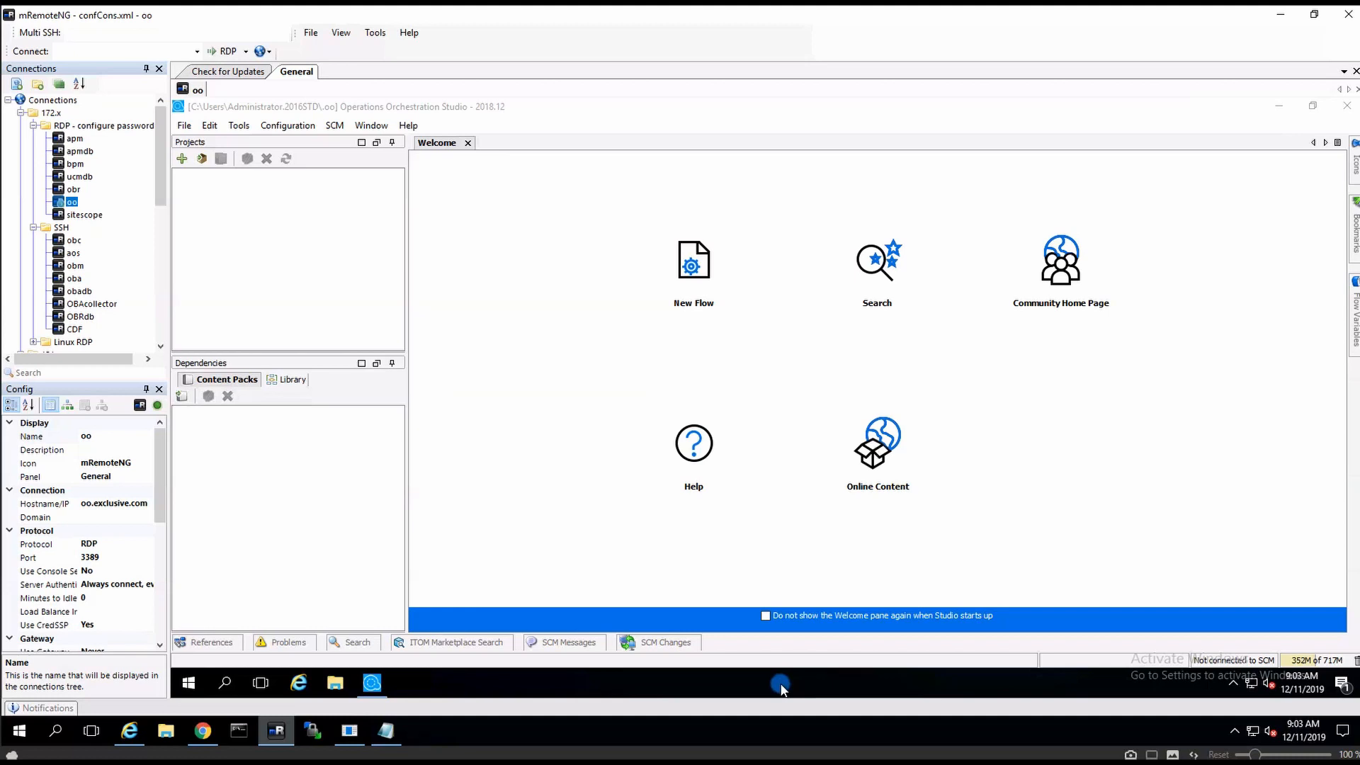
right_click(193, 682)
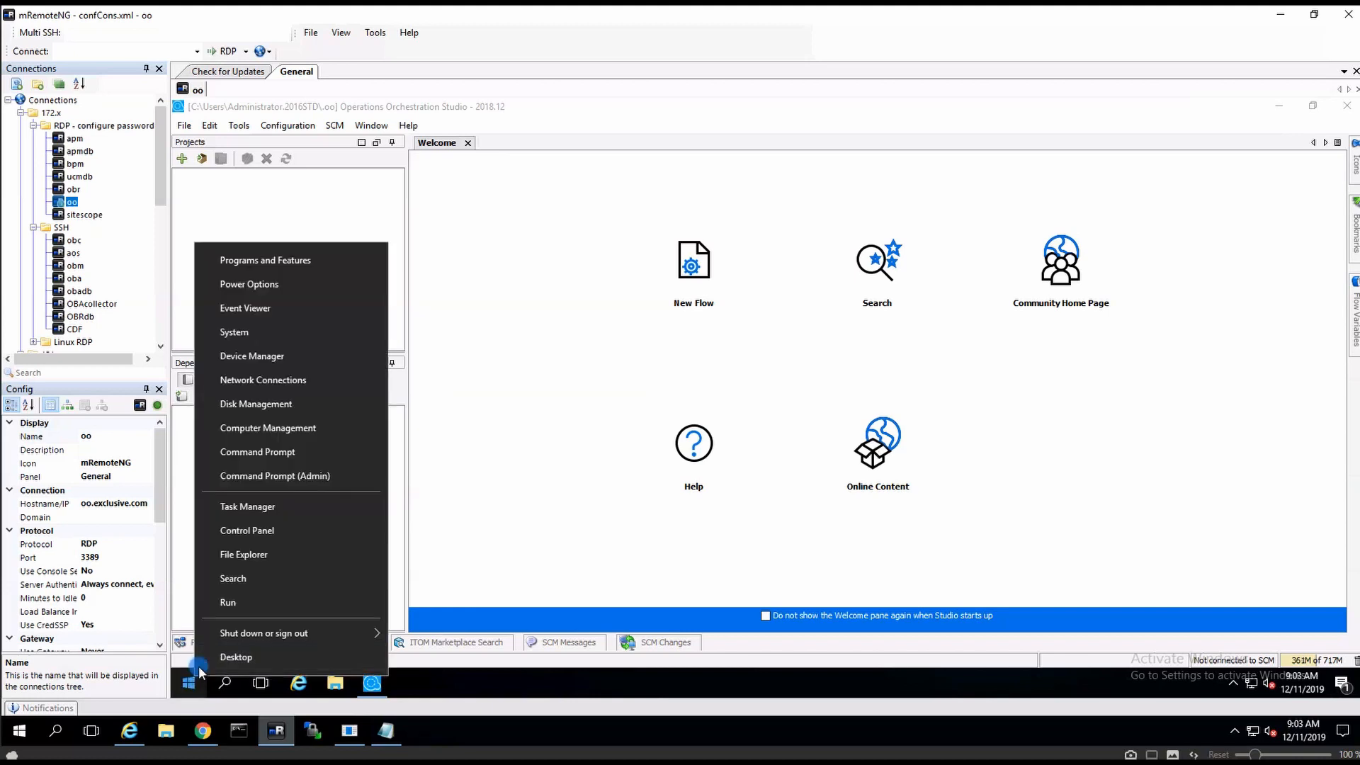
click(266, 601)
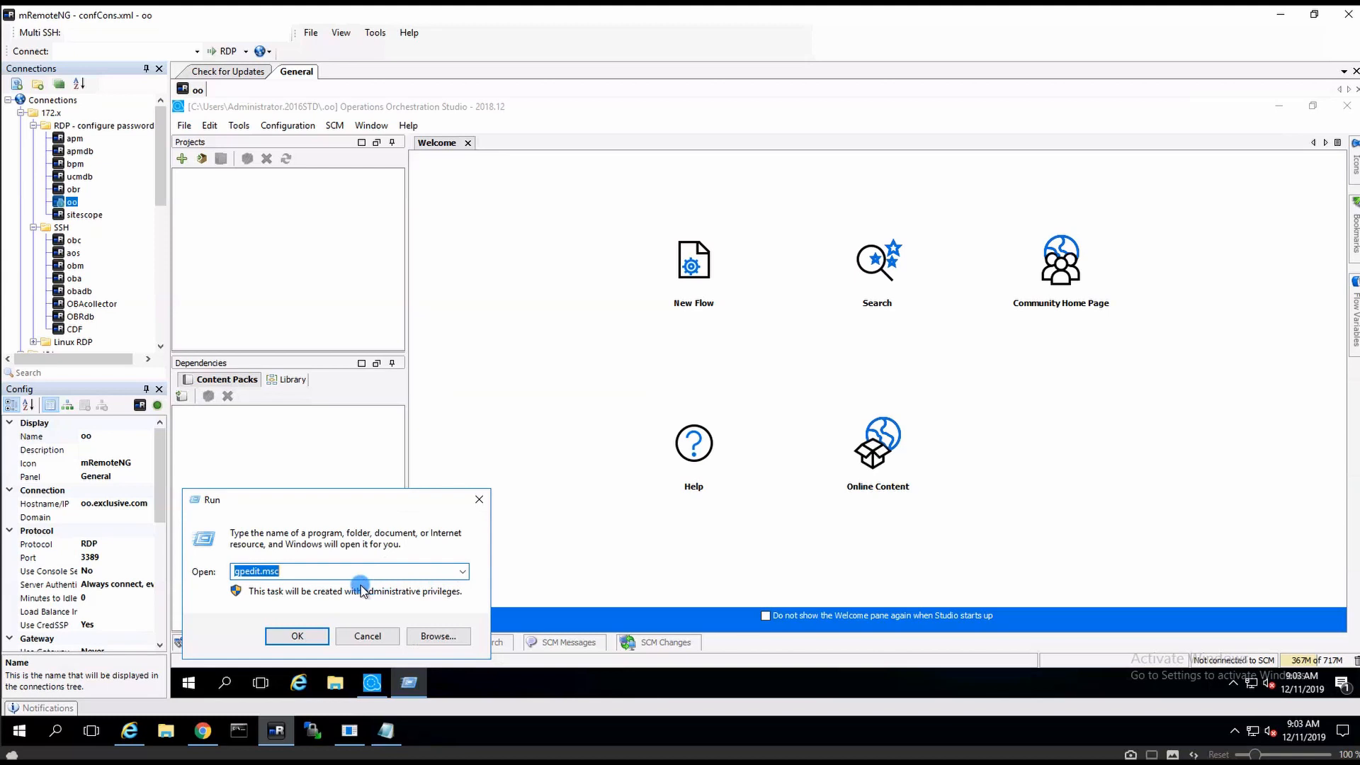
click(368, 636)
Open an administrator command prompt on the oo server and schedule a restart with shutdown -r -t 60.
right_click(189, 684)
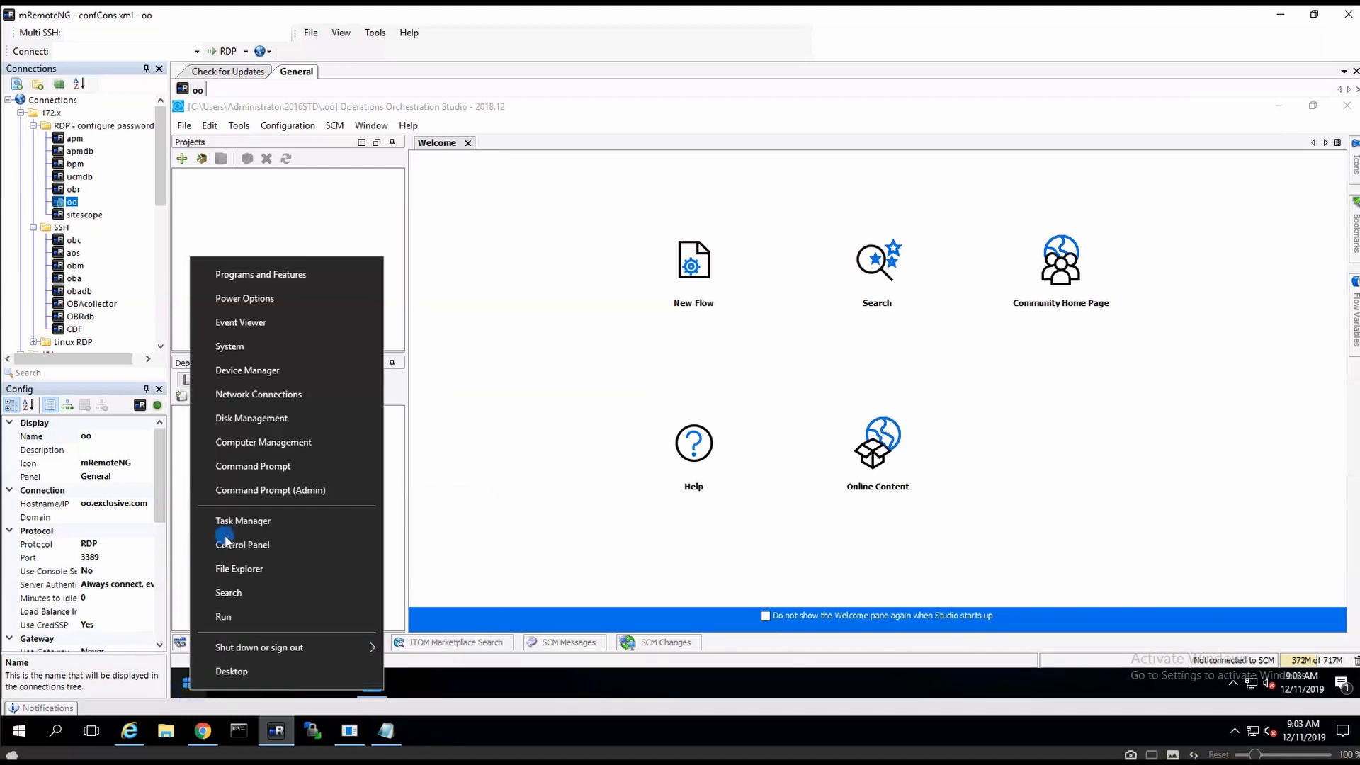
click(310, 489)
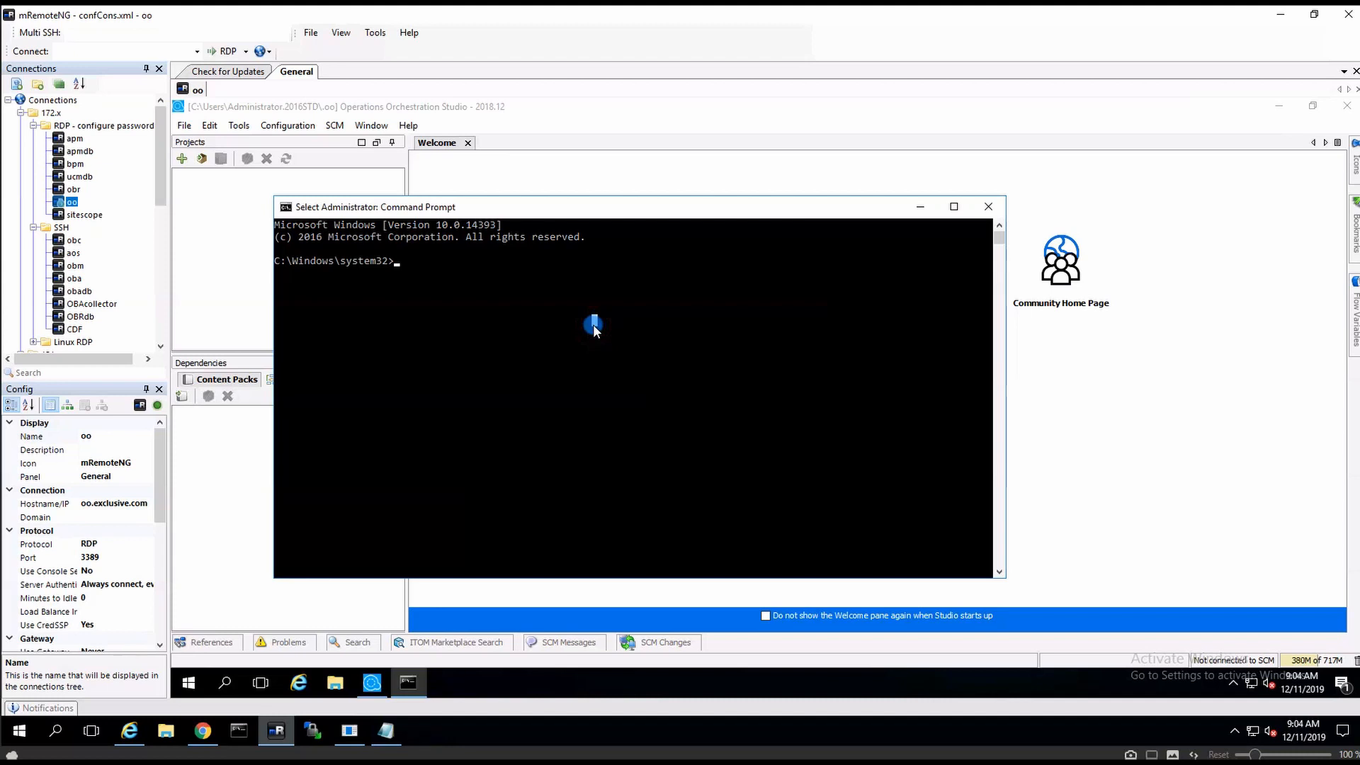
text(shutdown)
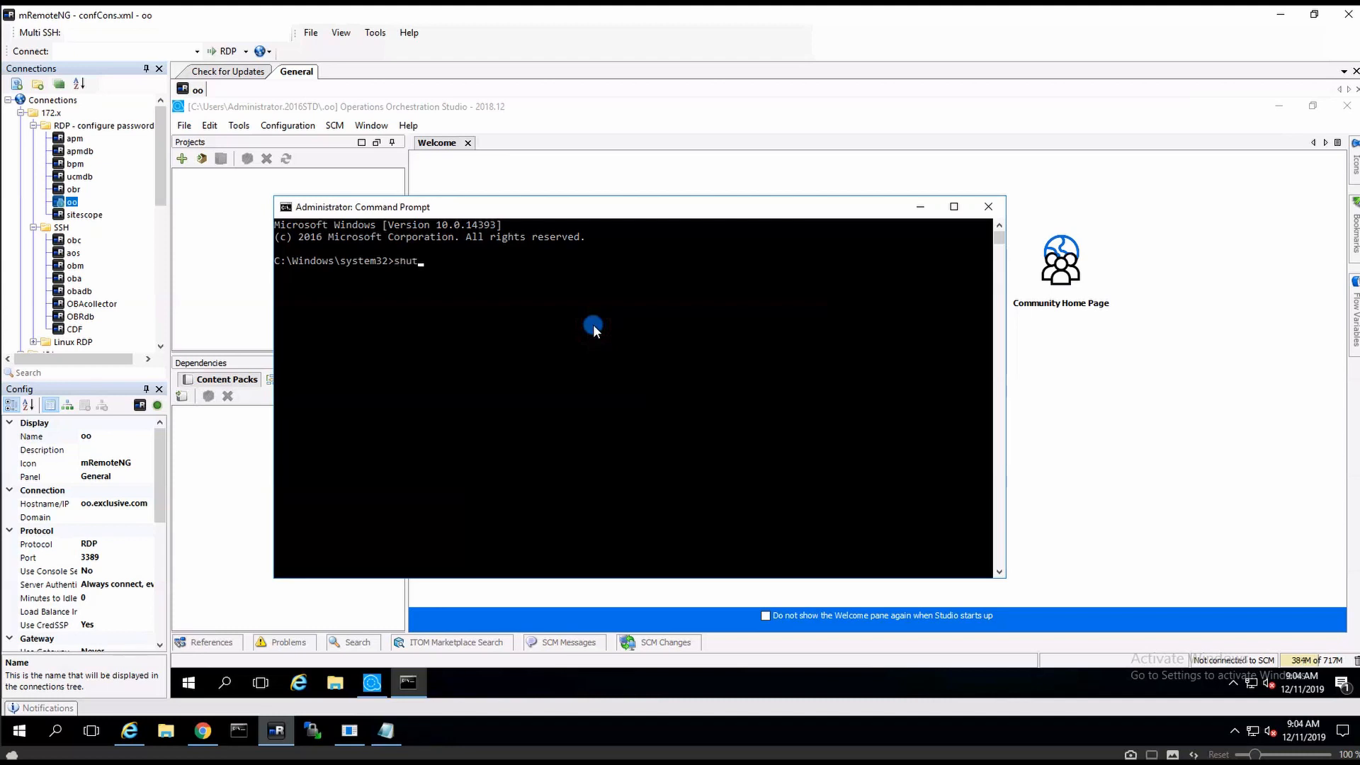
text( -r -t 60)
key(Return)
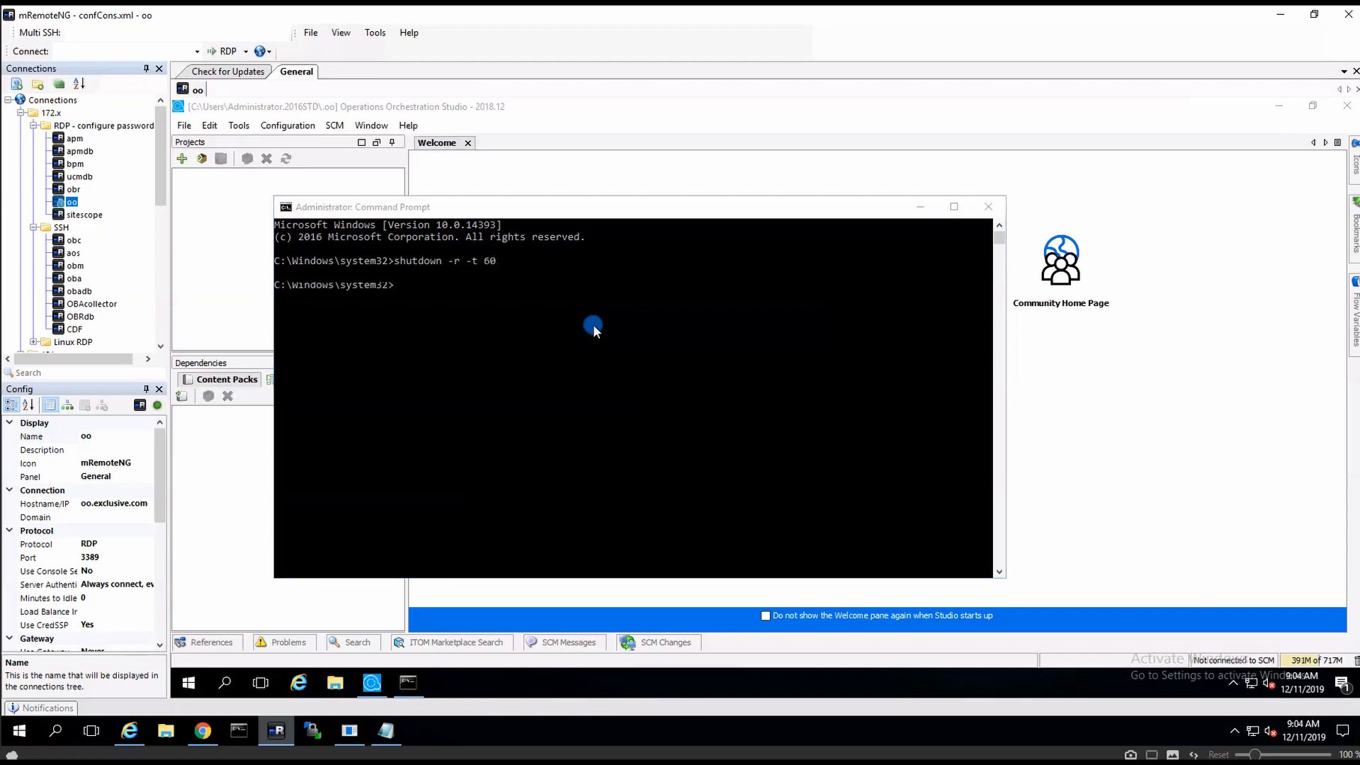
key(Return)
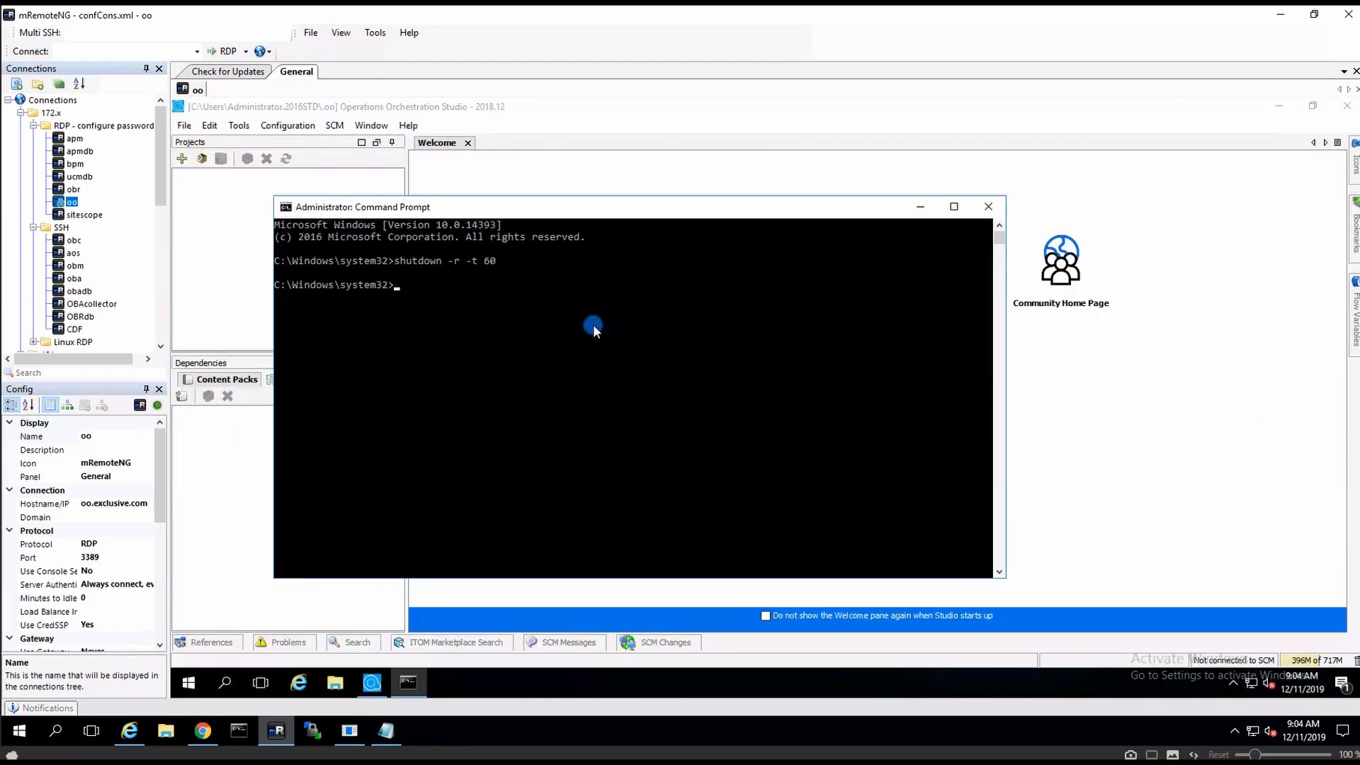
Release the oo server's IP address with ipconfig /release.
click(593, 324)
text(ipconfig /release)
key(Return)
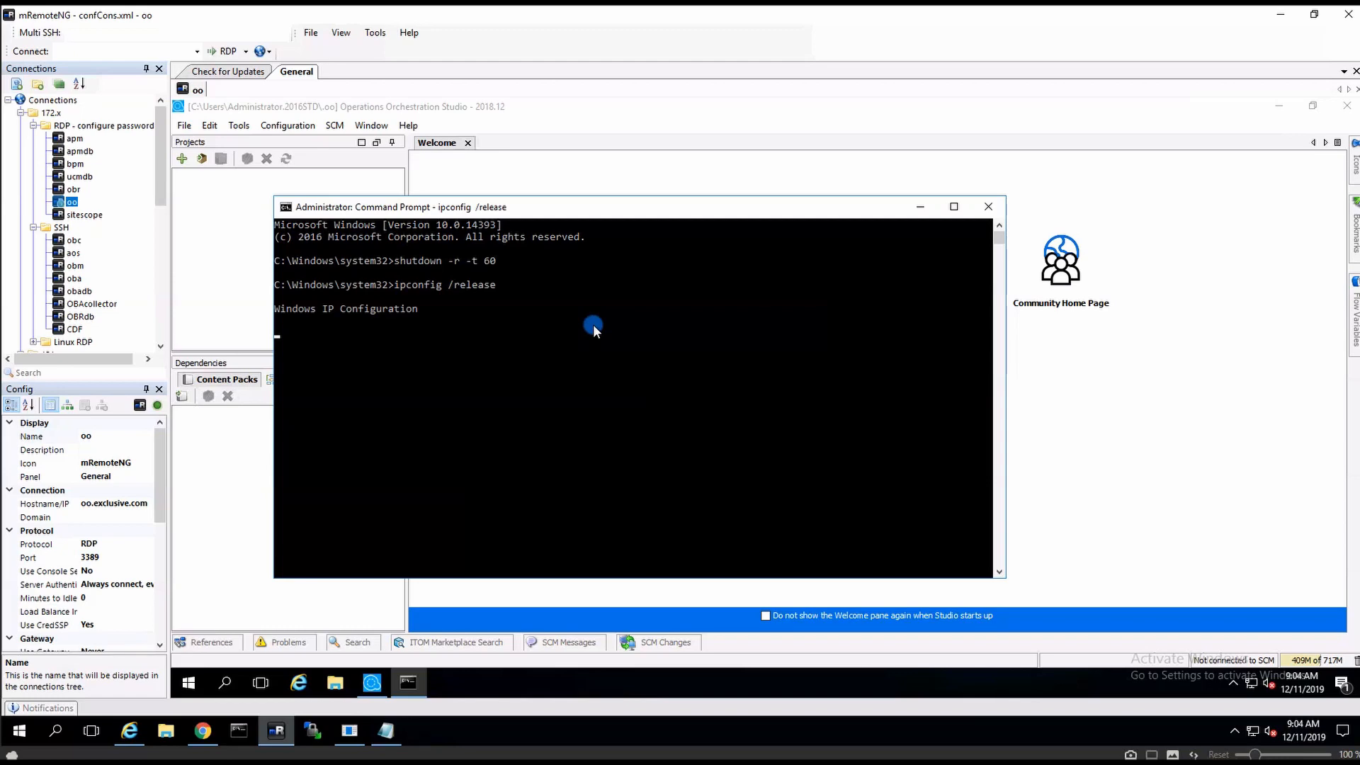
Review the group statuses in SiteScope in Internet Explorer, and examine the CPU breakdown pie on the dashboard in Chrome.
click(128, 731)
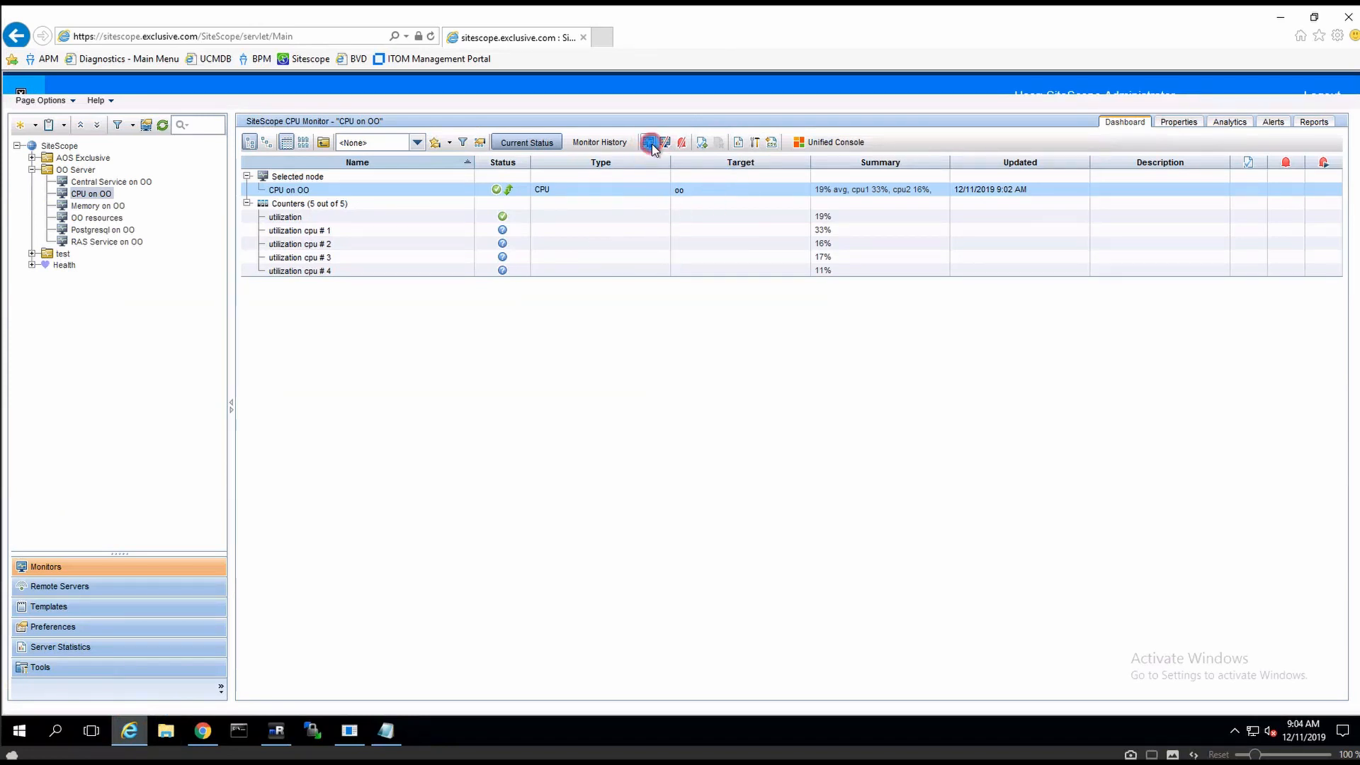
click(130, 181)
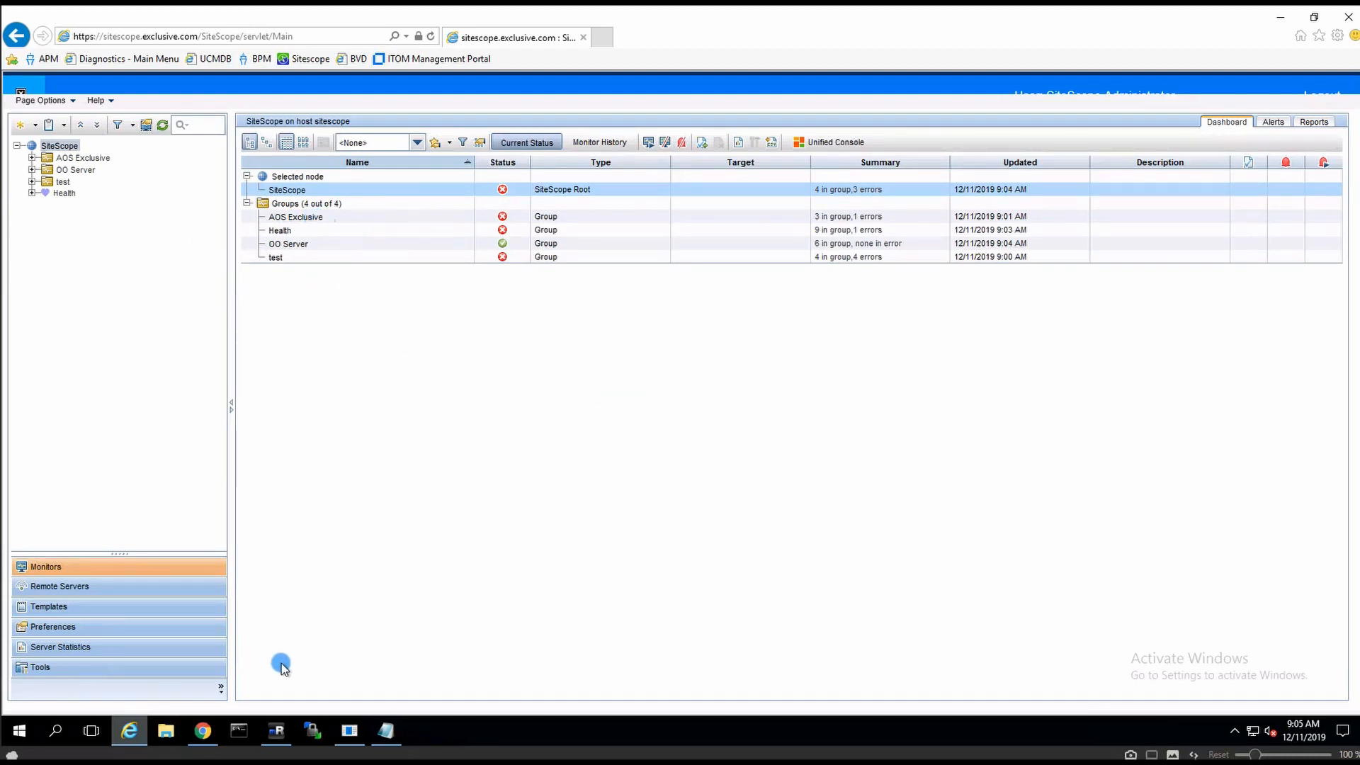
click(203, 732)
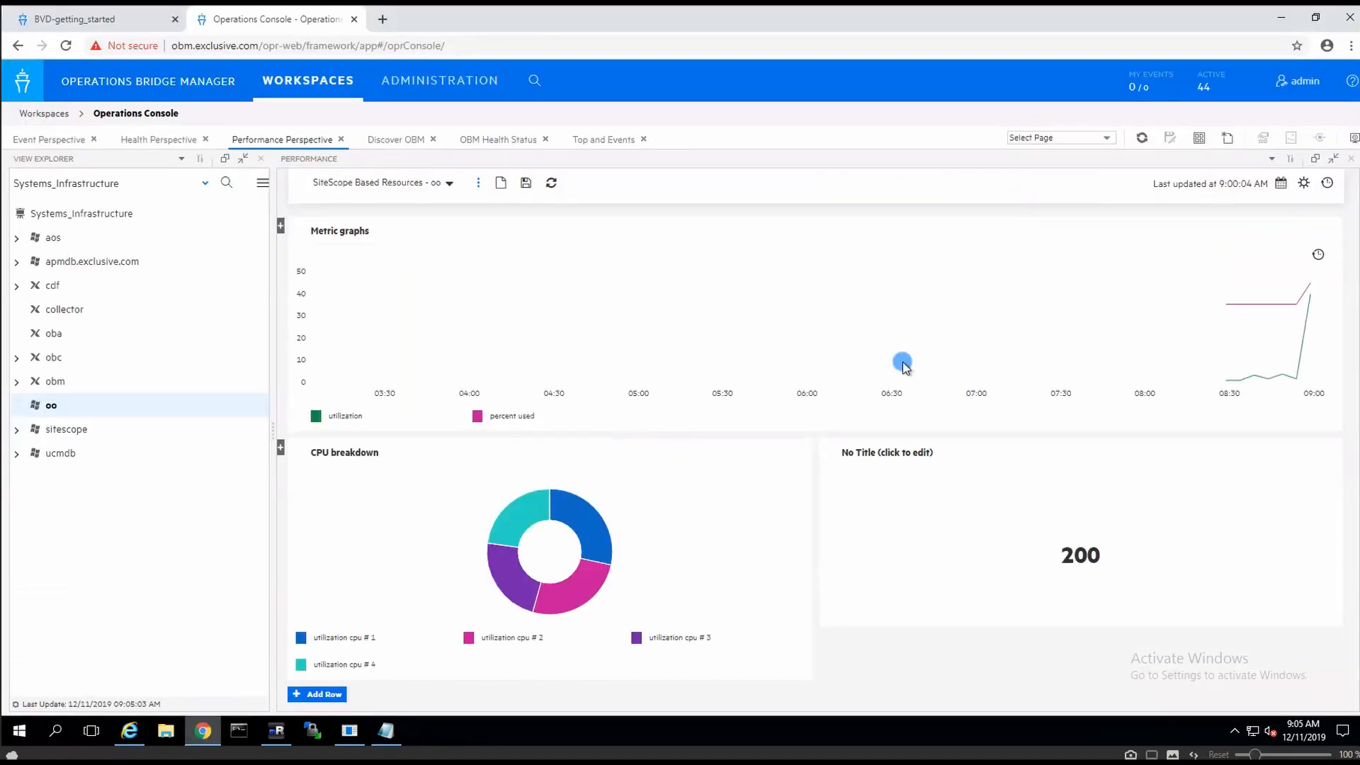
mouse_move(1311, 287)
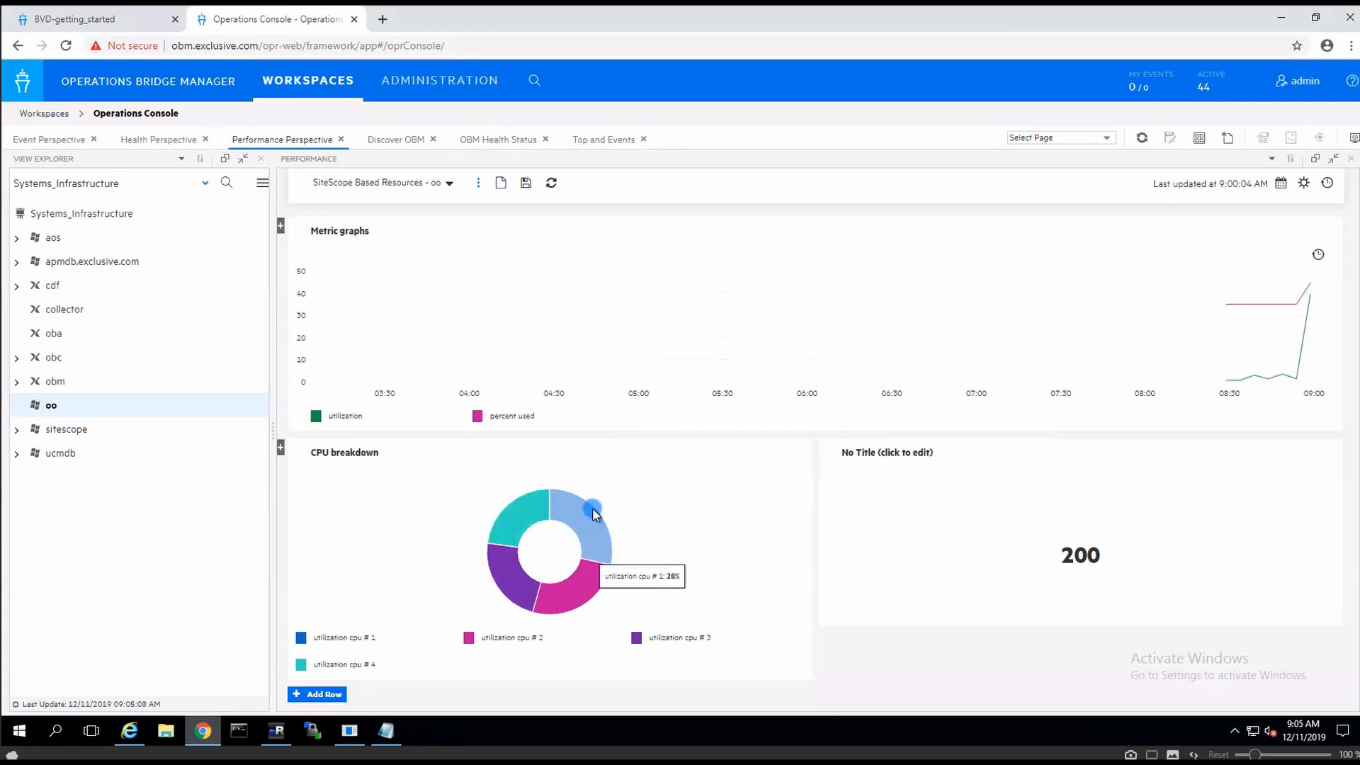
mouse_move(536, 599)
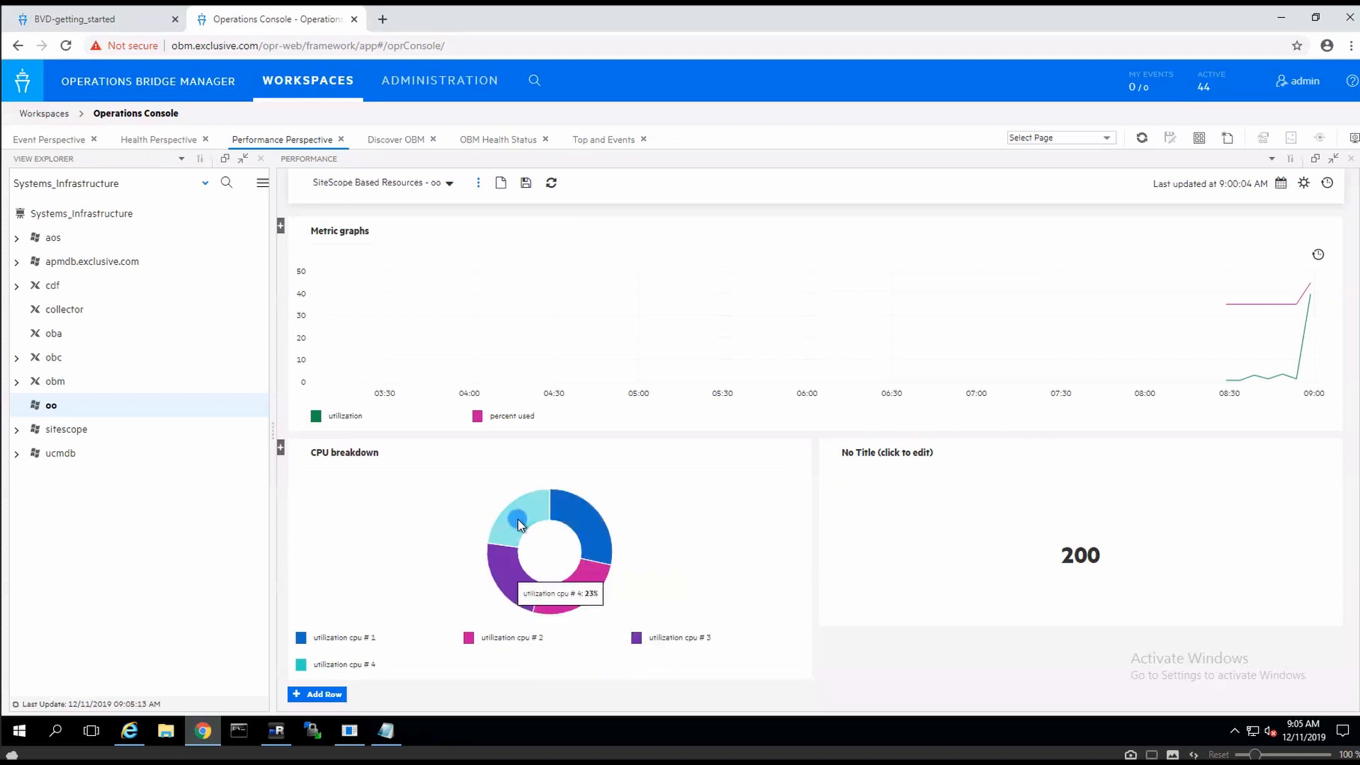
mouse_move(610, 576)
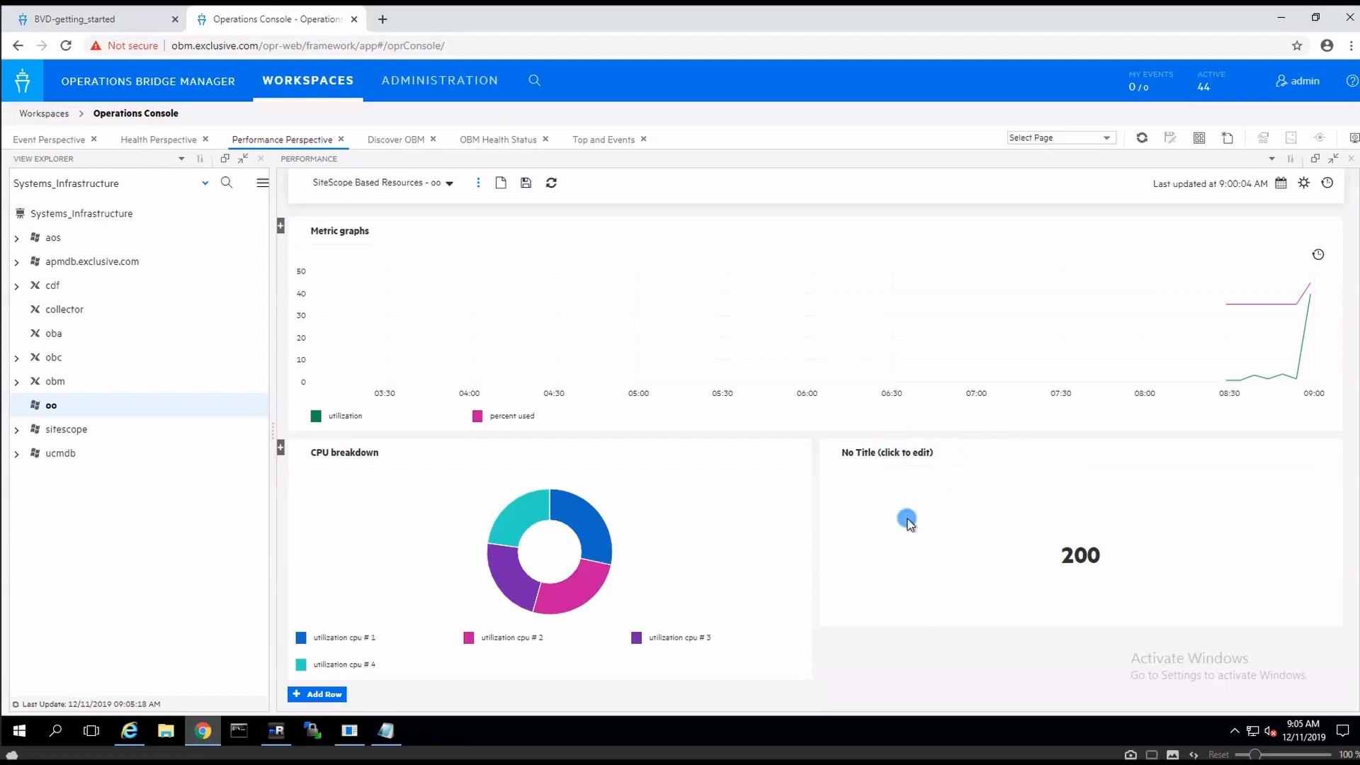
Switch to SiteScope in Internet Explorer and run all monitors in the OO Server group.
click(129, 730)
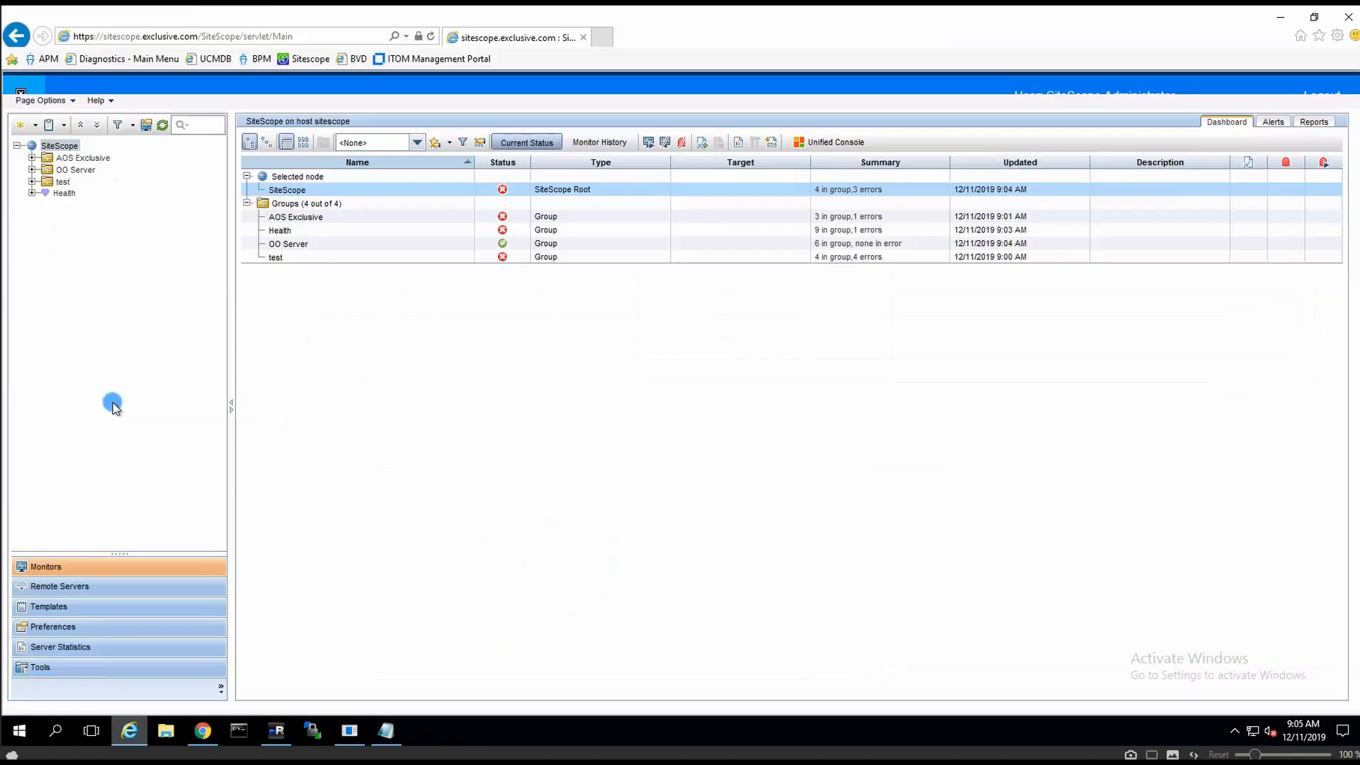
click(76, 170)
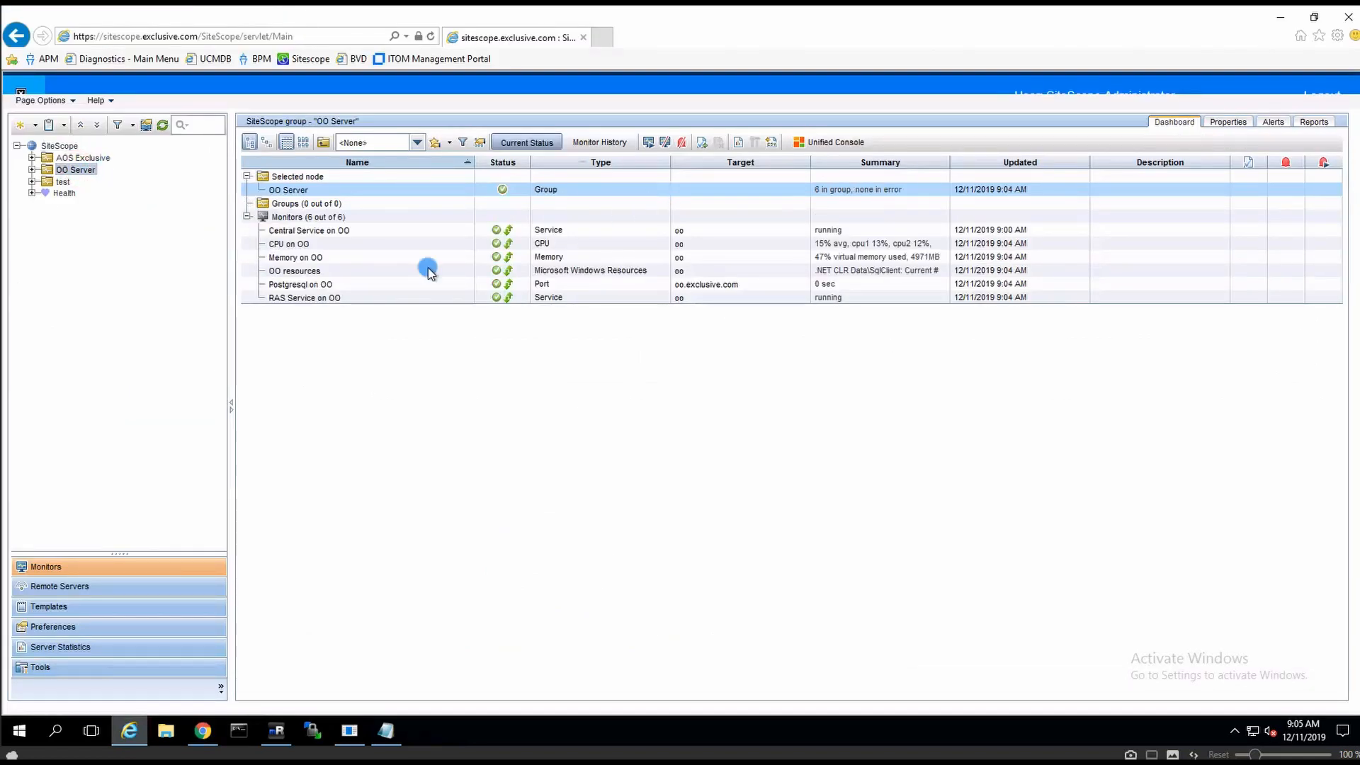
click(648, 142)
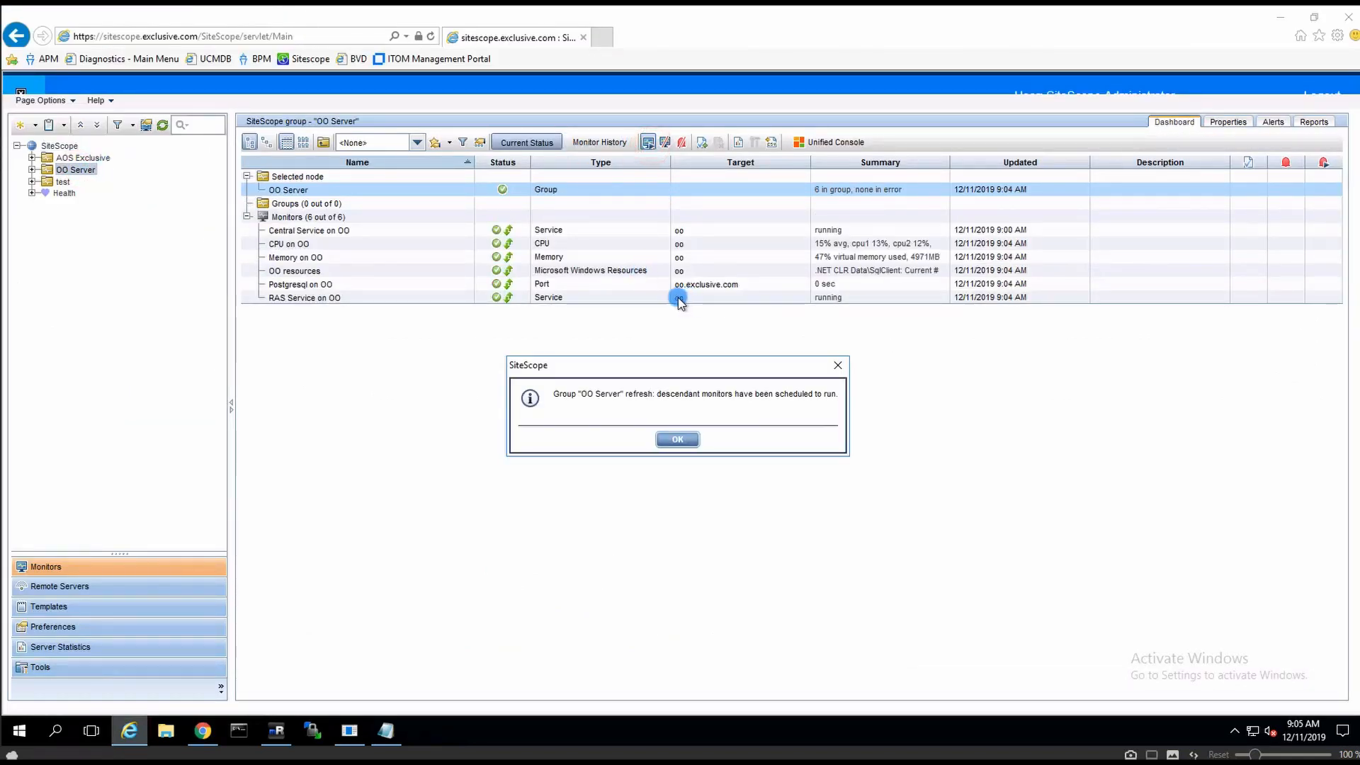
click(677, 440)
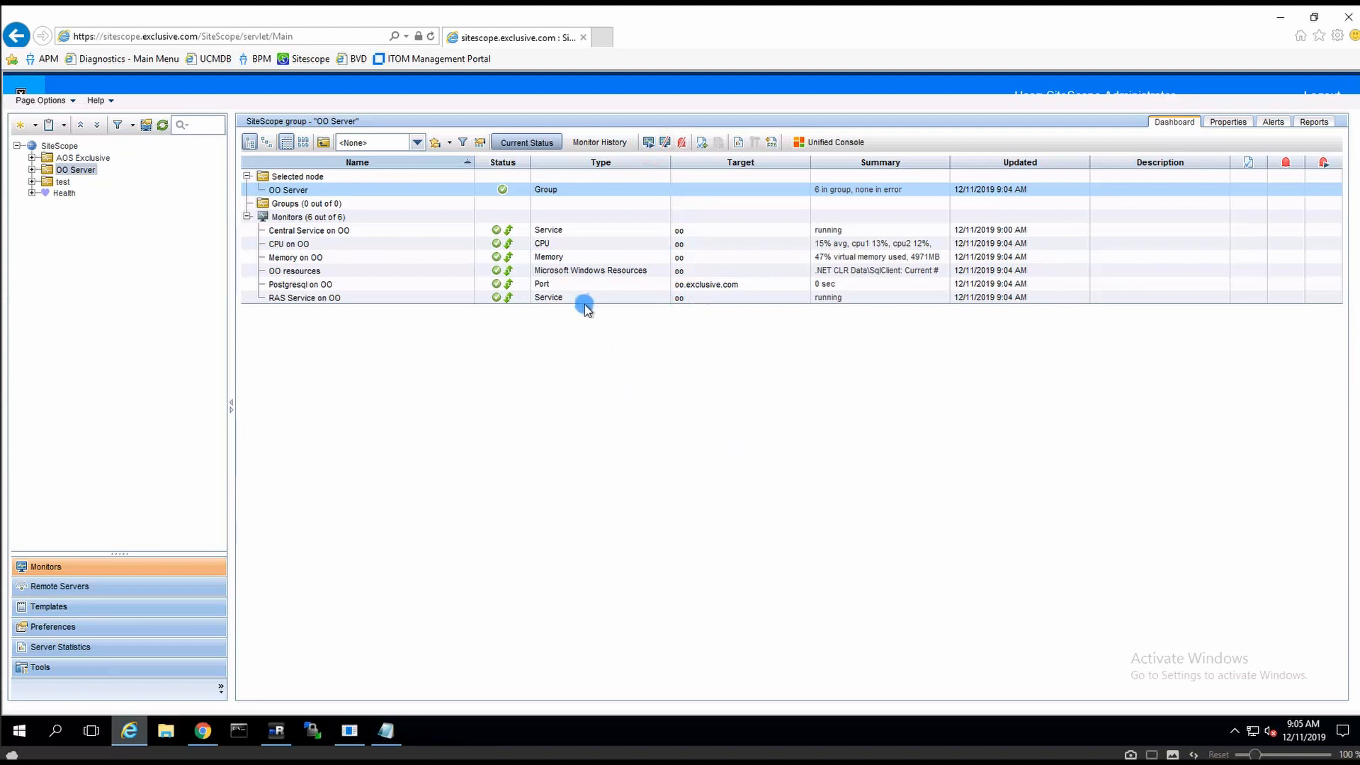
Expand the OO Server group, run the Postgresql on OO monitor and close its results.
click(32, 169)
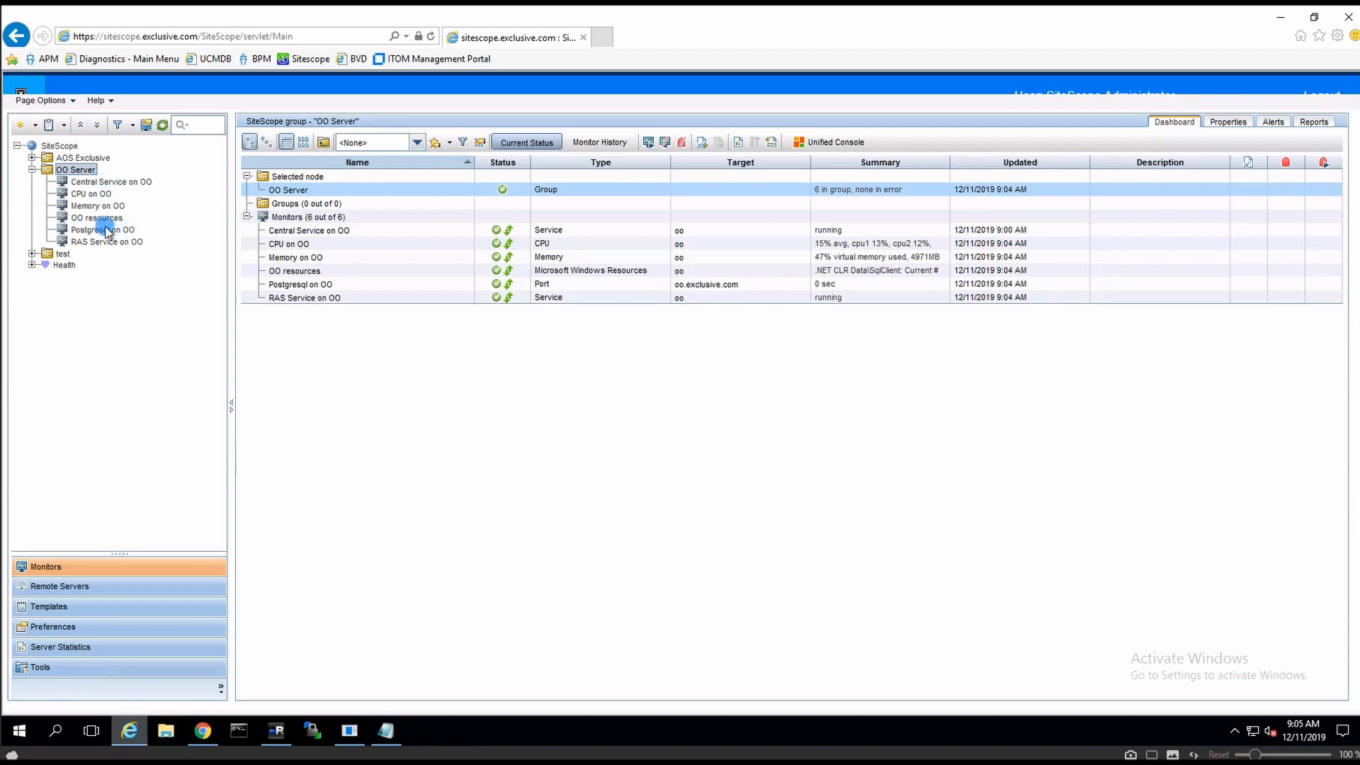
click(99, 216)
click(103, 229)
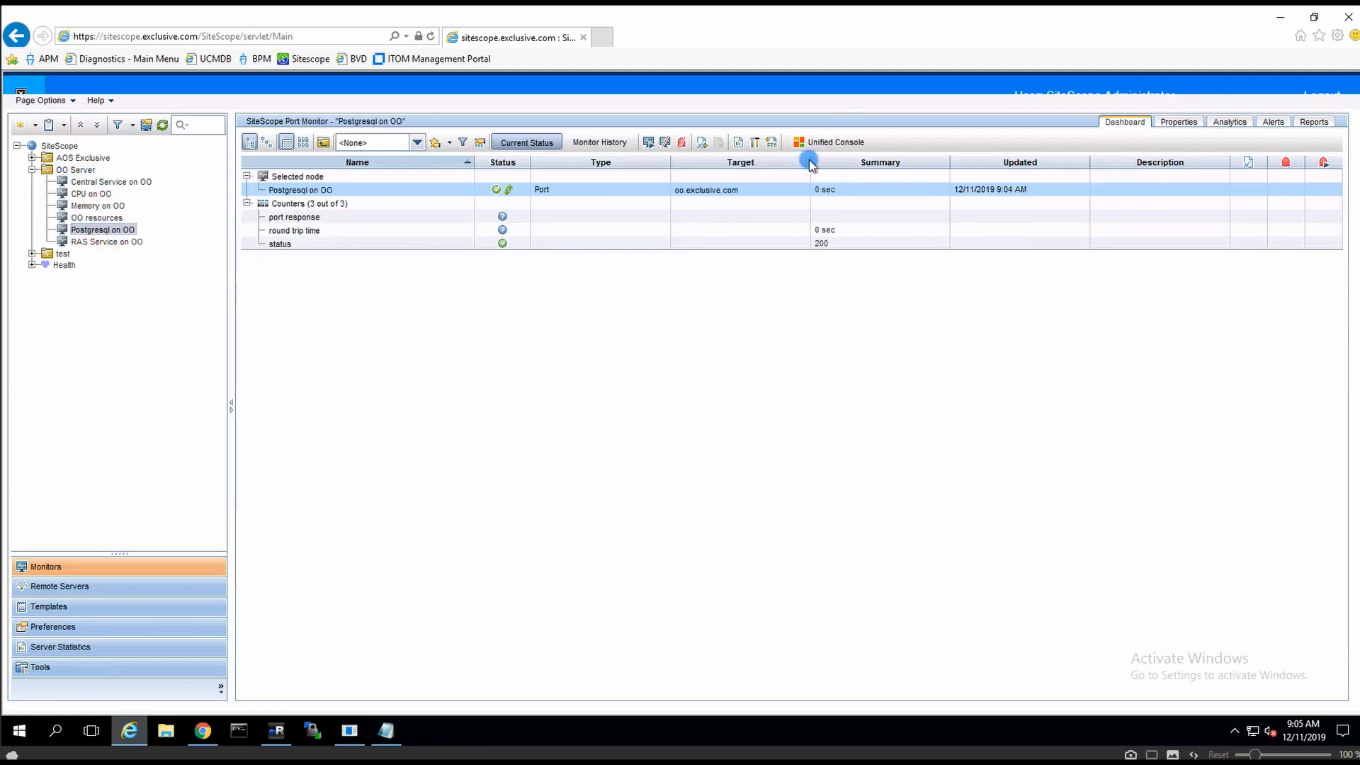
click(646, 146)
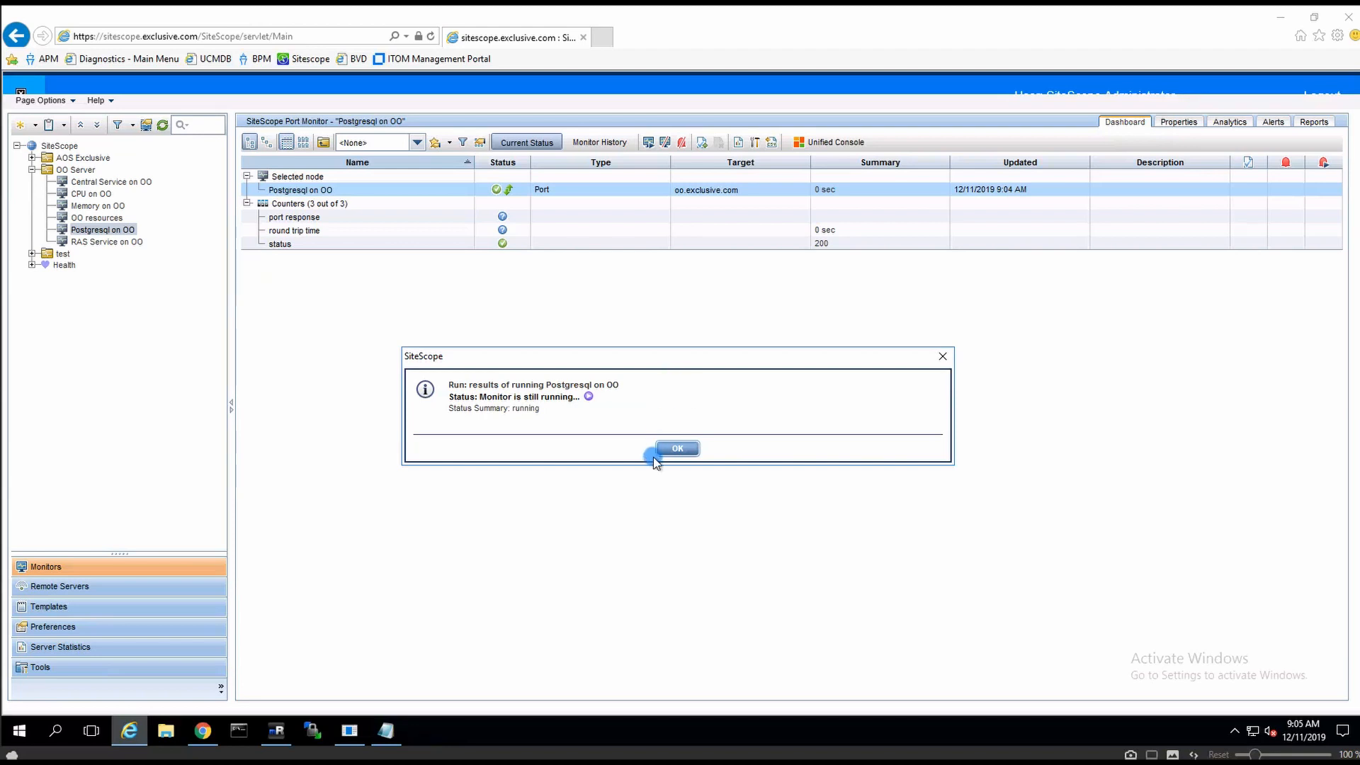
click(676, 448)
Compare the Top and Events list in Chrome with the Postgresql on OO status in SiteScope, and return to the Performance Perspective.
click(206, 724)
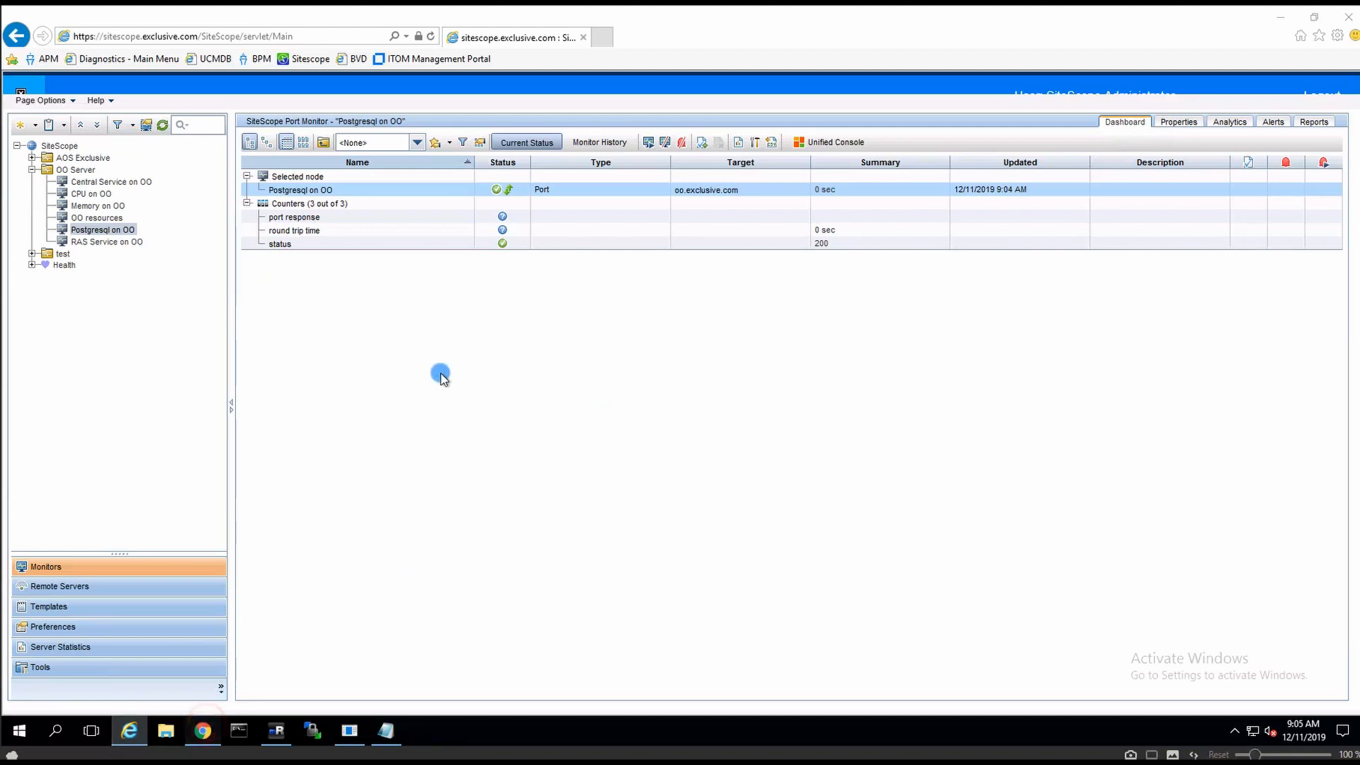
click(603, 140)
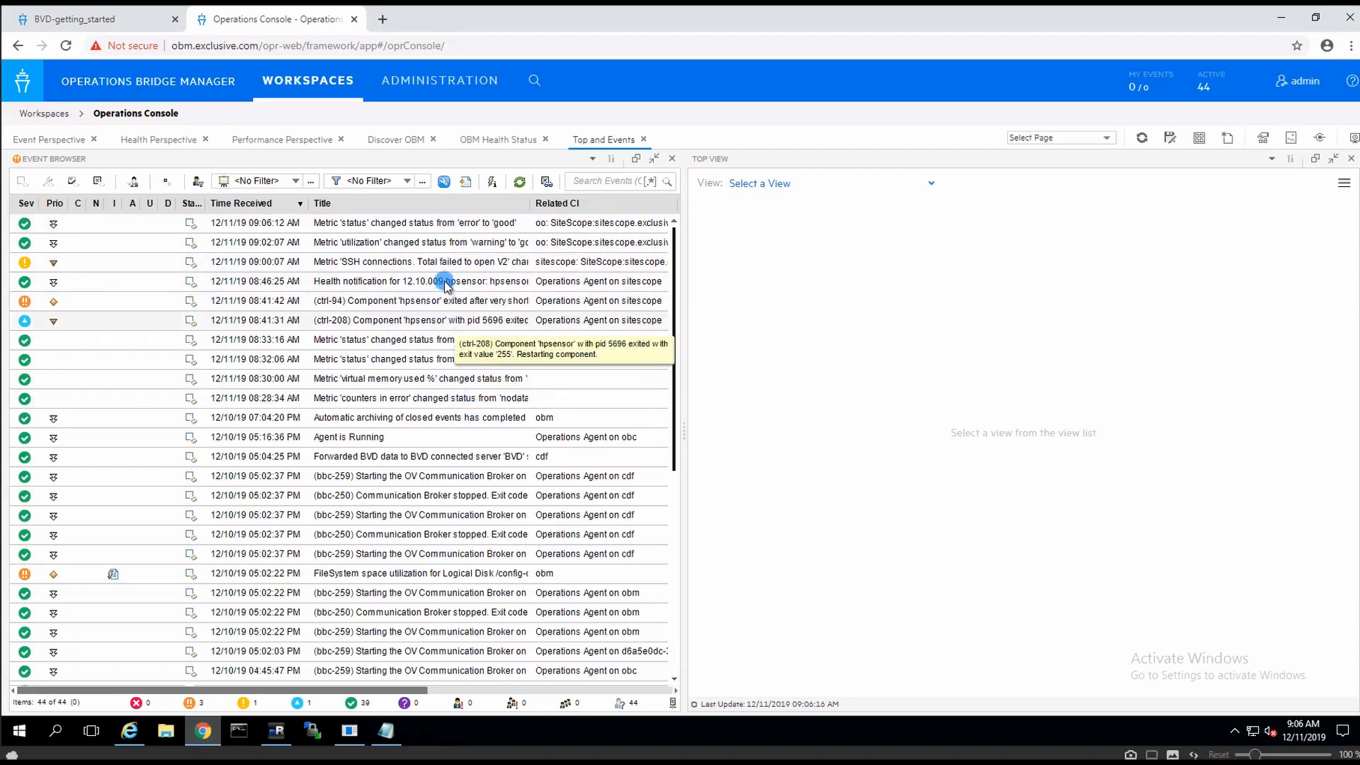
click(129, 731)
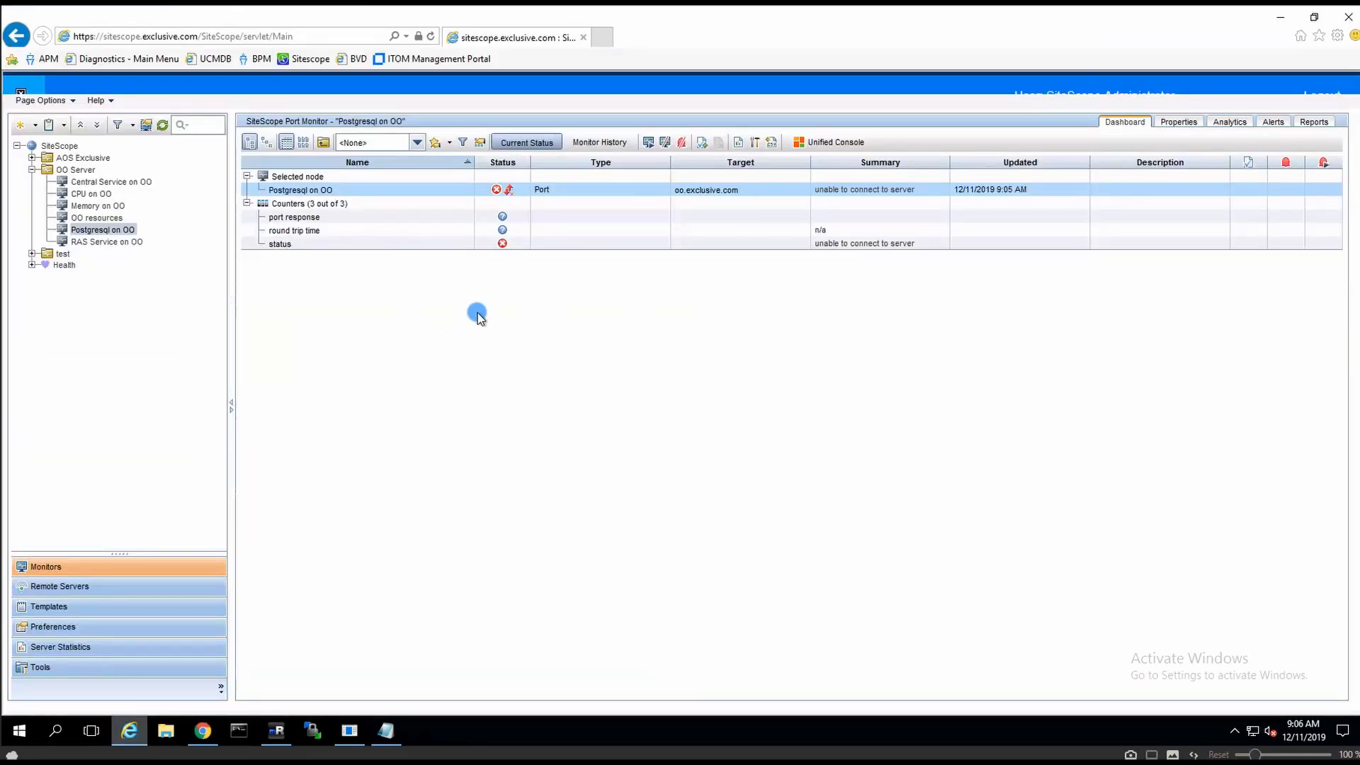
click(203, 730)
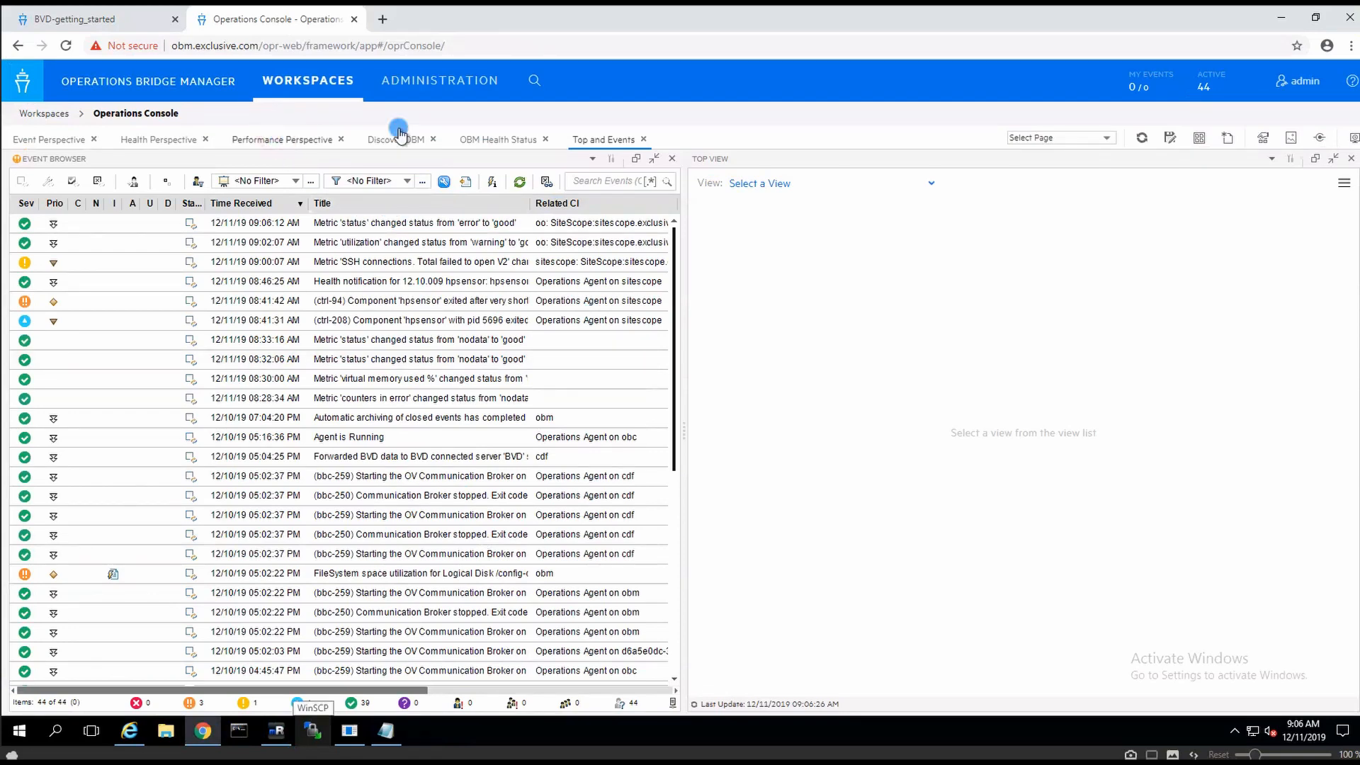
click(287, 139)
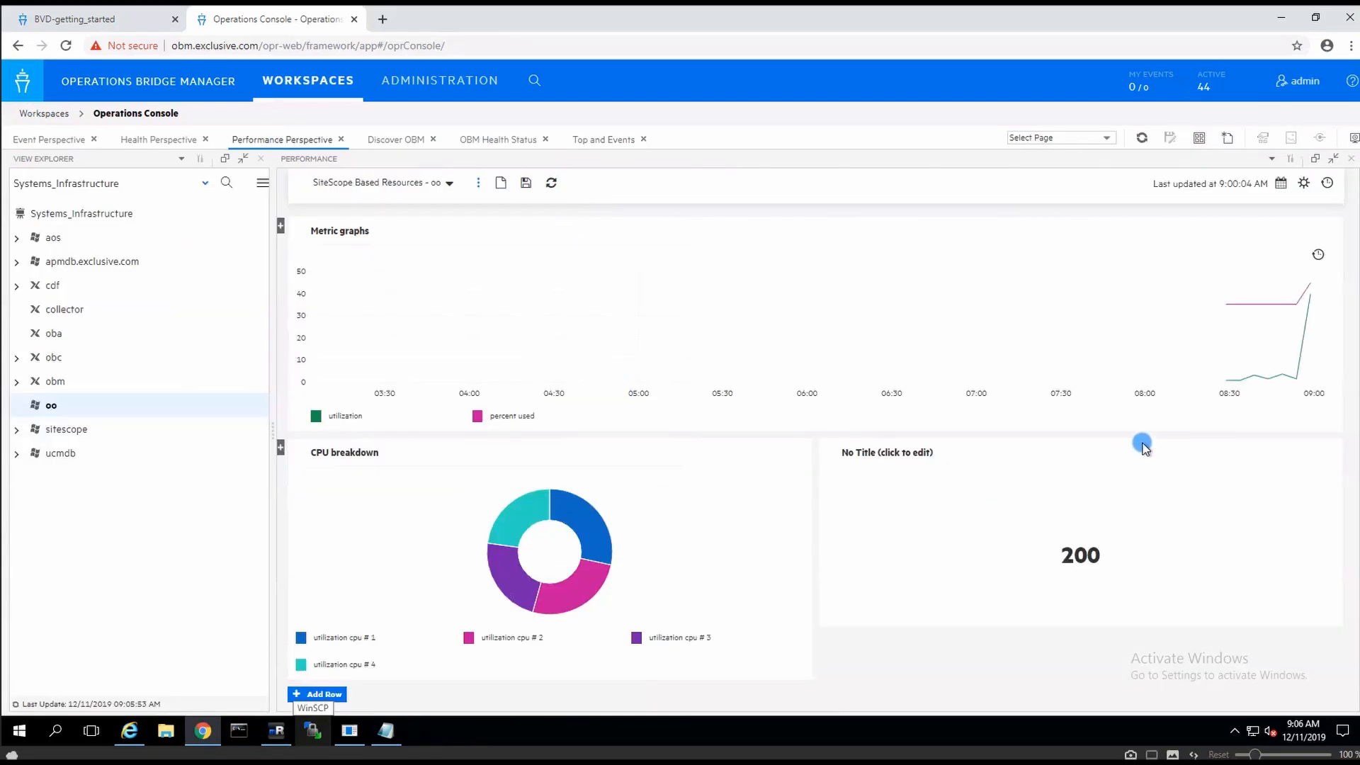